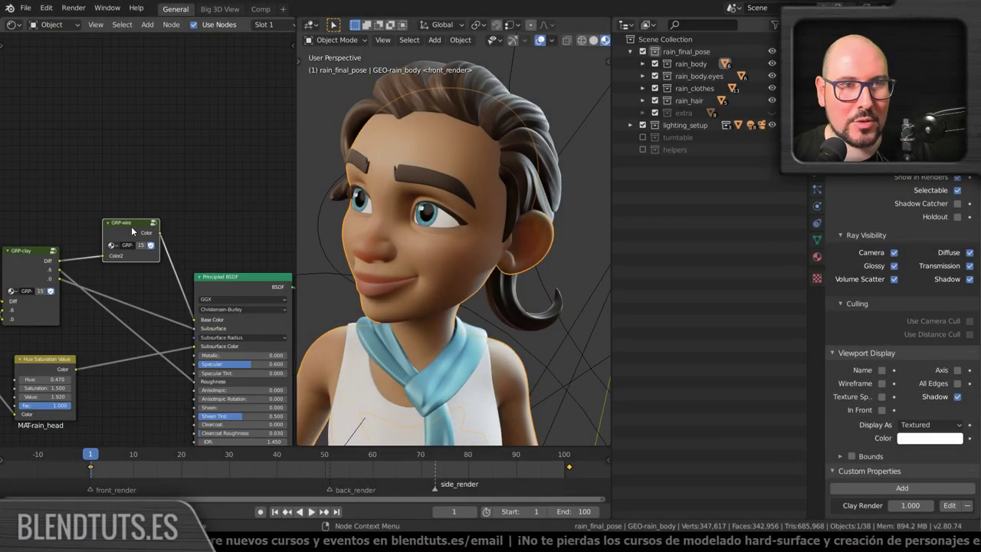
# Move the GRP-wire node up, then preview the top Greater Than node on the face.
pyautogui.scroll(-3, 131, 231)
pyautogui.moveTo(131, 231); pyautogui.dragTo(130, 97)
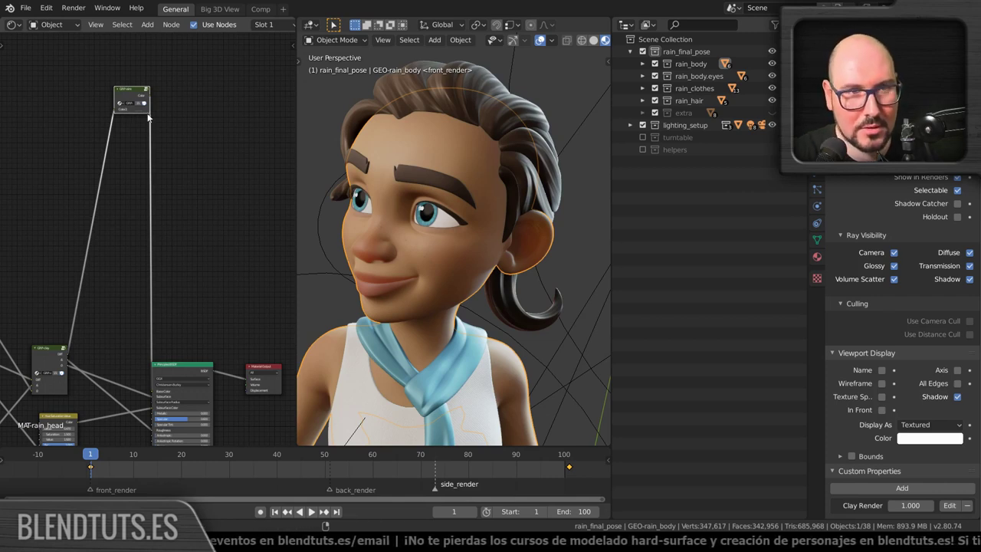
pyautogui.moveTo(78, 127); pyautogui.dragTo(159, 257, button='middle')
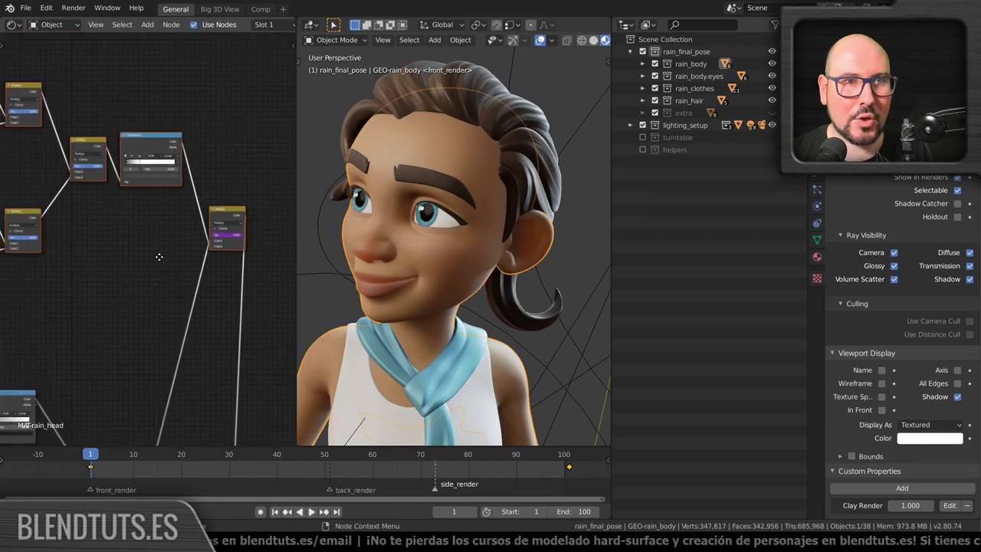
pyautogui.scroll(-4, 158, 257)
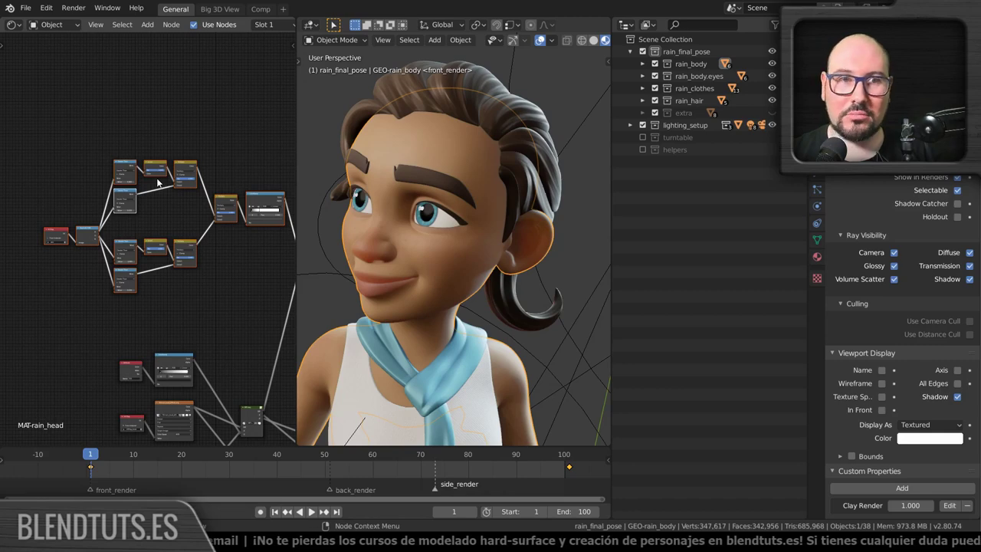
pyautogui.scroll(1, 79, 169)
pyautogui.scroll(2, 116, 121)
pyautogui.keyDown('ctrl'); pyautogui.keyDown('shift'); pyautogui.click(115, 123); pyautogui.keyUp('shift'); pyautogui.keyUp('ctrl')
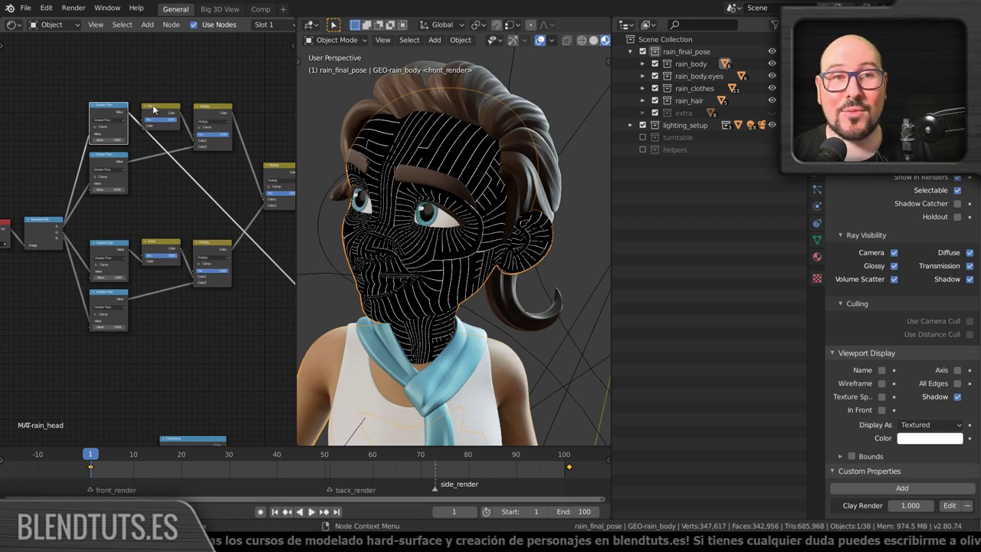
# Preview the second Greater Than, top Invert and top Multiply nodes on the face in turn.
pyautogui.scroll(-2, 176, 198)
pyautogui.scroll(-2, 155, 218)
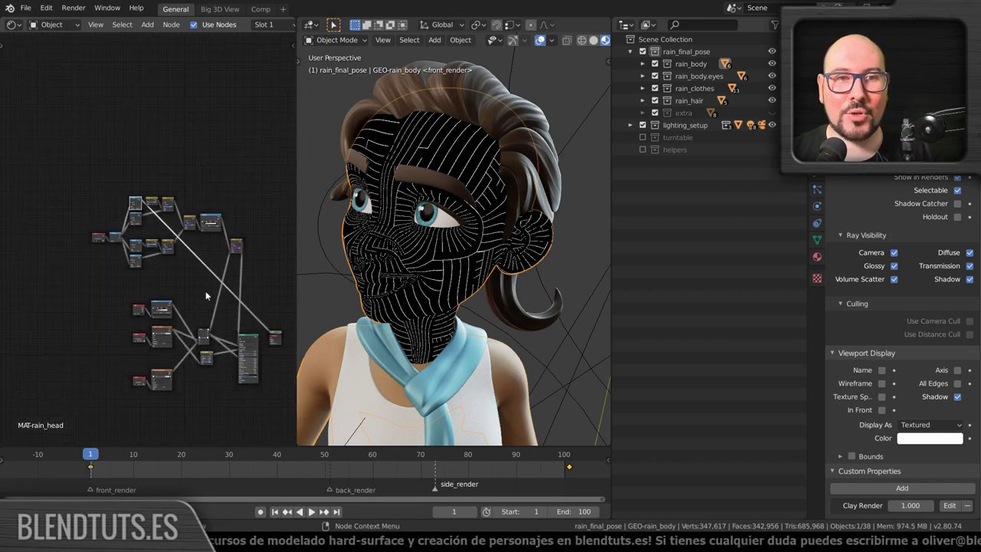
pyautogui.scroll(-1, 205, 291)
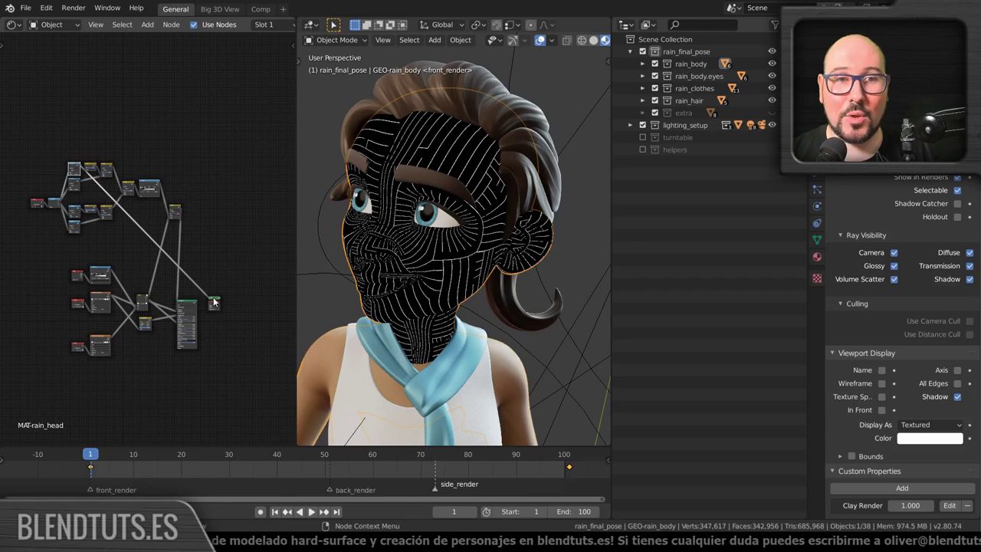
pyautogui.scroll(4, 92, 200)
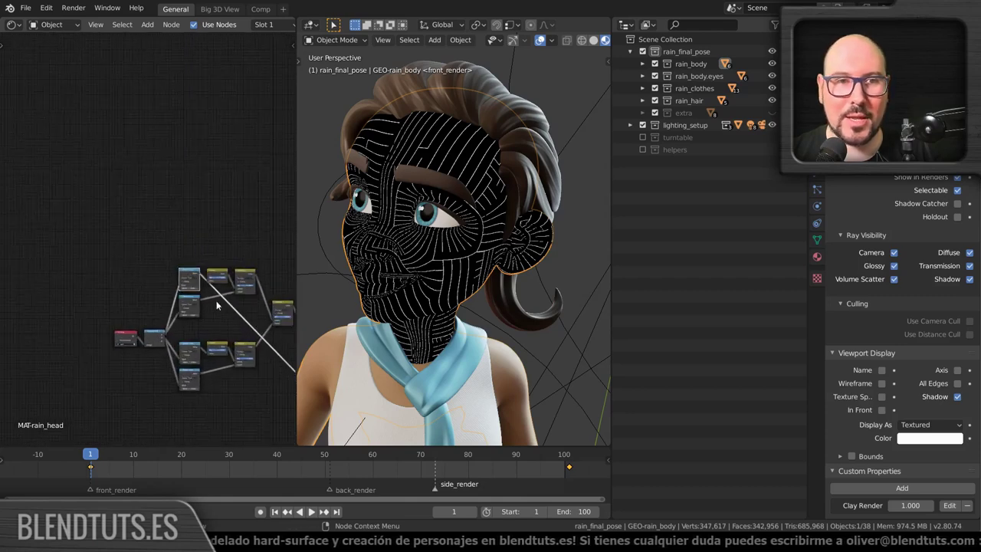
pyautogui.moveTo(163, 230)
pyautogui.mouseDown(button='middle')
pyautogui.moveTo(143, 267)
pyautogui.moveTo(128, 231)
pyautogui.mouseUp(button='middle')
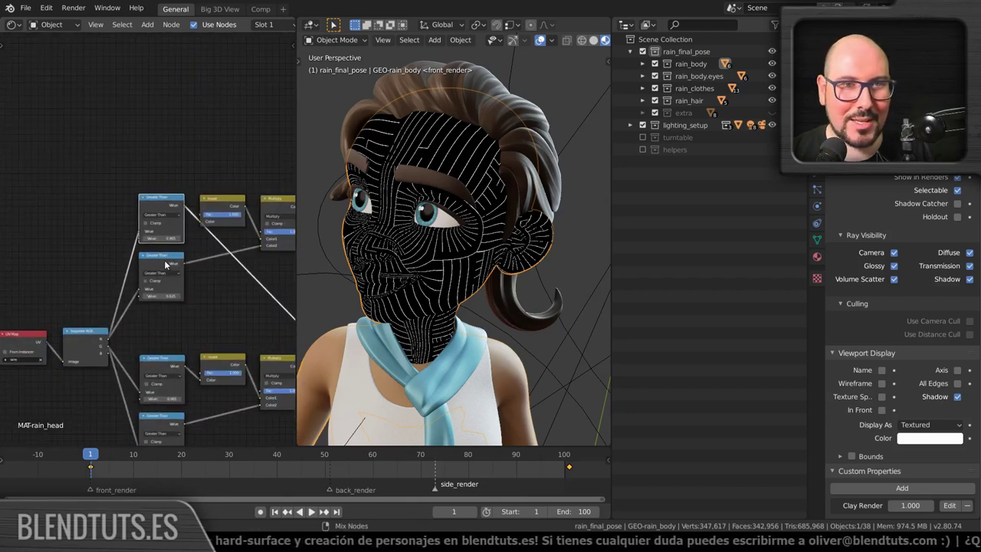
pyautogui.click(165, 264)
pyautogui.moveTo(198, 332); pyautogui.dragTo(169, 252, button='middle')
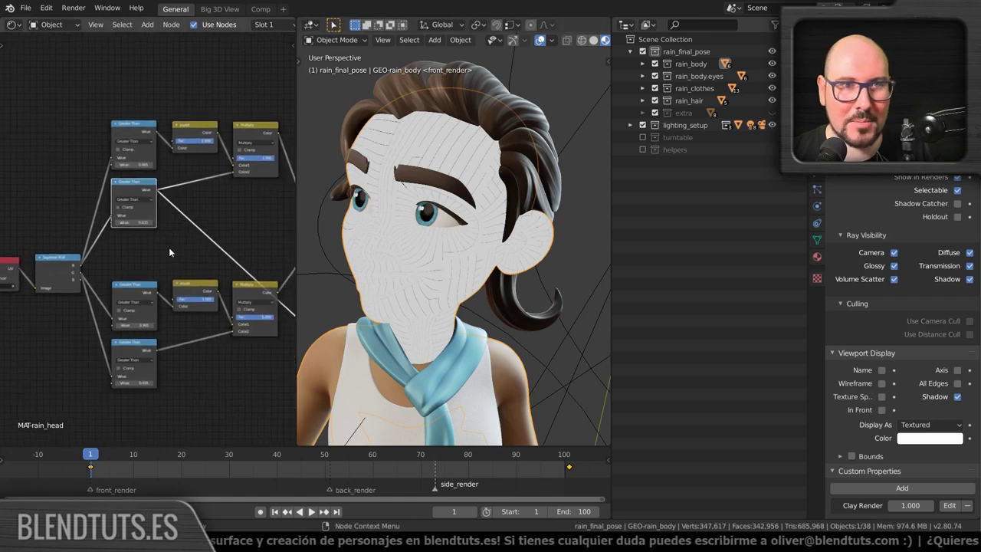
pyautogui.click(201, 130)
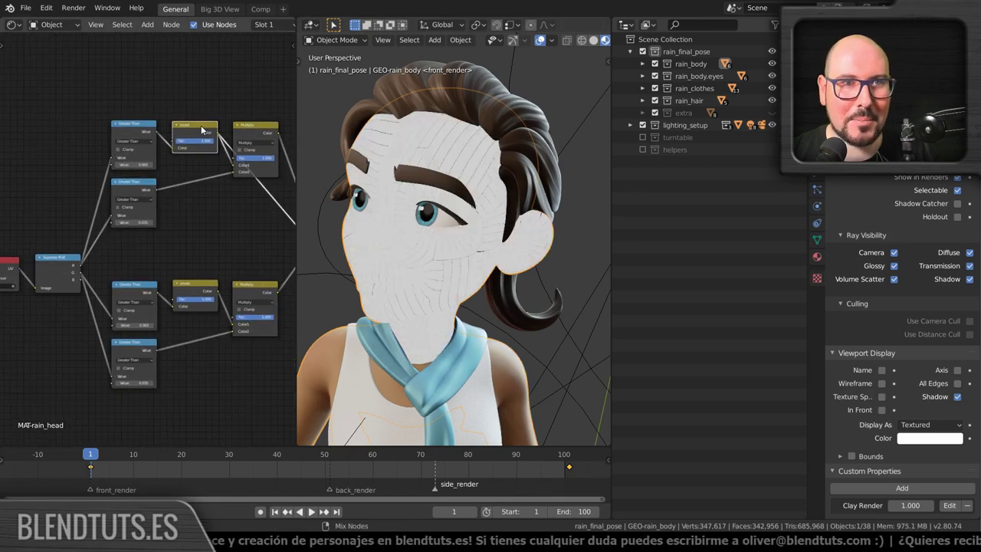
pyautogui.keyDown('ctrl'); pyautogui.keyDown('shift'); pyautogui.click(256, 127); pyautogui.keyUp('shift'); pyautogui.keyUp('ctrl')
# Preview the lower Greater Than, Invert and Multiply nodes, ending on the final Multiply grid.
pyautogui.moveTo(188, 294); pyautogui.dragTo(142, 225, button='middle')
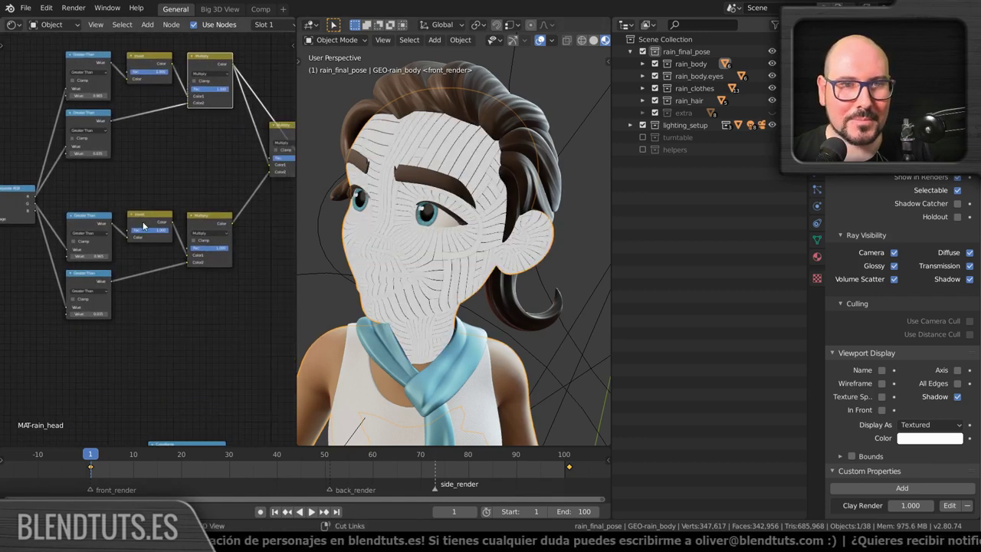
pyautogui.keyDown('ctrl'); pyautogui.keyDown('shift'); pyautogui.click(93, 228); pyautogui.keyUp('shift'); pyautogui.keyUp('ctrl')
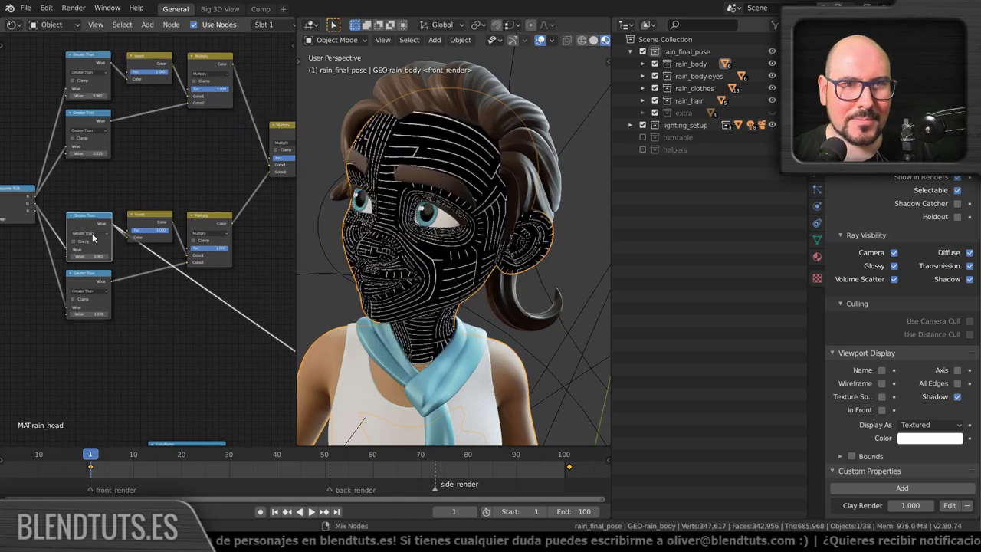
pyautogui.keyDown('ctrl'); pyautogui.keyDown('shift'); pyautogui.click(94, 281); pyautogui.keyUp('shift'); pyautogui.keyUp('ctrl')
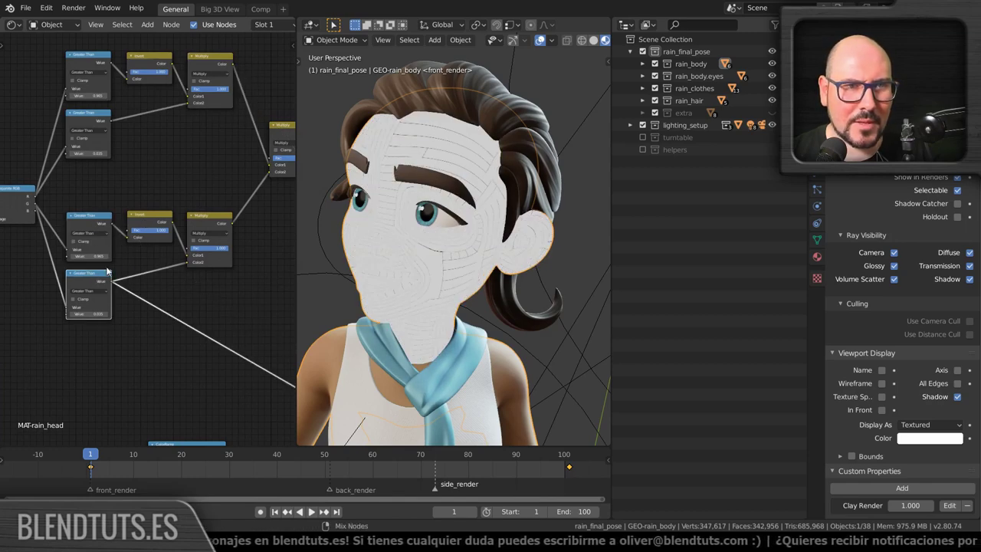
pyautogui.keyDown('ctrl'); pyautogui.keyDown('shift'); pyautogui.click(152, 221); pyautogui.keyUp('shift'); pyautogui.keyUp('ctrl')
pyautogui.keyDown('ctrl'); pyautogui.keyDown('shift'); pyautogui.click(204, 218); pyautogui.keyUp('shift'); pyautogui.keyUp('ctrl')
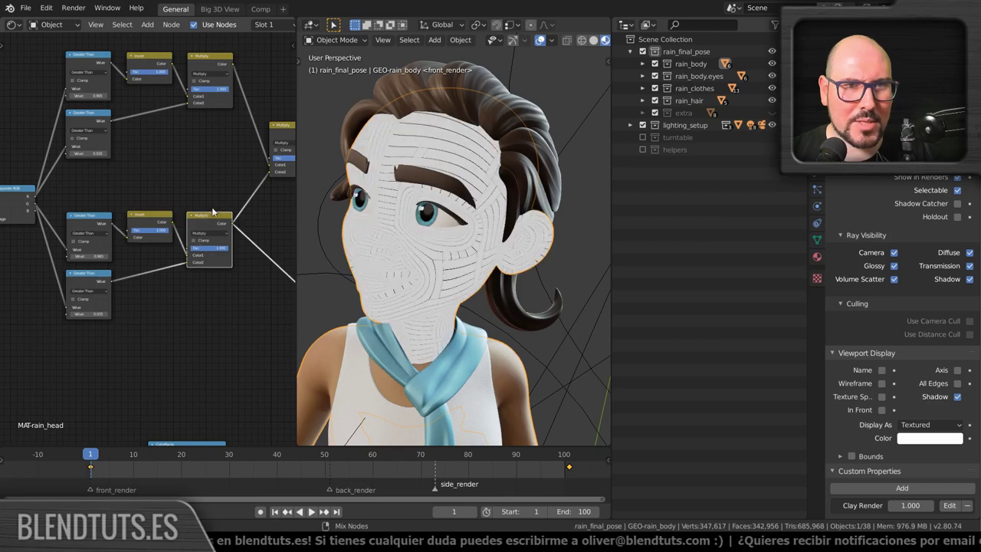
pyautogui.moveTo(257, 172); pyautogui.dragTo(172, 222, button='middle')
pyautogui.keyDown('ctrl'); pyautogui.keyDown('shift'); pyautogui.click(209, 178); pyautogui.keyUp('shift'); pyautogui.keyUp('ctrl')
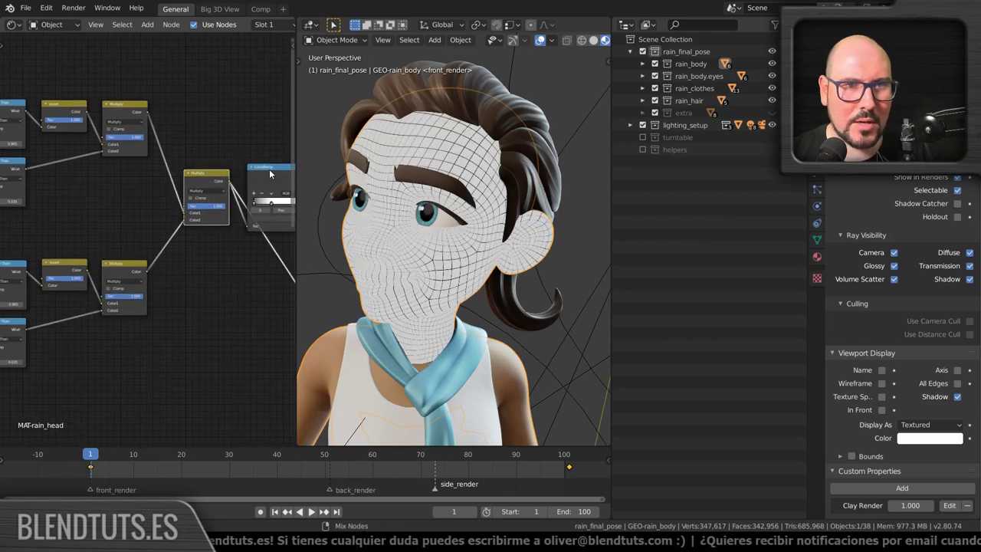
pyautogui.scroll(3, 462, 223)
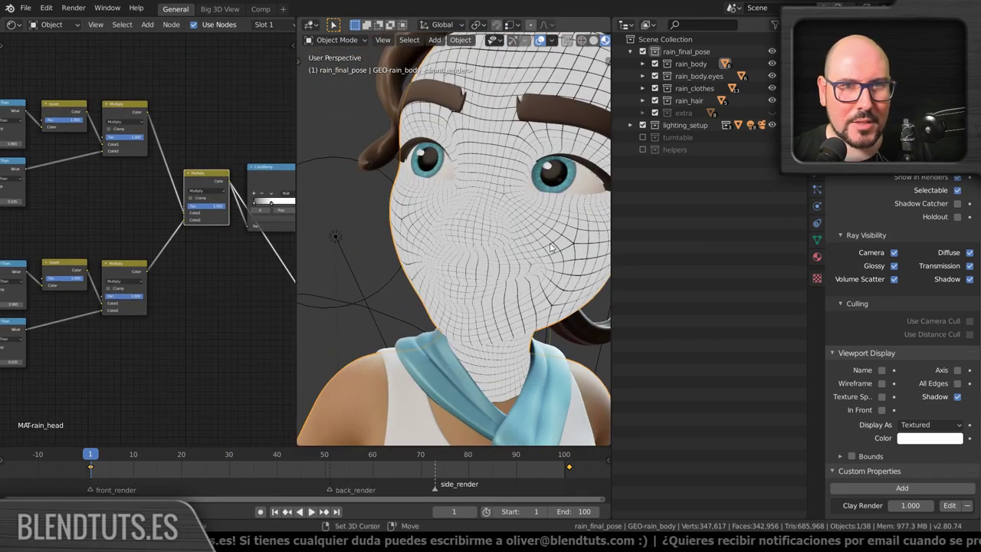
pyautogui.scroll(2, 540, 243)
pyautogui.scroll(2, 525, 239)
pyautogui.scroll(2, 509, 234)
pyautogui.scroll(2, 494, 229)
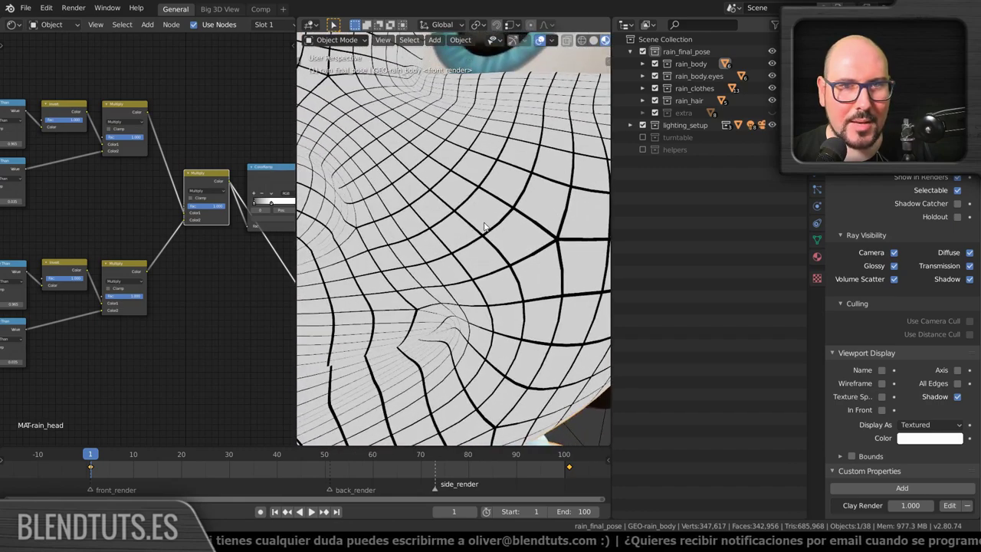
pyautogui.scroll(2, 484, 226)
pyautogui.scroll(2, 484, 223)
pyautogui.scroll(1, 483, 220)
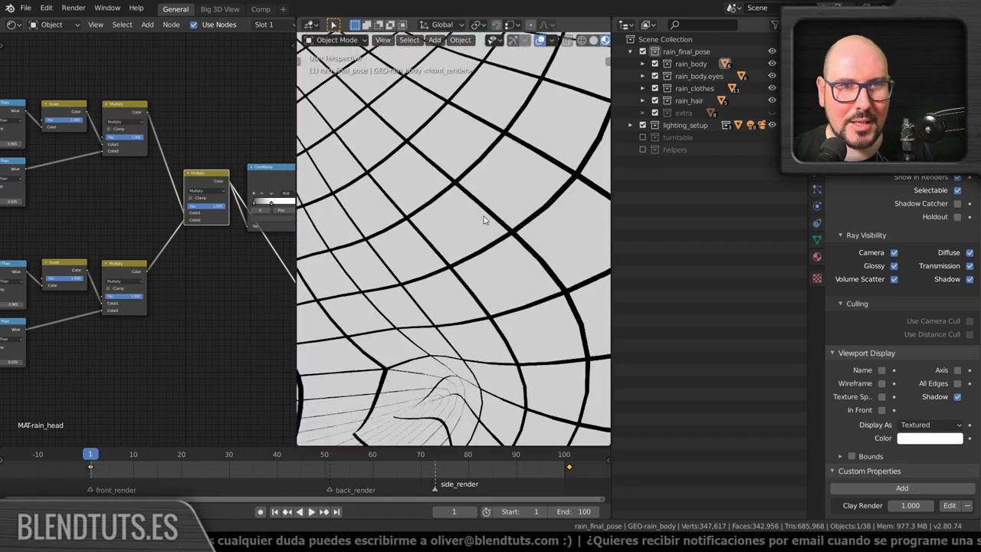
pyautogui.scroll(2, 482, 216)
pyautogui.scroll(-3, 483, 216)
pyautogui.scroll(-5, 485, 230)
pyautogui.scroll(-2, 485, 237)
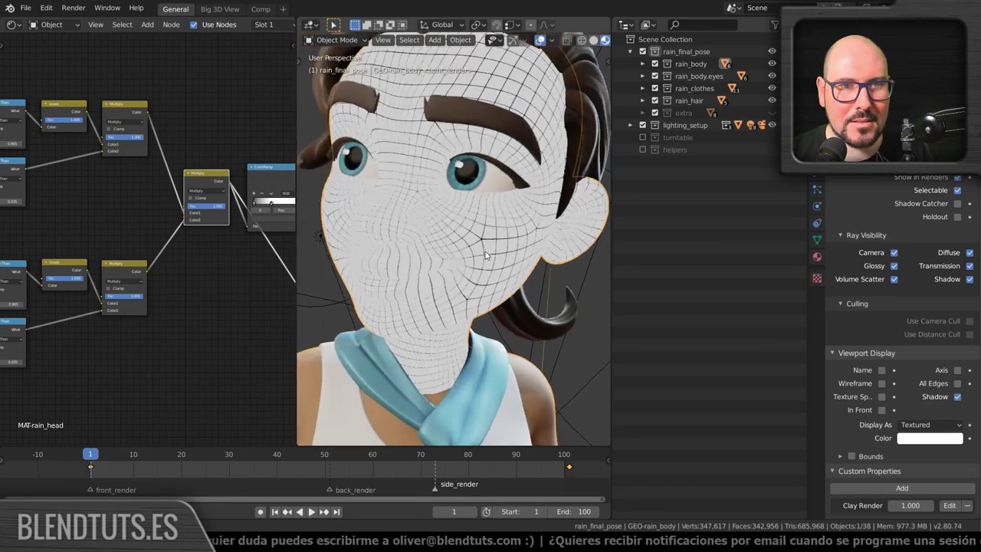
pyautogui.scroll(6, 485, 223)
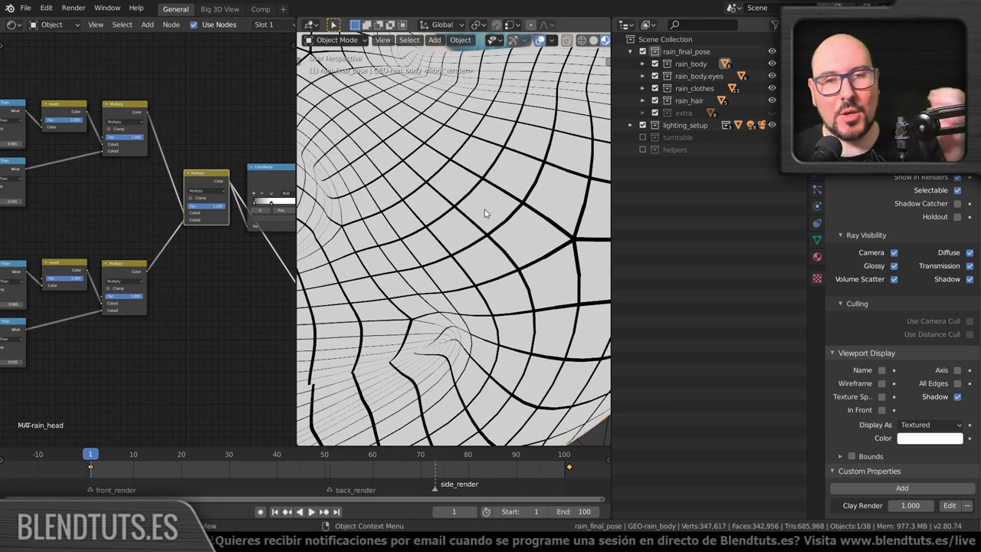
pyautogui.scroll(-2, 127, 270)
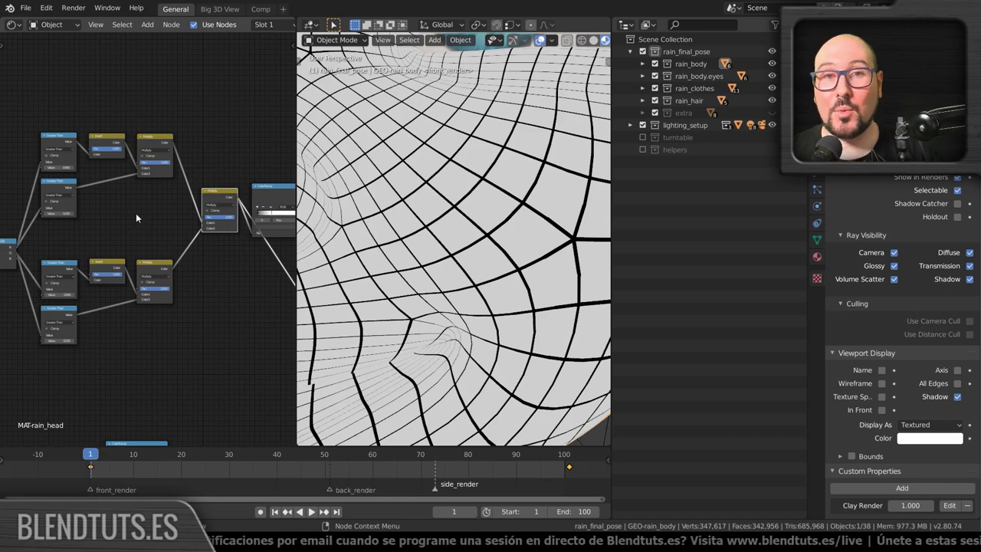
pyautogui.moveTo(135, 219); pyautogui.dragTo(258, 219, button='middle')
pyautogui.scroll(2, 40, 280)
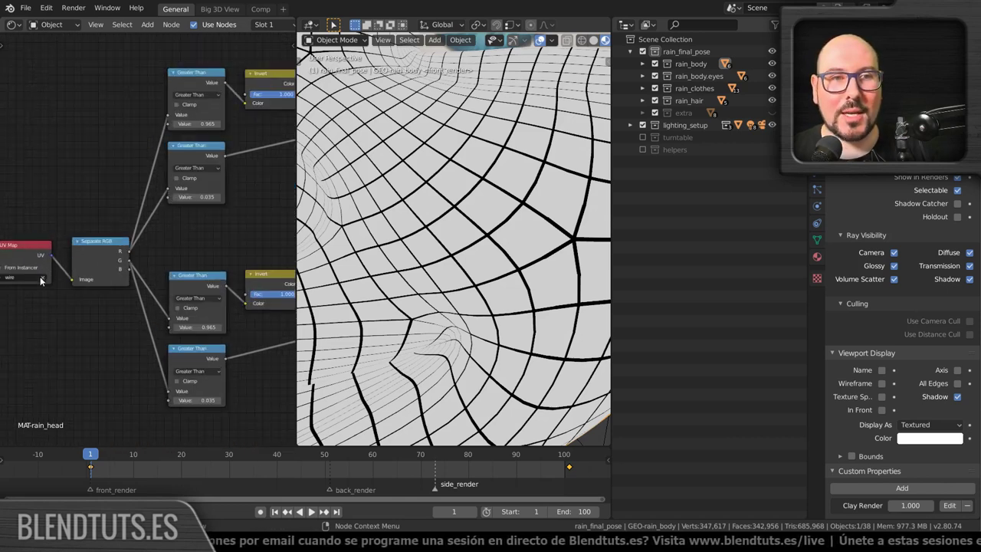
pyautogui.scroll(2, 41, 280)
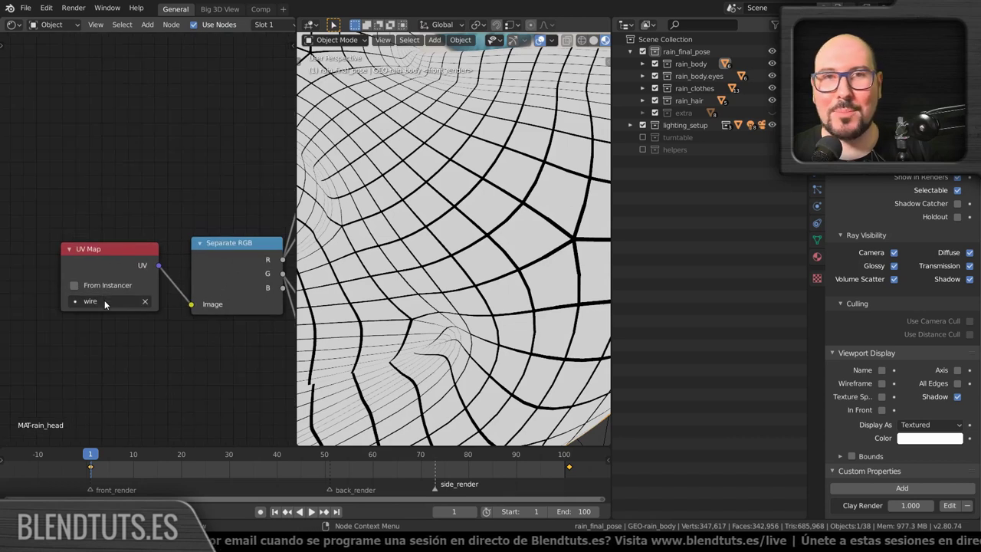
pyautogui.moveTo(104, 300); pyautogui.dragTo(130, 285, button='middle')
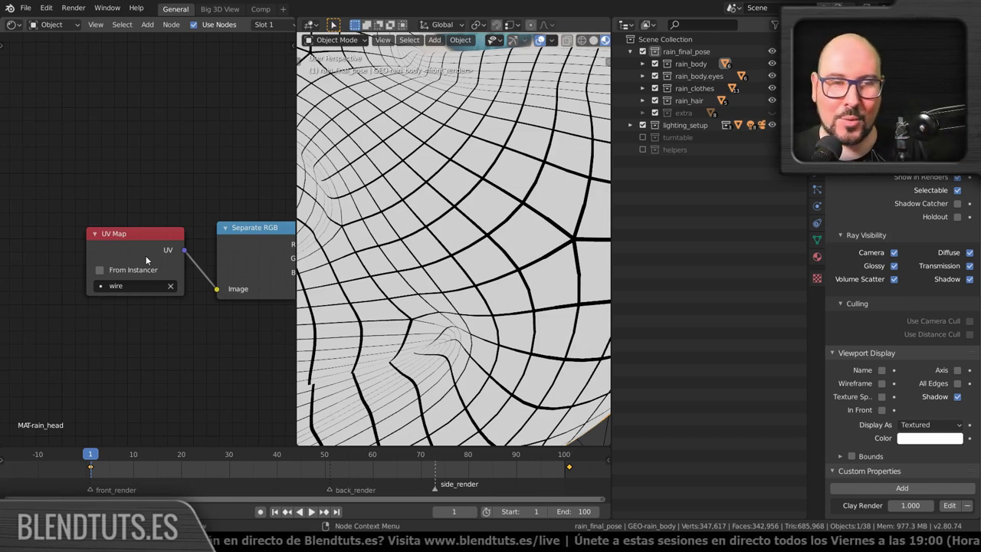
pyautogui.moveTo(145, 255); pyautogui.dragTo(142, 252, button='middle')
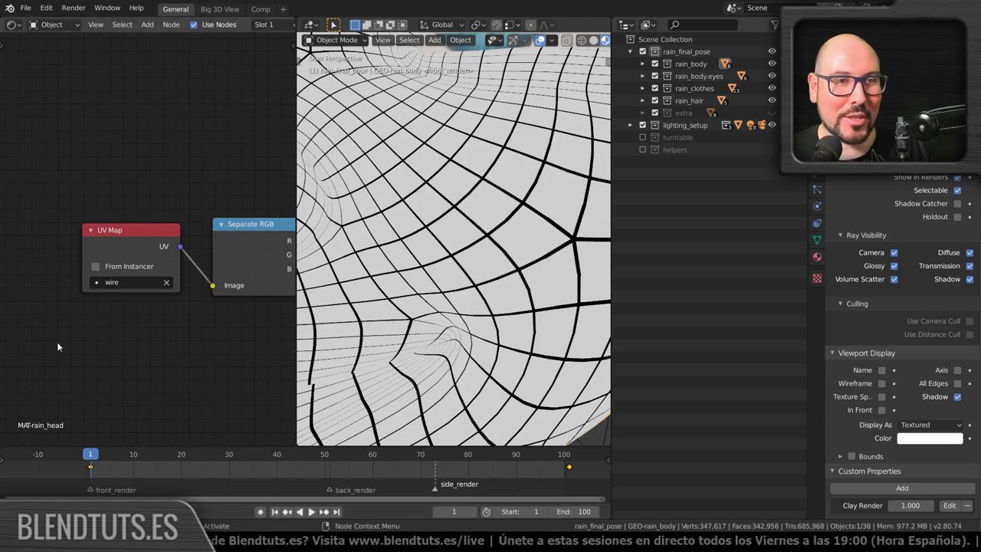
pyautogui.click(122, 247)
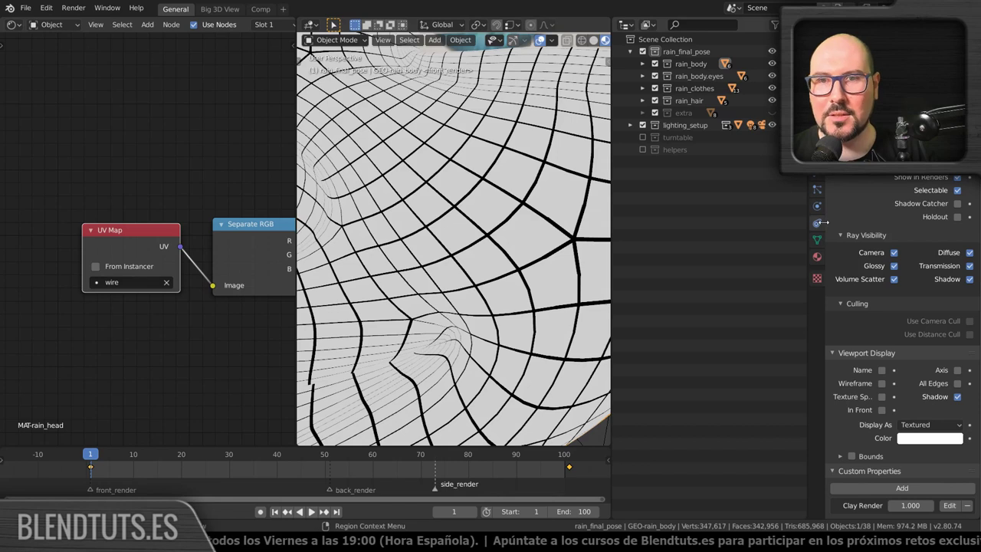
# Make 'wire' the body's active UV map instead of UVMap_head in Object Data properties.
pyautogui.click(816, 240)
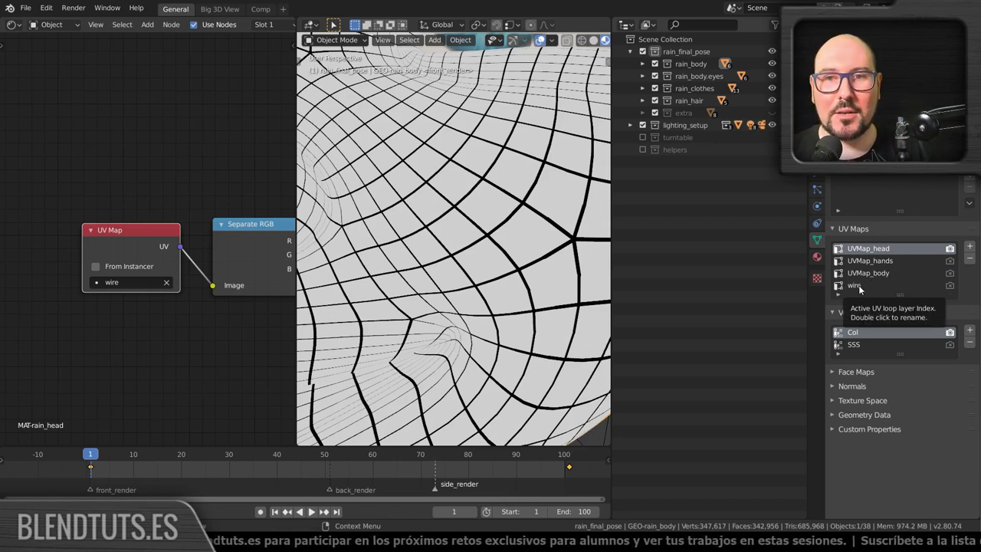
pyautogui.click(858, 285)
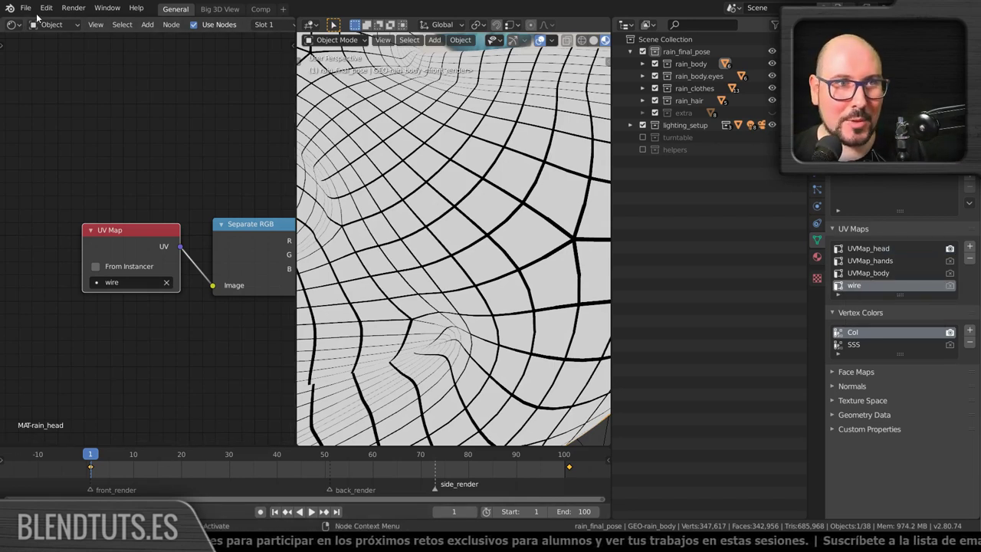
pyautogui.click(11, 25)
# Turn the left area into the Image/UV Editor.
pyautogui.click(50, 95)
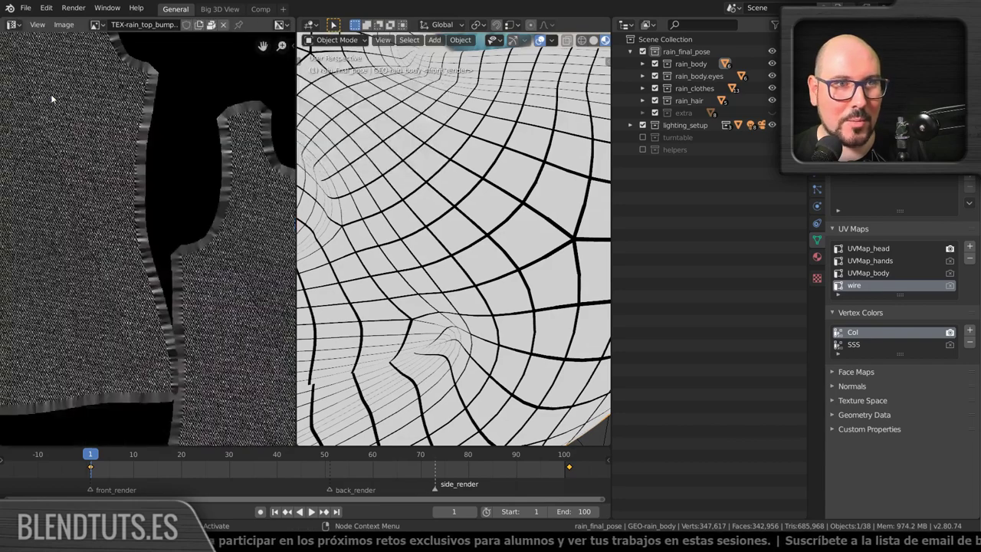
pyautogui.scroll(-3, 160, 204)
pyautogui.scroll(2, 158, 204)
pyautogui.scroll(3, 137, 211)
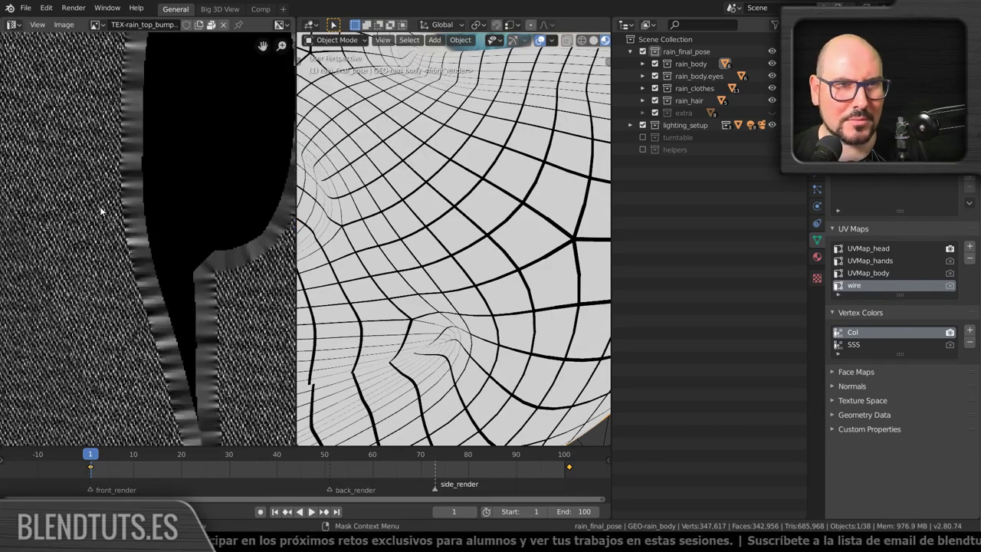
pyautogui.scroll(2, 115, 209)
pyautogui.scroll(2, 216, 259)
pyautogui.scroll(-5, 207, 253)
pyautogui.scroll(-3, 201, 246)
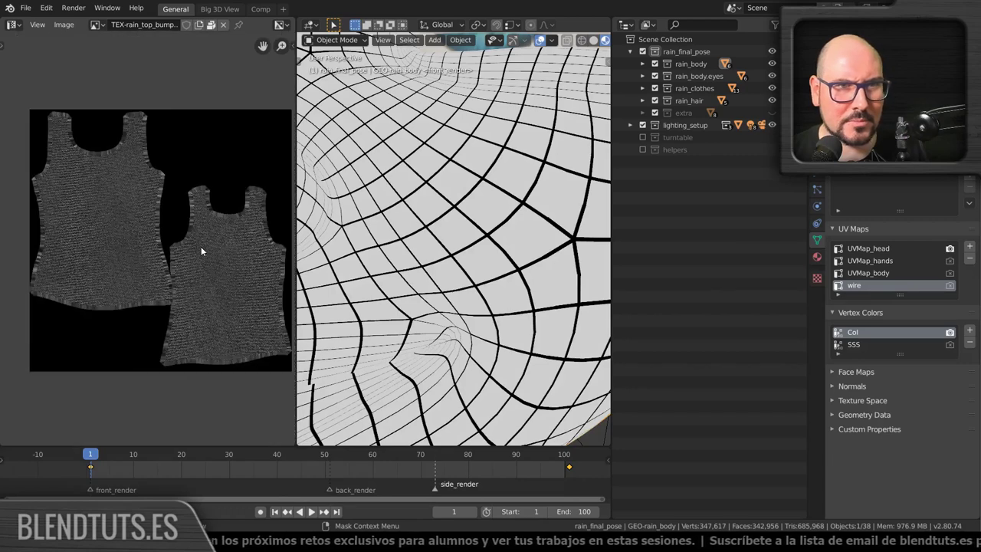
# Enter Edit Mode on the body, select all faces, and orbit to view the face frontally.
pyautogui.press('Tab')
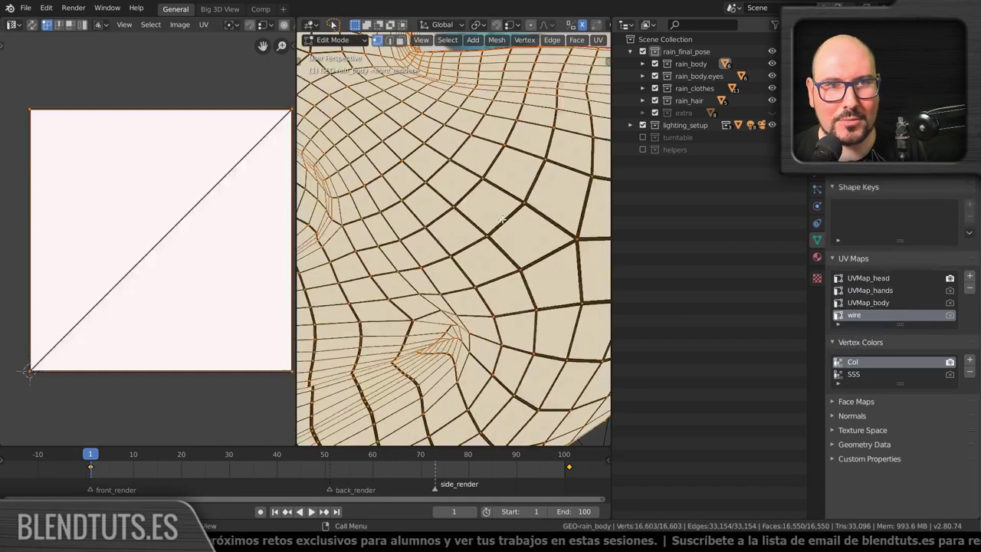
pyautogui.press('a')
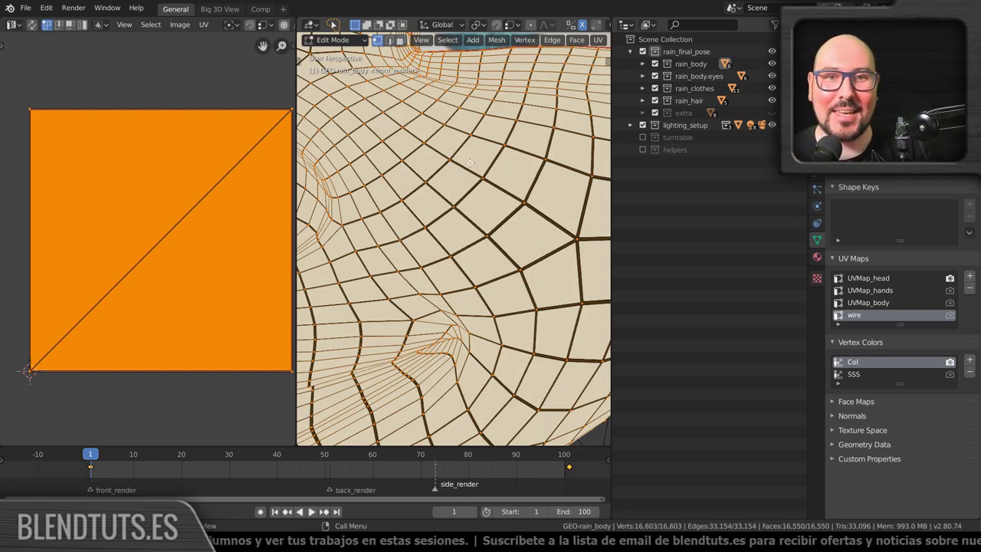
pyautogui.scroll(-6, 468, 164)
pyautogui.moveTo(528, 165); pyautogui.dragTo(528, 171, button='middle')
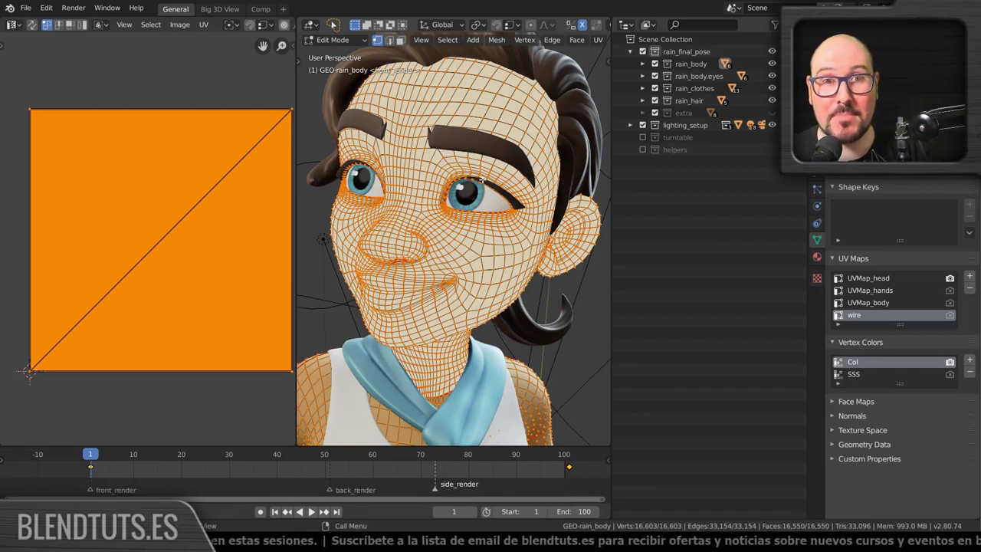
# Reset the UVs of all selected faces to the full square and return to Object Mode.
pyautogui.hotkey('alt', 'a')
pyautogui.press('a')
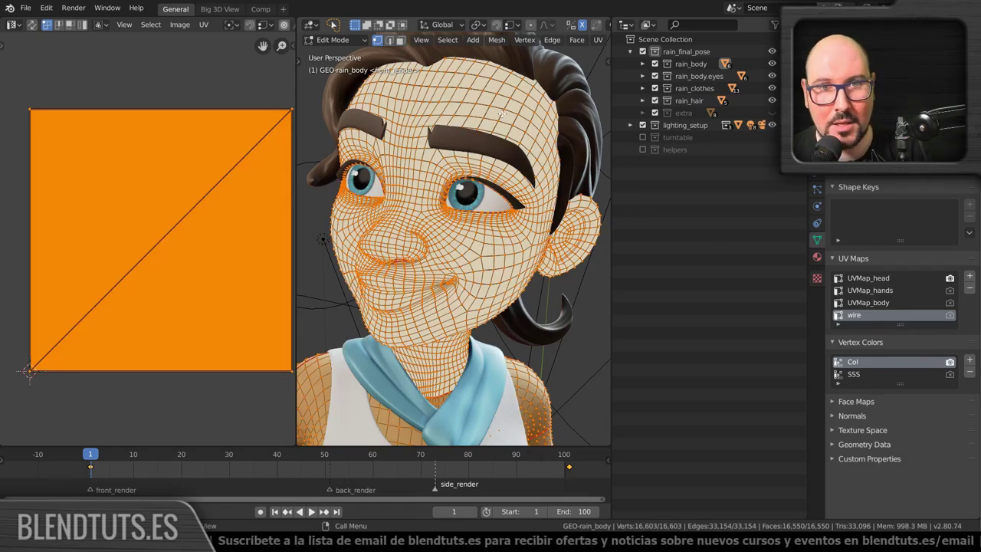
pyautogui.press('u')
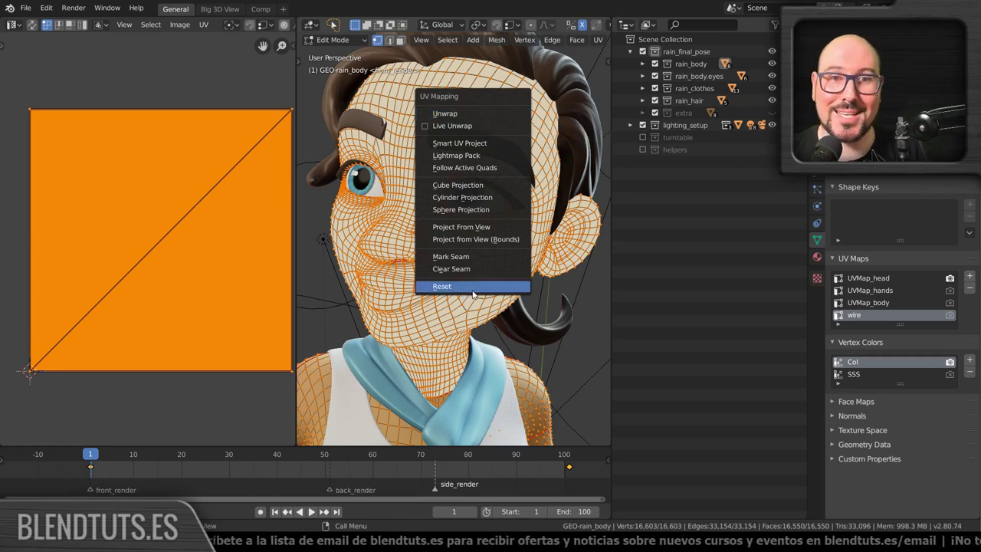
pyautogui.click(474, 290)
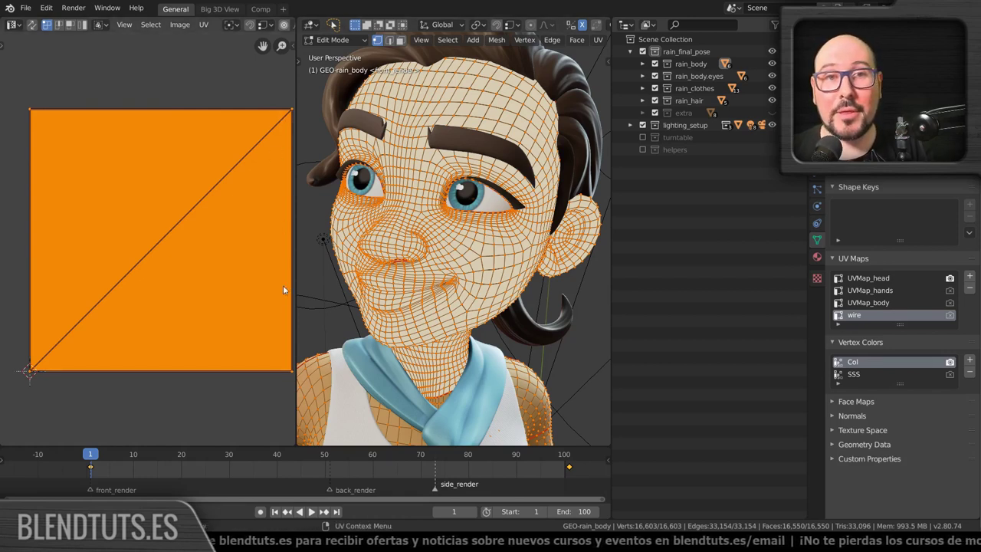
pyautogui.press('Tab')
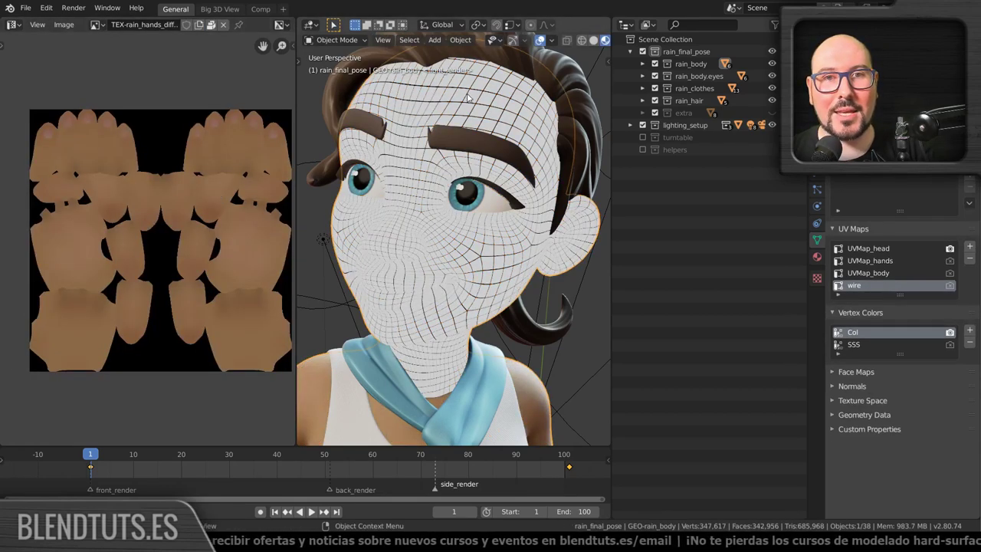
# Switch the left area back to the Shader Editor.
pyautogui.scroll(5, 469, 97)
pyautogui.scroll(-3, 466, 101)
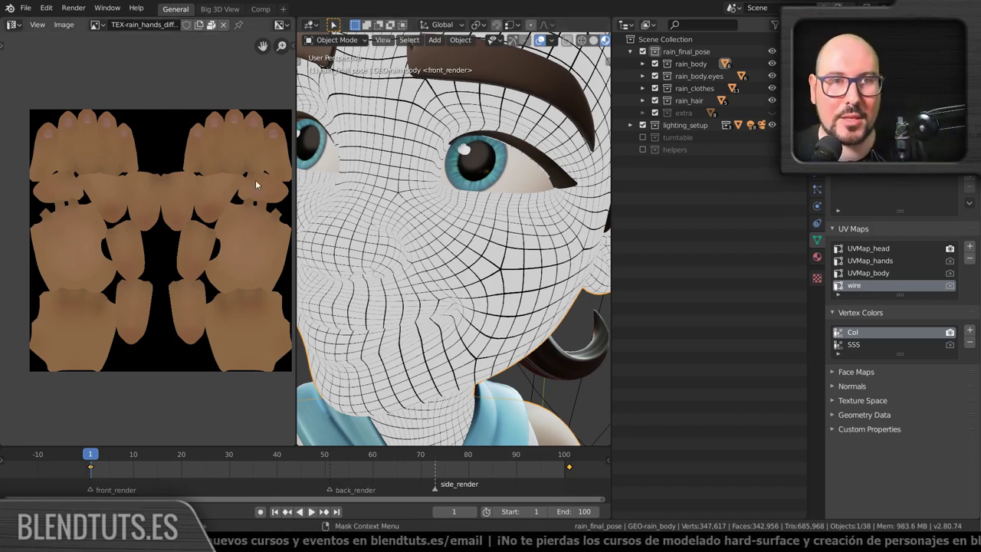
pyautogui.click(12, 28)
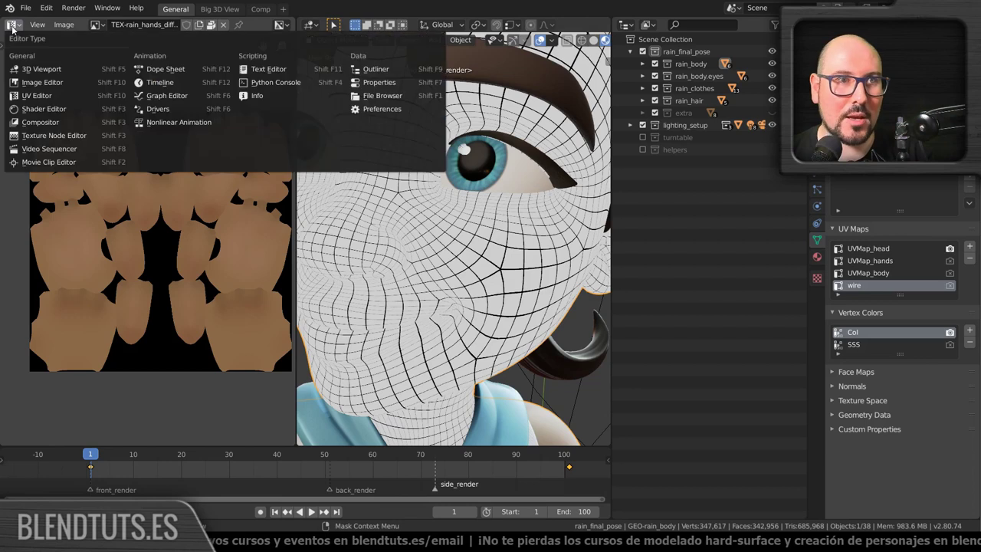
pyautogui.click(50, 112)
# Rearrange the UV Map and Separate RGB nodes, previewing Separate RGB and raw UV Map outputs.
pyautogui.moveTo(79, 274); pyautogui.dragTo(57, 276, button='middle')
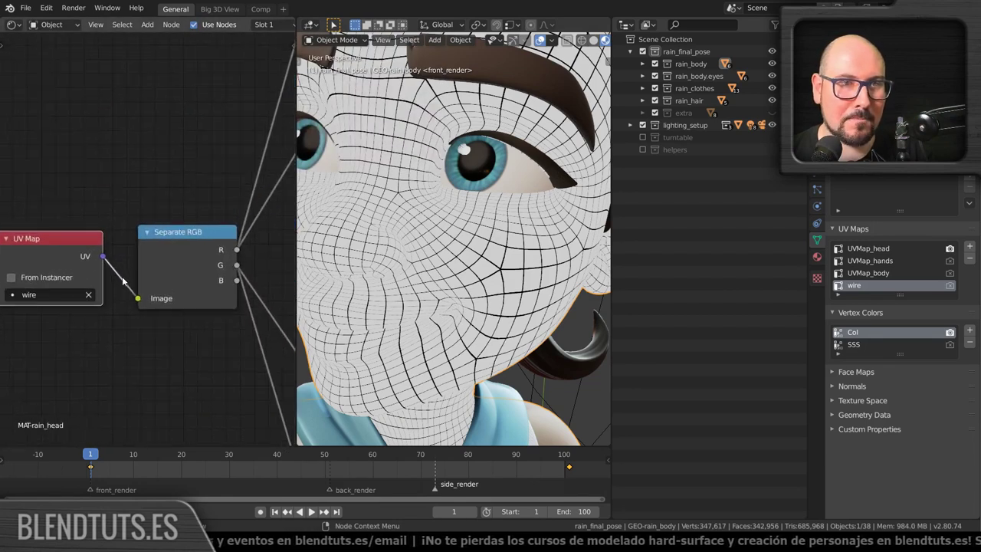
pyautogui.scroll(2, 123, 282)
pyautogui.scroll(-1, 122, 282)
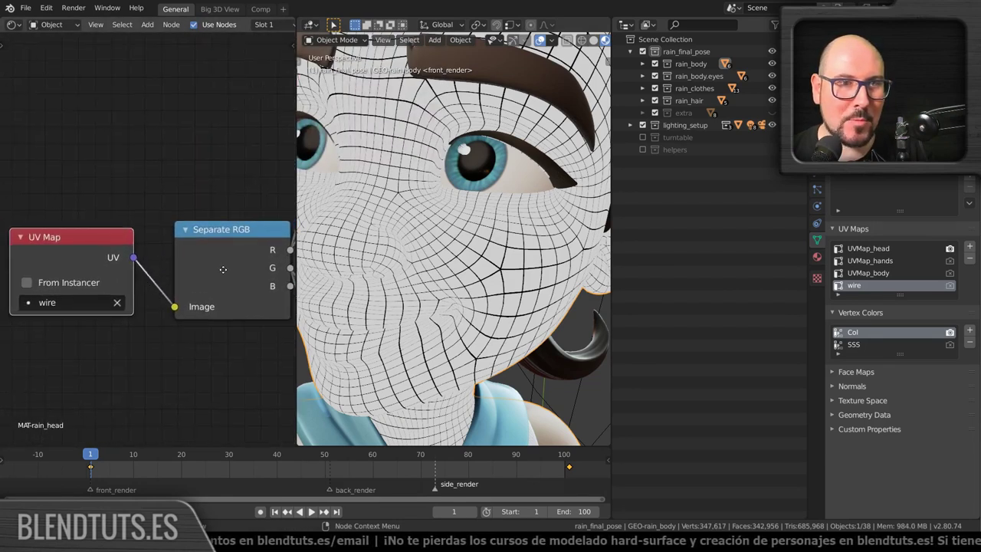
pyautogui.scroll(-1, 173, 271)
pyautogui.scroll(-1, 173, 270)
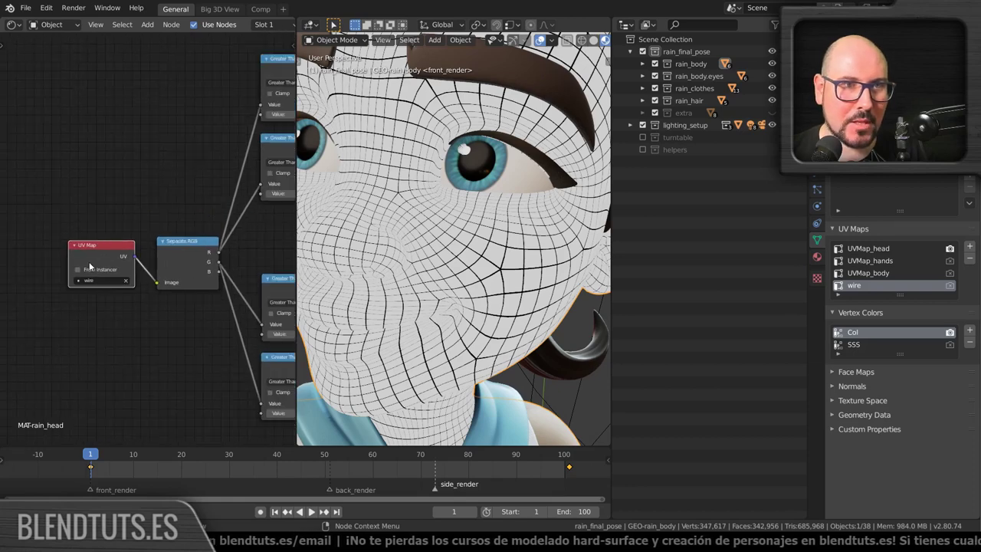
pyautogui.moveTo(115, 263); pyautogui.dragTo(62, 264)
pyautogui.moveTo(177, 257); pyautogui.dragTo(130, 252)
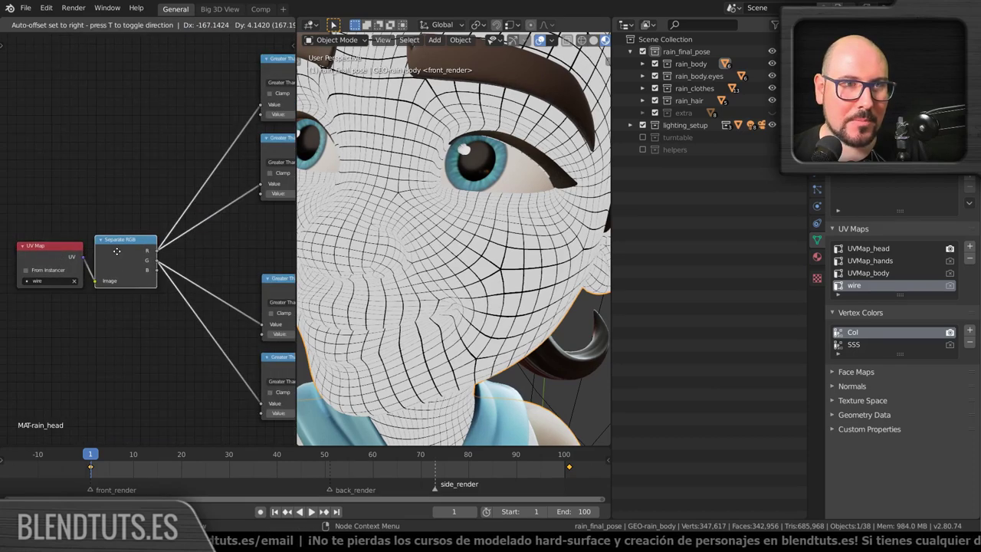
pyautogui.keyDown('ctrl'); pyautogui.keyDown('shift'); pyautogui.click(130, 252); pyautogui.keyUp('shift'); pyautogui.keyUp('ctrl')
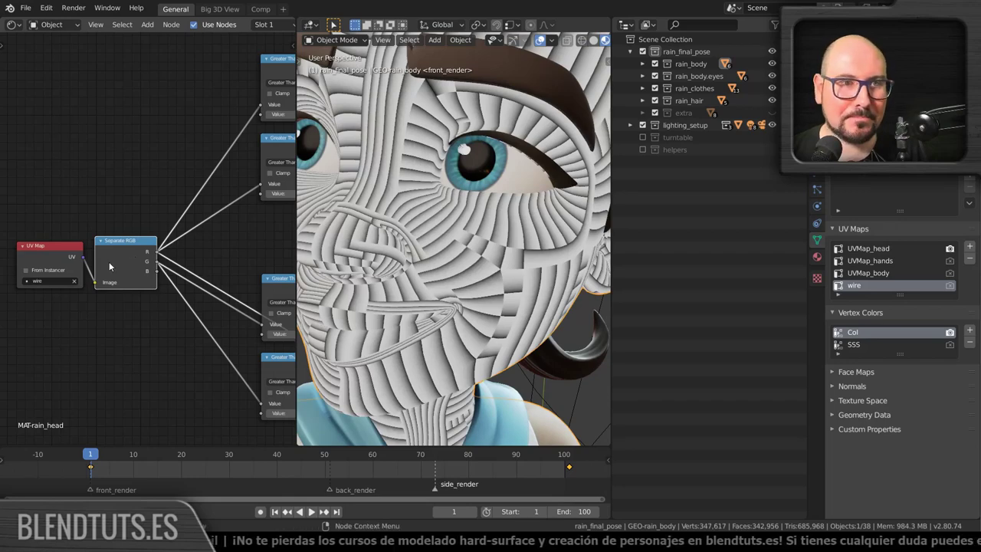
pyautogui.moveTo(109, 261); pyautogui.dragTo(139, 258)
pyautogui.keyDown('ctrl'); pyautogui.keyDown('shift'); pyautogui.click(56, 257); pyautogui.keyUp('shift'); pyautogui.keyUp('ctrl')
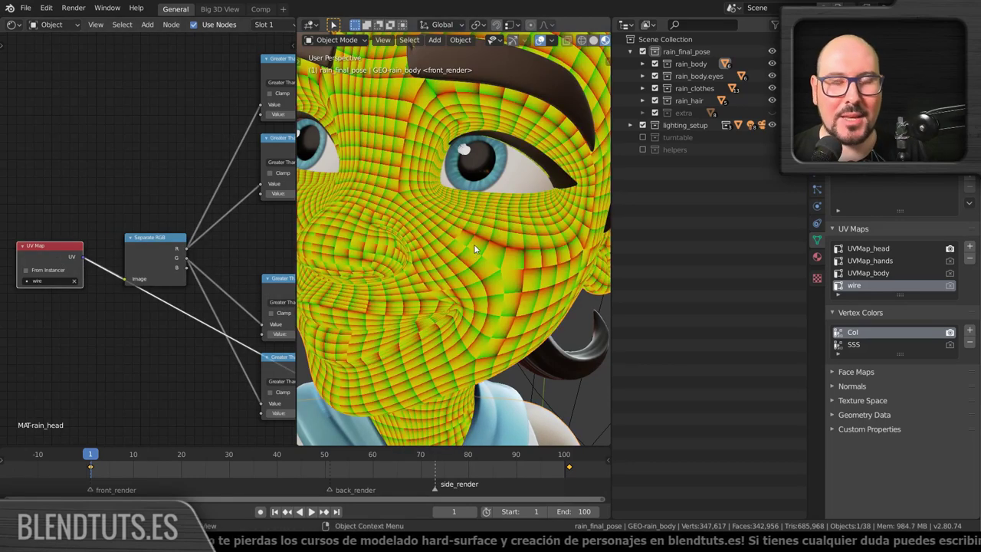
# Preview the Separate RGB output on the face again and zoom out over the node tree.
pyautogui.scroll(5, 479, 256)
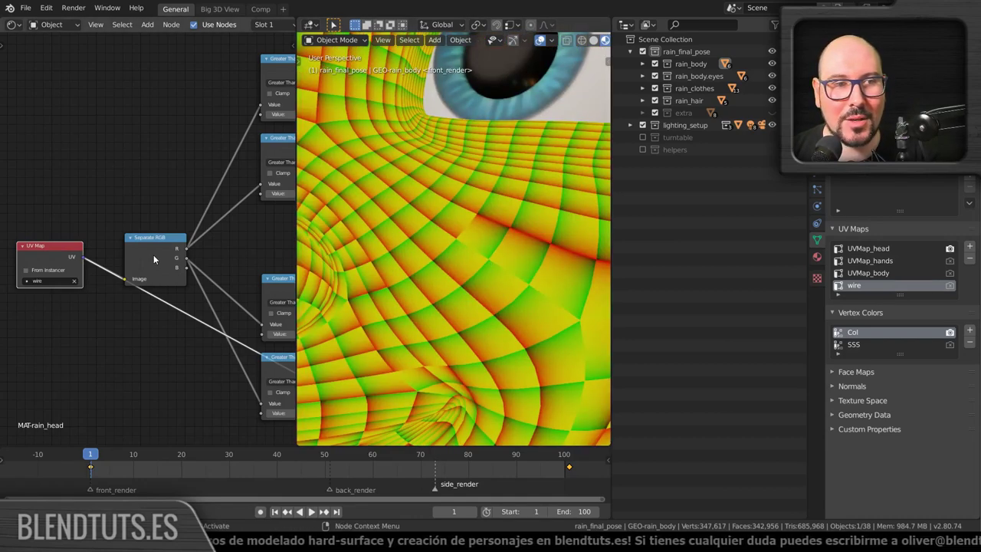
pyautogui.keyDown('ctrl'); pyautogui.keyDown('shift'); pyautogui.click(137, 243); pyautogui.keyUp('shift'); pyautogui.keyUp('ctrl')
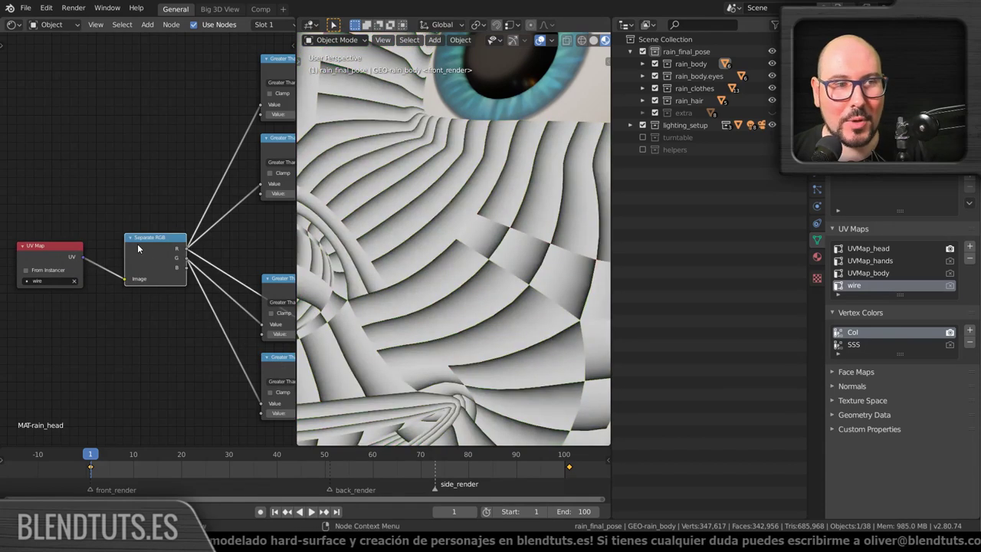
pyautogui.moveTo(137, 243); pyautogui.dragTo(122, 275, button='middle')
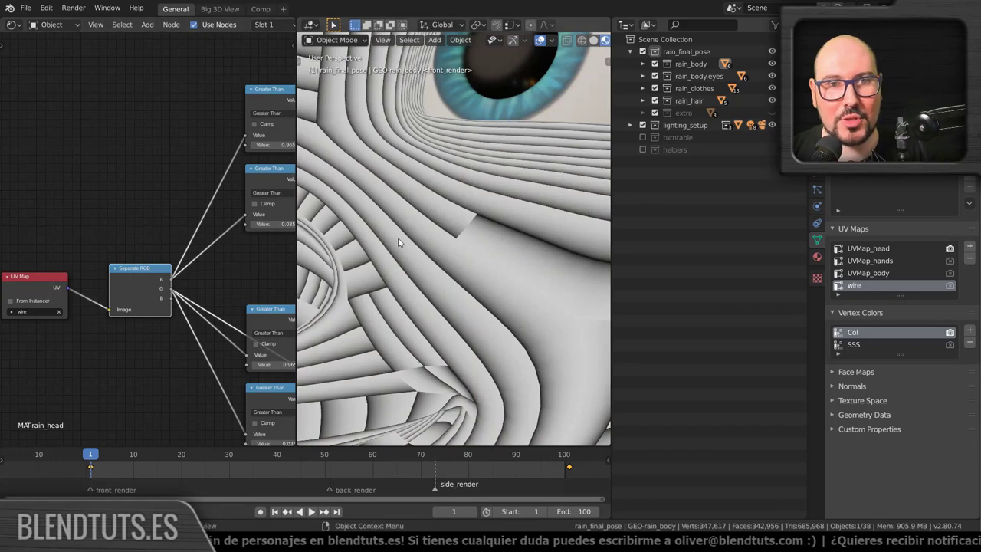
pyautogui.scroll(-5, 461, 243)
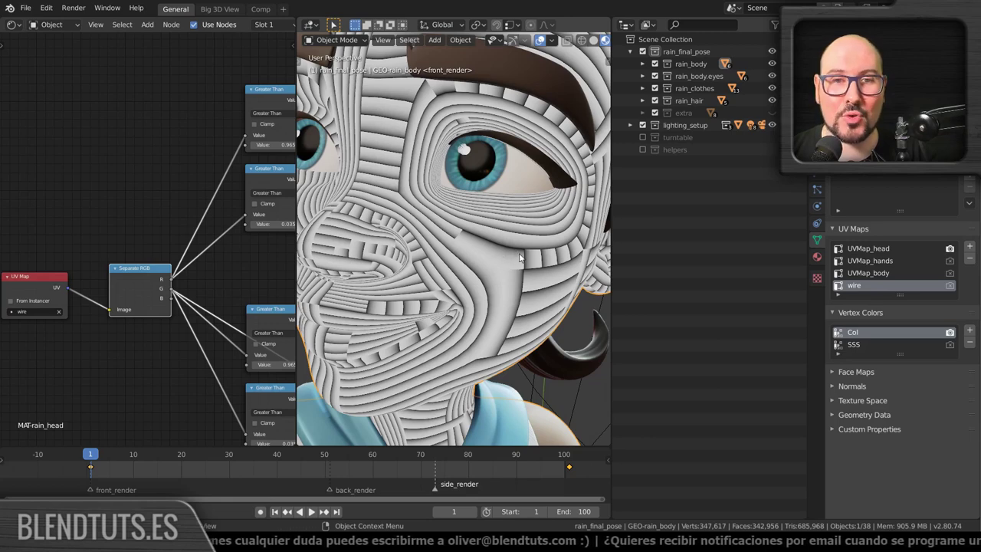
pyautogui.scroll(6, 532, 256)
pyautogui.scroll(-2, 536, 258)
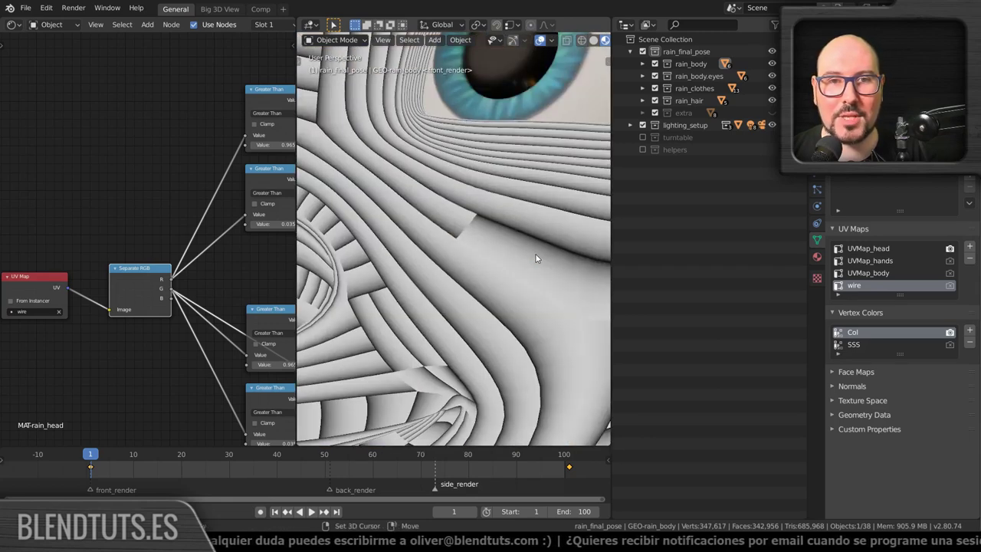
pyautogui.scroll(-1, 542, 259)
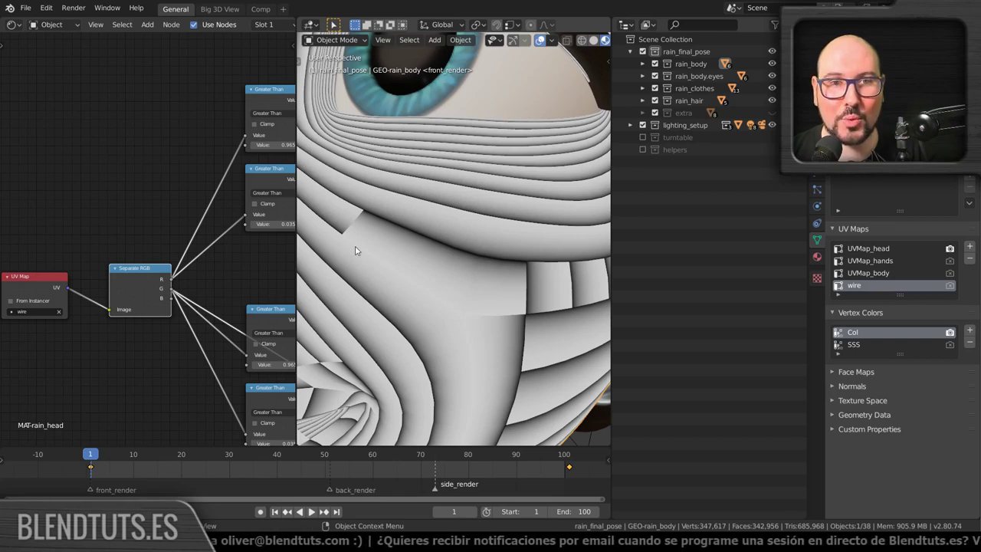
pyautogui.scroll(-2, 420, 265)
pyautogui.scroll(-1, 441, 268)
pyautogui.scroll(-2, 454, 262)
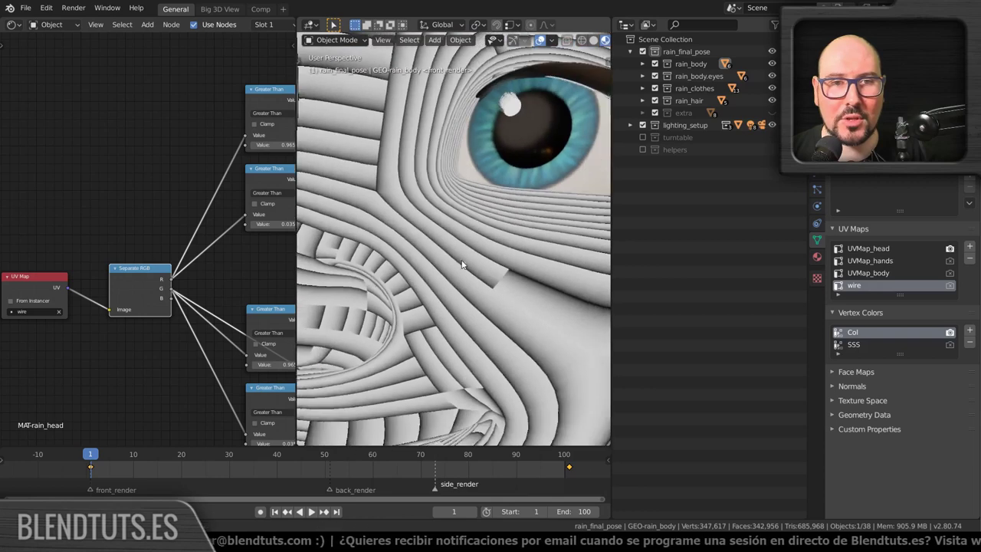
pyautogui.scroll(-2, 458, 289)
pyautogui.scroll(-2, 459, 289)
pyautogui.scroll(-1, 468, 292)
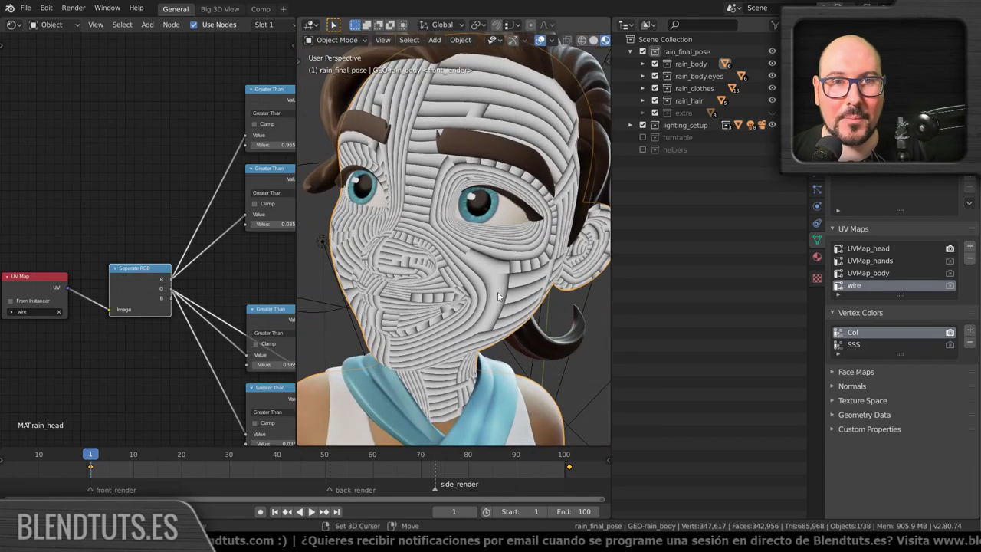
pyautogui.scroll(-1, 476, 295)
pyautogui.scroll(-1, 145, 244)
pyautogui.scroll(-1, 145, 244)
# Box-select and delete the block of comparison and math nodes.
pyautogui.moveTo(145, 245); pyautogui.dragTo(131, 230, button='middle')
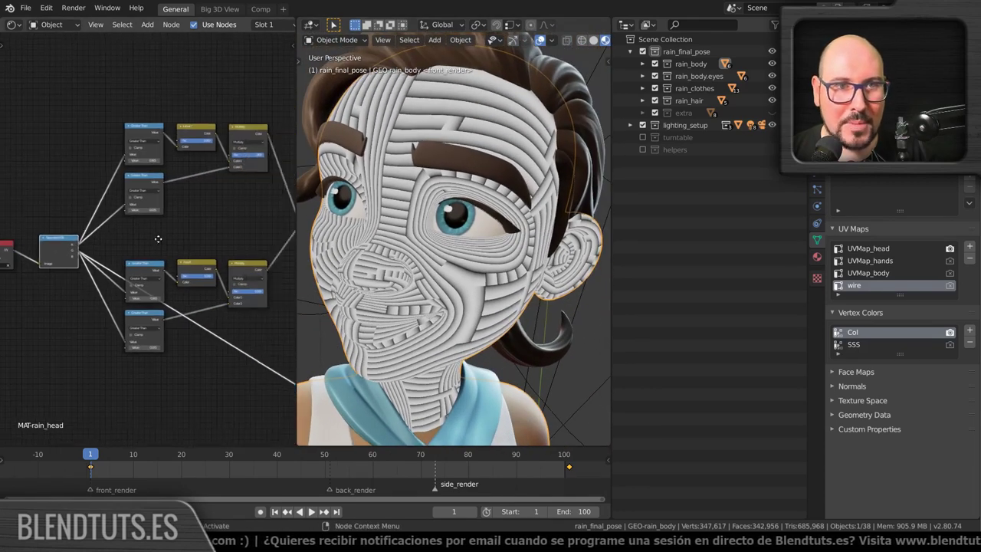
pyautogui.scroll(-1, 131, 229)
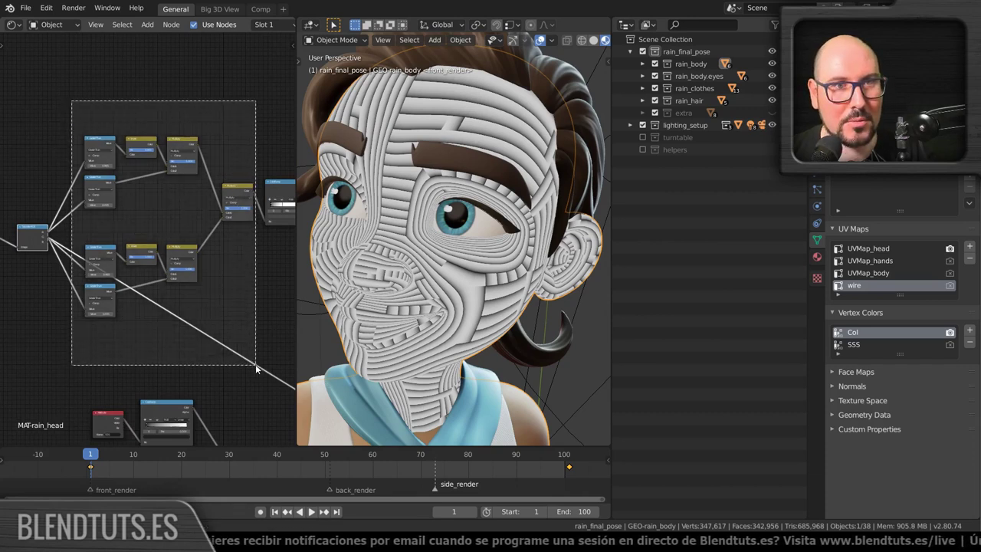
pyautogui.moveTo(102, 197); pyautogui.dragTo(260, 373)
pyautogui.press('x')
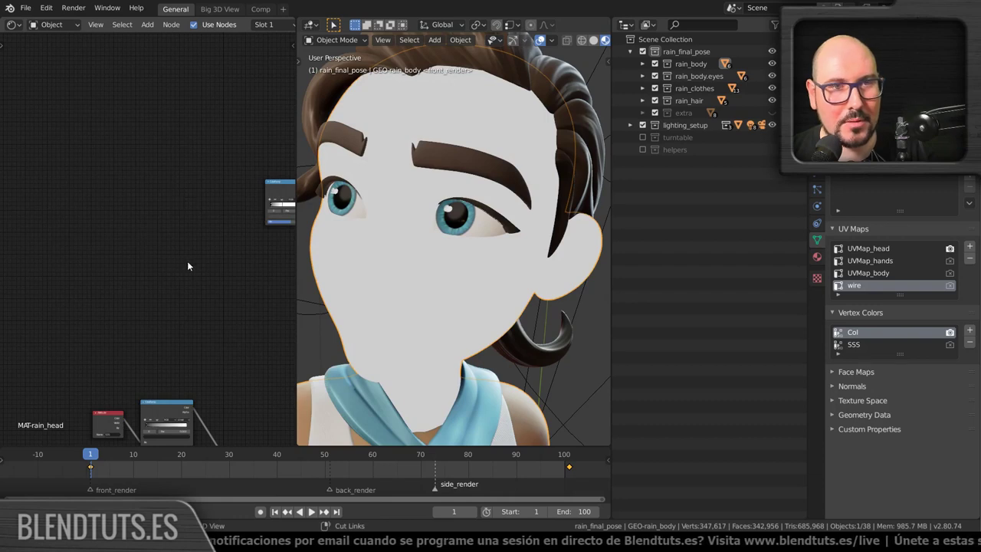
# Undo that deletion, then box-select and delete all the Proc_Wire nodes, leaving the UV Map node.
pyautogui.hotkey('ctrl', 'z')
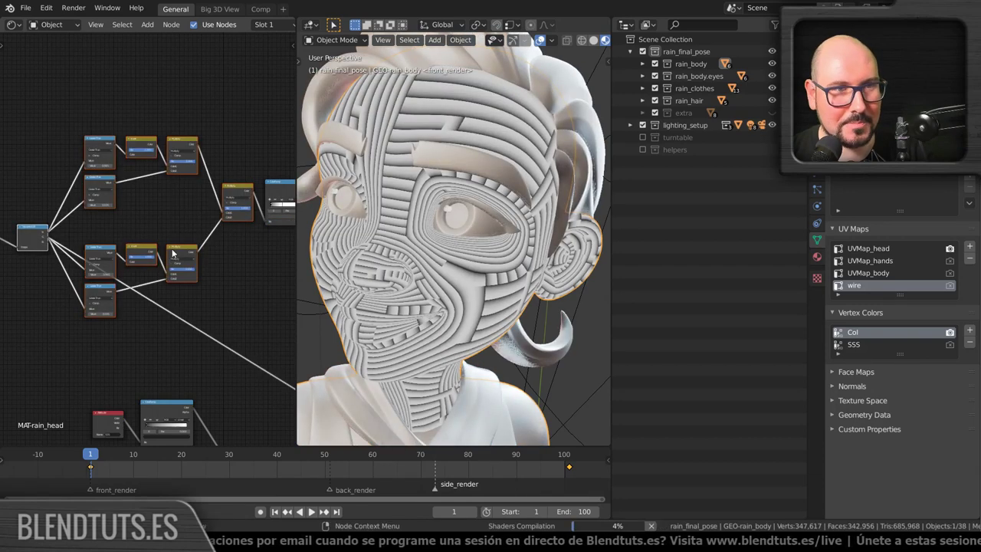
pyautogui.moveTo(185, 227)
pyautogui.mouseDown(button='middle')
pyautogui.moveTo(157, 240)
pyautogui.moveTo(199, 222)
pyautogui.mouseUp(button='middle')
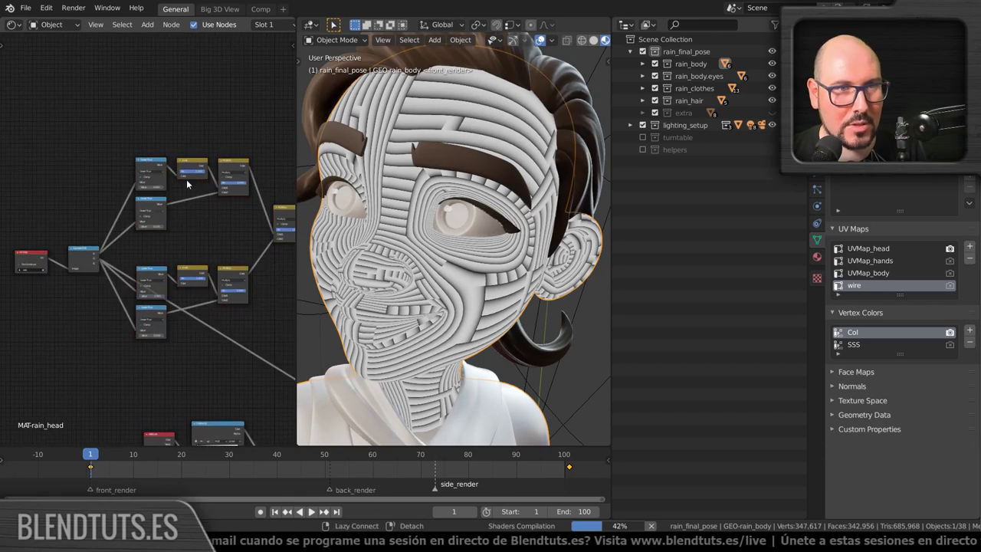
pyautogui.moveTo(187, 179); pyautogui.dragTo(139, 173, button='middle')
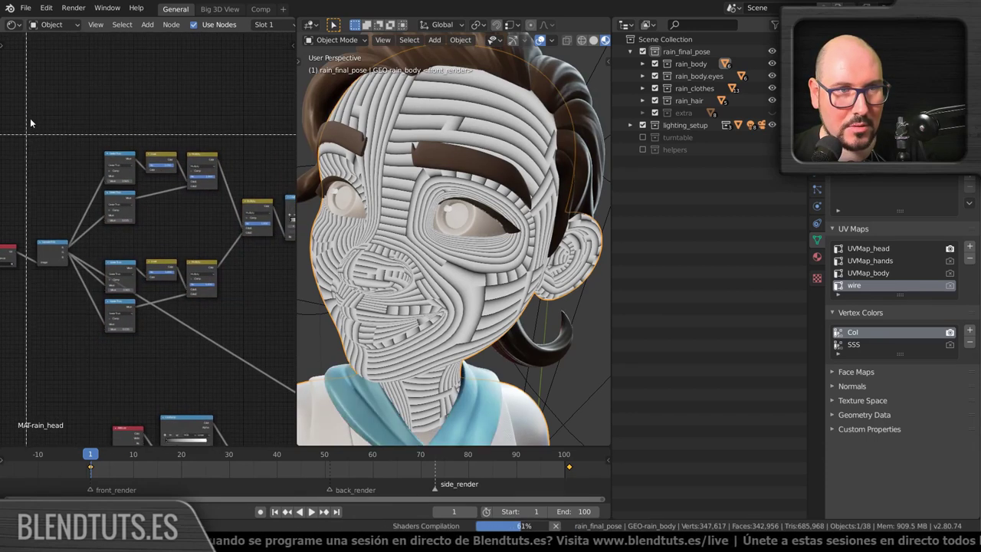
pyautogui.moveTo(30, 118); pyautogui.dragTo(266, 355)
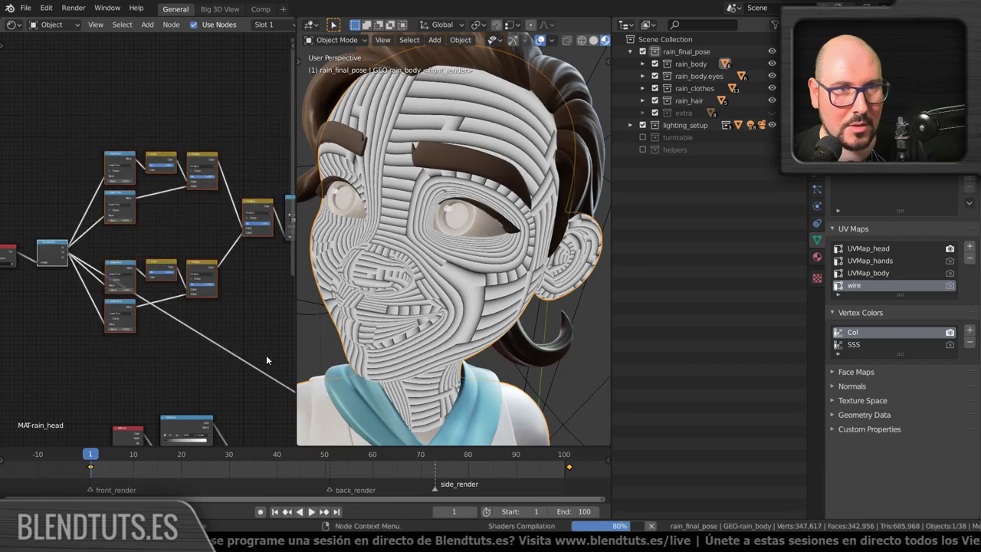
pyautogui.press('x')
pyautogui.moveTo(68, 252)
pyautogui.mouseDown(button='middle')
pyautogui.moveTo(144, 257)
pyautogui.moveTo(119, 298)
pyautogui.mouseUp(button='middle')
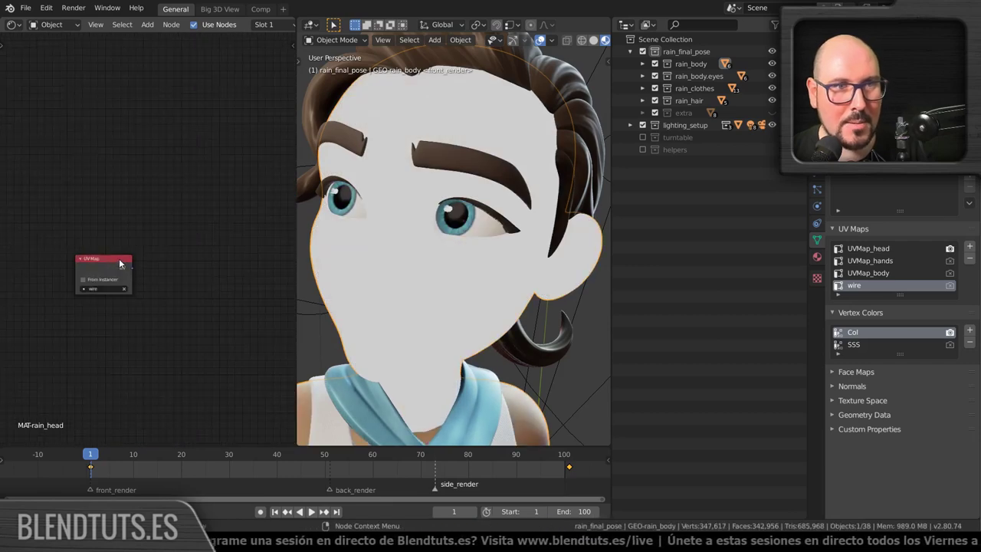
pyautogui.hotkey('ctrl', 'z')
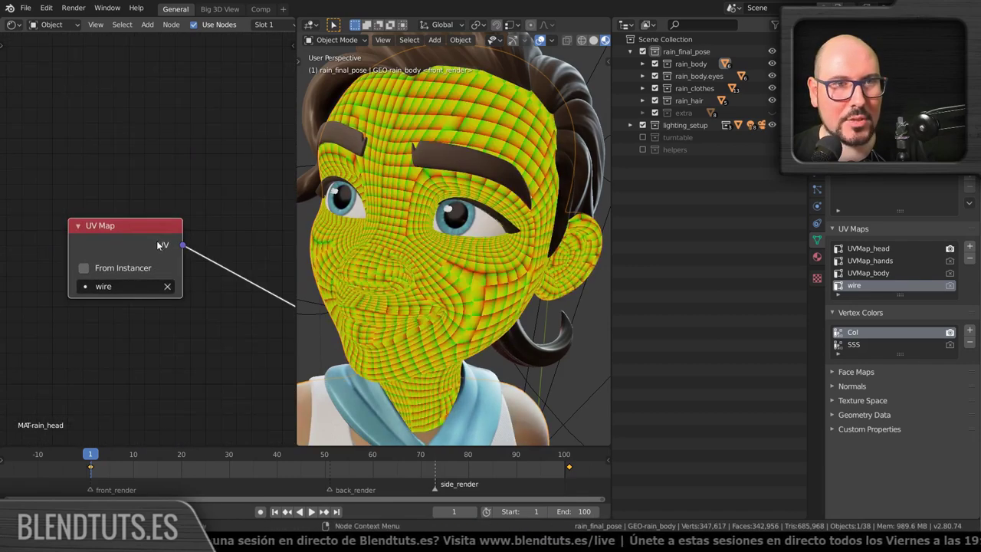
pyautogui.moveTo(230, 276); pyautogui.dragTo(111, 276, button='middle')
pyautogui.hotkey('shift', 'a')
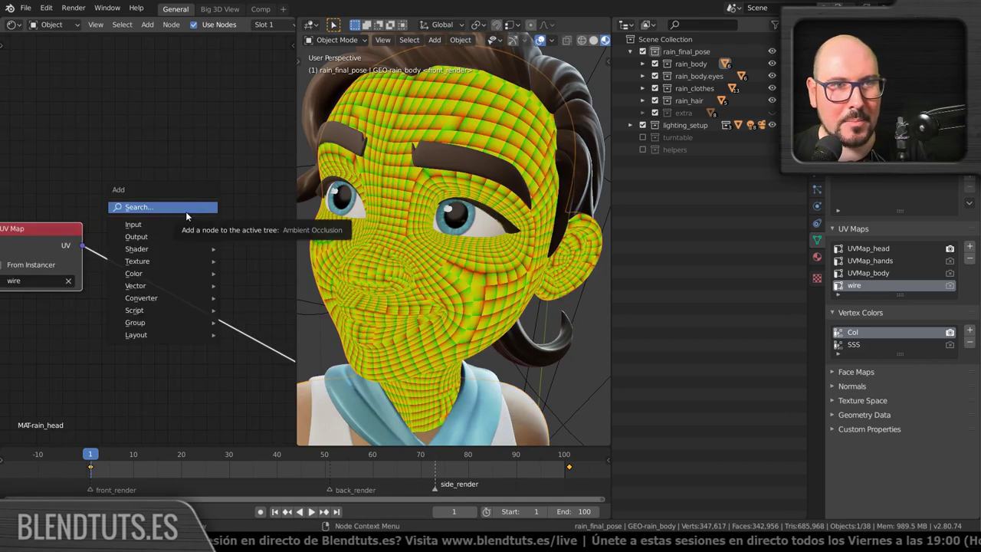
pyautogui.moveTo(142, 298)
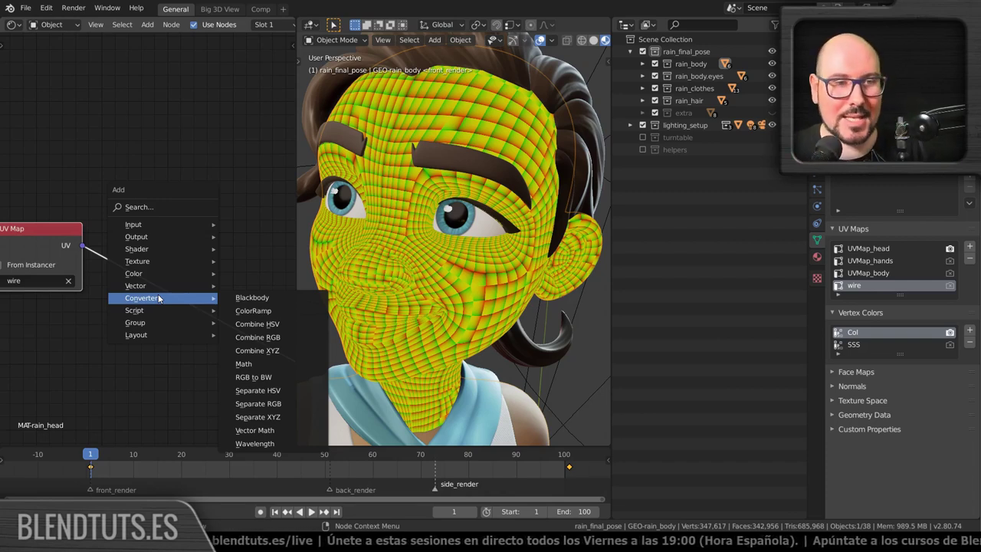
pyautogui.hotkey('alt', 'Tab')
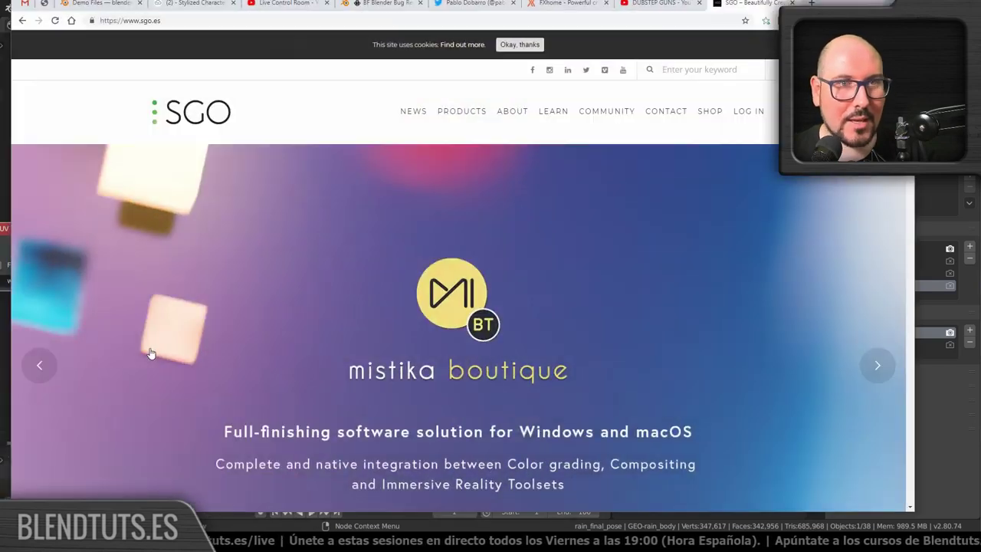
pyautogui.click(189, 8)
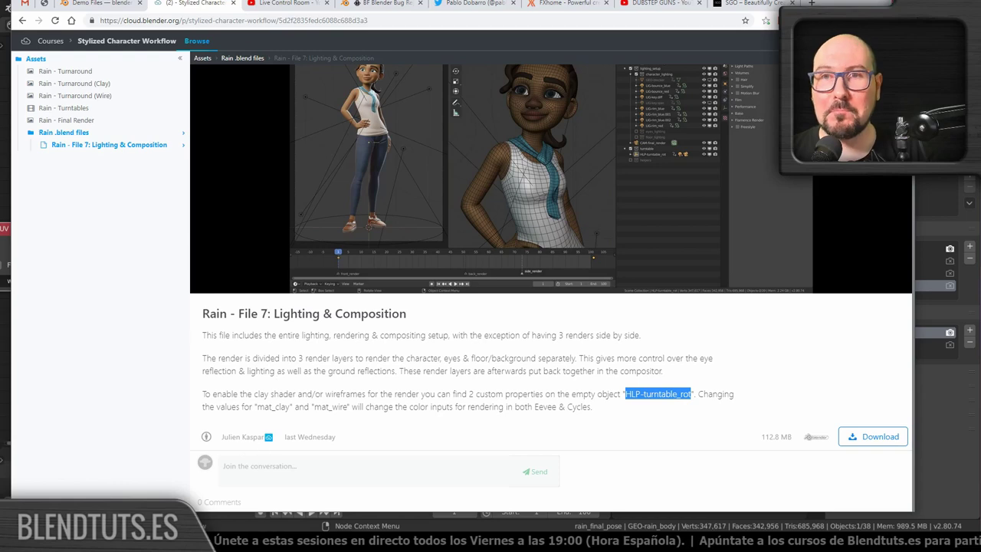
pyautogui.hotkey('alt', 'Tab')
# Insert a Separate RGB node onto the UV Map link.
pyautogui.moveTo(57, 276); pyautogui.dragTo(109, 270)
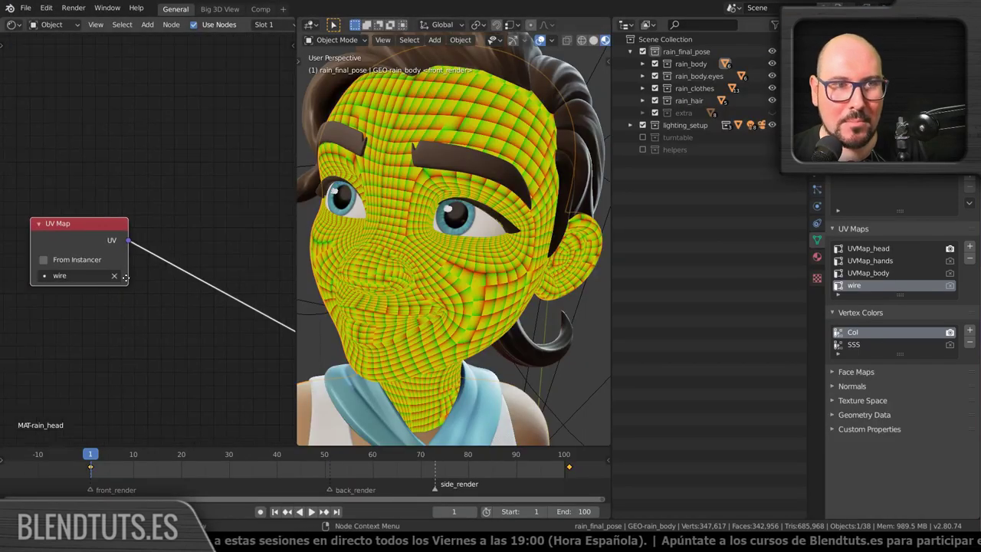
pyautogui.scroll(4, 179, 265)
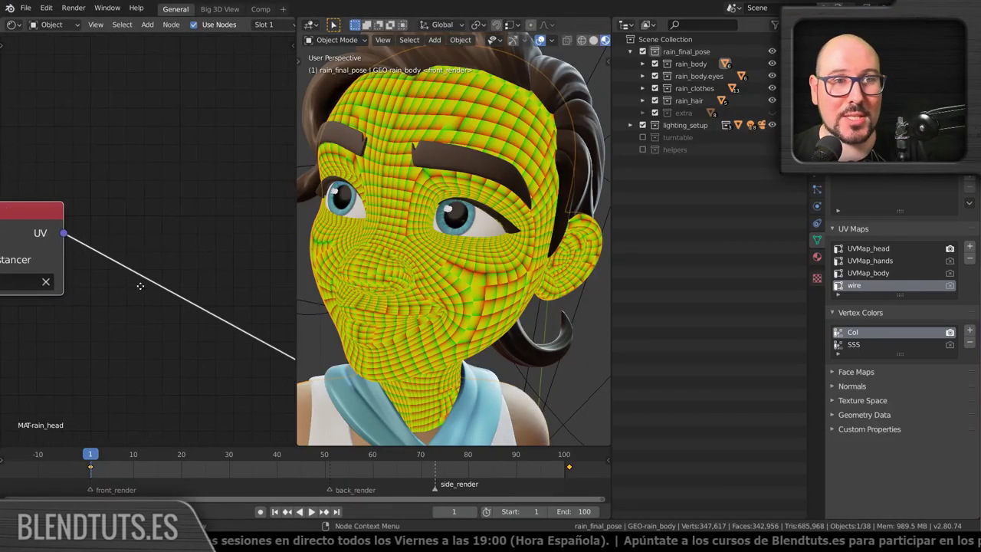
pyautogui.hotkey('shift', 'a')
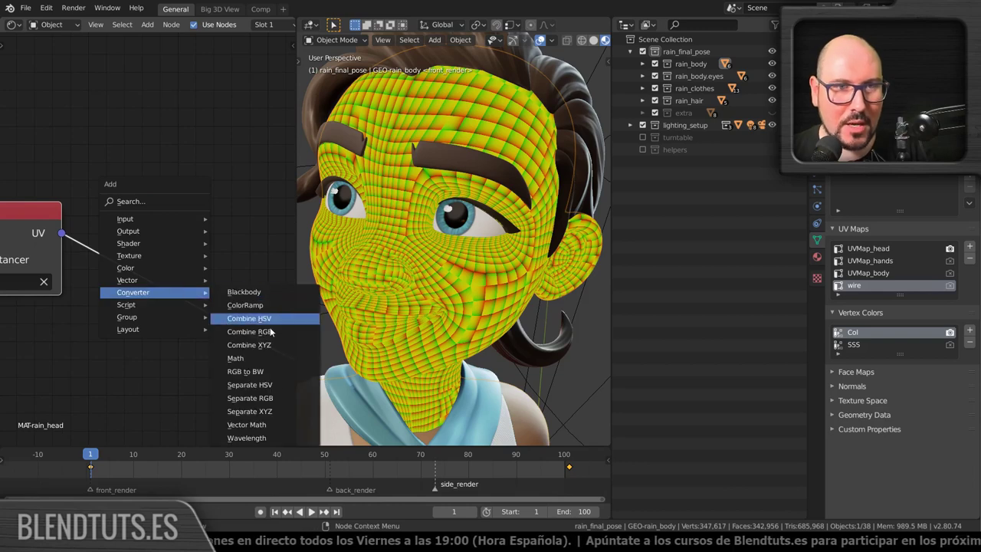
pyautogui.click(275, 399)
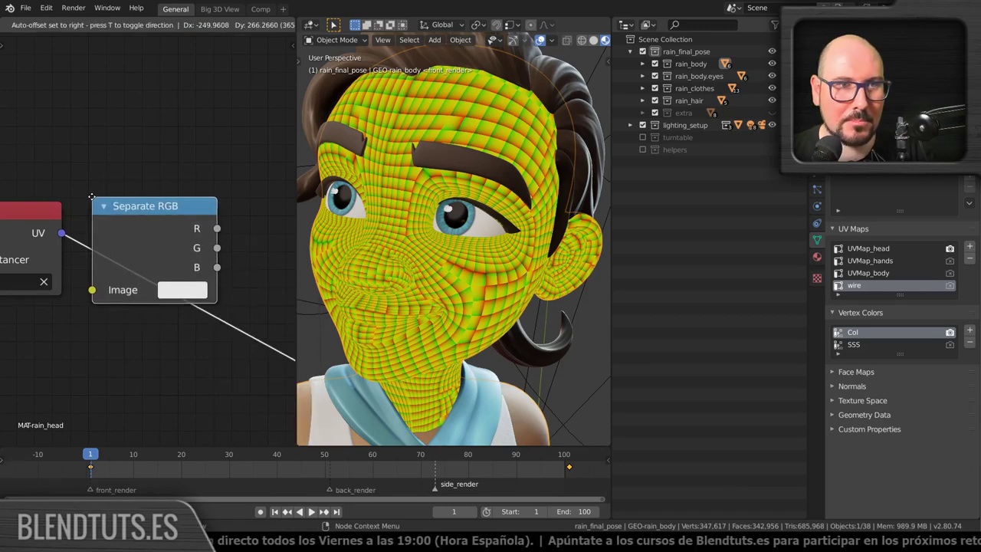
pyautogui.click(220, 267)
# Add a Math node from the Converter menu.
pyautogui.keyDown('ctrl'); pyautogui.hscroll(5, 220, 266); pyautogui.keyUp('ctrl')
pyautogui.keyDown('shift'); pyautogui.scroll(3, 177, 230); pyautogui.keyUp('shift')
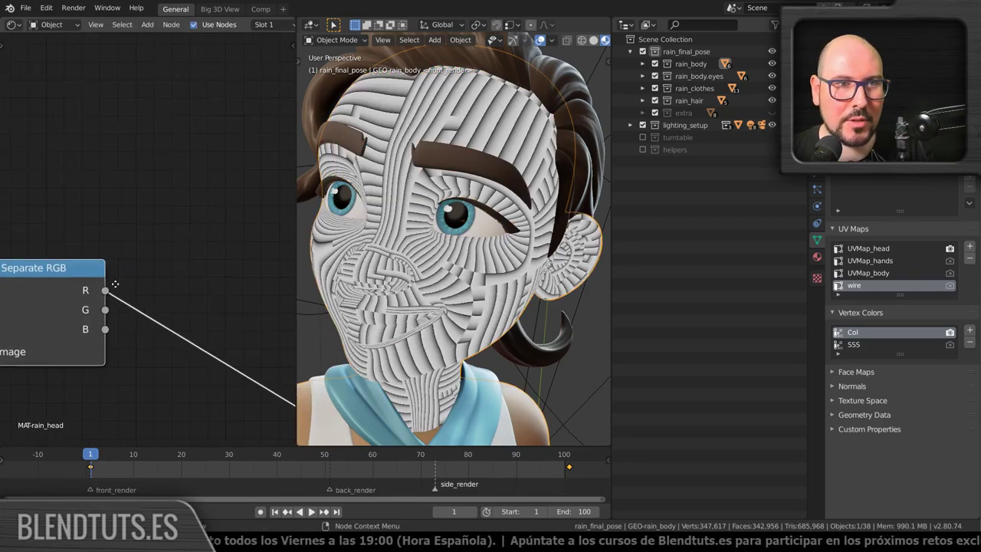
pyautogui.hotkey('shift', 'a')
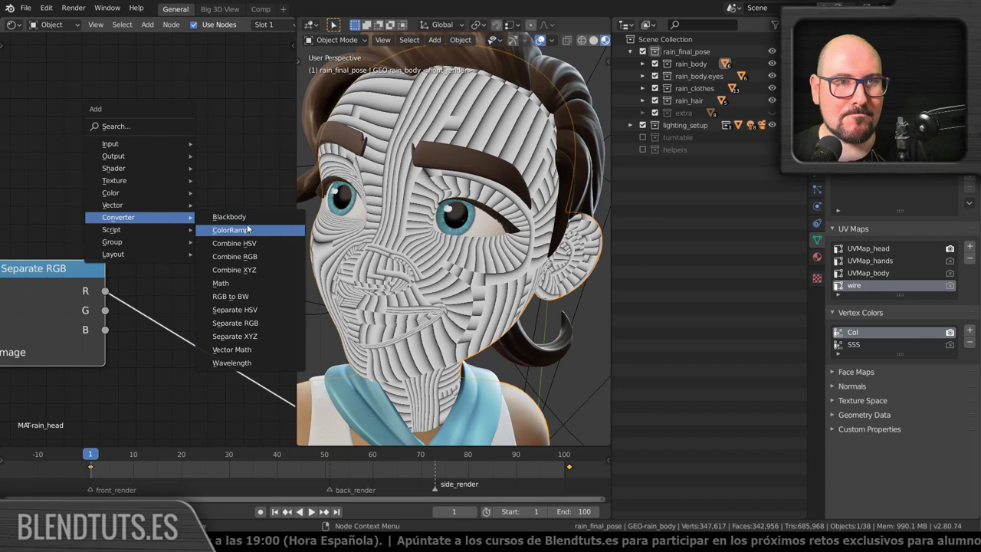
pyautogui.click(247, 284)
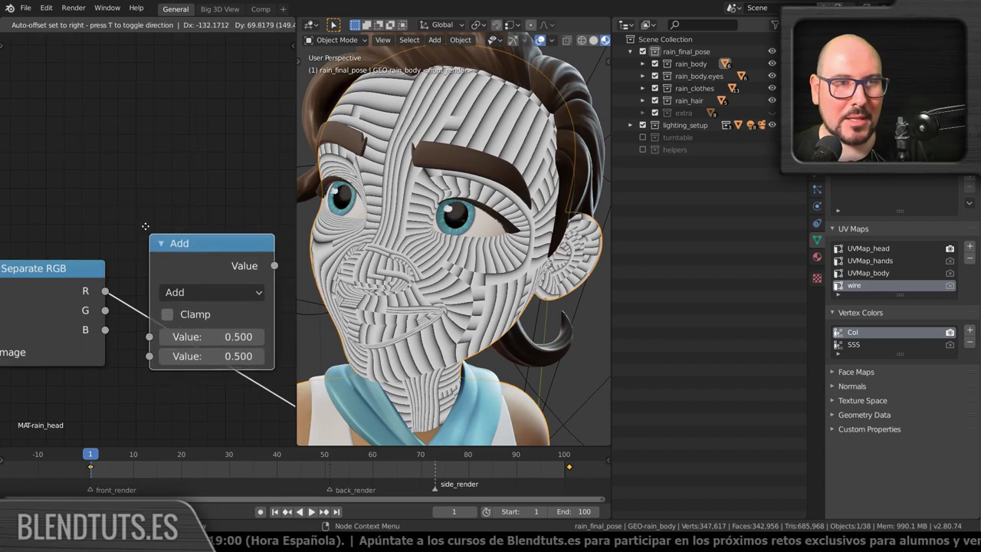
# Drop the Math node on the R link and set it to Greater Than with threshold 0.080.
pyautogui.click(144, 165)
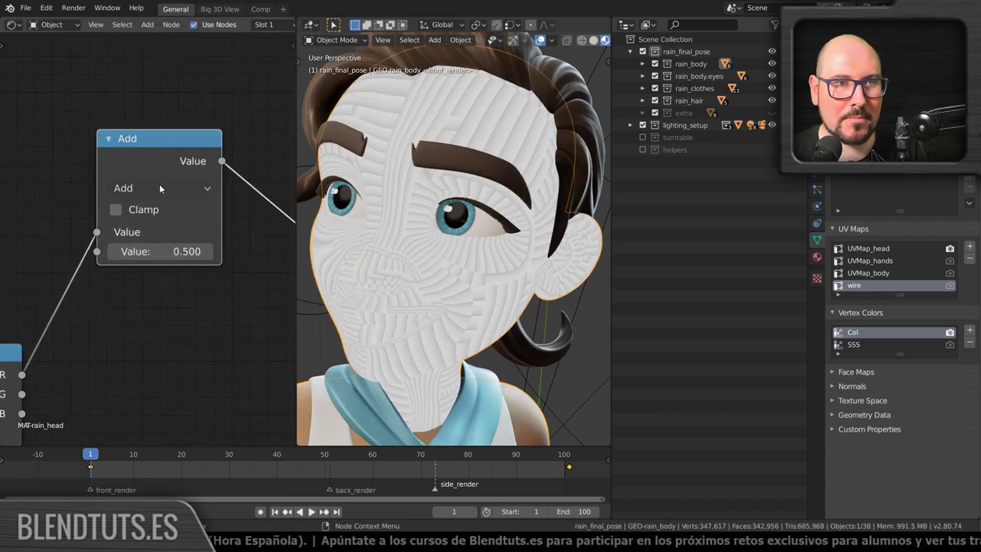
pyautogui.click(161, 188)
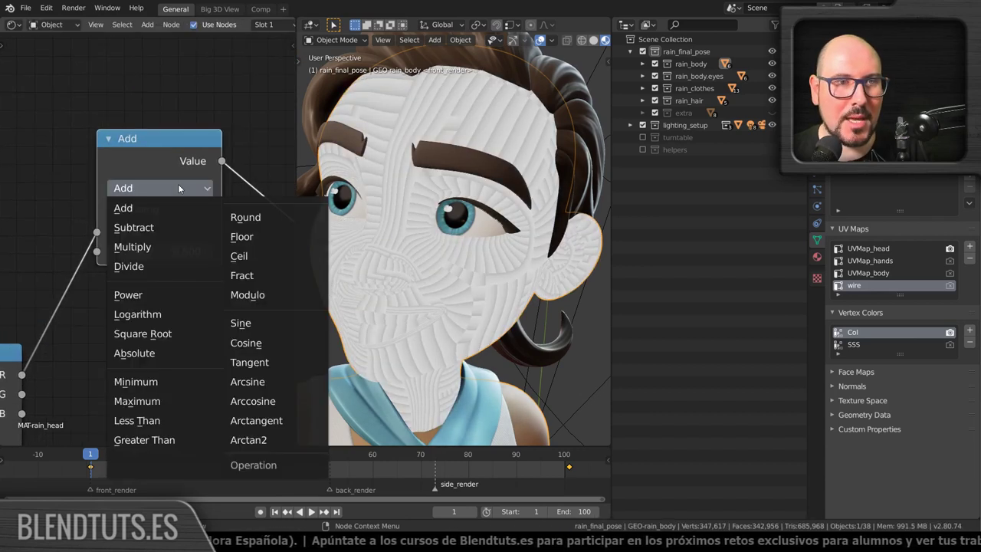
pyautogui.click(168, 440)
pyautogui.moveTo(172, 240); pyautogui.dragTo(192, 253, button='middle')
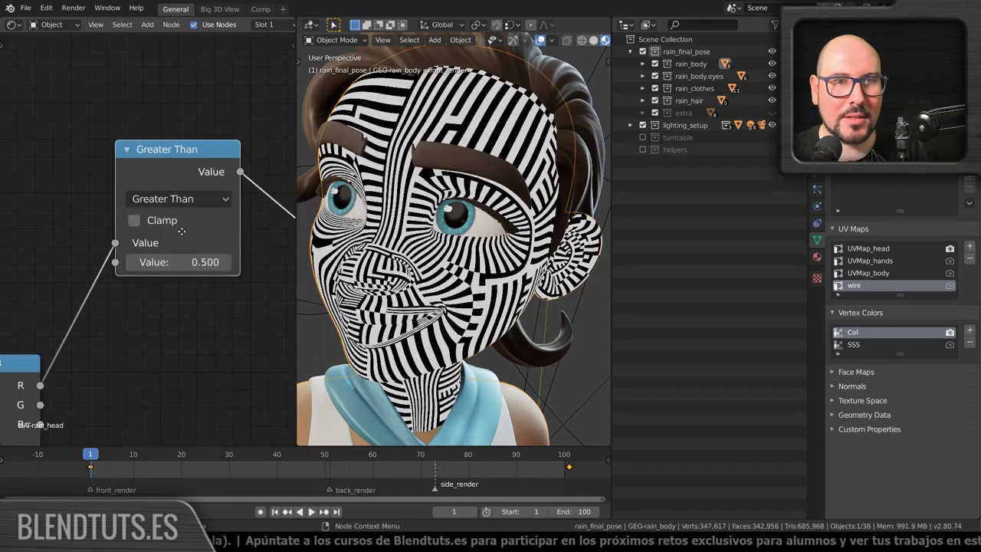
pyautogui.moveTo(201, 262)
pyautogui.mouseDown()
pyautogui.moveTo(230, 262)
pyautogui.moveTo(172, 265)
pyautogui.mouseUp()
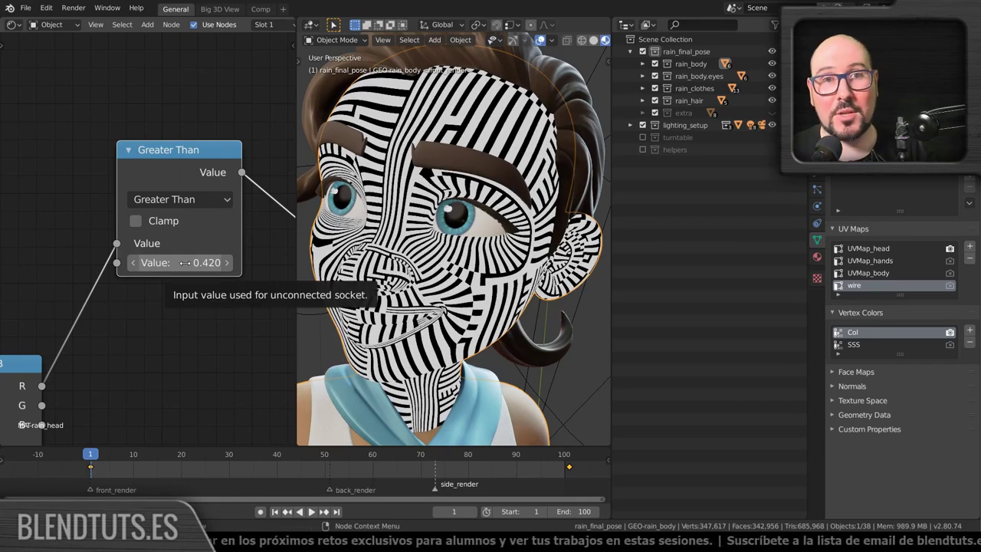
pyautogui.moveTo(185, 263); pyautogui.dragTo(152, 263)
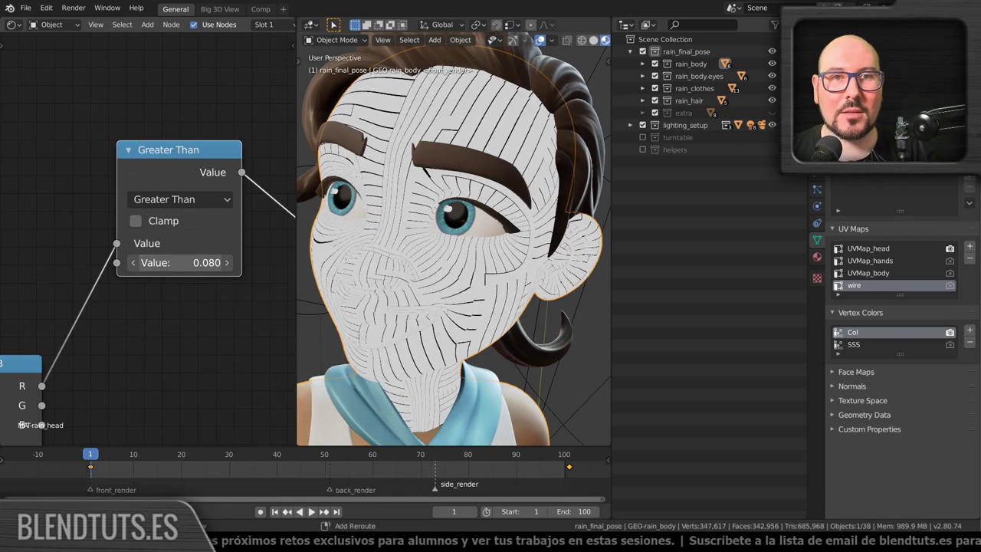
# Duplicate the Greater Than node as a Less Than 0.080 on R and route it to the face.
pyautogui.scroll(-2, 178, 165)
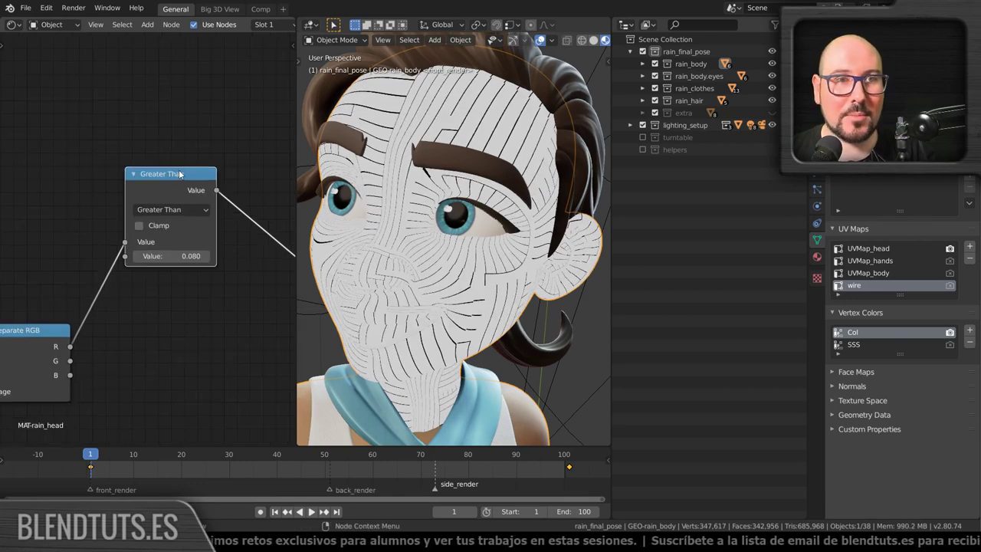
pyautogui.moveTo(180, 209); pyautogui.dragTo(184, 117)
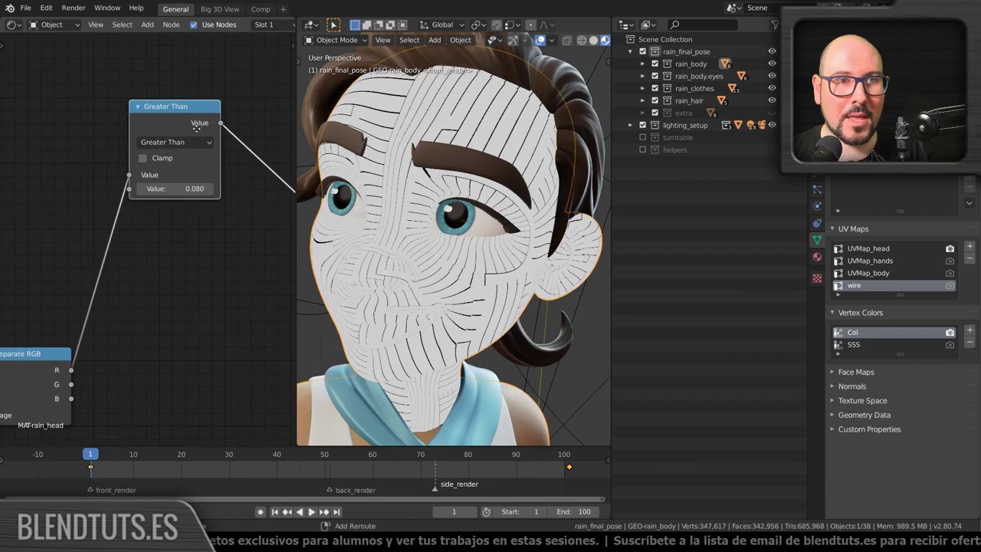
pyautogui.hotkey('shift', 'd')
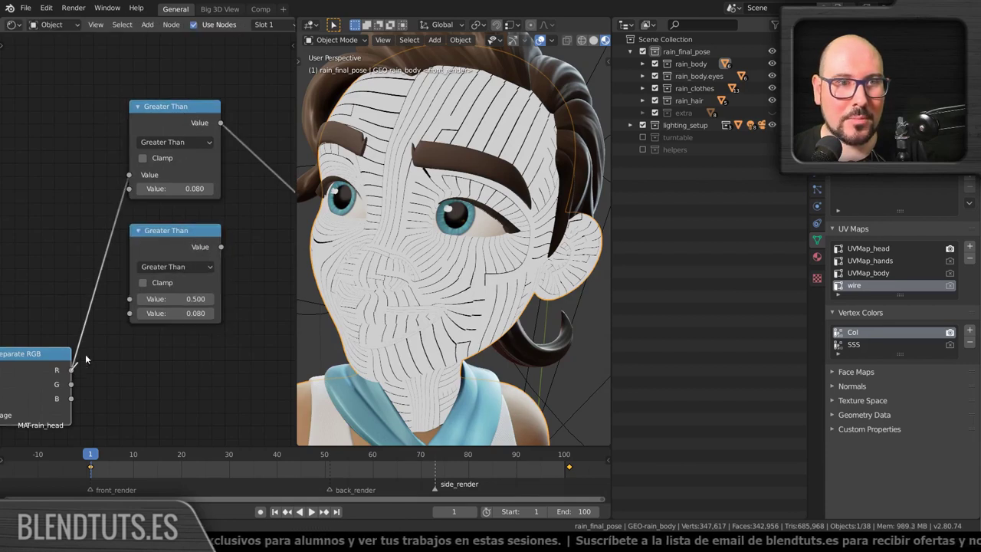
pyautogui.moveTo(133, 297); pyautogui.dragTo(131, 299)
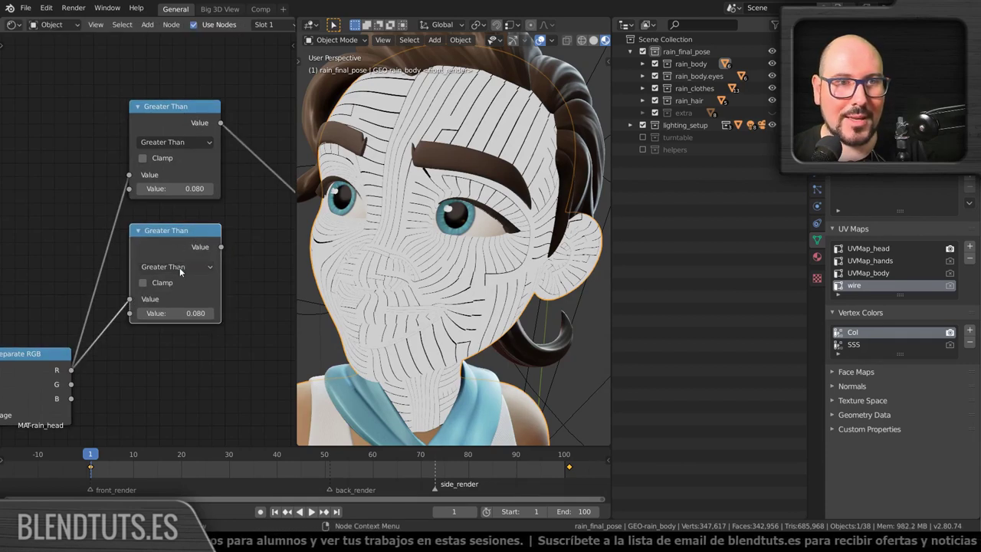
pyautogui.click(180, 267)
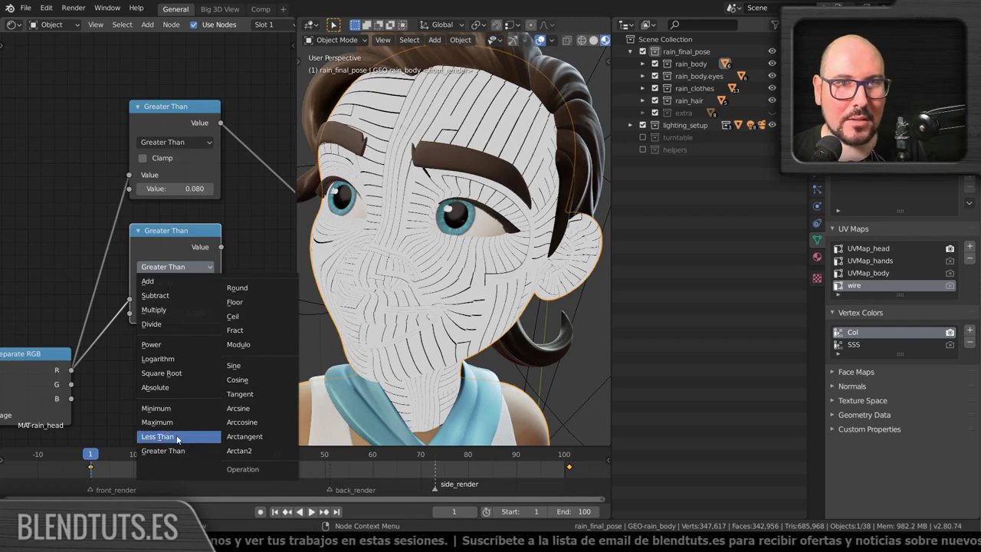
pyautogui.click(177, 438)
pyautogui.keyDown('ctrl'); pyautogui.keyDown('shift'); pyautogui.click(183, 241); pyautogui.keyUp('shift'); pyautogui.keyUp('ctrl')
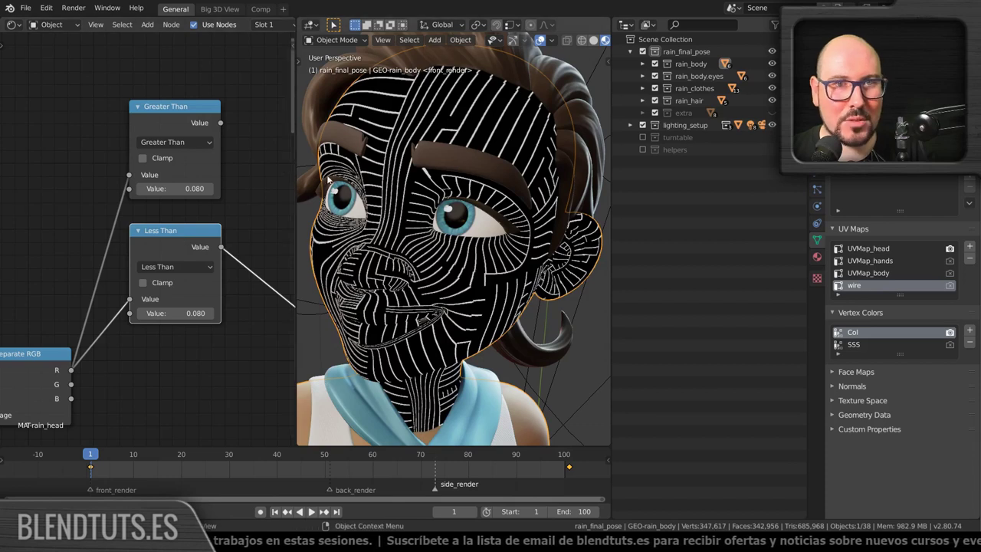
pyautogui.moveTo(225, 245); pyautogui.dragTo(96, 247, button='middle')
pyautogui.hotkey('shift', 'a')
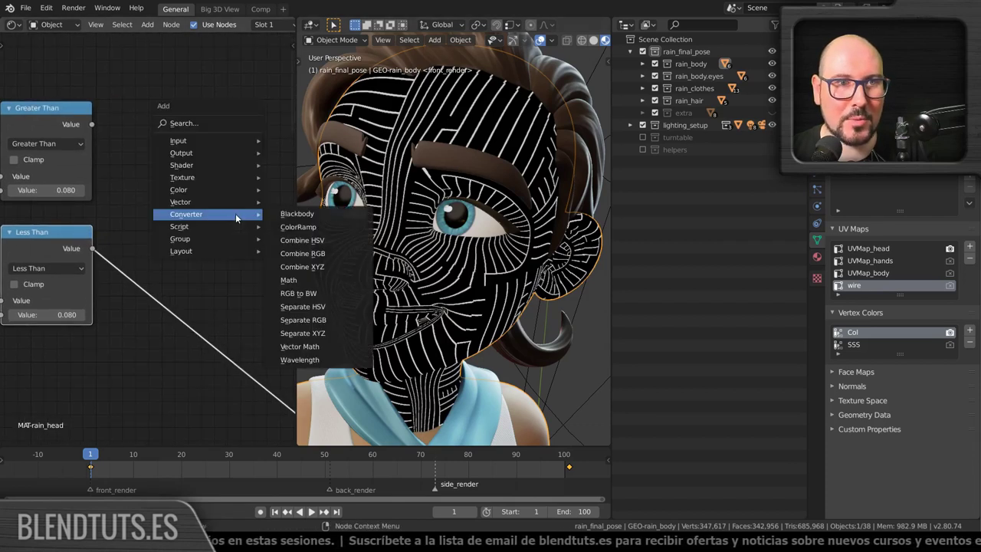
pyautogui.moveTo(187, 214)
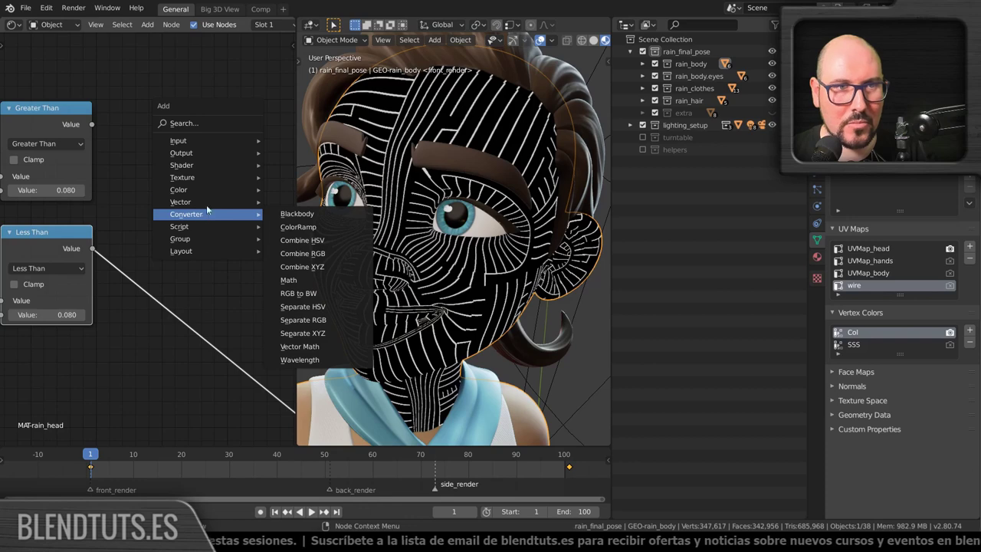
# Insert an Invert node after Less Than and preview the Greater Than, Less Than and inverted masks on the face.
pyautogui.click(306, 229)
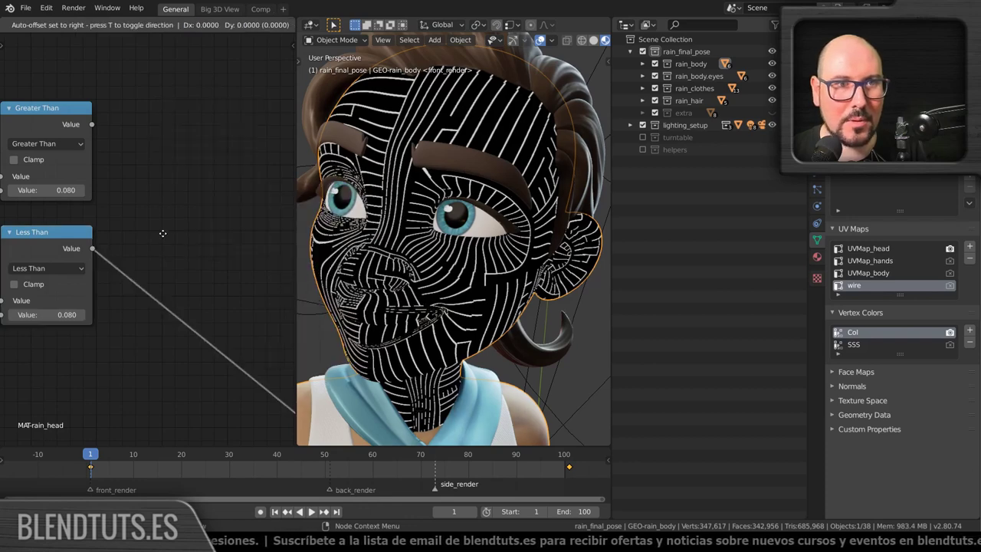
pyautogui.click(172, 243)
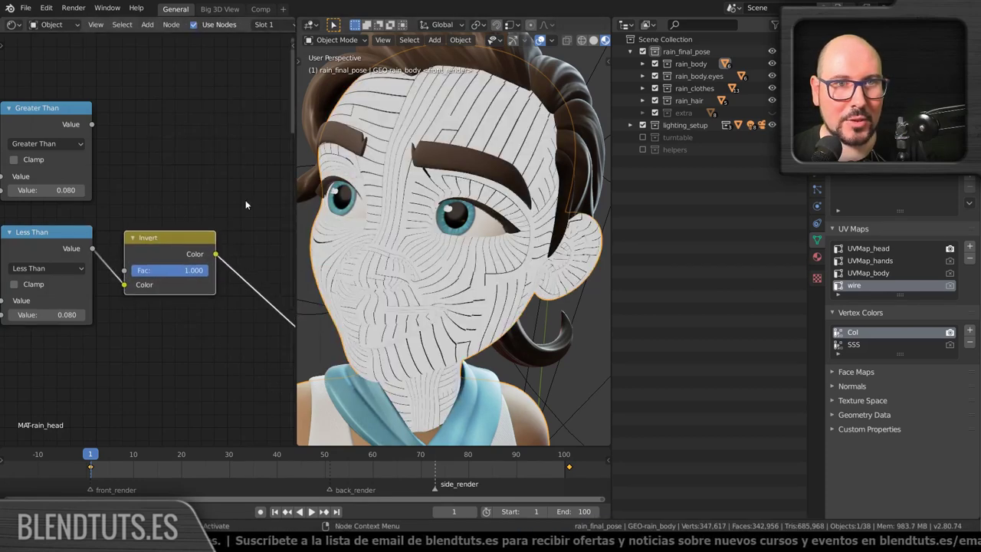
pyautogui.keyDown('ctrl'); pyautogui.keyDown('shift'); pyautogui.click(58, 109); pyautogui.keyUp('shift'); pyautogui.keyUp('ctrl')
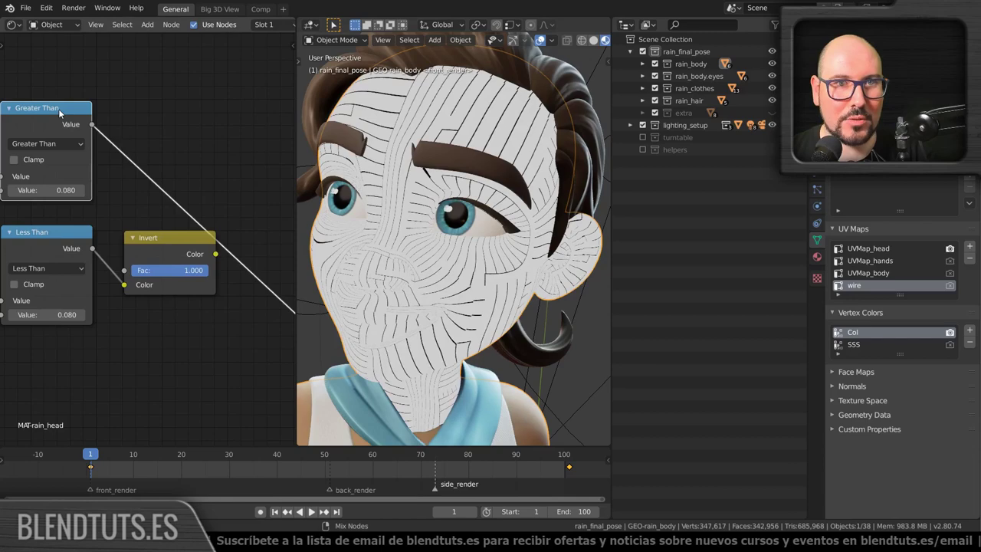
pyautogui.keyDown('ctrl'); pyautogui.keyDown('shift'); pyautogui.click(52, 236); pyautogui.keyUp('shift'); pyautogui.keyUp('ctrl')
pyautogui.keyDown('ctrl'); pyautogui.keyDown('shift'); pyautogui.click(165, 242); pyautogui.keyUp('shift'); pyautogui.keyUp('ctrl')
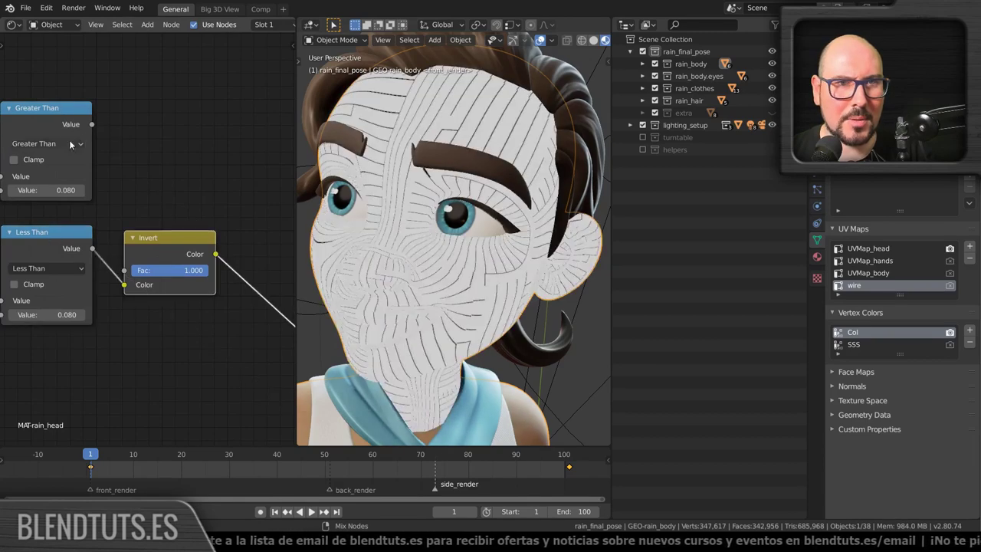
pyautogui.keyDown('ctrl'); pyautogui.keyDown('shift'); pyautogui.click(16, 142); pyautogui.keyUp('shift'); pyautogui.keyUp('ctrl')
pyautogui.keyDown('ctrl'); pyautogui.keyDown('shift'); pyautogui.click(168, 237); pyautogui.keyUp('shift'); pyautogui.keyUp('ctrl')
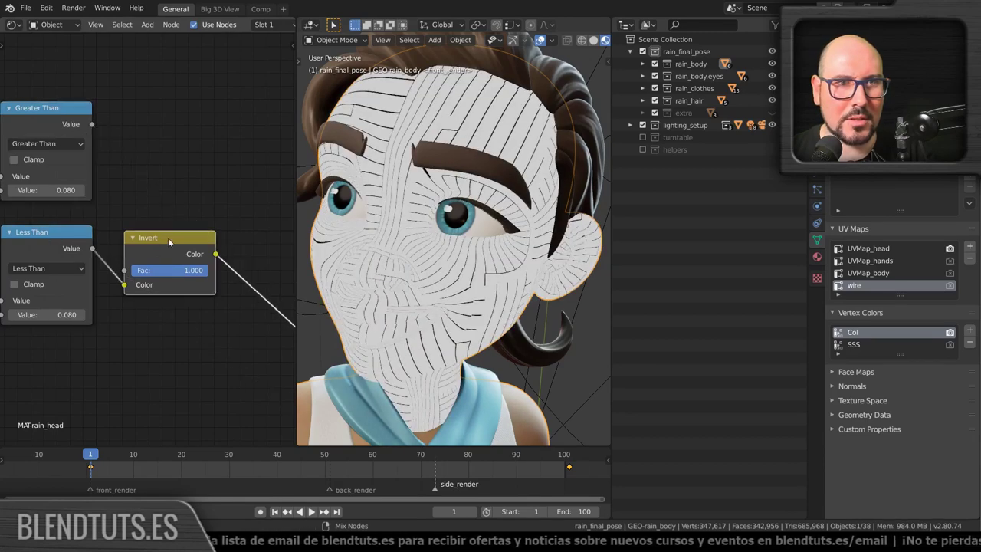
pyautogui.keyDown('ctrl'); pyautogui.keyDown('shift'); pyautogui.click(50, 118); pyautogui.keyUp('shift'); pyautogui.keyUp('ctrl')
pyautogui.moveTo(80, 193); pyautogui.dragTo(126, 192, button='middle')
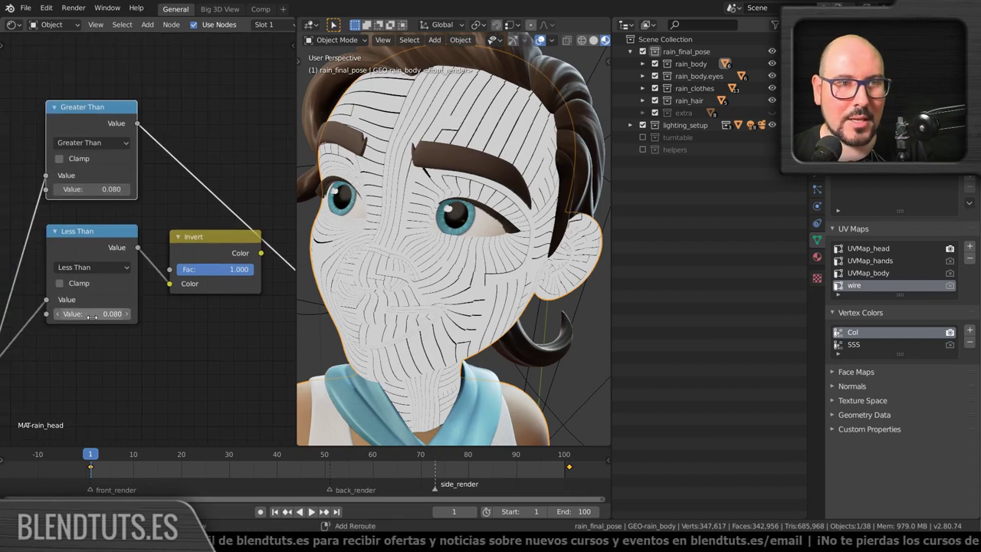
# Raise the Less Than threshold from 0.280 to 0.930 while comparing the mask previews.
pyautogui.moveTo(92, 314); pyautogui.dragTo(122, 313)
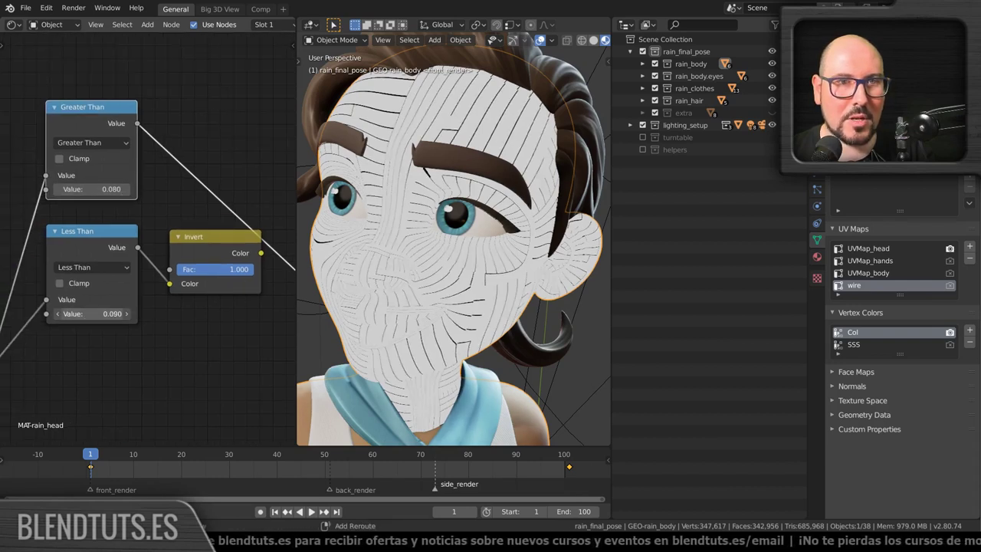
pyautogui.keyDown('ctrl'); pyautogui.keyDown('shift'); pyautogui.click(212, 244); pyautogui.keyUp('shift'); pyautogui.keyUp('ctrl')
pyautogui.moveTo(92, 314)
pyautogui.mouseDown()
pyautogui.moveTo(122, 313)
pyautogui.moveTo(95, 314)
pyautogui.mouseUp()
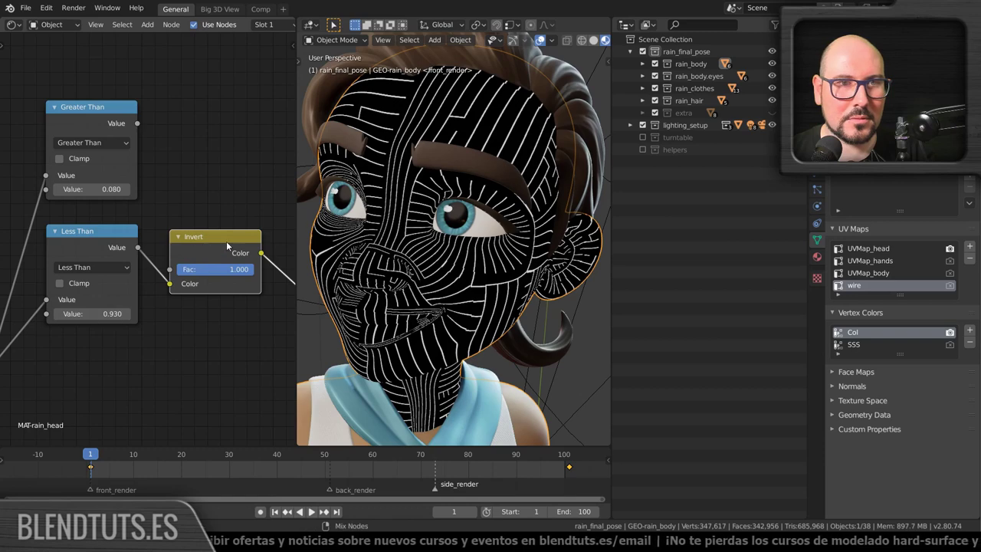
pyautogui.keyDown('ctrl'); pyautogui.keyDown('shift'); pyautogui.click(98, 118); pyautogui.keyUp('shift'); pyautogui.keyUp('ctrl')
pyautogui.keyDown('ctrl'); pyautogui.keyDown('shift'); pyautogui.click(205, 242); pyautogui.keyUp('shift'); pyautogui.keyUp('ctrl')
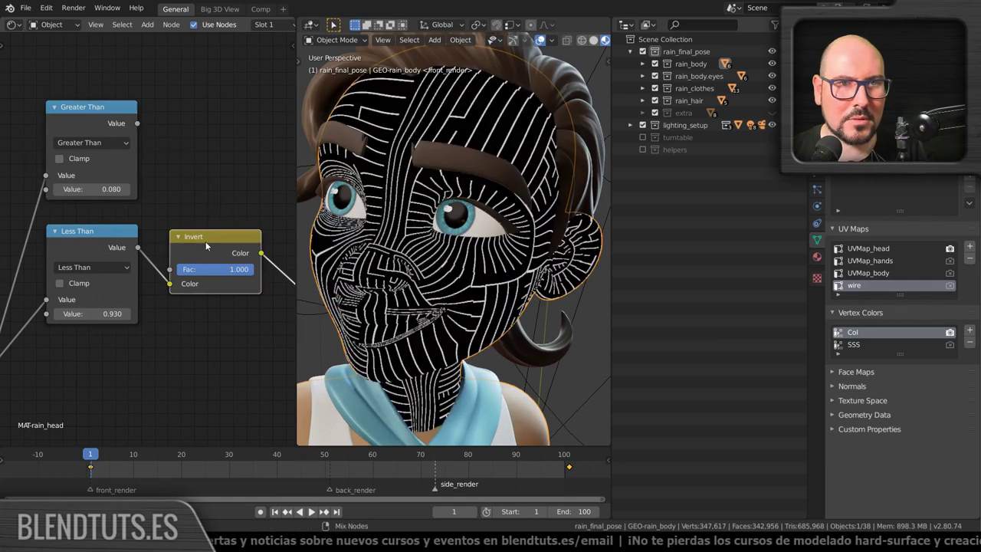
# Set the Invert factor to 0, then delete the Invert node.
pyautogui.moveTo(242, 274); pyautogui.dragTo(178, 270)
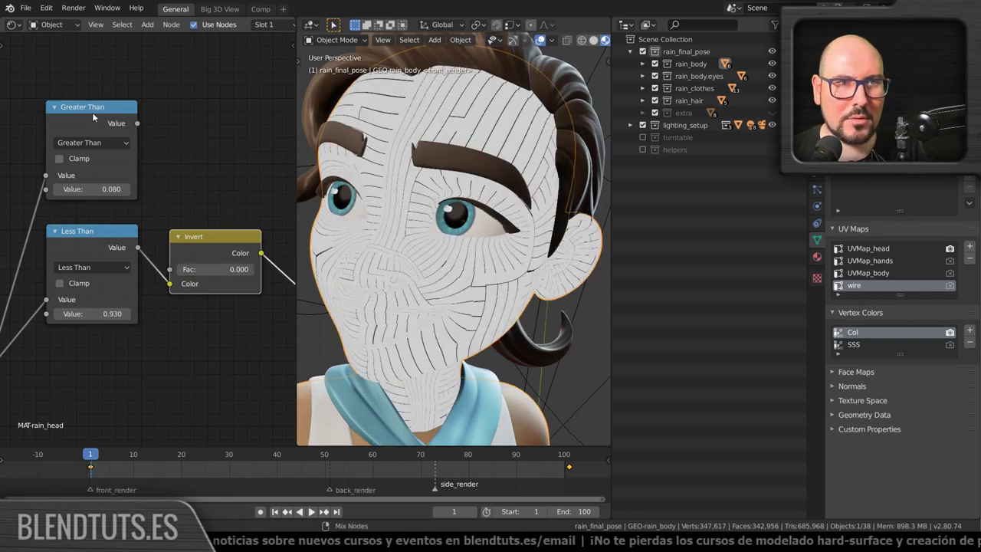
pyautogui.keyDown('ctrl'); pyautogui.keyDown('shift'); pyautogui.click(91, 115); pyautogui.keyUp('shift'); pyautogui.keyUp('ctrl')
pyautogui.keyDown('ctrl'); pyautogui.keyDown('shift'); pyautogui.click(207, 242); pyautogui.keyUp('shift'); pyautogui.keyUp('ctrl')
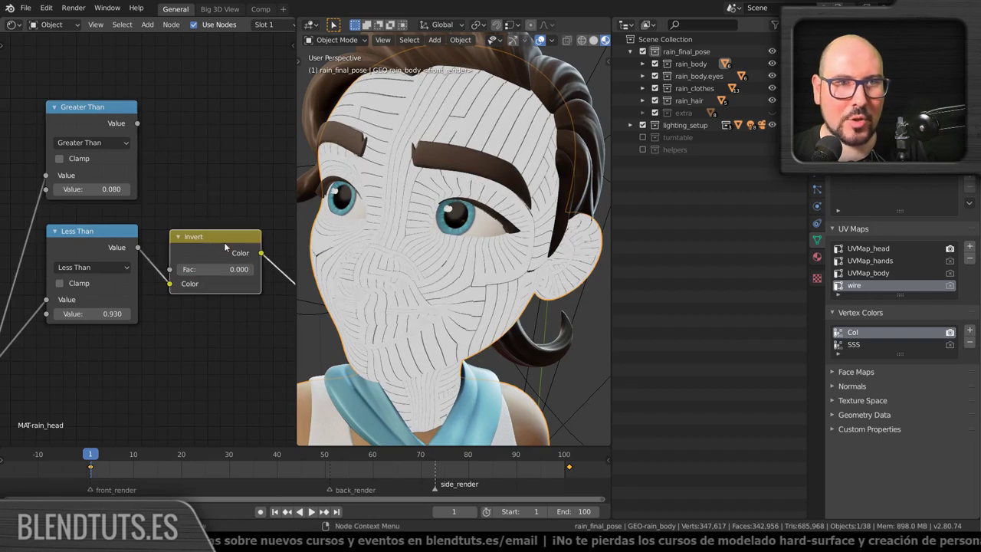
pyautogui.press('x')
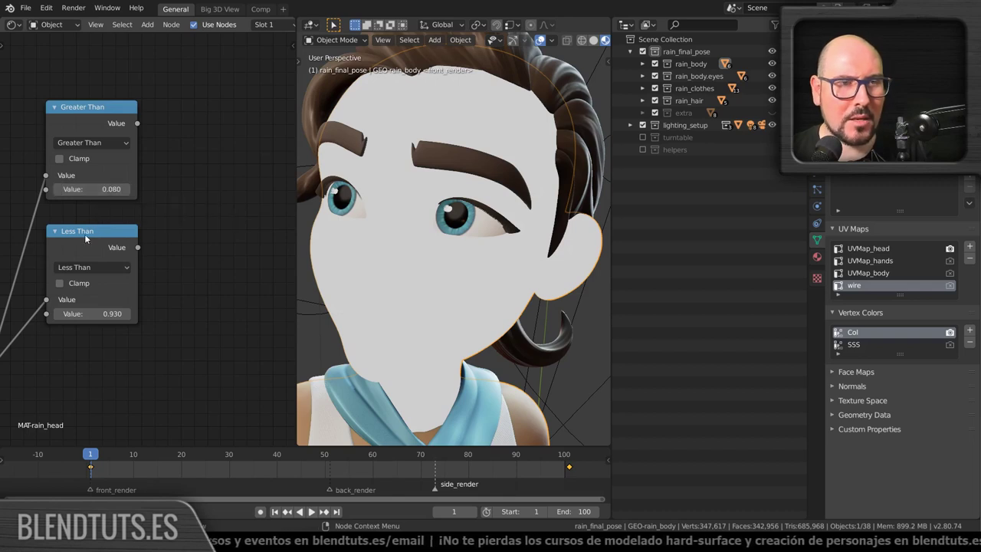
# Move the Greater Than and Less Than nodes side by side.
pyautogui.scroll(-1, 84, 234)
pyautogui.scroll(-1, 107, 236)
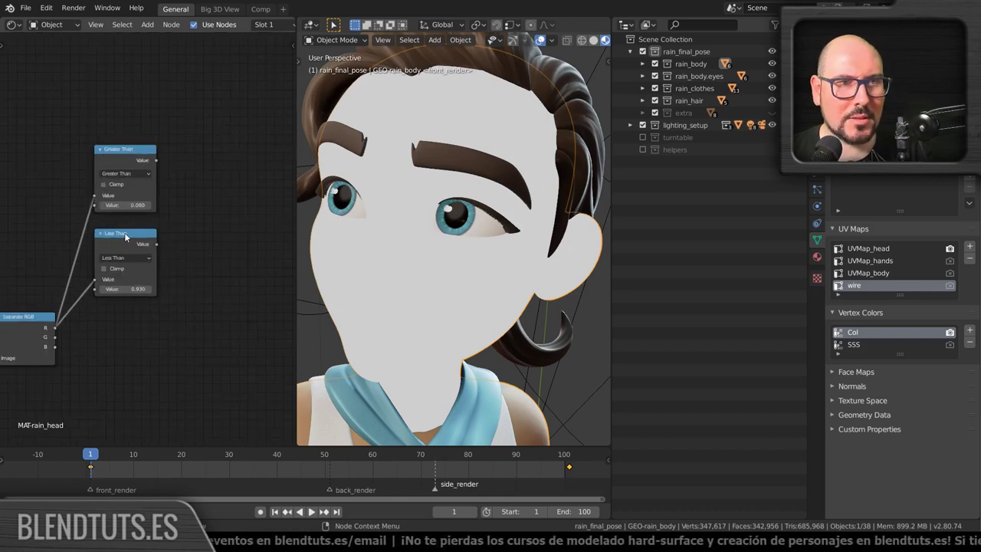
pyautogui.moveTo(124, 232); pyautogui.dragTo(243, 231)
pyautogui.moveTo(127, 153); pyautogui.dragTo(250, 142)
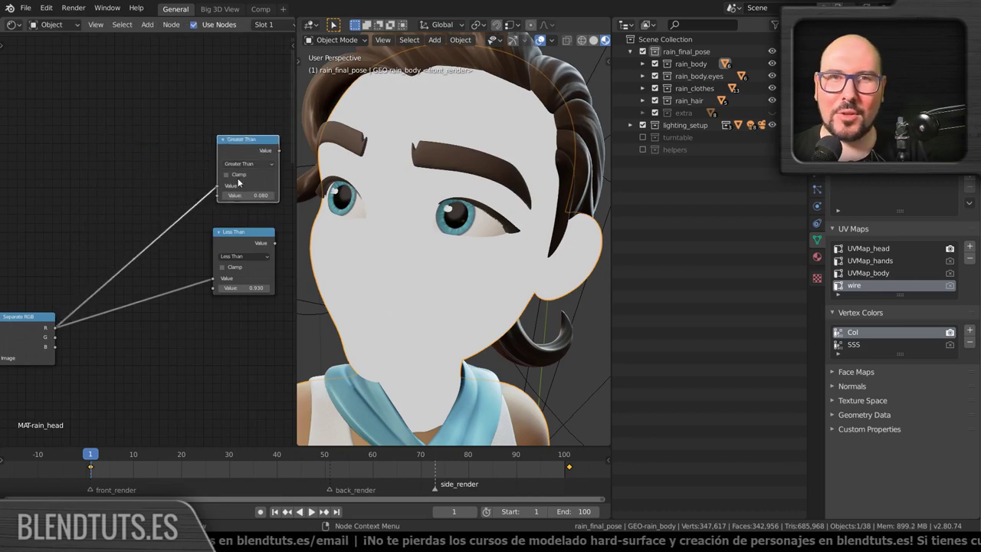
pyautogui.moveTo(238, 182); pyautogui.dragTo(196, 177, button='middle')
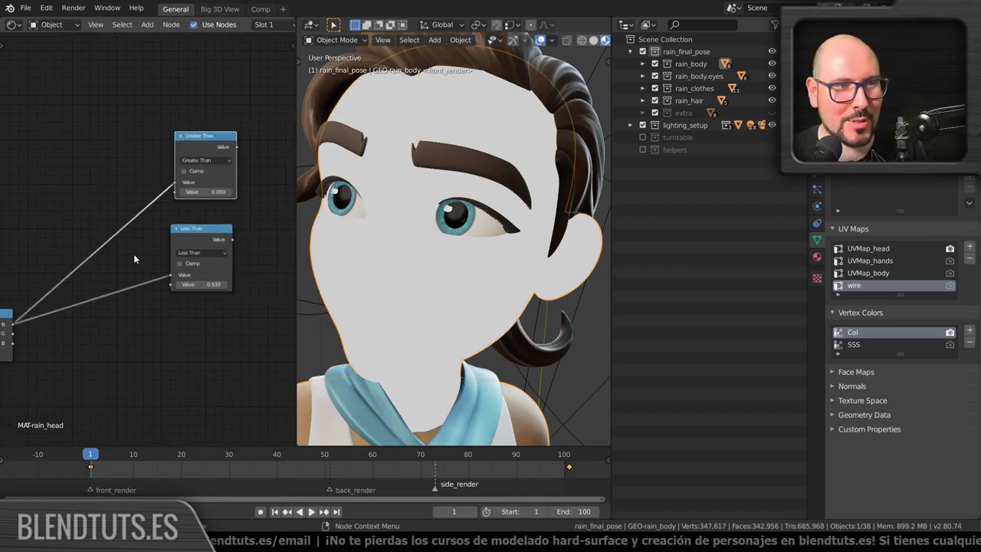
pyautogui.scroll(1, 201, 239)
pyautogui.scroll(1, 219, 245)
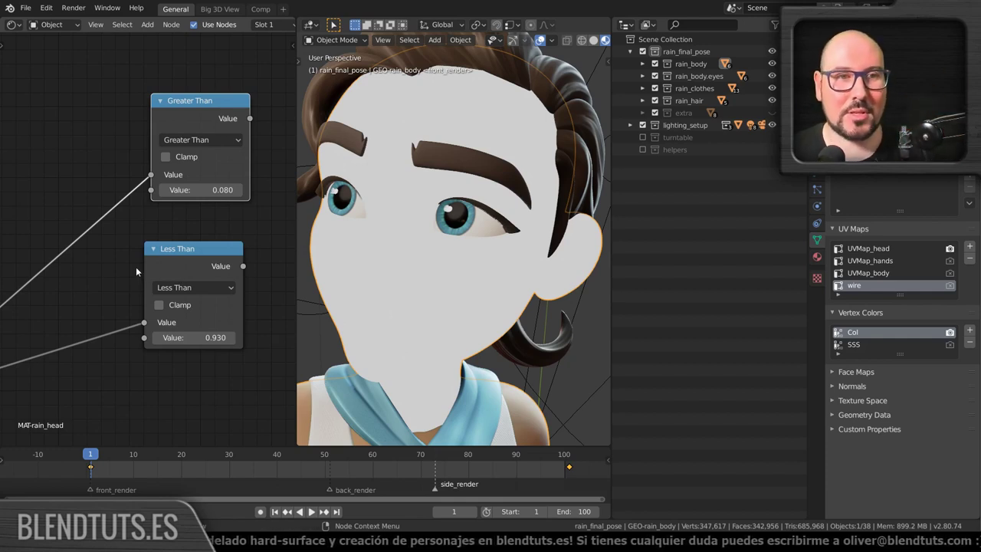
# Nudge Less Than up and set its threshold to 1-0.08 (0.920).
pyautogui.moveTo(136, 267); pyautogui.dragTo(147, 261, button='middle')
pyautogui.moveTo(206, 242); pyautogui.dragTo(205, 229)
pyautogui.write('1-0.08')
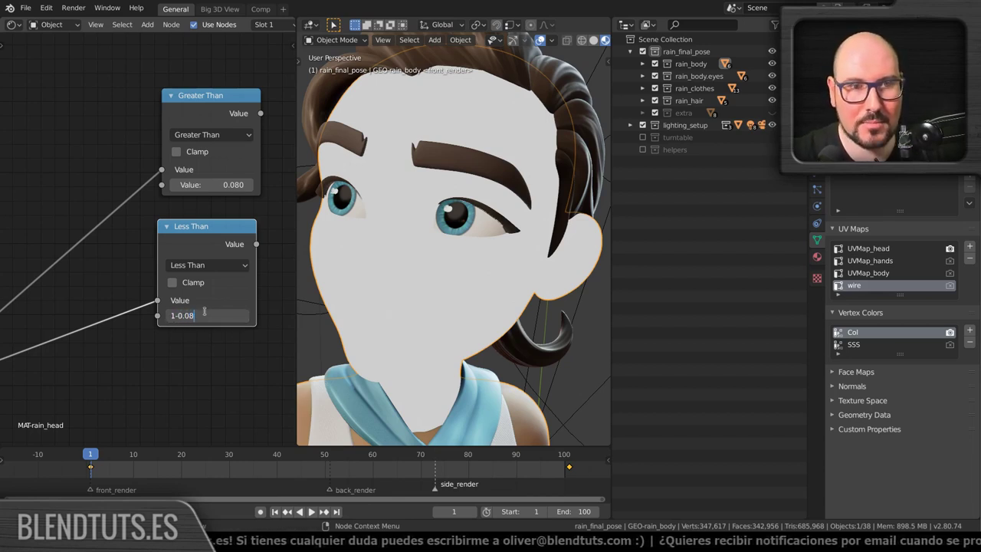
pyautogui.press('Return')
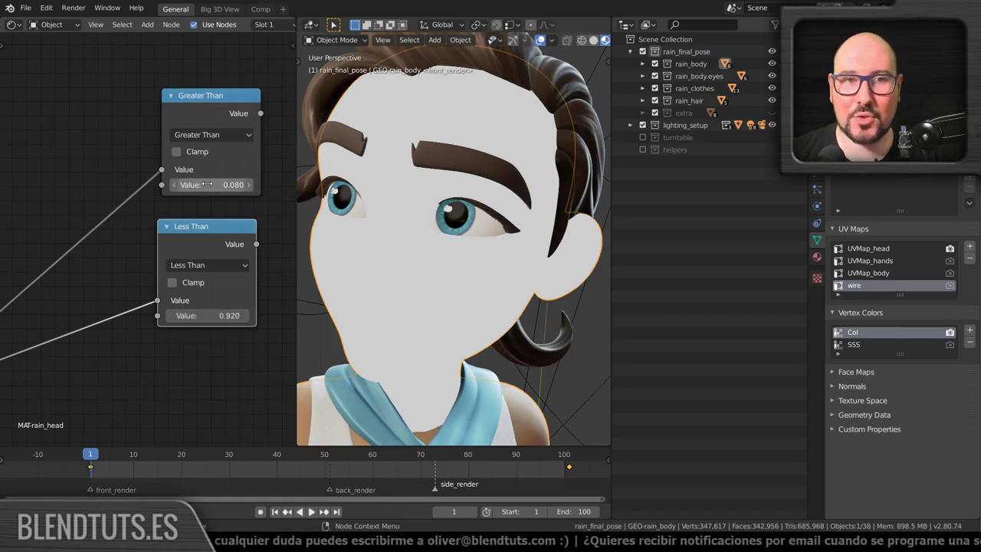
pyautogui.moveTo(207, 184)
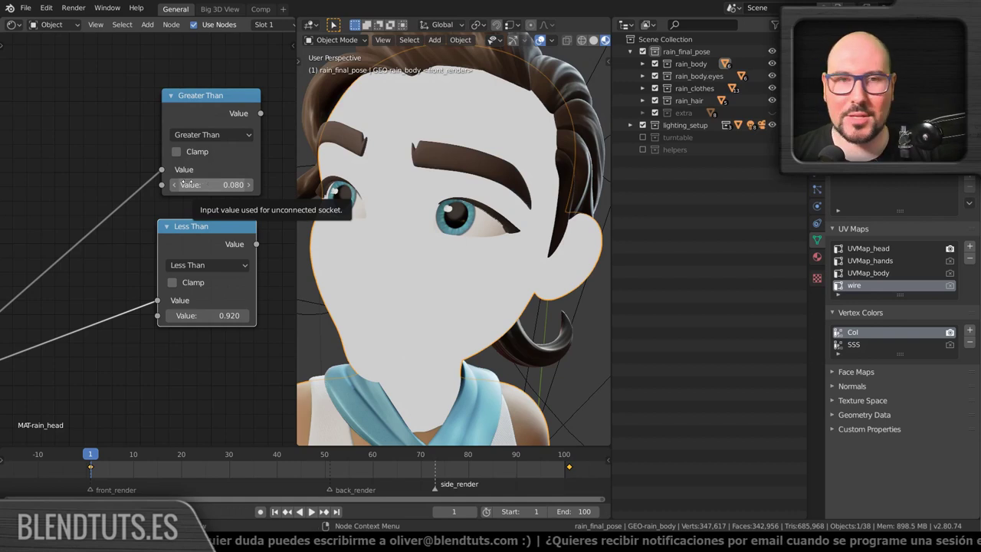
# Widen the 3D viewport and the node editor area.
pyautogui.moveTo(184, 183); pyautogui.dragTo(193, 179, button='middle')
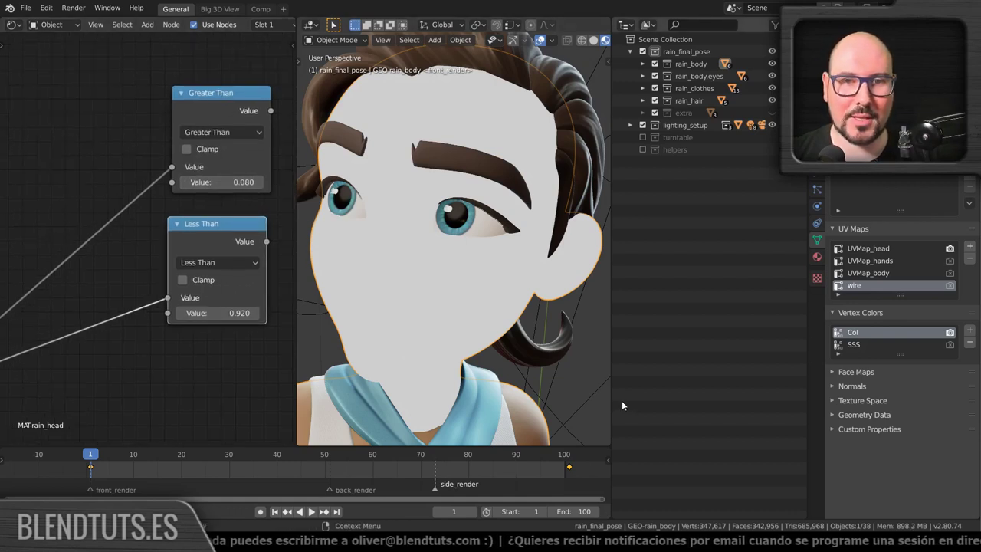
pyautogui.moveTo(611, 394); pyautogui.dragTo(651, 394)
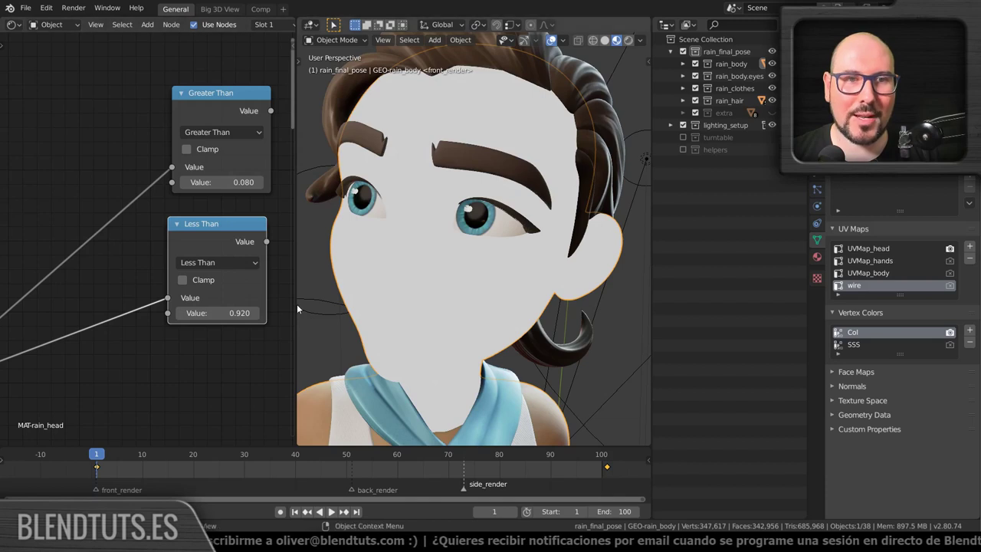
pyautogui.moveTo(297, 303); pyautogui.dragTo(365, 305)
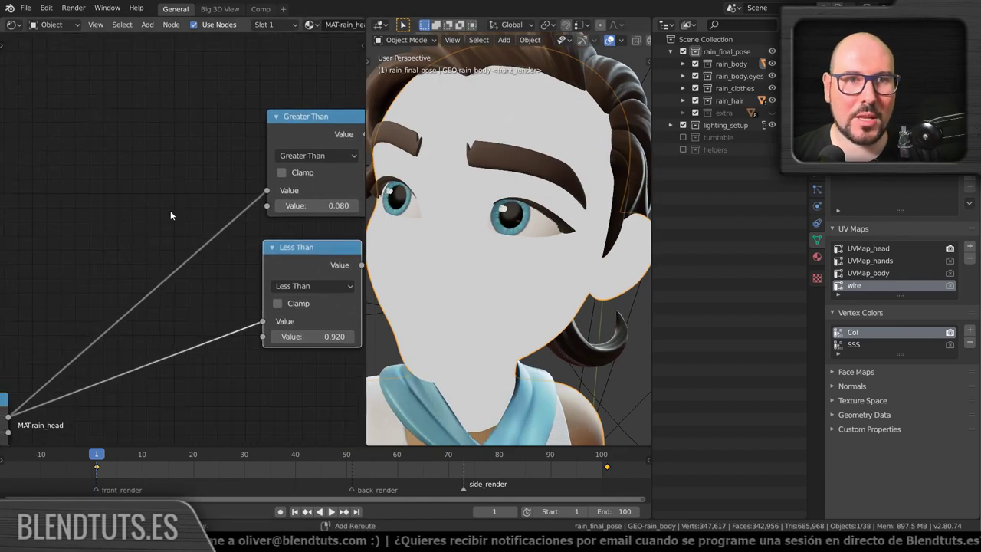
# Add a Value node on the left and connect it to Greater Than's threshold input.
pyautogui.hotkey('shift', 'a')
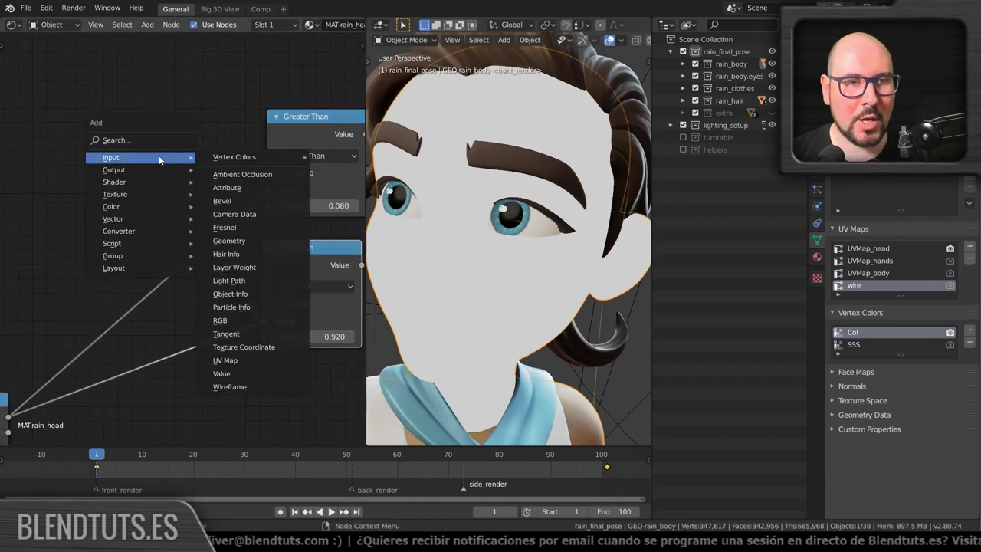
pyautogui.click(221, 373)
pyautogui.click(72, 180)
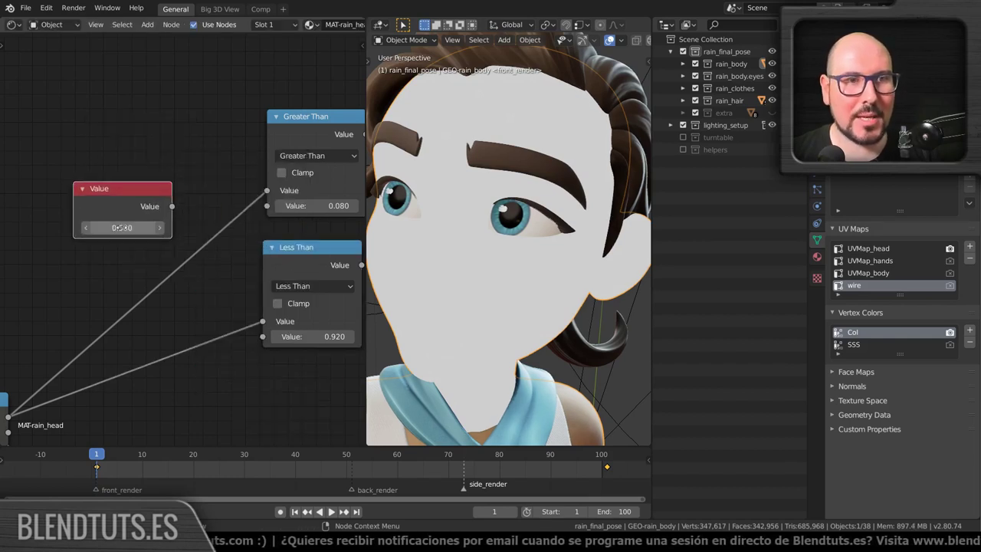
pyautogui.scroll(-2, 131, 207)
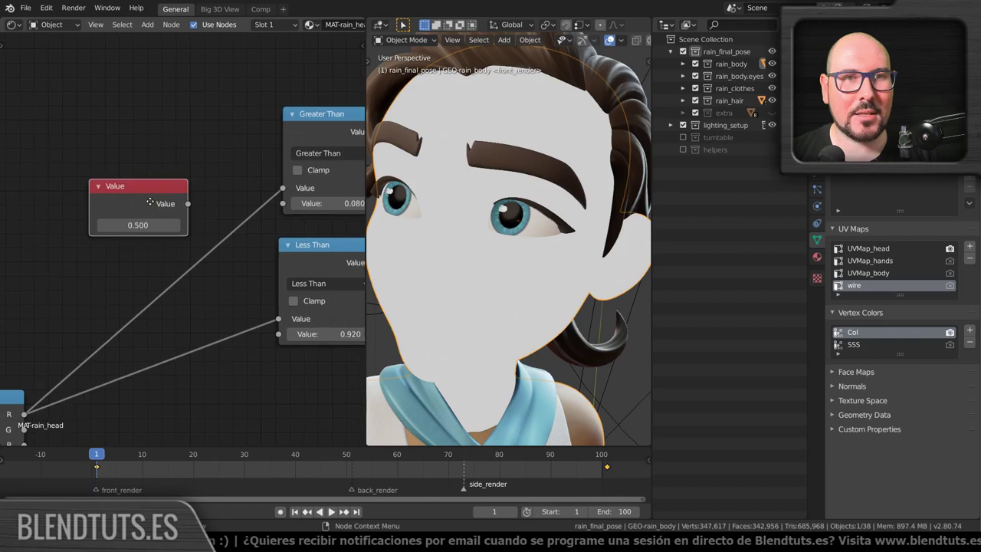
pyautogui.scroll(-1, 150, 204)
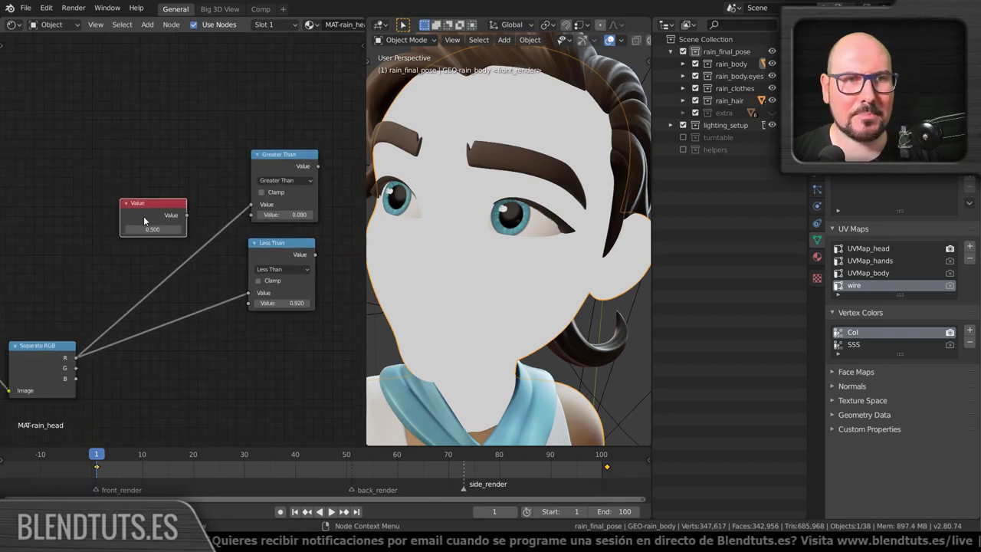
pyautogui.moveTo(144, 220)
pyautogui.mouseDown()
pyautogui.moveTo(80, 219)
pyautogui.moveTo(80, 231)
pyautogui.mouseUp()
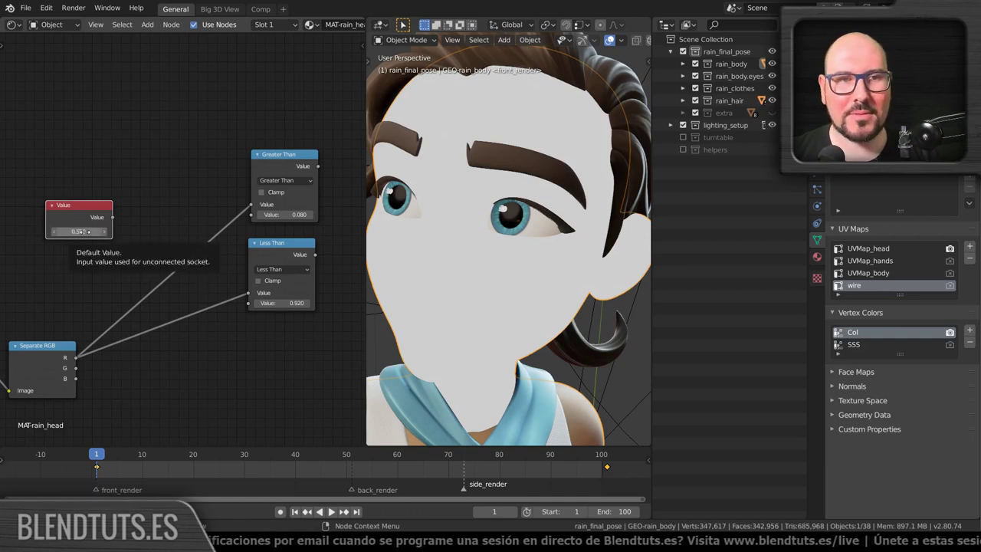
pyautogui.moveTo(263, 215); pyautogui.dragTo(257, 218)
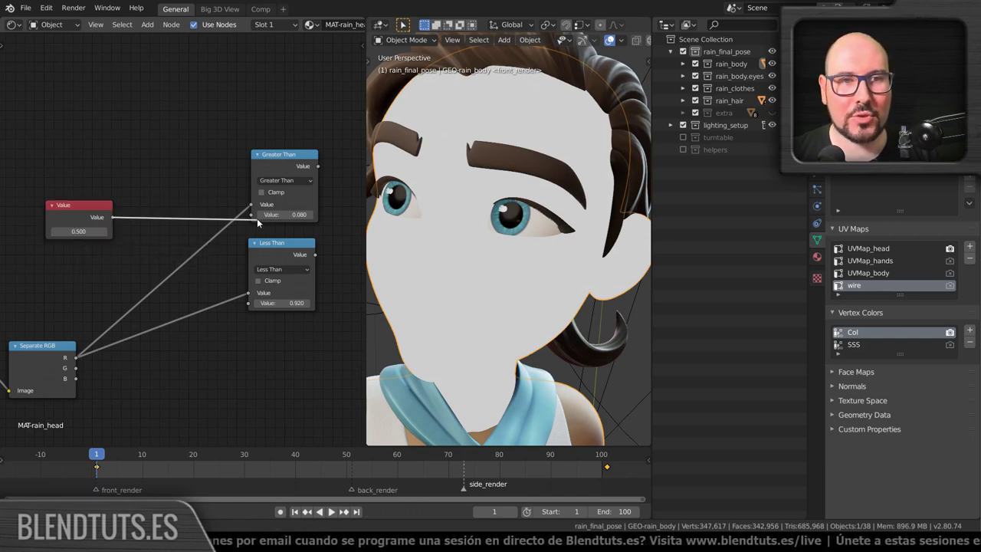
# Preview the Greater Than mask on the face and set the Value to 0.900.
pyautogui.keyDown('ctrl'); pyautogui.keyDown('shift'); pyautogui.click(285, 156); pyautogui.keyUp('shift'); pyautogui.keyUp('ctrl')
pyautogui.moveTo(78, 233)
pyautogui.mouseDown()
pyautogui.moveTo(46, 233)
pyautogui.moveTo(84, 231)
pyautogui.mouseUp()
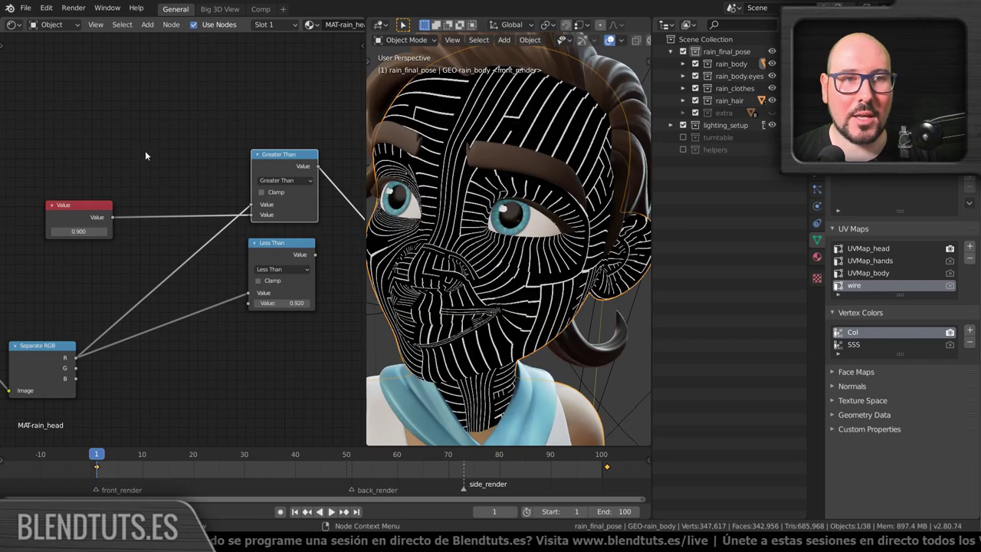
pyautogui.hotkey('shift', 'a')
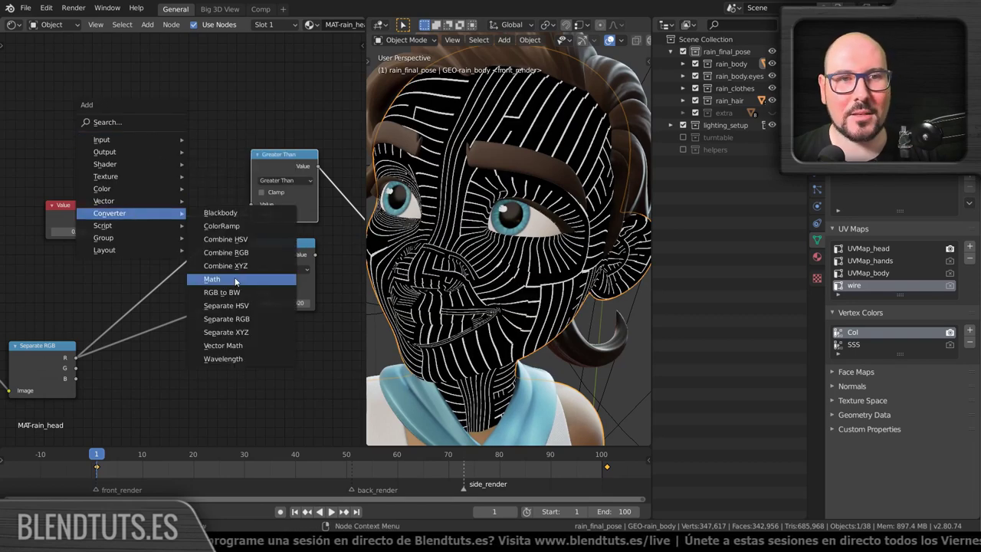
# Add a Math node after the Value node and position it.
pyautogui.click(211, 279)
pyautogui.click(119, 178)
pyautogui.moveTo(120, 178); pyautogui.dragTo(165, 259, button='middle')
pyautogui.moveTo(165, 259); pyautogui.dragTo(107, 230)
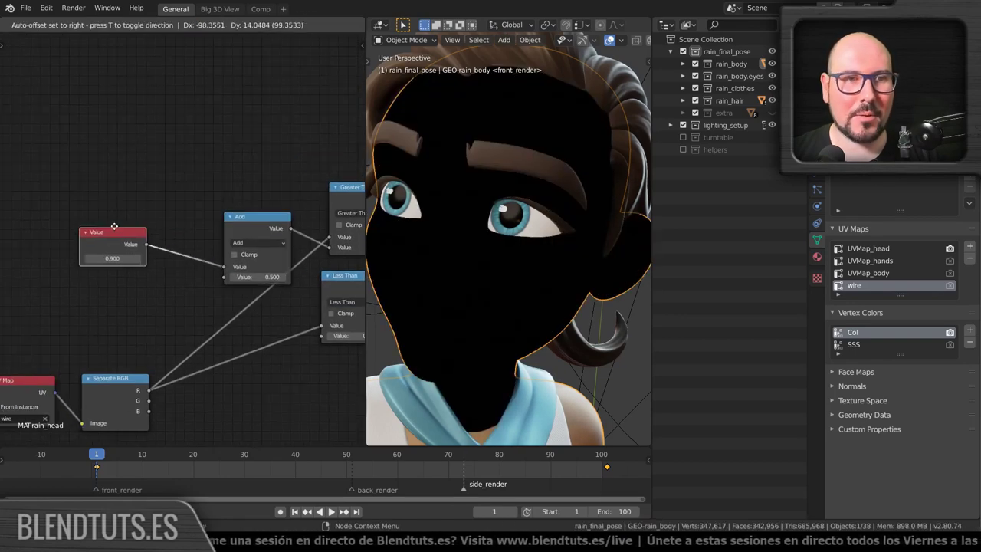
pyautogui.moveTo(251, 217); pyautogui.dragTo(139, 220)
pyautogui.scroll(2, 139, 220)
# Set the Math node to Divide with 100 as its second value.
pyautogui.click(127, 202)
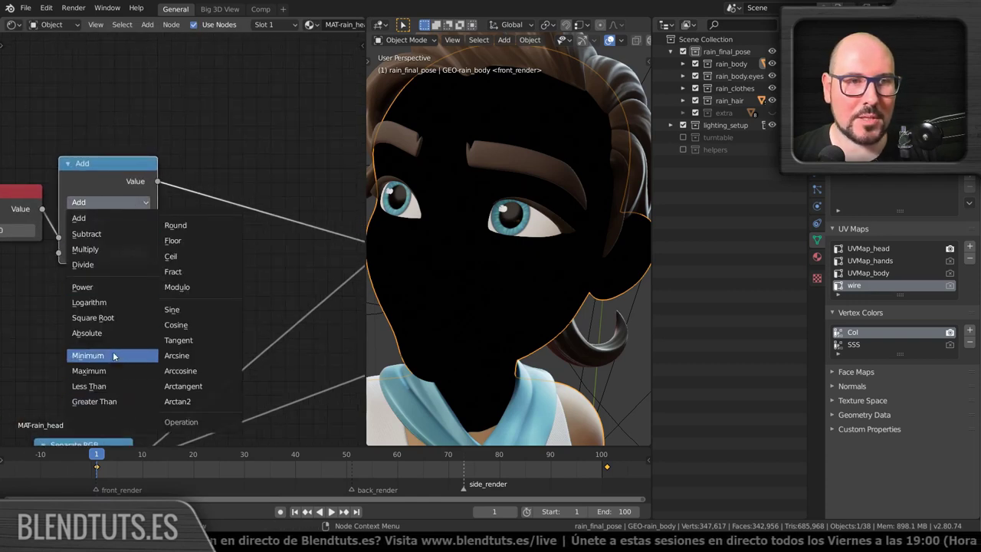
pyautogui.click(107, 263)
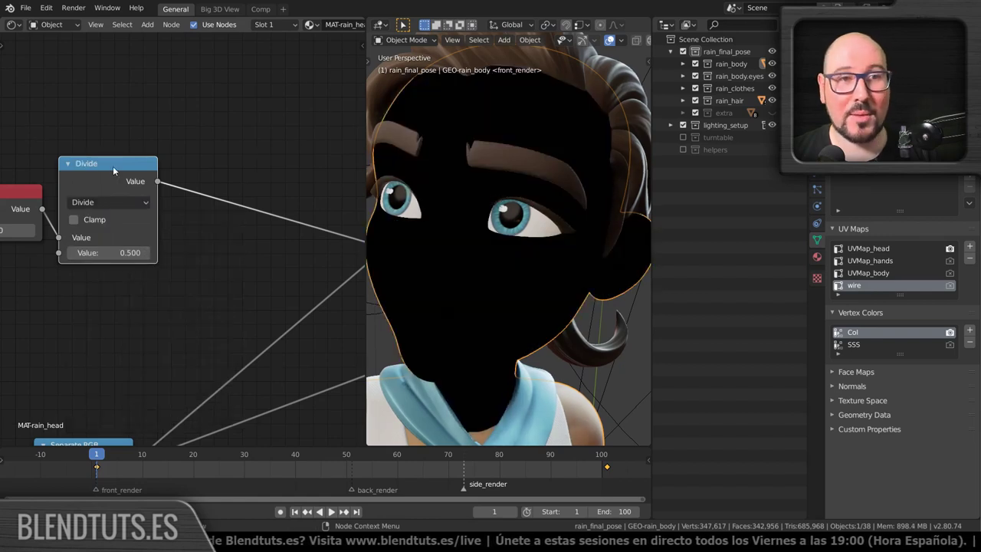
pyautogui.moveTo(113, 166); pyautogui.dragTo(178, 181, button='middle')
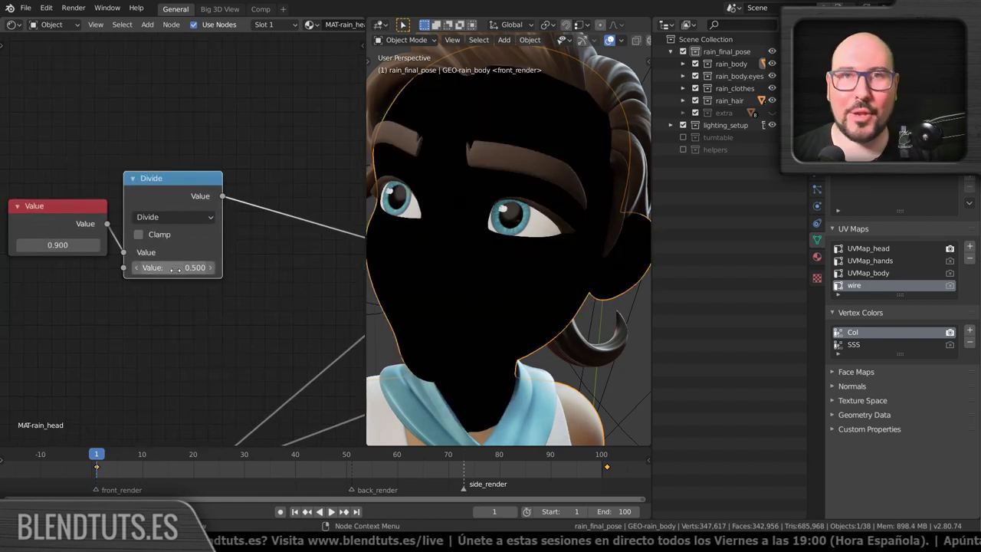
pyautogui.click(171, 268)
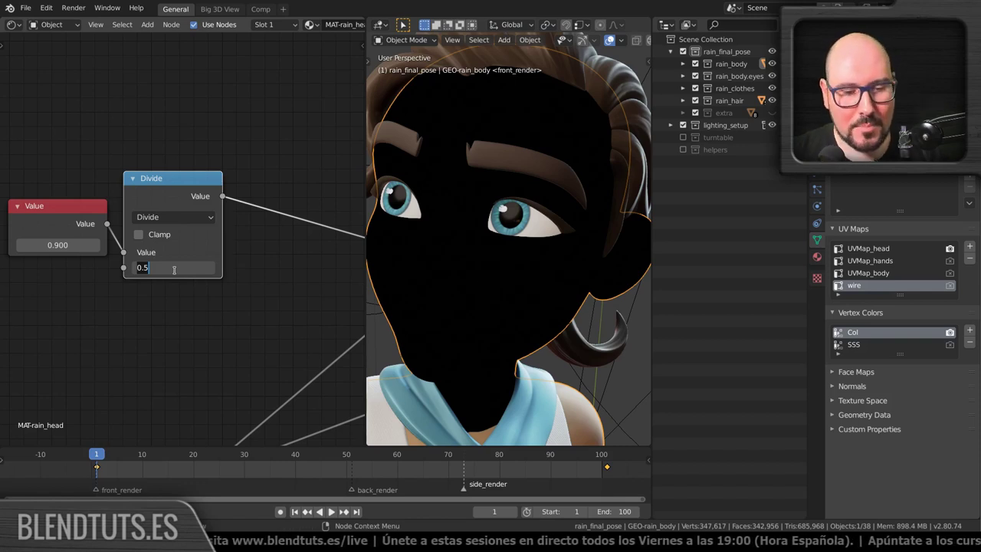
pyautogui.write('100')
pyautogui.press('Return')
pyautogui.rightClick(173, 269)
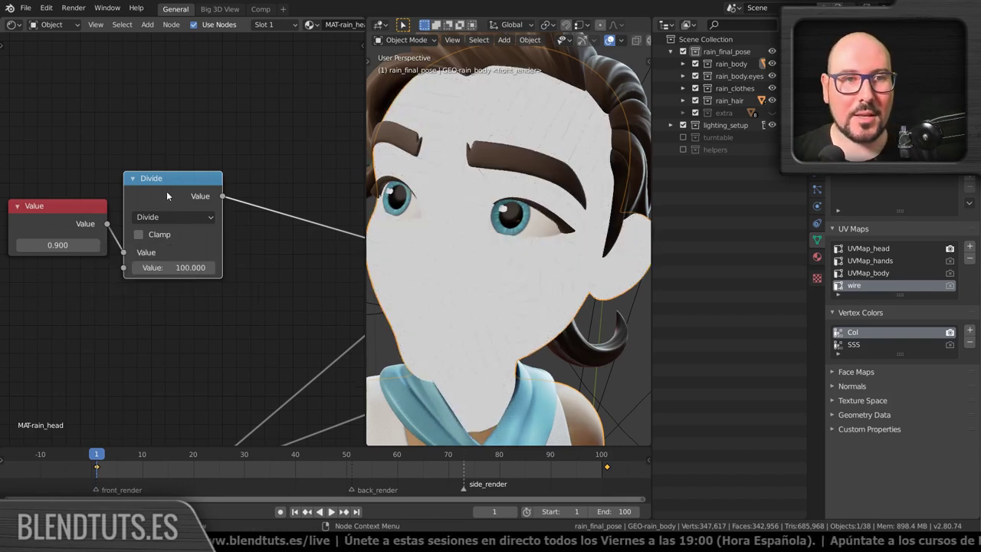
# Adjust the Value node to about 10 (9.700).
pyautogui.click(49, 218)
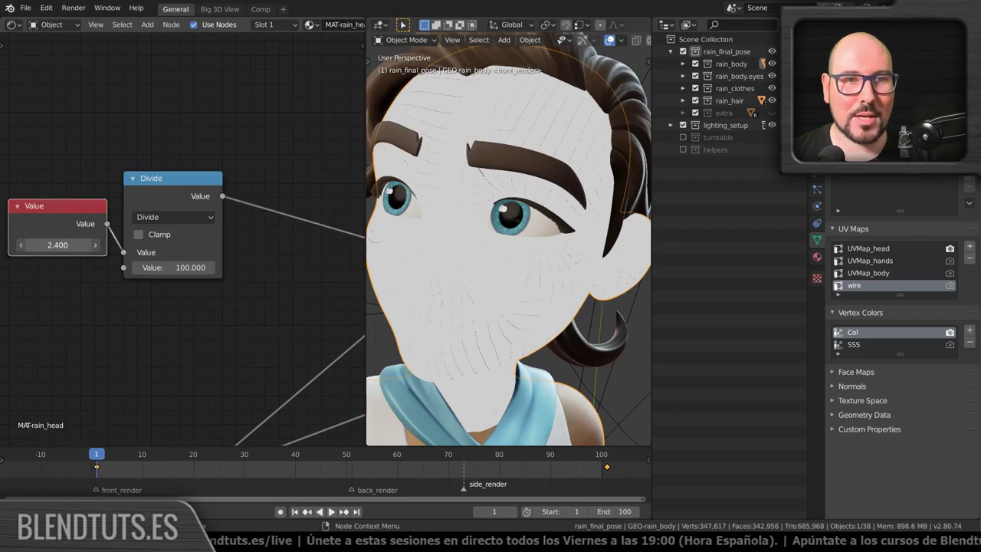
pyautogui.moveTo(58, 244); pyautogui.dragTo(138, 244)
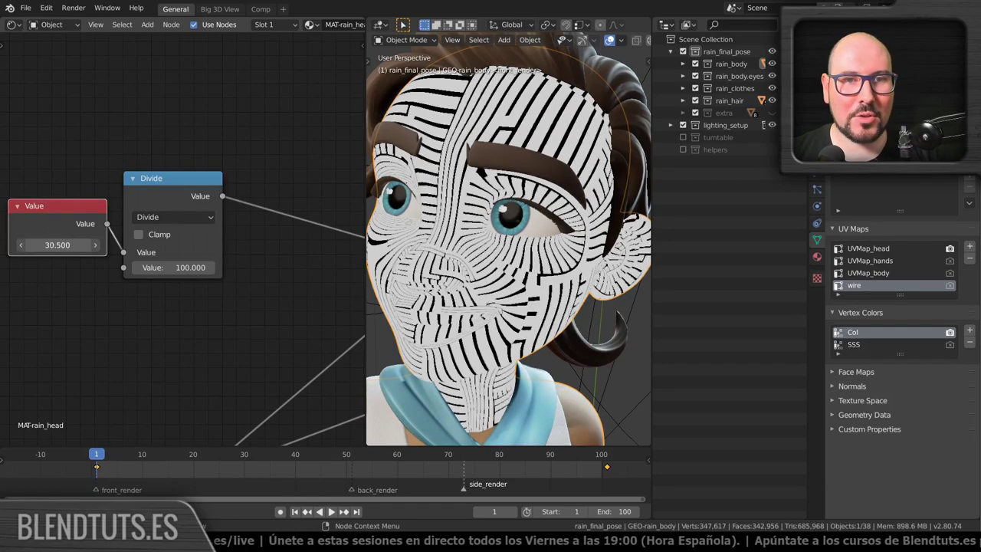
pyautogui.moveTo(57, 245)
pyautogui.mouseDown()
pyautogui.moveTo(31, 244)
pyautogui.moveTo(92, 244)
pyautogui.moveTo(62, 244)
pyautogui.mouseUp()
# Connect the Divide output to the Less Than node.
pyautogui.scroll(-2, 238, 263)
pyautogui.scroll(-1, 132, 224)
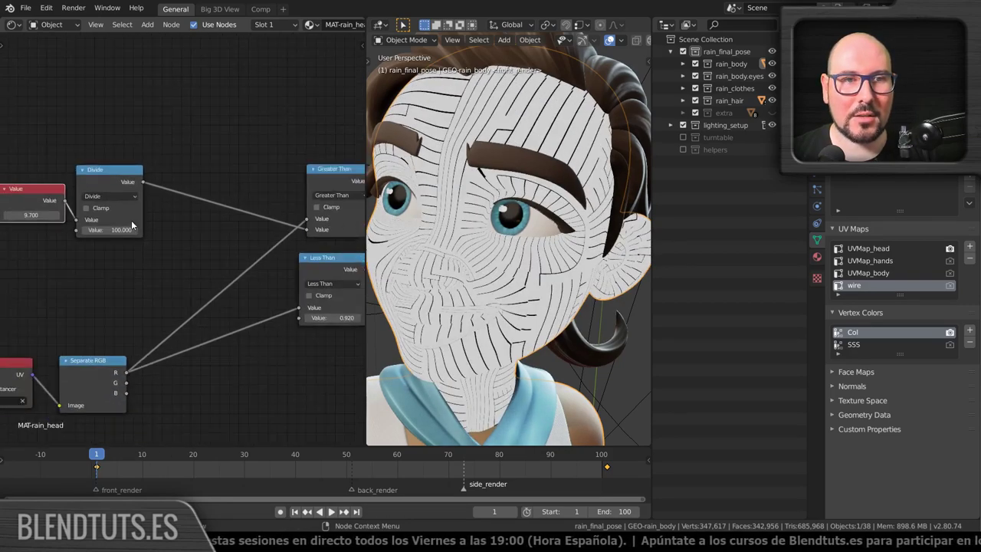
pyautogui.scroll(-1, 184, 240)
pyautogui.moveTo(145, 196); pyautogui.dragTo(277, 314)
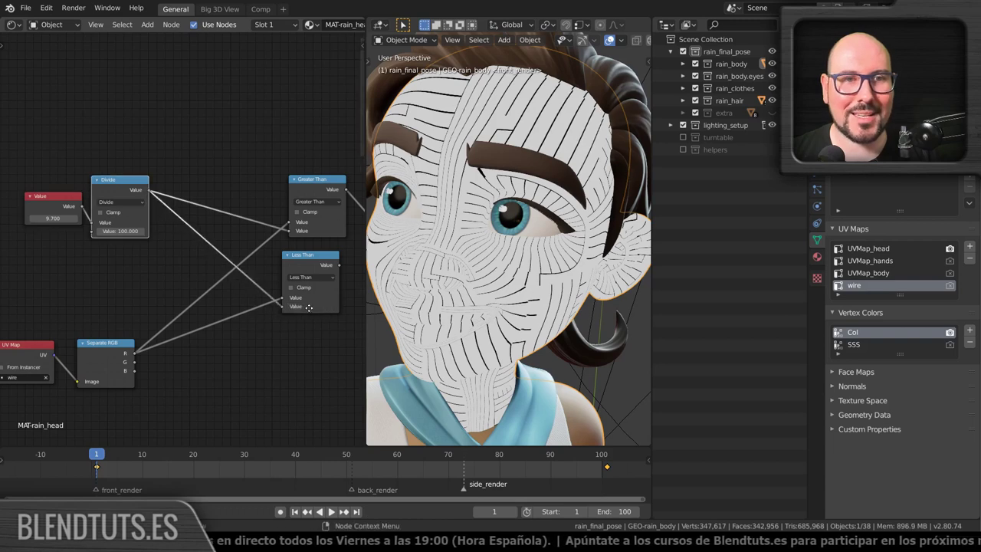
pyautogui.scroll(1, 309, 308)
pyautogui.scroll(1, 260, 309)
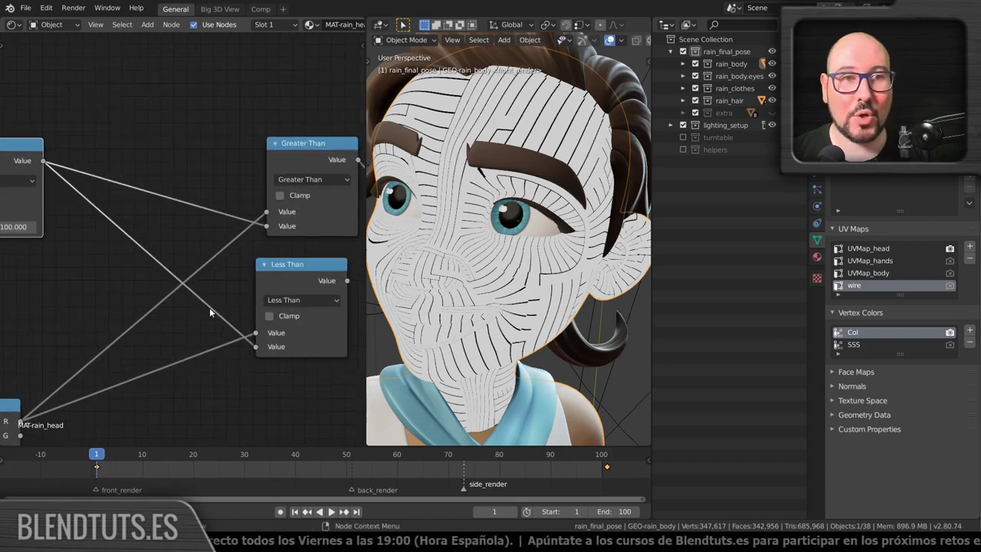
pyautogui.moveTo(210, 307); pyautogui.dragTo(65, 252, button='middle')
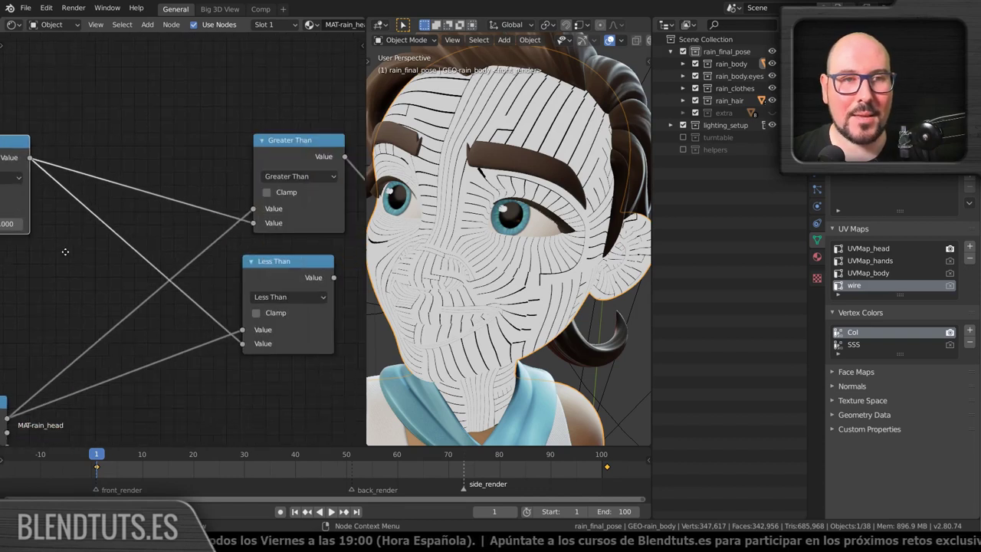
# Duplicate the Divide node and place the copy below it.
pyautogui.hotkey('shift', 'a')
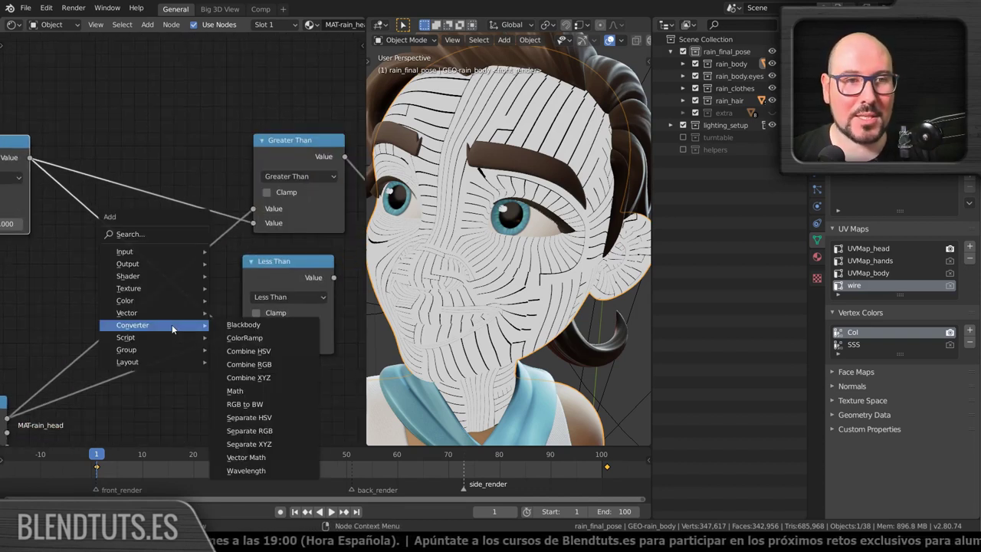
pyautogui.press('Escape')
pyautogui.moveTo(115, 230); pyautogui.dragTo(179, 235, button='middle')
pyautogui.click(53, 149)
pyautogui.hotkey('shift', 'd')
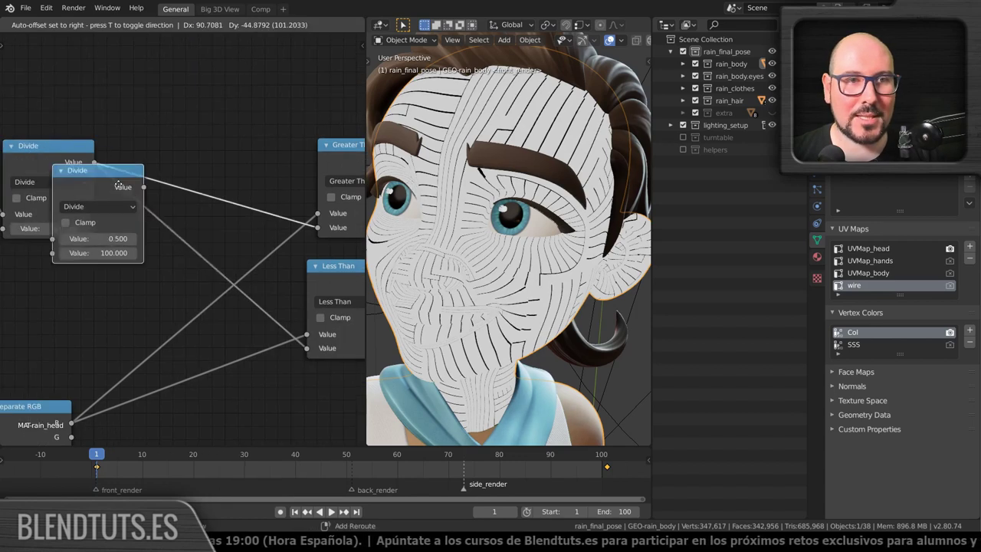
pyautogui.click(211, 235)
# Make the copy a Subtract node computing 1 minus the Divide result.
pyautogui.click(192, 256)
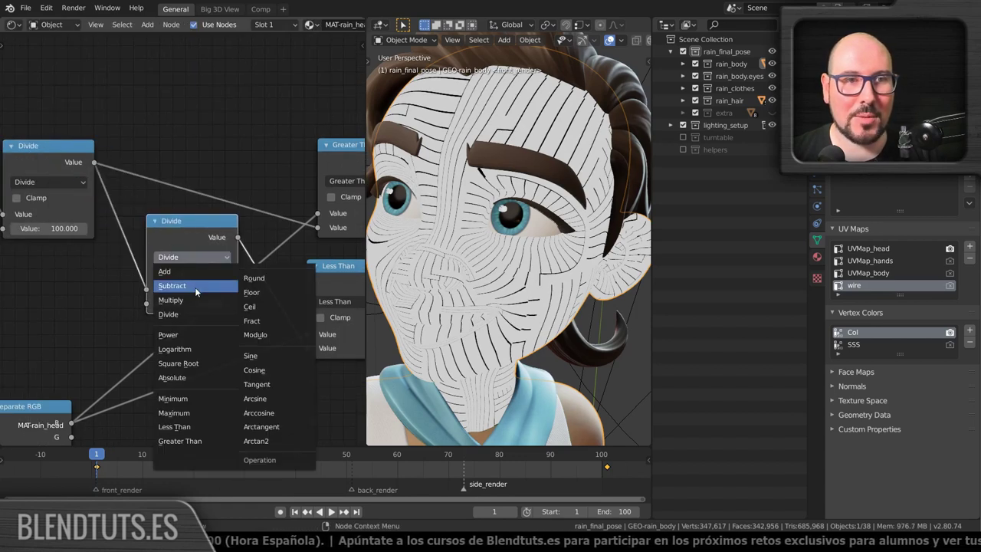
pyautogui.click(195, 286)
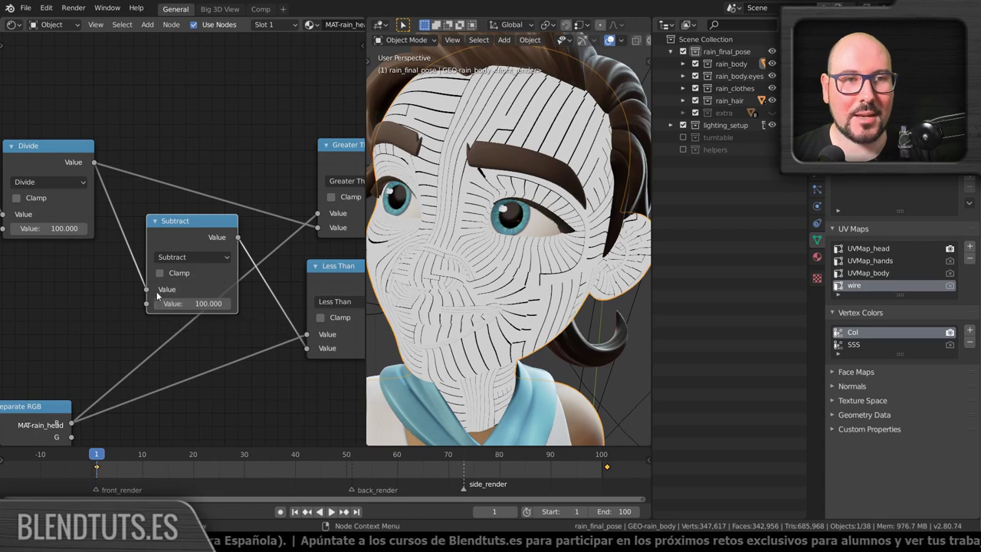
pyautogui.moveTo(147, 290); pyautogui.dragTo(146, 304)
pyautogui.doubleClick(193, 288)
pyautogui.write('1')
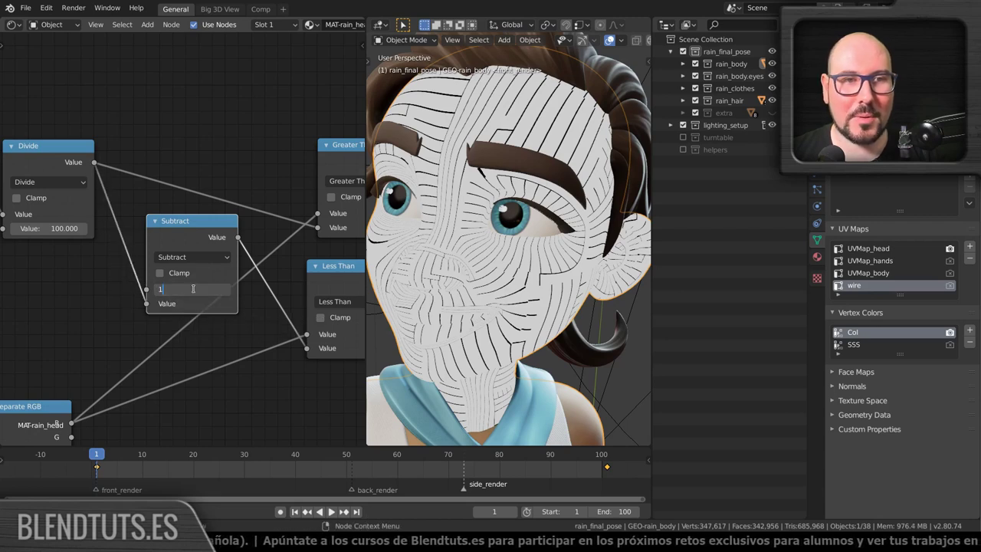
pyautogui.press('Return')
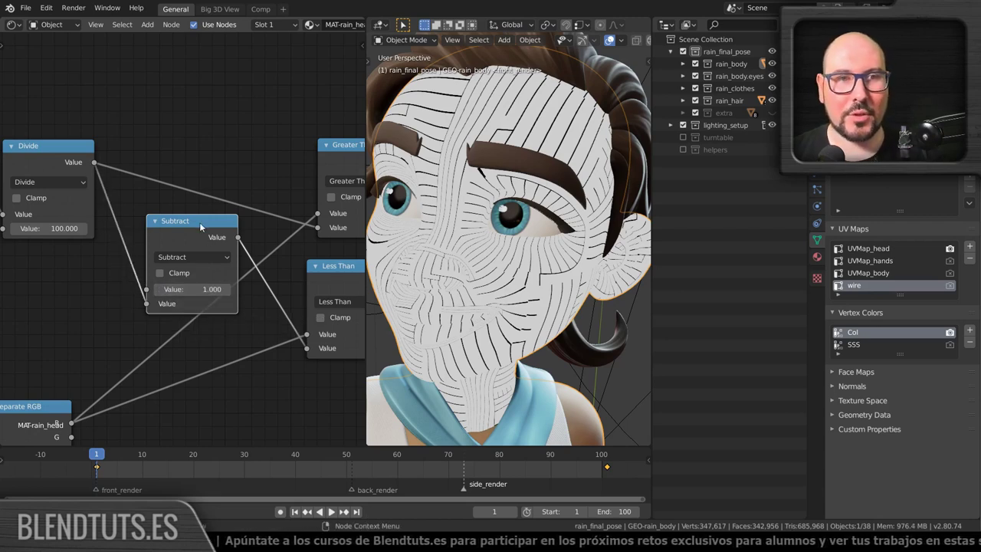
pyautogui.moveTo(199, 223); pyautogui.dragTo(195, 268)
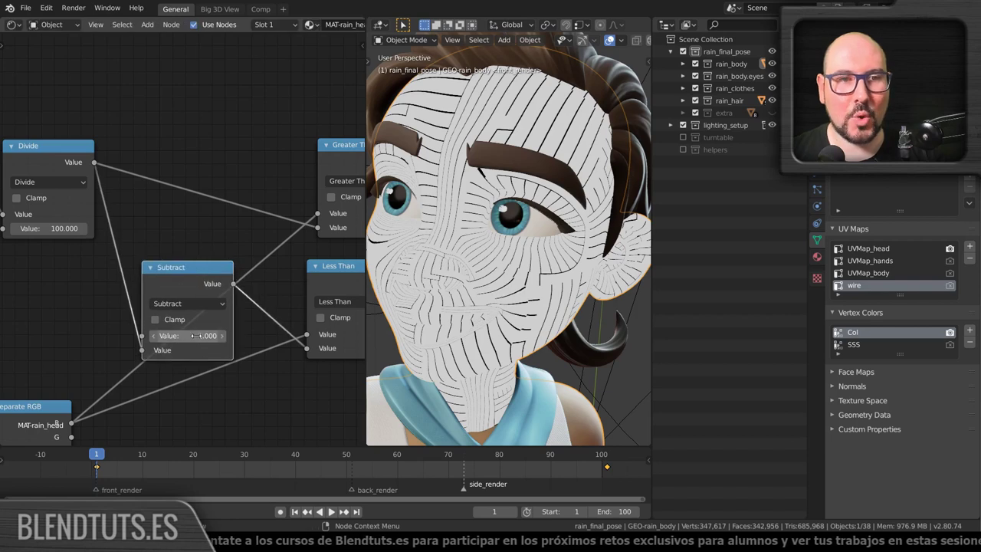
# Route Less Than's output onward to the shader and lower the Value to 4.300.
pyautogui.scroll(-1, 69, 210)
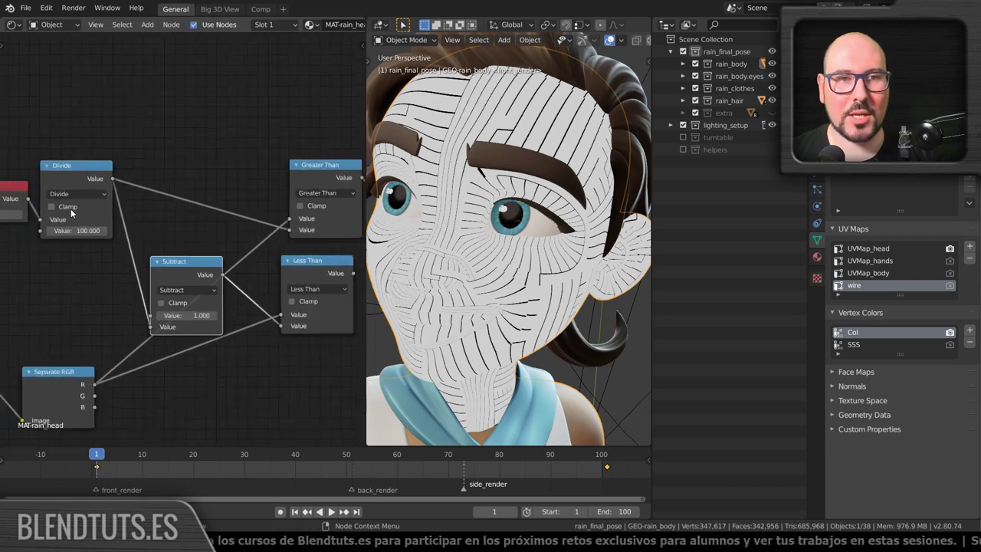
pyautogui.scroll(-1, 71, 208)
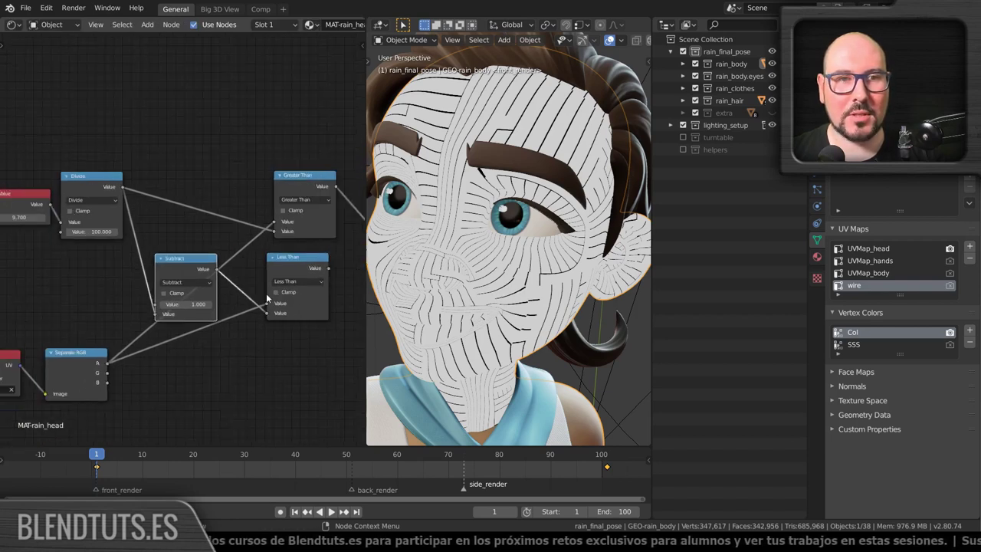
pyautogui.keyDown('ctrl'); pyautogui.keyDown('shift'); pyautogui.click(307, 262); pyautogui.keyUp('shift'); pyautogui.keyUp('ctrl')
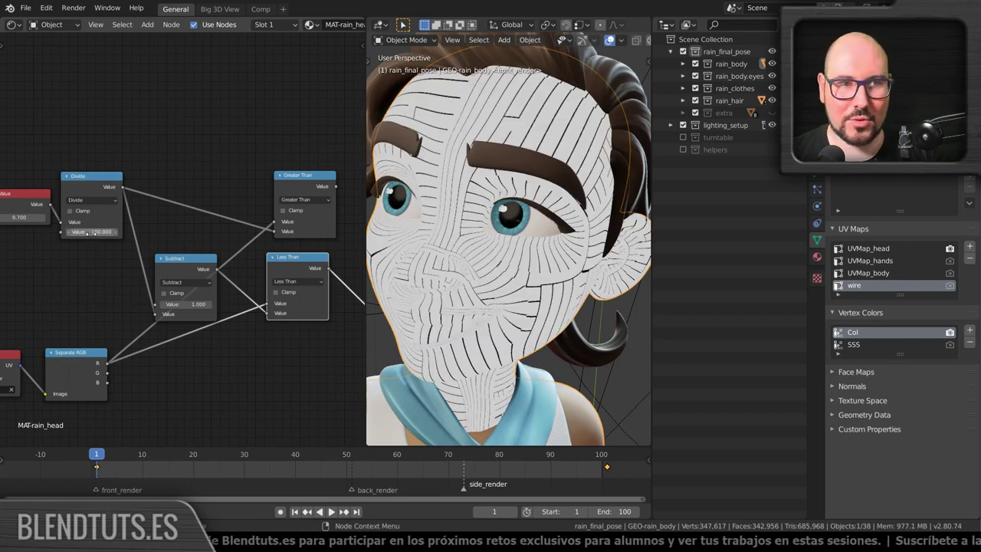
pyautogui.moveTo(31, 218); pyautogui.dragTo(117, 241, button='middle')
pyautogui.moveTo(104, 240)
pyautogui.mouseDown()
pyautogui.moveTo(122, 240)
pyautogui.moveTo(85, 239)
pyautogui.mouseUp()
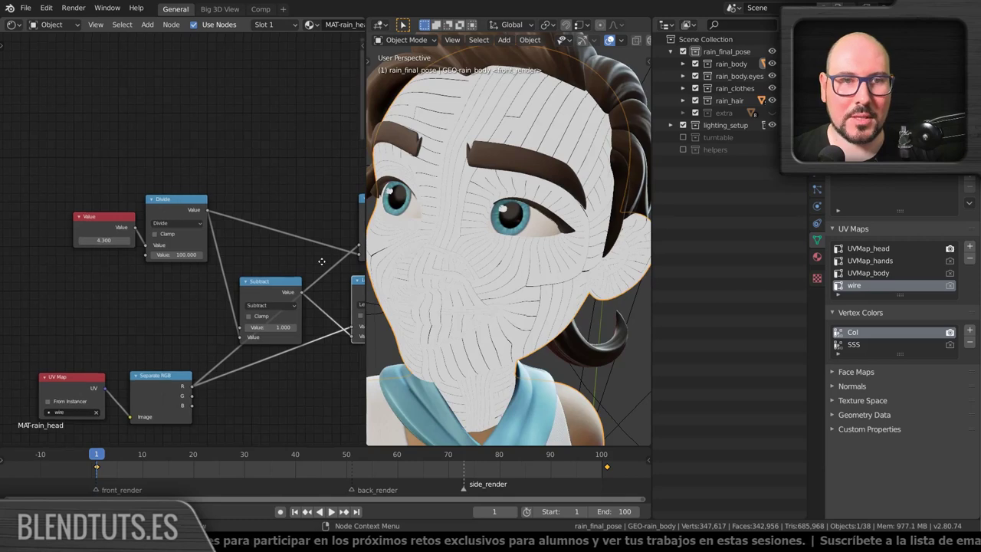
pyautogui.moveTo(322, 261); pyautogui.dragTo(205, 249, button='middle')
pyautogui.hotkey('shift', 'a')
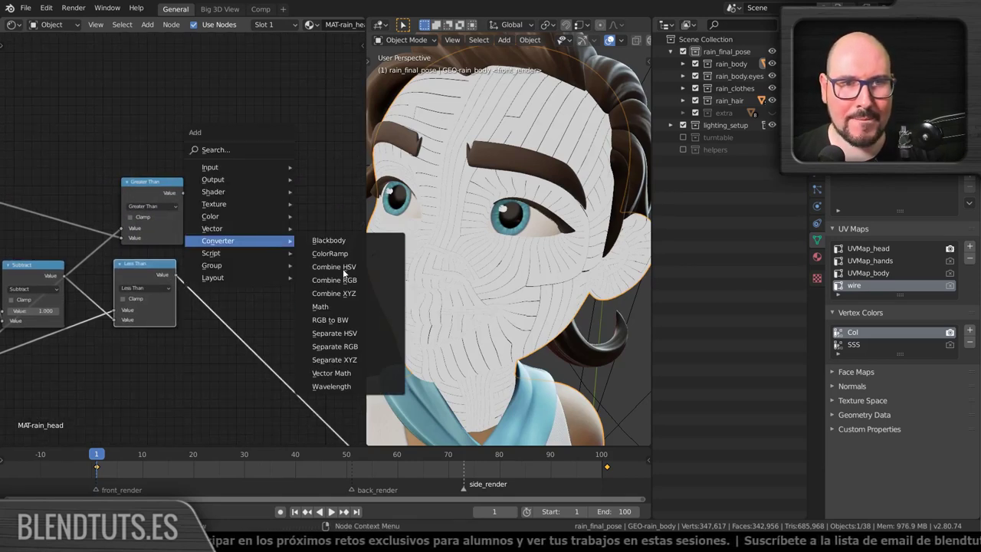
pyautogui.moveTo(210, 216)
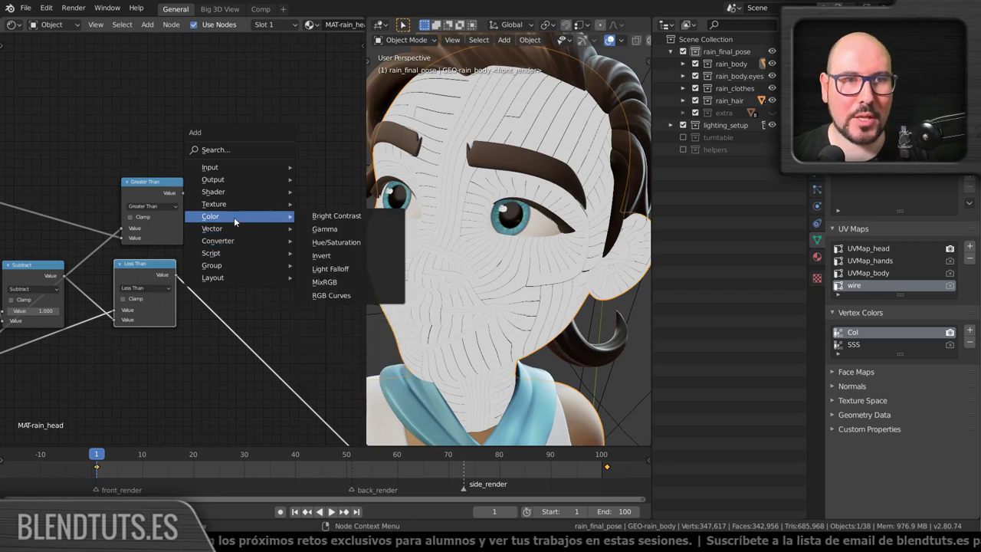
# Add a MixRGB colour node set to Multiply.
pyautogui.click(347, 282)
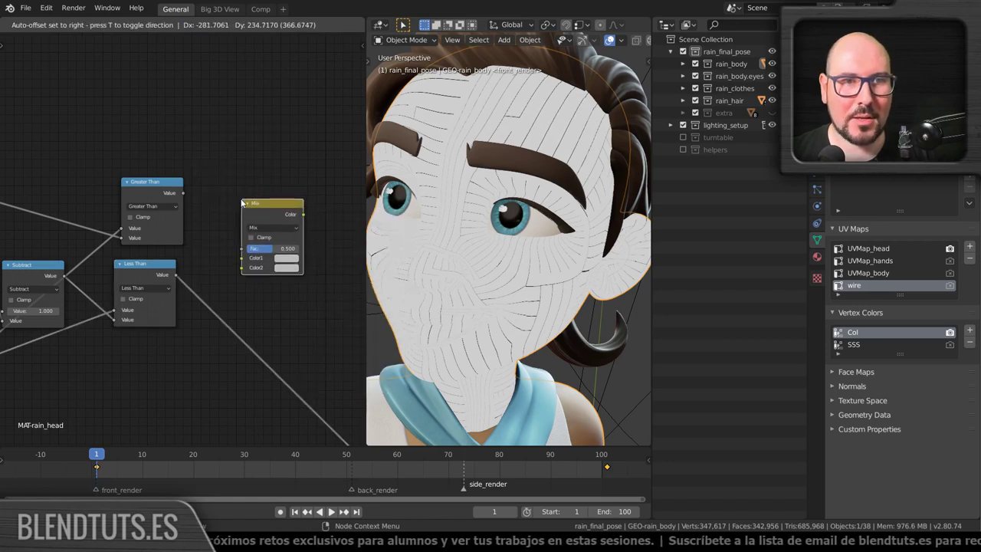
pyautogui.click(243, 203)
pyautogui.scroll(2, 241, 233)
pyautogui.scroll(2, 242, 230)
pyautogui.click(250, 212)
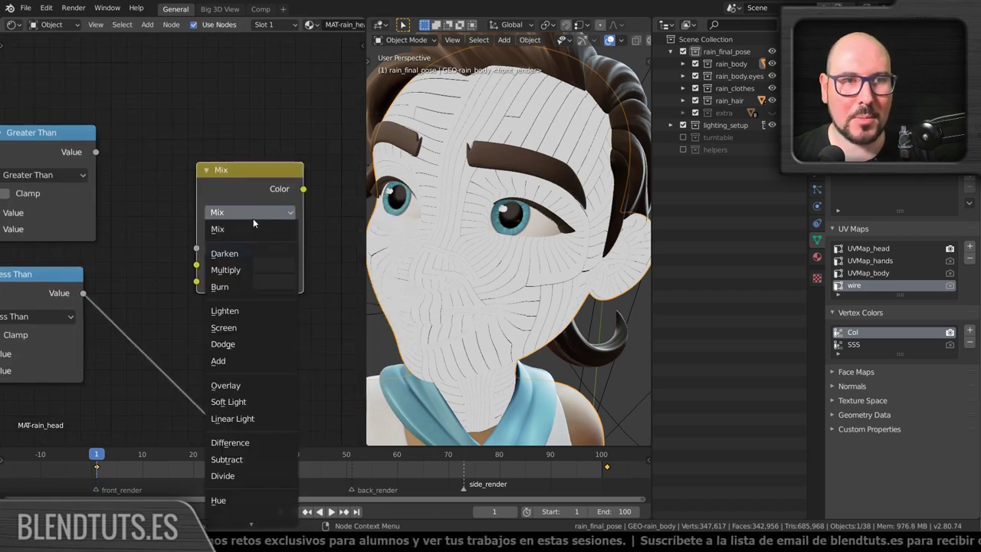
pyautogui.click(250, 275)
# Link Greater Than to Color1 and Less Than to Color2, with factor 1.000.
pyautogui.moveTo(95, 152); pyautogui.dragTo(196, 264)
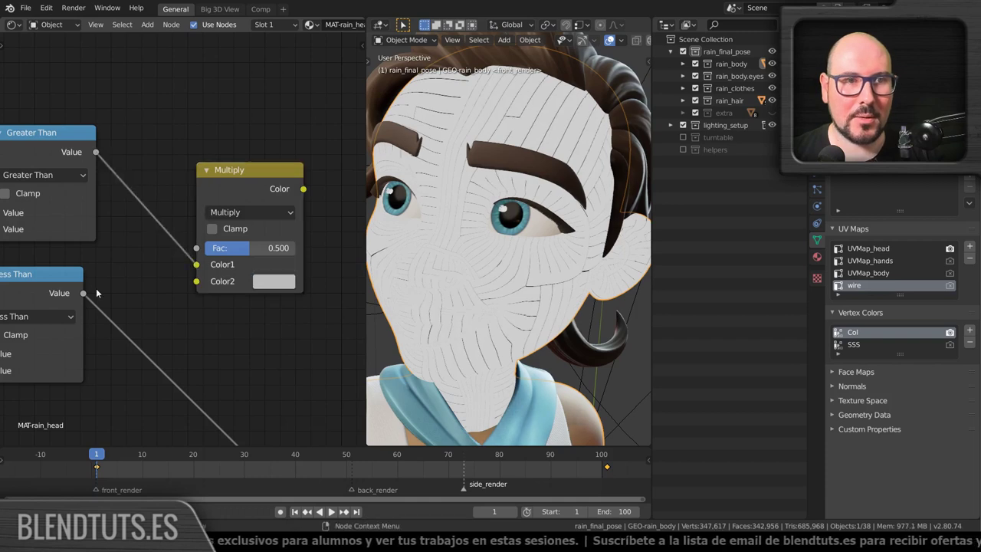
pyautogui.moveTo(83, 293)
pyautogui.mouseDown()
pyautogui.moveTo(222, 280)
pyautogui.moveTo(196, 281)
pyautogui.mouseUp()
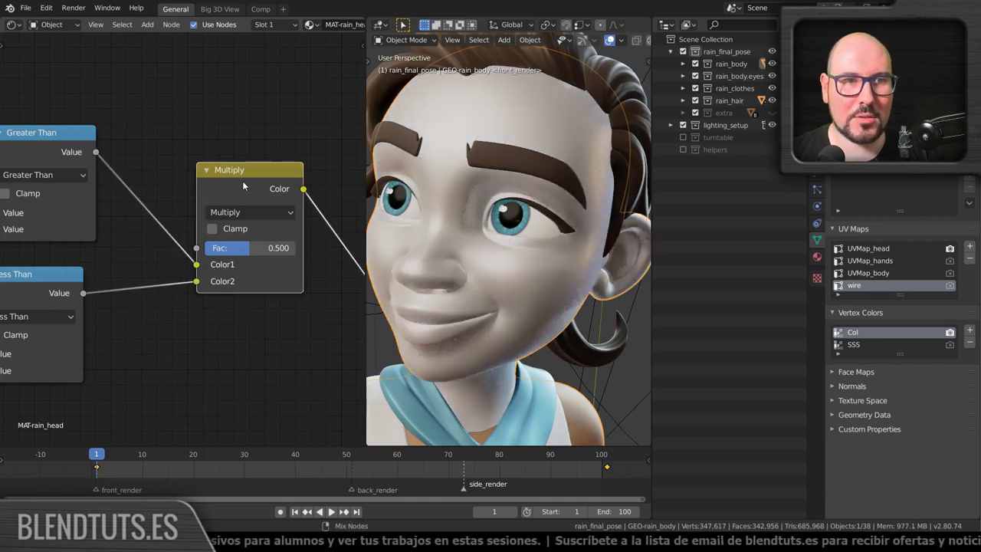
pyautogui.moveTo(247, 255); pyautogui.dragTo(307, 255)
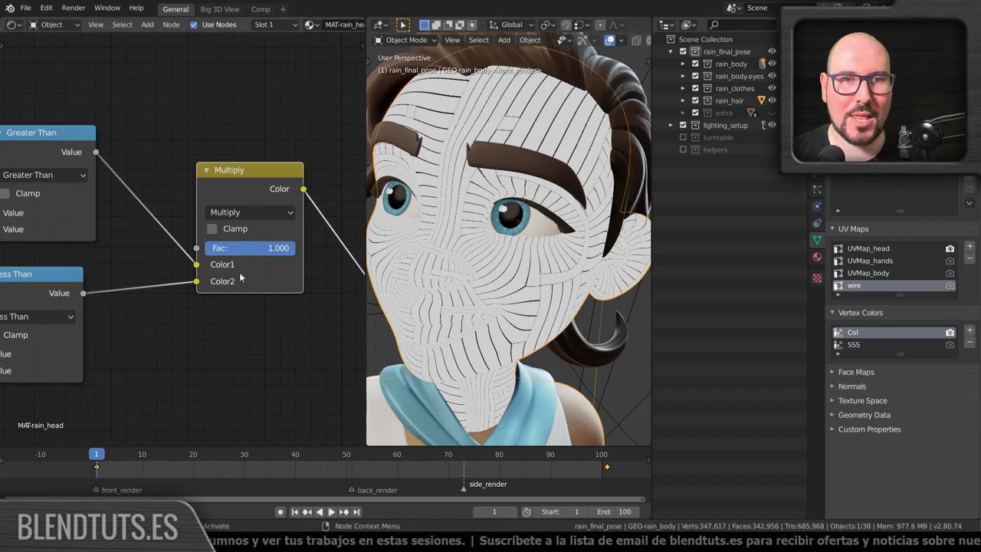
pyautogui.scroll(-2, 163, 279)
pyautogui.moveTo(163, 279); pyautogui.dragTo(206, 273, button='middle')
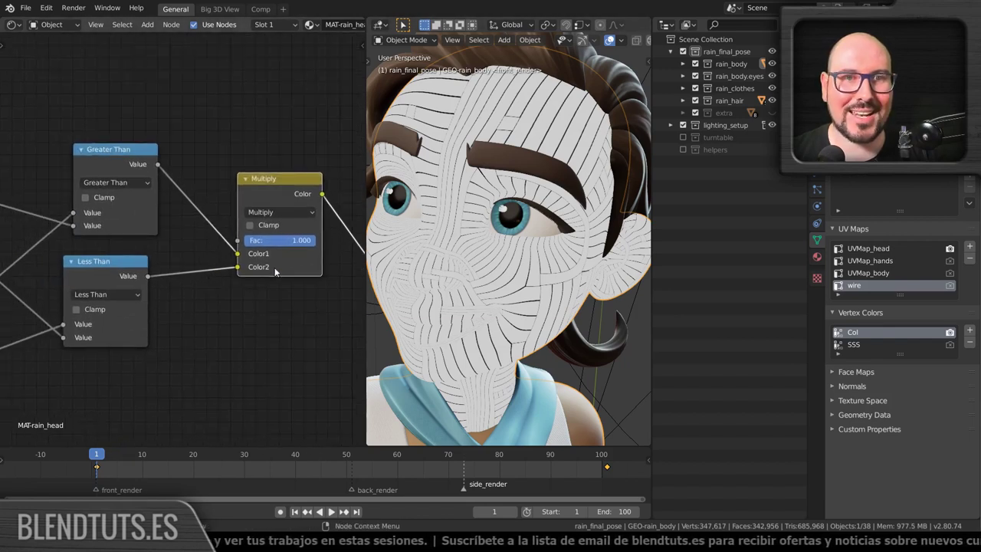
pyautogui.moveTo(278, 258); pyautogui.dragTo(279, 240)
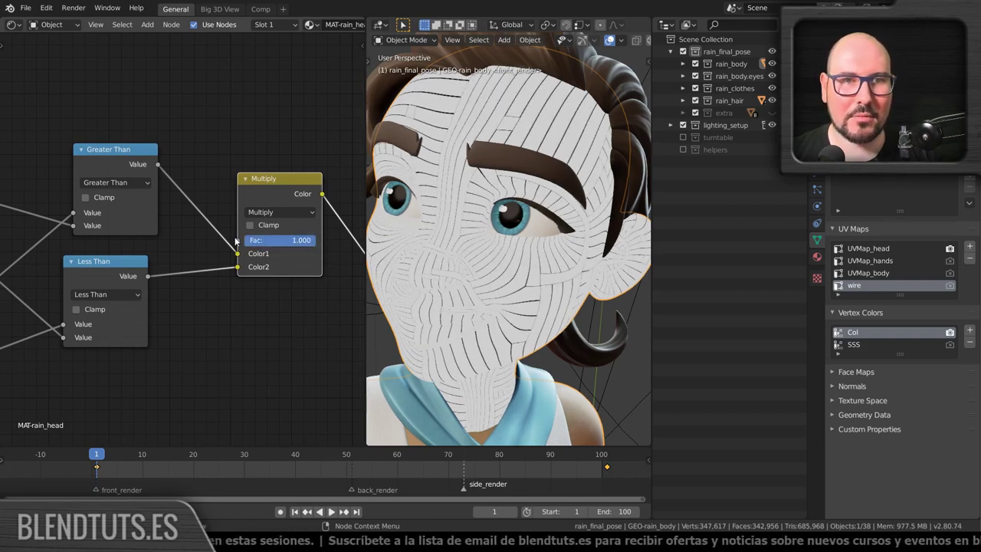
# Set the wire Value node to 5.100.
pyautogui.moveTo(278, 240); pyautogui.dragTo(187, 241, button='middle')
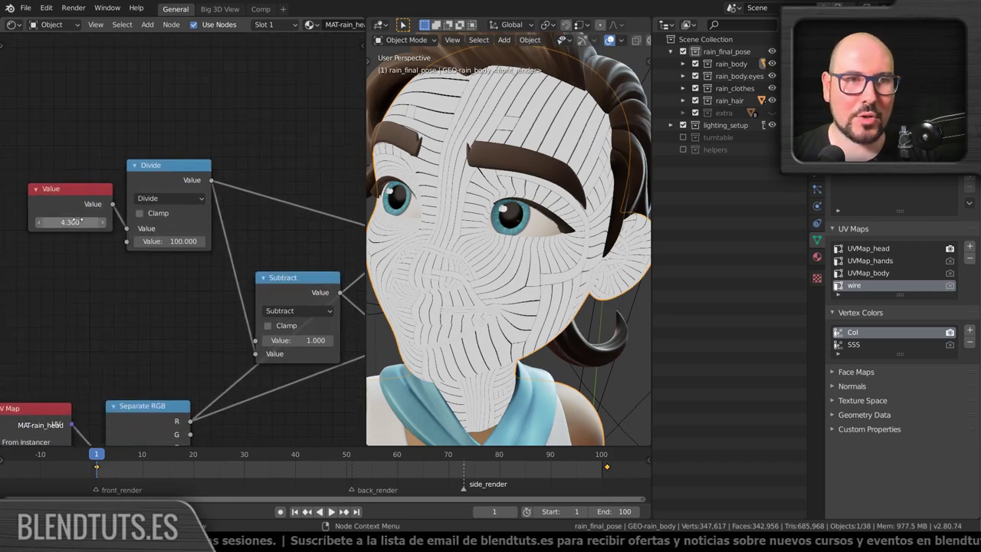
pyautogui.moveTo(70, 221)
pyautogui.mouseDown()
pyautogui.moveTo(100, 222)
pyautogui.moveTo(46, 221)
pyautogui.moveTo(100, 221)
pyautogui.mouseUp()
pyautogui.moveTo(181, 269)
pyautogui.mouseDown(button='middle')
pyautogui.moveTo(169, 244)
pyautogui.moveTo(94, 305)
pyautogui.mouseUp(button='middle')
pyautogui.scroll(-3, 170, 245)
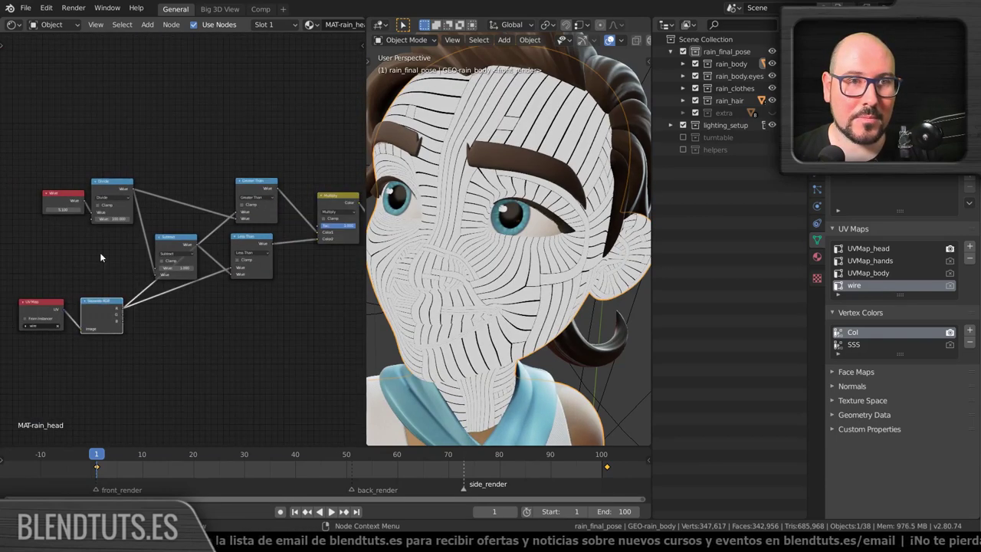
# Select the Value, Divide, Subtract and comparison nodes and move the cluster up and right.
pyautogui.moveTo(100, 252); pyautogui.dragTo(37, 175)
pyautogui.click(171, 246)
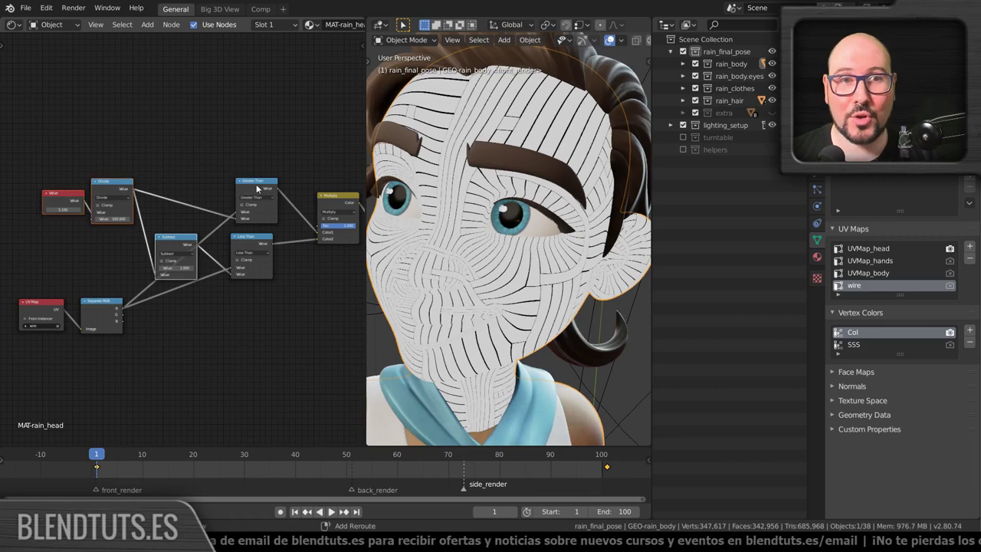
pyautogui.keyDown('shift'); pyautogui.click(256, 184); pyautogui.keyUp('shift')
pyautogui.keyDown('shift'); pyautogui.click(256, 249); pyautogui.keyUp('shift')
pyautogui.moveTo(278, 240); pyautogui.dragTo(183, 257, button='middle')
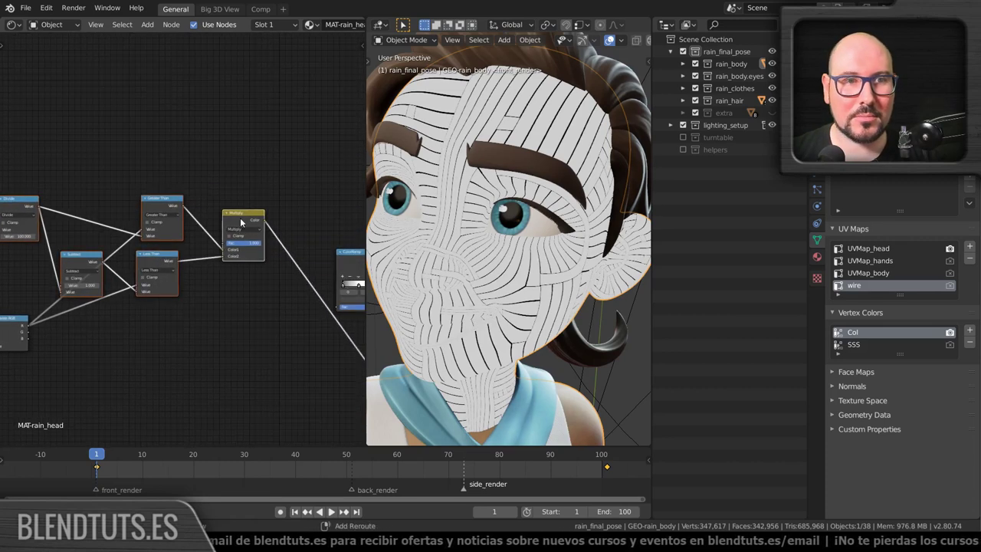
pyautogui.scroll(-2, 251, 236)
pyautogui.moveTo(53, 222); pyautogui.dragTo(122, 228, button='middle')
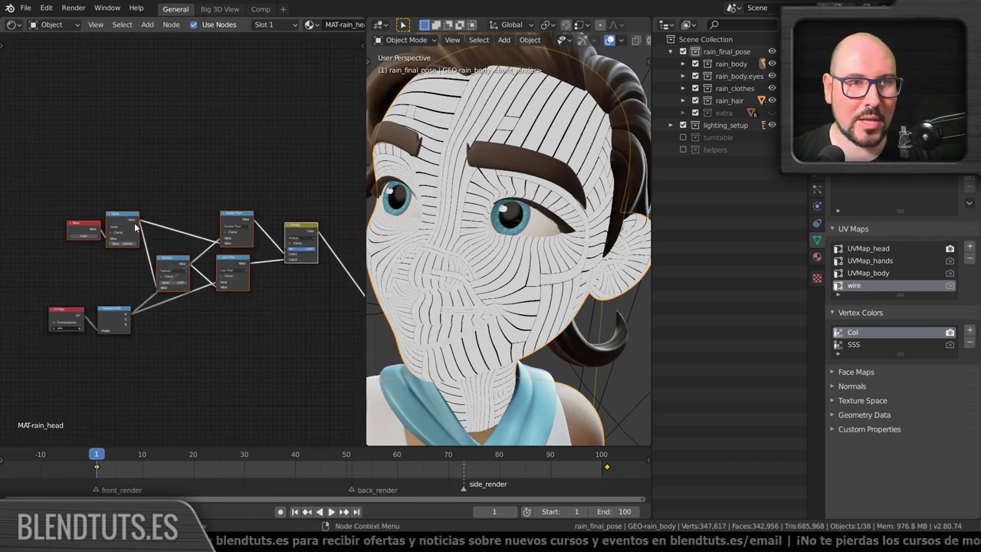
pyautogui.moveTo(82, 226)
pyautogui.mouseDown()
pyautogui.moveTo(121, 201)
pyautogui.moveTo(153, 199)
pyautogui.mouseUp()
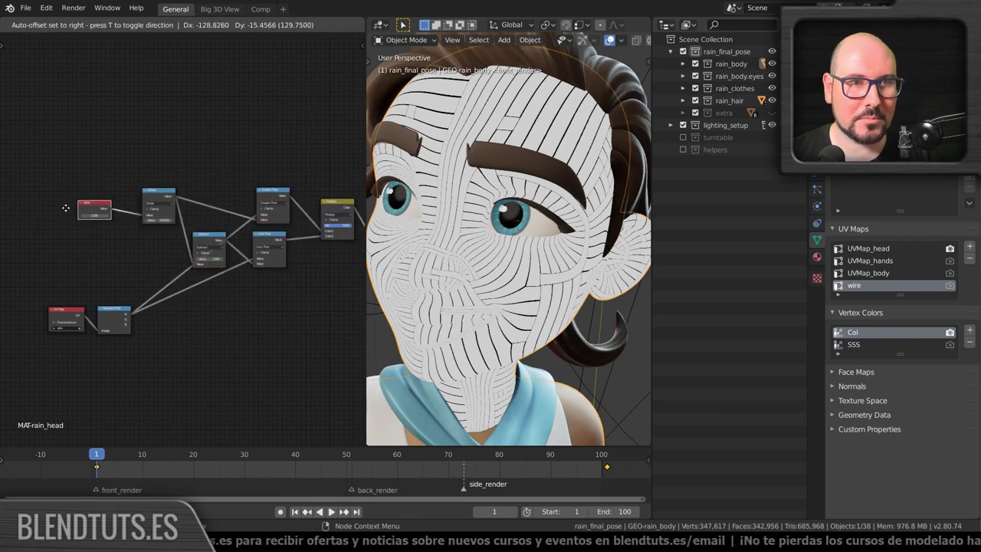
# Move the Subtract node closer to Divide and box-select all stripe-building nodes.
pyautogui.keyDown('shift'); pyautogui.click(211, 237); pyautogui.keyUp('shift')
pyautogui.moveTo(243, 205); pyautogui.dragTo(164, 218, button='middle')
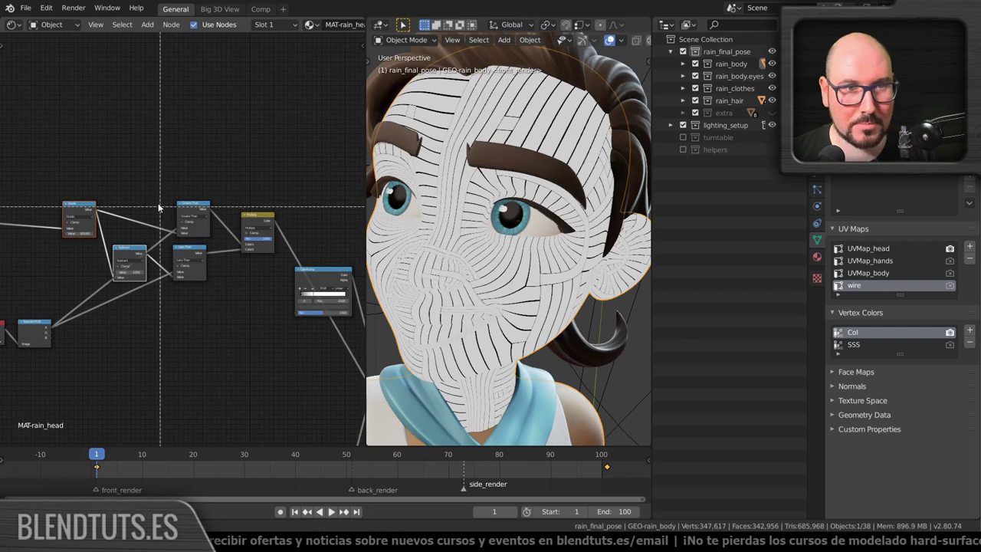
pyautogui.moveTo(108, 156); pyautogui.dragTo(270, 308)
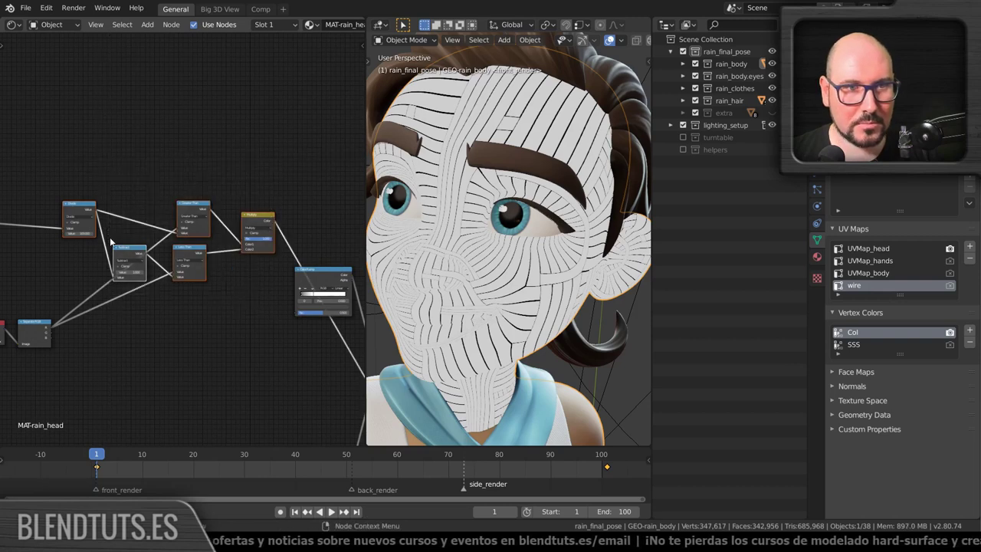
# Group the selected stripe nodes with Ctrl+G and reposition the new group node.
pyautogui.hotkey('ctrl', 'g')
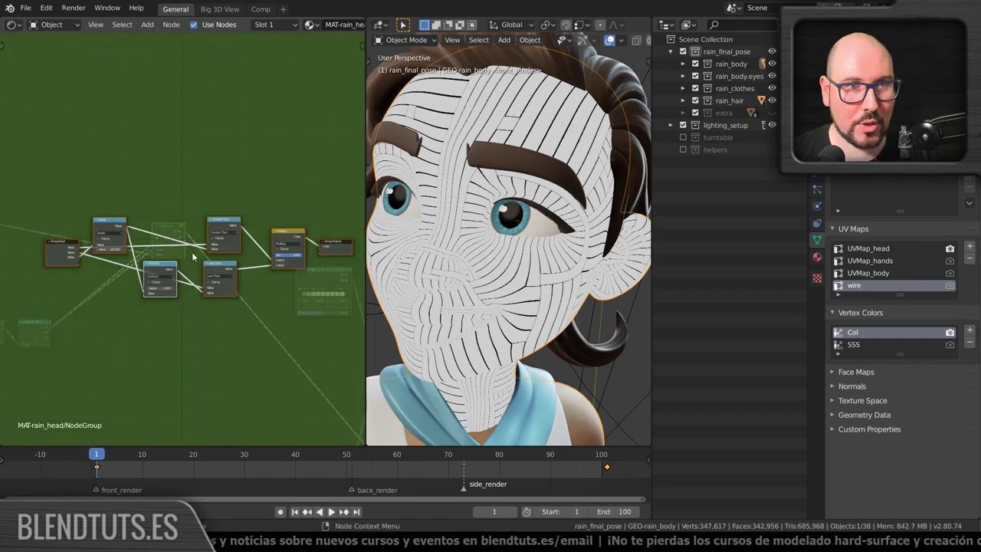
pyautogui.press('Tab')
pyautogui.moveTo(164, 229); pyautogui.dragTo(107, 295)
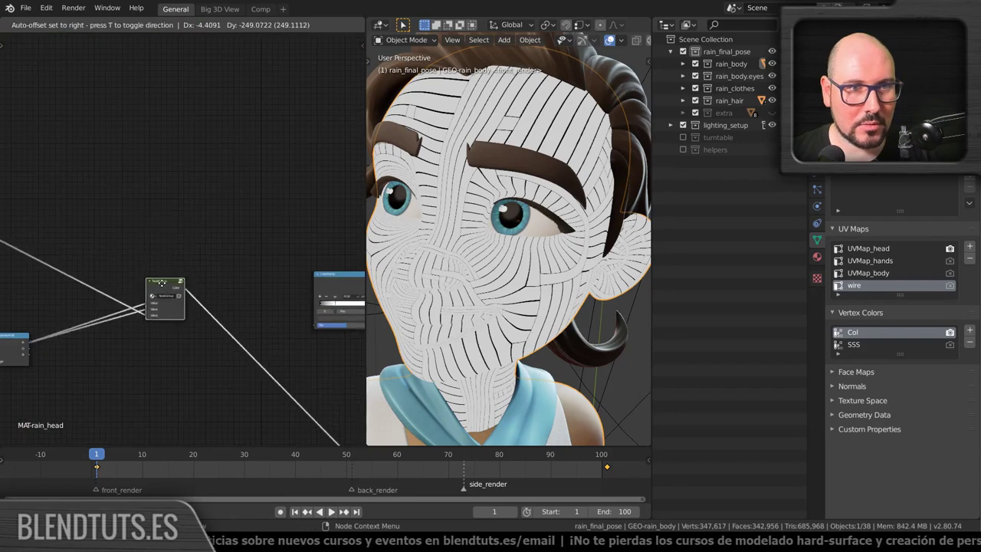
pyautogui.moveTo(107, 295); pyautogui.dragTo(181, 272, button='middle')
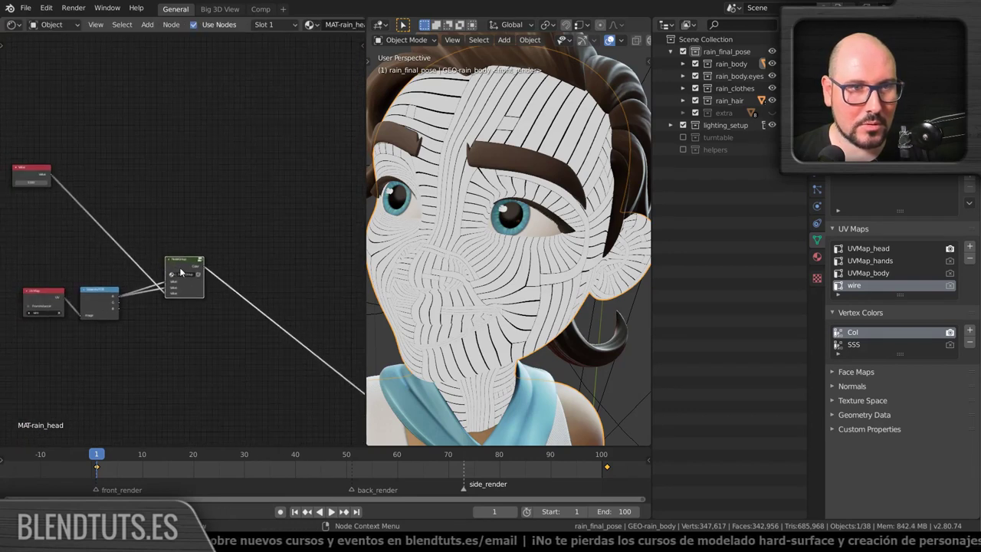
pyautogui.scroll(2, 177, 270)
# Inside the group, connect Group Input's bottom Value to Subtract's lower Value input.
pyautogui.press('Tab')
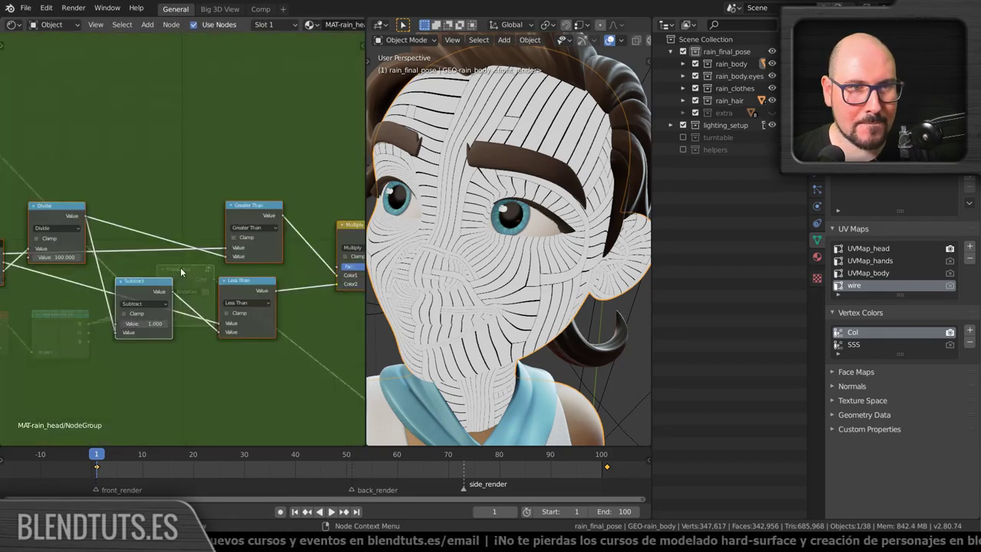
pyautogui.moveTo(133, 227); pyautogui.dragTo(55, 308)
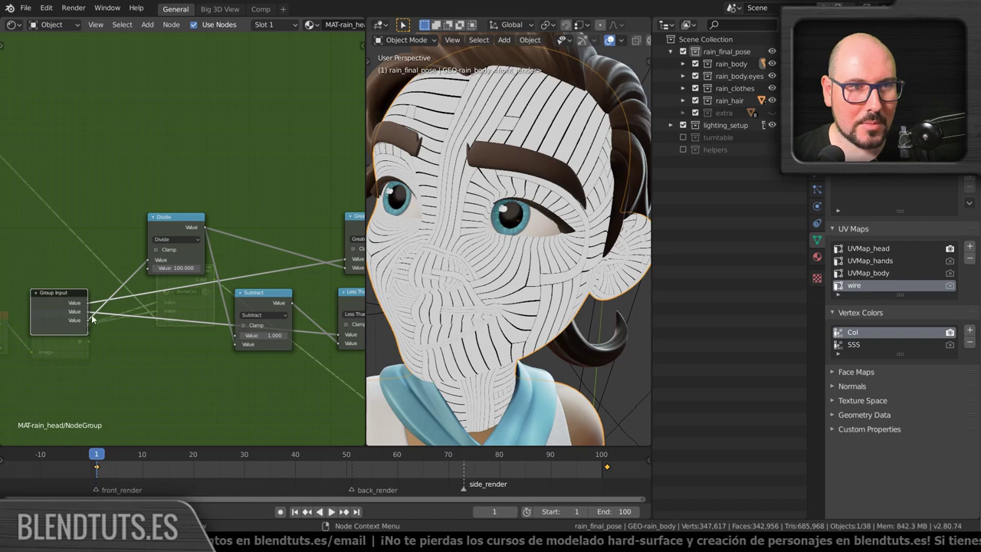
pyautogui.moveTo(87, 322); pyautogui.dragTo(166, 338)
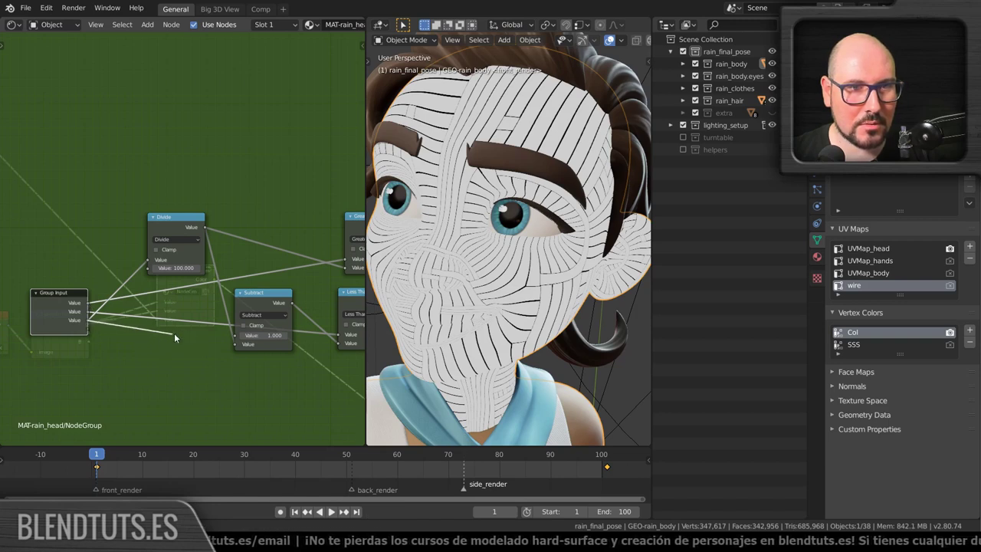
pyautogui.moveTo(165, 334); pyautogui.dragTo(235, 343)
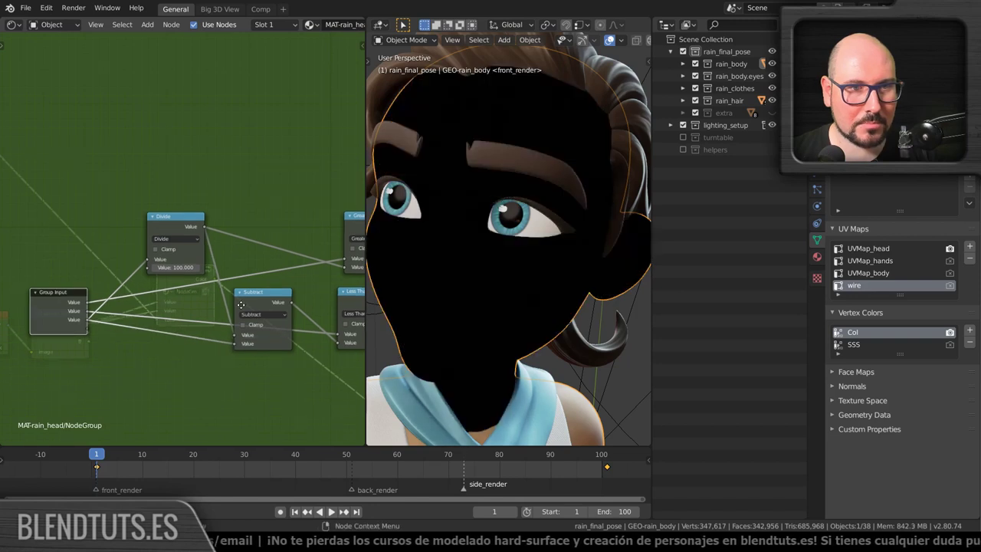
pyautogui.moveTo(233, 341); pyautogui.dragTo(192, 340, button='middle')
pyautogui.moveTo(19, 313); pyautogui.dragTo(75, 315, button='middle')
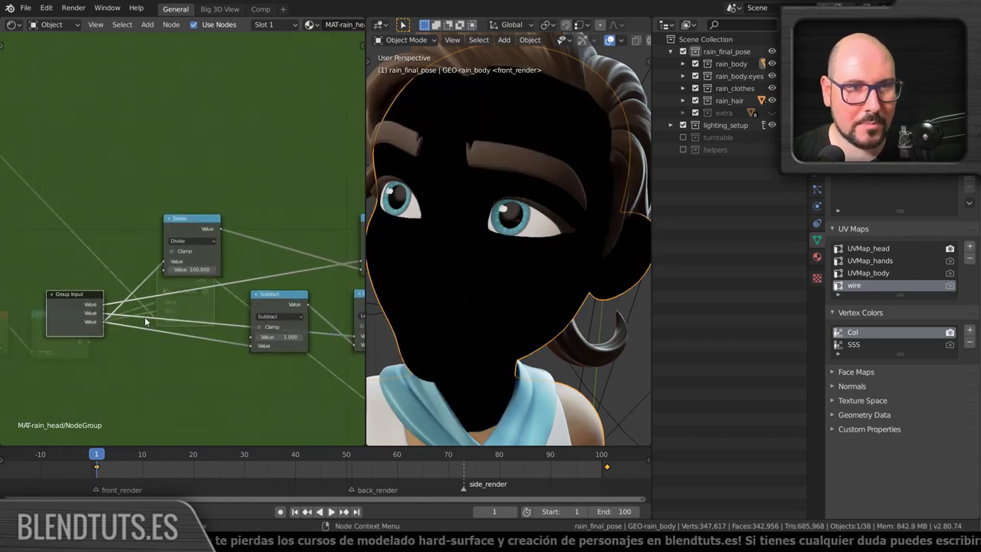
pyautogui.scroll(2, 157, 319)
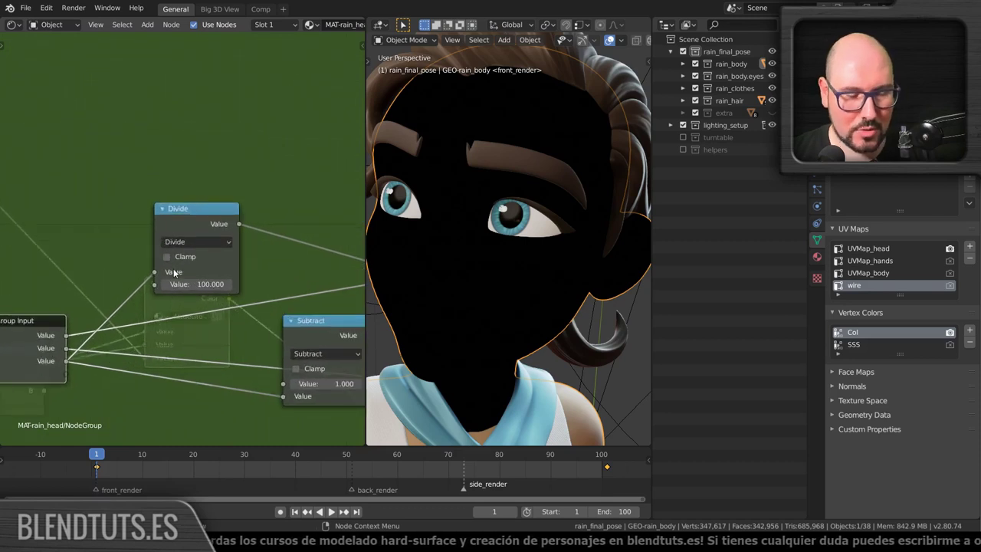
# Show the group's interface settings and remove the extra duplicate group inputs.
pyautogui.press('n')
pyautogui.click(265, 76)
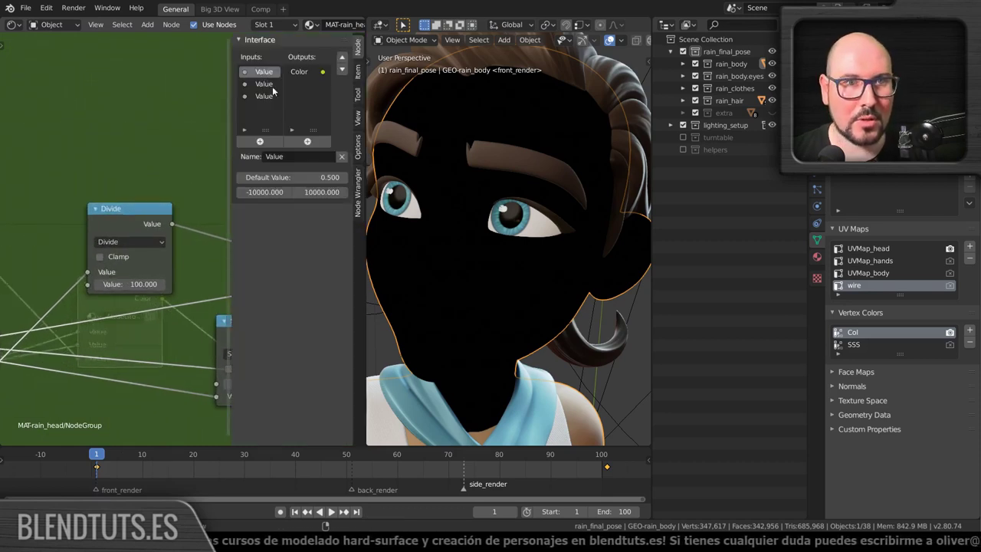
pyautogui.click(342, 157)
pyautogui.click(342, 157)
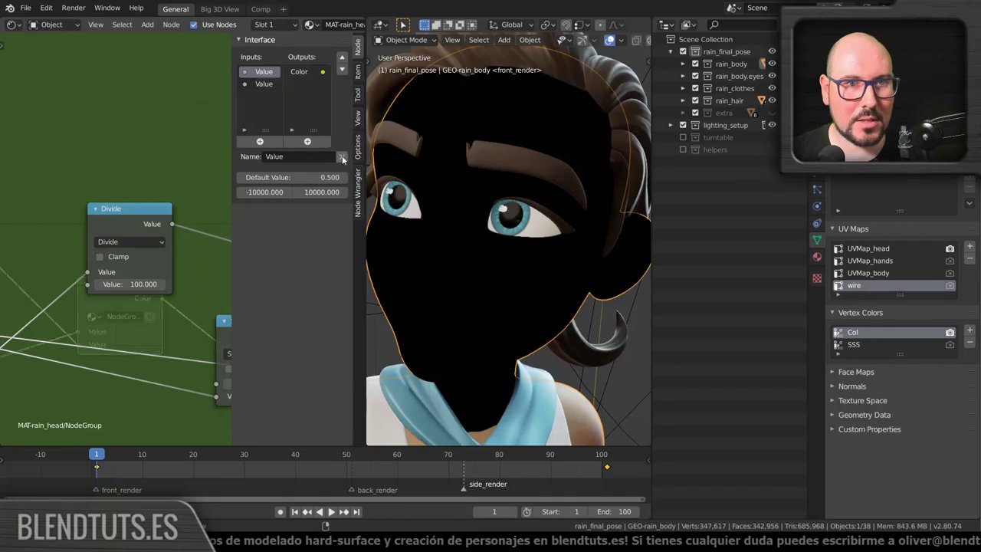
pyautogui.scroll(-1, 81, 263)
pyautogui.scroll(-2, 81, 262)
# Reposition the Group Input and Group Output nodes inside the node group.
pyautogui.press('g')
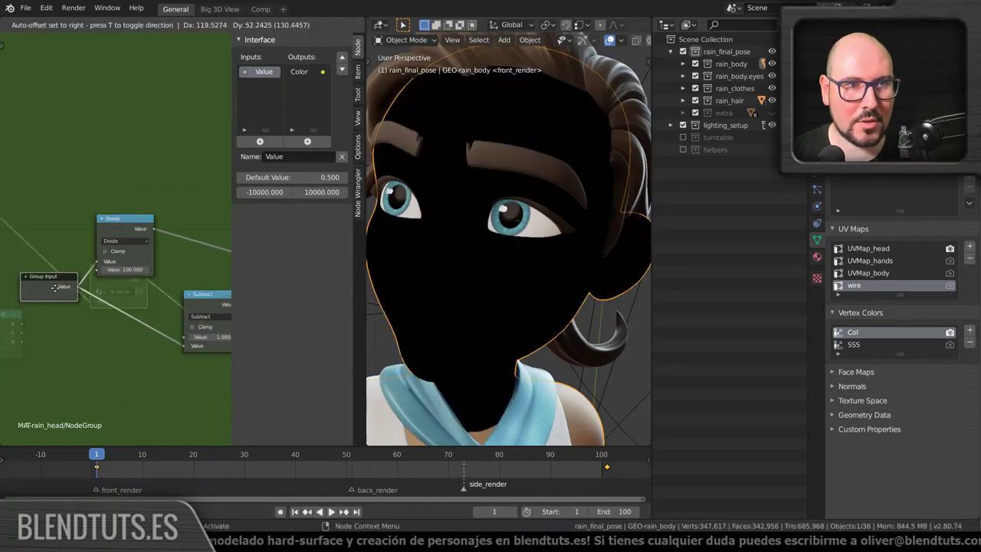
pyautogui.click(104, 282)
pyautogui.scroll(1, 104, 277)
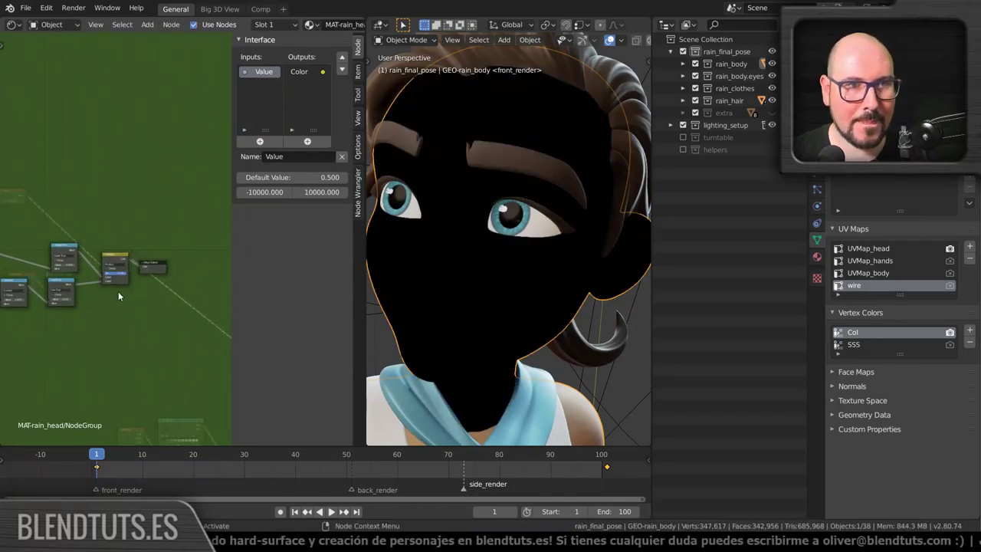
pyautogui.scroll(2, 151, 269)
pyautogui.scroll(2, 169, 291)
pyautogui.moveTo(183, 300); pyautogui.dragTo(103, 268, button='middle')
pyautogui.press('g')
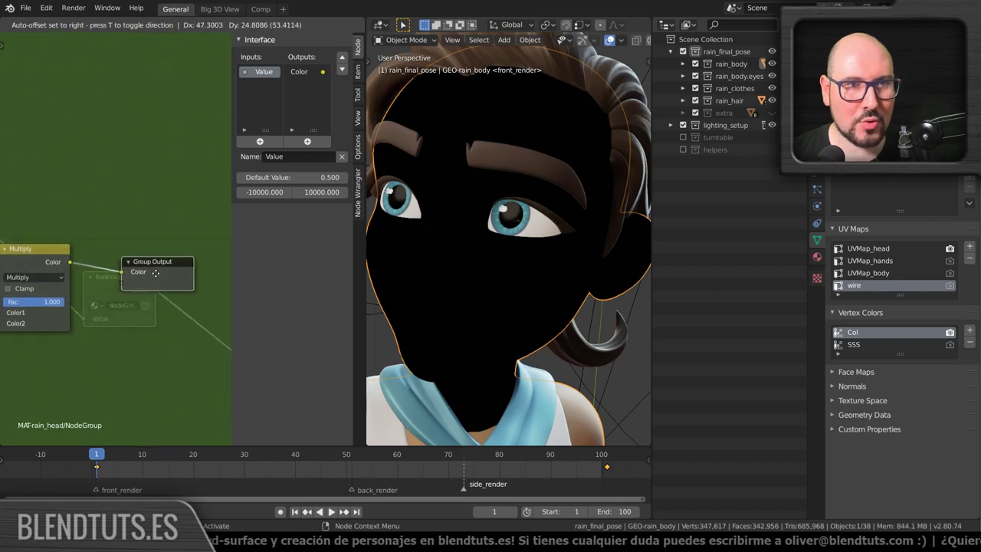
pyautogui.click(154, 272)
# Rename the group's output to Wireframe and its Value input to Gradient.
pyautogui.doubleClick(301, 72)
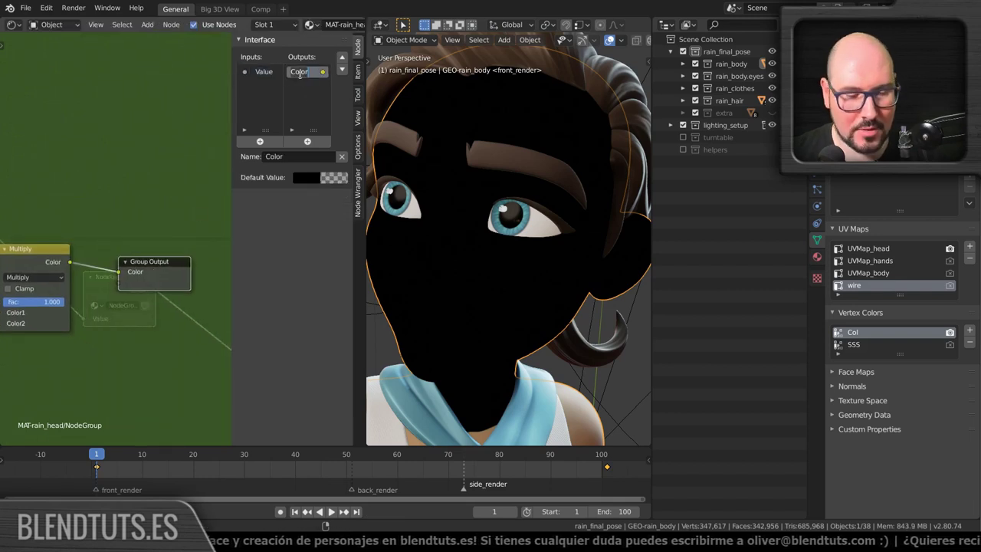
pyautogui.write('Wireframe')
pyautogui.press('Return')
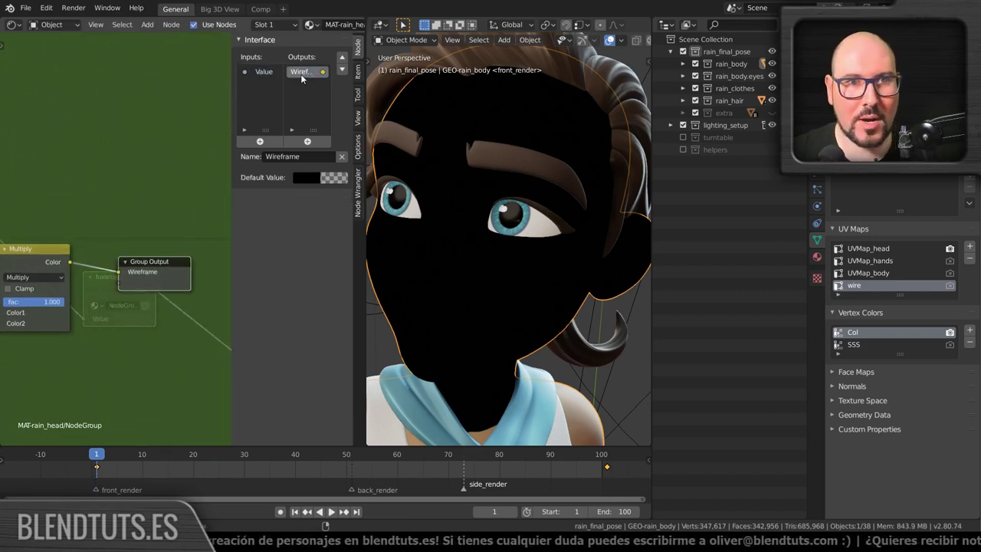
pyautogui.doubleClick(301, 73)
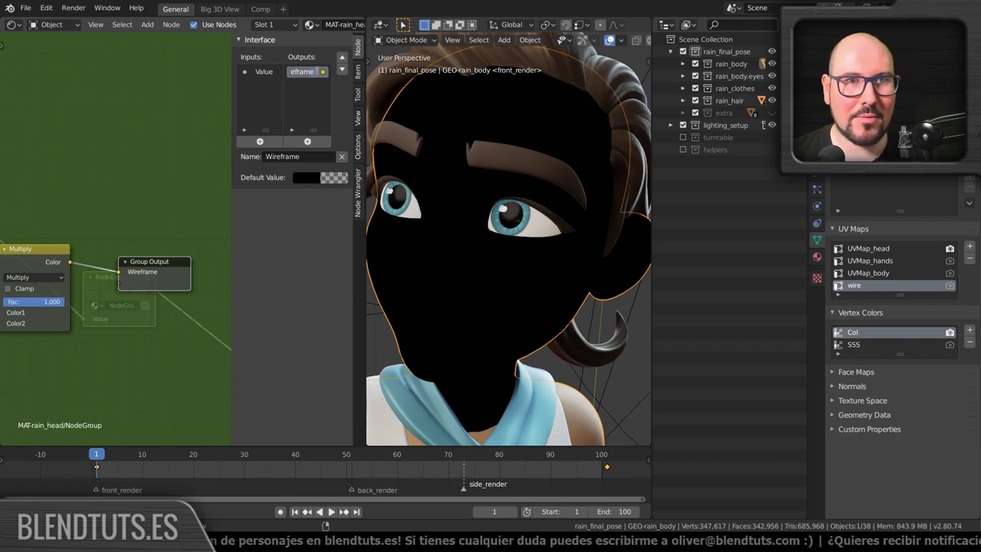
pyautogui.press('Escape')
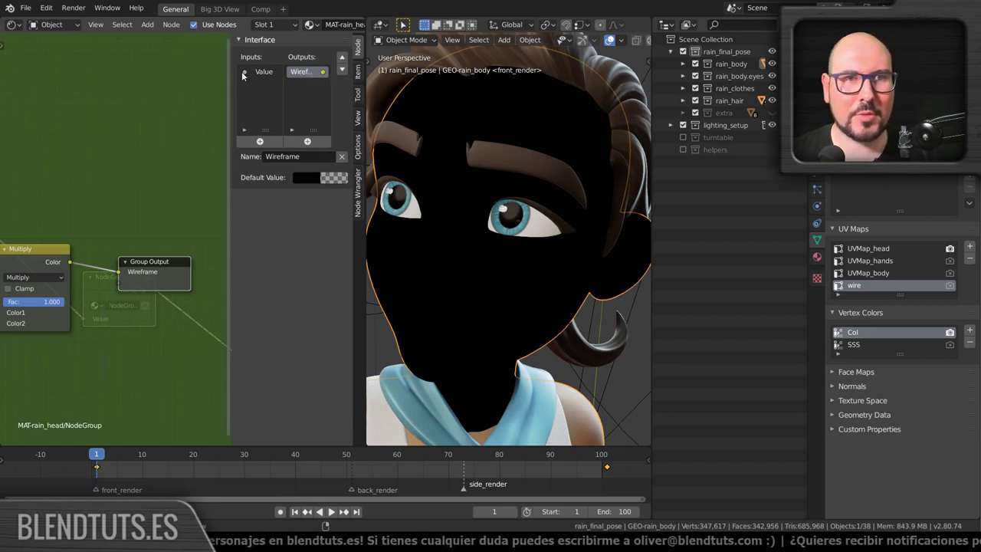
pyautogui.doubleClick(266, 72)
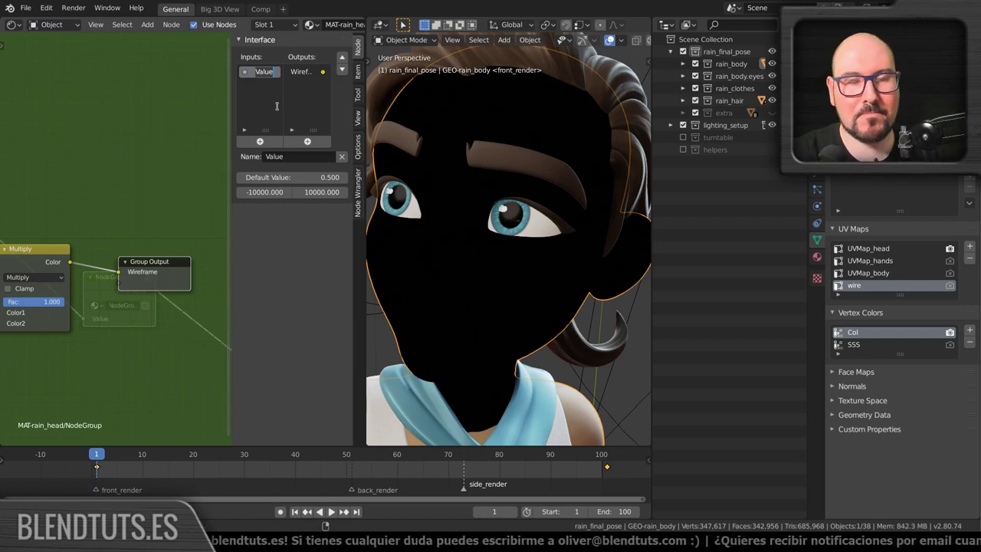
pyautogui.write('R')
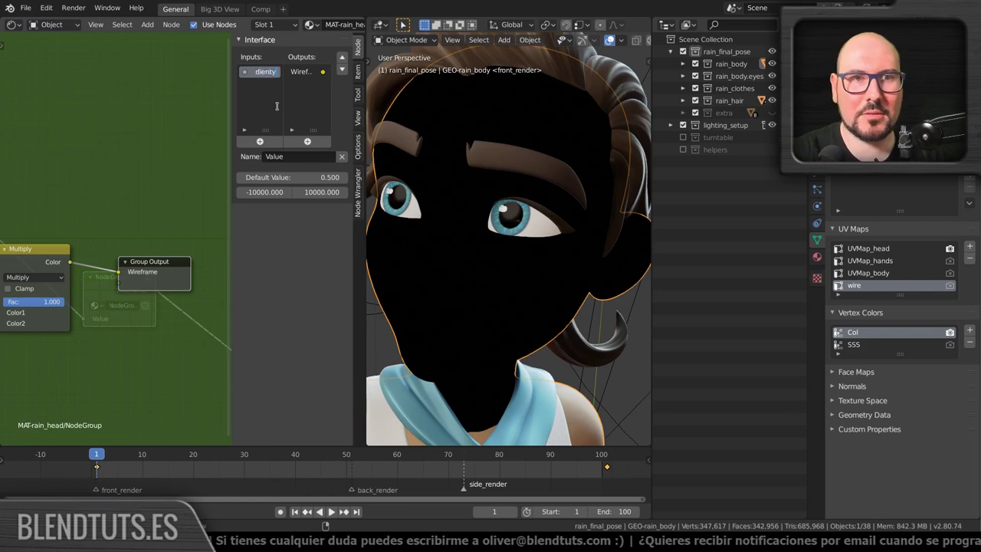
pyautogui.press('Return')
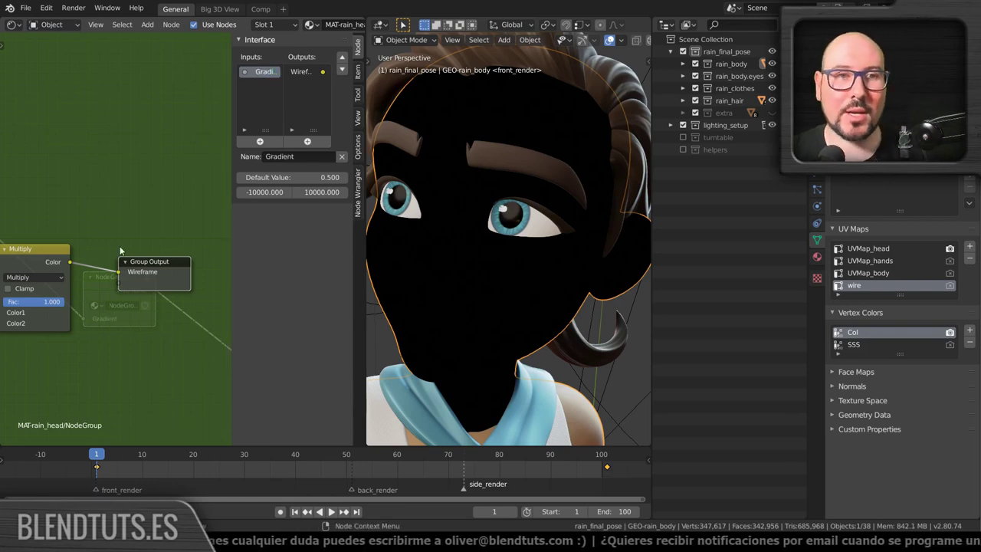
pyautogui.scroll(-2, 130, 257)
pyautogui.scroll(-2, 138, 270)
pyautogui.scroll(-2, 123, 276)
# Back in the head material, place the Value node beside Proc_Wire and add a Wireframe input node.
pyautogui.press('Tab')
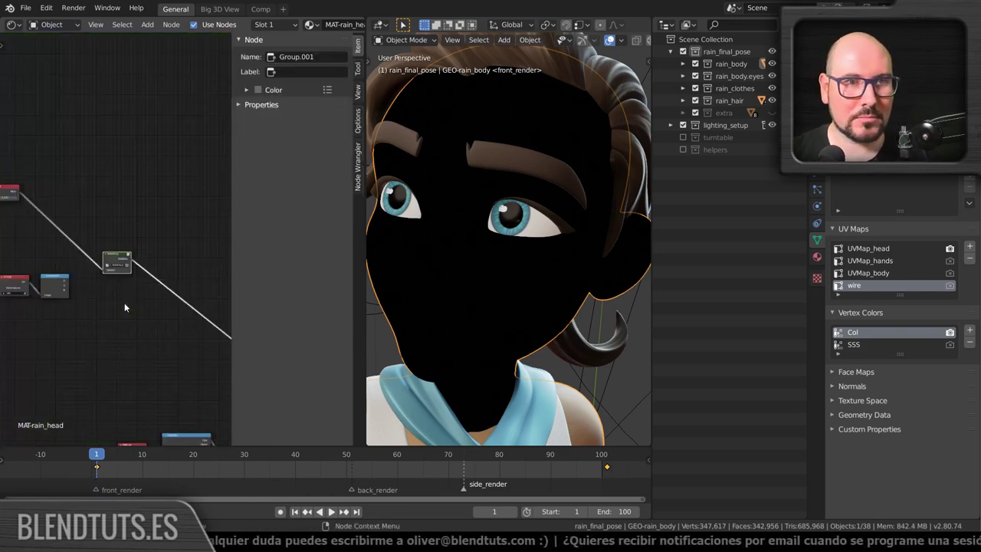
pyautogui.press('n')
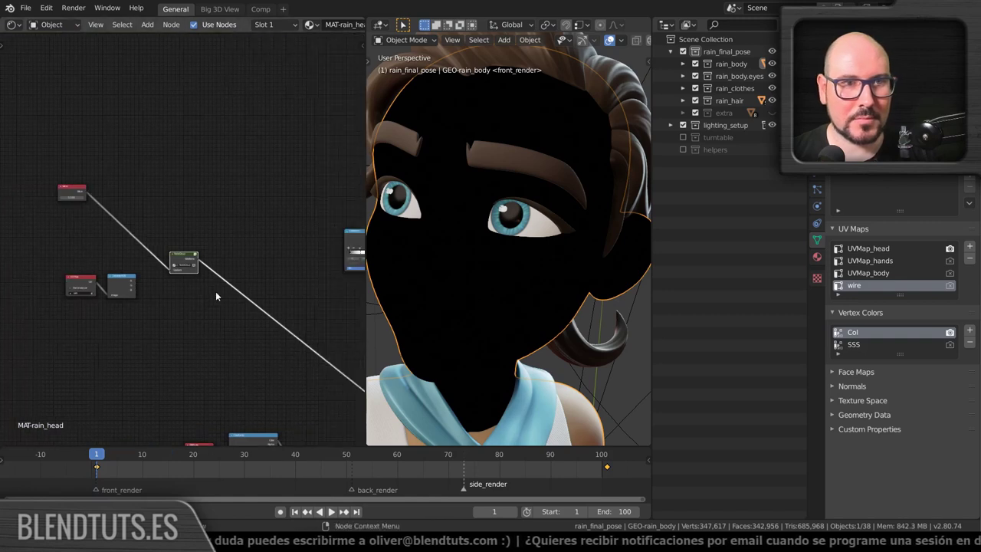
pyautogui.scroll(2, 211, 288)
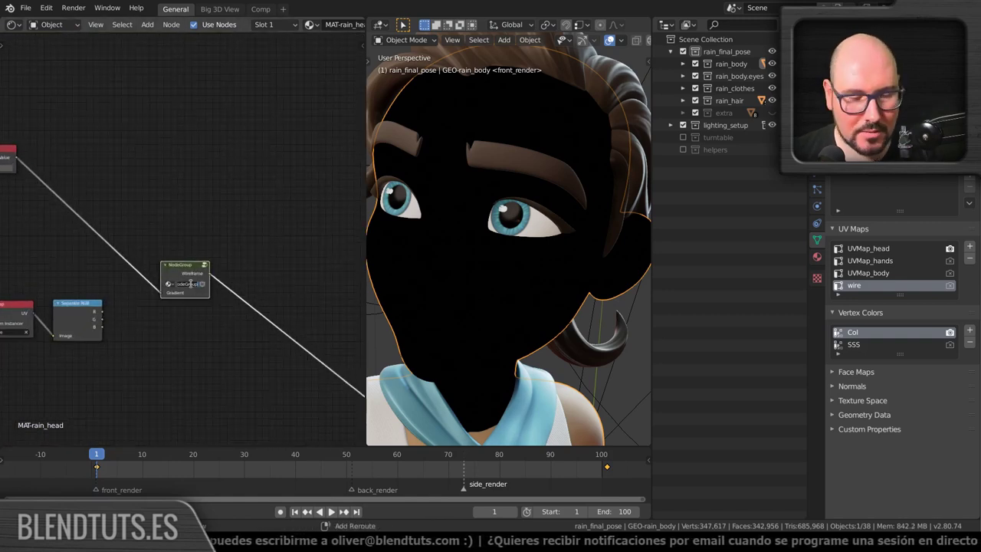
pyautogui.keyDown('ctrl'); pyautogui.scroll(-1, 190, 283); pyautogui.keyUp('ctrl')
pyautogui.write('Proc_Wire')
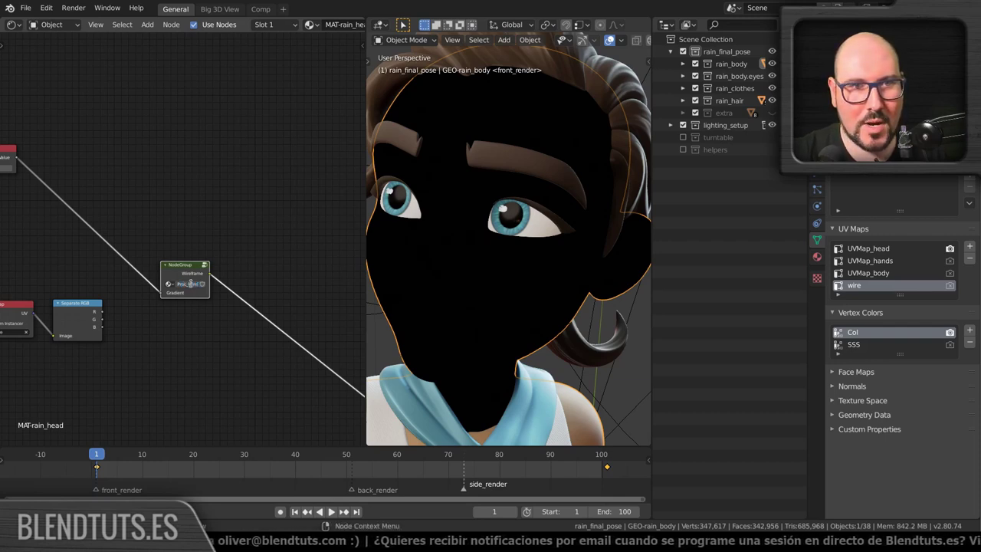
pyautogui.moveTo(195, 325); pyautogui.dragTo(267, 247, button='middle')
pyautogui.scroll(1, 75, 60)
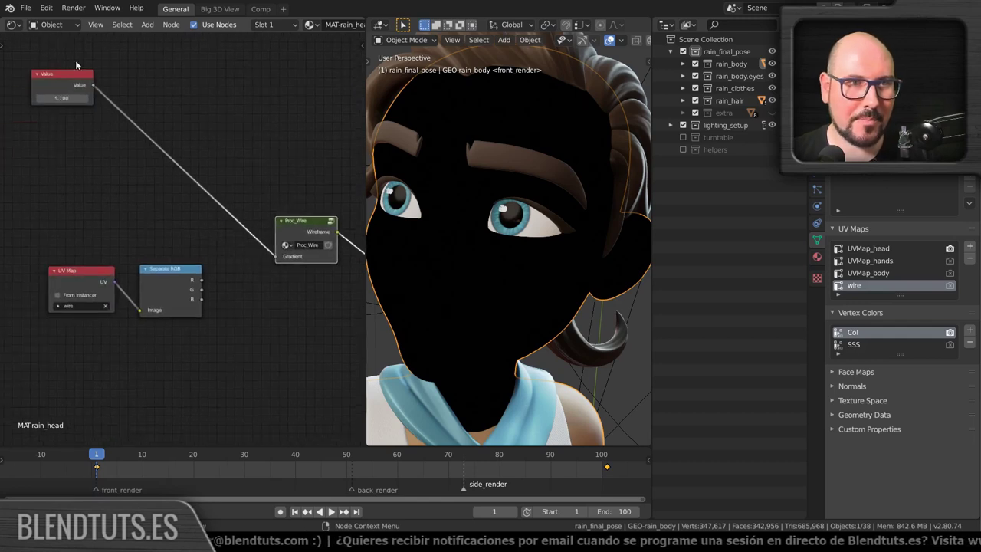
pyautogui.moveTo(43, 76); pyautogui.dragTo(173, 220)
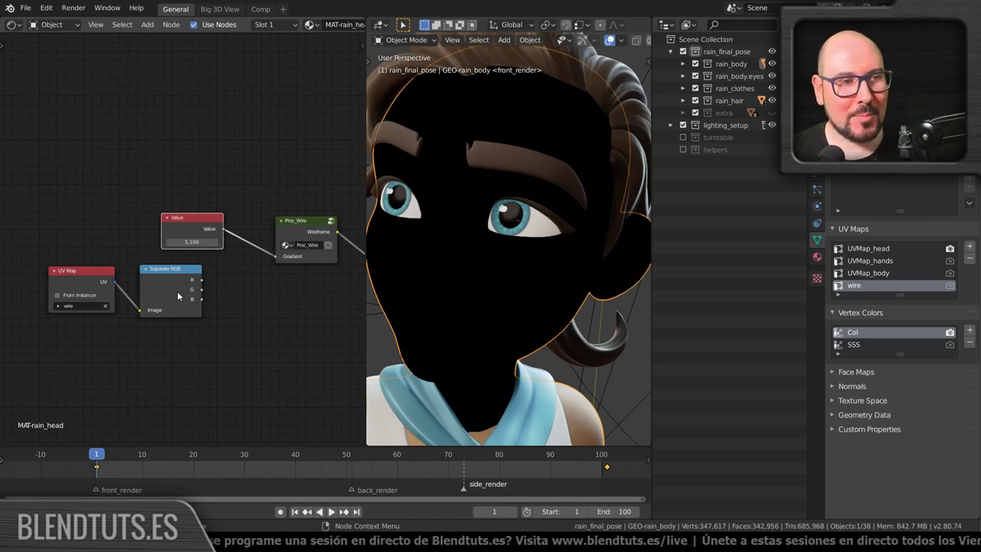
pyautogui.moveTo(181, 280); pyautogui.dragTo(179, 281)
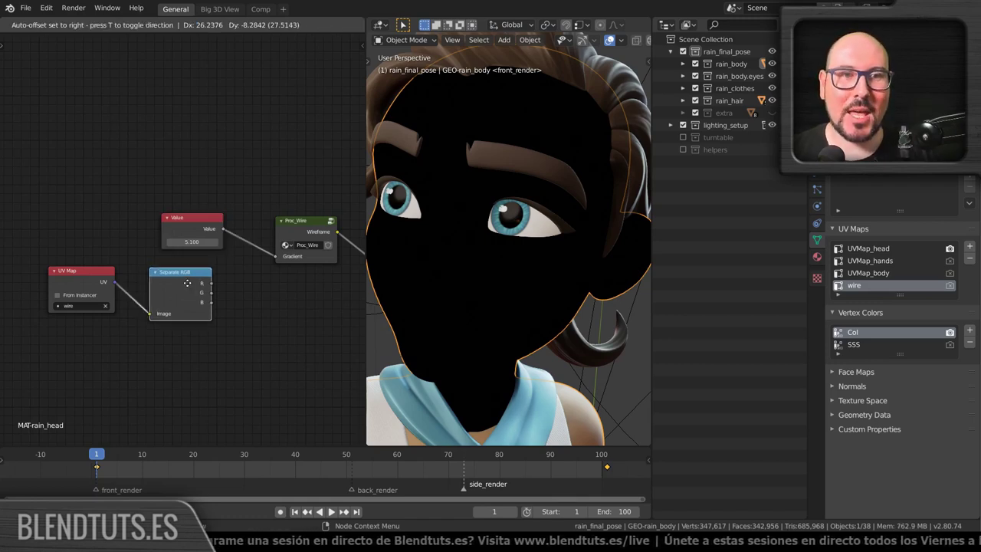
pyautogui.moveTo(194, 238); pyautogui.dragTo(175, 231)
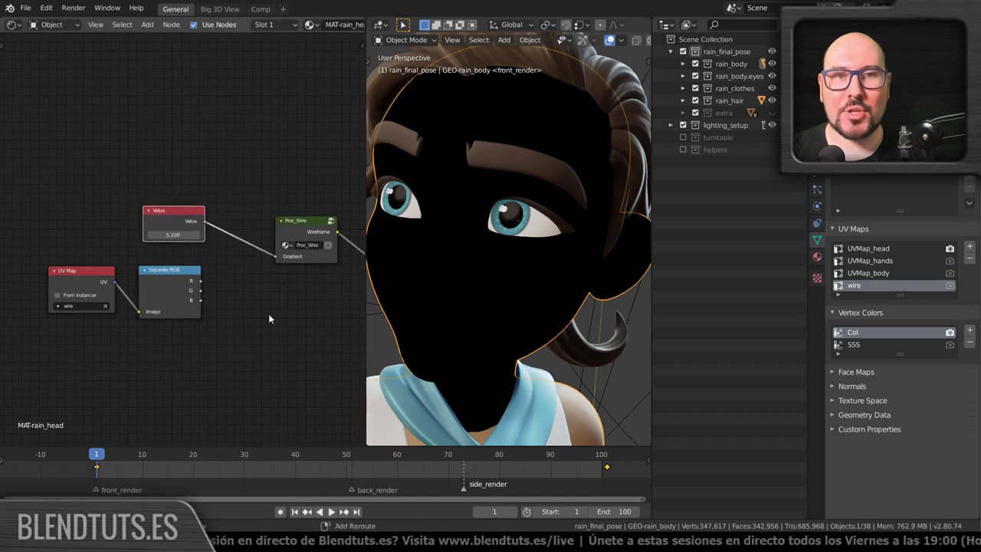
pyautogui.hotkey('shift', 'a')
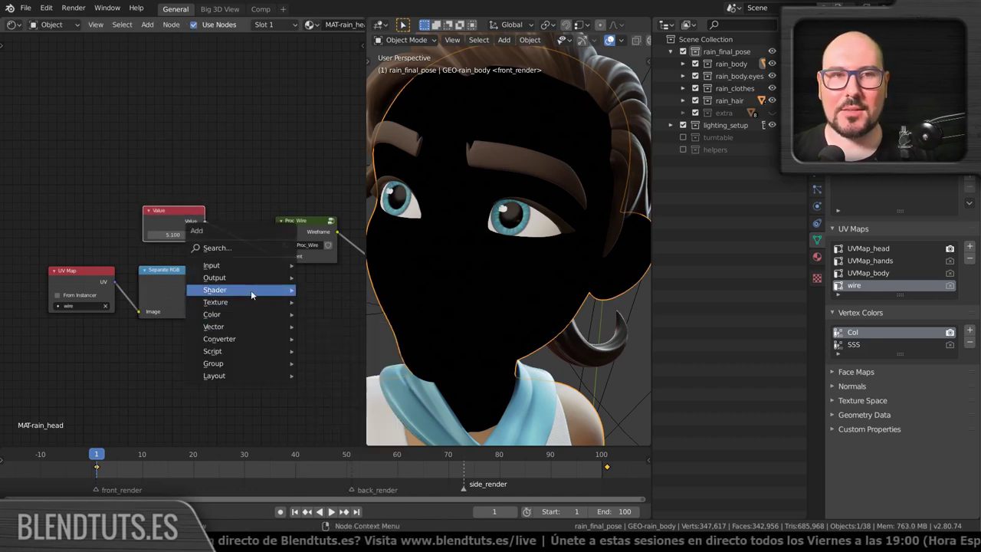
pyautogui.moveTo(211, 265)
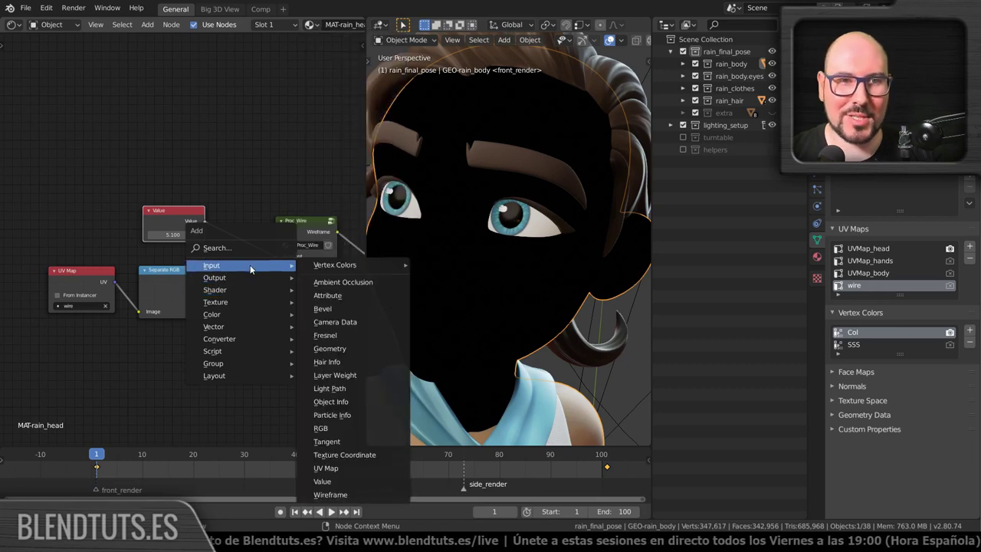
pyautogui.click(343, 497)
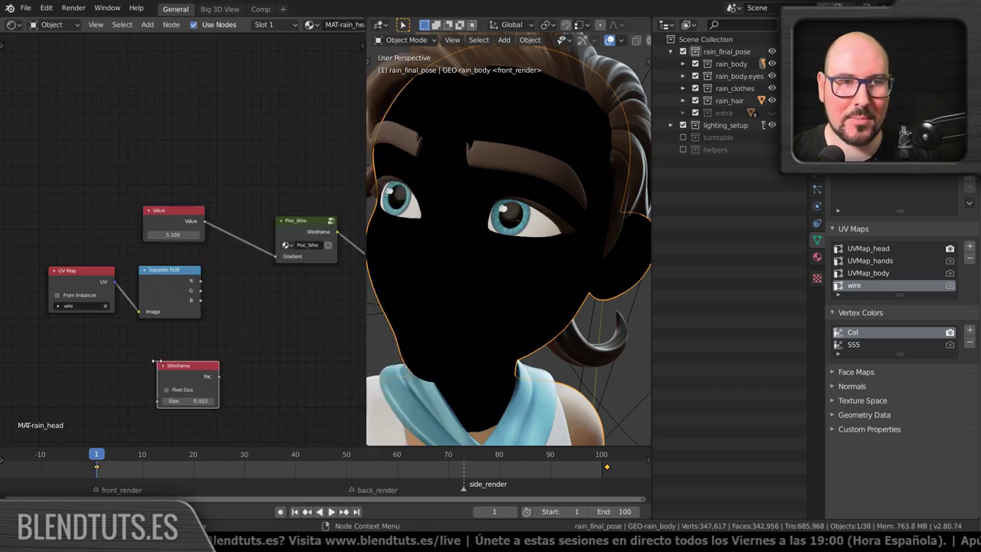
# Preview the Wireframe node on the face, enable Pixel Size and raise Size to 0.370.
pyautogui.keyDown('ctrl'); pyautogui.keyDown('shift'); pyautogui.click(192, 370); pyautogui.keyUp('shift'); pyautogui.keyUp('ctrl')
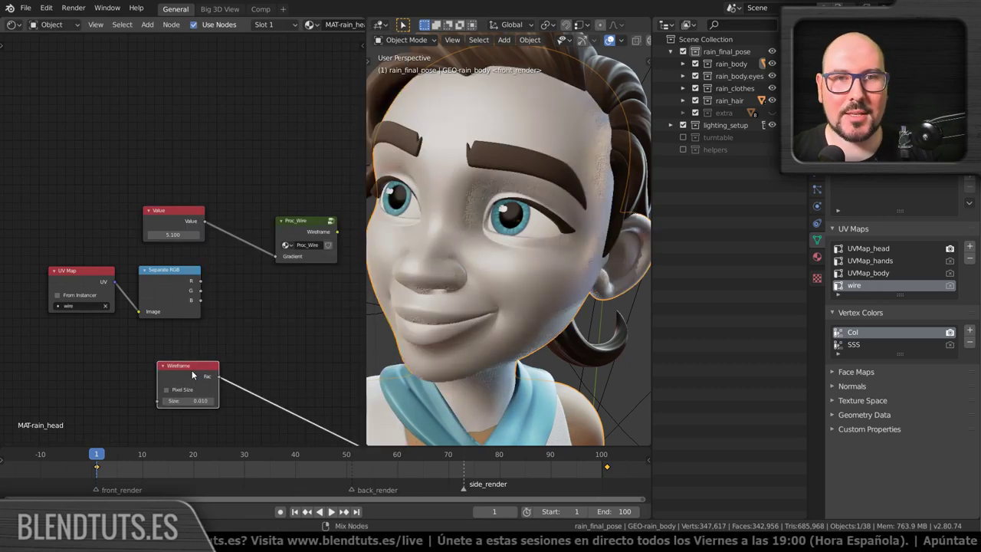
pyautogui.moveTo(191, 370); pyautogui.dragTo(81, 289, button='middle')
pyautogui.scroll(-4, 145, 270)
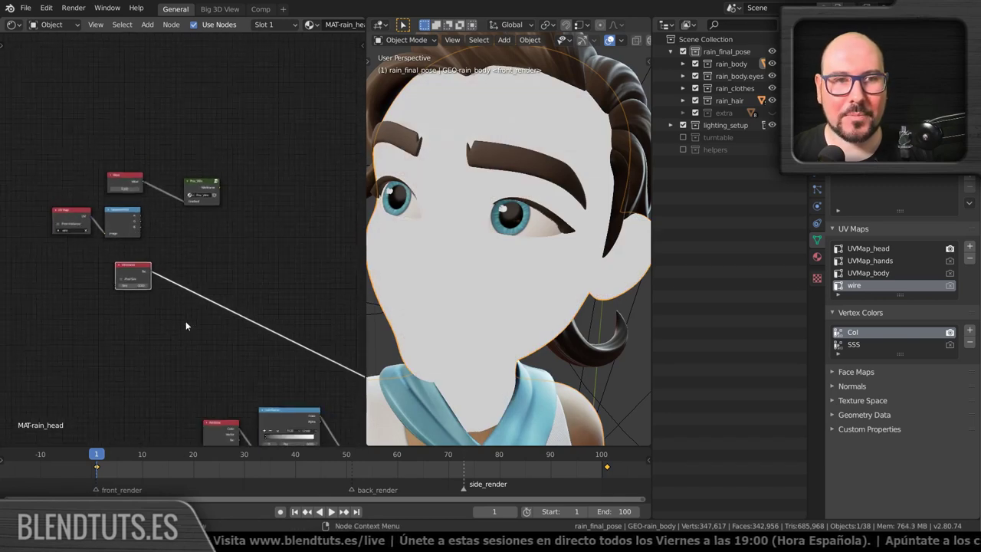
pyautogui.scroll(2, 145, 270)
pyautogui.moveTo(145, 270); pyautogui.dragTo(230, 322, button='middle')
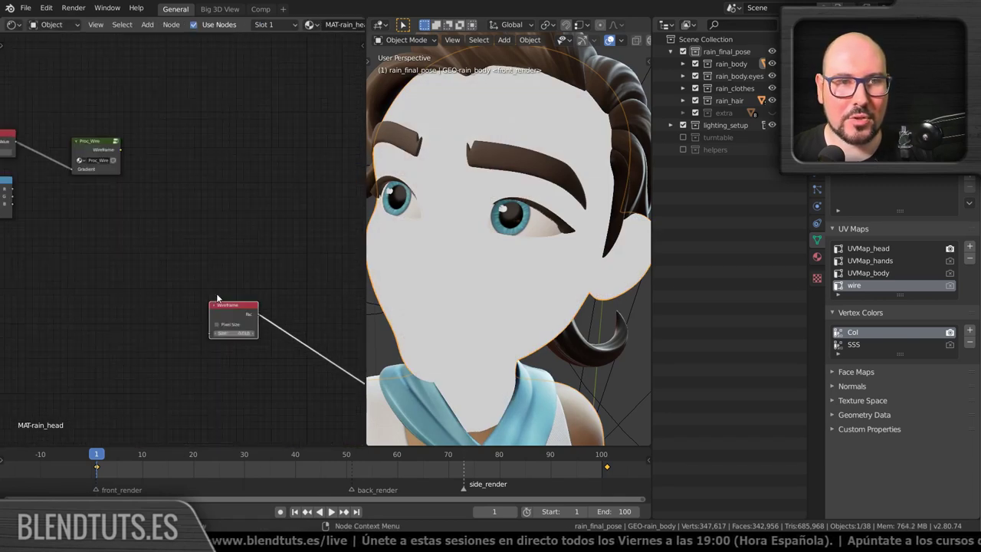
pyautogui.scroll(3, 249, 360)
pyautogui.moveTo(250, 360); pyautogui.dragTo(189, 309, button='middle')
pyautogui.click(177, 324)
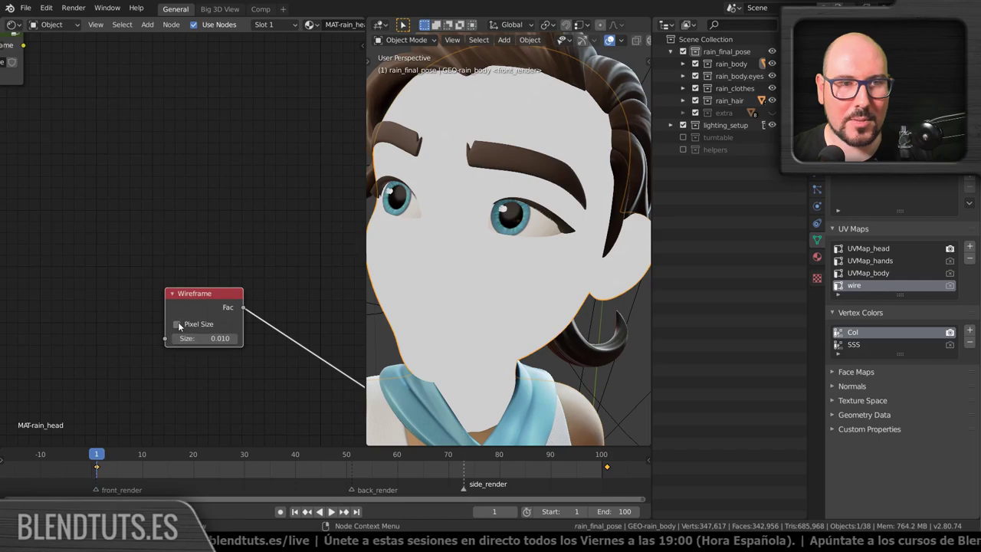
pyautogui.moveTo(205, 338); pyautogui.dragTo(257, 338)
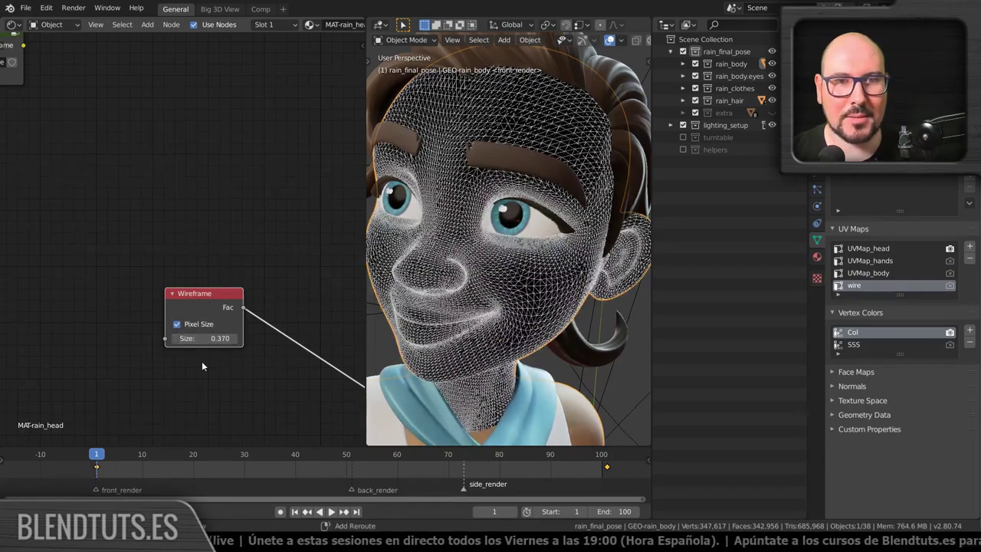
pyautogui.scroll(4, 574, 203)
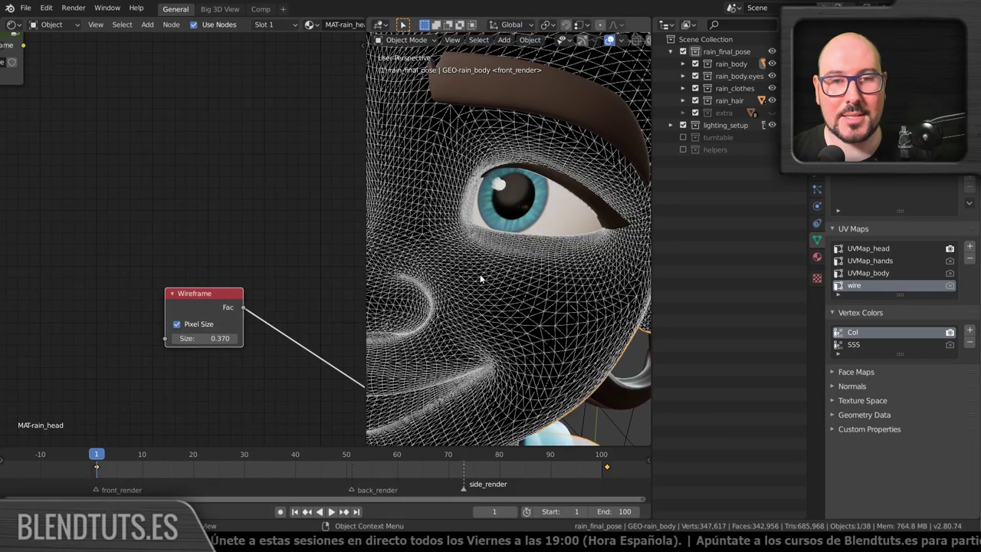
pyautogui.scroll(-1, 259, 307)
pyautogui.scroll(-2, 259, 306)
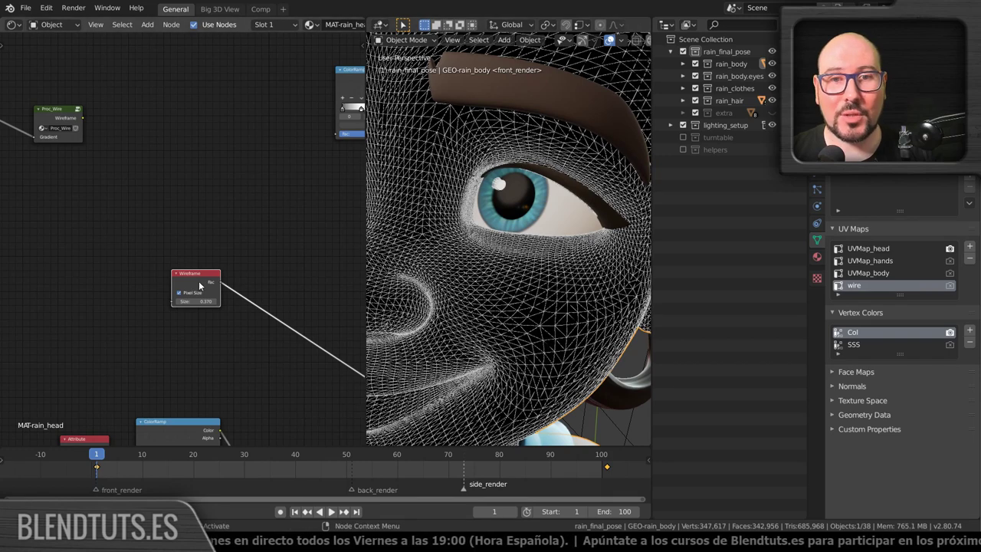
# Preview the Proc_Wire group's Wireframe output on the face and reposition the Proc_Wire node.
pyautogui.scroll(-2, 200, 285)
pyautogui.scroll(-2, 200, 285)
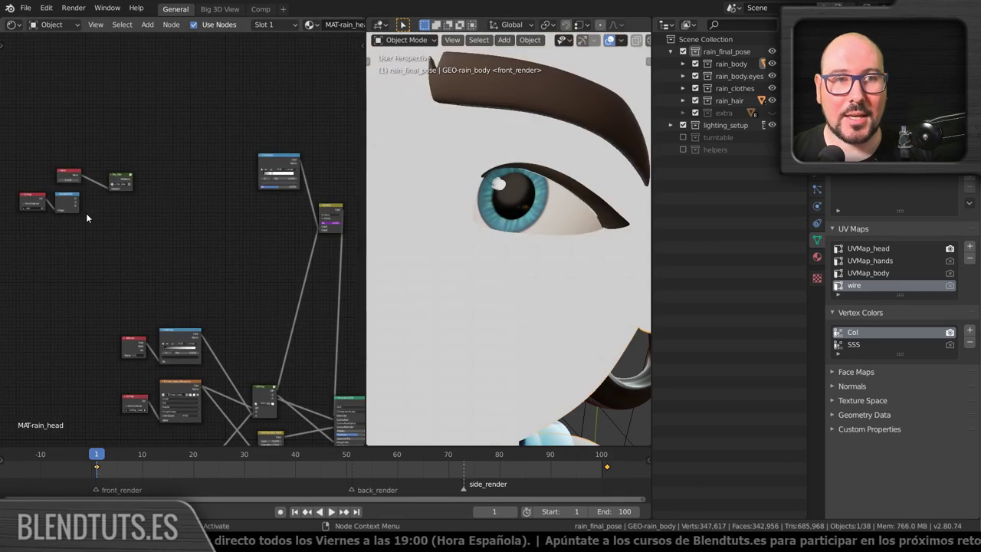
pyautogui.scroll(-3, 221, 237)
pyautogui.scroll(5, 222, 237)
pyautogui.keyDown('ctrl'); pyautogui.keyDown('shift'); pyautogui.click(224, 231); pyautogui.keyUp('shift'); pyautogui.keyUp('ctrl')
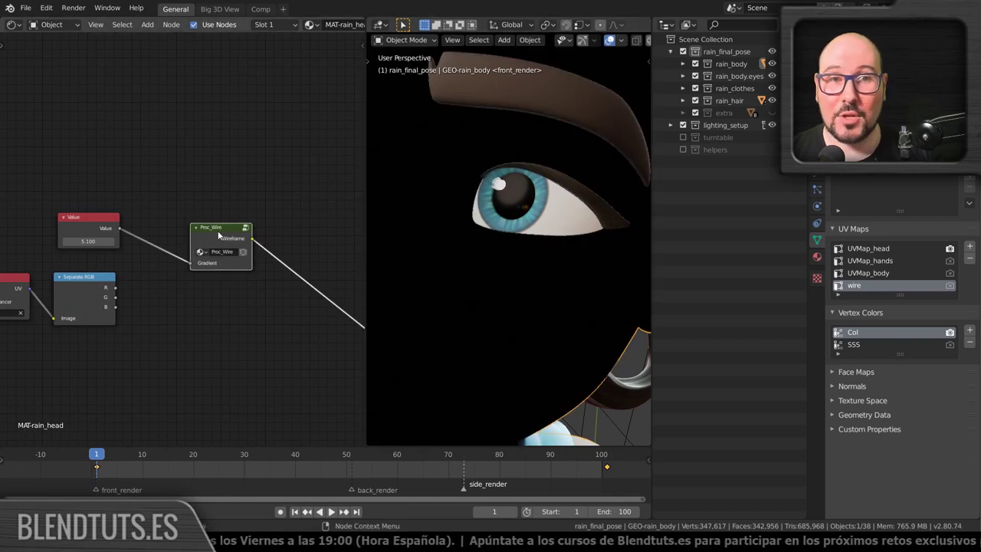
pyautogui.moveTo(218, 235); pyautogui.dragTo(188, 211)
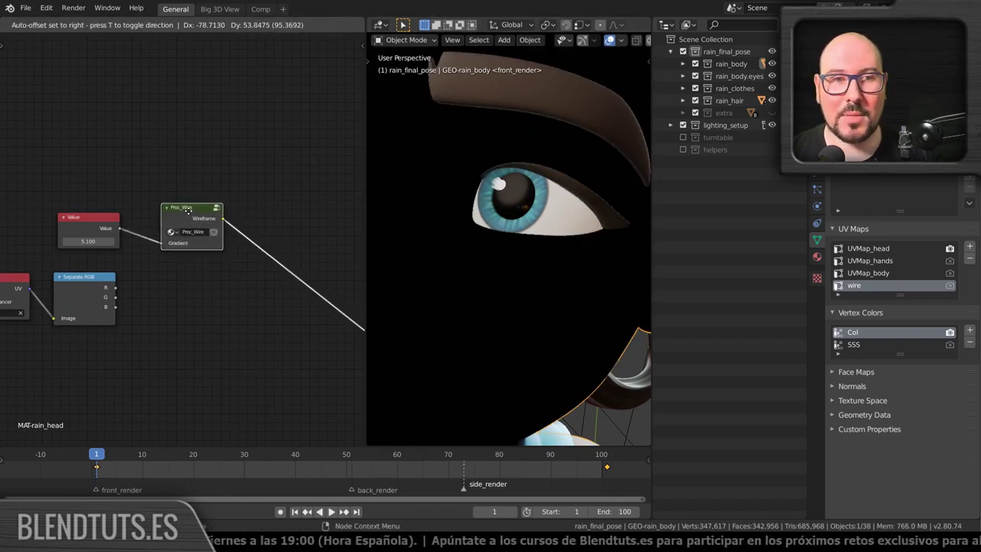
pyautogui.click(188, 211)
pyautogui.moveTo(189, 215); pyautogui.dragTo(218, 239)
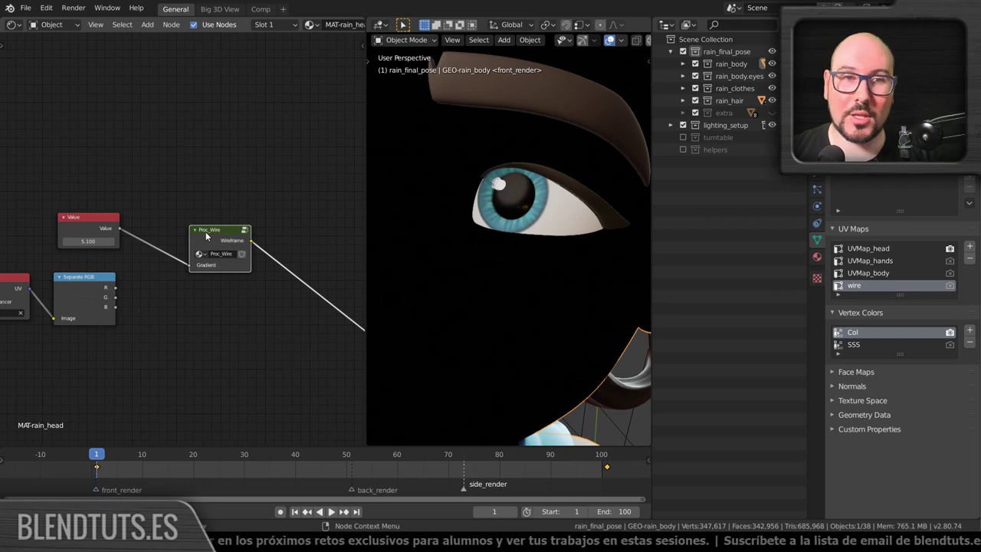
pyautogui.moveTo(211, 231); pyautogui.dragTo(205, 251)
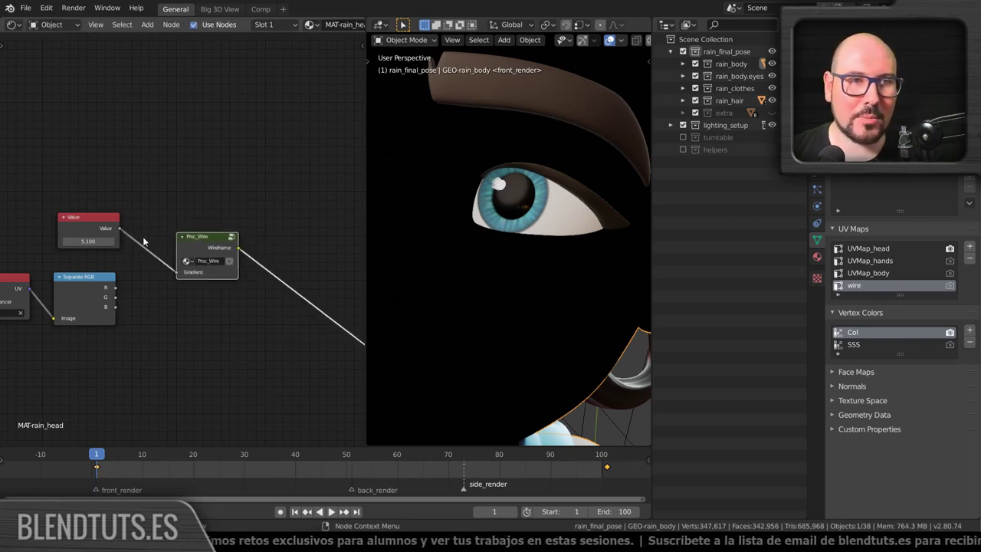
# Inside Proc_Wire, move the Divide node and link a new group input to Greater Than and Less Than.
pyautogui.press('Tab')
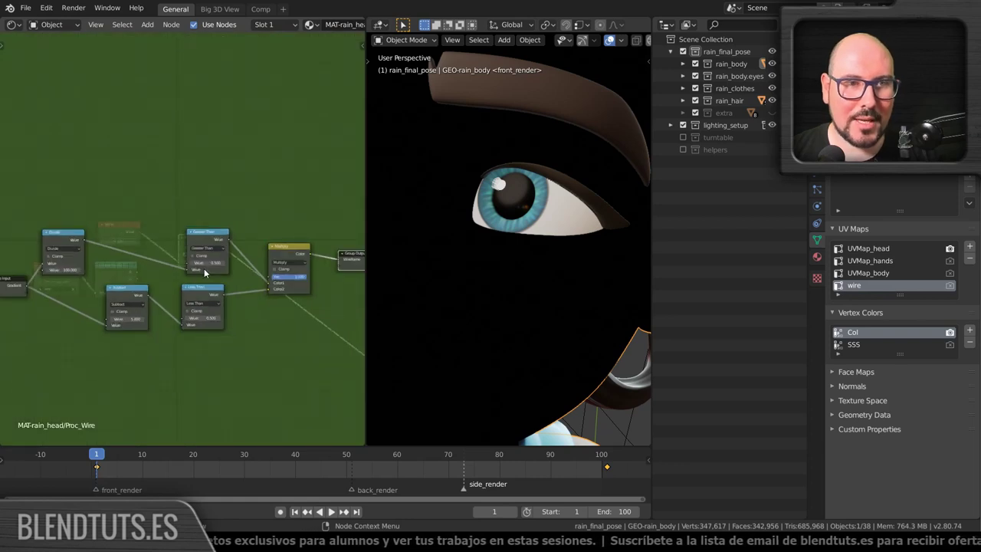
pyautogui.scroll(2, 201, 279)
pyautogui.moveTo(200, 280); pyautogui.dragTo(252, 273, button='middle')
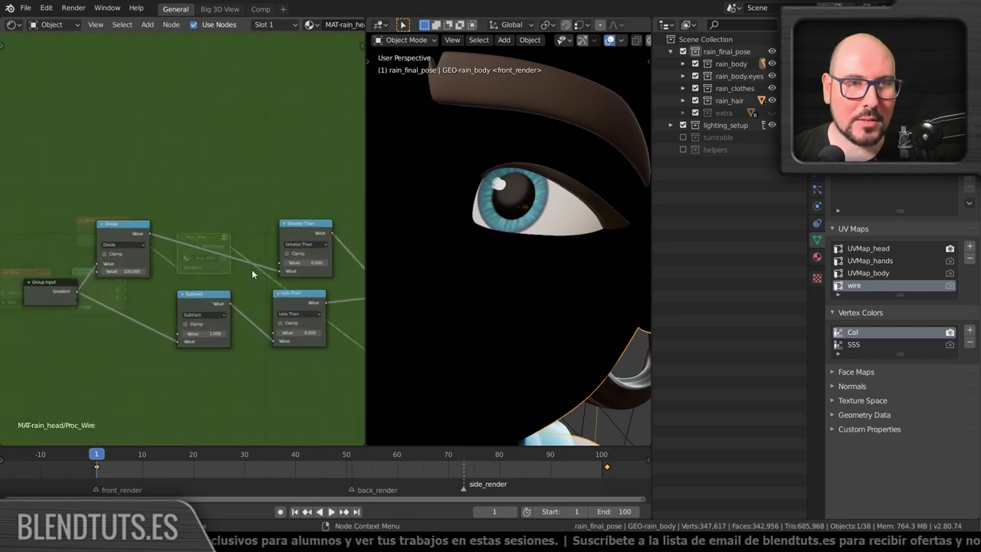
pyautogui.moveTo(122, 224); pyautogui.dragTo(163, 225)
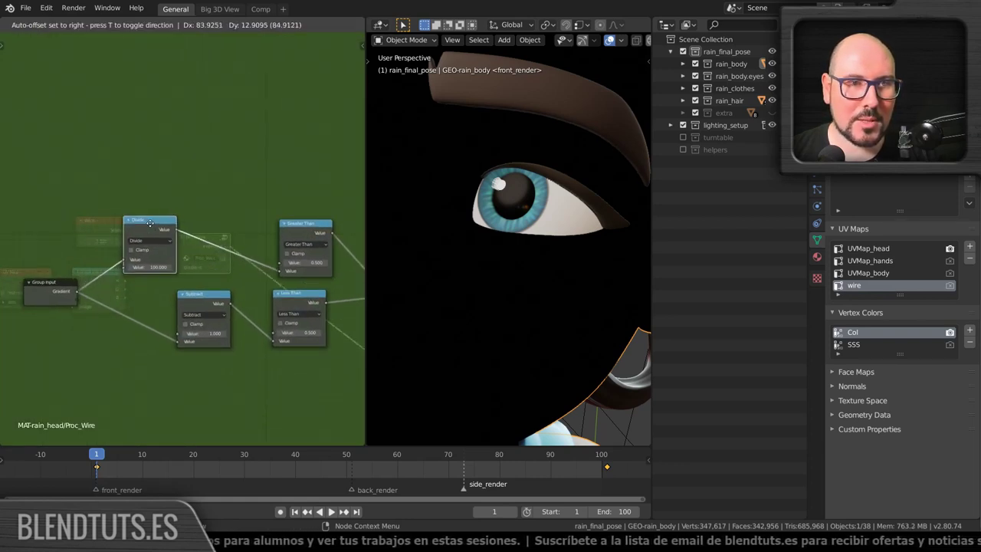
pyautogui.moveTo(207, 313); pyautogui.dragTo(199, 307, button='middle')
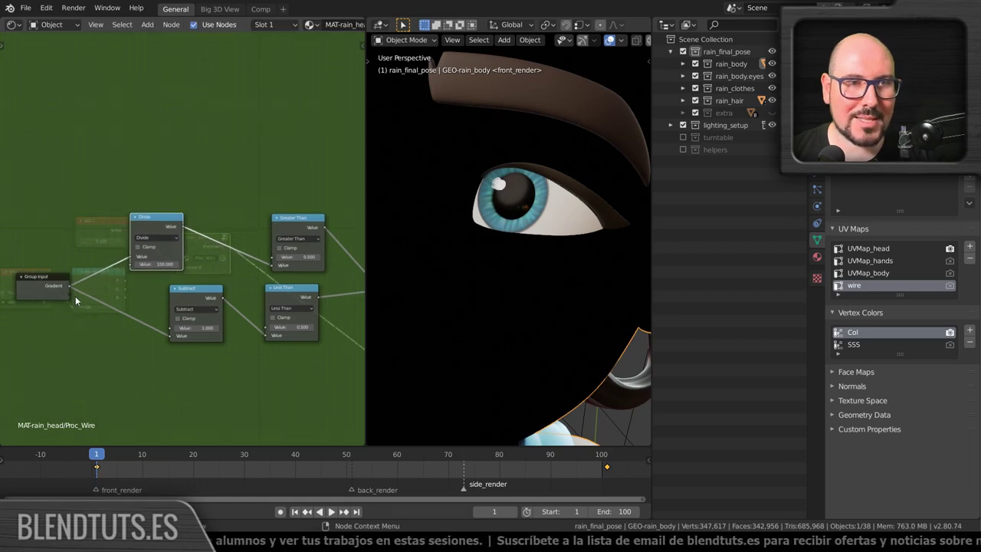
pyautogui.moveTo(69, 293); pyautogui.dragTo(271, 260)
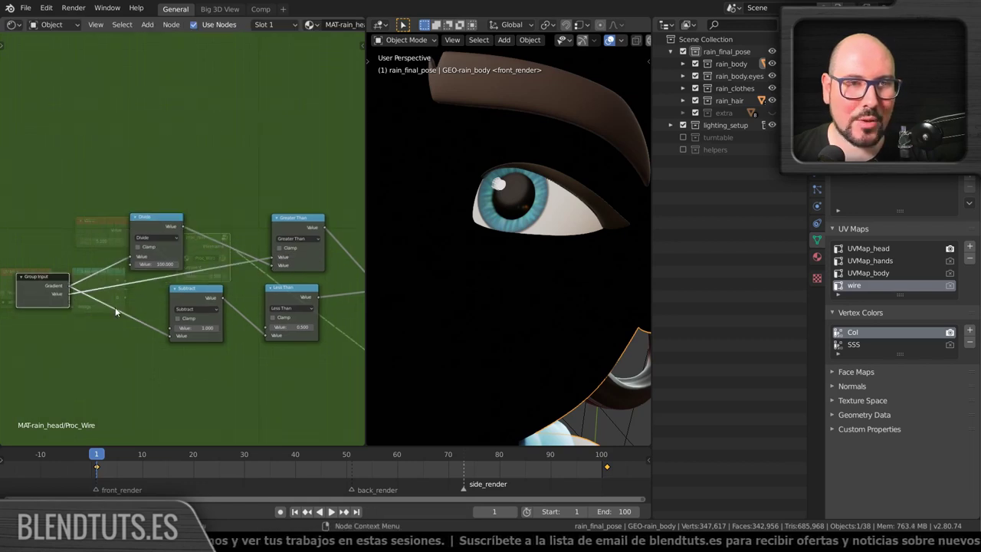
pyautogui.moveTo(69, 293); pyautogui.dragTo(268, 334)
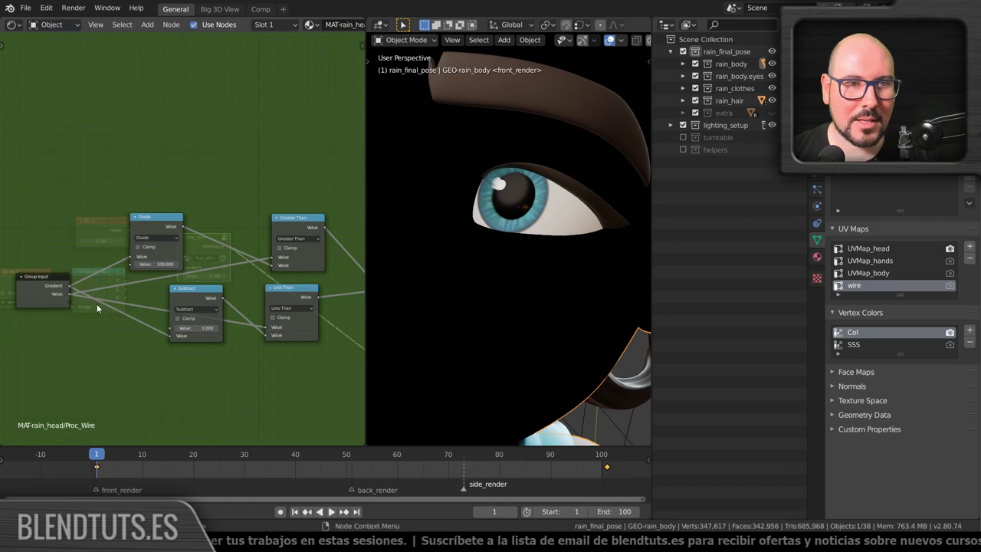
# Name the group inputs Gradient and Thickness, then return to the MAT-rain_head material.
pyautogui.click(39, 290)
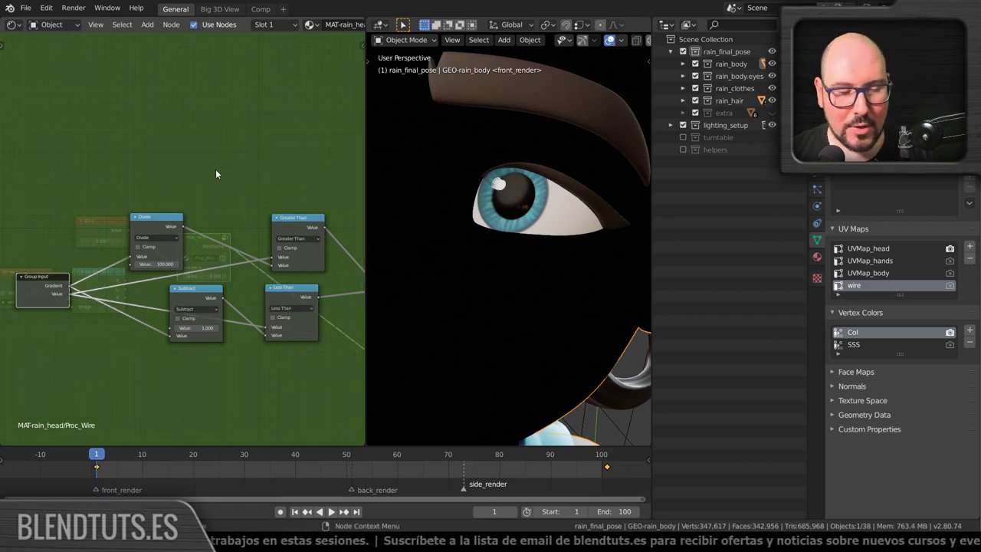
pyautogui.press('n')
pyautogui.click(262, 84)
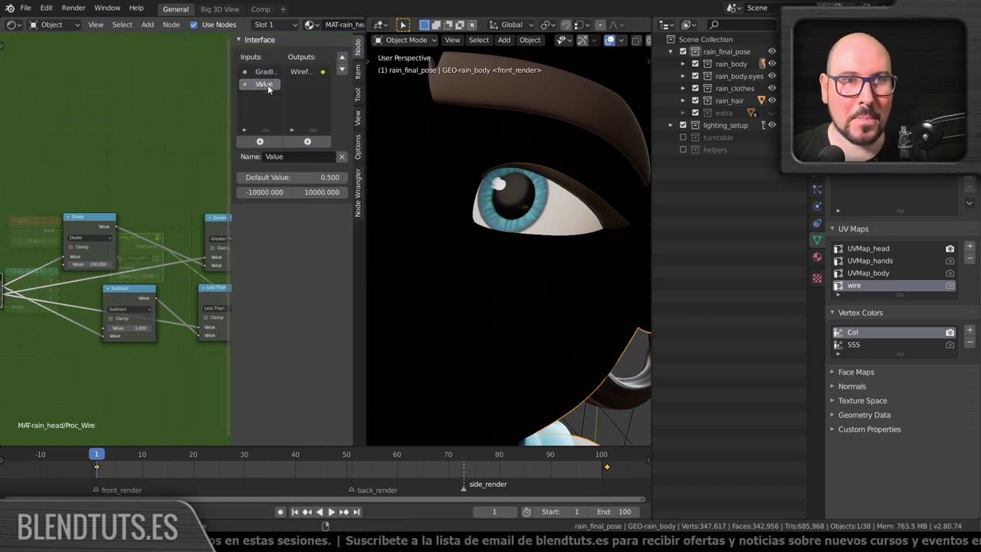
pyautogui.doubleClick(263, 84)
pyautogui.write('Gradi..')
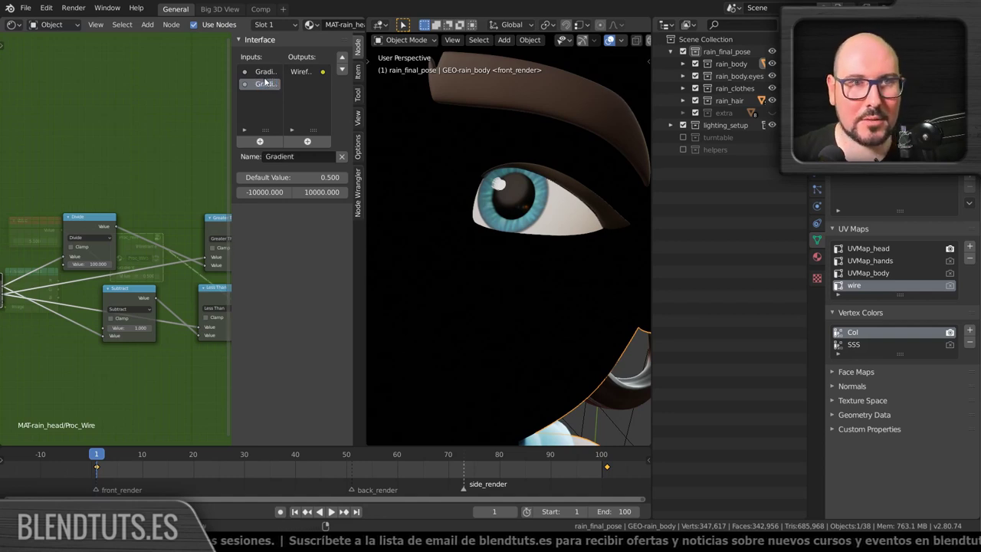
pyautogui.doubleClick(266, 71)
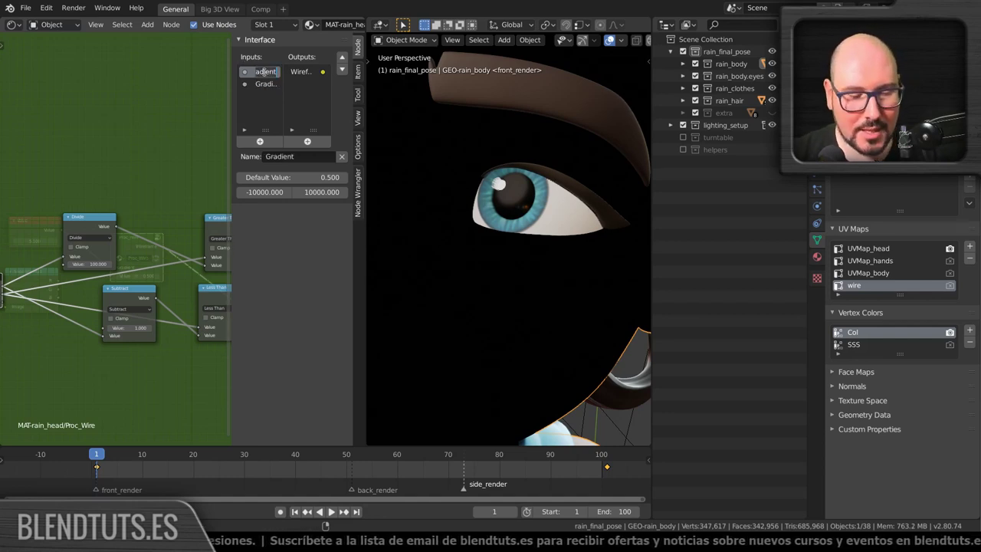
pyautogui.write('Thick')
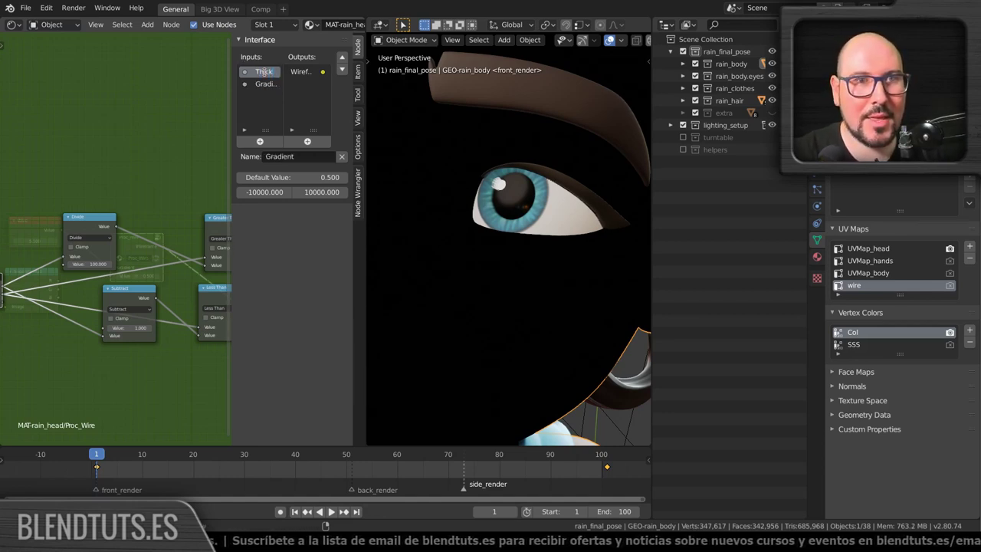
pyautogui.write('ness')
pyautogui.press('Return')
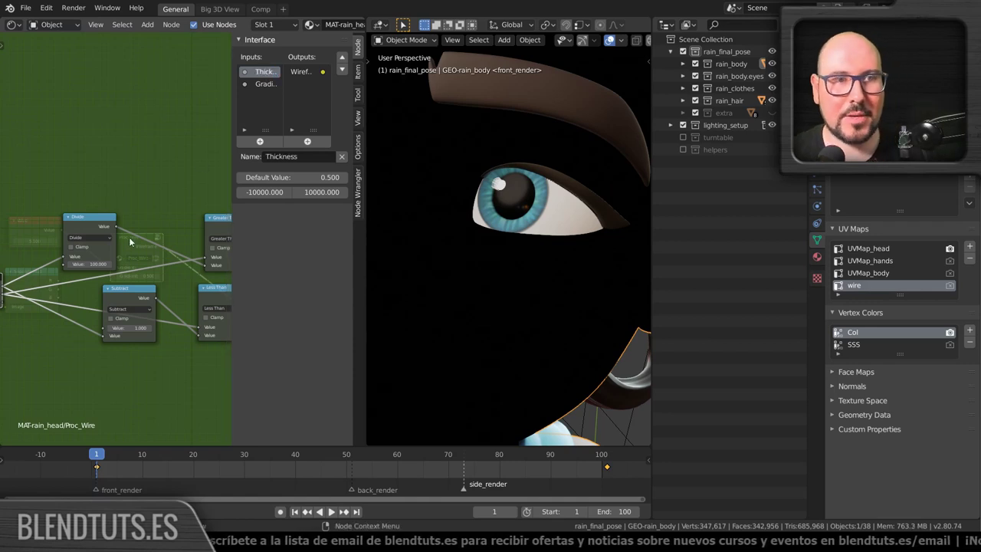
pyautogui.press('Tab')
# Delete the Value node and connect Separate RGB's R channel to Proc_Wire's Gradient.
pyautogui.click(28, 224)
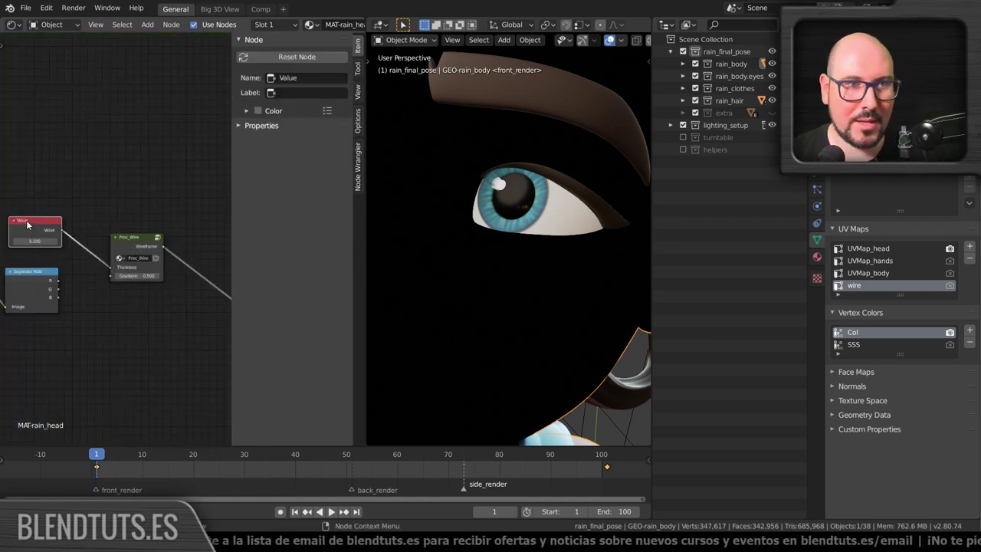
pyautogui.press('Delete')
pyautogui.scroll(3, 94, 258)
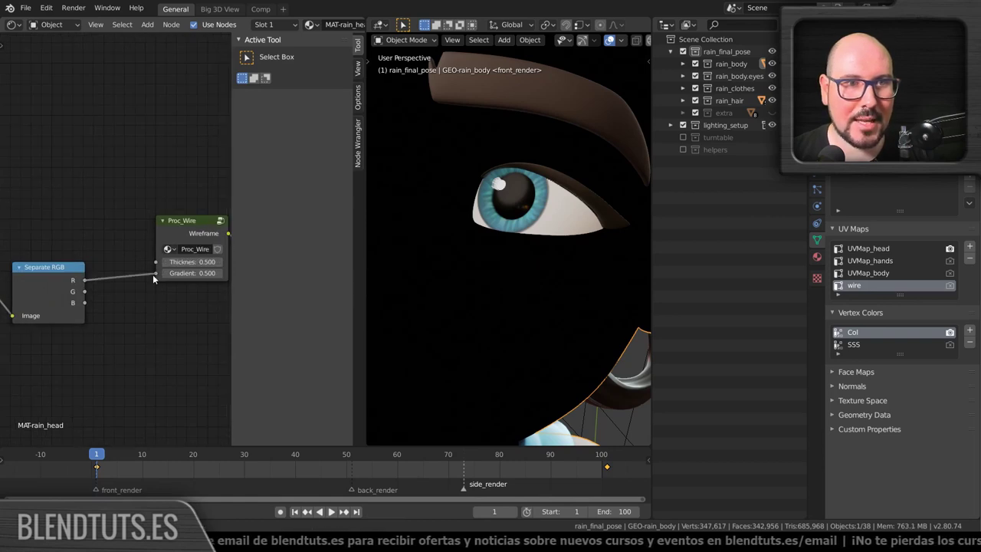
pyautogui.scroll(-3, 152, 279)
pyautogui.moveTo(87, 256); pyautogui.dragTo(129, 205, button='middle')
pyautogui.click(129, 200)
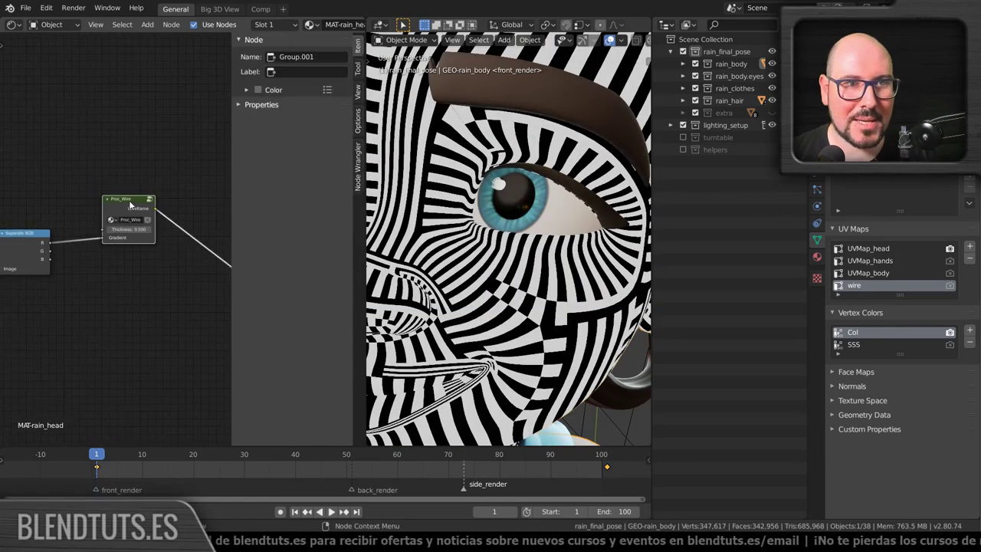
pyautogui.moveTo(128, 200); pyautogui.dragTo(109, 189)
# Duplicate Proc_Wire below the original and feed Separate RGB's G channel into the copy's Gradient.
pyautogui.hotkey('shift', 'd')
pyautogui.click(108, 261)
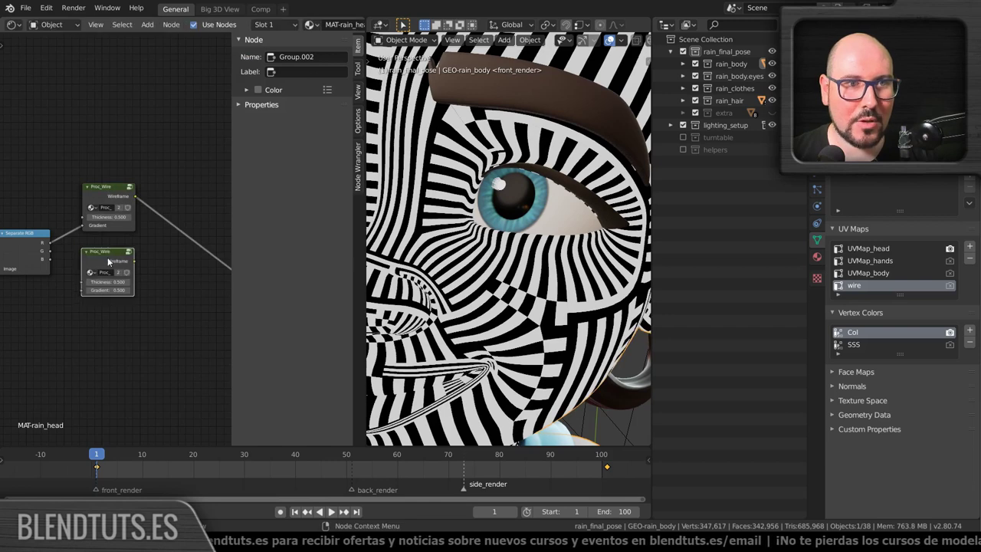
pyautogui.scroll(2, 108, 261)
pyautogui.scroll(2, 70, 258)
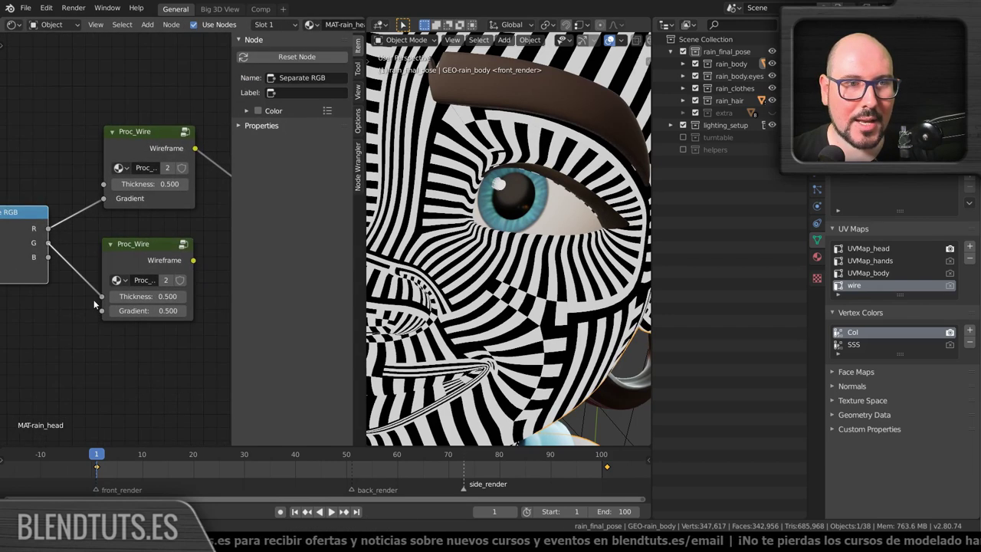
pyautogui.moveTo(48, 243); pyautogui.dragTo(106, 313)
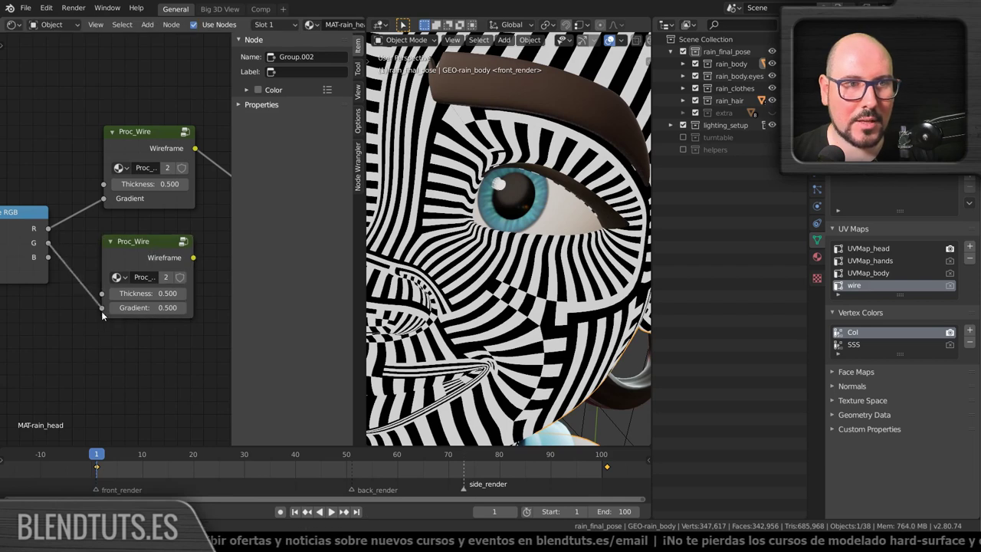
pyautogui.scroll(-1, 101, 311)
pyautogui.scroll(-2, 122, 299)
pyautogui.hotkey('shift', 'a')
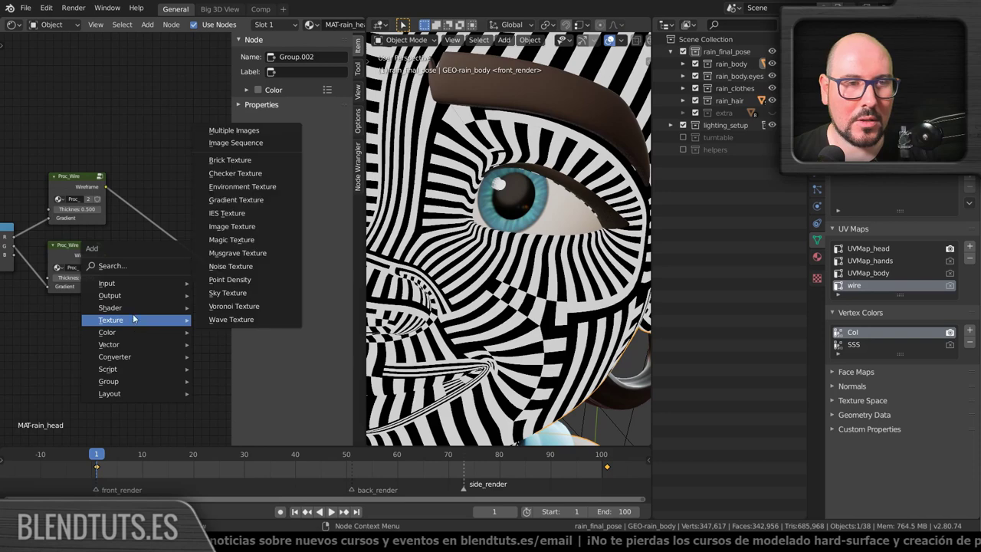
pyautogui.moveTo(107, 332)
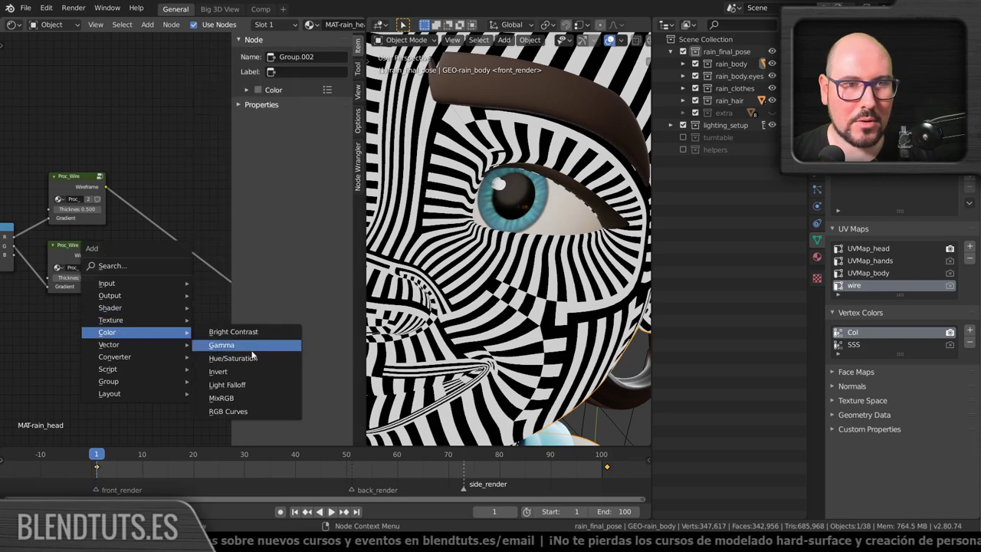
# Combine both Proc_Wire outputs in a MixRGB node set to Multiply.
pyautogui.click(229, 399)
pyautogui.click(157, 200)
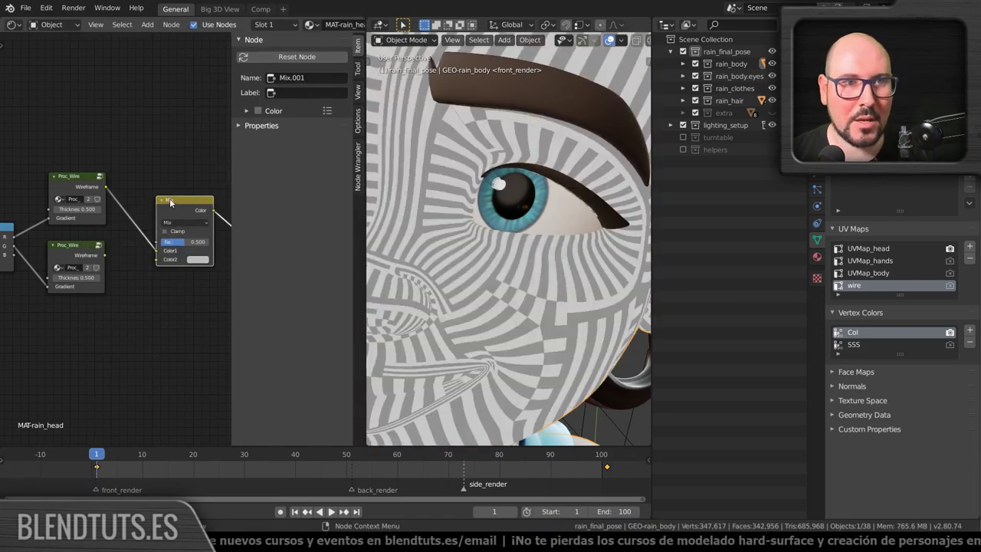
pyautogui.moveTo(106, 254); pyautogui.dragTo(144, 242)
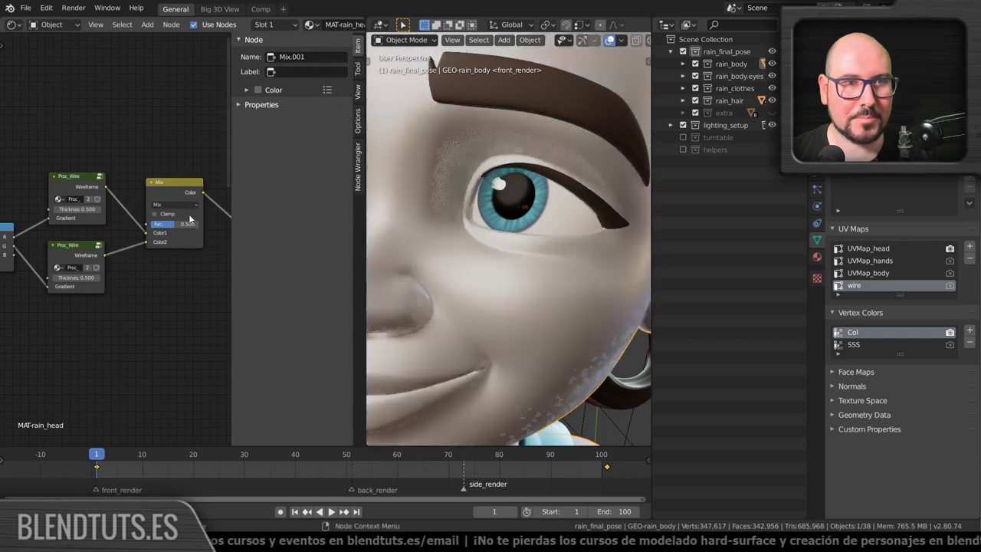
pyautogui.click(178, 186)
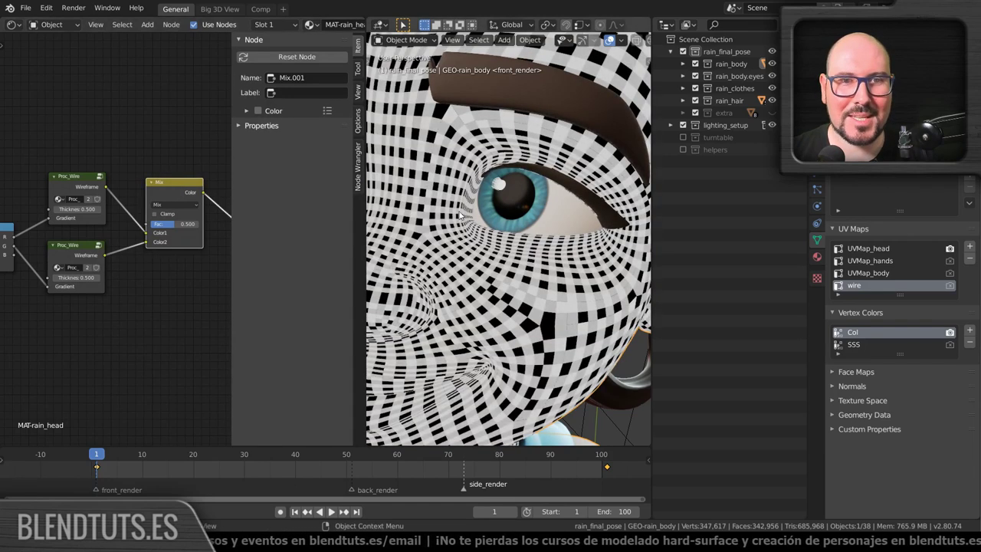
pyautogui.click(177, 204)
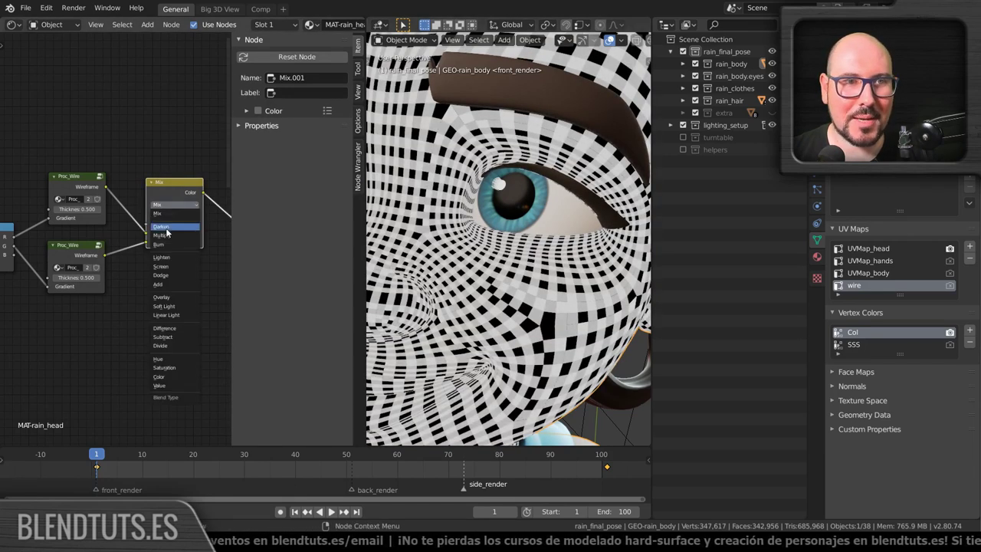
pyautogui.click(167, 237)
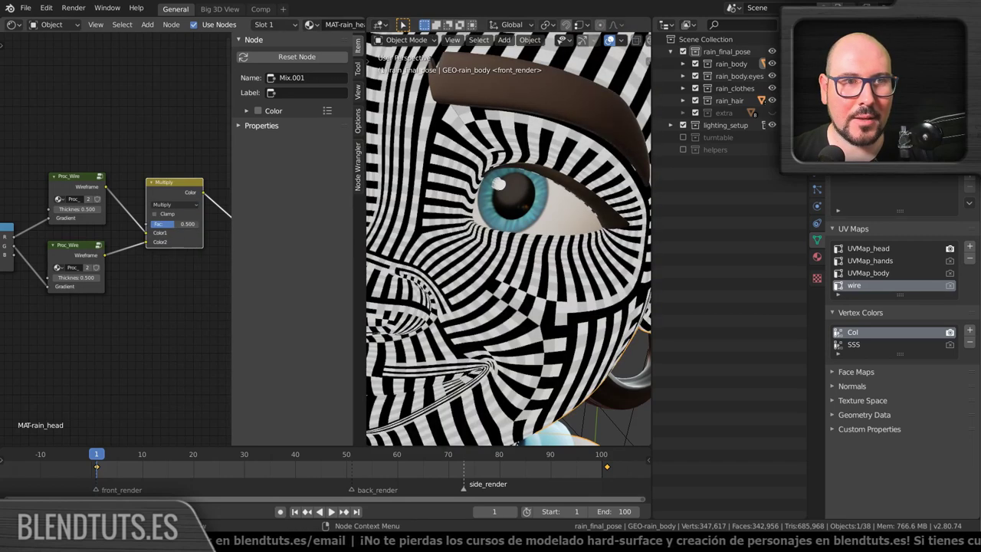
# Set the lower Proc_Wire's Thickness to 0.170.
pyautogui.scroll(2, 130, 289)
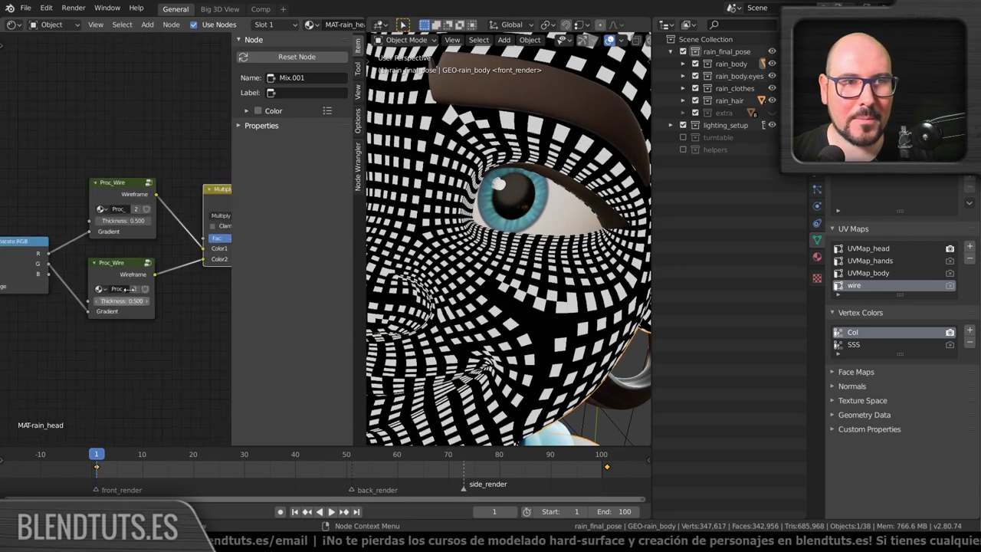
pyautogui.scroll(1, 128, 289)
pyautogui.moveTo(136, 318); pyautogui.dragTo(105, 317)
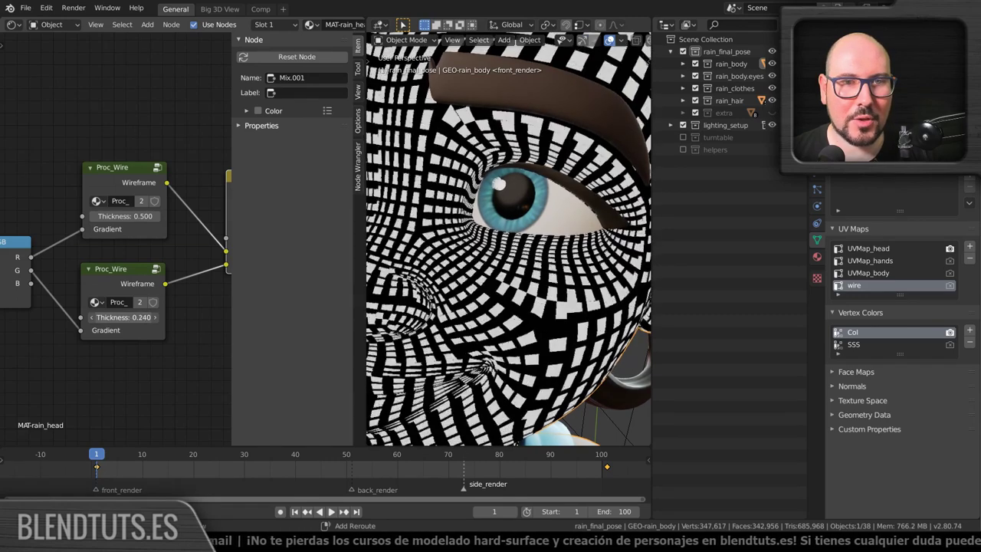
pyautogui.press('Escape')
pyautogui.scroll(-2, 214, 219)
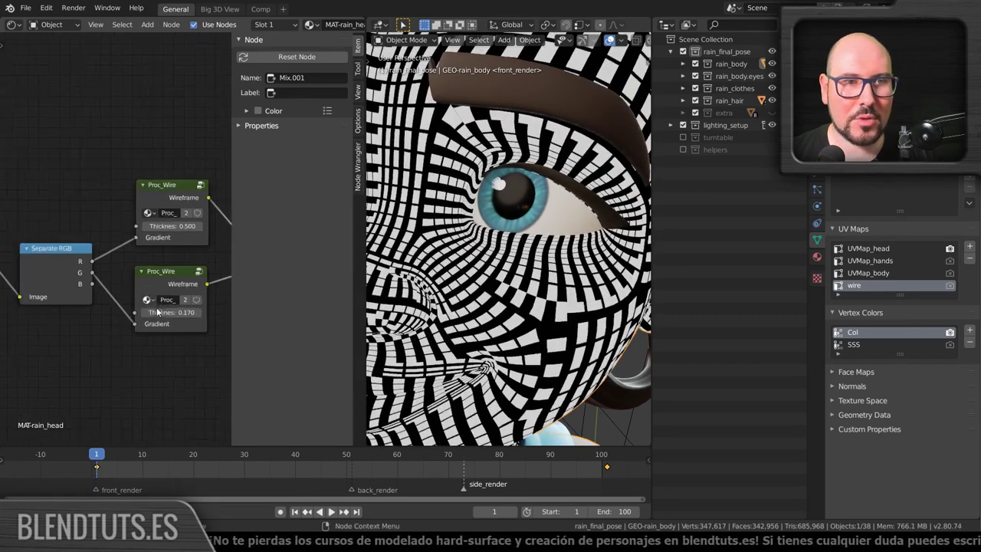
pyautogui.scroll(-2, 213, 219)
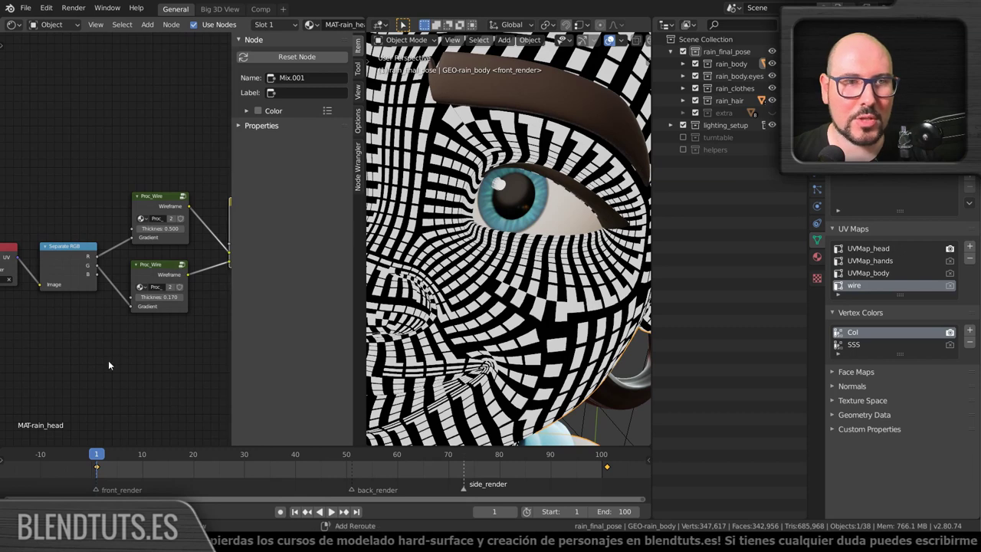
pyautogui.hotkey('shift', 'a')
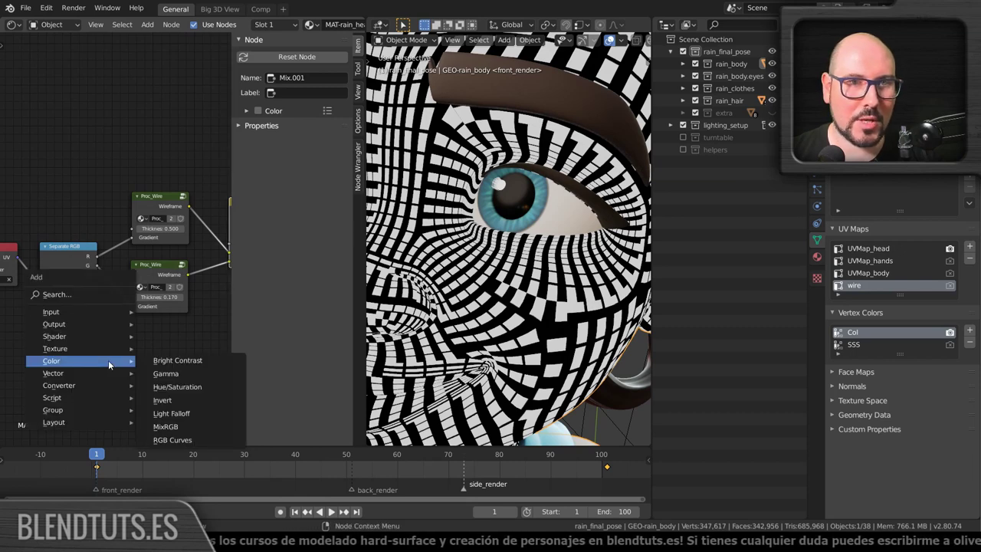
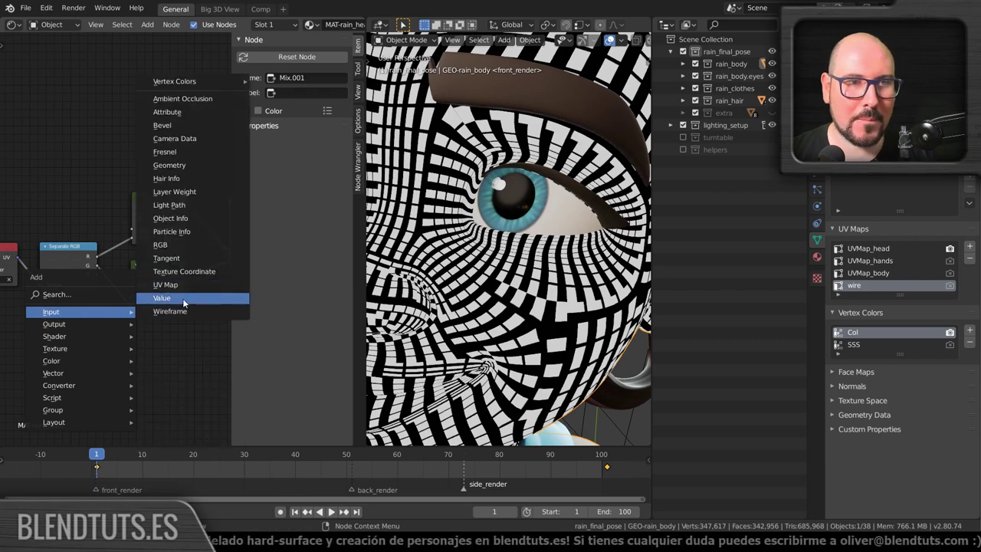
# Add a Value node feeding both Proc_Wire Thickness inputs and set it to 0.060.
pyautogui.click(184, 300)
pyautogui.click(80, 201)
pyautogui.moveTo(98, 198)
pyautogui.mouseDown()
pyautogui.moveTo(131, 230)
pyautogui.moveTo(139, 223)
pyautogui.mouseUp()
pyautogui.scroll(2, 109, 207)
pyautogui.moveTo(85, 180); pyautogui.dragTo(138, 332)
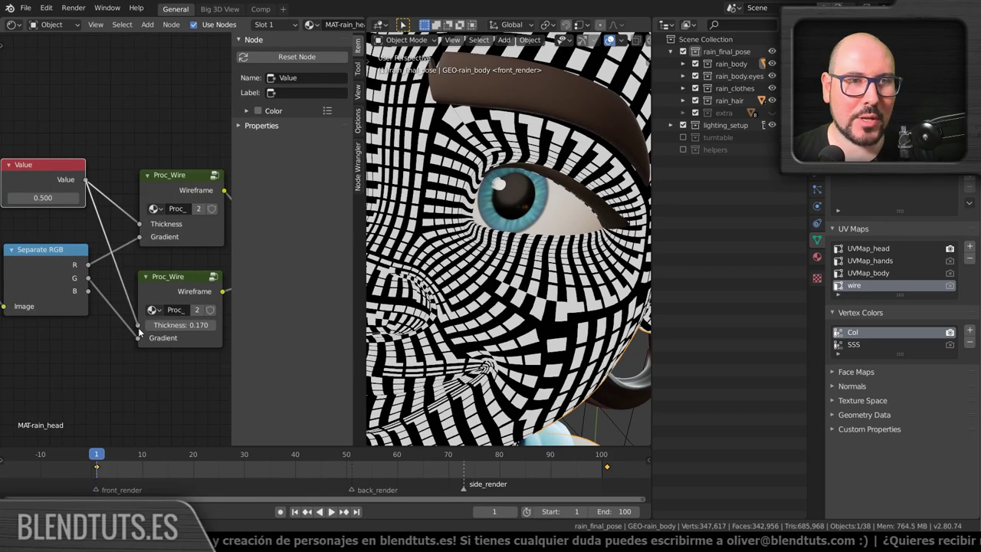
pyautogui.moveTo(78, 228); pyautogui.dragTo(121, 269, button='middle')
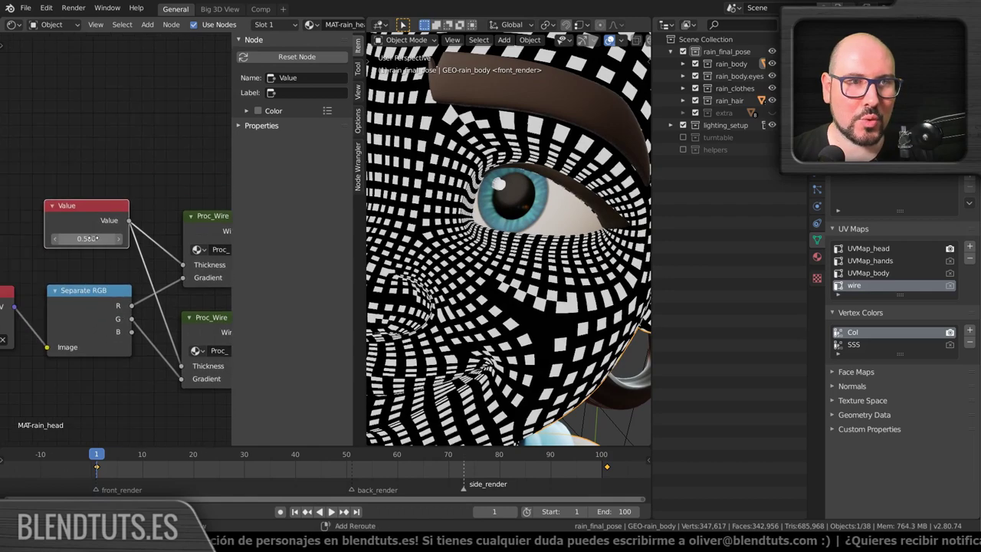
pyautogui.moveTo(91, 238)
pyautogui.mouseDown()
pyautogui.moveTo(46, 239)
pyautogui.moveTo(91, 238)
pyautogui.moveTo(77, 238)
pyautogui.mouseUp()
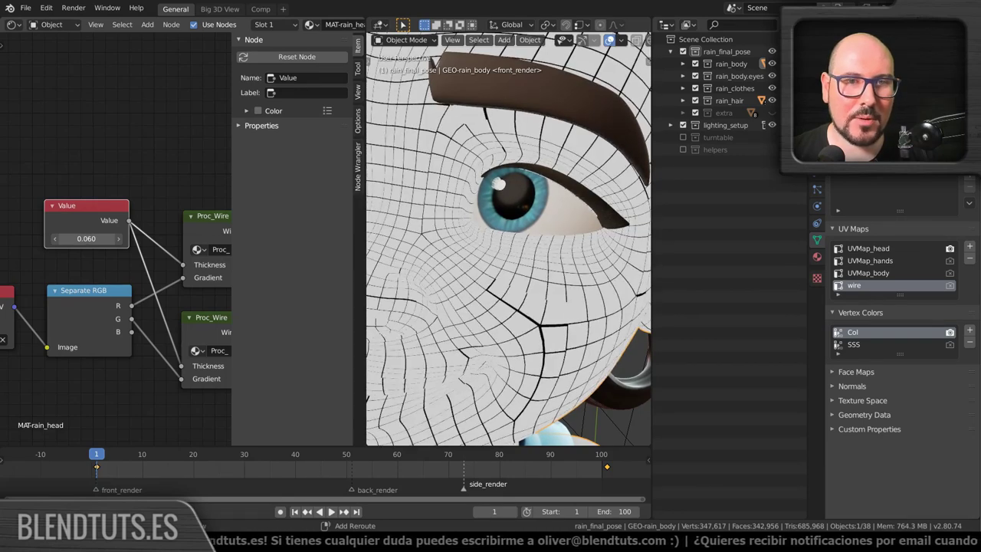
# Orbit and zoom the viewport to check the thin wire lines on the side of the head.
pyautogui.scroll(-3, 111, 248)
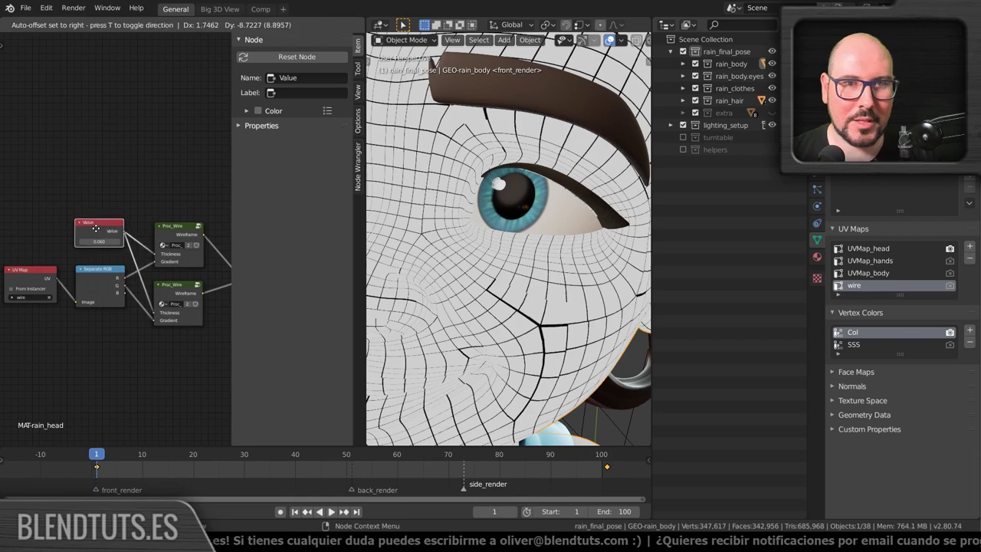
pyautogui.scroll(-5, 523, 291)
pyautogui.scroll(5, 523, 291)
pyautogui.moveTo(523, 291)
pyautogui.mouseDown(button='middle')
pyautogui.moveTo(582, 290)
pyautogui.moveTo(495, 298)
pyautogui.moveTo(529, 287)
pyautogui.moveTo(536, 261)
pyautogui.moveTo(552, 259)
pyautogui.moveTo(528, 257)
pyautogui.mouseUp(button='middle')
pyautogui.scroll(-3, 548, 281)
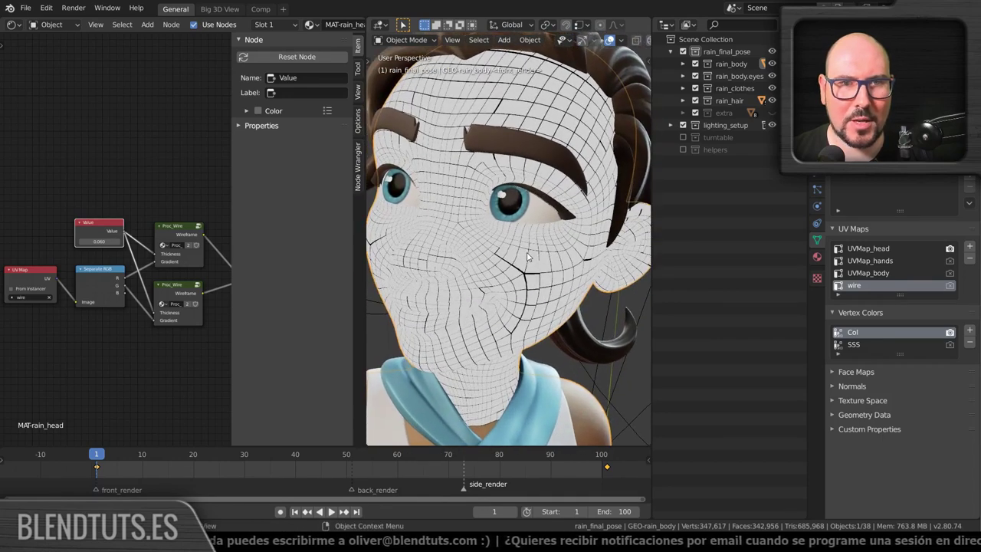
# Enter the Proc_Wire node group and frame its comparison nodes.
pyautogui.click(171, 228)
pyautogui.press('Tab')
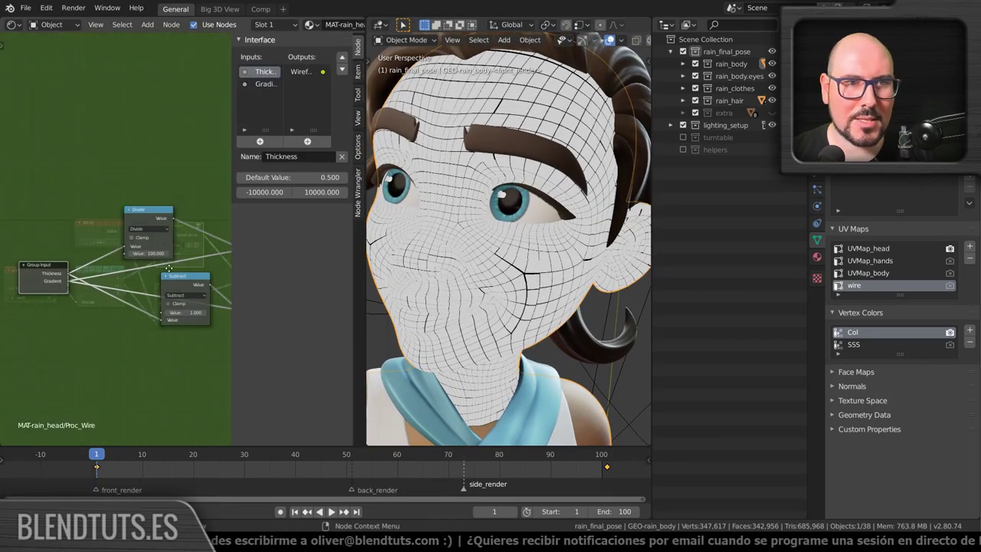
pyautogui.scroll(1, 169, 266)
pyautogui.scroll(1, 146, 267)
pyautogui.scroll(2, 124, 267)
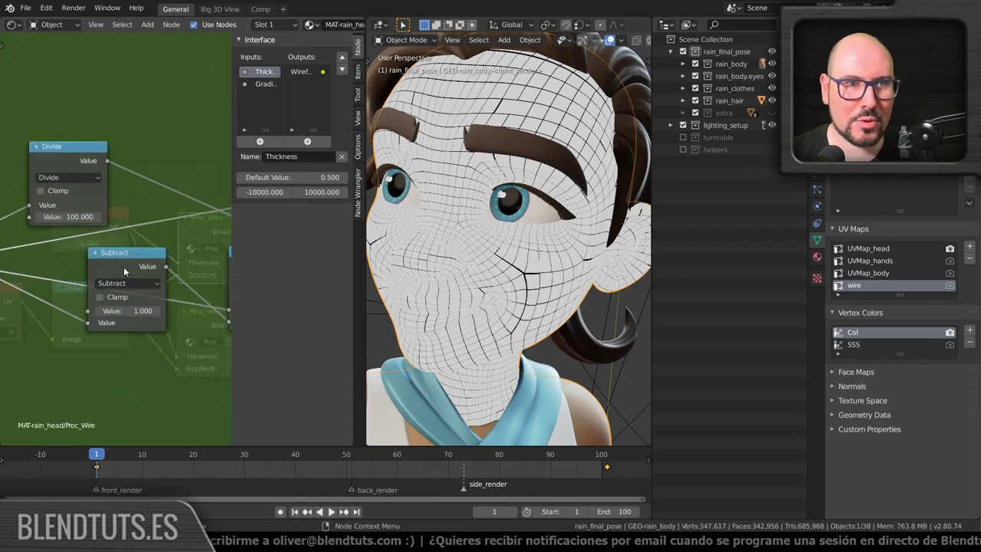
pyautogui.scroll(-2, 124, 267)
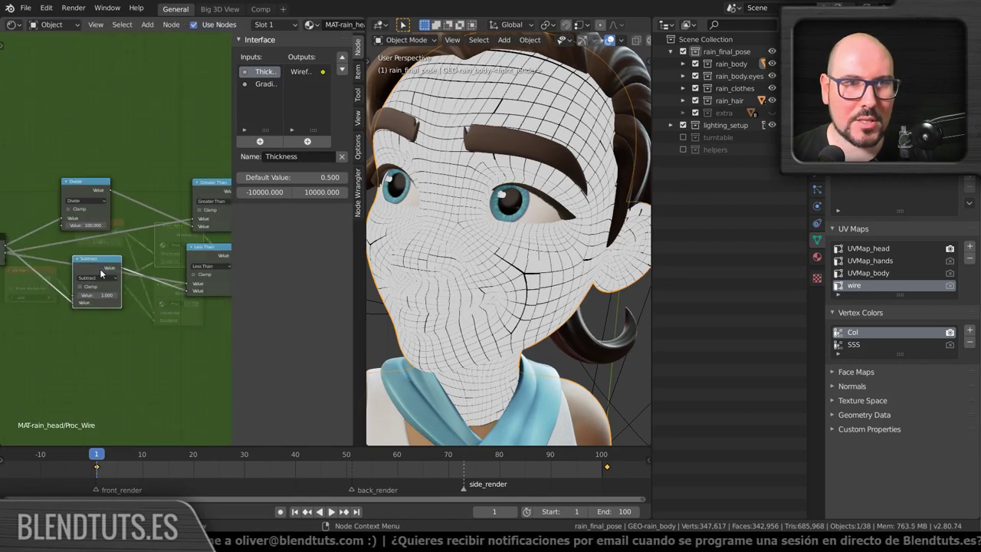
pyautogui.moveTo(172, 268); pyautogui.dragTo(129, 276, button='middle')
pyautogui.scroll(3, 131, 275)
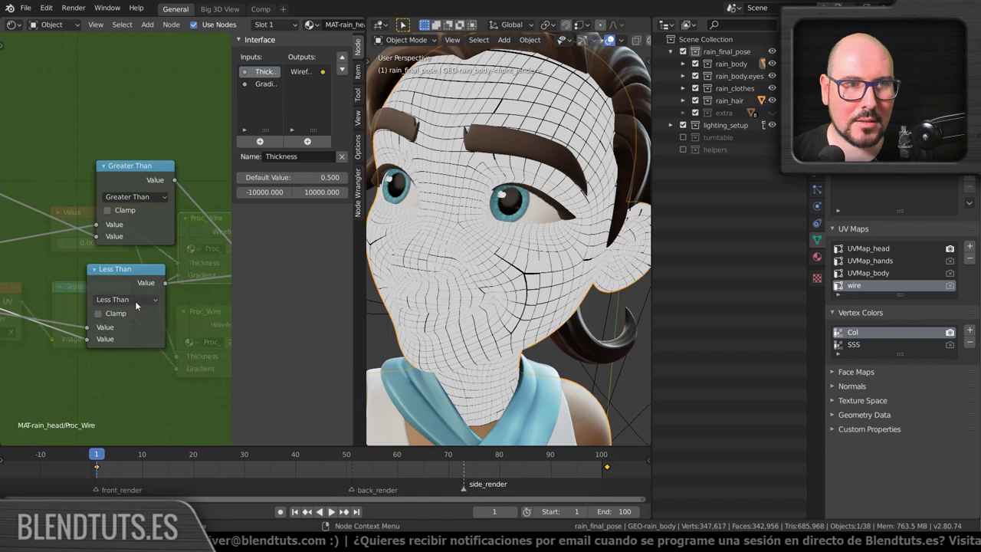
# Switch the Less Than comparison to Greater Than and reposition both comparison nodes.
pyautogui.click(135, 300)
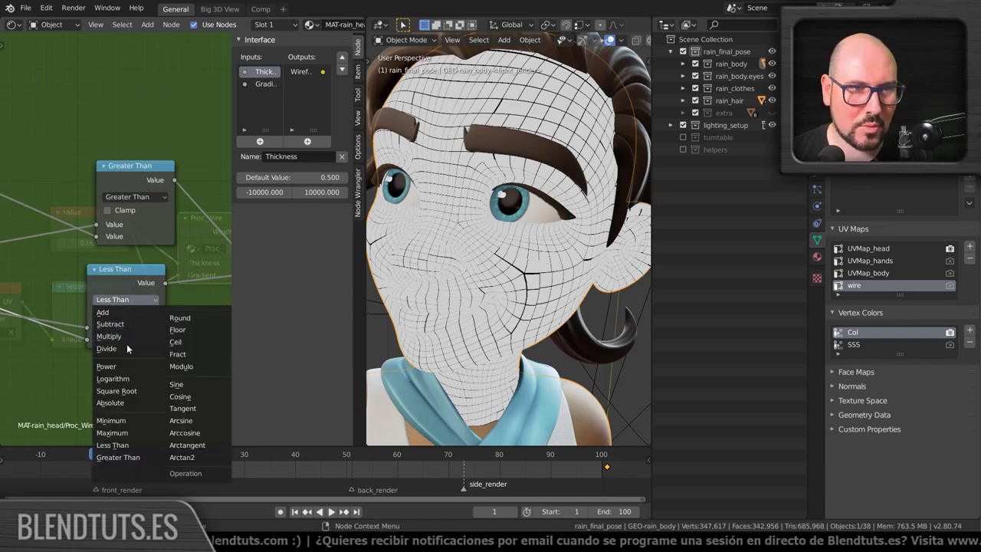
pyautogui.click(124, 458)
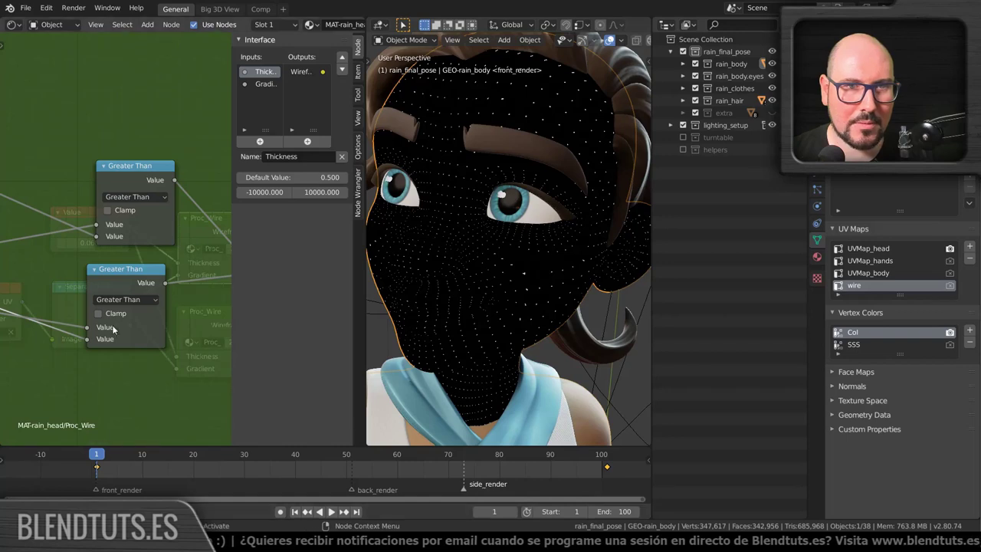
pyautogui.moveTo(155, 303); pyautogui.dragTo(93, 319, button='middle')
pyautogui.press('g')
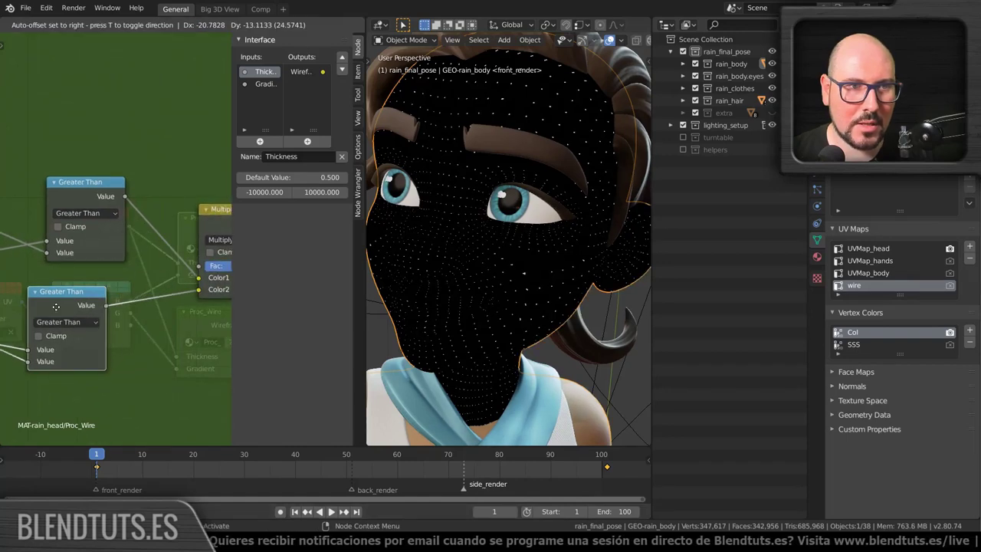
pyautogui.click(123, 309)
pyautogui.press('g')
pyautogui.click(85, 311)
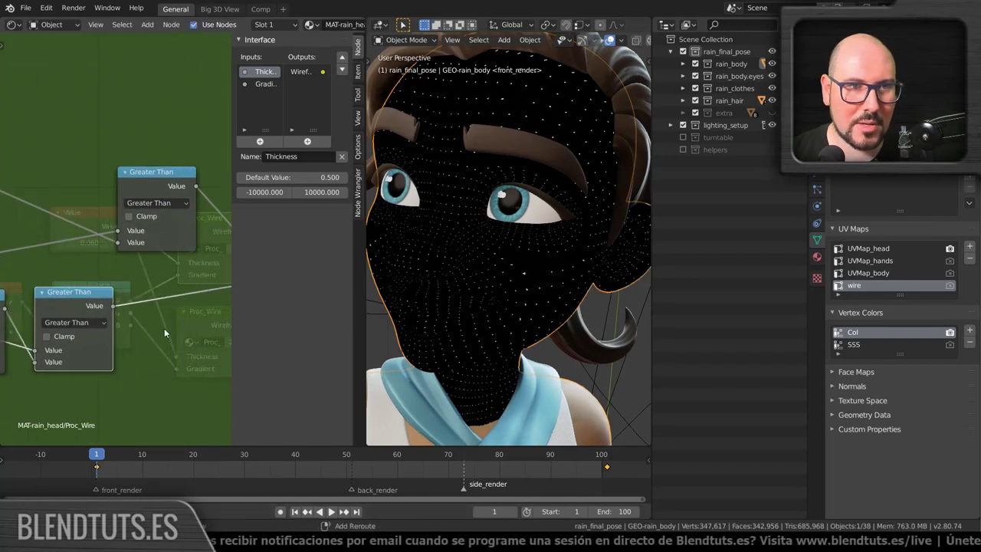
# Insert an Invert node before the Multiply node and shift the Subtract node down.
pyautogui.hotkey('shift', 'a')
pyautogui.moveTo(107, 377)
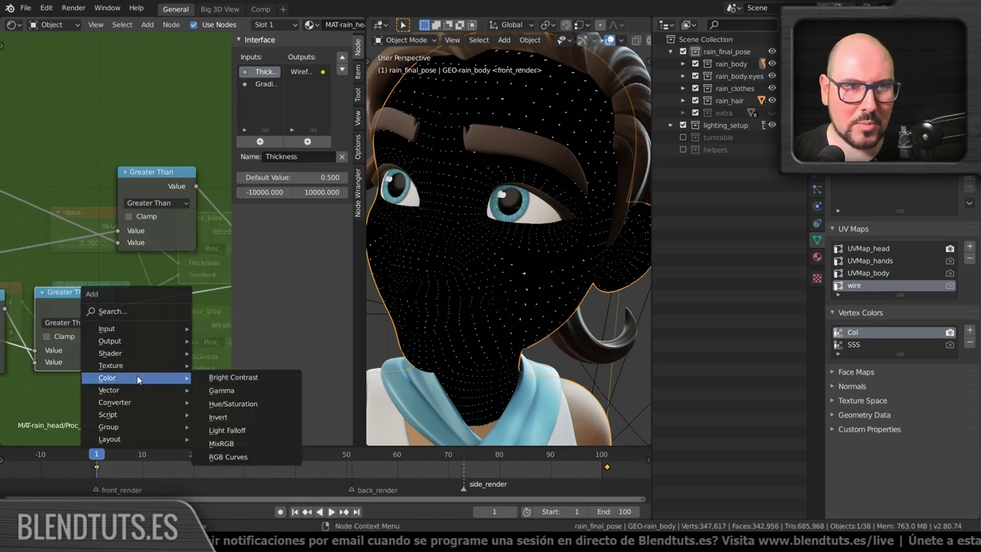
pyautogui.click(243, 422)
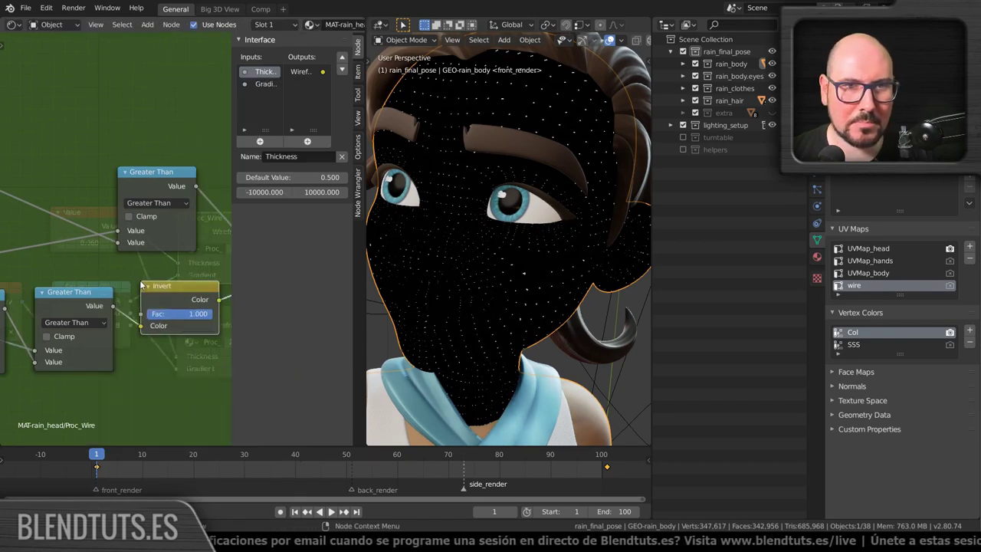
pyautogui.click(184, 306)
pyautogui.moveTo(177, 309); pyautogui.dragTo(78, 323, button='middle')
pyautogui.scroll(-2, 79, 323)
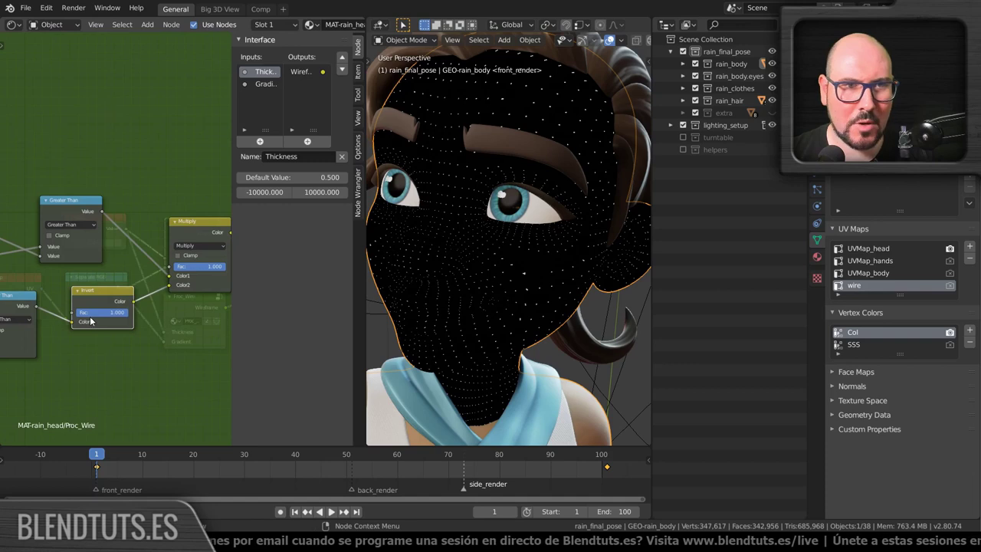
pyautogui.moveTo(100, 304)
pyautogui.mouseDown(button='middle')
pyautogui.moveTo(65, 317)
pyautogui.moveTo(131, 310)
pyautogui.mouseUp(button='middle')
pyautogui.moveTo(83, 306); pyautogui.dragTo(106, 322)
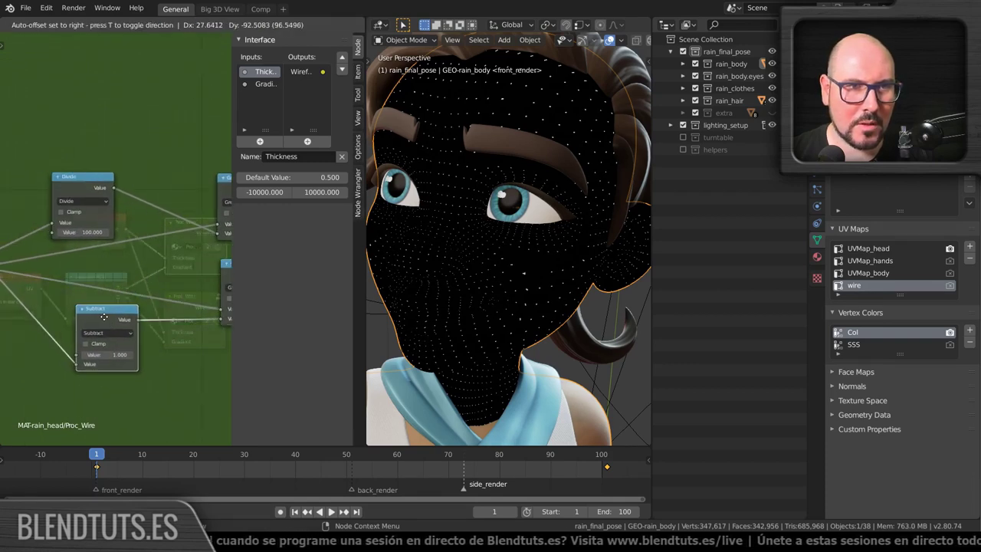
# Set the lower comparison node back to Less Than.
pyautogui.scroll(2, 106, 322)
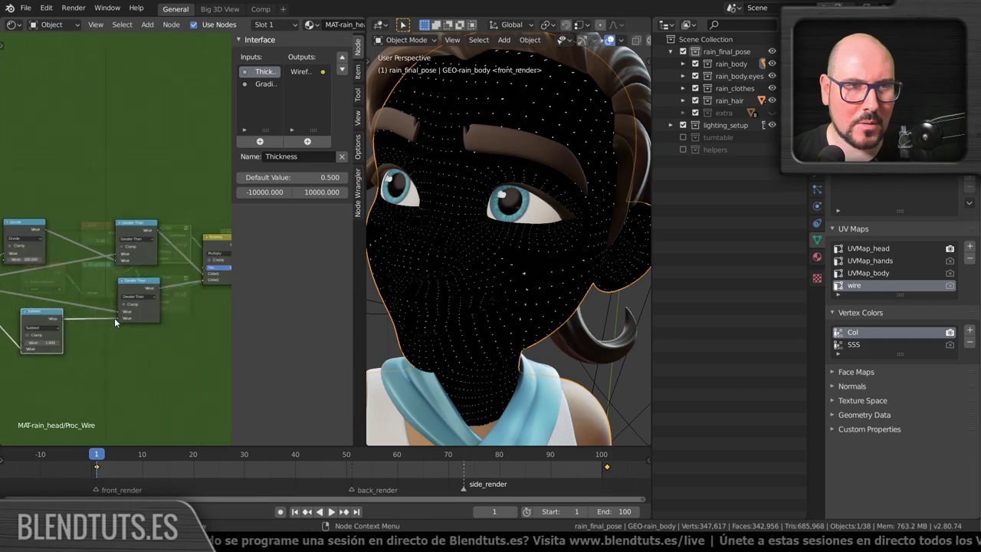
pyautogui.moveTo(106, 322); pyautogui.dragTo(158, 333, button='middle')
pyautogui.click(156, 332)
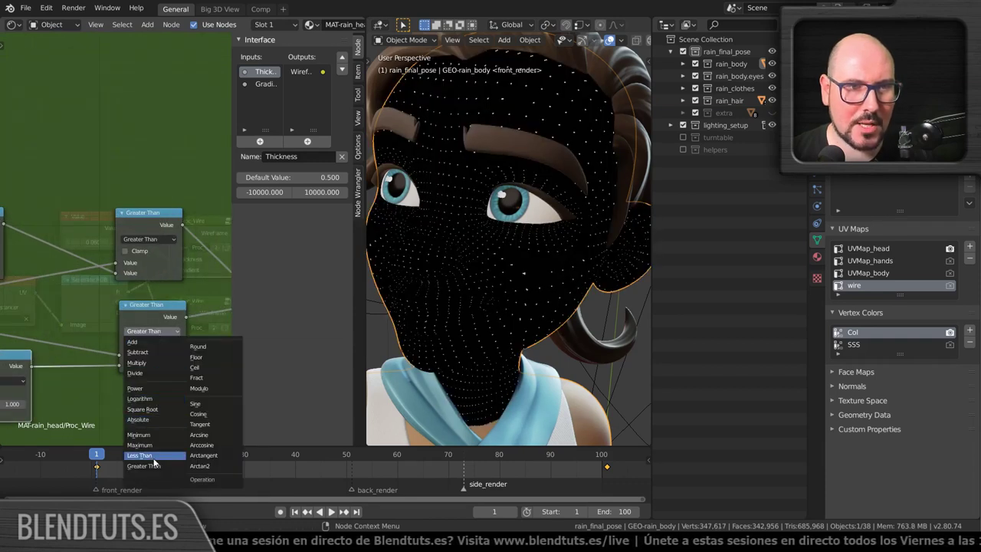
pyautogui.click(154, 460)
pyautogui.moveTo(162, 337)
pyautogui.mouseDown(button='middle')
pyautogui.moveTo(131, 336)
pyautogui.moveTo(198, 360)
pyautogui.moveTo(9, 376)
pyautogui.mouseUp(button='middle')
pyautogui.scroll(-3, 131, 335)
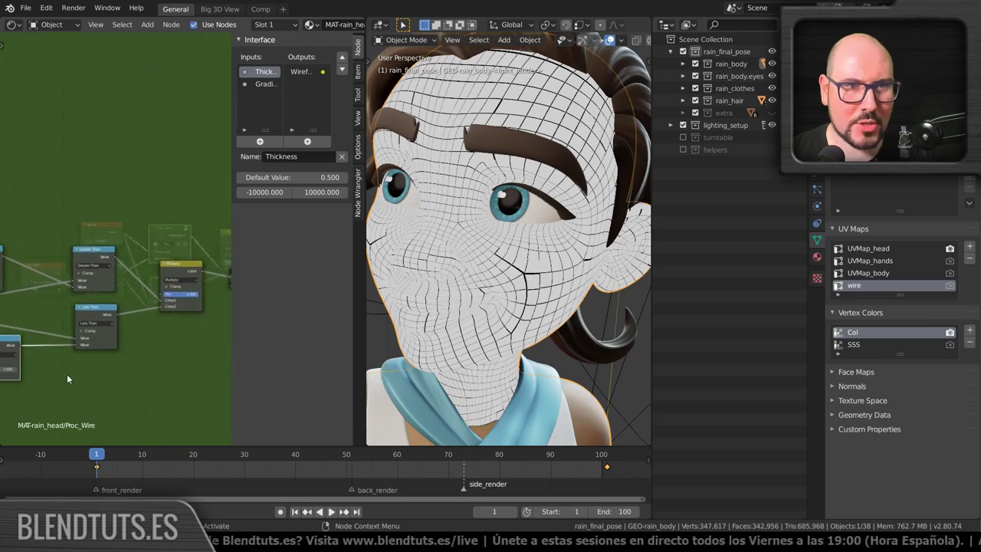
# Return to the material tree and preview the Separate RGB R output on the head.
pyautogui.press('Tab')
pyautogui.scroll(1, 191, 241)
pyautogui.scroll(1, 188, 242)
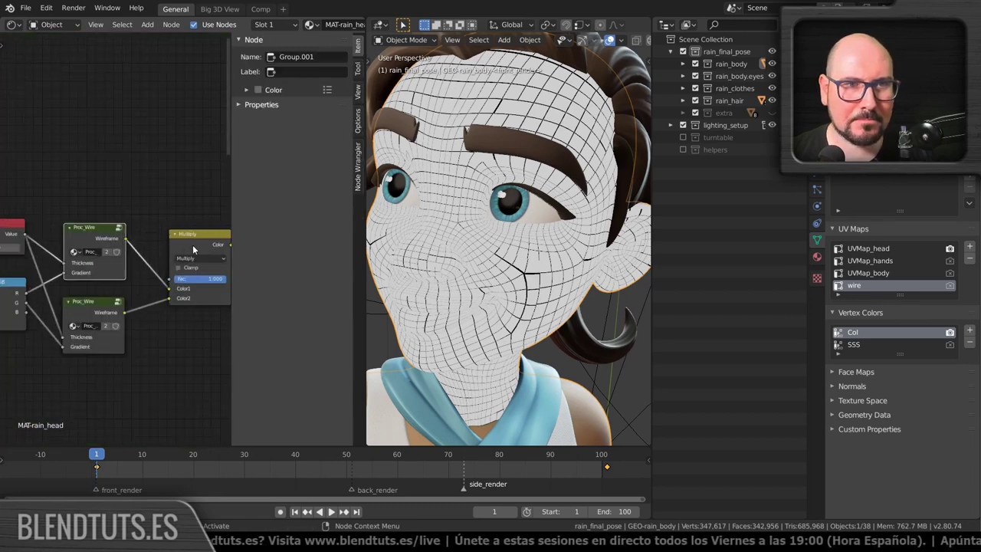
pyautogui.click(182, 243)
pyautogui.moveTo(150, 300)
pyautogui.mouseDown(button='middle')
pyautogui.moveTo(152, 286)
pyautogui.moveTo(104, 292)
pyautogui.mouseUp(button='middle')
pyautogui.keyDown('ctrl'); pyautogui.keyDown('shift'); pyautogui.click(112, 279); pyautogui.keyUp('shift'); pyautogui.keyUp('ctrl')
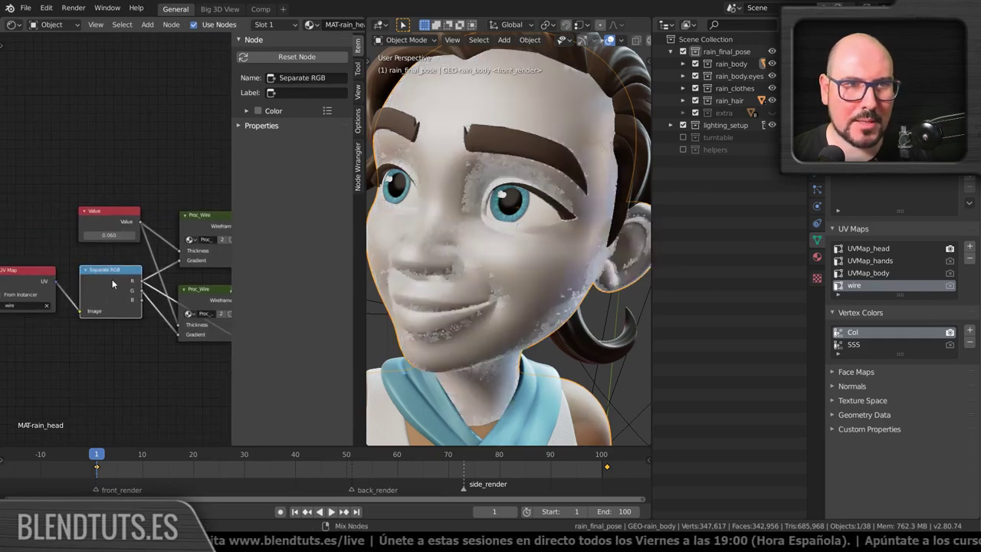
# Preview the Proc_Wire output and orbit closer to inspect the dark wire lines.
pyautogui.scroll(3, 536, 306)
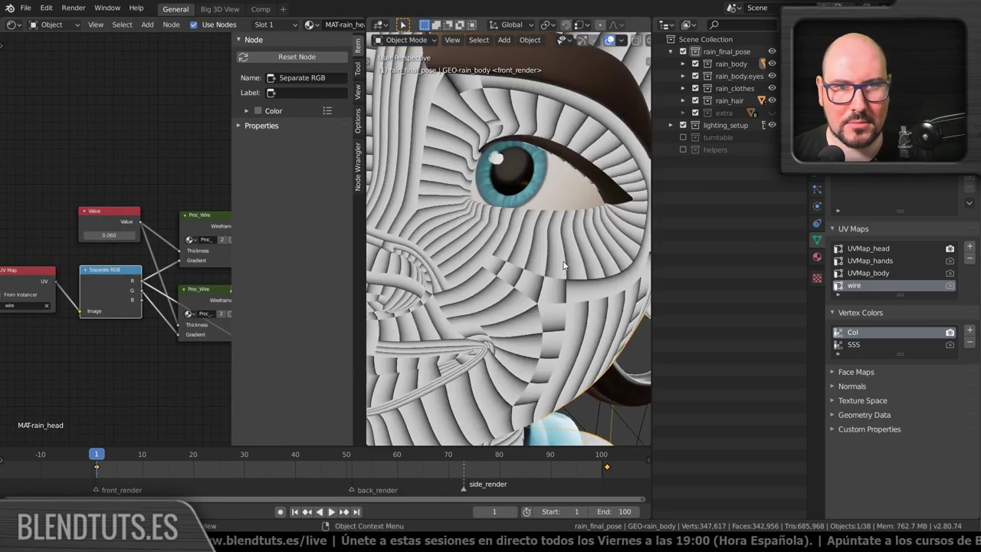
pyautogui.scroll(3, 556, 315)
pyautogui.scroll(2, 552, 334)
pyautogui.keyDown('ctrl'); pyautogui.scroll(2, 552, 329); pyautogui.keyUp('ctrl')
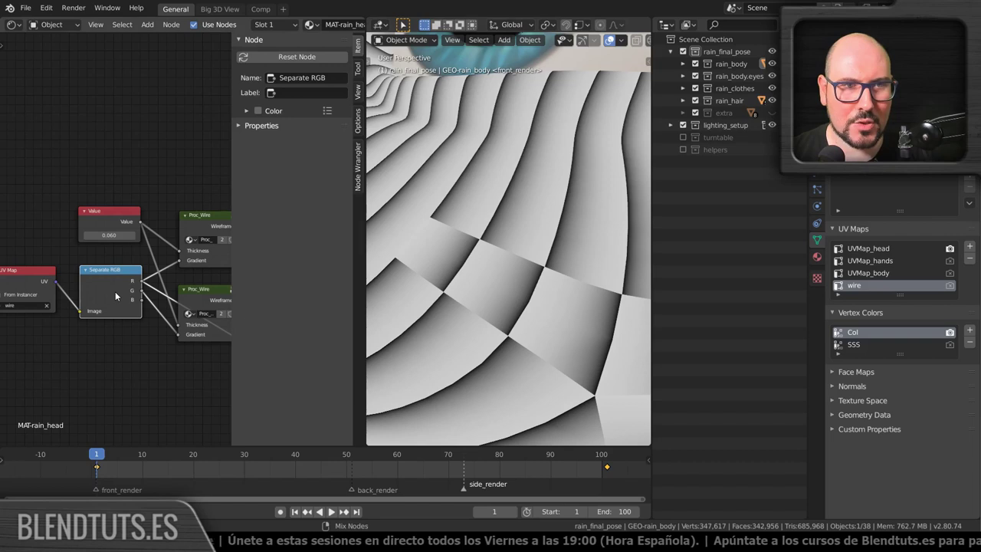
pyautogui.moveTo(115, 291); pyautogui.dragTo(34, 290, button='middle')
pyautogui.keyDown('ctrl'); pyautogui.keyDown('shift'); pyautogui.click(134, 223); pyautogui.keyUp('shift'); pyautogui.keyUp('ctrl')
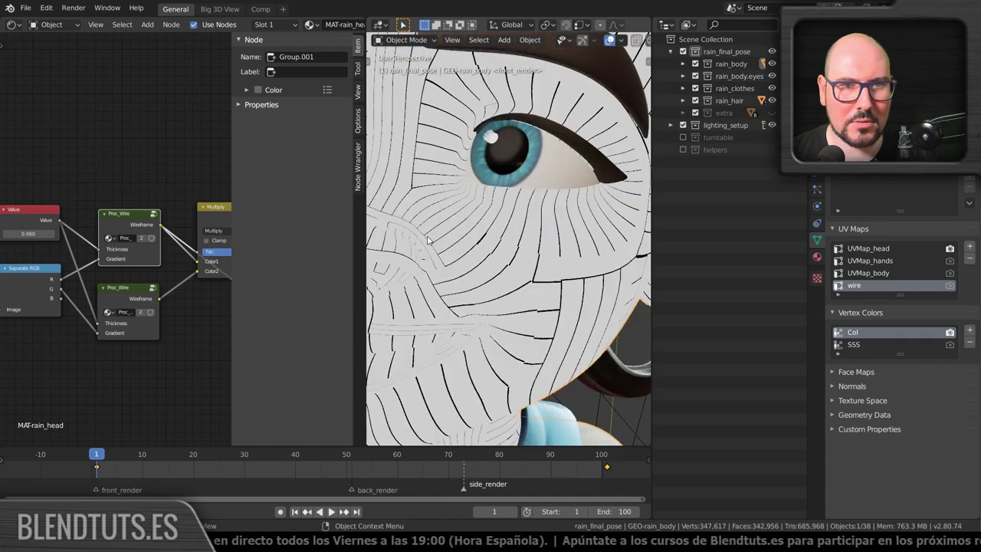
pyautogui.moveTo(427, 240)
pyautogui.mouseDown(button='middle')
pyautogui.moveTo(451, 293)
pyautogui.moveTo(456, 268)
pyautogui.mouseUp(button='middle')
pyautogui.moveTo(192, 272); pyautogui.dragTo(149, 276, button='middle')
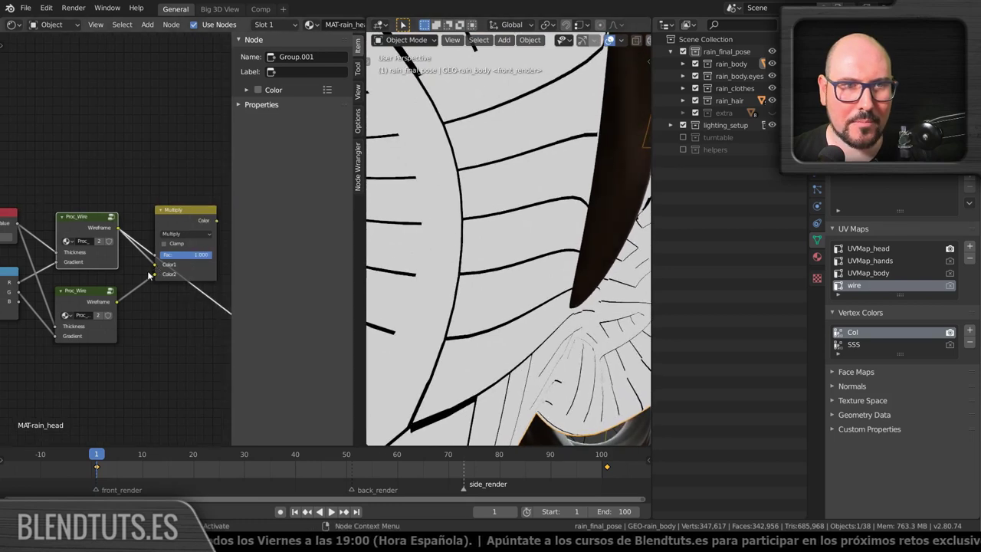
pyautogui.scroll(-1, 124, 285)
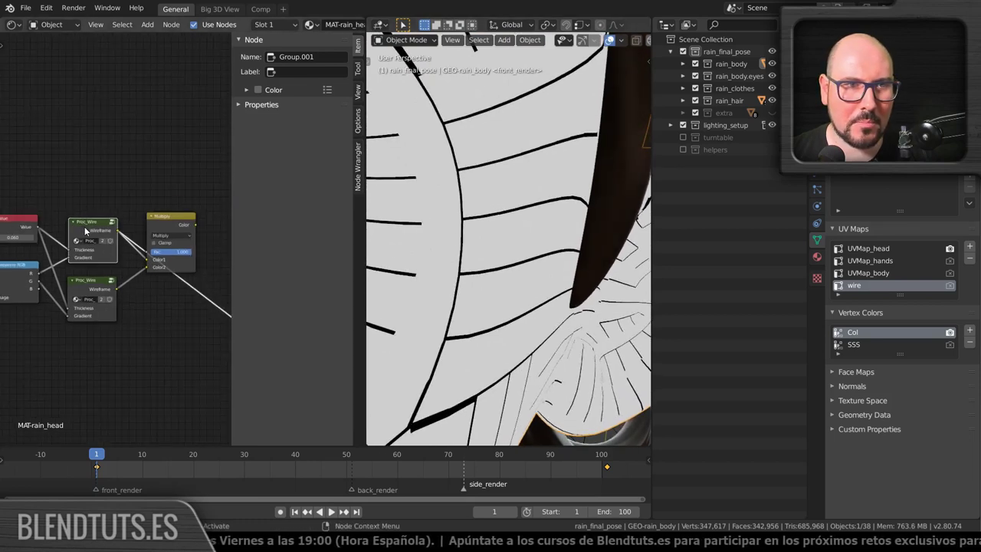
# Move the wire nodes to a new spot in the material tree.
pyautogui.moveTo(86, 231); pyautogui.dragTo(138, 254, button='middle')
pyautogui.moveTo(144, 250); pyautogui.dragTo(146, 246)
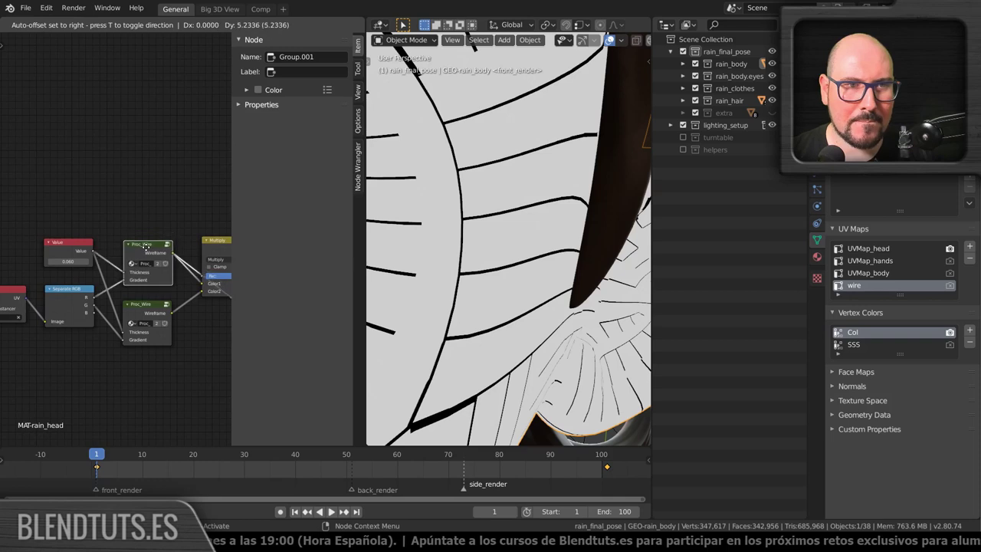
pyautogui.moveTo(97, 172); pyautogui.dragTo(131, 256, button='middle')
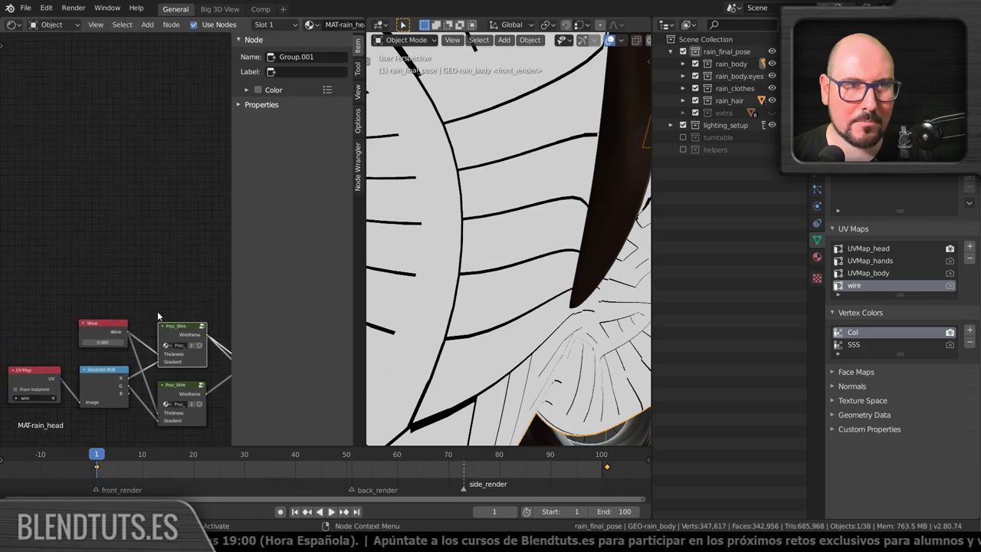
# Box-select the nodes inside the Proc_Wire group, then return to the head material.
pyautogui.press('Tab')
pyautogui.scroll(-1, 92, 310)
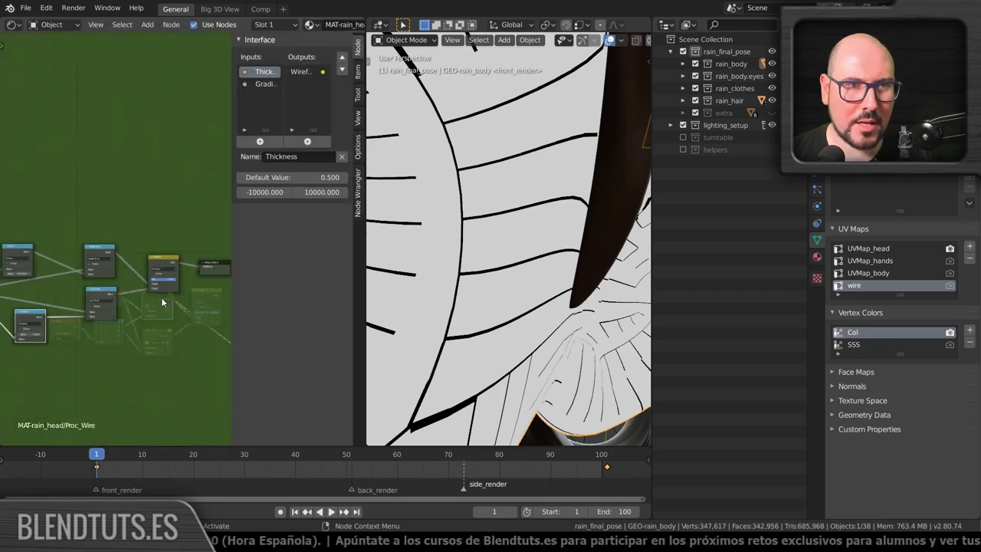
pyautogui.scroll(-1, 92, 309)
pyautogui.scroll(-1, 93, 309)
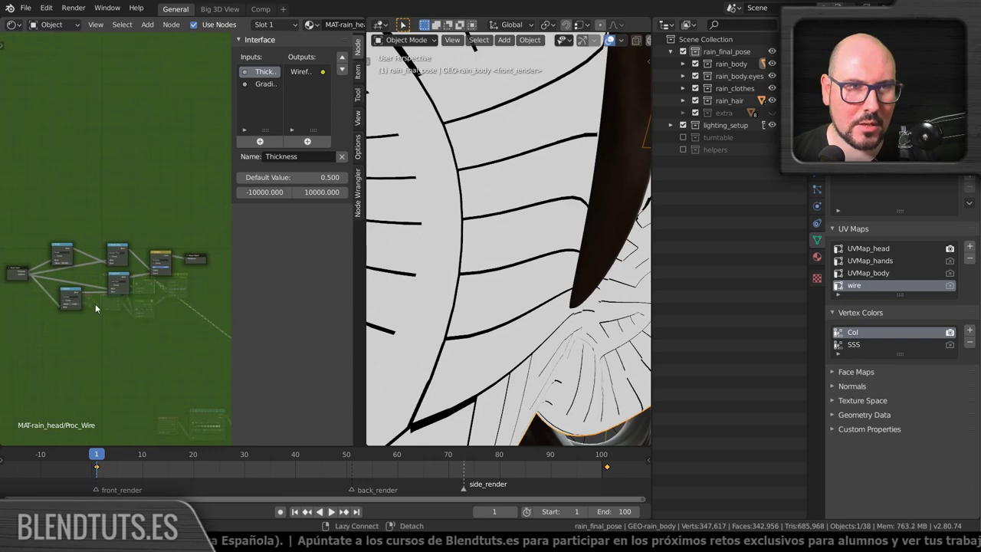
pyautogui.press('b')
pyautogui.moveTo(36, 217); pyautogui.dragTo(177, 357)
pyautogui.press('Tab')
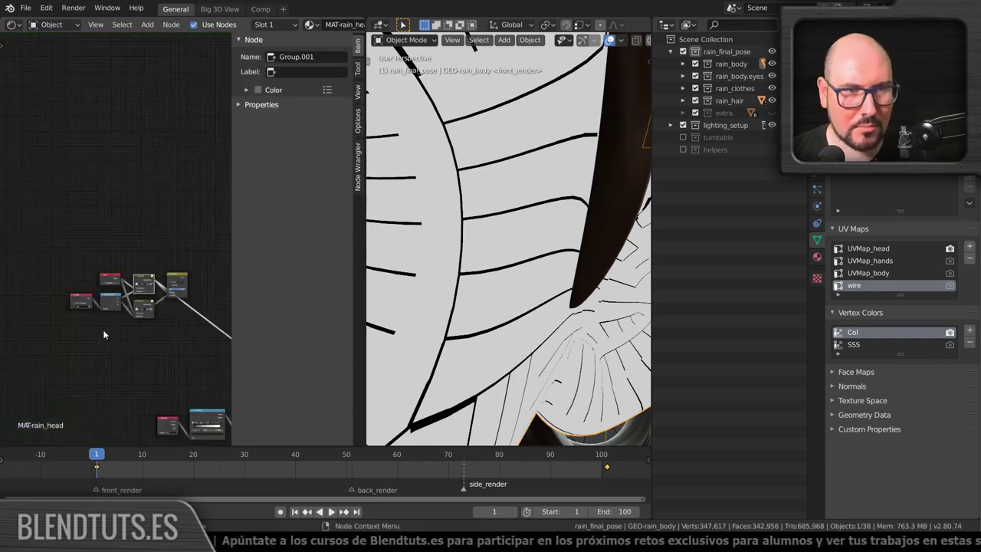
# Move the Group node aside in the MAT-rain_head tree.
pyautogui.scroll(1, 102, 329)
pyautogui.scroll(2, 149, 259)
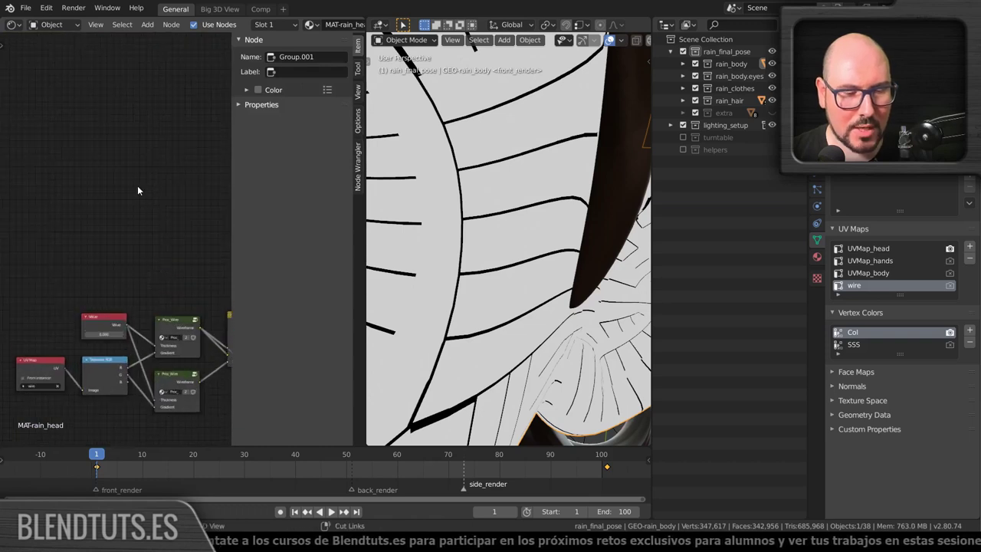
pyautogui.scroll(-2, 179, 327)
pyautogui.press('g')
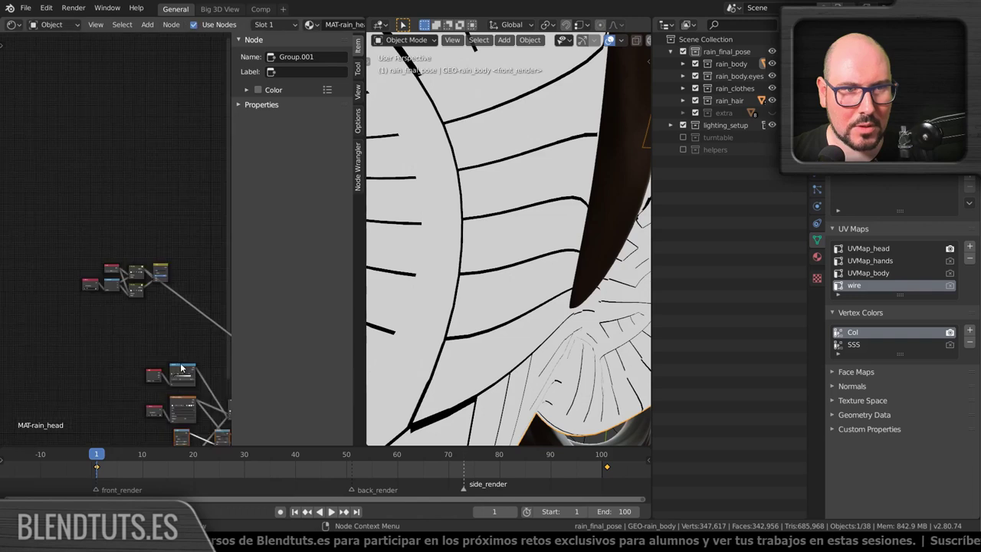
pyautogui.scroll(-2, 178, 360)
pyautogui.scroll(-1, 178, 345)
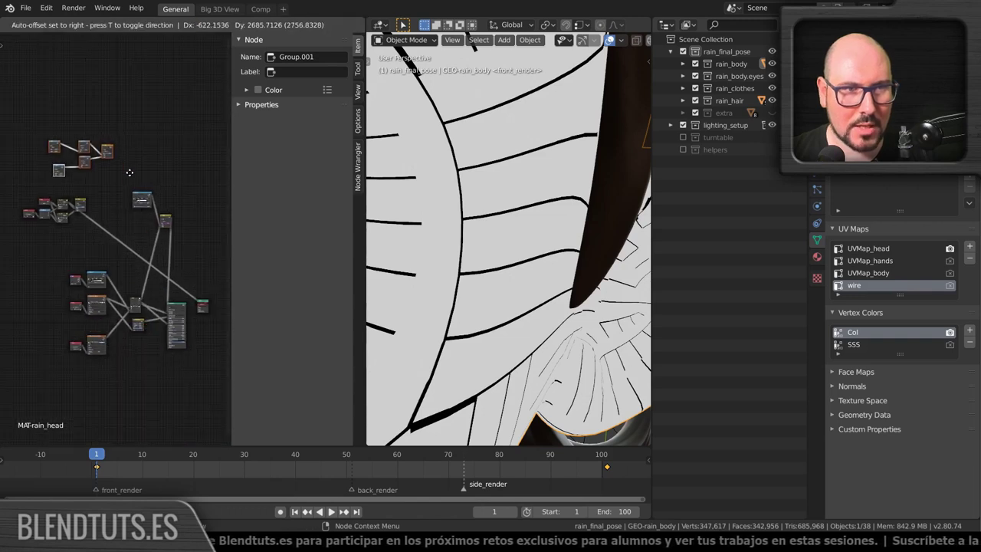
pyautogui.click(76, 157)
# Hide the sidebar and reposition the top math nodes.
pyautogui.scroll(2, 115, 261)
pyautogui.scroll(2, 113, 257)
pyautogui.moveTo(195, 289); pyautogui.dragTo(217, 292, button='middle')
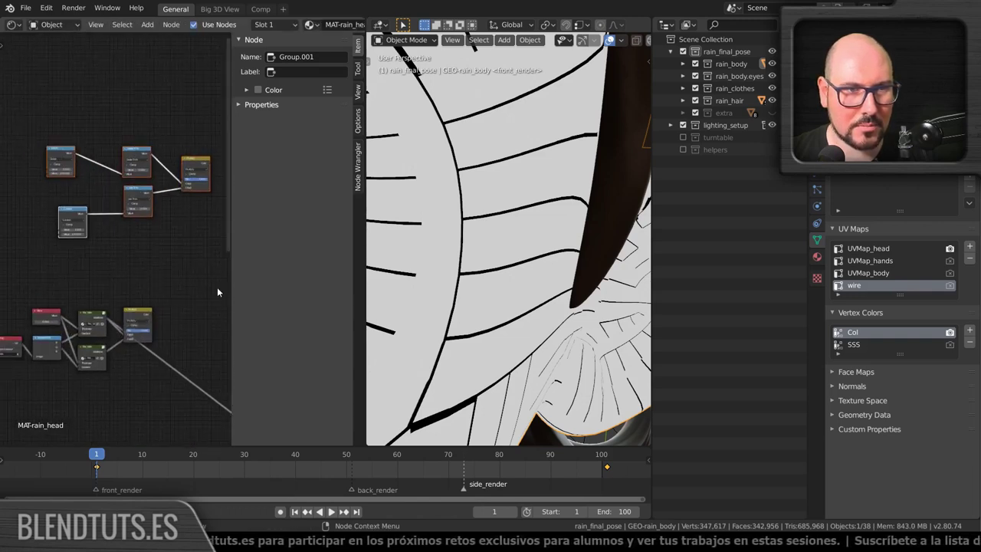
pyautogui.press('n')
pyautogui.scroll(1, 204, 241)
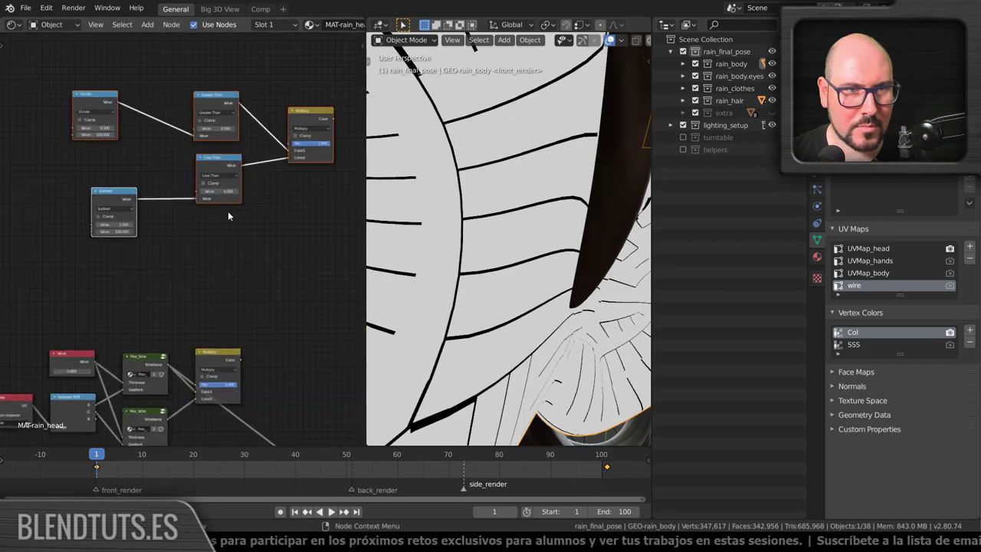
pyautogui.press('g')
pyautogui.click(240, 275)
# Move UV Map and Separate RGB left, connecting Separate RGB to Greater Than and Subtract.
pyautogui.moveTo(23, 406); pyautogui.dragTo(157, 333, button='middle')
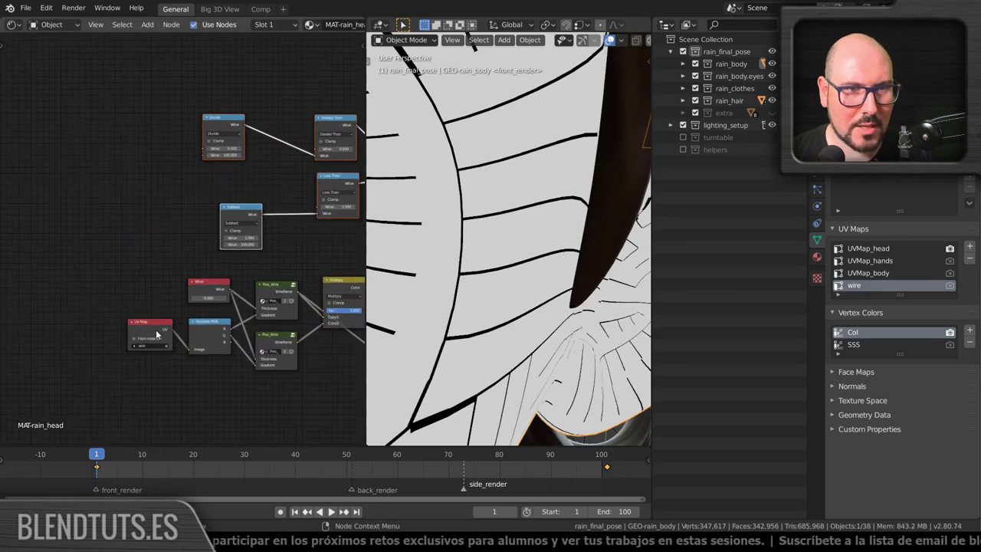
pyautogui.moveTo(153, 332); pyautogui.dragTo(25, 311)
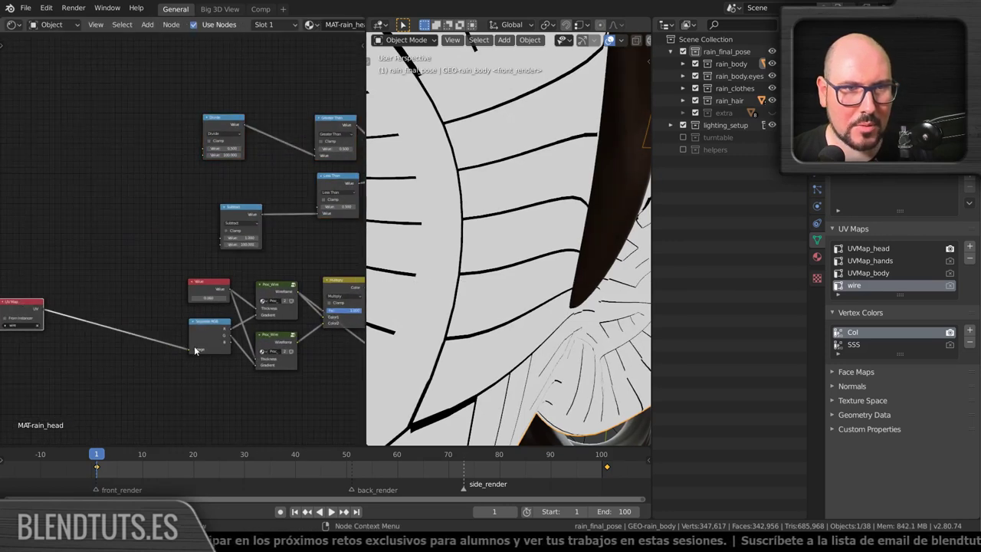
pyautogui.moveTo(208, 337); pyautogui.dragTo(95, 322)
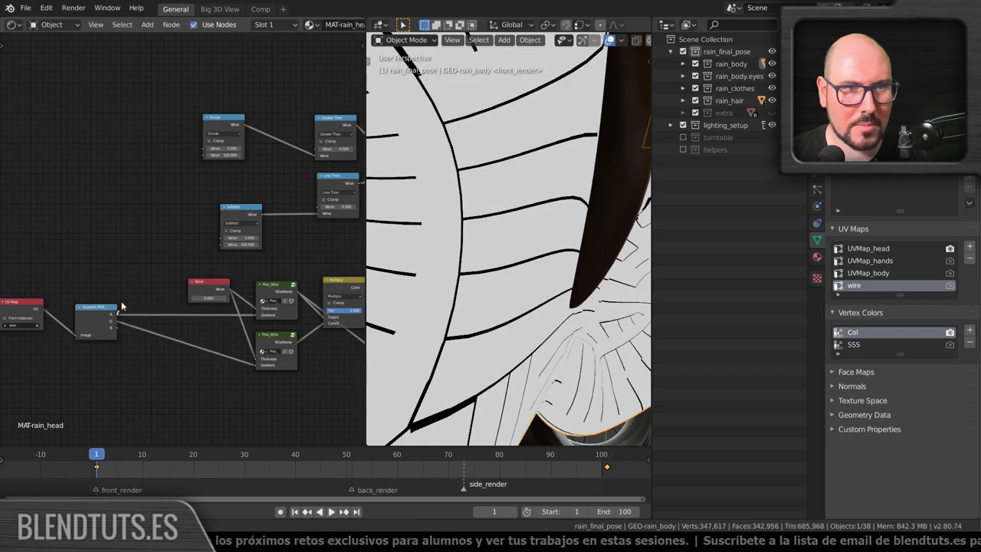
pyautogui.moveTo(175, 159); pyautogui.dragTo(312, 153)
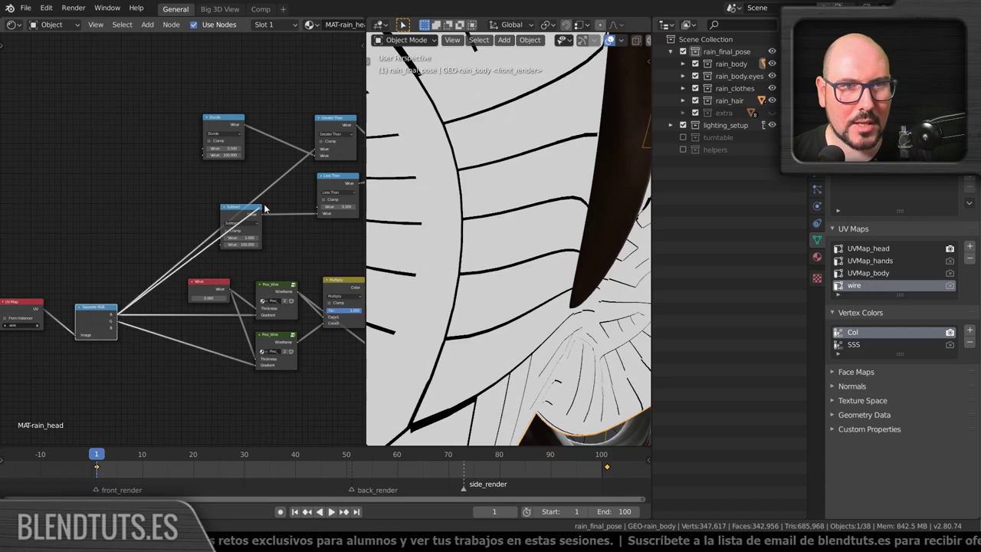
pyautogui.moveTo(264, 208); pyautogui.dragTo(316, 207)
# Preview the Less Than comparison result on the head.
pyautogui.moveTo(362, 184); pyautogui.dragTo(160, 241, button='middle')
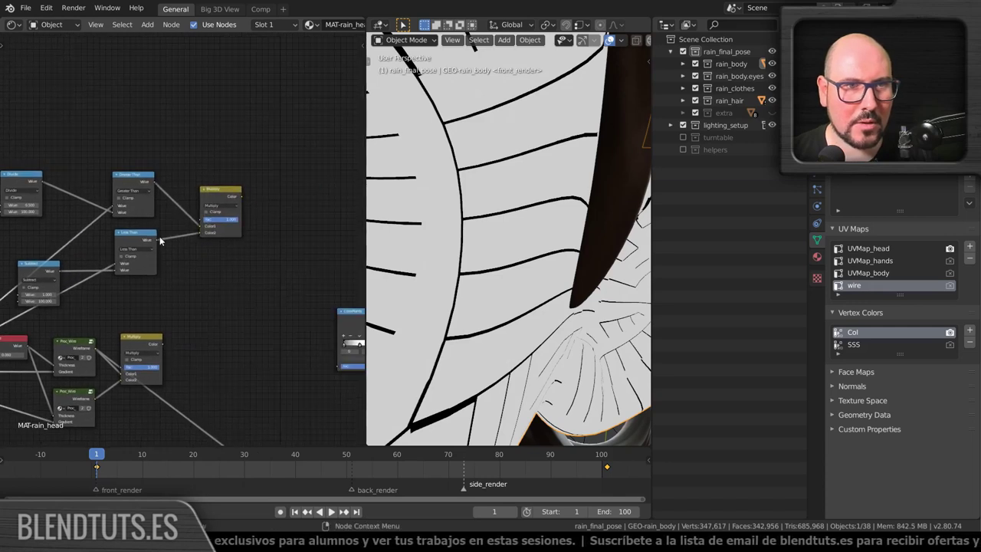
pyautogui.scroll(2, 159, 241)
pyautogui.keyDown('ctrl'); pyautogui.keyDown('shift'); pyautogui.click(124, 245); pyautogui.keyUp('shift'); pyautogui.keyUp('ctrl')
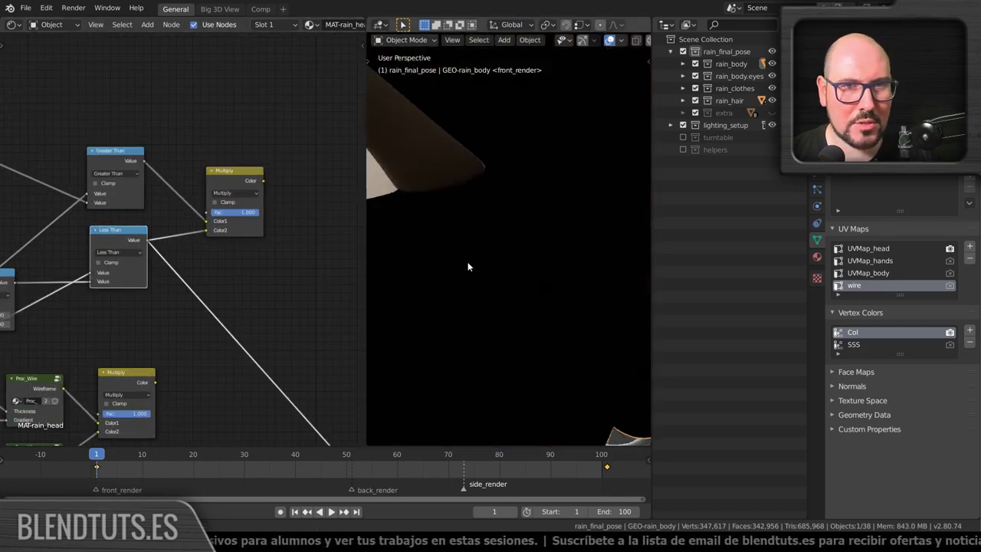
pyautogui.scroll(-4, 467, 266)
pyautogui.scroll(-2, 472, 262)
# Isolate the character body in Local View and zoom in on the head.
pyautogui.press('KP_Divide')
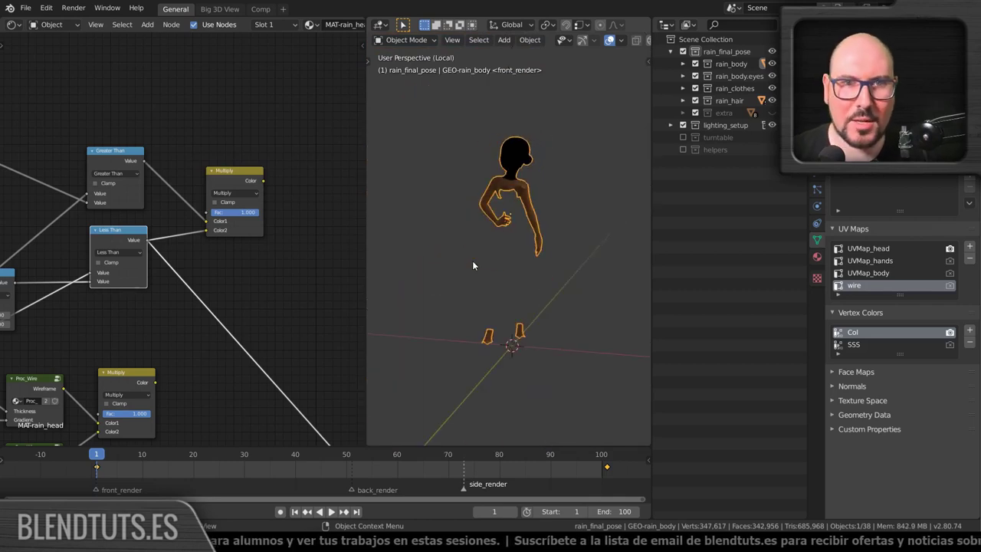
pyautogui.scroll(4, 551, 127)
pyautogui.moveTo(551, 127)
pyautogui.keyDown('shift'); pyautogui.mouseDown(button='middle')
pyautogui.moveTo(493, 308)
pyautogui.moveTo(527, 292)
pyautogui.mouseUp(button='middle'); pyautogui.keyUp('shift')
pyautogui.scroll(-3, 613, 39)
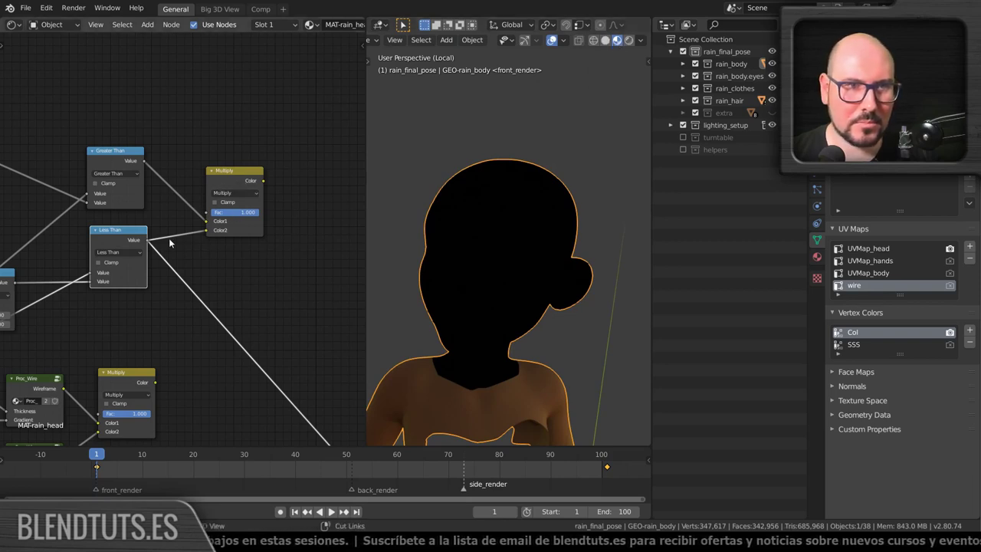
# Reposition the Subtract node beside the comparison nodes.
pyautogui.keyDown('ctrl'); pyautogui.hscroll(-2, 168, 243); pyautogui.keyUp('ctrl')
pyautogui.keyDown('ctrl'); pyautogui.hscroll(-4, 206, 243); pyautogui.keyUp('ctrl')
pyautogui.keyDown('shift'); pyautogui.scroll(-2, 199, 224); pyautogui.keyUp('shift')
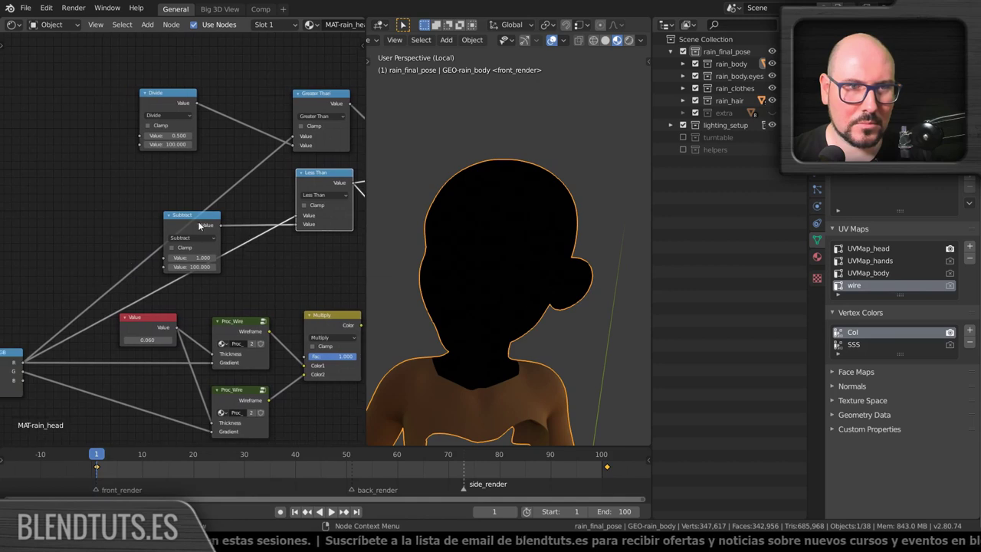
pyautogui.moveTo(199, 224); pyautogui.dragTo(241, 228)
pyautogui.moveTo(188, 258); pyautogui.dragTo(203, 261, button='middle')
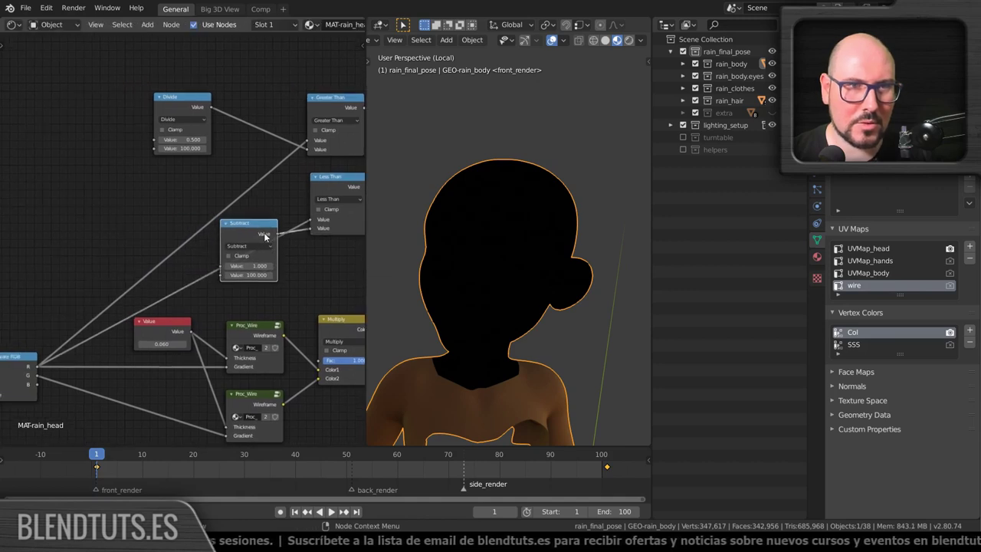
pyautogui.moveTo(265, 238); pyautogui.dragTo(197, 202)
pyautogui.hotkey('shift', 'a')
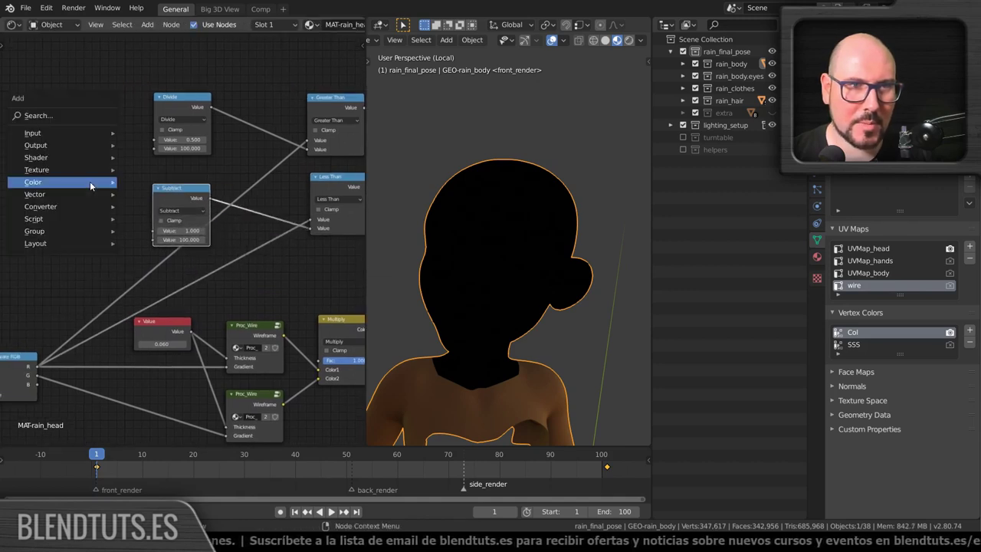
pyautogui.moveTo(62, 133)
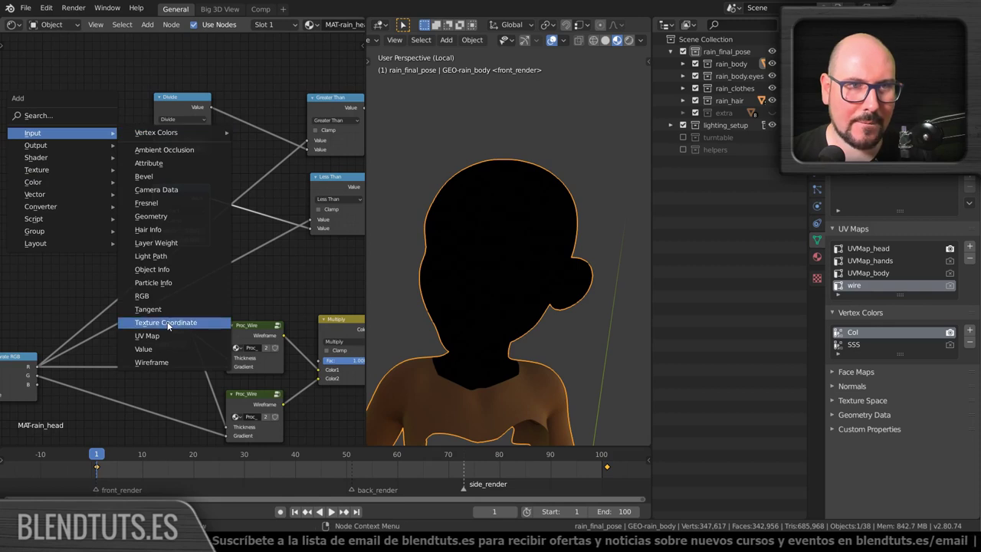
# Add a Value node at the upper left and scrub it to 100.800.
pyautogui.click(146, 348)
pyautogui.click(98, 172)
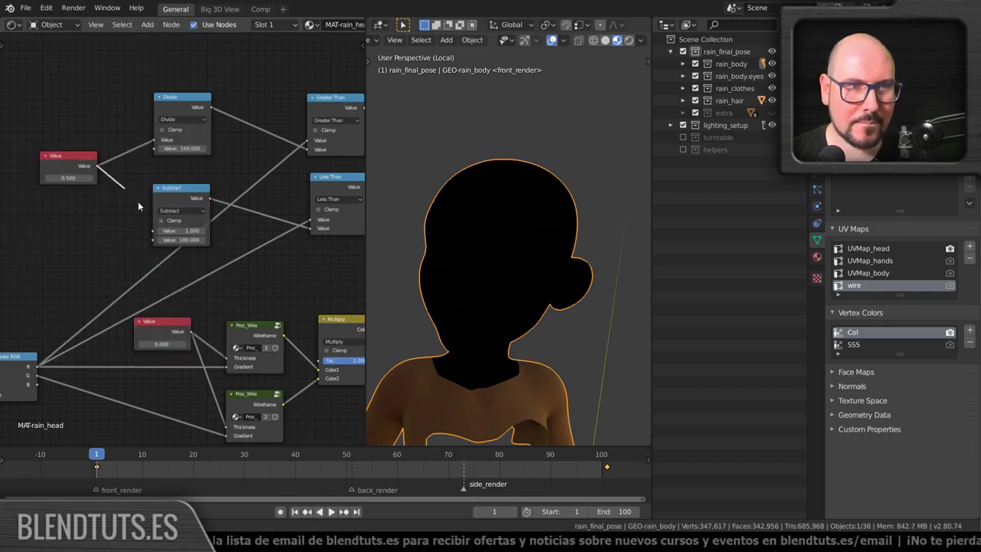
pyautogui.keyDown('ctrl'); pyautogui.scroll(-2, 219, 255); pyautogui.keyUp('ctrl')
pyautogui.keyDown('ctrl'); pyautogui.scroll(-2, 224, 255); pyautogui.keyUp('ctrl')
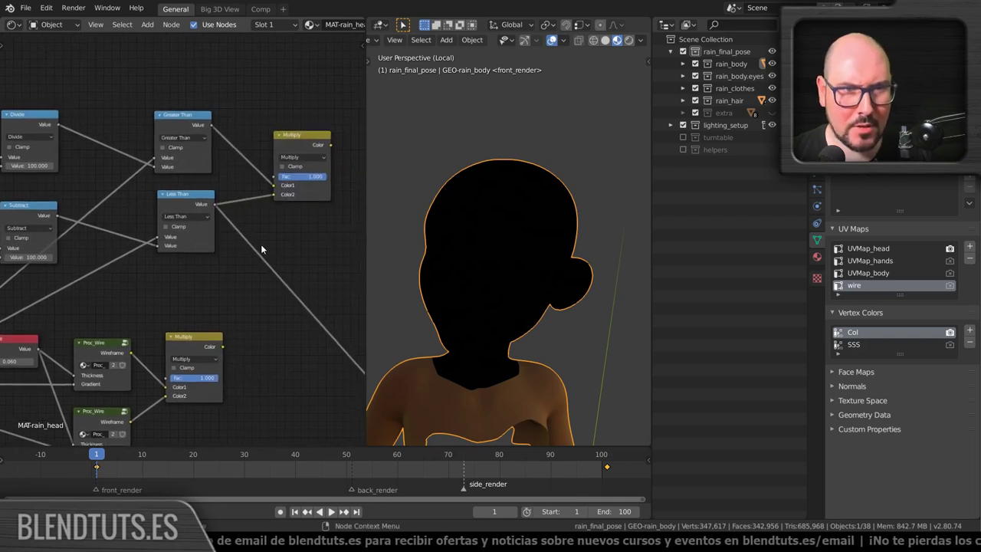
pyautogui.keyDown('ctrl'); pyautogui.scroll(-3, 261, 243); pyautogui.keyUp('ctrl')
pyautogui.keyDown('ctrl'); pyautogui.scroll(4, 113, 116); pyautogui.keyUp('ctrl')
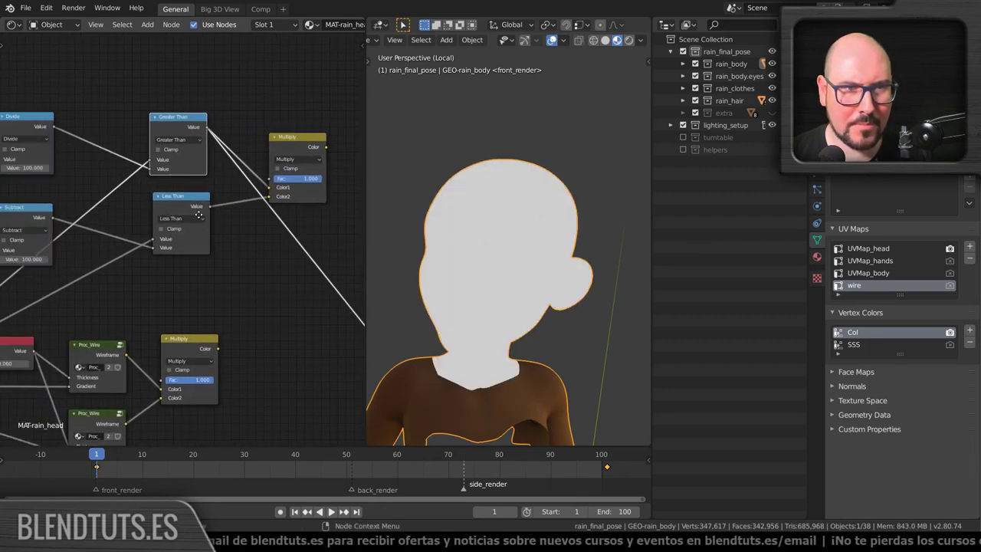
pyautogui.keyDown('ctrl'); pyautogui.scroll(3, 138, 183); pyautogui.keyUp('ctrl')
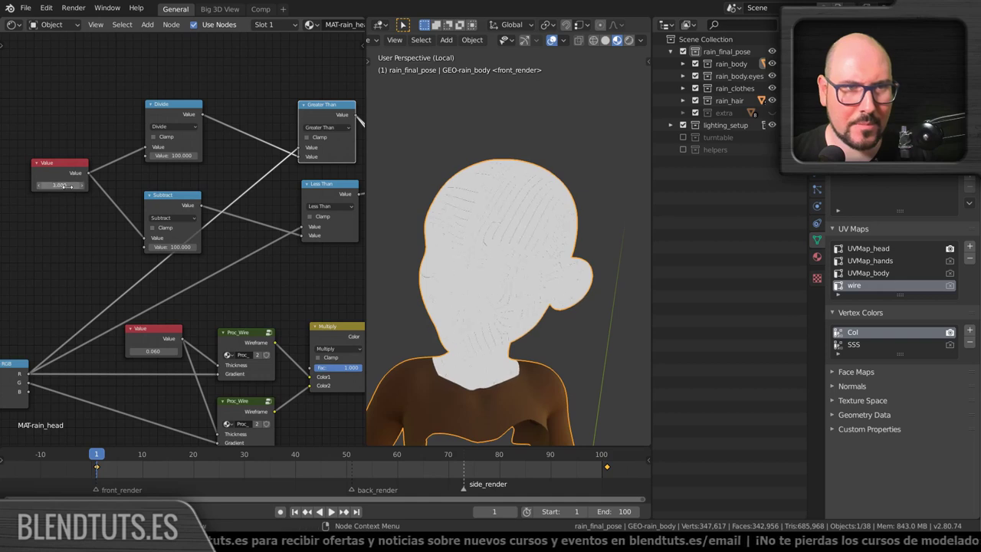
pyautogui.moveTo(68, 185)
pyautogui.mouseDown(button='middle')
pyautogui.moveTo(204, 197)
pyautogui.moveTo(101, 181)
pyautogui.mouseUp(button='middle')
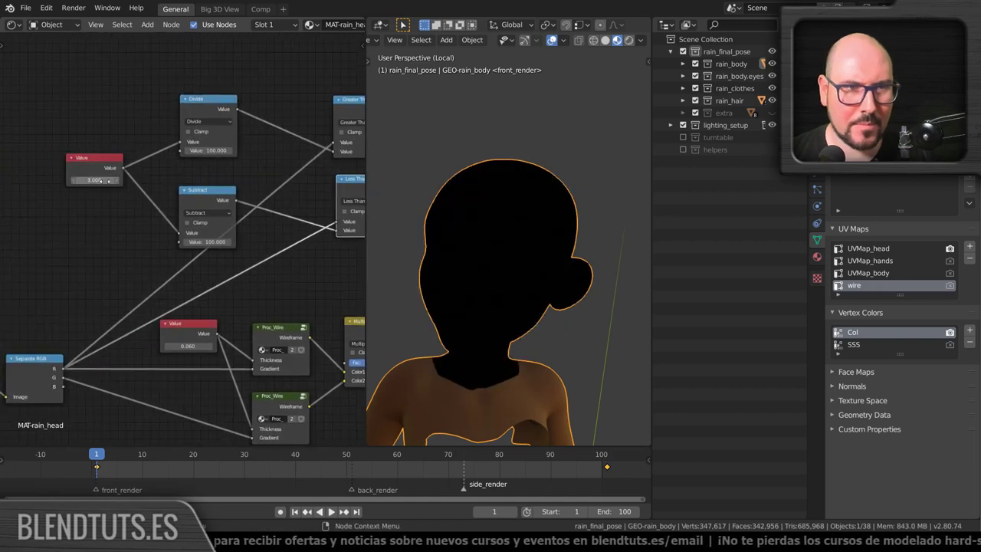
pyautogui.moveTo(94, 179)
pyautogui.mouseDown()
pyautogui.moveTo(123, 179)
pyautogui.moveTo(93, 180)
pyautogui.mouseUp()
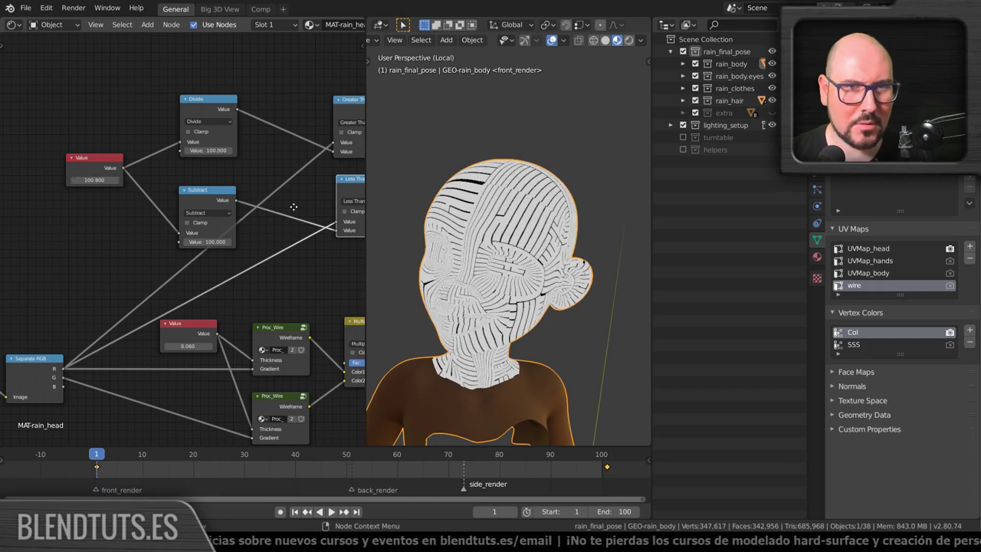
# Preview the Greater Than result, return to the wire stripes, and move Subtract up.
pyautogui.keyDown('ctrl'); pyautogui.scroll(-5, 293, 207); pyautogui.keyUp('ctrl')
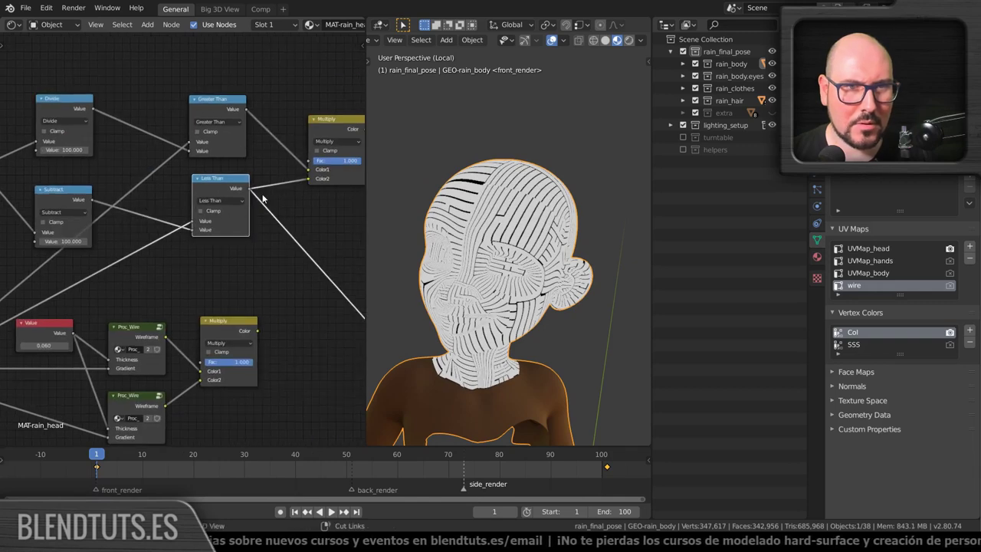
pyautogui.keyDown('ctrl'); pyautogui.keyDown('shift'); pyautogui.click(227, 108); pyautogui.keyUp('shift'); pyautogui.keyUp('ctrl')
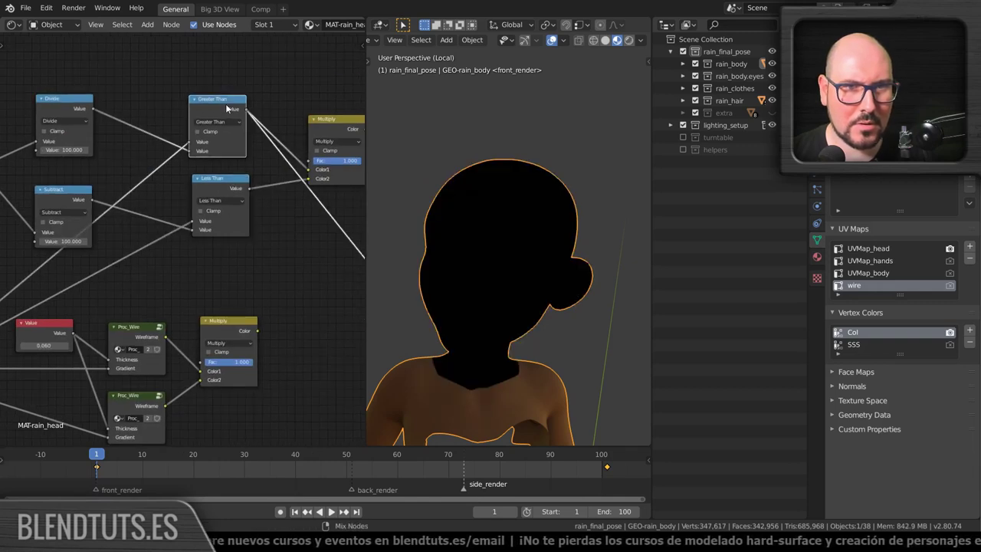
pyautogui.keyDown('ctrl'); pyautogui.keyDown('shift'); pyautogui.click(224, 181); pyautogui.keyUp('shift'); pyautogui.keyUp('ctrl')
pyautogui.scroll(2, 170, 251)
pyautogui.scroll(2, 171, 250)
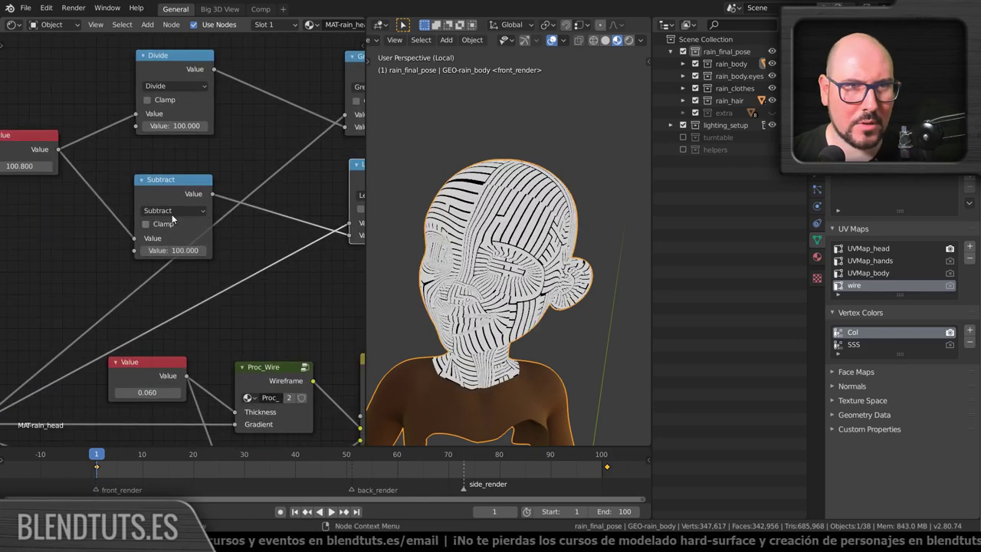
pyautogui.moveTo(172, 191)
pyautogui.mouseDown()
pyautogui.moveTo(173, 181)
pyautogui.moveTo(227, 203)
pyautogui.mouseUp()
# Move the Divide and 100.800 Value nodes left and reconnect Value to Subtract's lower input.
pyautogui.scroll(-3, 230, 185)
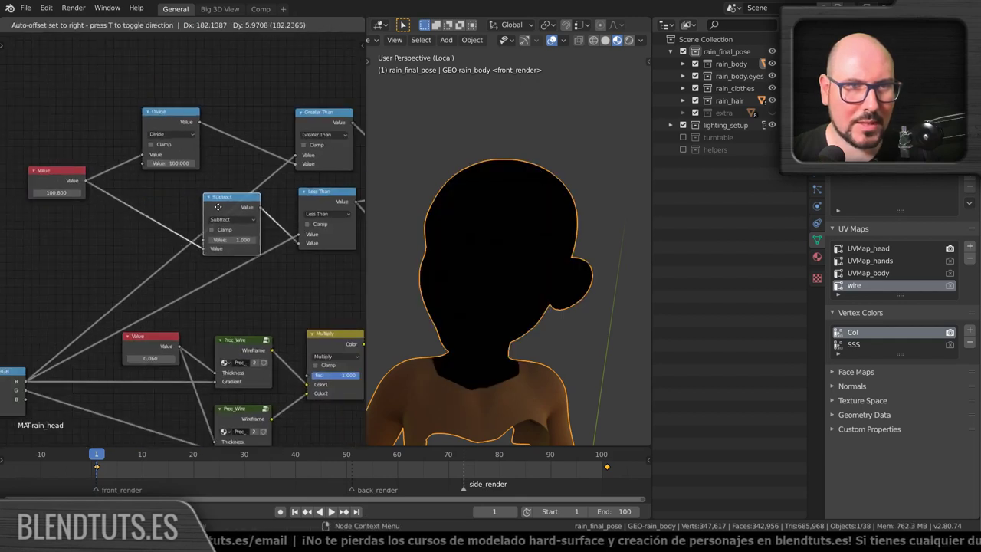
pyautogui.click(157, 117)
pyautogui.moveTo(157, 117); pyautogui.dragTo(110, 119)
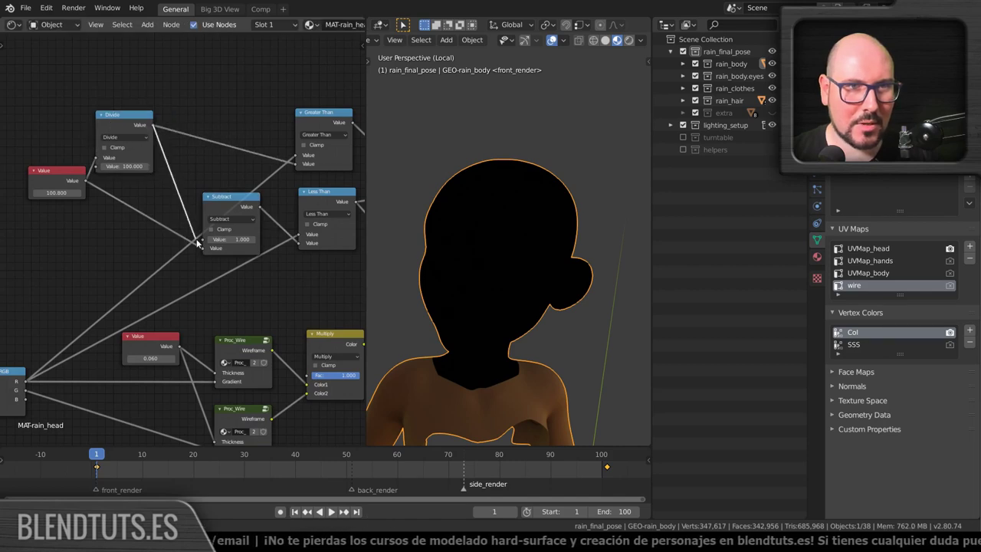
pyautogui.moveTo(171, 228); pyautogui.dragTo(247, 258, button='middle')
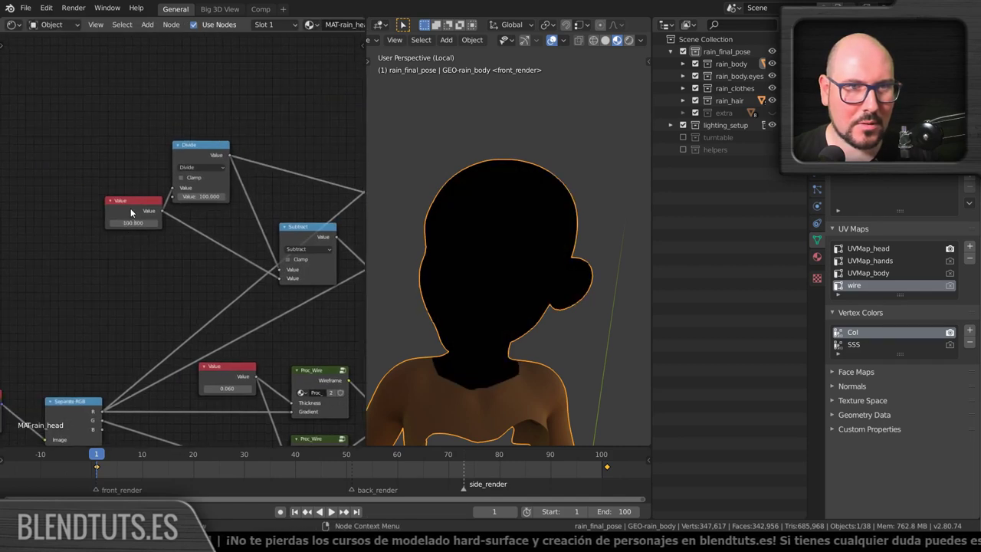
pyautogui.moveTo(129, 210)
pyautogui.mouseDown()
pyautogui.moveTo(62, 224)
pyautogui.moveTo(60, 206)
pyautogui.mouseUp()
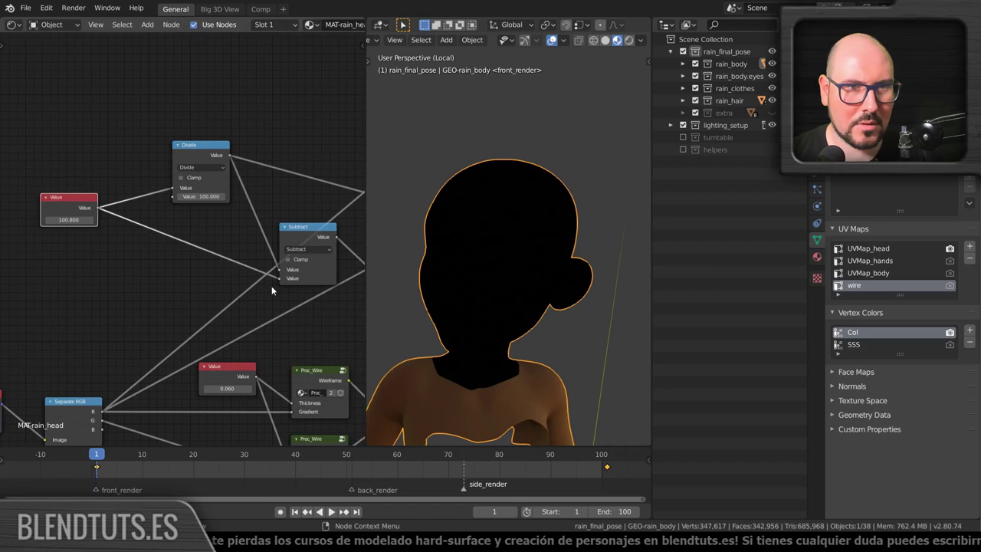
pyautogui.moveTo(276, 278)
pyautogui.mouseDown()
pyautogui.moveTo(230, 261)
pyautogui.moveTo(276, 278)
pyautogui.mouseUp()
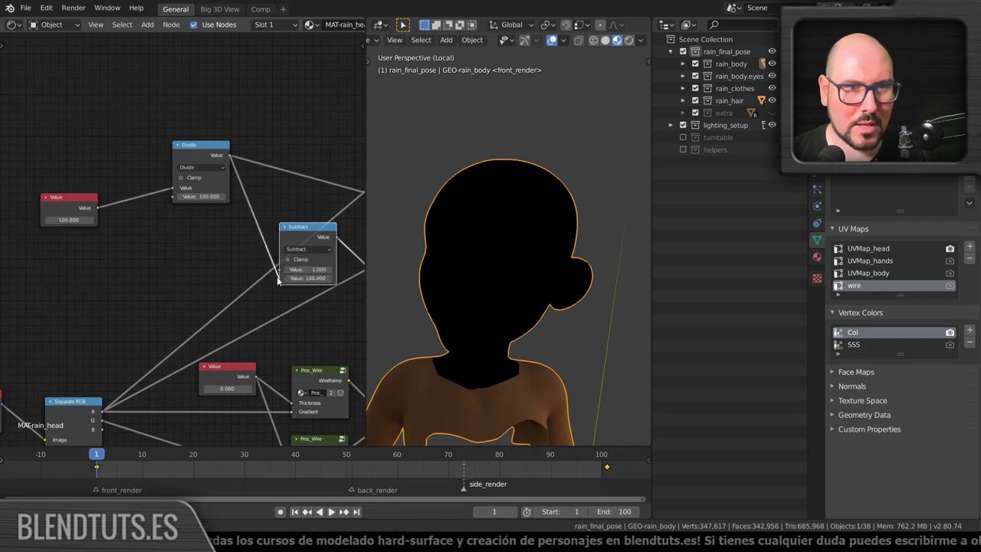
pyautogui.moveTo(277, 276)
pyautogui.mouseDown(button='middle')
pyautogui.moveTo(234, 253)
pyautogui.moveTo(137, 252)
pyautogui.mouseUp(button='middle')
pyautogui.moveTo(170, 232); pyautogui.dragTo(179, 224)
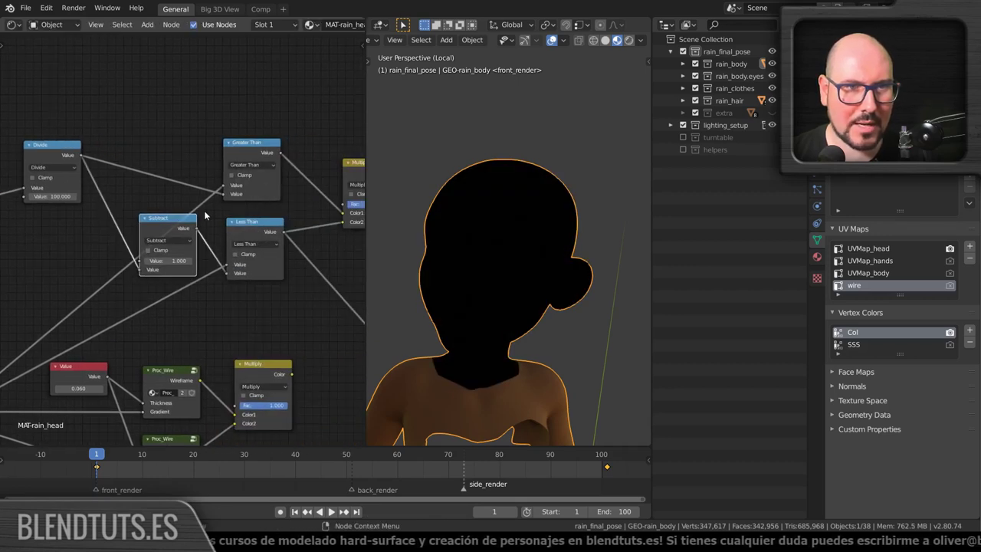
# Place the Value node next to Divide and shift the Subtract node left.
pyautogui.scroll(-1, 162, 209)
pyautogui.click(236, 170)
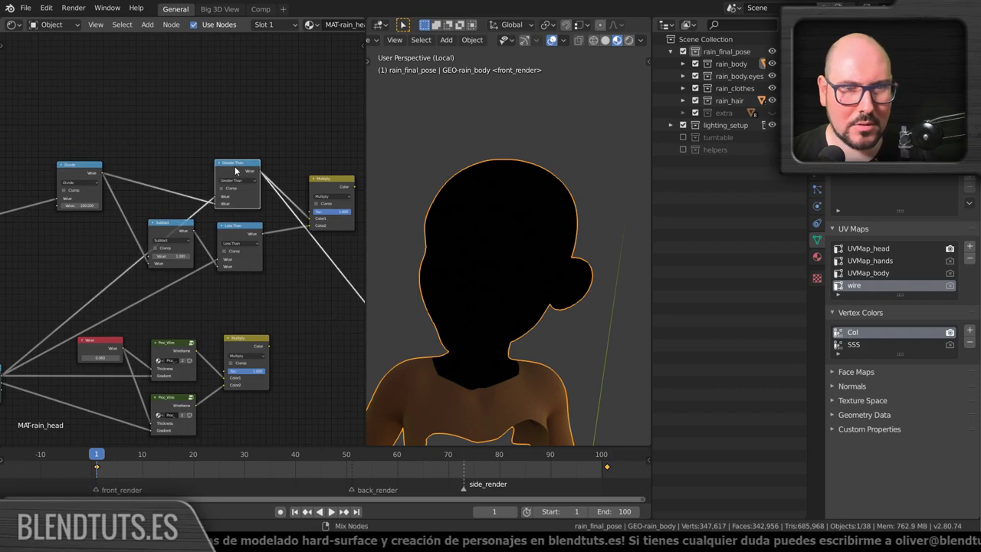
pyautogui.moveTo(43, 224); pyautogui.dragTo(230, 223, button='middle')
pyautogui.moveTo(153, 213); pyautogui.dragTo(188, 195)
pyautogui.scroll(3, 207, 196)
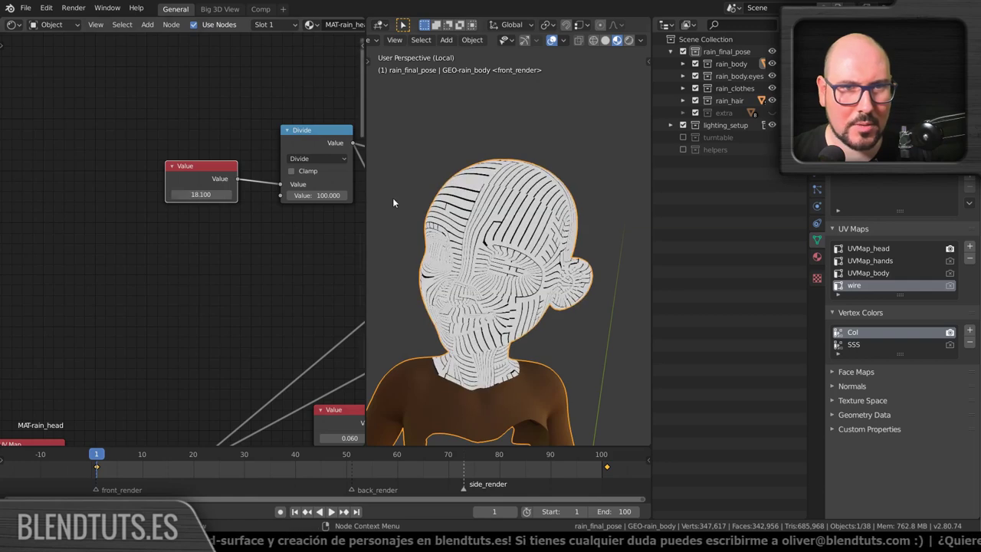
pyautogui.scroll(3, 395, 201)
pyautogui.scroll(3, 396, 201)
pyautogui.moveTo(270, 249); pyautogui.dragTo(8, 210, button='middle')
pyautogui.moveTo(217, 199)
pyautogui.mouseDown()
pyautogui.moveTo(133, 192)
pyautogui.moveTo(182, 197)
pyautogui.mouseUp()
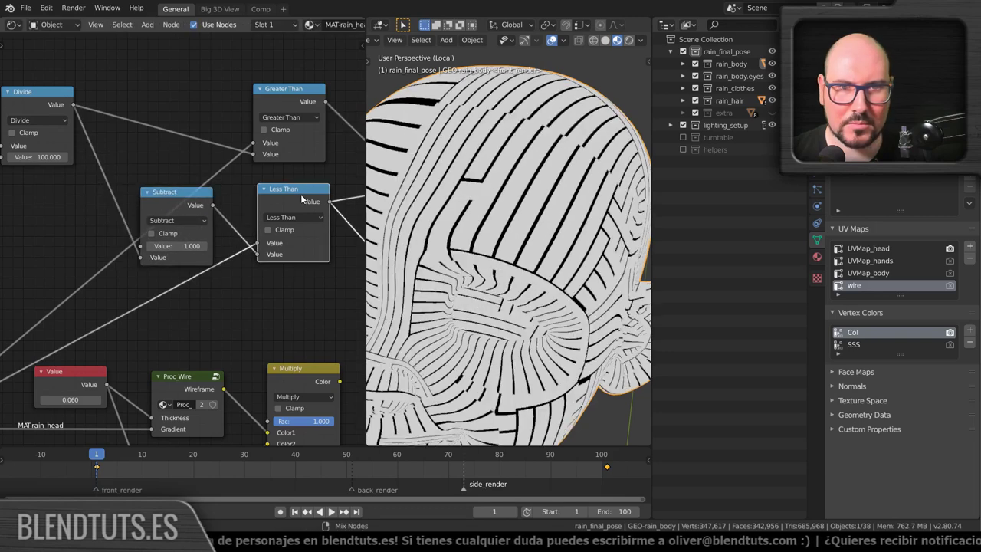
# Preview the Greater Than, Less Than and upper Multiply outputs on the head.
pyautogui.click(297, 95)
pyautogui.keyDown('ctrl'); pyautogui.keyDown('shift'); pyautogui.click(289, 191); pyautogui.keyUp('shift'); pyautogui.keyUp('ctrl')
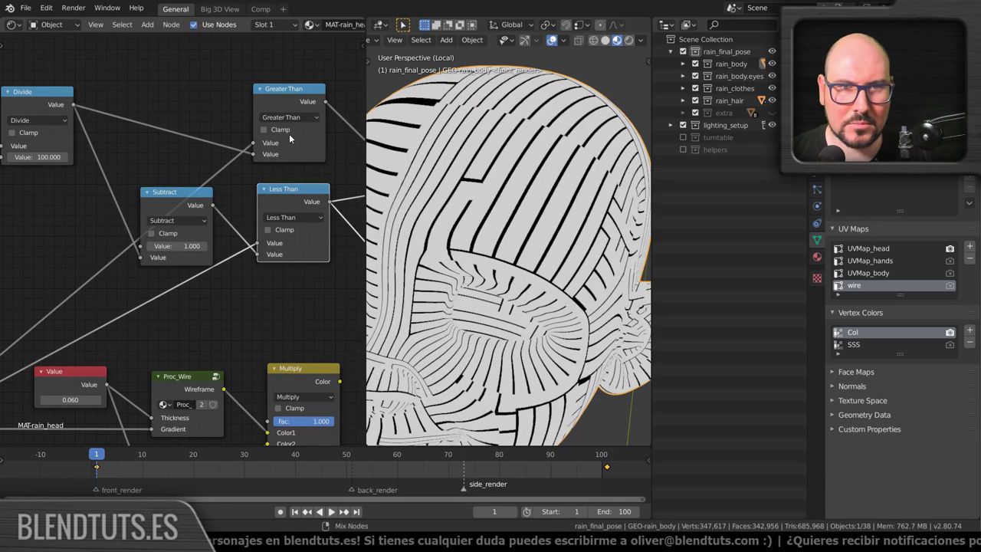
pyautogui.keyDown('ctrl'); pyautogui.keyDown('shift'); pyautogui.click(294, 92); pyautogui.keyUp('shift'); pyautogui.keyUp('ctrl')
pyautogui.keyDown('ctrl'); pyautogui.keyDown('shift'); pyautogui.click(288, 191); pyautogui.keyUp('shift'); pyautogui.keyUp('ctrl')
pyautogui.moveTo(288, 191); pyautogui.dragTo(96, 186, button='middle')
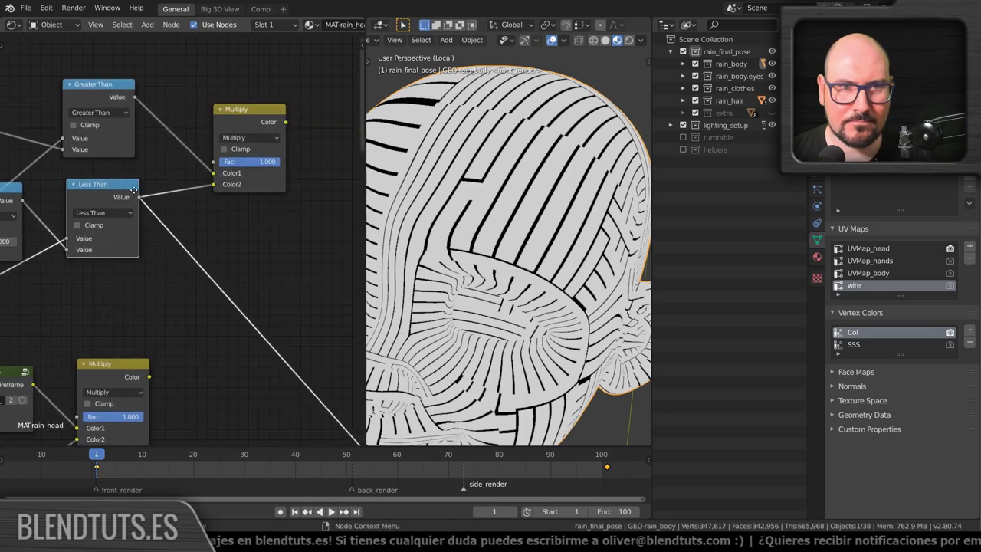
pyautogui.keyDown('ctrl'); pyautogui.keyDown('shift'); pyautogui.click(254, 120); pyautogui.keyUp('shift'); pyautogui.keyUp('ctrl')
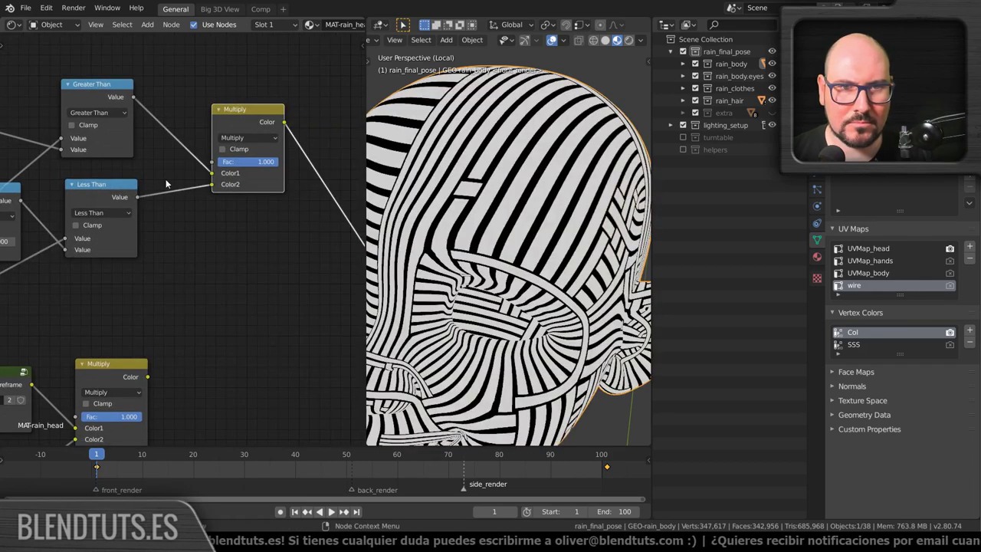
# Lower the stripe Value from 18.100 to 7.140 for wider stripes.
pyautogui.moveTo(166, 184)
pyautogui.mouseDown(button='middle')
pyautogui.moveTo(304, 214)
pyautogui.moveTo(234, 196)
pyautogui.mouseUp(button='middle')
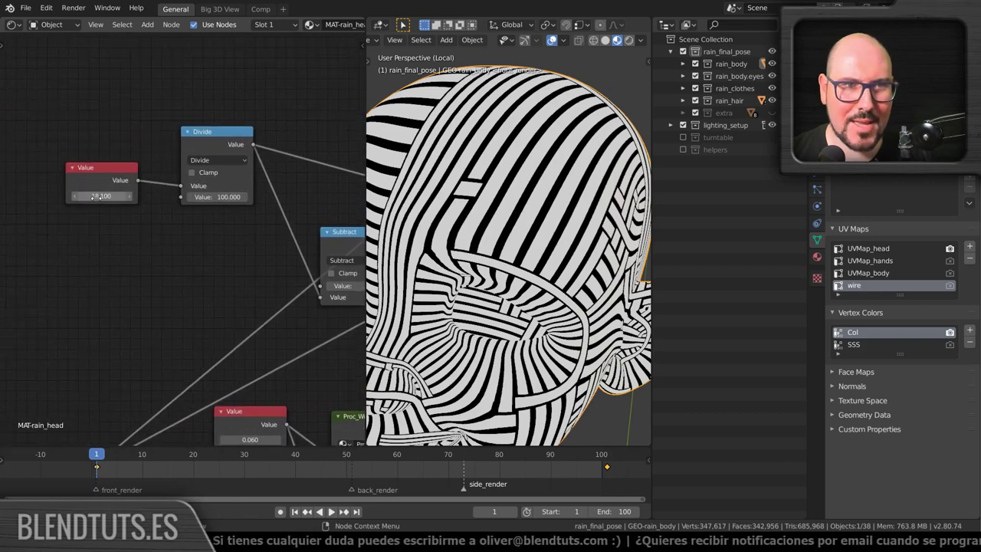
pyautogui.moveTo(101, 196); pyautogui.dragTo(77, 195)
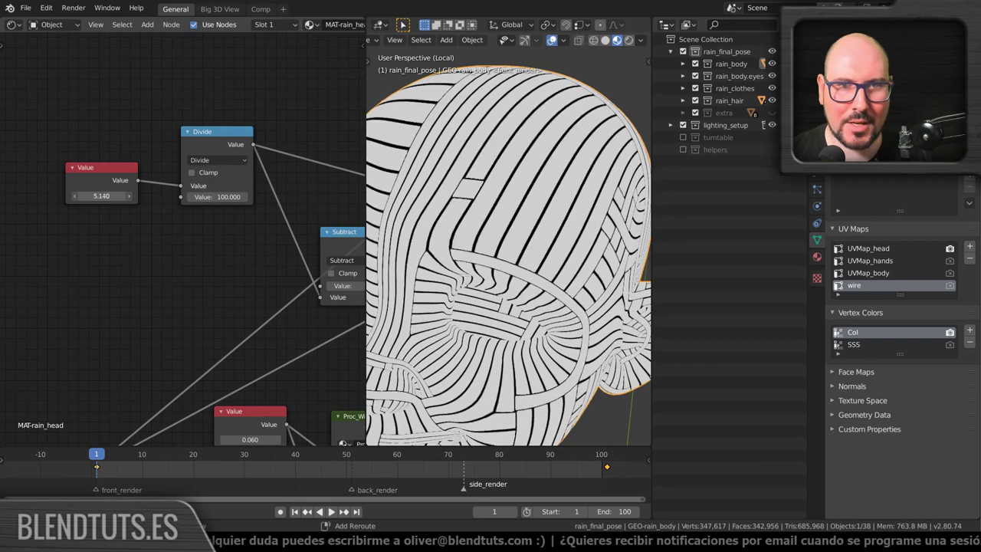
pyautogui.moveTo(102, 195)
pyautogui.mouseDown()
pyautogui.moveTo(92, 195)
pyautogui.moveTo(115, 195)
pyautogui.moveTo(88, 195)
pyautogui.mouseUp()
pyautogui.scroll(-3, 207, 175)
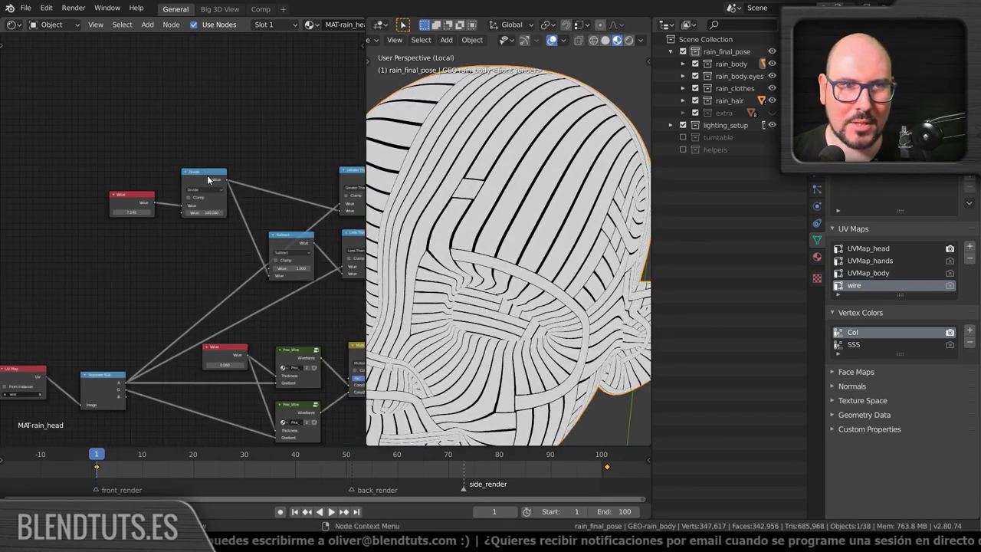
pyautogui.moveTo(207, 175); pyautogui.dragTo(152, 86, button='middle')
# Inside Proc_Wire, rearrange Subtract and Divide and detach the Thickness link from Subtract.
pyautogui.press('Tab')
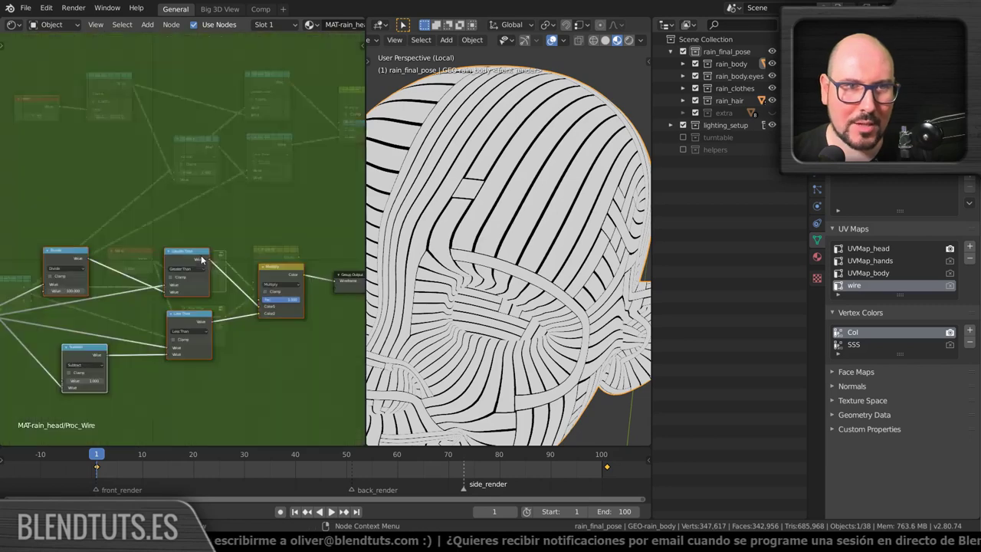
pyautogui.scroll(3, 133, 309)
pyautogui.moveTo(201, 302); pyautogui.dragTo(249, 281)
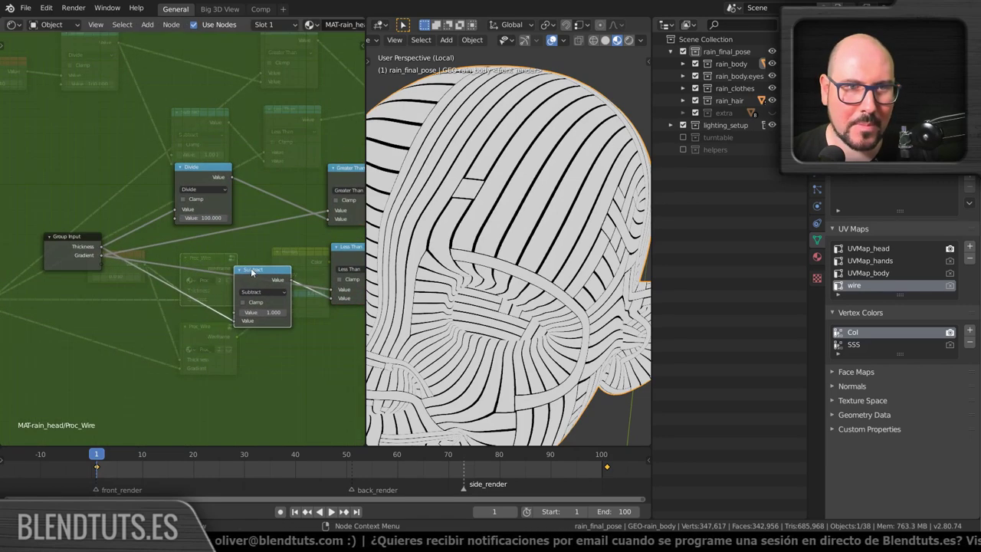
pyautogui.moveTo(199, 180); pyautogui.dragTo(152, 193)
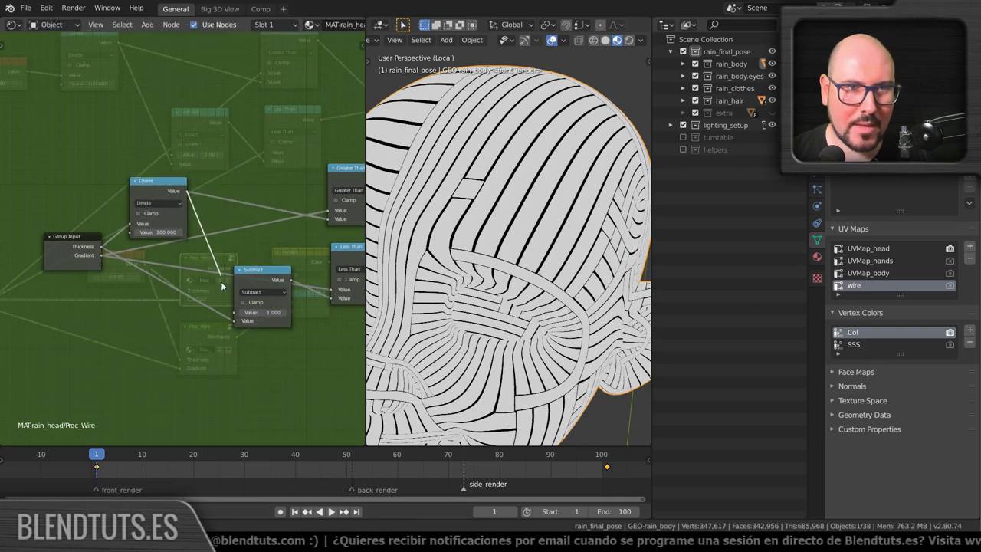
pyautogui.moveTo(232, 322); pyautogui.dragTo(195, 305)
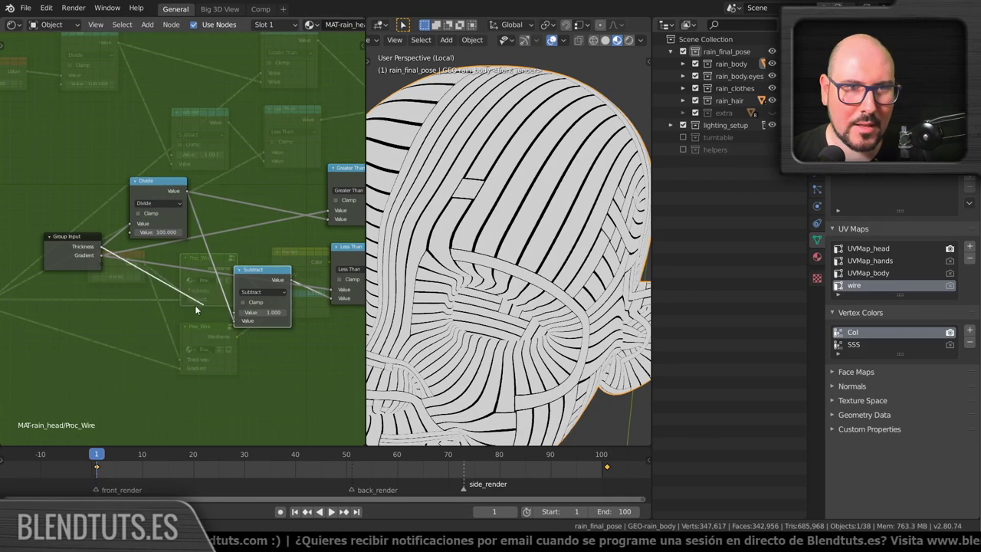
pyautogui.press('Tab')
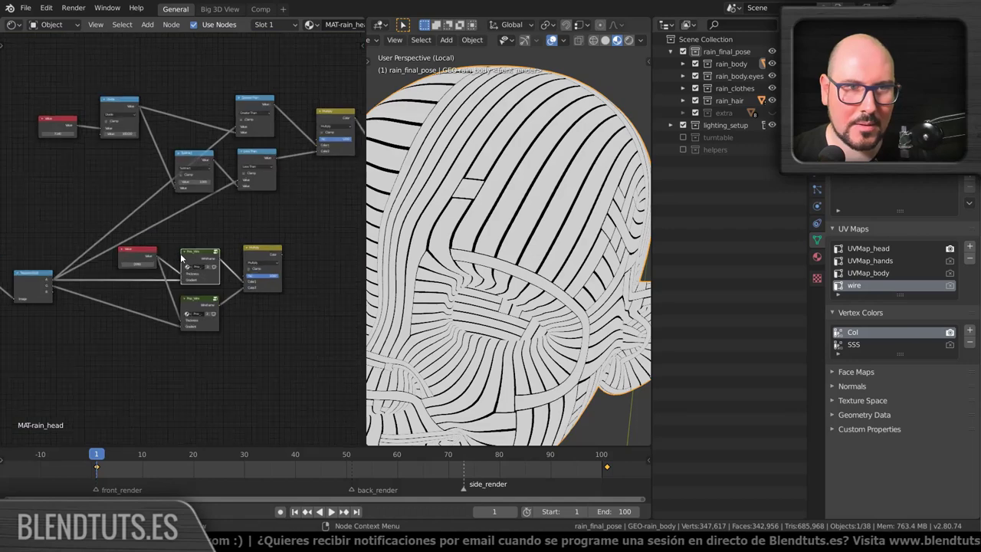
# Move the red Value node left, preview the combining Multiply, and raise Value to 4.260.
pyautogui.moveTo(185, 268); pyautogui.dragTo(217, 265, button='middle')
pyautogui.moveTo(190, 253); pyautogui.dragTo(87, 224)
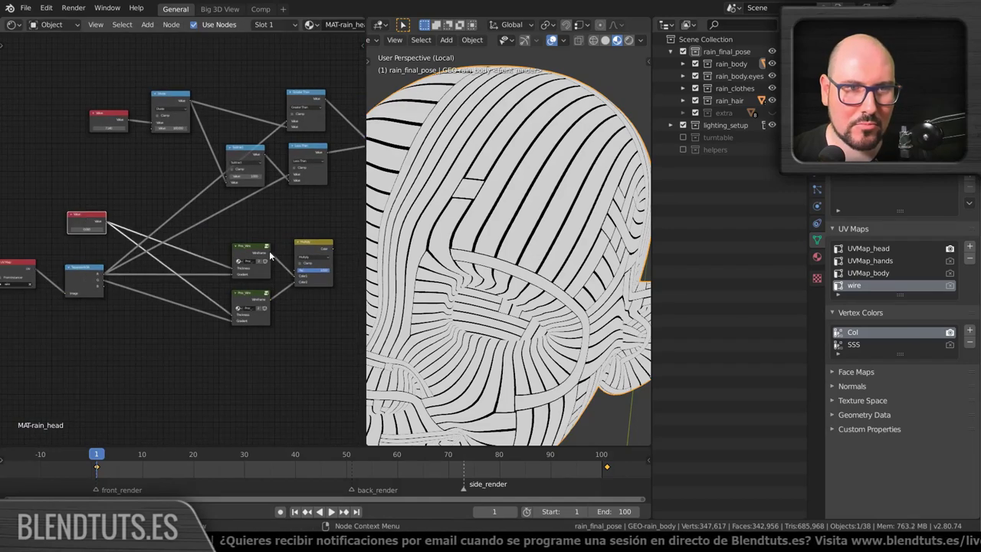
pyautogui.keyDown('ctrl'); pyautogui.keyDown('shift'); pyautogui.click(305, 241); pyautogui.keyUp('shift'); pyautogui.keyUp('ctrl')
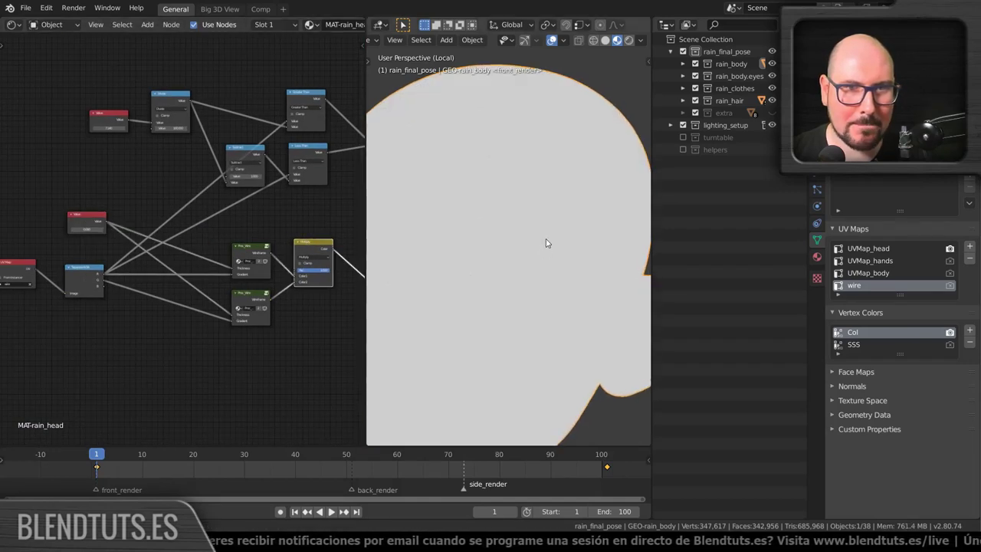
pyautogui.scroll(2, 84, 236)
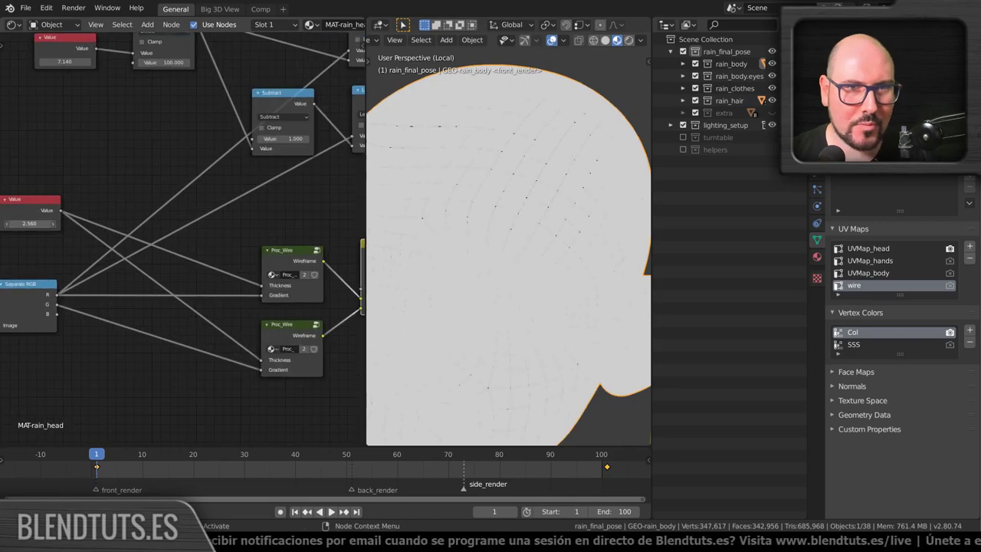
pyautogui.moveTo(29, 223); pyautogui.dragTo(46, 223)
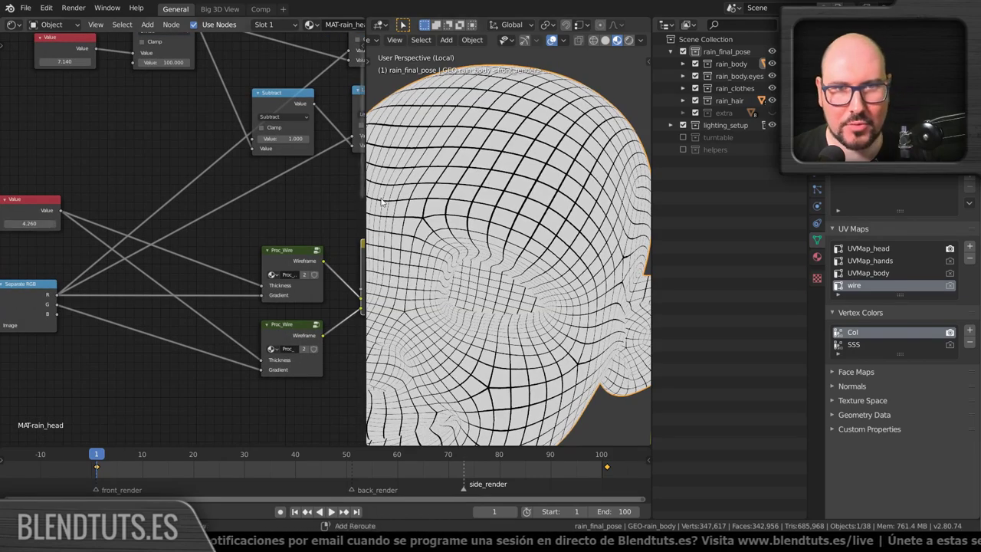
pyautogui.scroll(-1, 382, 200)
pyautogui.scroll(-2, 460, 210)
pyautogui.scroll(-2, 534, 219)
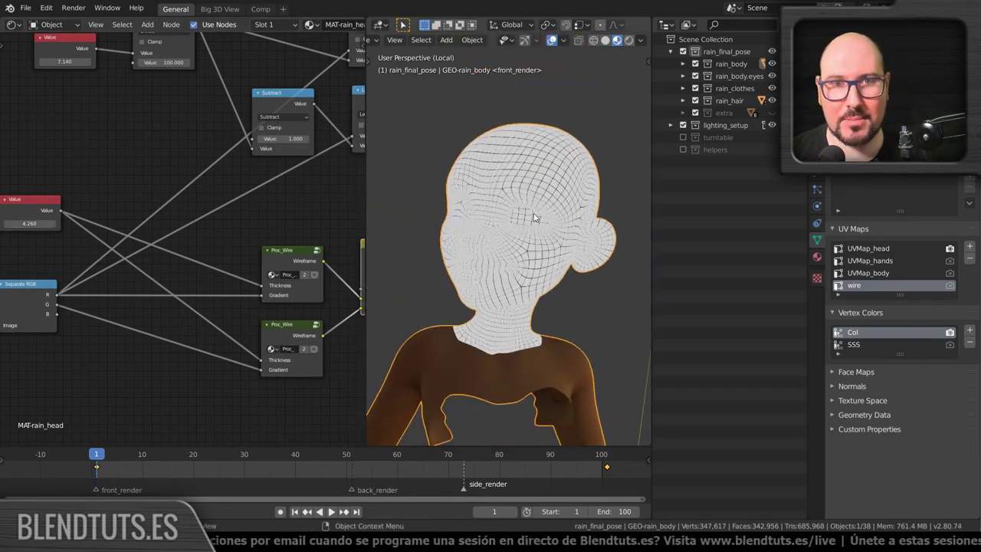
pyautogui.scroll(4, 535, 218)
pyautogui.moveTo(476, 267); pyautogui.dragTo(485, 280, button='middle')
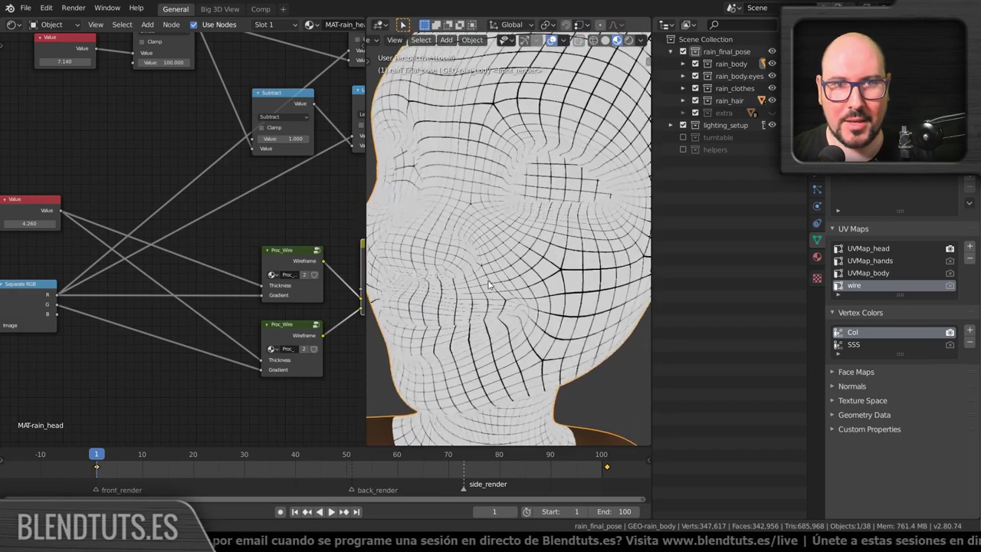
pyautogui.scroll(2, 485, 281)
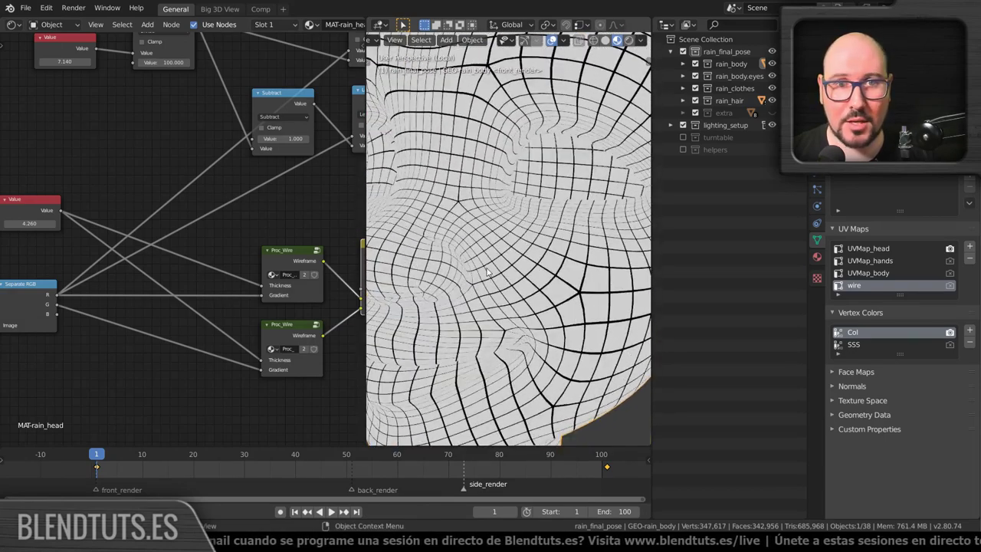
# Place the UV Map node beside Separate RGB and nudge the lower Multiply node.
pyautogui.scroll(1, 487, 272)
pyautogui.scroll(1, 486, 272)
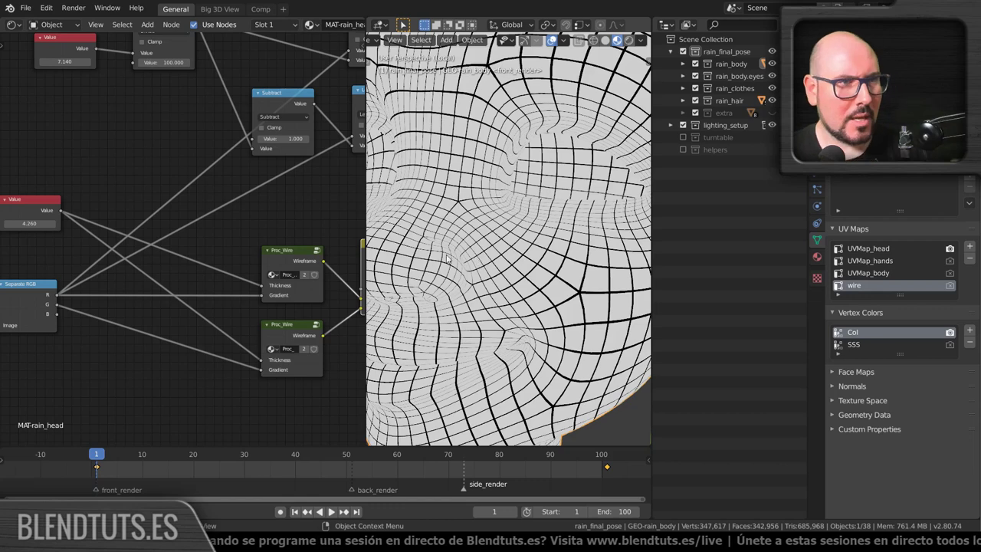
pyautogui.scroll(-2, 251, 257)
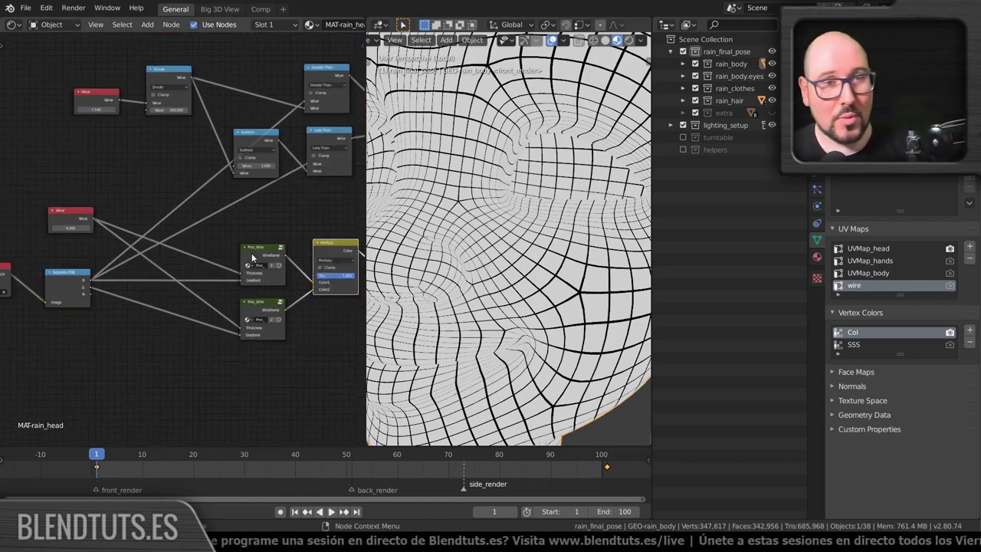
pyautogui.moveTo(251, 253); pyautogui.dragTo(261, 246, button='middle')
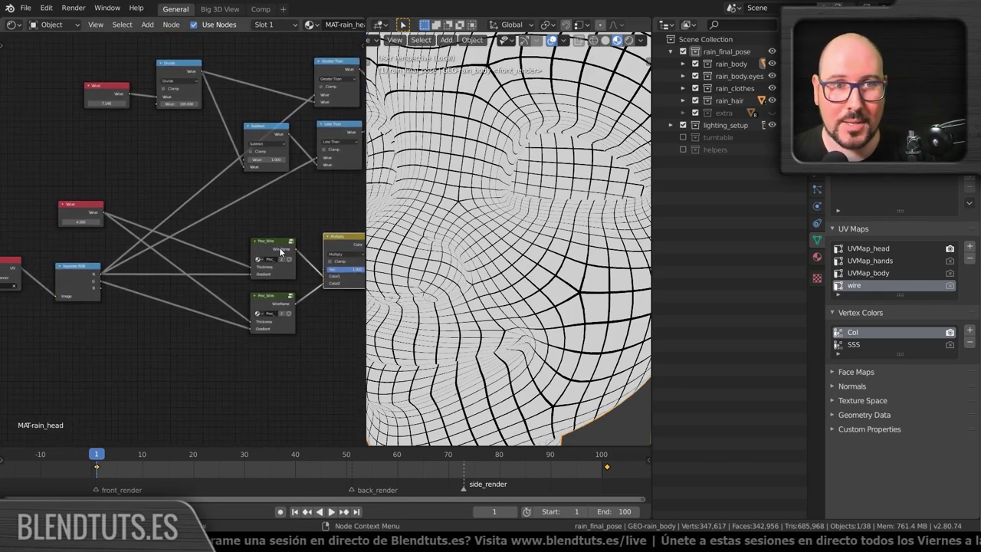
pyautogui.scroll(2, 279, 247)
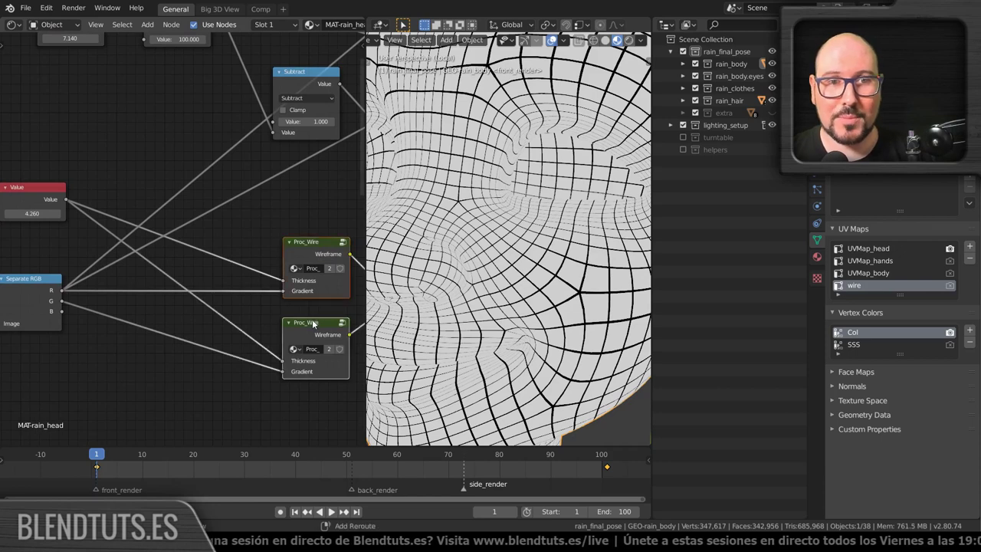
pyautogui.scroll(-2, 320, 298)
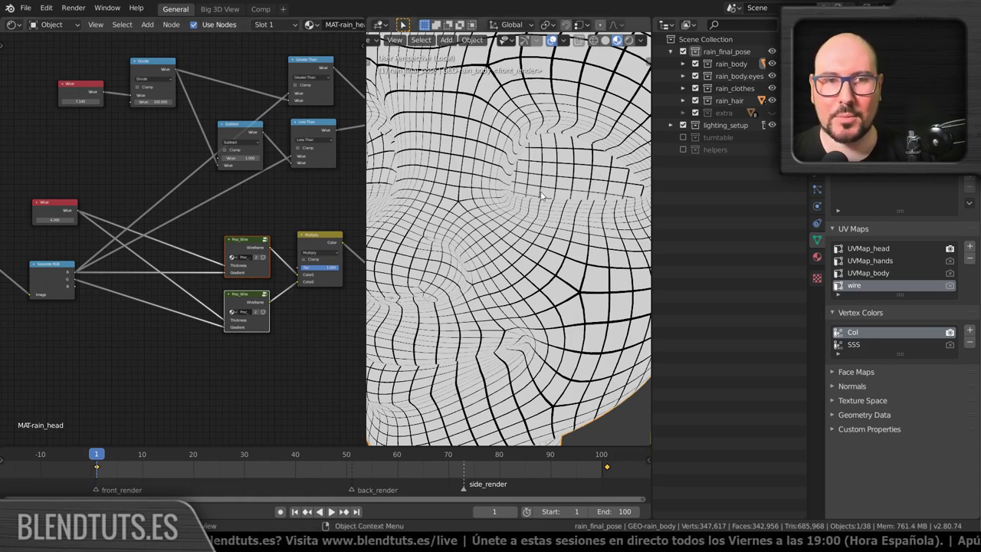
pyautogui.moveTo(162, 300); pyautogui.dragTo(315, 294, button='middle')
pyautogui.moveTo(126, 265); pyautogui.dragTo(138, 268)
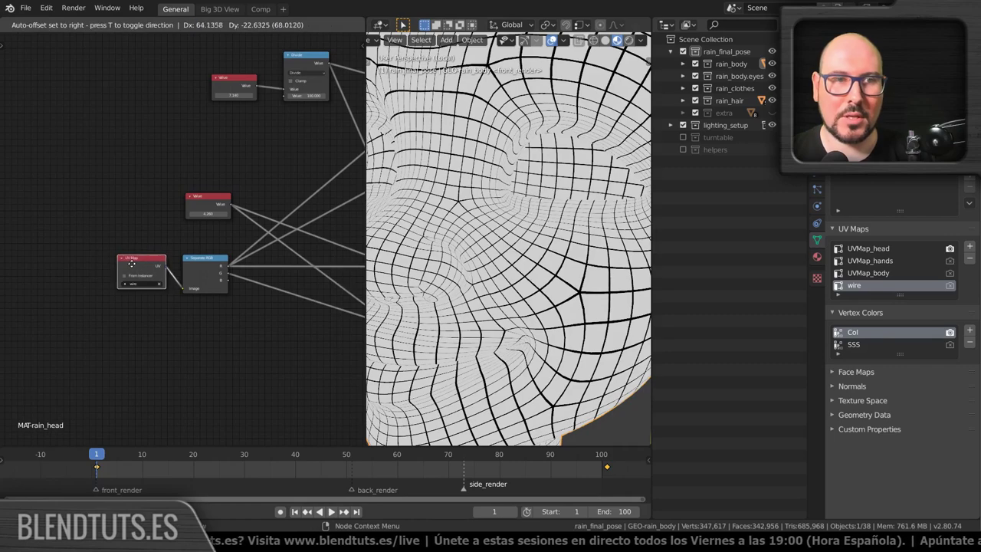
pyautogui.moveTo(398, 298)
pyautogui.mouseDown(button='middle')
pyautogui.moveTo(492, 306)
pyautogui.moveTo(460, 311)
pyautogui.mouseUp(button='middle')
pyautogui.scroll(-3, 91, 309)
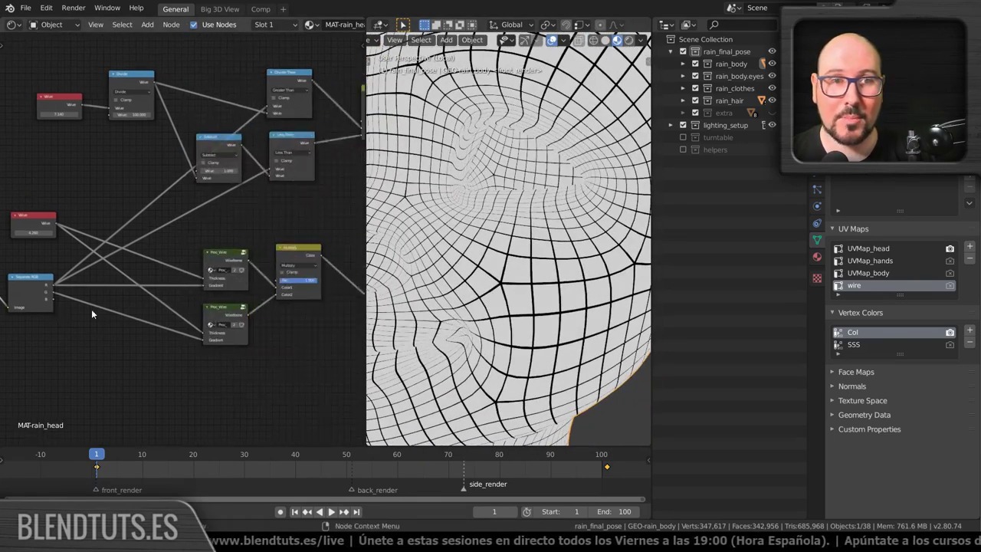
pyautogui.scroll(-2, 164, 300)
pyautogui.moveTo(258, 250); pyautogui.dragTo(270, 256)
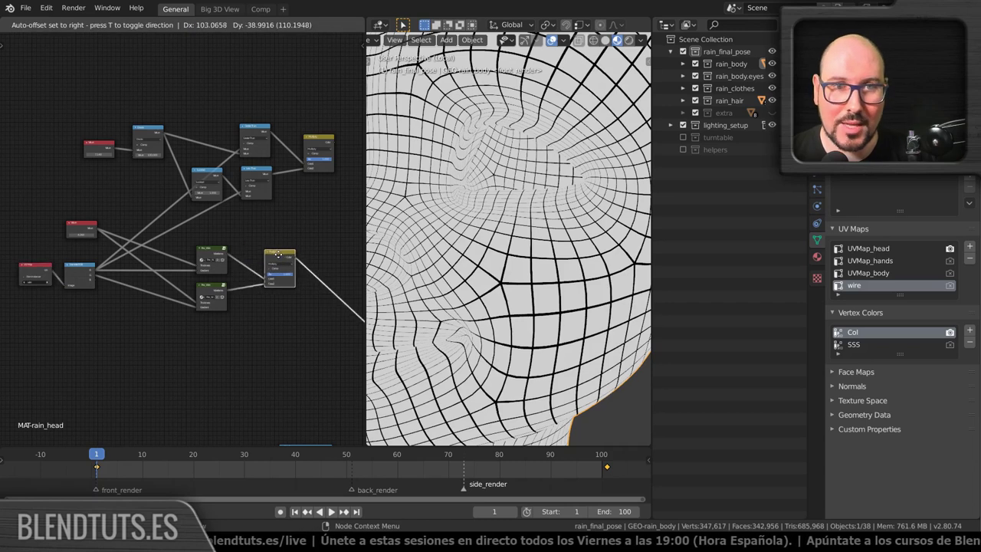
# Box-select the upper cluster of stripe nodes and delete it.
pyautogui.scroll(-1, 184, 246)
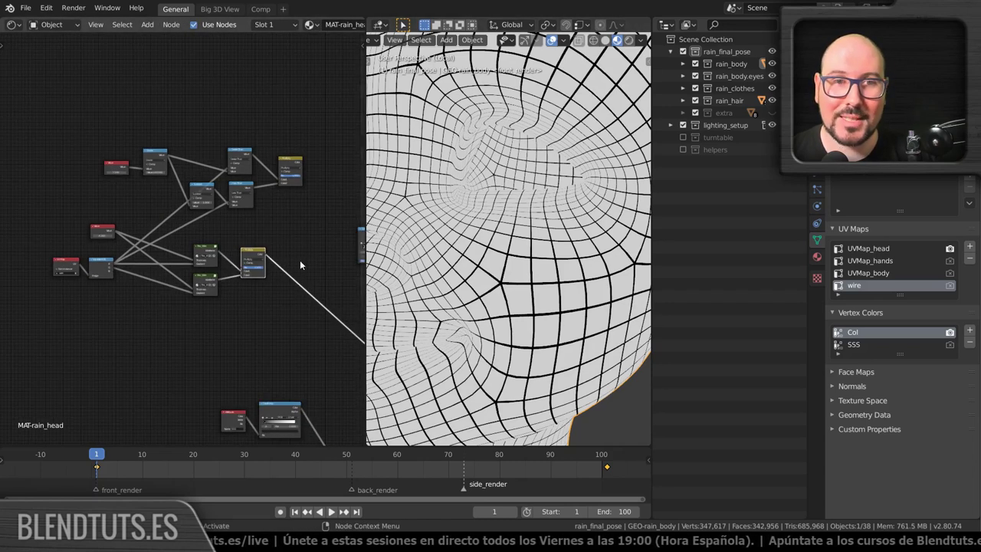
pyautogui.scroll(1, 300, 259)
pyautogui.scroll(1, 244, 275)
pyautogui.moveTo(249, 287); pyautogui.dragTo(301, 362, button='middle')
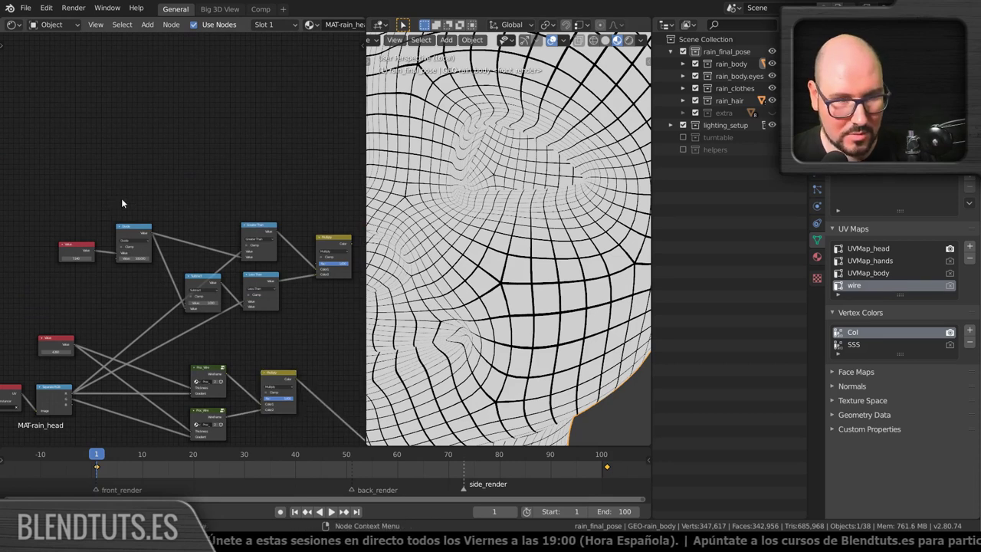
pyautogui.moveTo(62, 177); pyautogui.dragTo(340, 315)
pyautogui.press('x')
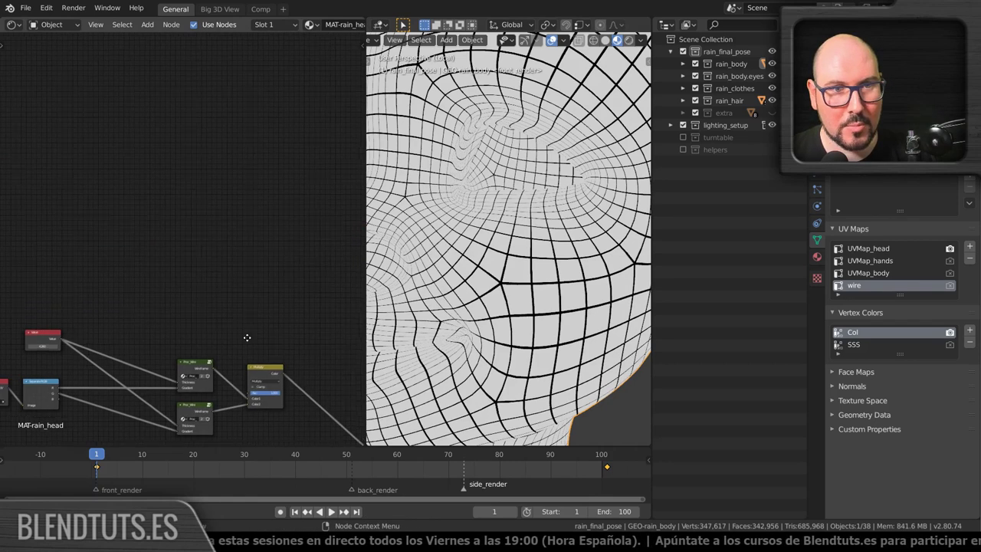
pyautogui.scroll(2, 289, 257)
pyautogui.moveTo(249, 311); pyautogui.dragTo(258, 315, button='middle')
# Add an Image Texture node to the head material.
pyautogui.hotkey('shift', 'a')
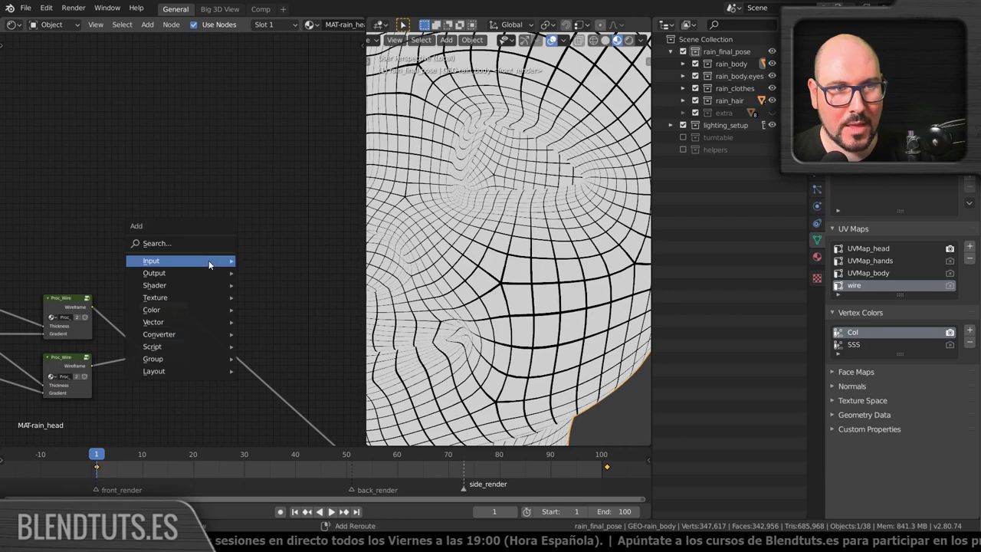
pyautogui.moveTo(155, 297)
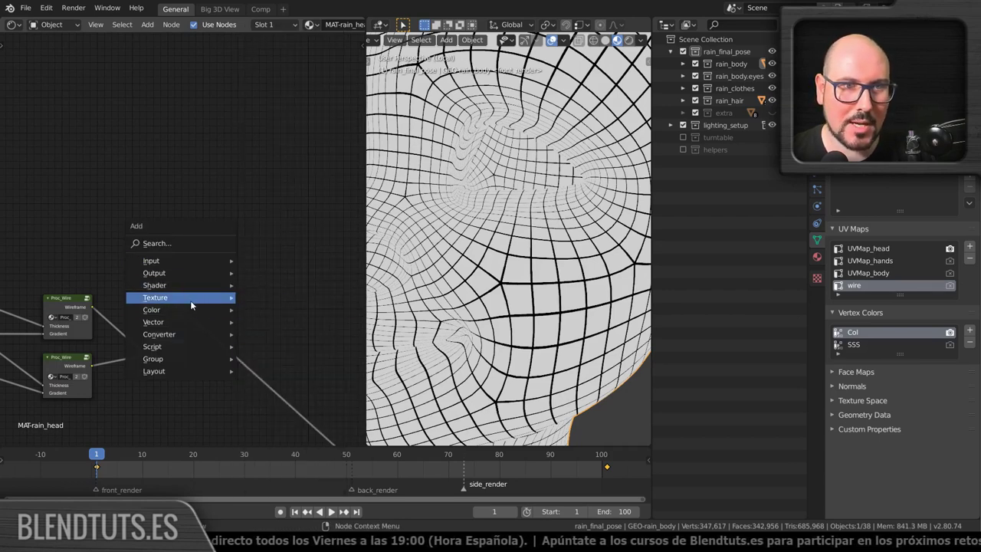
pyautogui.click(296, 309)
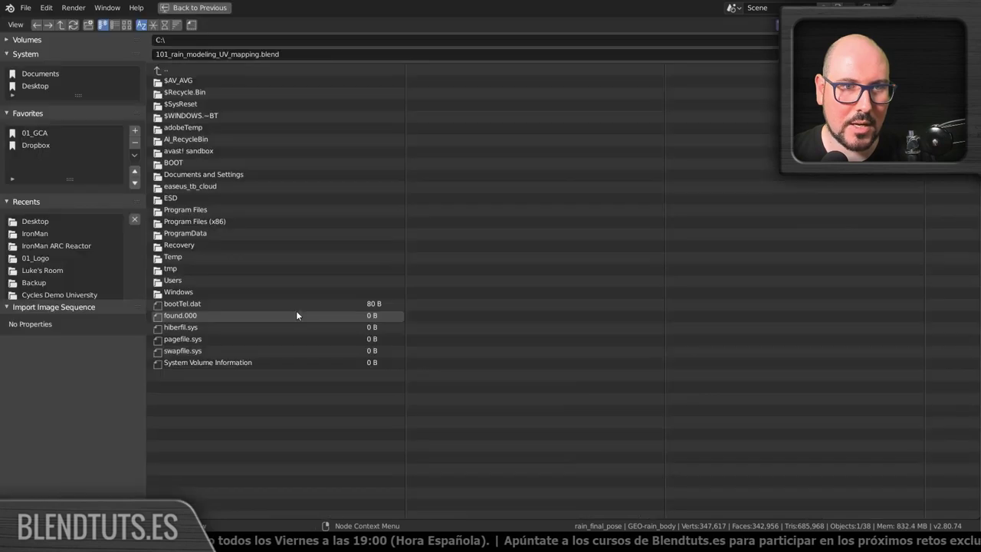
pyautogui.press('Escape')
pyautogui.hotkey('shift', 'a')
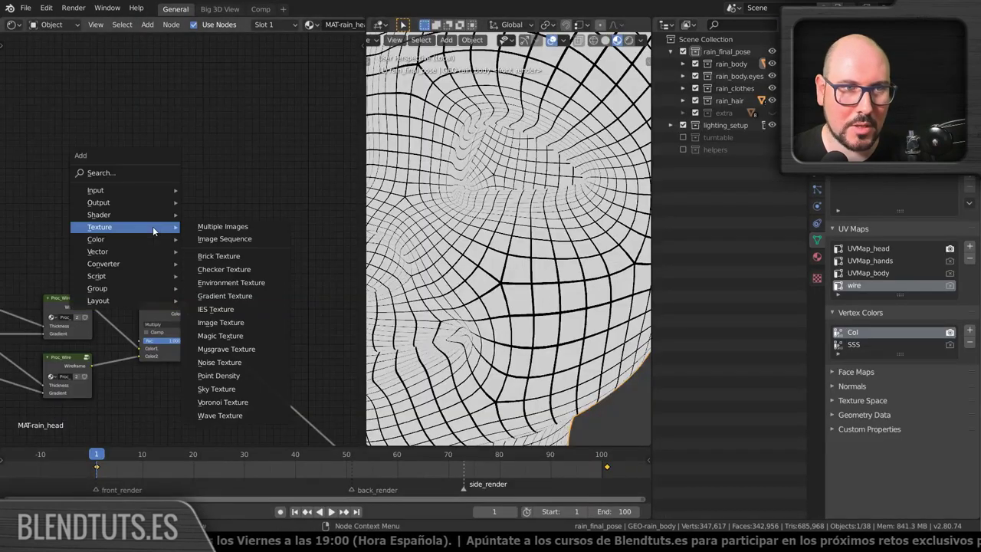
pyautogui.click(243, 322)
pyautogui.click(77, 207)
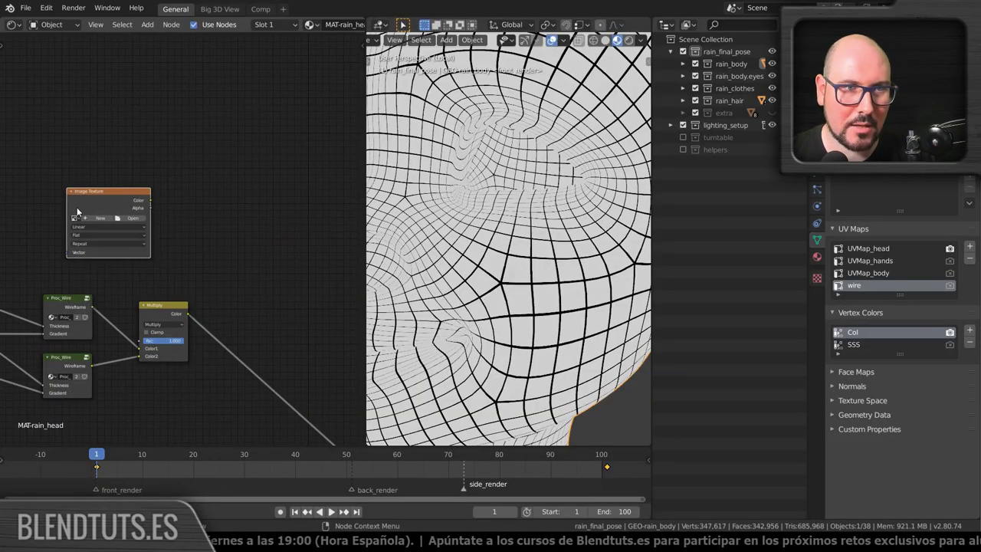
# Search the node's image list for 'tex' and browse the matches.
pyautogui.click(75, 218)
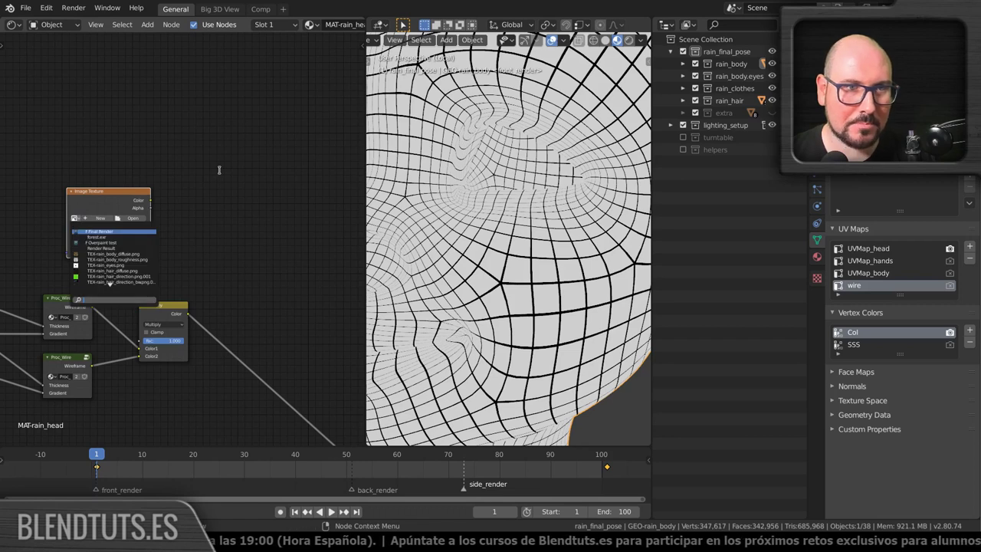
pyautogui.scroll(3, 59, 249)
pyautogui.moveTo(59, 249); pyautogui.dragTo(218, 263, button='middle')
pyautogui.click(150, 200)
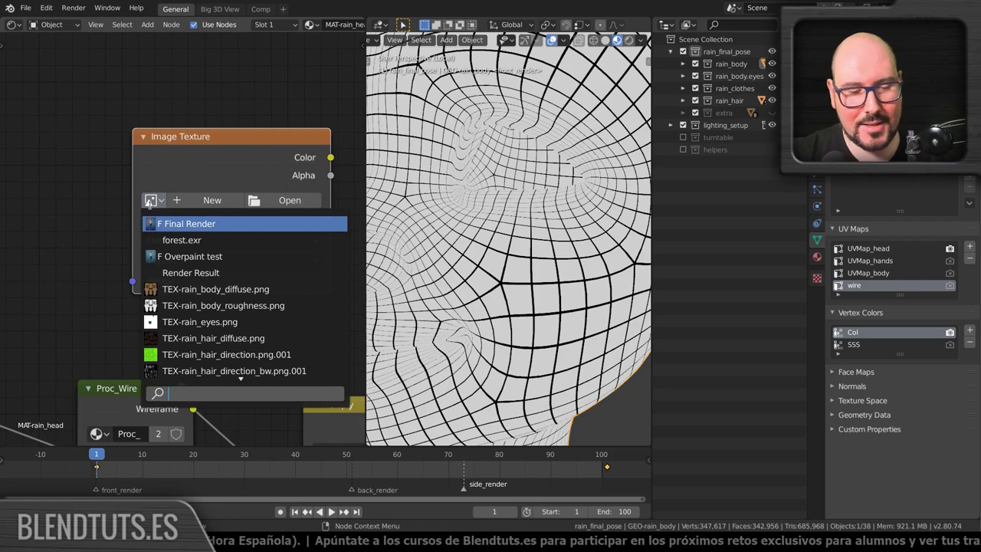
pyautogui.write('tex')
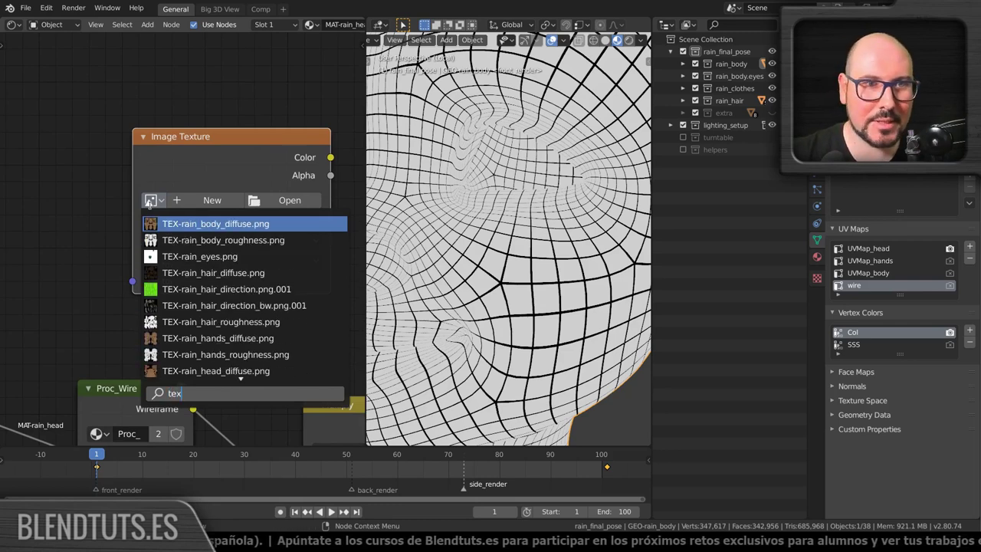
pyautogui.press('Down')
pyautogui.press('Down')
pyautogui.press('Down')
pyautogui.press('Down')
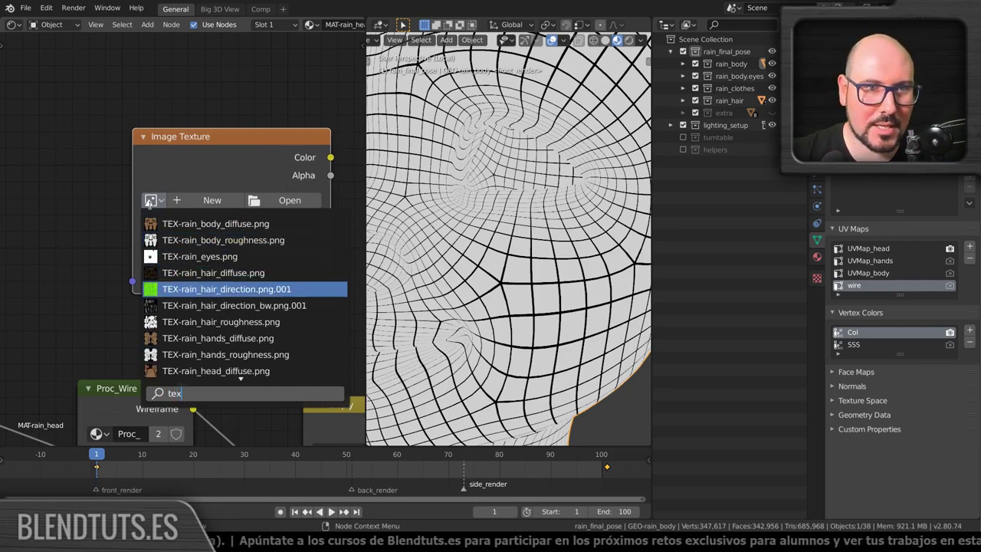
pyautogui.press('Down')
pyautogui.press('Down')
pyautogui.press('Down')
pyautogui.press('Down')
pyautogui.press('Down')
pyautogui.press('Down')
pyautogui.press('Down')
pyautogui.press('Down')
pyautogui.press('Down')
pyautogui.press('Down')
pyautogui.press('Down')
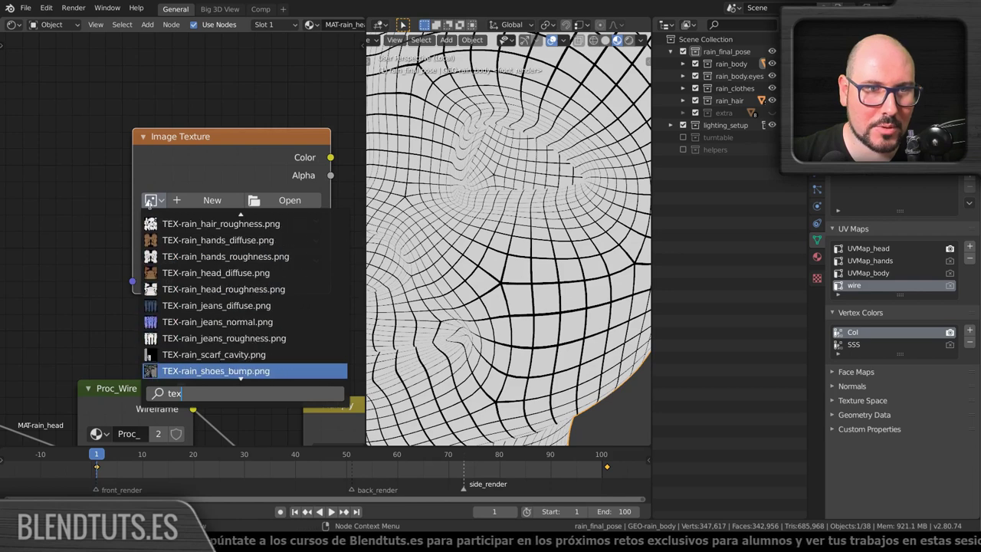
pyautogui.press('Down')
pyautogui.press('Down')
pyautogui.press('Down')
pyautogui.press('Down')
pyautogui.press('Down')
pyautogui.press('Down')
pyautogui.press('Up')
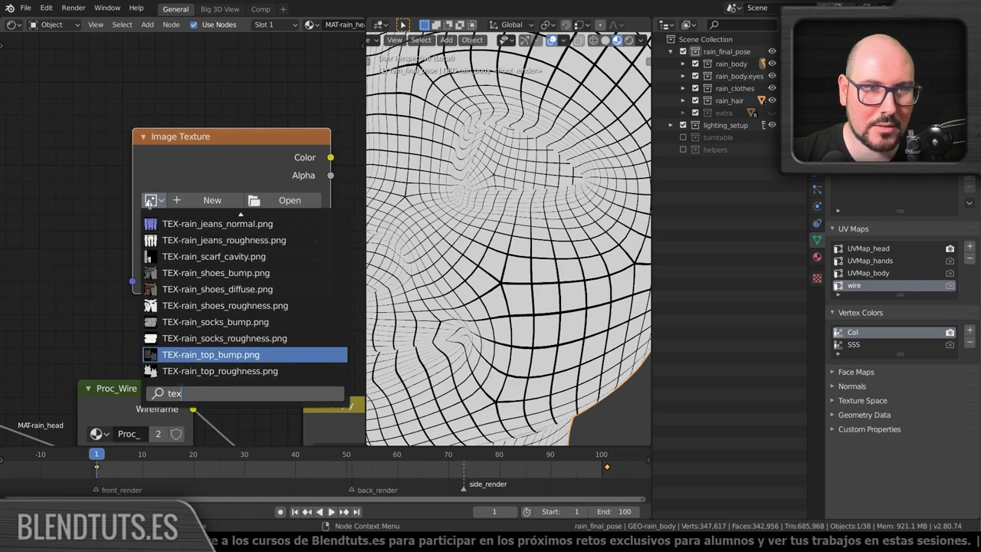
pyautogui.press('Up')
pyautogui.press('Up')
pyautogui.press('Up')
pyautogui.press('Up')
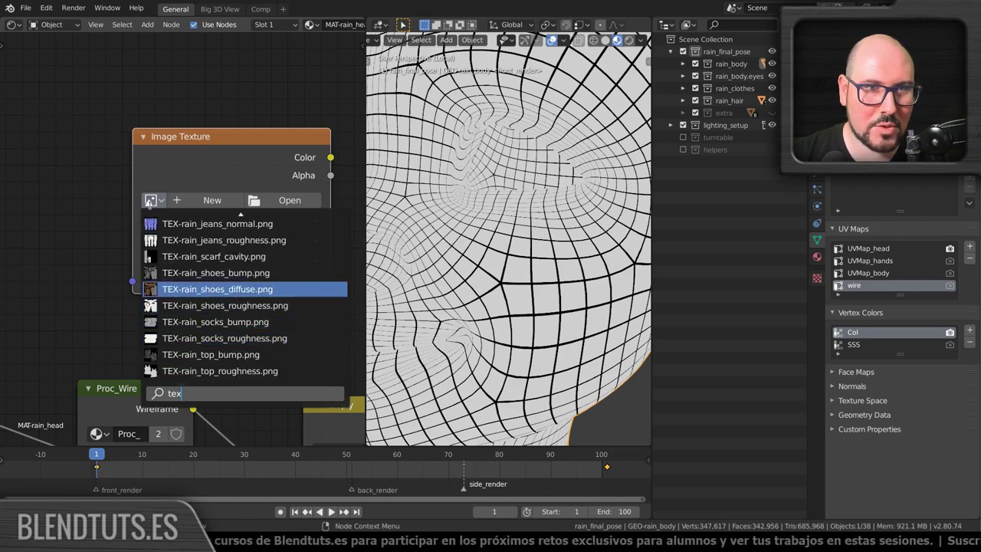
pyautogui.press('Up')
pyautogui.press('Up')
pyautogui.press('Up')
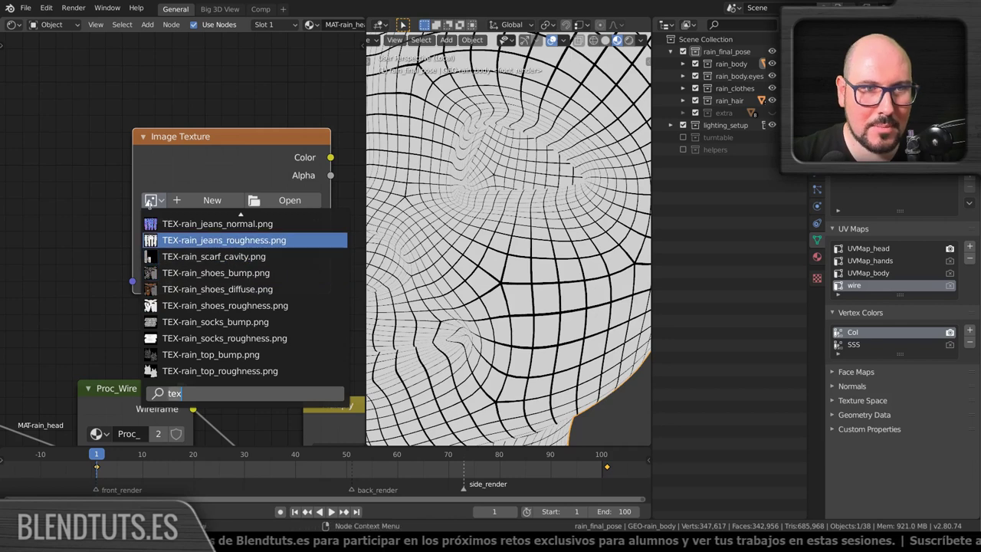
# Filter the image list by 'diff' and load TEX-rain_head_diffuse.png.
pyautogui.press('BackSpace')
pyautogui.press('BackSpace')
pyautogui.press('BackSpace')
pyautogui.write('diff')
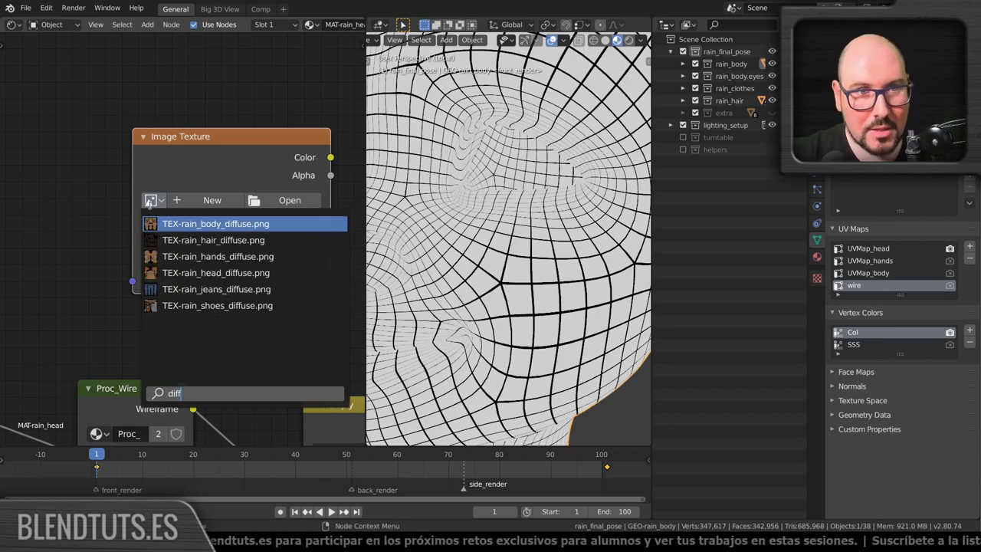
pyautogui.press('Down')
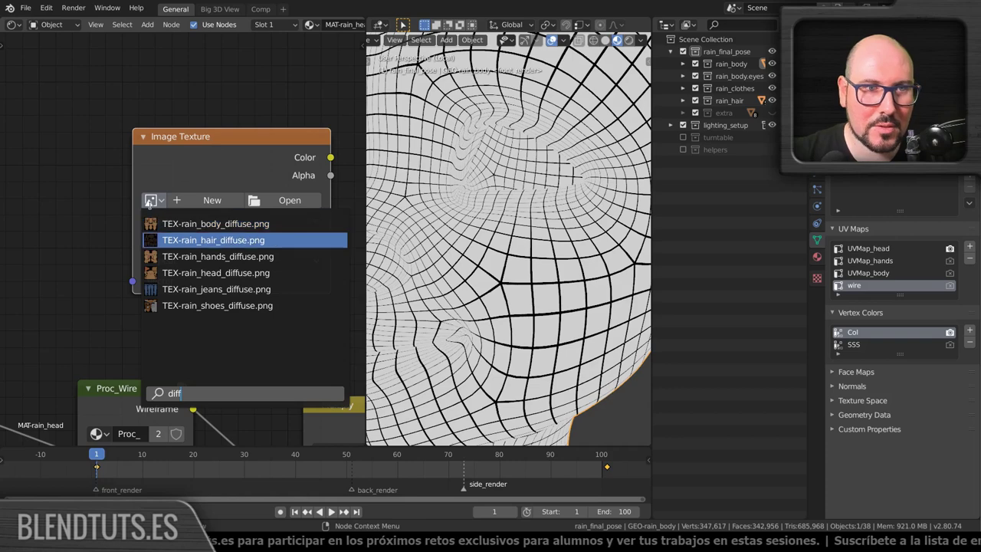
pyautogui.press('Down')
pyautogui.press('Down')
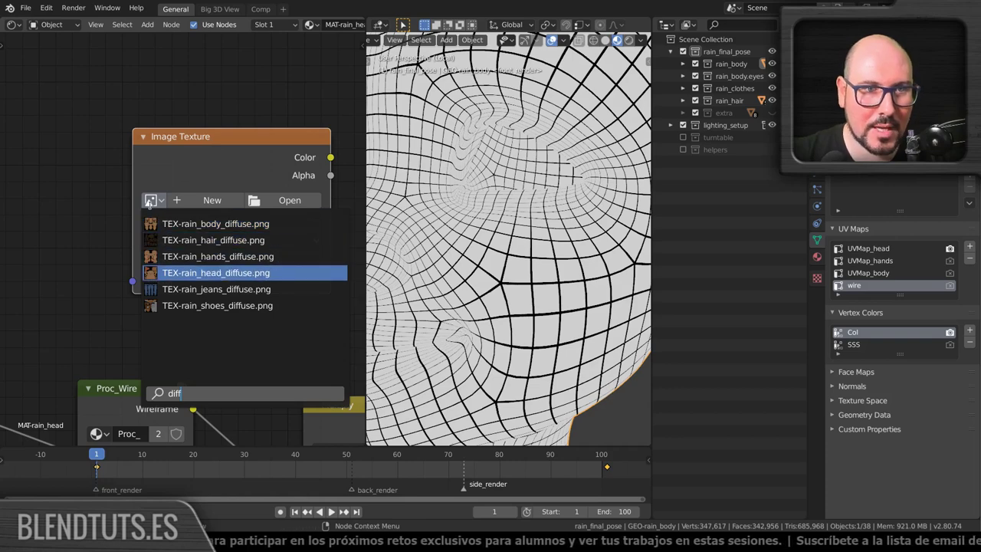
pyautogui.press('Return')
pyautogui.scroll(-3, 174, 198)
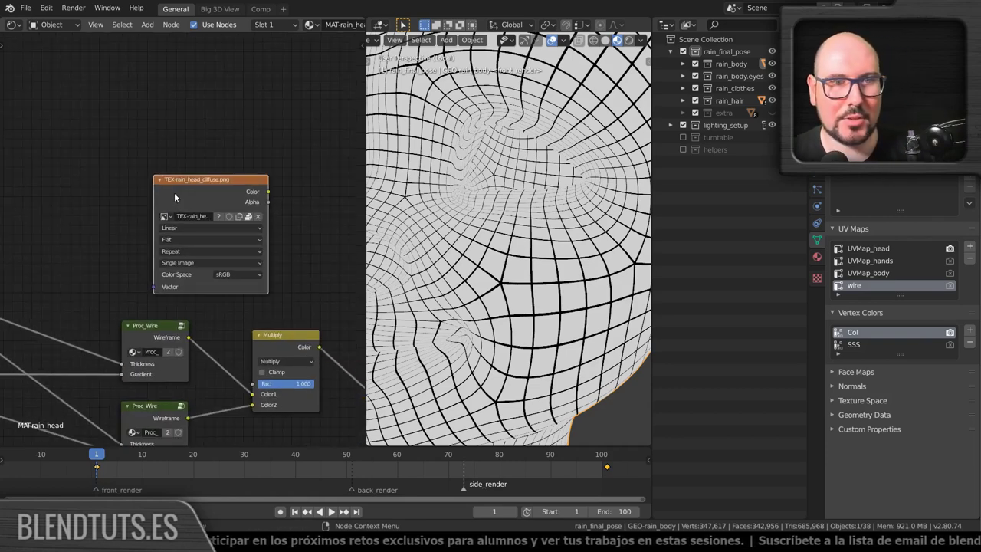
pyautogui.scroll(-1, 174, 192)
pyautogui.scroll(-1, 200, 200)
# Duplicate the wireframe Multiply node and feed the texture colour into the copy.
pyautogui.click(224, 295)
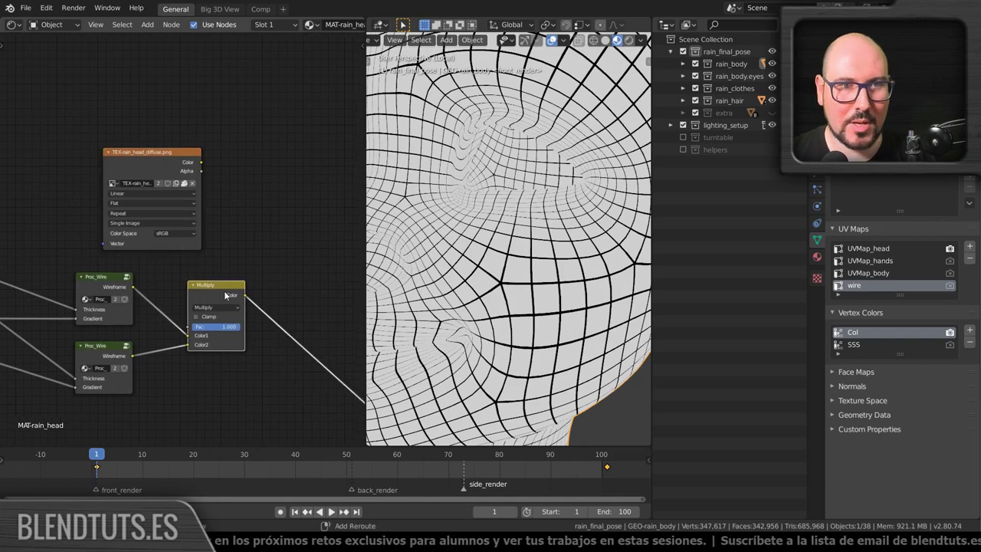
pyautogui.hotkey('shift', 'd')
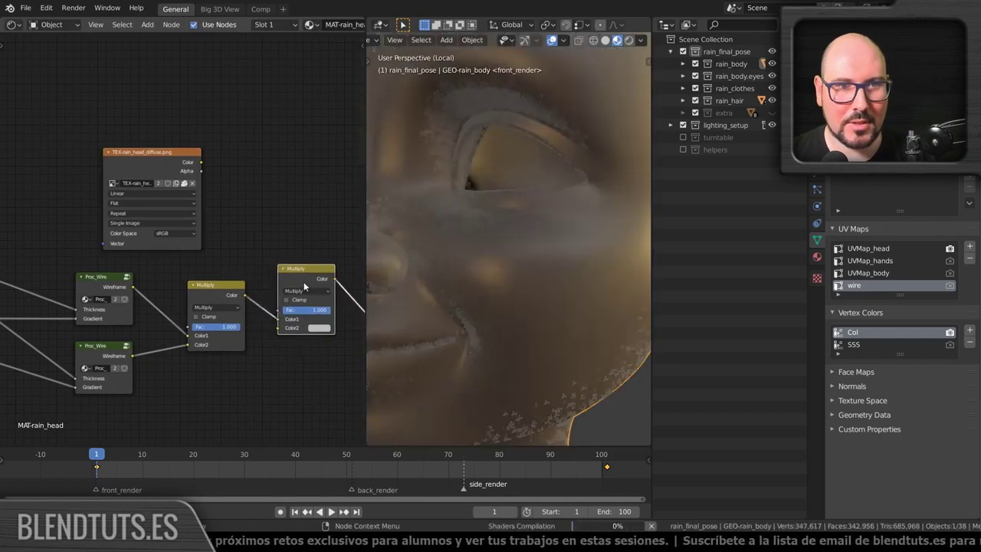
pyautogui.click(314, 178)
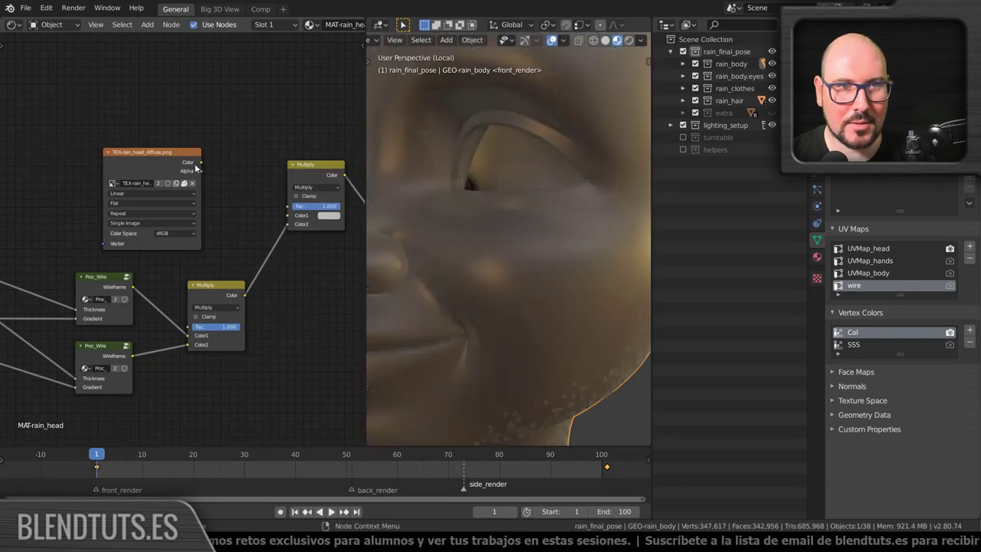
pyautogui.moveTo(283, 223); pyautogui.dragTo(294, 213)
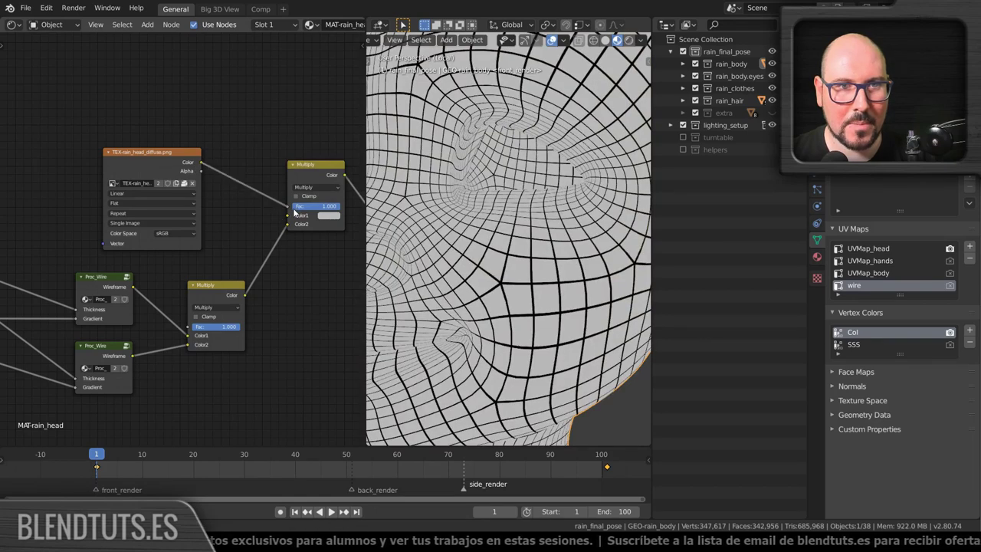
pyautogui.moveTo(294, 213); pyautogui.dragTo(240, 271, button='middle')
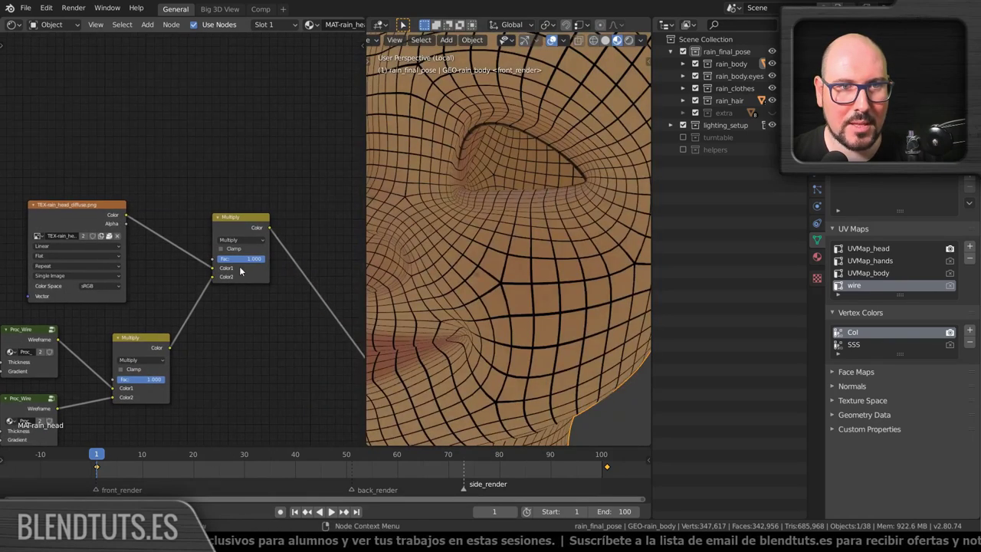
# Move the wireframe link onto the Fac input and preview the wireframe Multiply result.
pyautogui.scroll(1, 240, 271)
pyautogui.moveTo(220, 287); pyautogui.dragTo(221, 265)
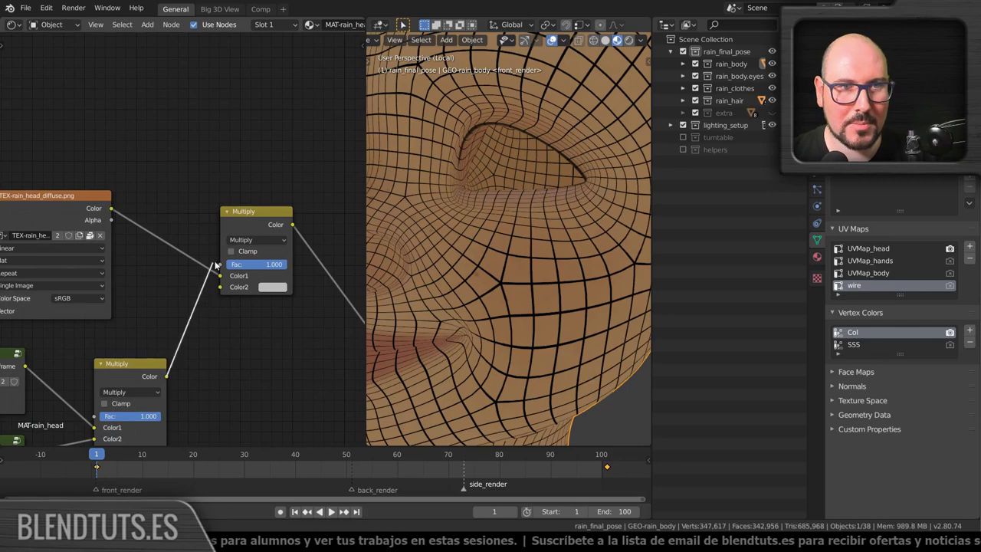
pyautogui.keyDown('ctrl'); pyautogui.keyDown('shift'); pyautogui.click(136, 364); pyautogui.keyUp('shift'); pyautogui.keyUp('ctrl')
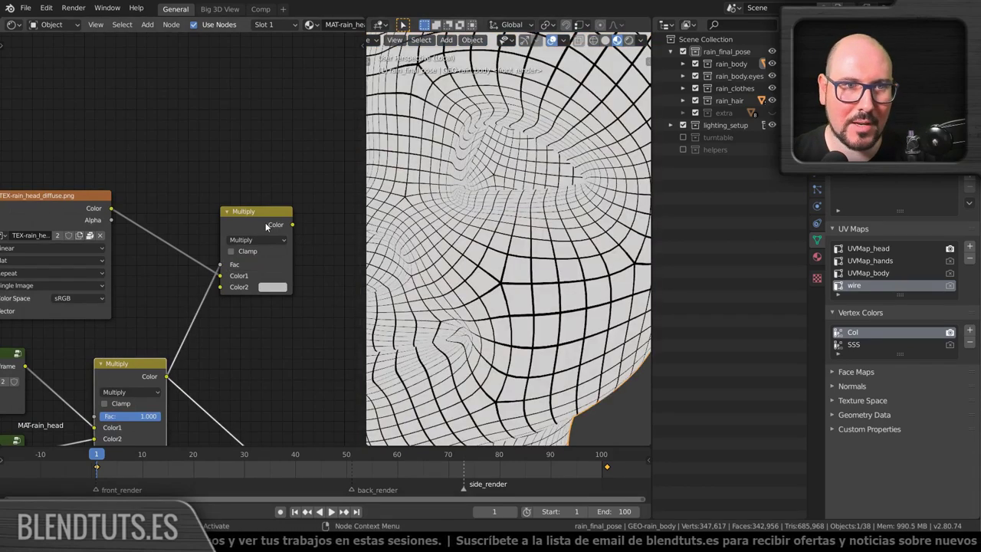
pyautogui.moveTo(266, 222); pyautogui.dragTo(330, 233)
pyautogui.scroll(-2, 202, 271)
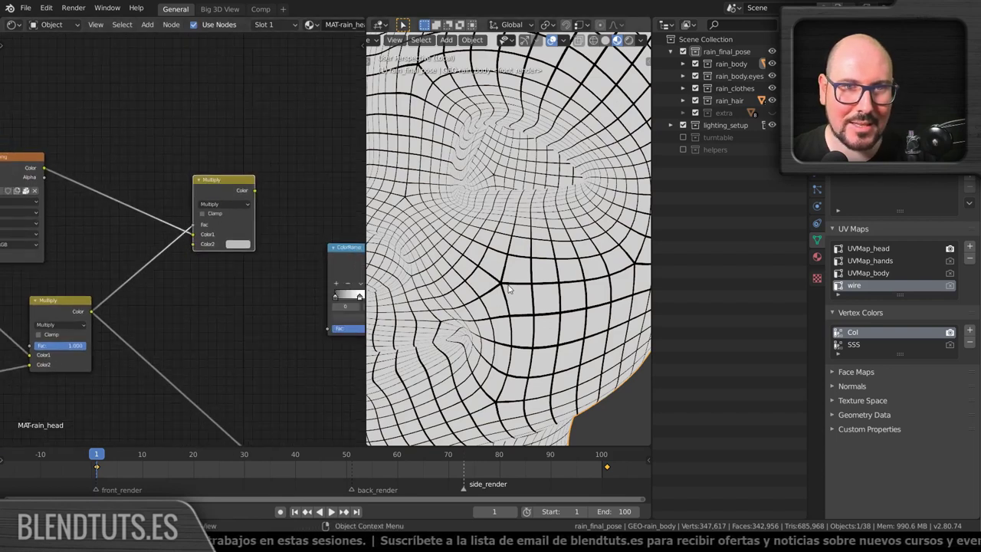
# Insert an Invert node on the wireframe link and route the textured Multiply result onward.
pyautogui.hotkey('shift', 'a')
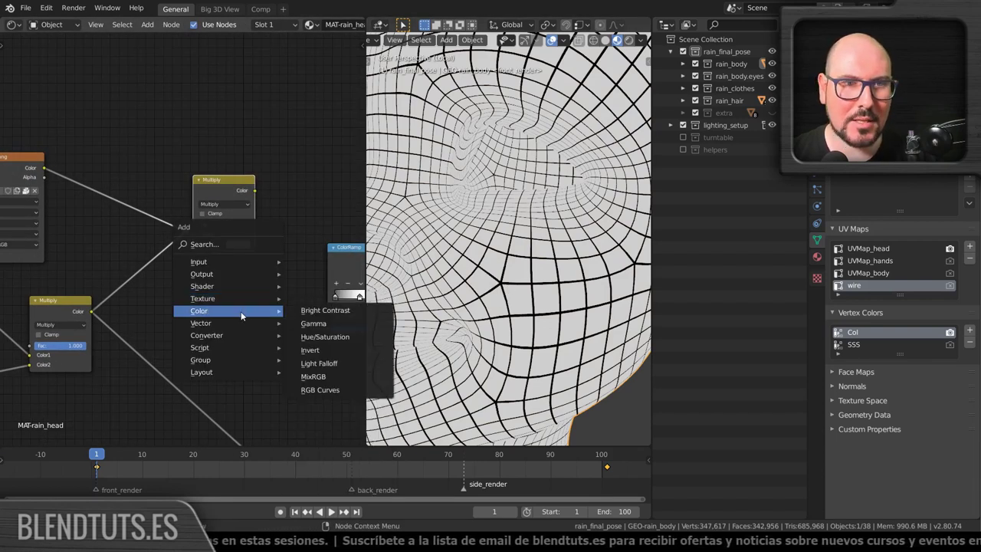
pyautogui.click(309, 349)
pyautogui.click(153, 265)
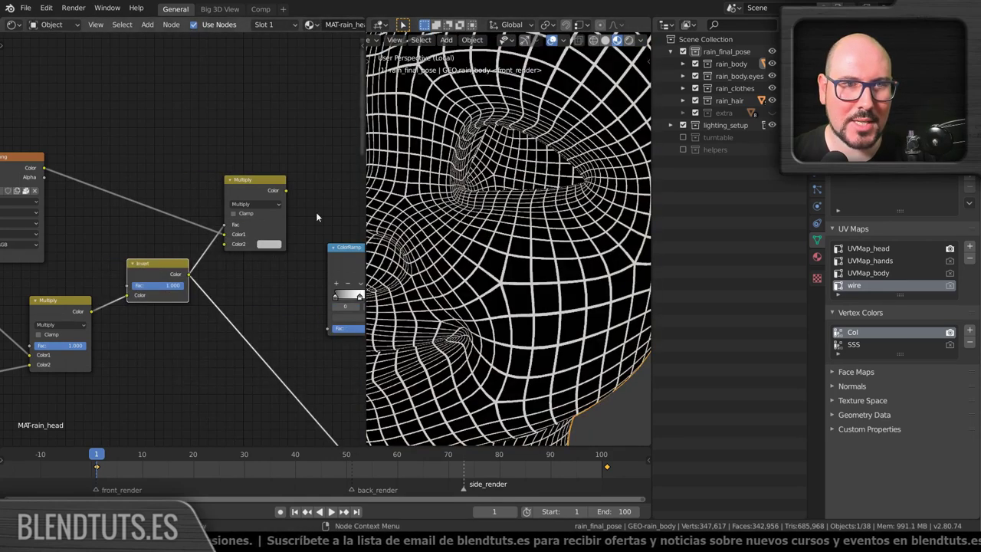
pyautogui.click(262, 182)
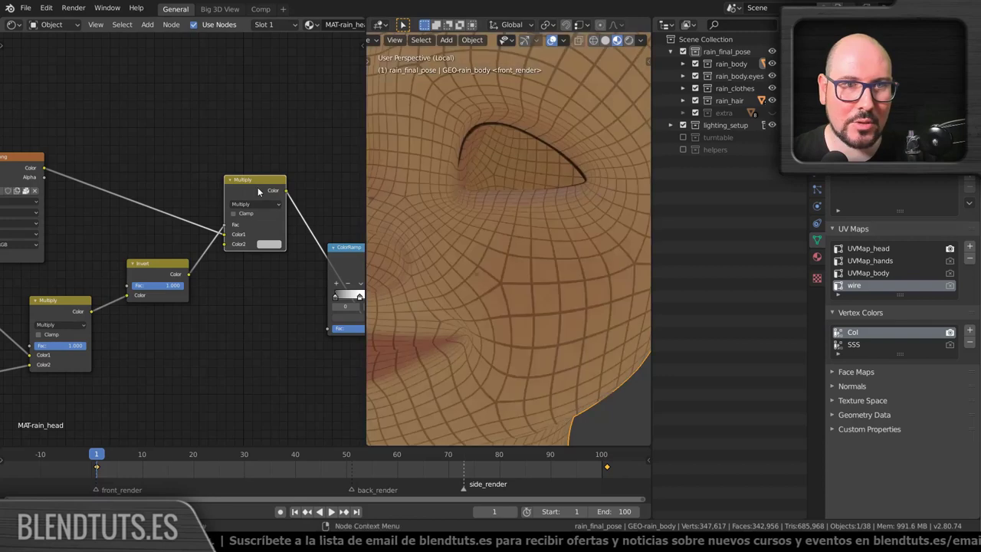
# Switch the node's blend mode to Mix and make its second colour orange.
pyautogui.click(269, 244)
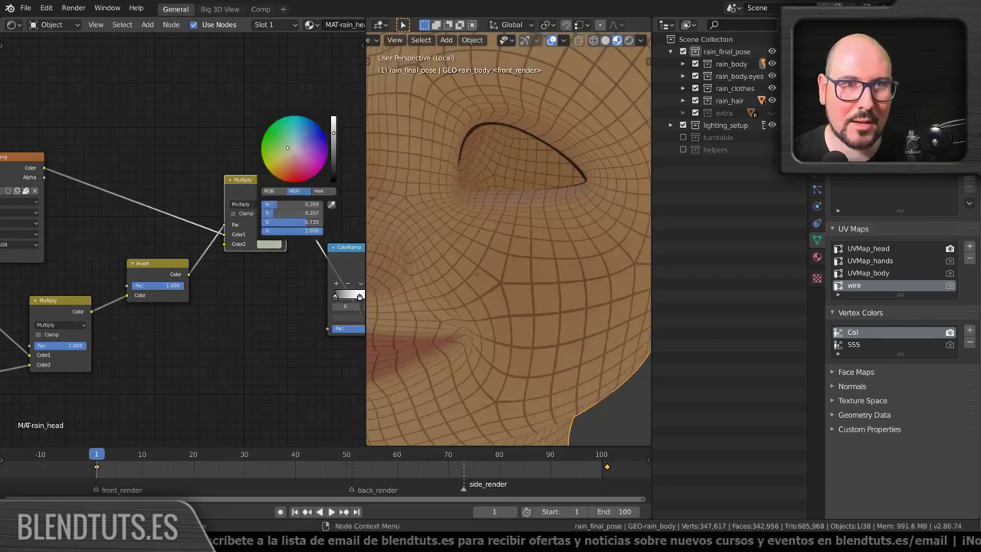
pyautogui.moveTo(288, 148); pyautogui.dragTo(338, 115)
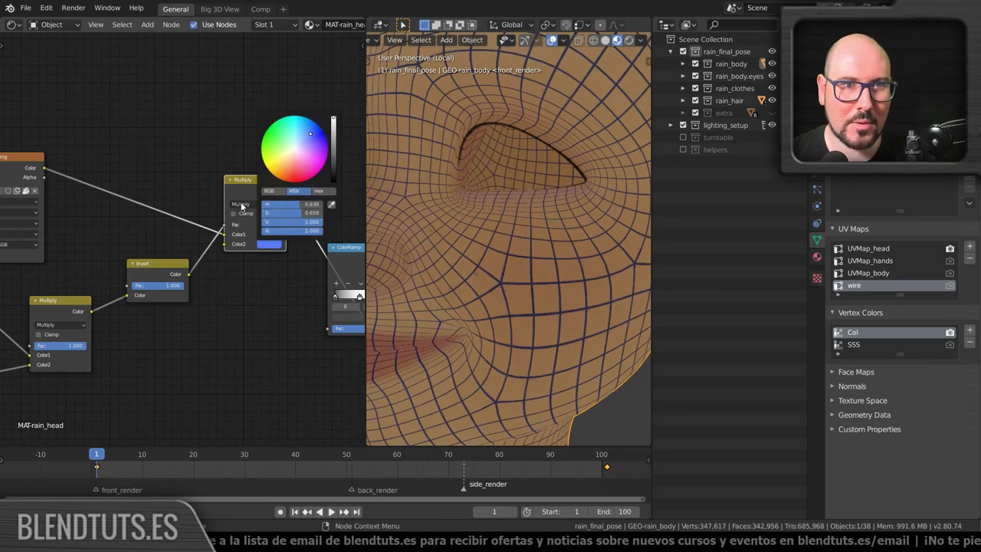
pyautogui.click(270, 204)
pyautogui.click(249, 215)
pyautogui.scroll(2, 185, 242)
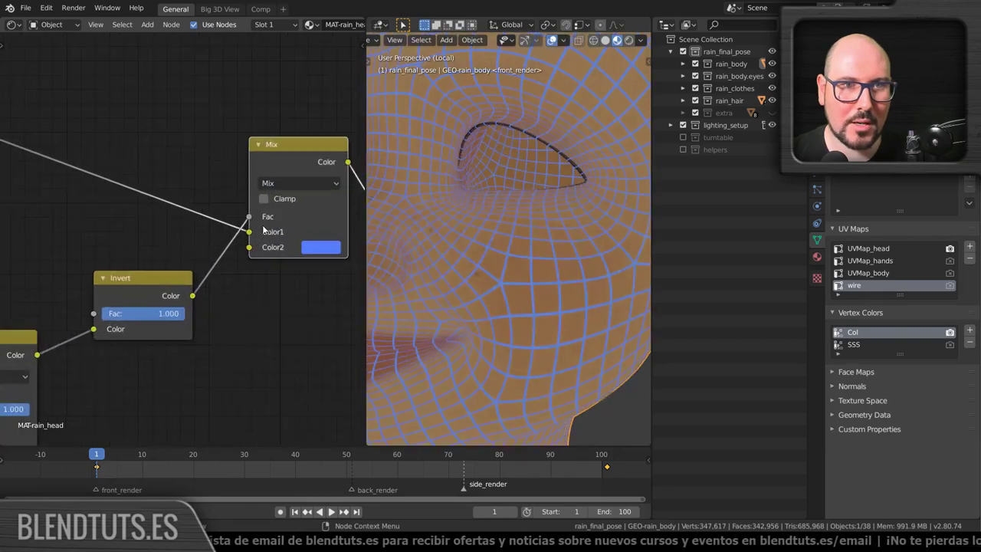
pyautogui.moveTo(281, 238); pyautogui.dragTo(138, 280, button='middle')
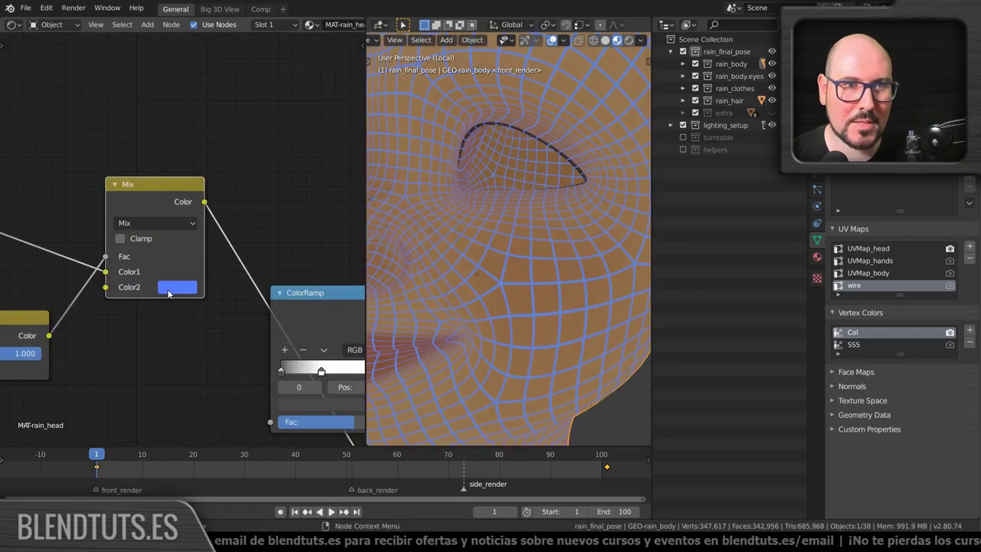
pyautogui.click(169, 294)
pyautogui.moveTo(233, 155)
pyautogui.mouseDown()
pyautogui.moveTo(191, 161)
pyautogui.moveTo(213, 186)
pyautogui.moveTo(198, 181)
pyautogui.mouseUp()
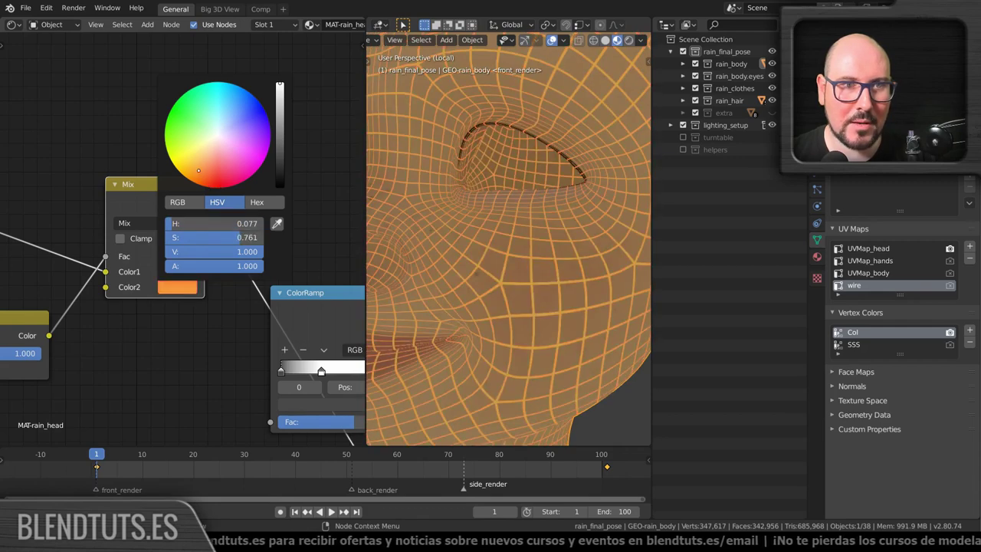
pyautogui.scroll(-3, 163, 297)
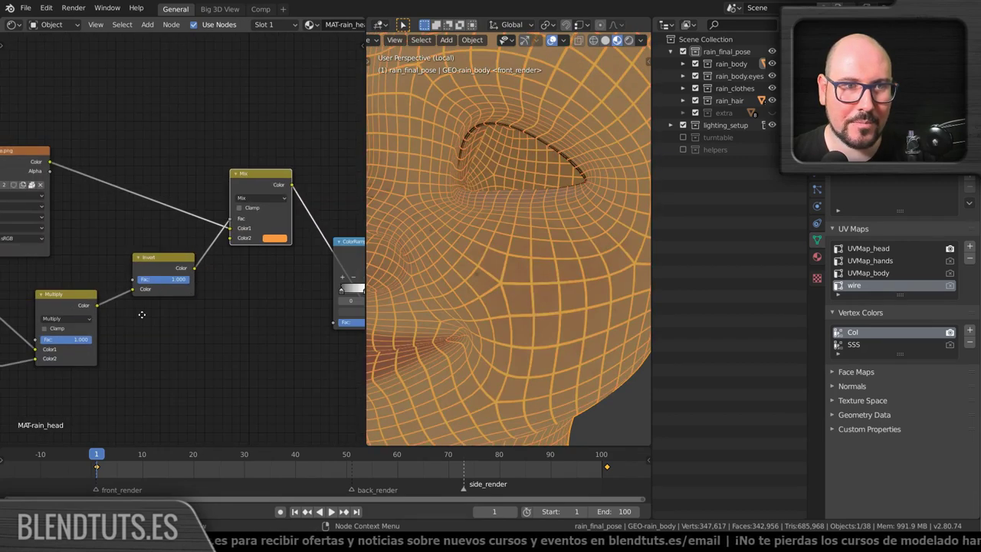
pyautogui.scroll(-3, 164, 327)
# Nudge the Image Texture node and pan the node tree to locate the Value node.
pyautogui.moveTo(124, 305)
pyautogui.mouseDown(button='middle')
pyautogui.moveTo(173, 328)
pyautogui.moveTo(175, 345)
pyautogui.mouseUp(button='middle')
pyautogui.scroll(-2, 472, 280)
pyautogui.scroll(-3, 471, 277)
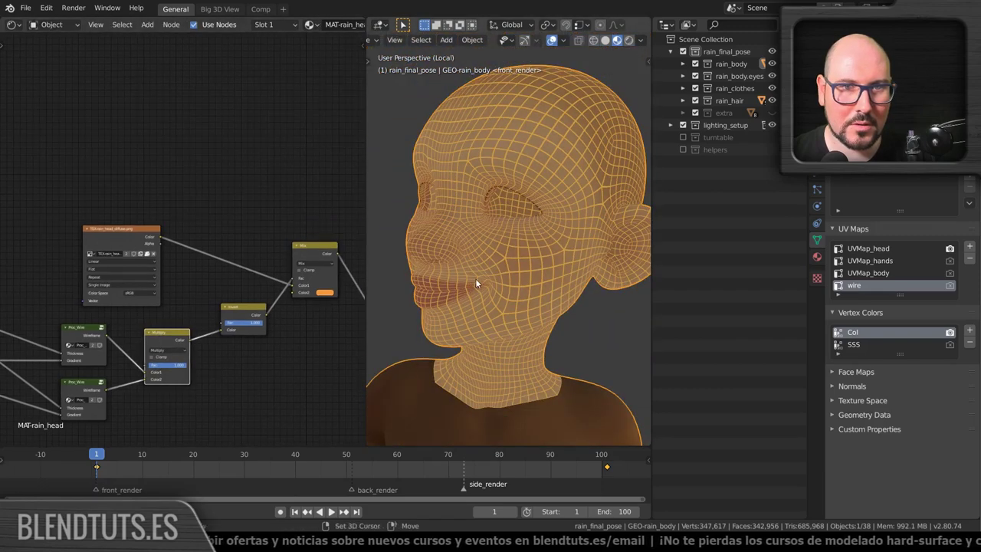
pyautogui.moveTo(475, 278); pyautogui.dragTo(491, 291, button='middle')
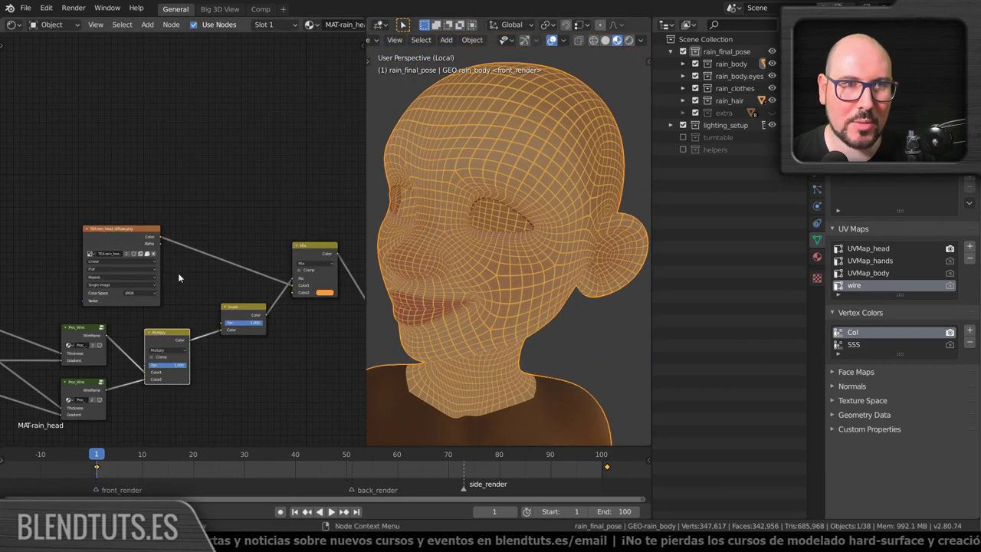
pyautogui.moveTo(178, 273); pyautogui.dragTo(229, 267, button='middle')
pyautogui.moveTo(213, 231); pyautogui.dragTo(218, 227)
pyautogui.scroll(3, 469, 276)
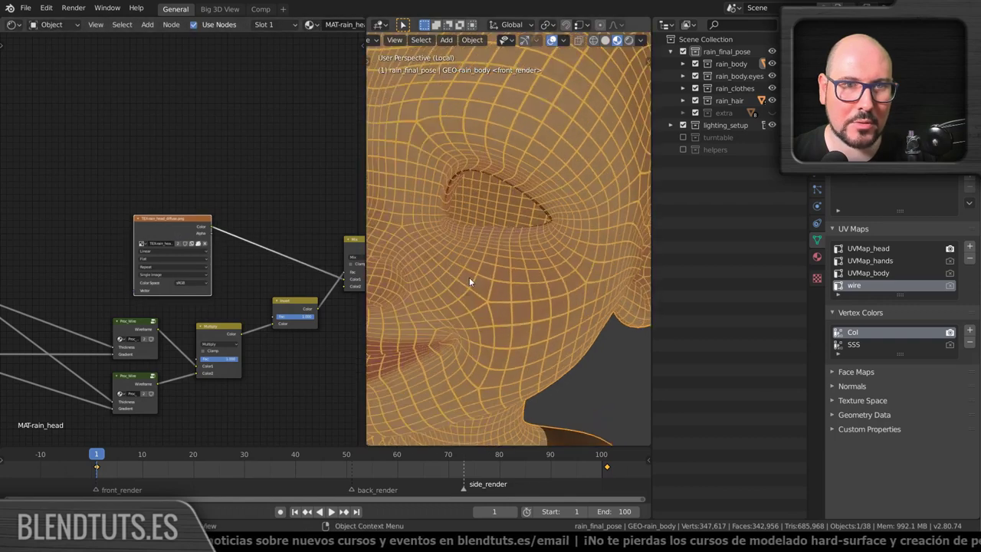
pyautogui.scroll(-3, 471, 279)
pyautogui.moveTo(137, 301)
pyautogui.mouseDown(button='middle')
pyautogui.moveTo(289, 234)
pyautogui.moveTo(393, 237)
pyautogui.mouseUp(button='middle')
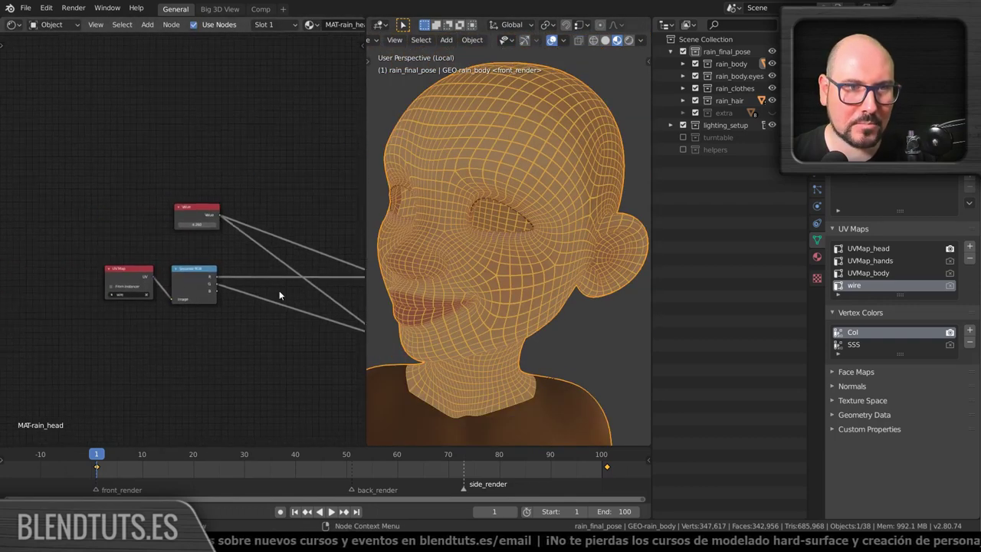
pyautogui.moveTo(203, 297); pyautogui.dragTo(86, 245, button='middle')
# Move the 4.260 Value node beside the Proc_Wire nodes and show its Node sidebar properties.
pyautogui.click(74, 218)
pyautogui.moveTo(74, 217); pyautogui.dragTo(159, 236)
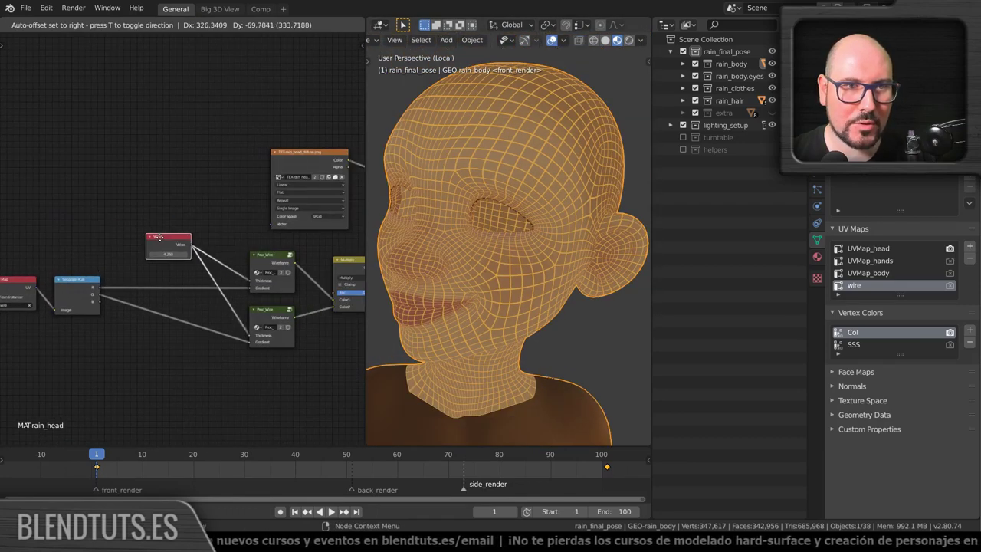
pyautogui.scroll(1, 201, 271)
pyautogui.press('n')
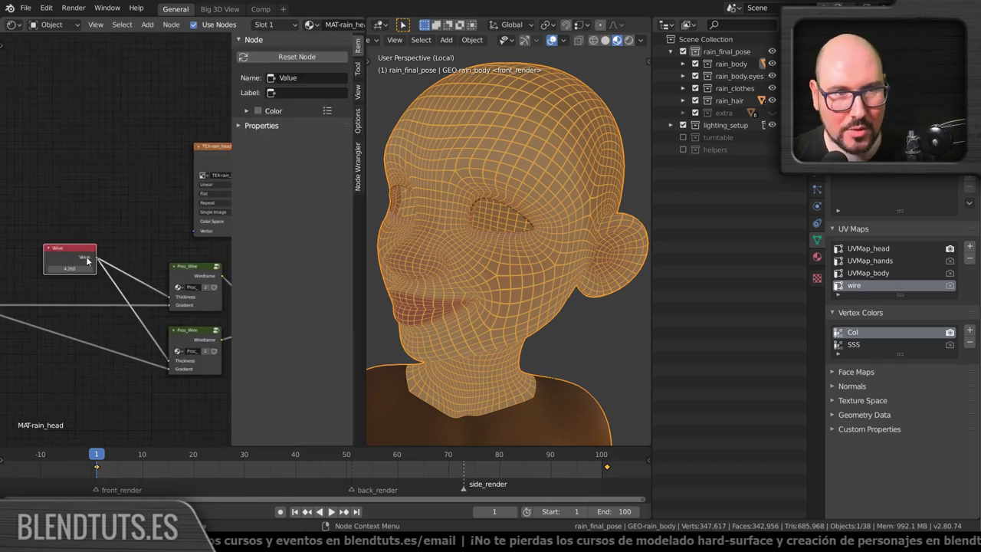
pyautogui.scroll(-2, 173, 288)
pyautogui.moveTo(173, 288); pyautogui.dragTo(183, 300, button='middle')
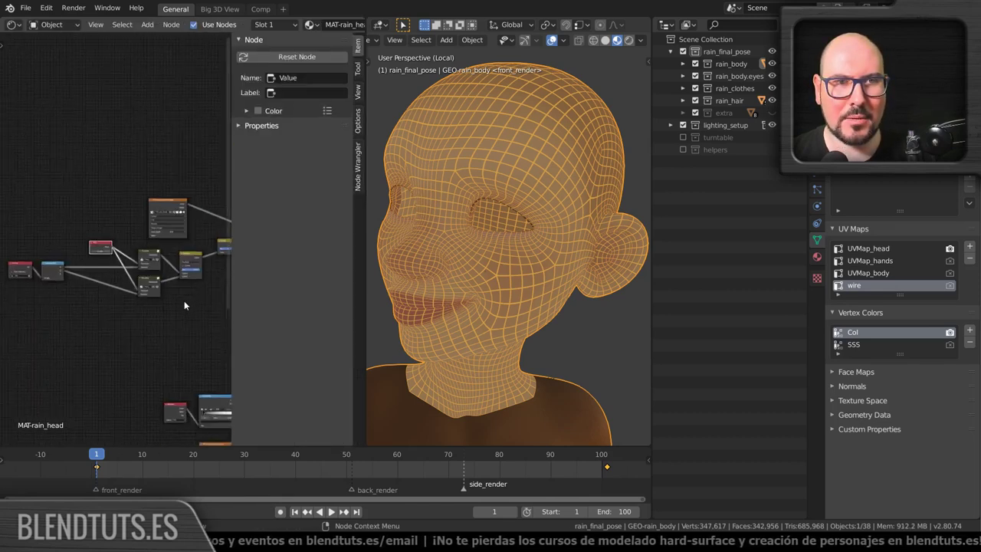
pyautogui.scroll(2, 110, 277)
pyautogui.scroll(2, 109, 277)
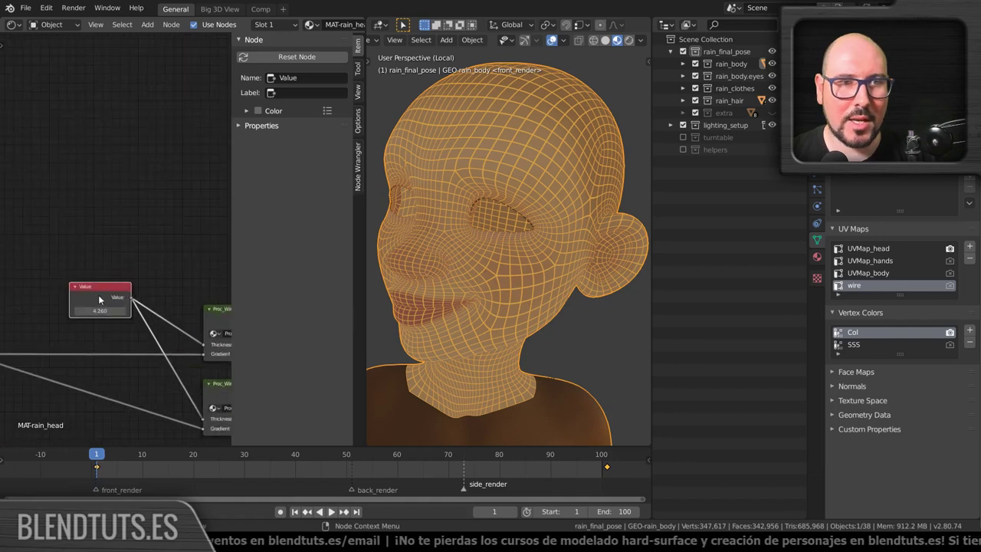
pyautogui.scroll(2, 98, 294)
pyautogui.scroll(1, 107, 261)
# Give the Value node a custom colour, trying red first and settling on bright green.
pyautogui.click(257, 110)
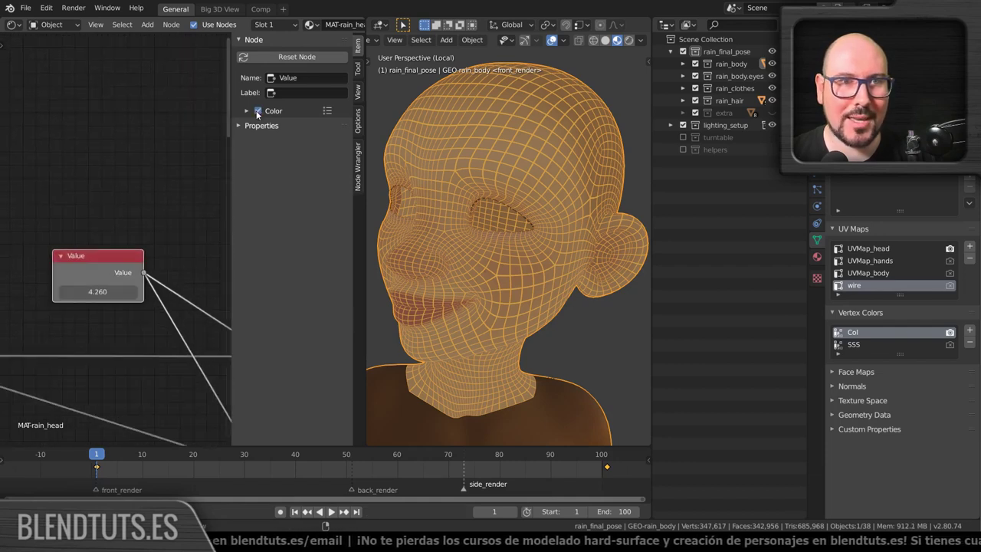
pyautogui.click(240, 112)
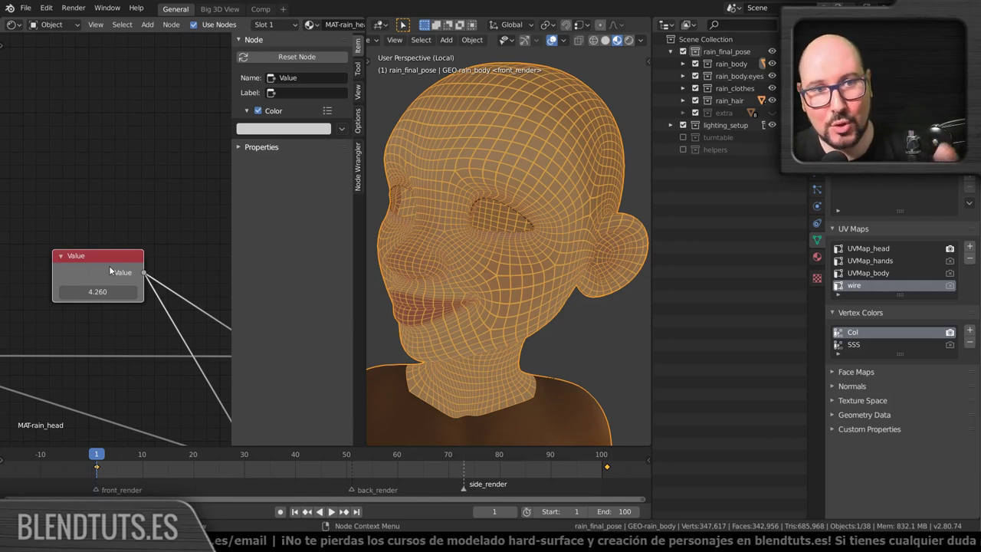
pyautogui.click(278, 130)
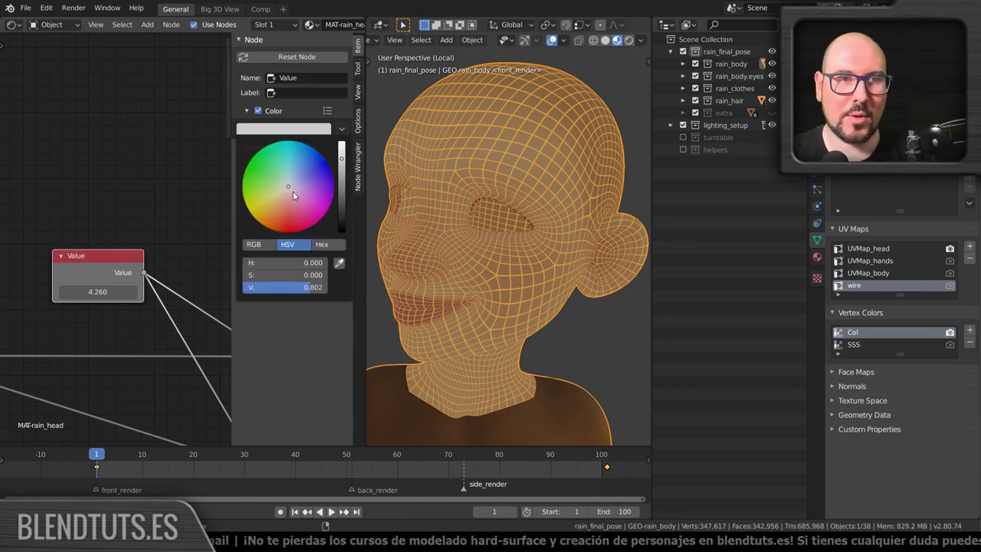
pyautogui.click(281, 227)
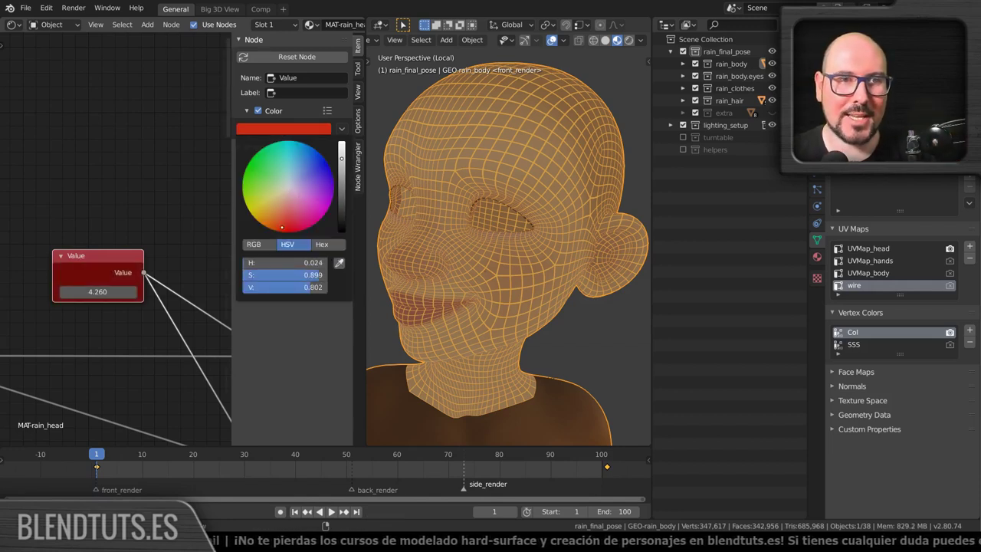
pyautogui.click(276, 129)
pyautogui.click(249, 162)
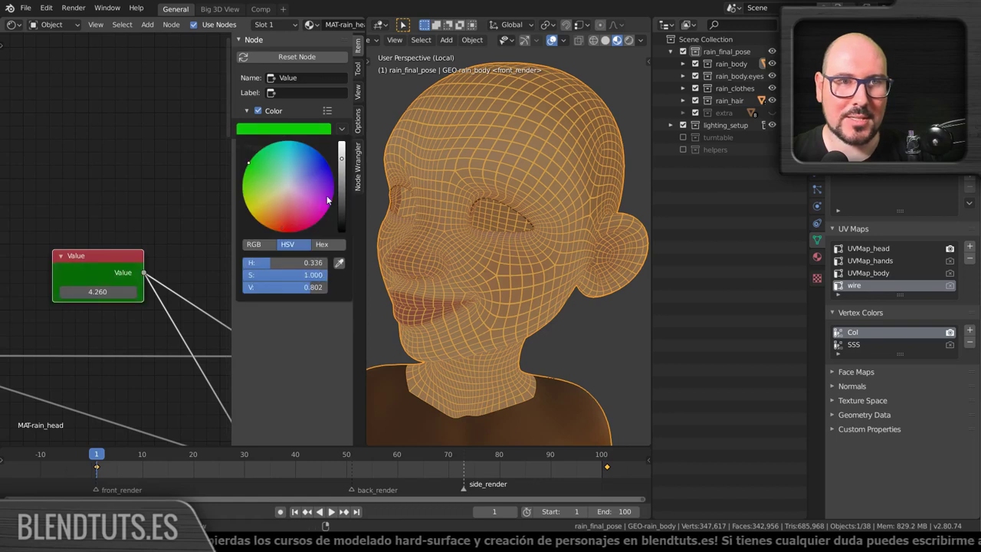
pyautogui.scroll(-4, 124, 247)
pyautogui.scroll(-2, 124, 247)
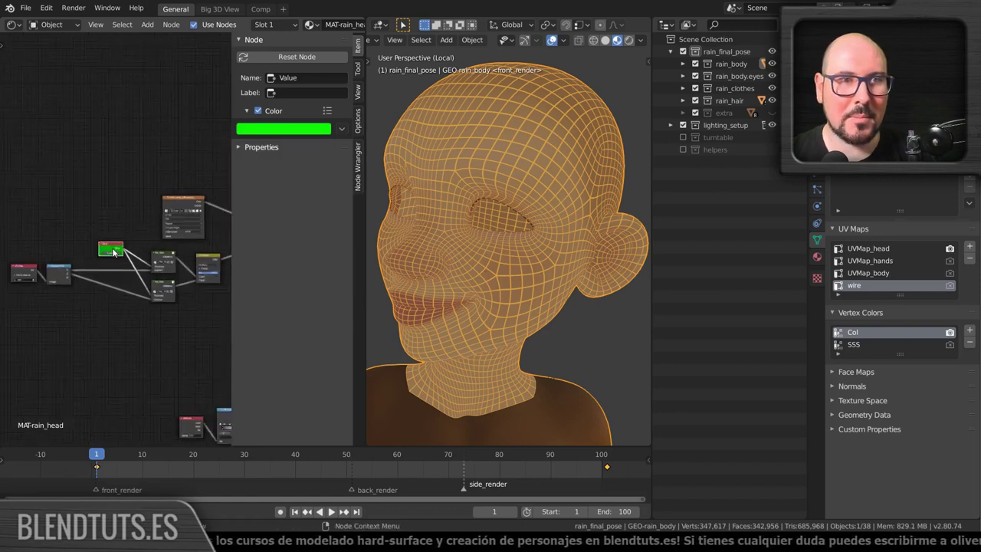
pyautogui.scroll(-2, 124, 246)
pyautogui.scroll(-1, 178, 294)
pyautogui.moveTo(177, 294); pyautogui.dragTo(107, 286, button='middle')
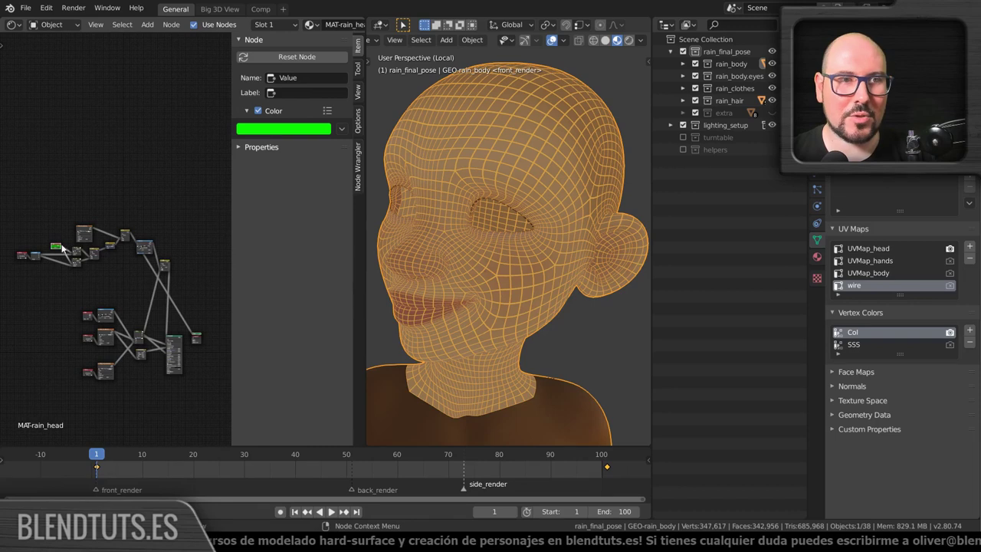
pyautogui.scroll(3, 63, 247)
pyautogui.scroll(2, 63, 247)
pyautogui.moveTo(63, 247); pyautogui.dragTo(139, 259, button='middle')
pyautogui.scroll(1, 174, 265)
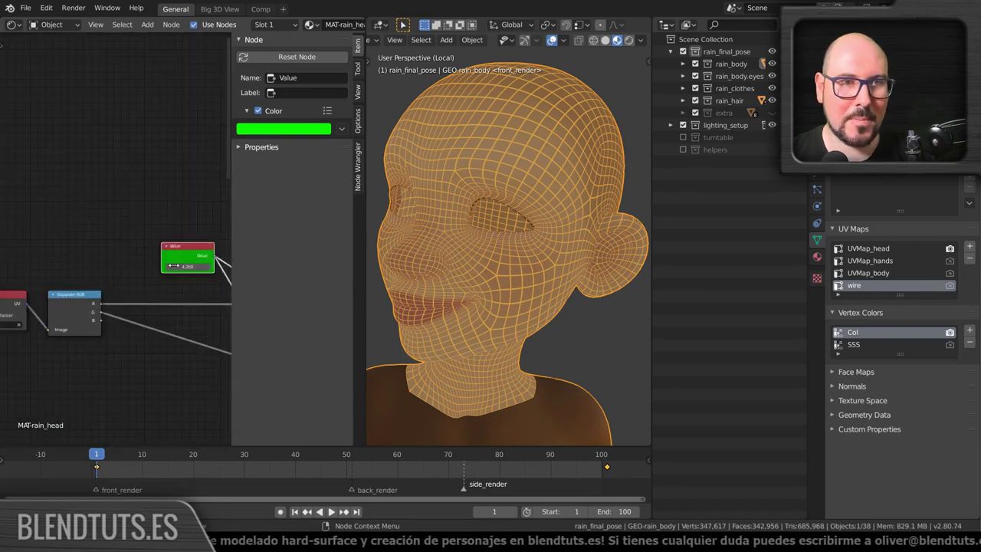
pyautogui.scroll(2, 174, 265)
pyautogui.scroll(1, 85, 259)
pyautogui.scroll(-2, 84, 260)
pyautogui.scroll(-3, 85, 258)
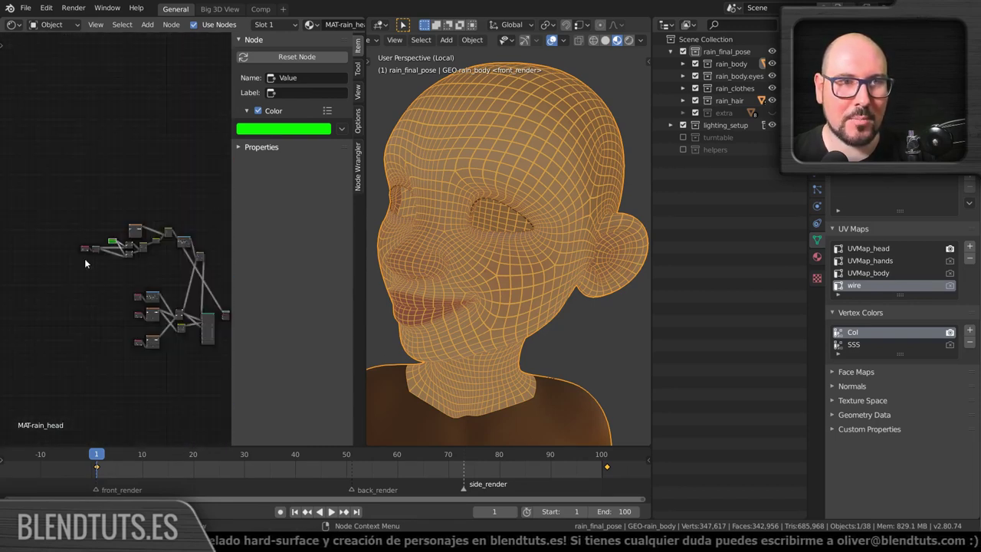
pyautogui.keyDown('ctrl'); pyautogui.hscroll(-1, 84, 259); pyautogui.keyUp('ctrl')
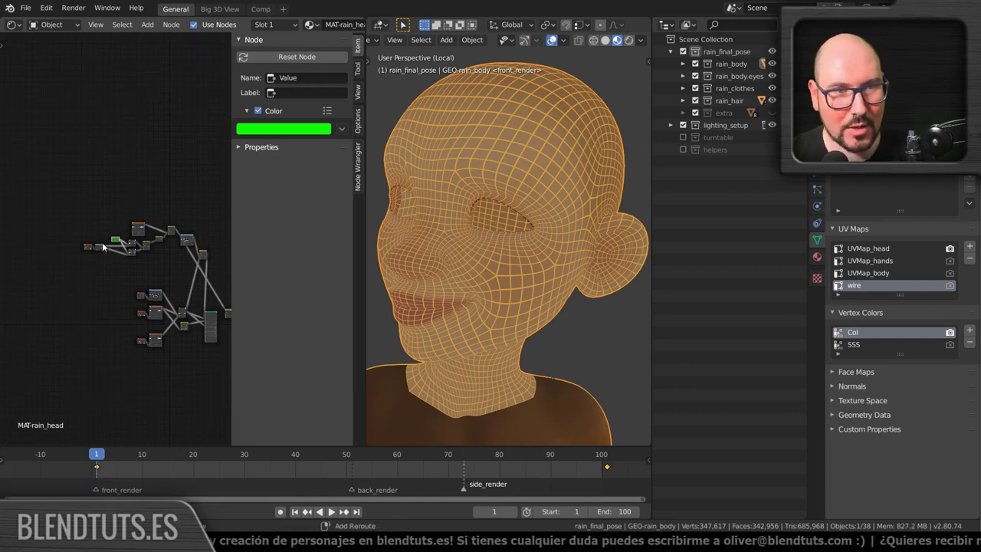
pyautogui.press('b')
pyautogui.moveTo(107, 234); pyautogui.dragTo(129, 247)
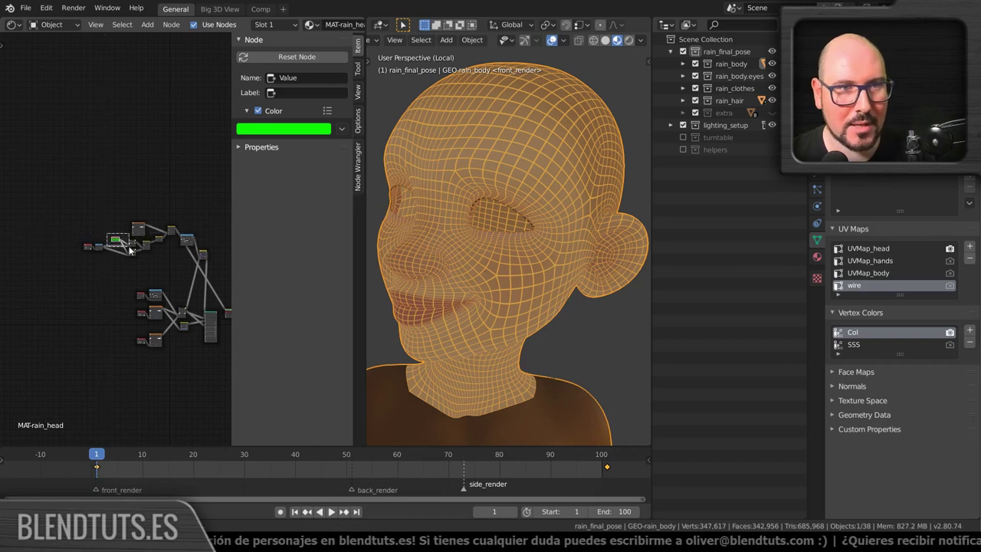
pyautogui.scroll(8, 124, 249)
pyautogui.scroll(-4, 122, 249)
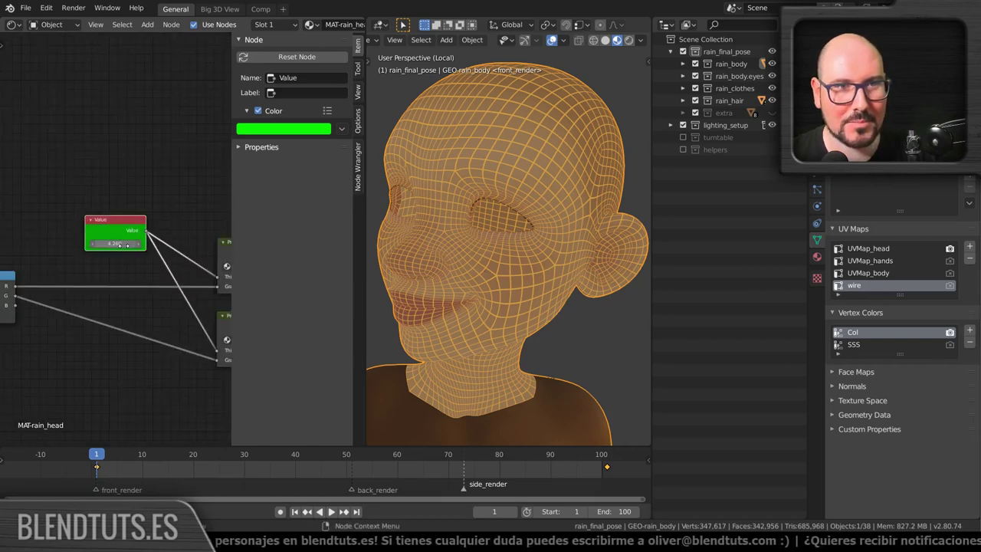
pyautogui.scroll(-4, 123, 249)
pyautogui.moveTo(132, 259); pyautogui.dragTo(90, 236, button='middle')
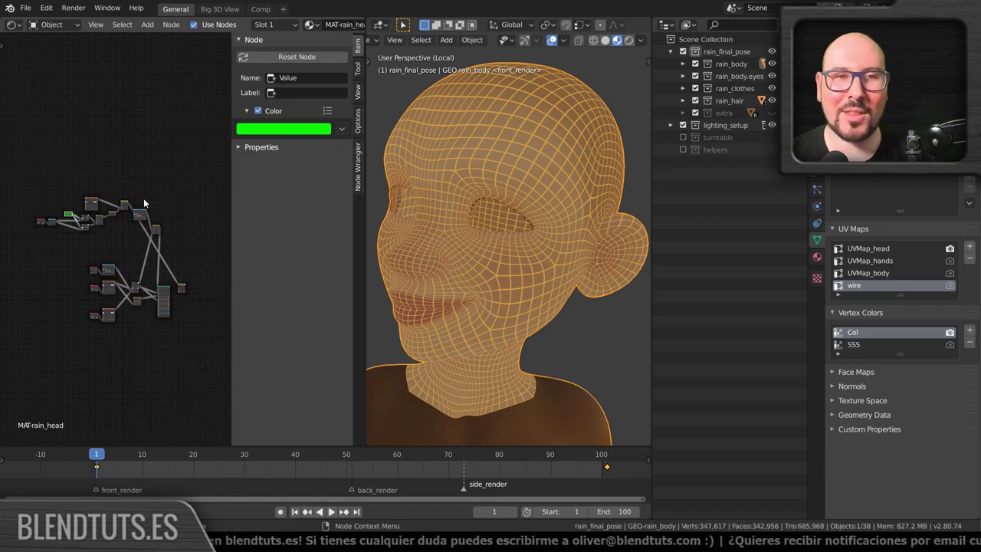
pyautogui.press('b')
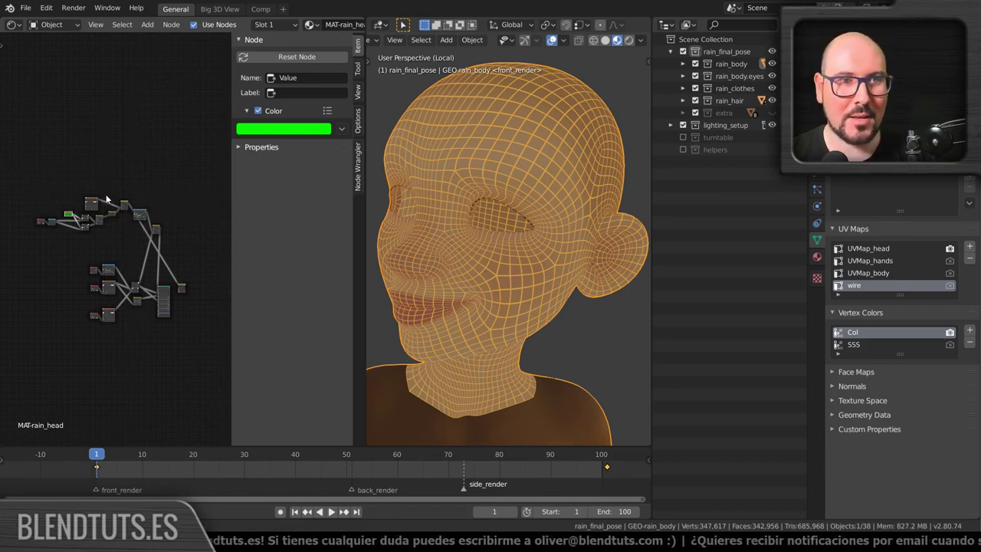
pyautogui.moveTo(105, 195); pyautogui.dragTo(153, 234)
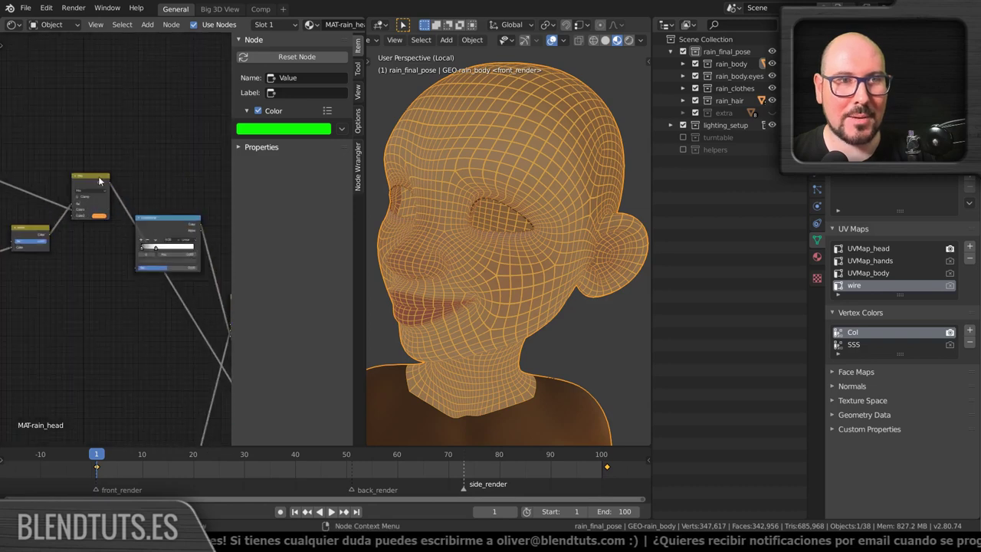
pyautogui.scroll(-3, 137, 245)
pyautogui.scroll(-2, 123, 244)
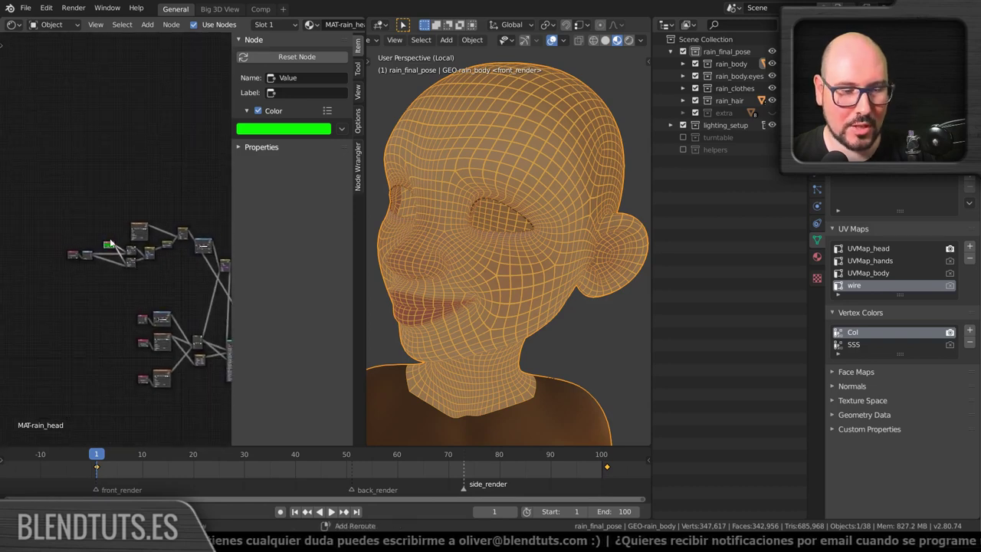
pyautogui.scroll(2, 131, 260)
pyautogui.scroll(3, 148, 283)
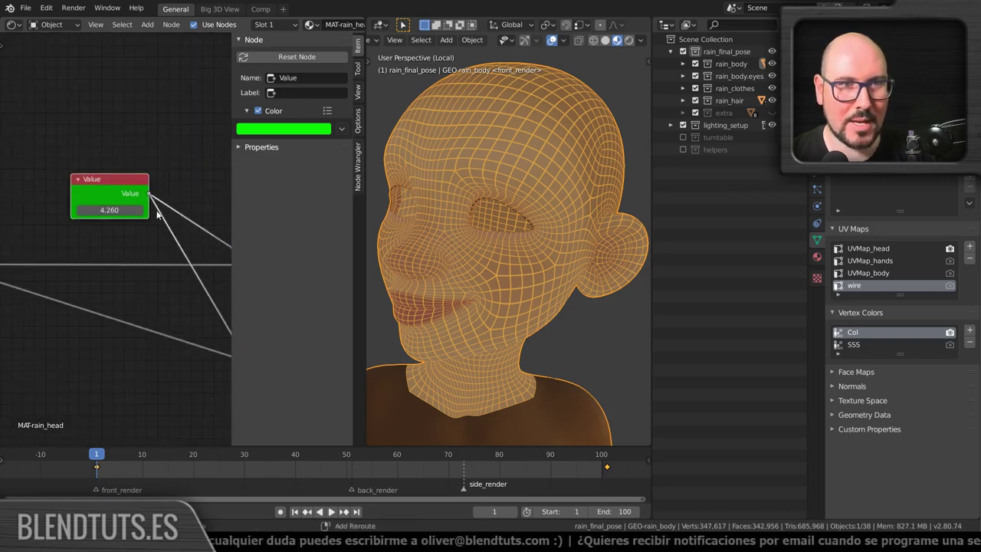
# Lower the green Value node from 4.260 to 2.060 to thin the head's wire lines.
pyautogui.moveTo(157, 214); pyautogui.dragTo(150, 225, button='middle')
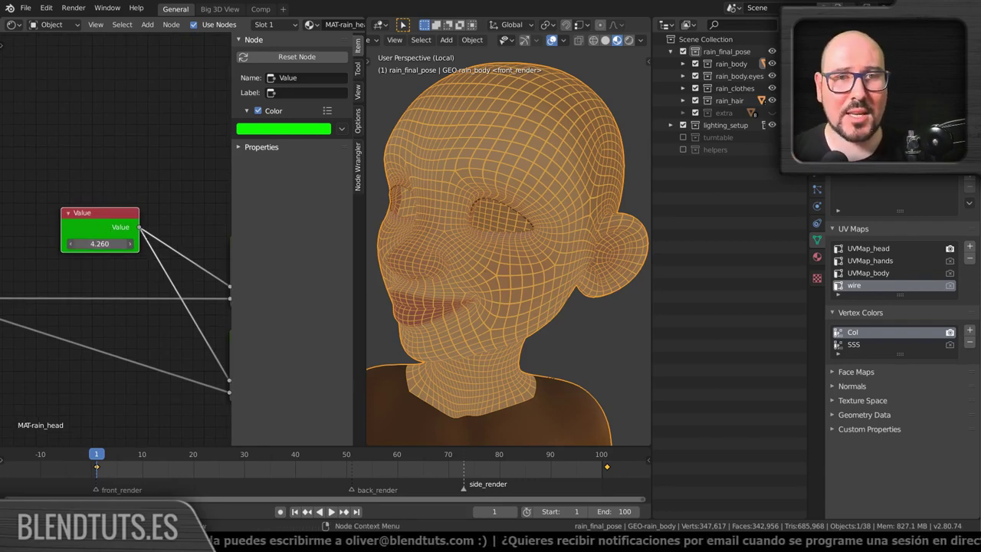
pyautogui.moveTo(99, 243)
pyautogui.mouseDown()
pyautogui.moveTo(77, 243)
pyautogui.moveTo(123, 243)
pyautogui.mouseUp()
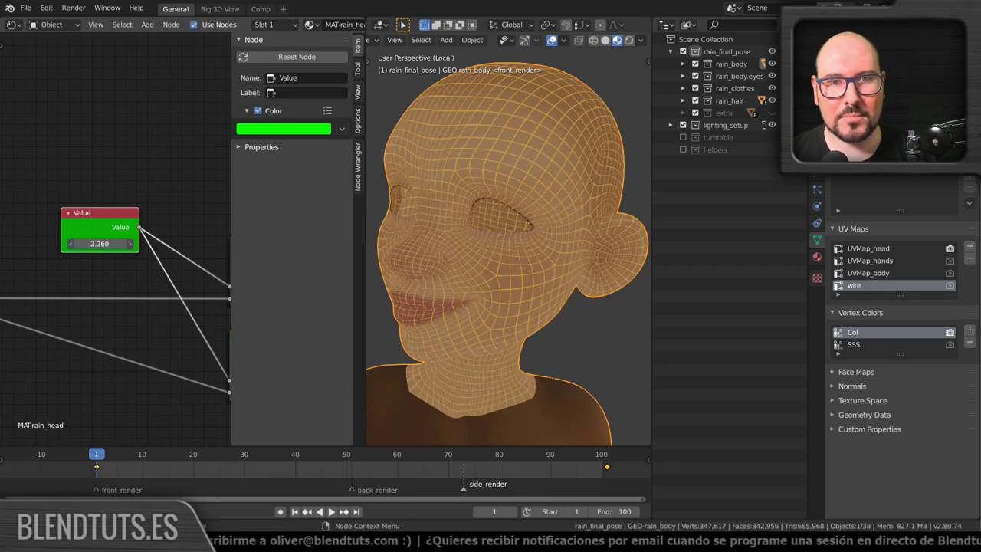
pyautogui.moveTo(100, 244)
pyautogui.mouseDown()
pyautogui.moveTo(77, 244)
pyautogui.moveTo(92, 244)
pyautogui.mouseUp()
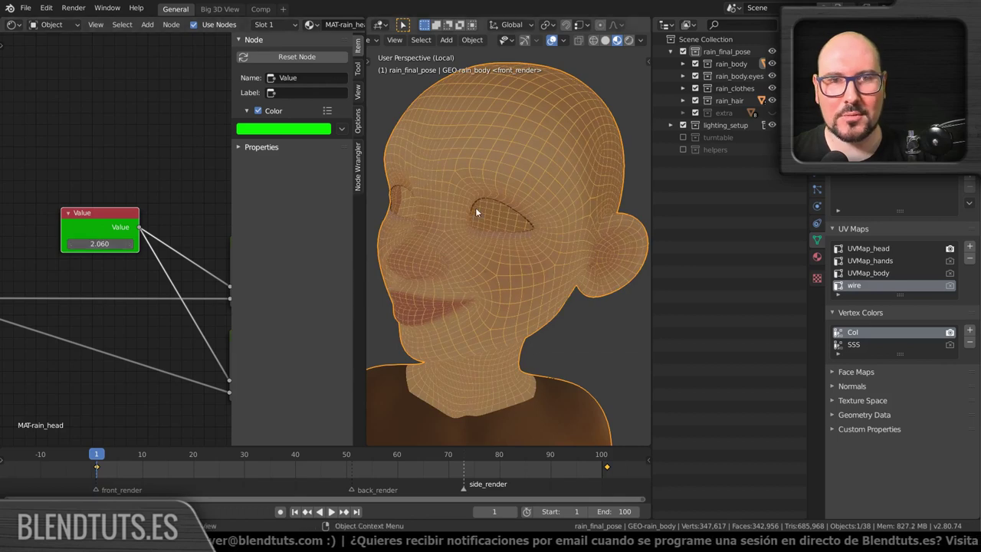
pyautogui.scroll(-2, 505, 289)
pyautogui.scroll(-4, 499, 291)
# Leave local view to show the whole character and deselect the body.
pyautogui.scroll(-2, 498, 294)
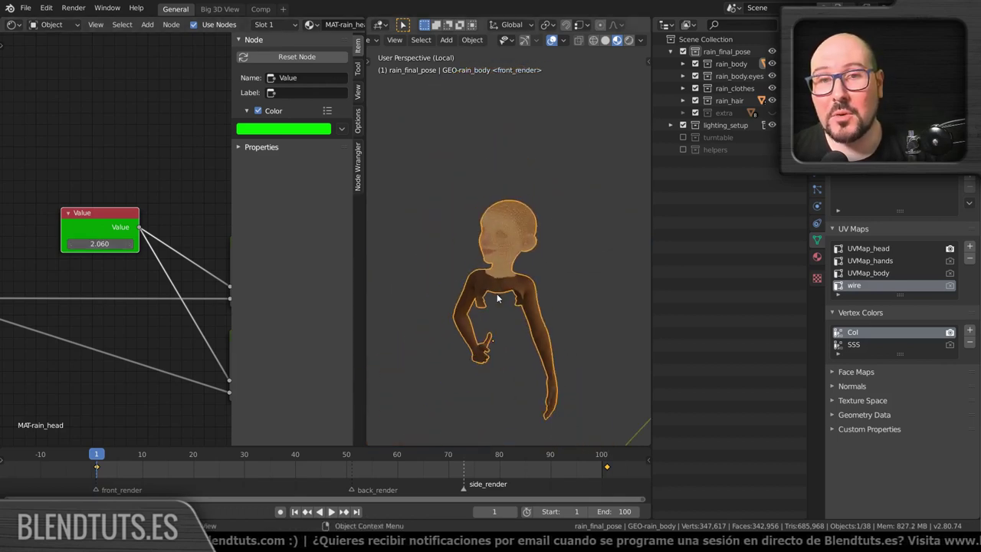
pyautogui.scroll(4, 525, 277)
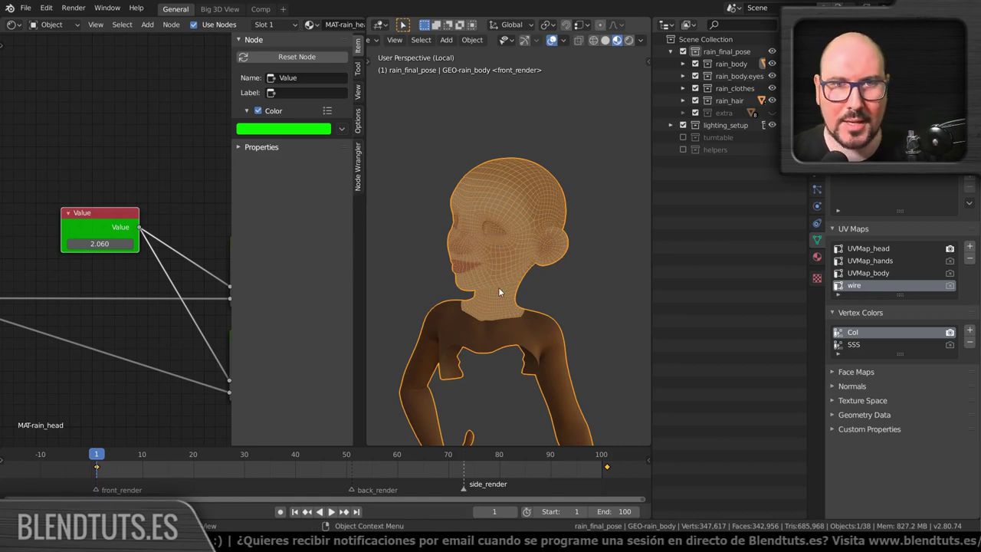
pyautogui.press('KP_Divide')
pyautogui.scroll(-2, 502, 325)
pyautogui.scroll(-2, 506, 322)
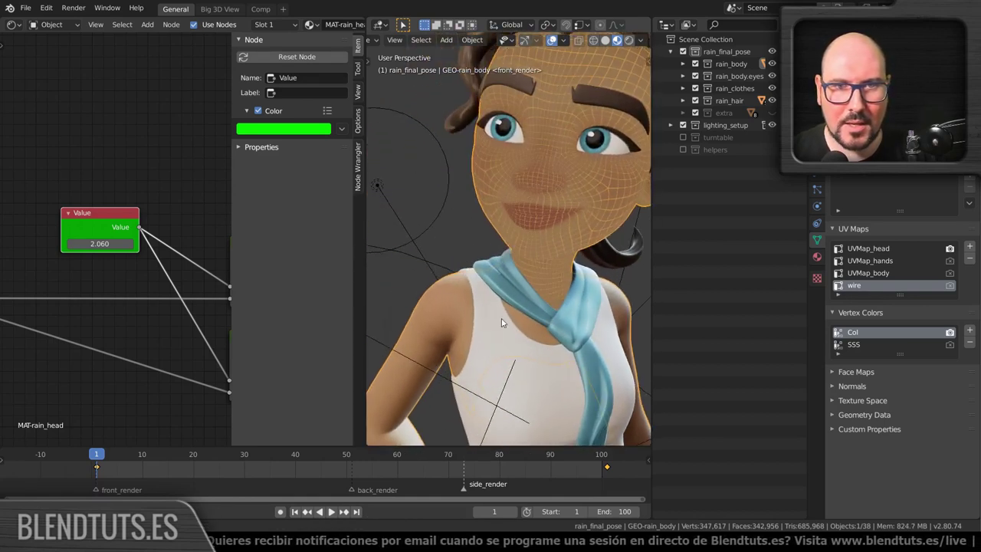
pyautogui.hotkey('alt', 'a')
# Orbit round to the character's side so the jeans and their MAT-rain_jeans material come up.
pyautogui.scroll(-2, 536, 303)
pyautogui.scroll(1, 561, 323)
pyautogui.scroll(4, 504, 221)
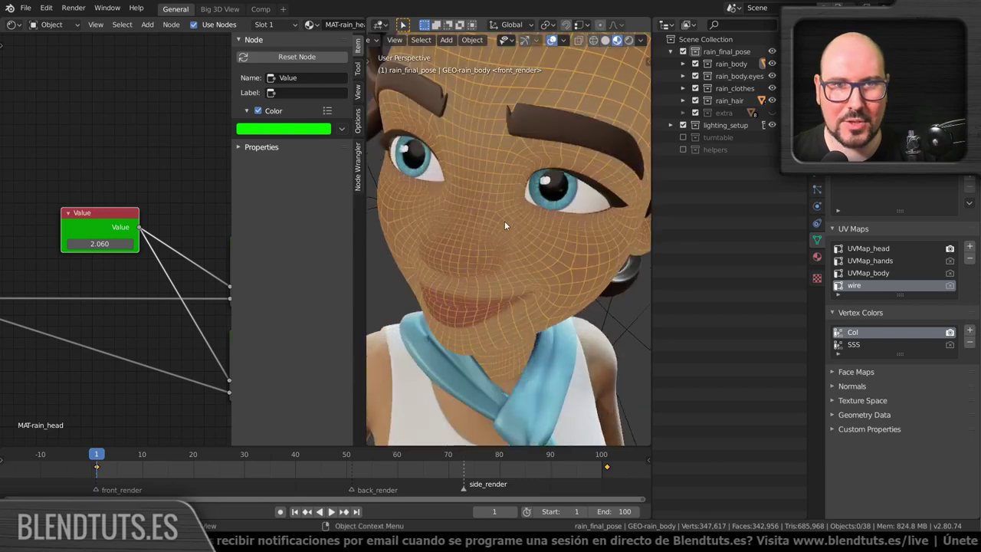
pyautogui.scroll(-2, 530, 288)
pyautogui.scroll(2, 502, 310)
pyautogui.scroll(-3, 502, 310)
pyautogui.scroll(1, 488, 322)
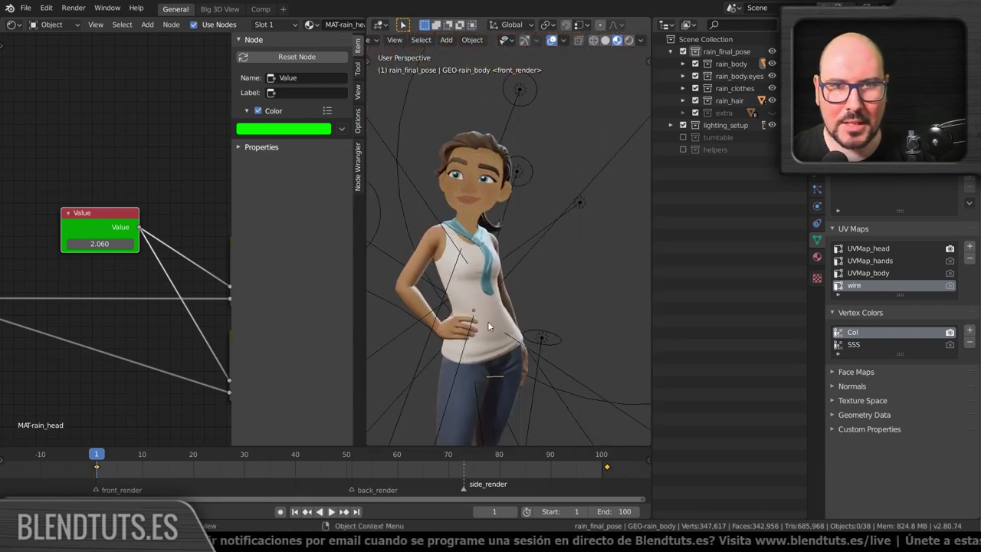
pyautogui.scroll(2, 510, 330)
pyautogui.scroll(2, 502, 343)
pyautogui.moveTo(503, 343)
pyautogui.mouseDown(button='middle')
pyautogui.moveTo(498, 307)
pyautogui.moveTo(583, 312)
pyautogui.mouseUp(button='middle')
pyautogui.scroll(-3, 582, 312)
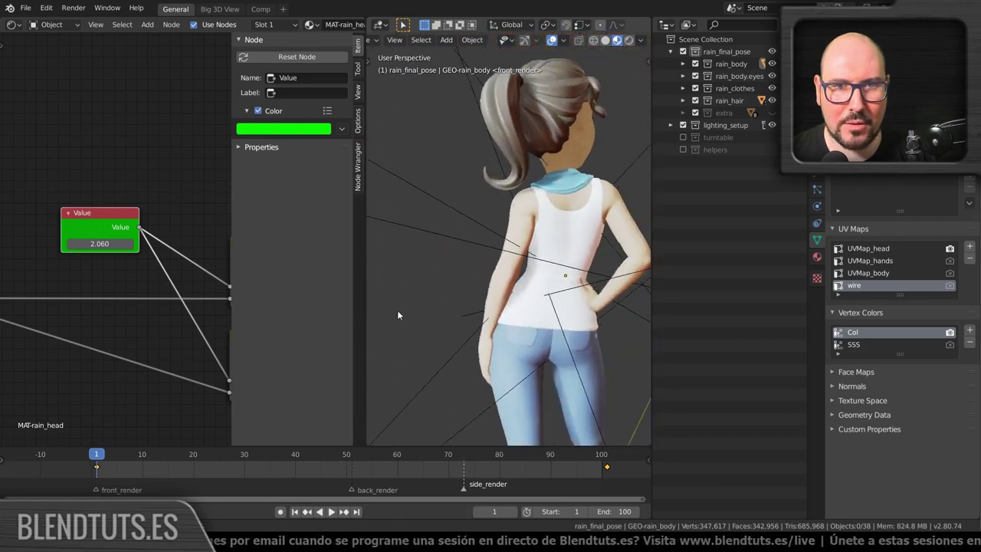
pyautogui.scroll(2, 482, 189)
pyautogui.click(497, 307)
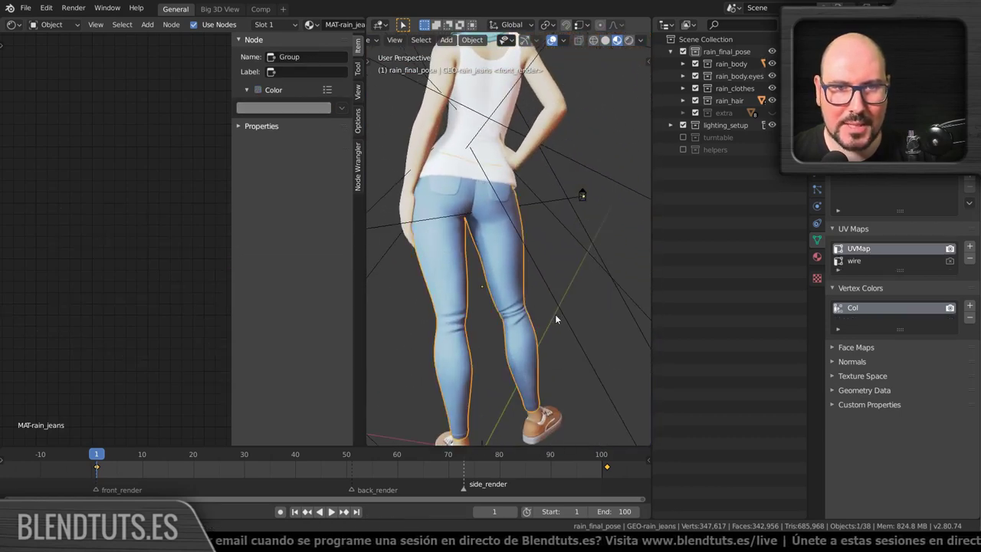
pyautogui.moveTo(555, 314)
pyautogui.mouseDown(button='middle')
pyautogui.moveTo(425, 314)
pyautogui.moveTo(371, 276)
pyautogui.moveTo(521, 349)
pyautogui.moveTo(549, 326)
pyautogui.mouseUp(button='middle')
pyautogui.press('Tab')
pyautogui.scroll(3, 534, 327)
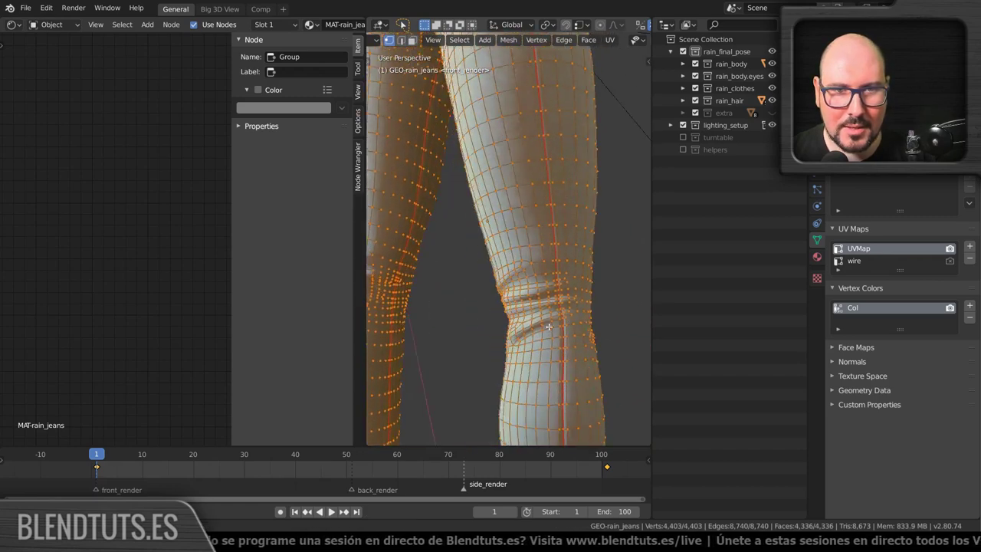
pyautogui.scroll(2, 548, 326)
pyautogui.scroll(1, 537, 306)
pyautogui.scroll(2, 525, 288)
pyautogui.scroll(1, 510, 271)
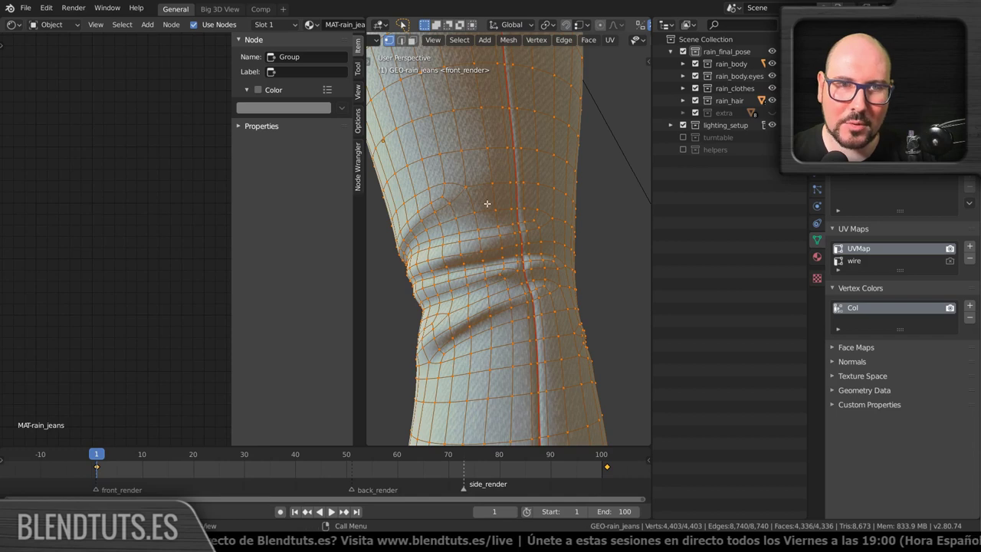
pyautogui.press('Tab')
pyautogui.scroll(-2, 438, 273)
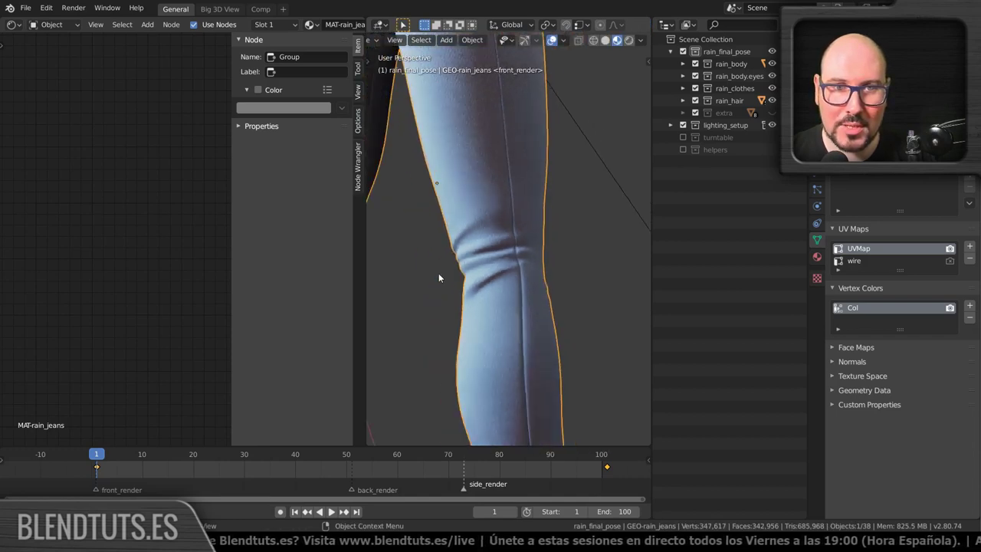
pyautogui.scroll(-2, 458, 275)
pyautogui.scroll(-2, 502, 274)
pyautogui.scroll(-2, 509, 260)
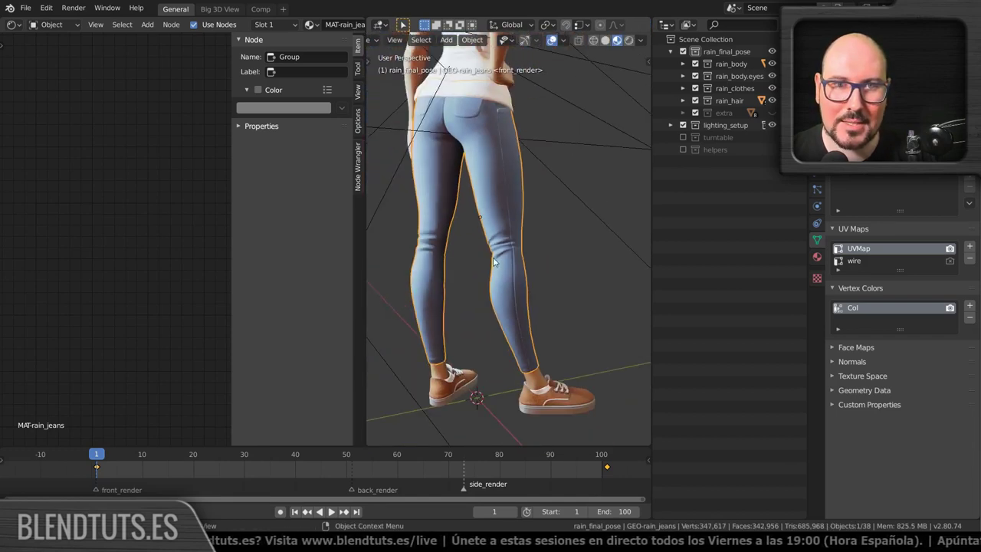
pyautogui.moveTo(493, 257); pyautogui.dragTo(473, 263, button='middle')
pyautogui.press('Tab')
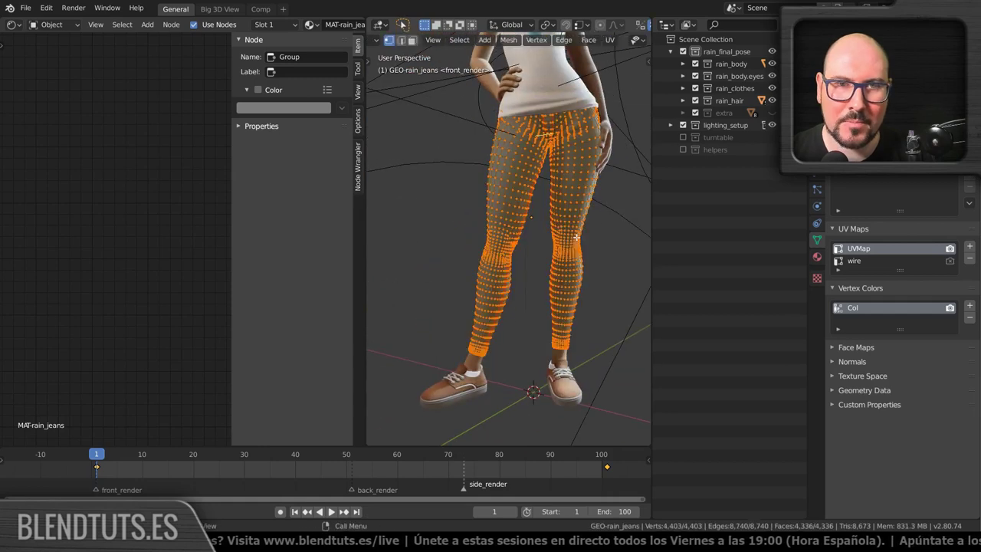
pyautogui.scroll(1, 576, 238)
pyautogui.scroll(2, 512, 148)
pyautogui.hotkey('alt', 'a')
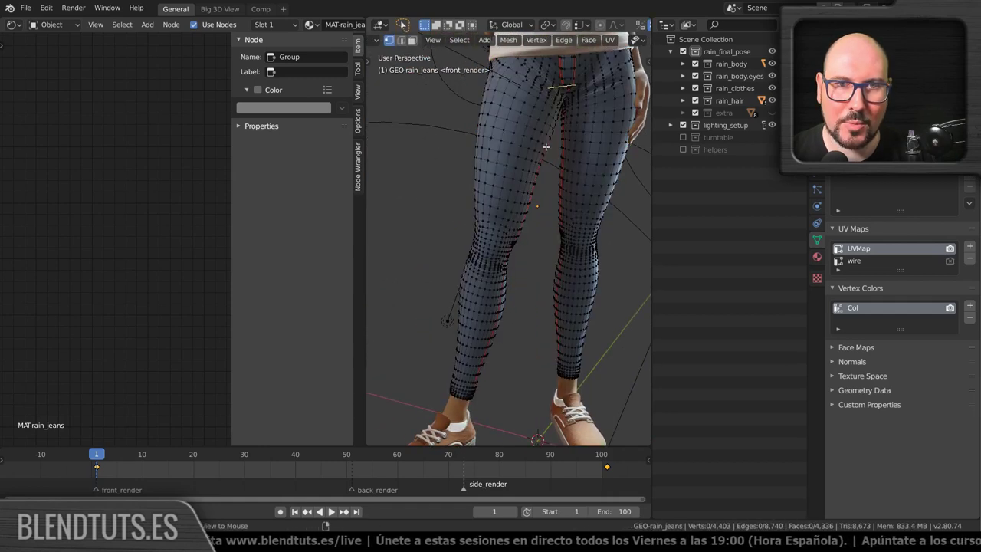
pyautogui.moveTo(539, 263)
pyautogui.mouseDown(button='middle')
pyautogui.moveTo(537, 283)
pyautogui.moveTo(458, 296)
pyautogui.mouseUp(button='middle')
pyautogui.scroll(3, 456, 250)
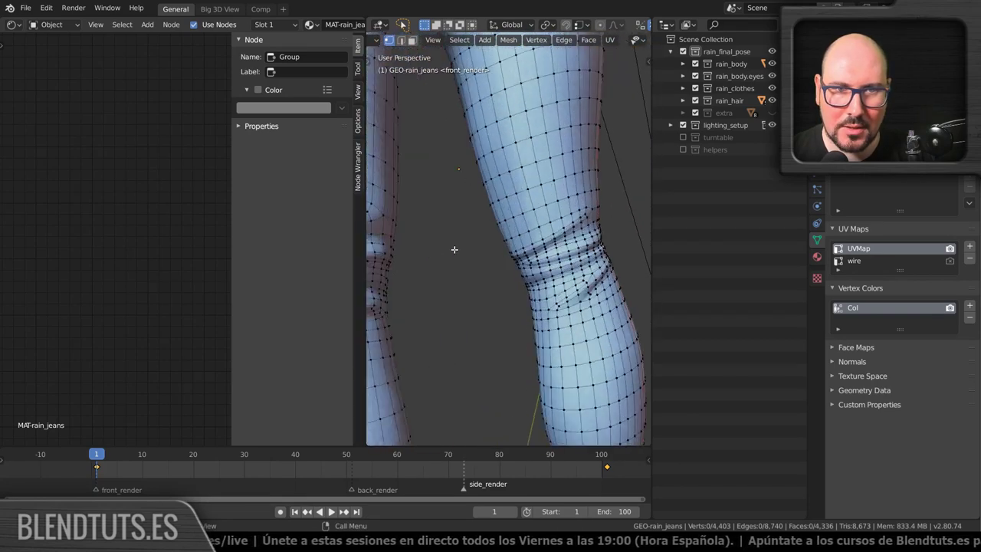
pyautogui.scroll(2, 452, 249)
pyautogui.scroll(2, 414, 265)
pyautogui.moveTo(487, 267); pyautogui.dragTo(449, 249, button='middle')
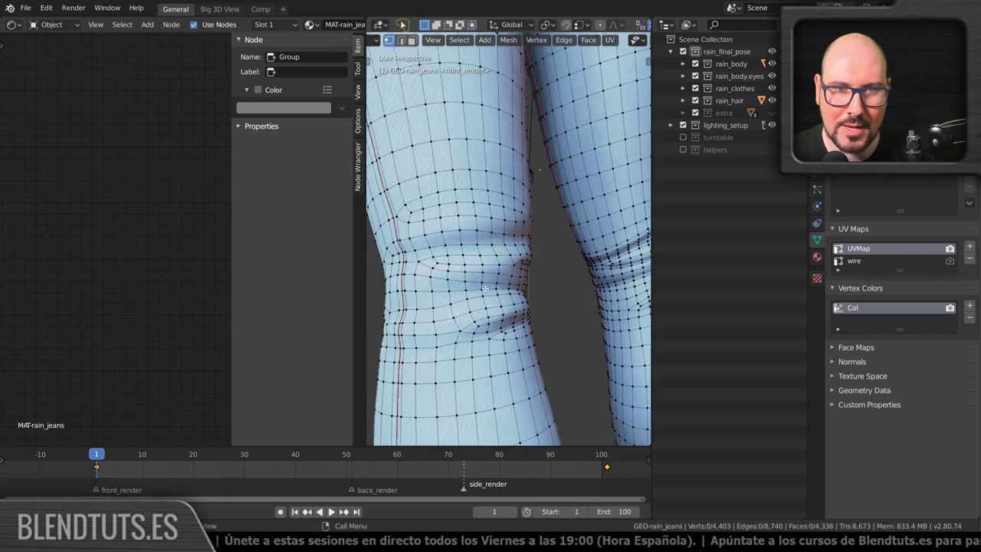
pyautogui.moveTo(547, 305)
pyautogui.mouseDown(button='middle')
pyautogui.moveTo(578, 304)
pyautogui.moveTo(431, 280)
pyautogui.moveTo(620, 308)
pyautogui.moveTo(376, 297)
pyautogui.mouseUp(button='middle')
pyautogui.scroll(3, 441, 260)
pyautogui.scroll(2, 431, 283)
pyautogui.scroll(-3, 541, 289)
pyautogui.scroll(-2, 541, 289)
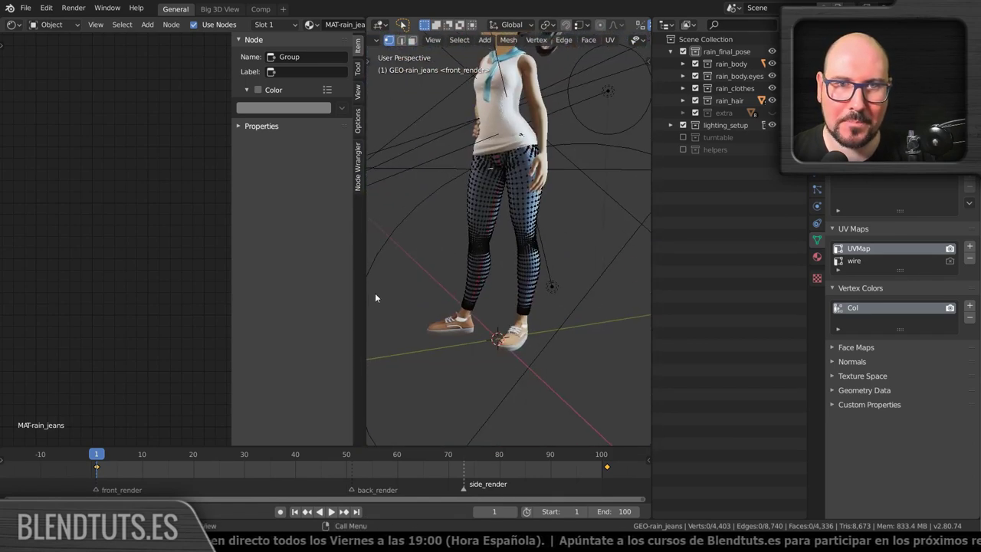
pyautogui.press('Tab')
pyautogui.press('KP_Divide')
pyautogui.scroll(2, 511, 100)
# Face the character head-on and select the body to bring back MAT-rain_head.
pyautogui.scroll(3, 512, 100)
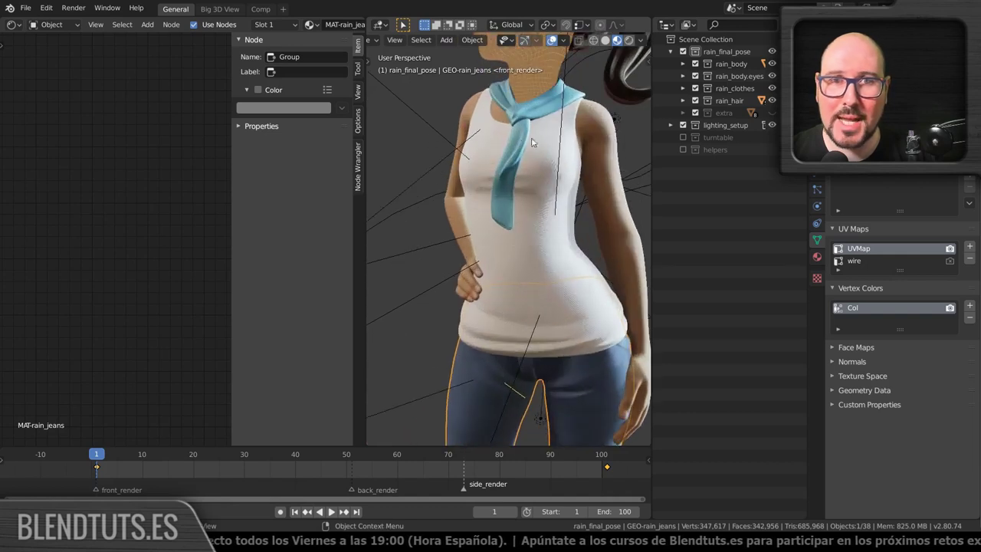
pyautogui.scroll(2, 512, 100)
pyautogui.moveTo(512, 99)
pyautogui.mouseDown(button='middle')
pyautogui.moveTo(523, 327)
pyautogui.moveTo(531, 241)
pyautogui.mouseUp(button='middle')
pyautogui.scroll(2, 532, 240)
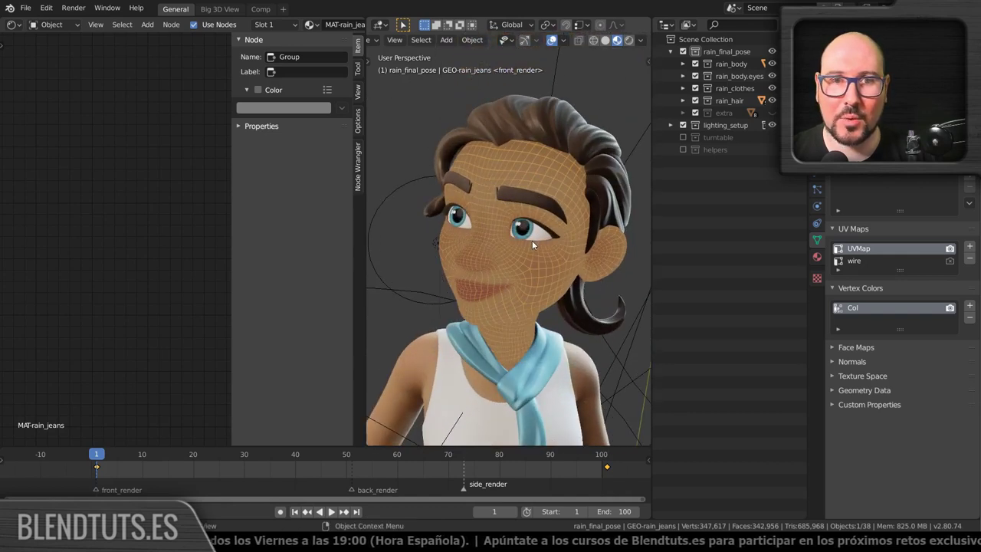
pyautogui.press('Tab')
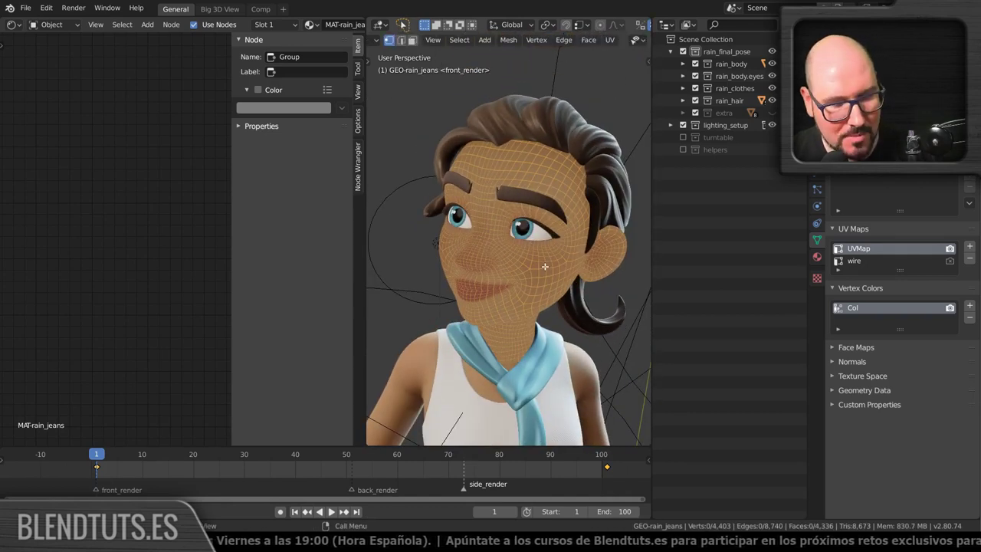
pyautogui.press('Tab')
pyautogui.click(544, 266)
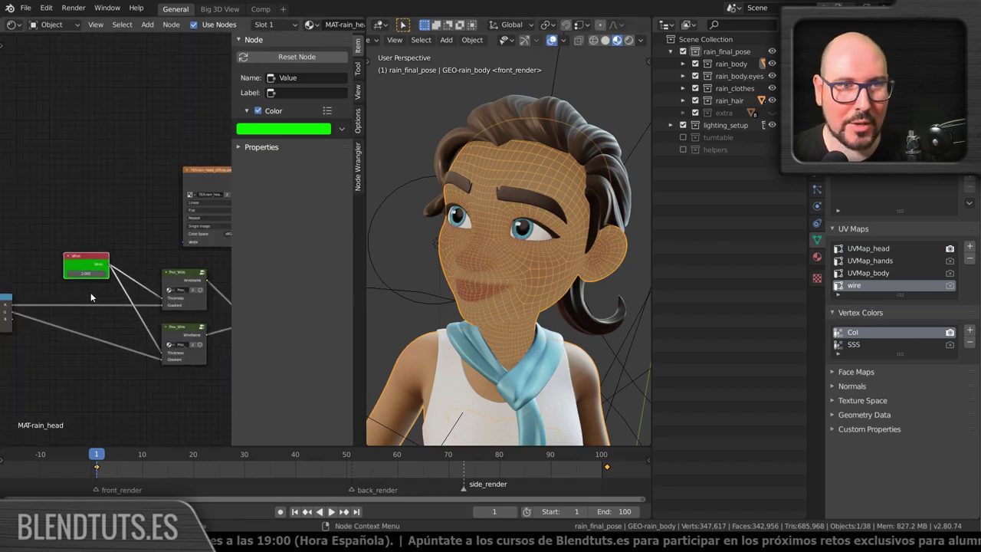
# Reposition the Separate RGB and UV Map nodes in the head material tree.
pyautogui.scroll(-2, 91, 297)
pyautogui.moveTo(96, 257); pyautogui.dragTo(157, 257)
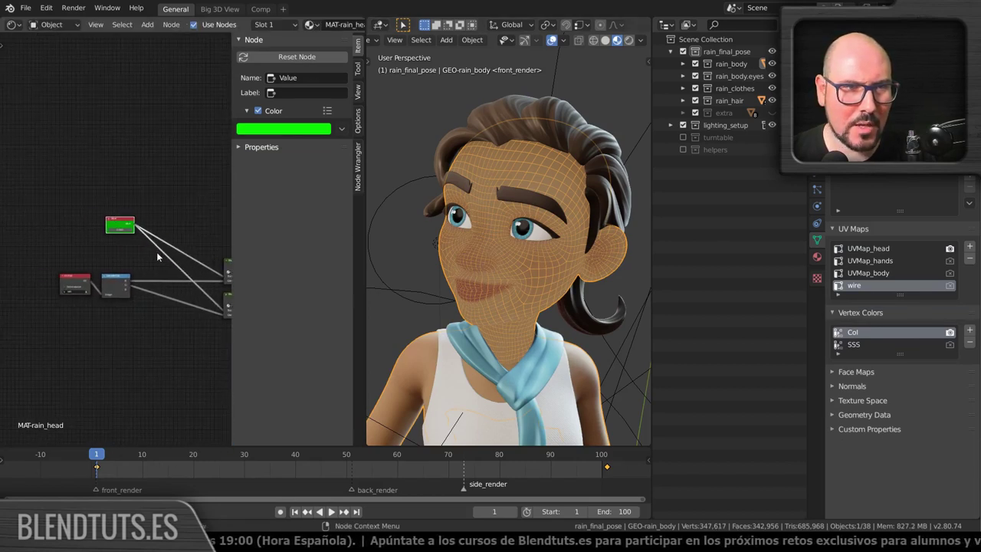
pyautogui.scroll(2, 127, 282)
pyautogui.moveTo(110, 309)
pyautogui.mouseDown()
pyautogui.moveTo(121, 304)
pyautogui.moveTo(90, 294)
pyautogui.mouseUp()
pyautogui.scroll(-2, 120, 304)
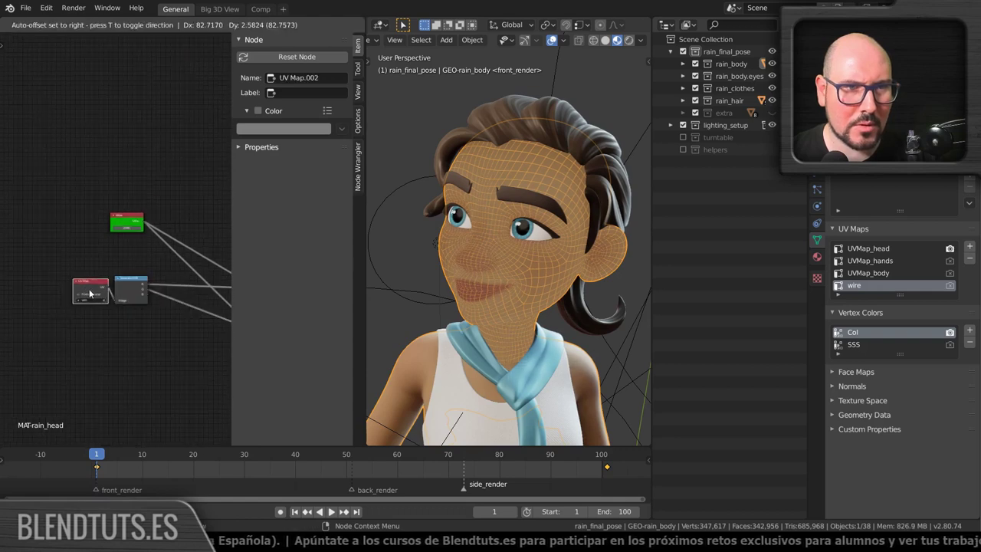
pyautogui.click(127, 289)
# Select the green Value node, still reading 2.060.
pyautogui.scroll(-2, 100, 296)
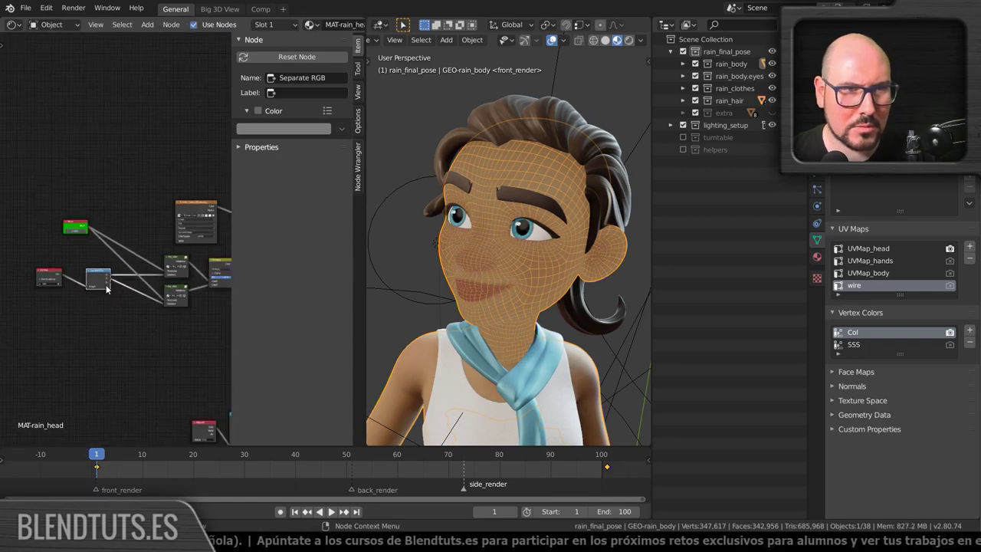
pyautogui.scroll(-1, 107, 289)
pyautogui.scroll(-1, 95, 247)
pyautogui.click(77, 244)
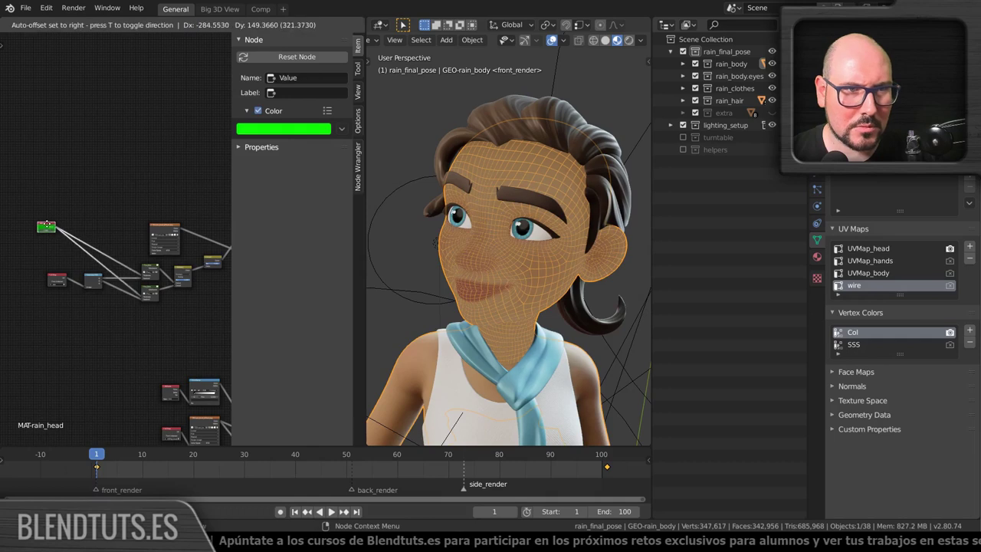
pyautogui.scroll(2, 61, 256)
pyautogui.scroll(2, 136, 287)
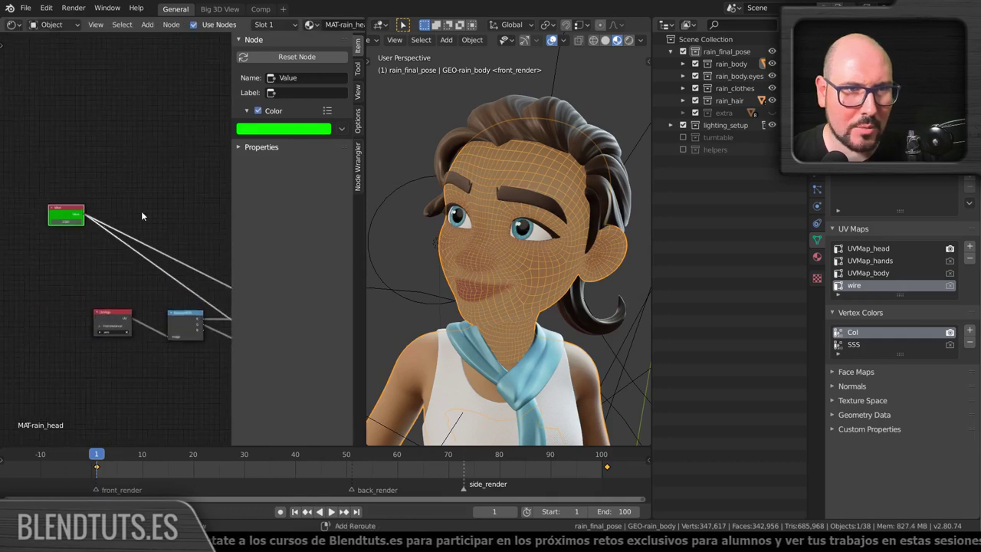
pyautogui.scroll(1, 108, 278)
pyautogui.scroll(1, 131, 240)
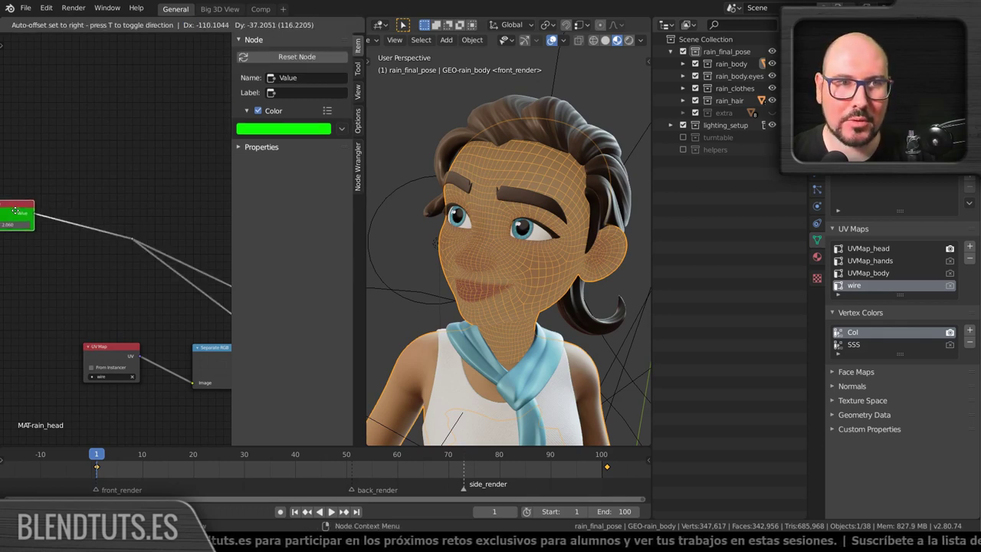
pyautogui.scroll(-2, 115, 256)
pyautogui.scroll(-2, 114, 257)
pyautogui.scroll(-1, 115, 256)
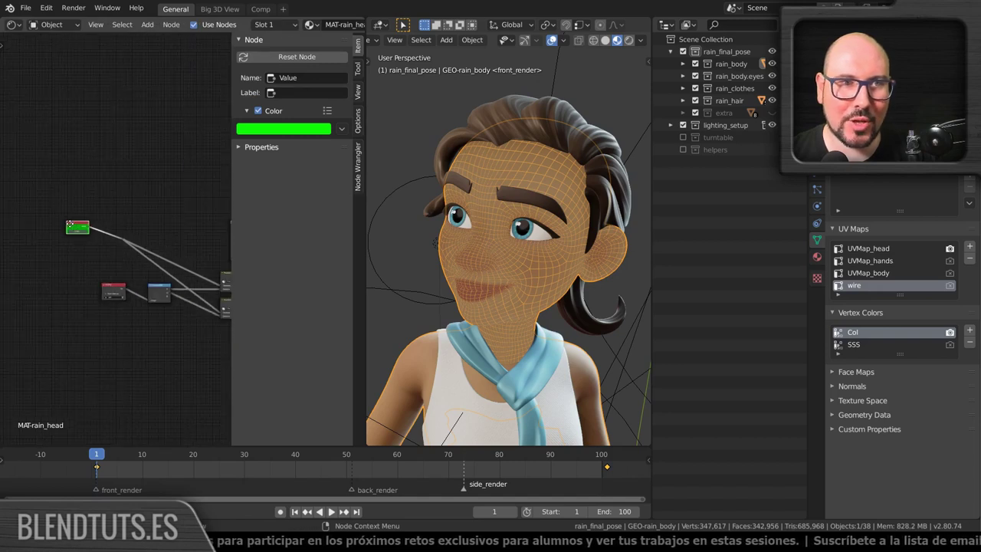
# Move the green Value node further left and shift the Multiply node up and right.
pyautogui.moveTo(67, 226); pyautogui.dragTo(31, 228)
pyautogui.scroll(-2, 45, 282)
pyautogui.scroll(-1, 128, 285)
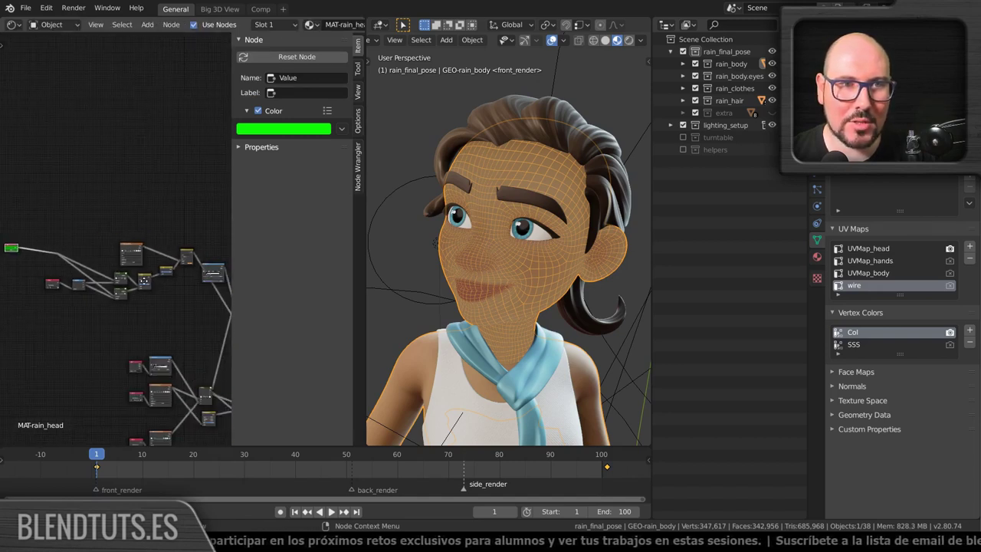
pyautogui.moveTo(128, 285)
pyautogui.mouseDown(button='middle')
pyautogui.moveTo(126, 275)
pyautogui.moveTo(112, 296)
pyautogui.mouseUp(button='middle')
pyautogui.scroll(1, 123, 303)
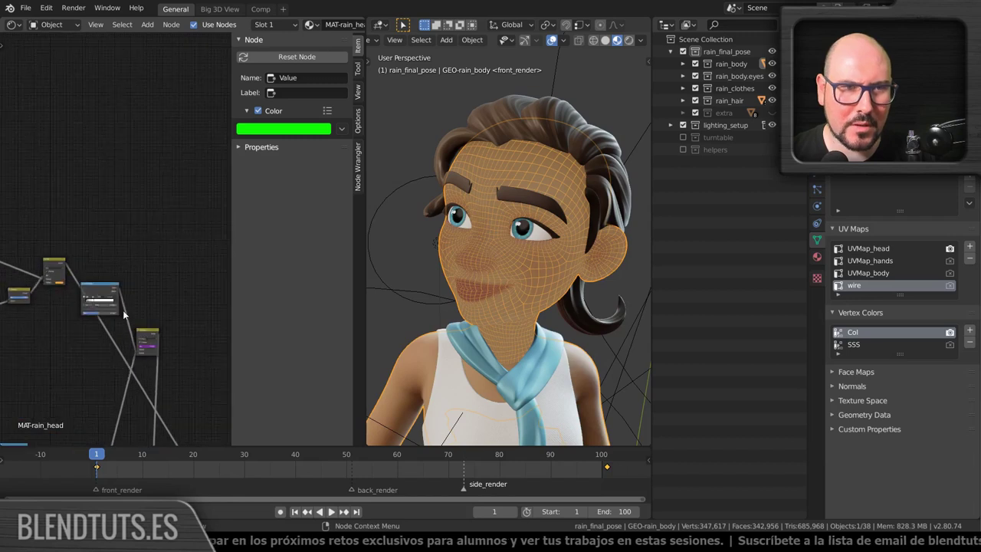
pyautogui.scroll(2, 138, 314)
pyautogui.scroll(2, 153, 325)
pyautogui.scroll(3, 170, 343)
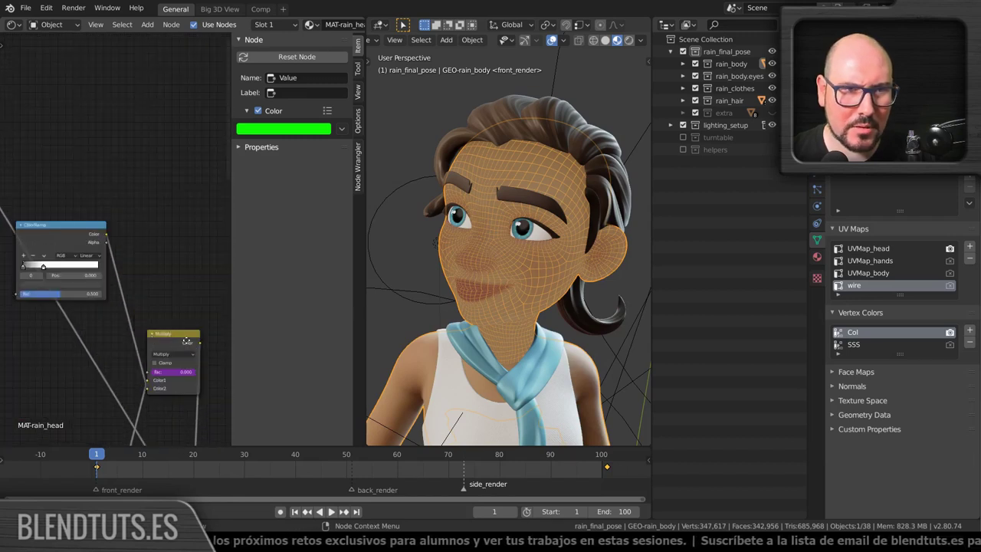
pyautogui.moveTo(187, 340)
pyautogui.mouseDown()
pyautogui.moveTo(195, 330)
pyautogui.moveTo(181, 330)
pyautogui.mouseUp()
pyautogui.scroll(-2, 153, 326)
pyautogui.scroll(-2, 123, 318)
pyautogui.scroll(-1, 134, 303)
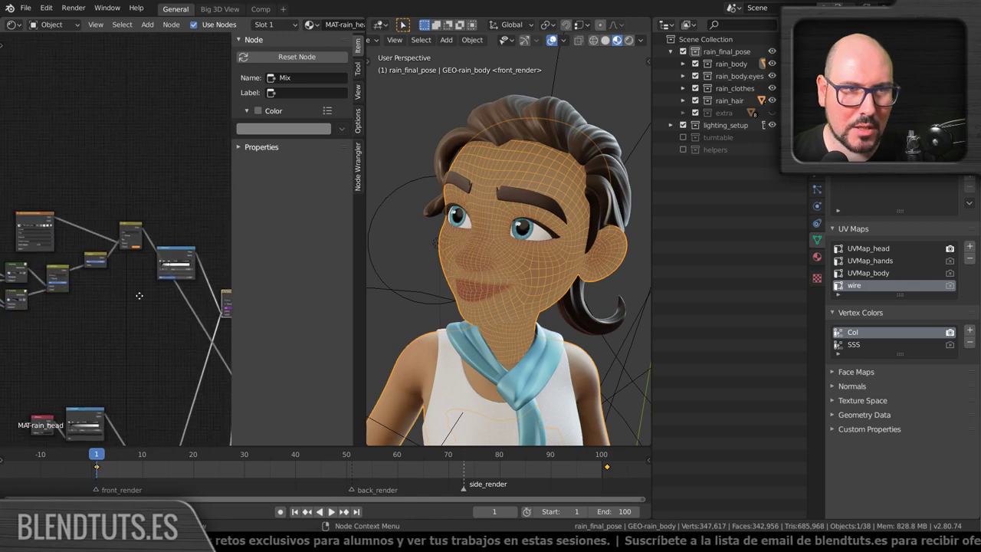
pyautogui.moveTo(139, 296); pyautogui.dragTo(162, 306, button='middle')
# Duplicate the Multiply node into a new Mix node and move ColorRamp.001 right.
pyautogui.hotkey('shift', 'd')
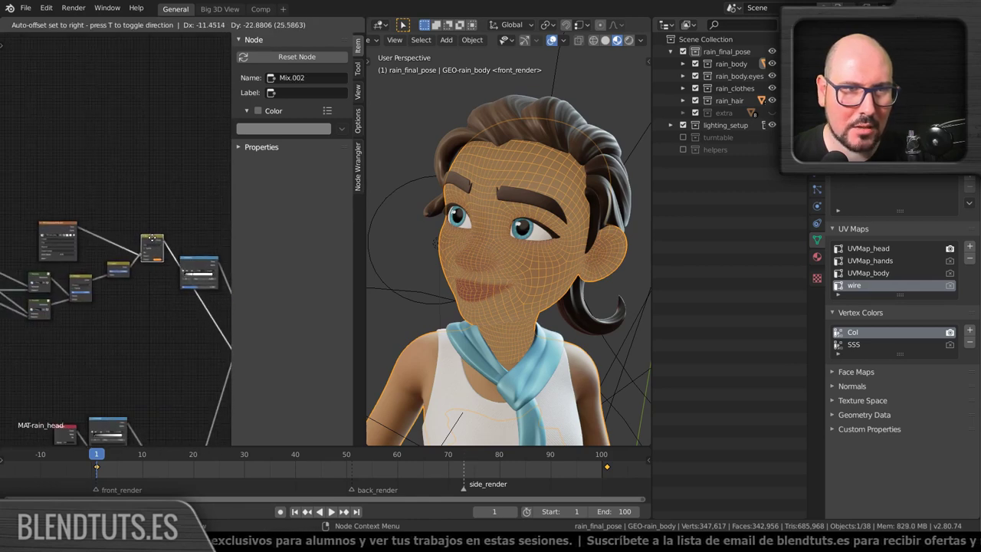
pyautogui.click(156, 244)
pyautogui.moveTo(200, 264); pyautogui.dragTo(226, 264)
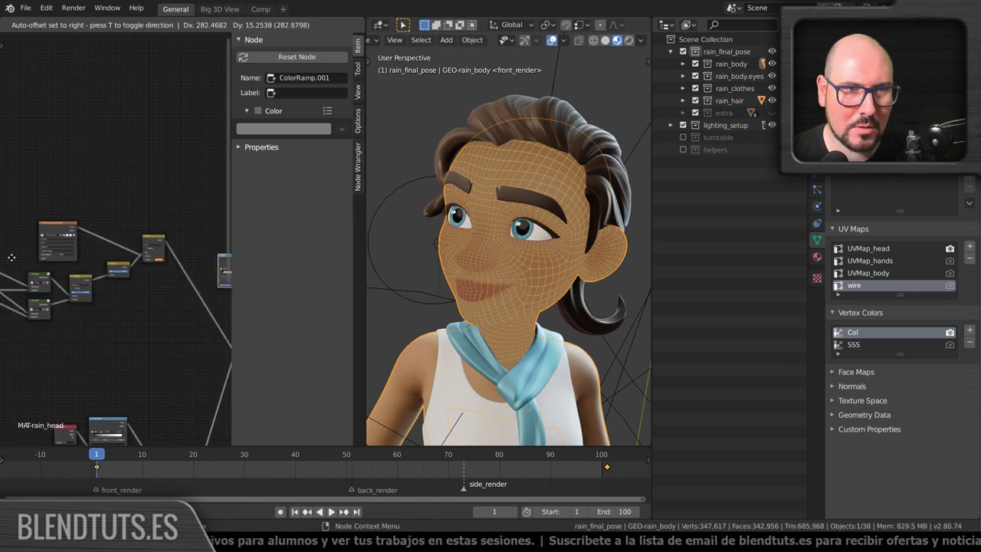
pyautogui.moveTo(143, 284)
pyautogui.mouseDown(button='middle')
pyautogui.moveTo(72, 249)
pyautogui.moveTo(4, 177)
pyautogui.mouseUp(button='middle')
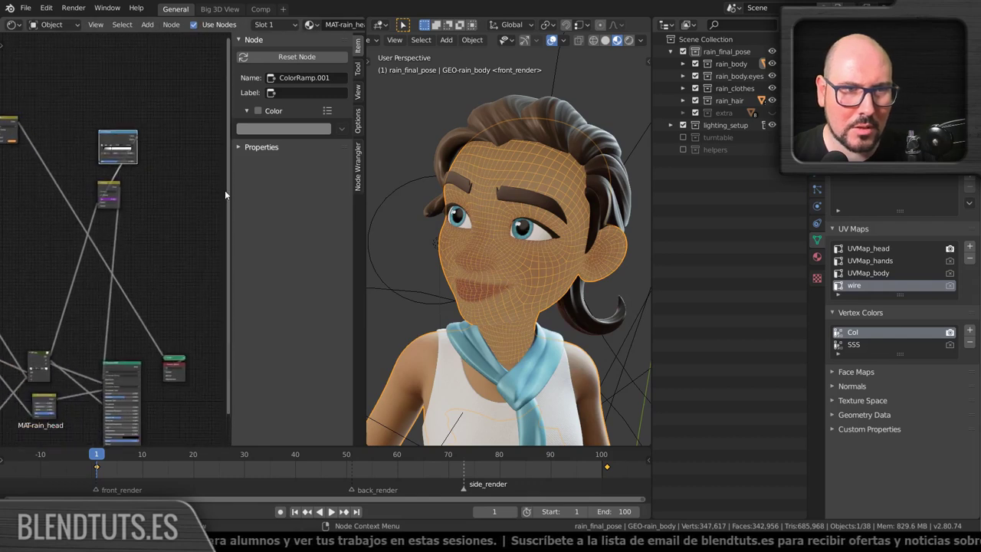
pyautogui.scroll(-1, 192, 365)
pyautogui.scroll(-2, 188, 361)
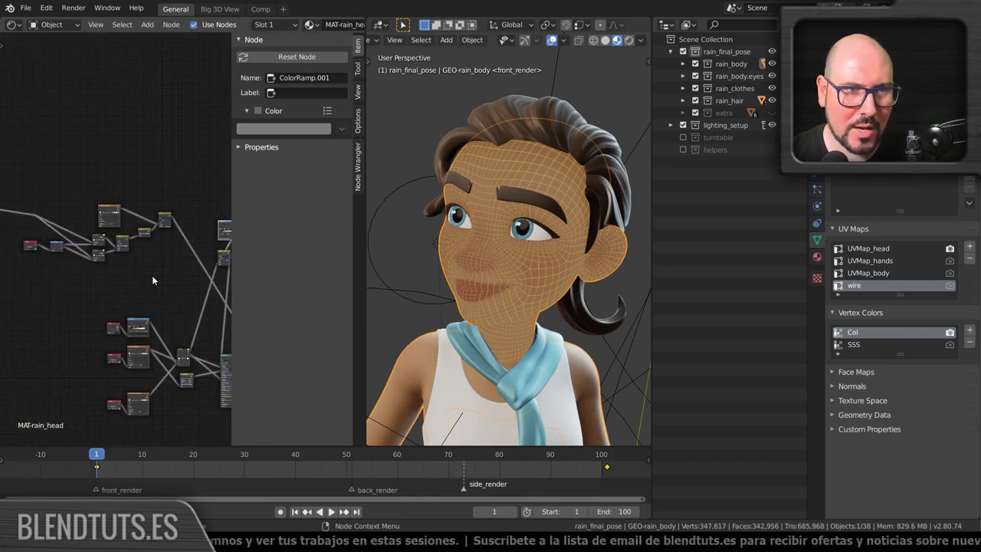
pyautogui.scroll(-2, 152, 275)
# Deselect all and box-select the top cluster of wireframe nodes.
pyautogui.click(100, 230)
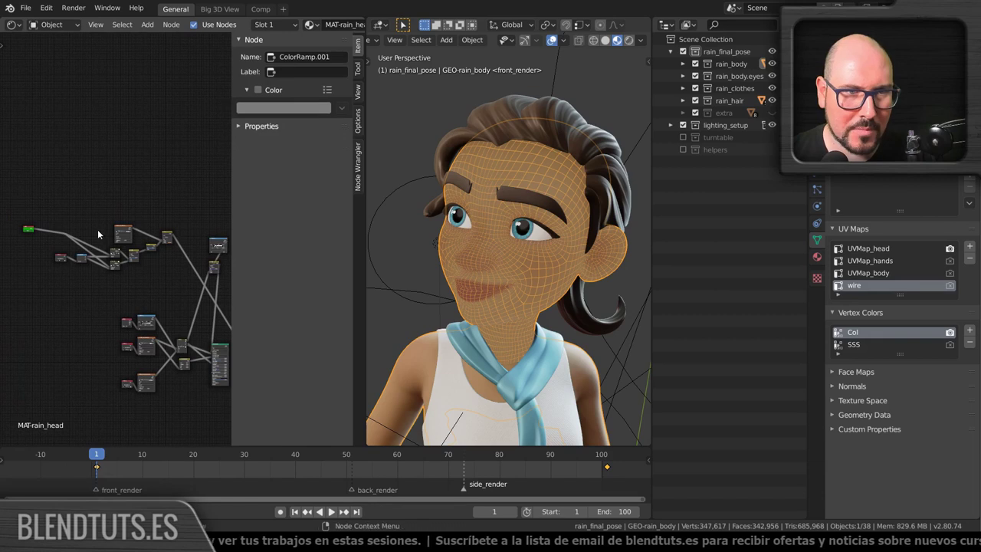
pyautogui.press('b')
pyautogui.moveTo(44, 215); pyautogui.dragTo(191, 284)
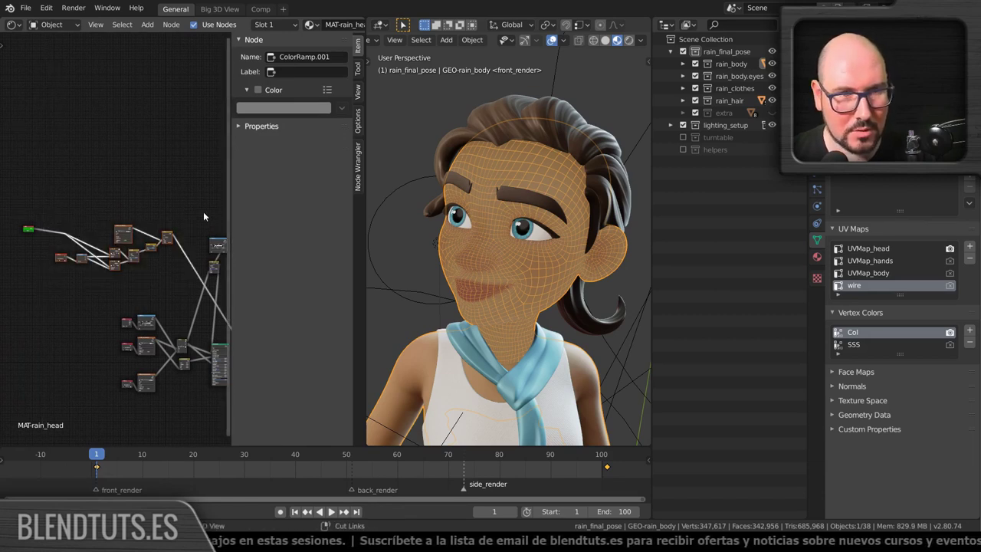
# Pack the selected nodes into a new node group and tidy them inside it.
pyautogui.hotkey('ctrl', 'g')
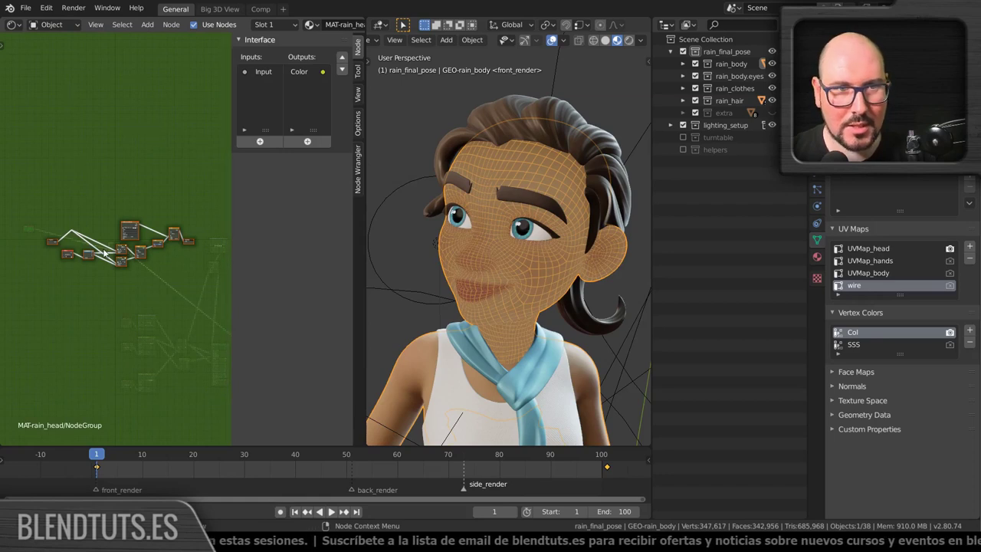
pyautogui.scroll(2, 104, 251)
pyautogui.moveTo(31, 261); pyautogui.dragTo(99, 253, button='middle')
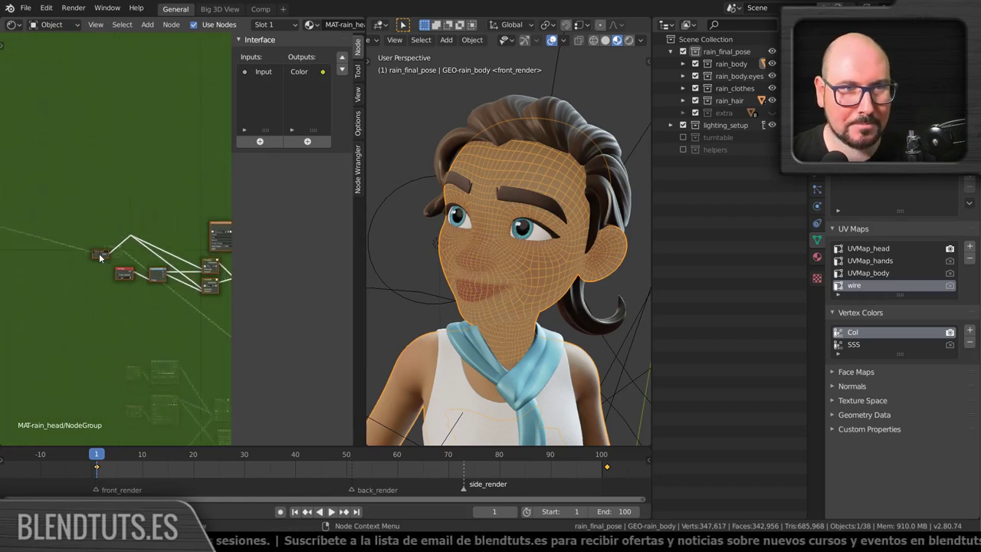
pyautogui.press('g')
pyautogui.click(101, 265)
# Back in the head material, delete the green Value node.
pyautogui.press('Tab')
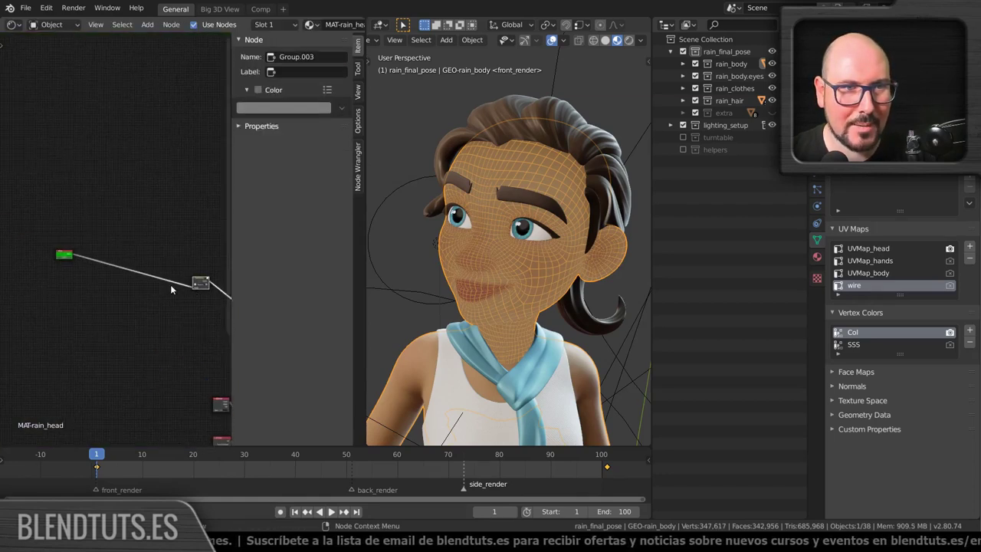
pyautogui.click(65, 255)
pyautogui.press('x')
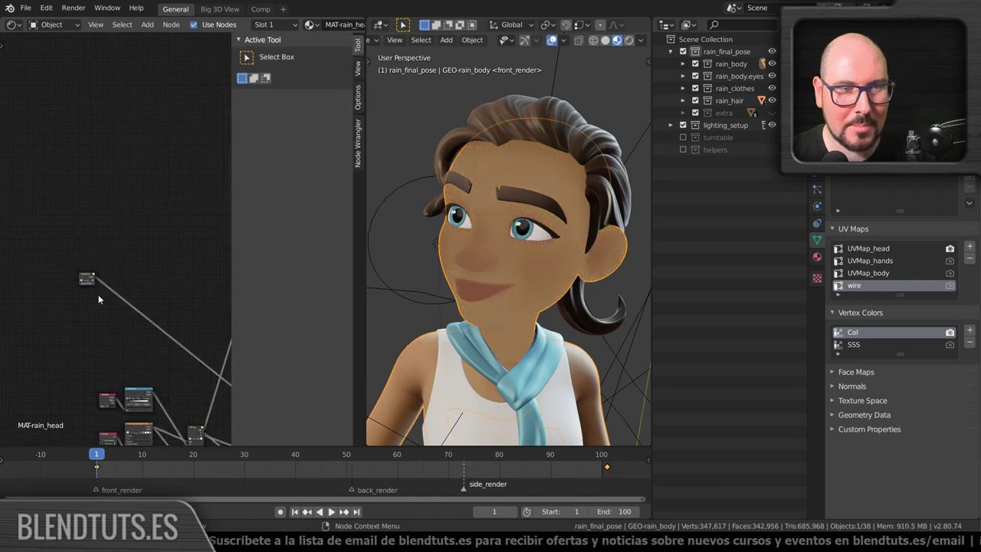
pyautogui.moveTo(98, 295); pyautogui.dragTo(52, 365, button='middle')
pyautogui.scroll(2, 77, 329)
pyautogui.scroll(3, 104, 294)
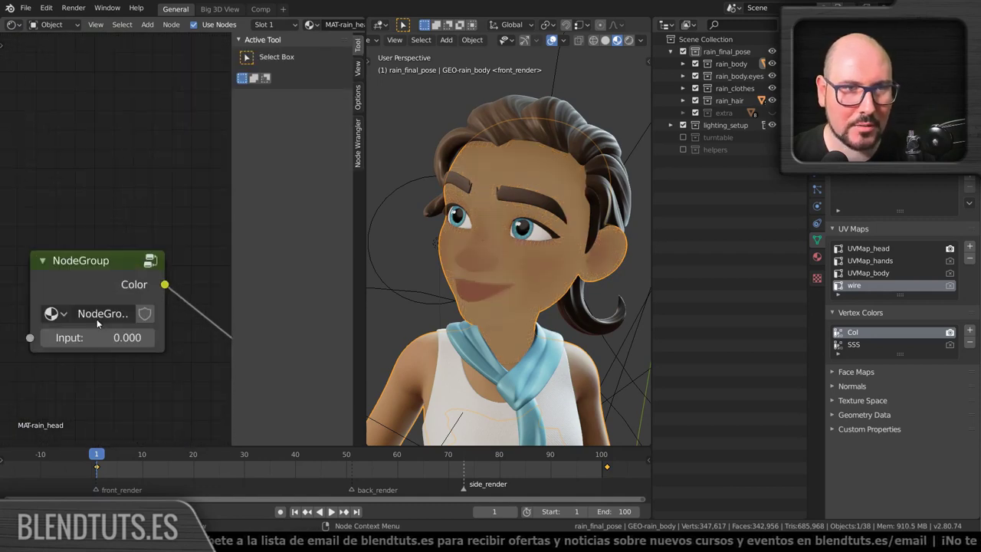
# Rename the group node Wireframe, set its Input to 1.700, and enter the group.
pyautogui.click(93, 317)
pyautogui.write('Wireframe')
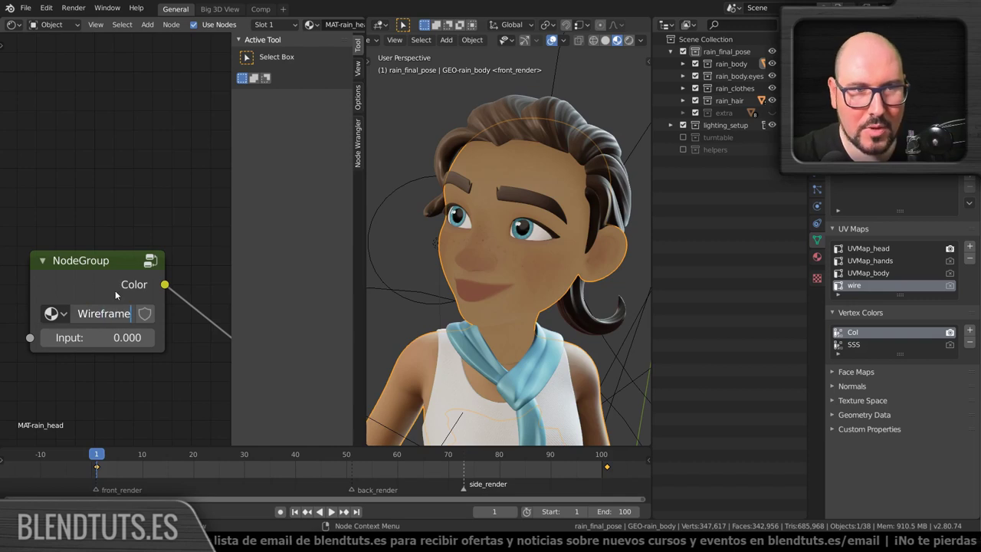
pyautogui.press('Return')
pyautogui.moveTo(92, 337)
pyautogui.mouseDown()
pyautogui.moveTo(138, 337)
pyautogui.moveTo(92, 338)
pyautogui.mouseUp()
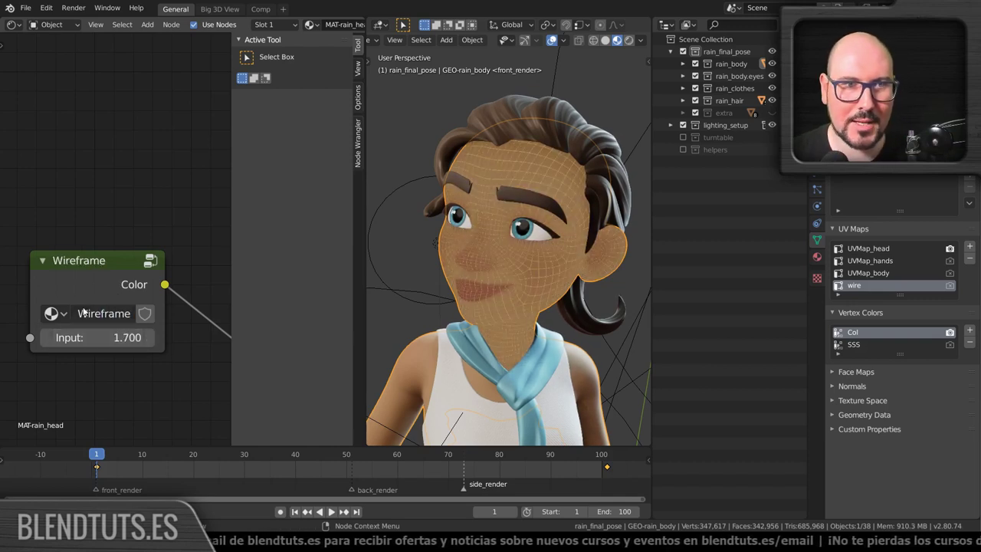
pyautogui.press('Tab')
pyautogui.scroll(-4, 96, 291)
pyautogui.scroll(-2, 98, 292)
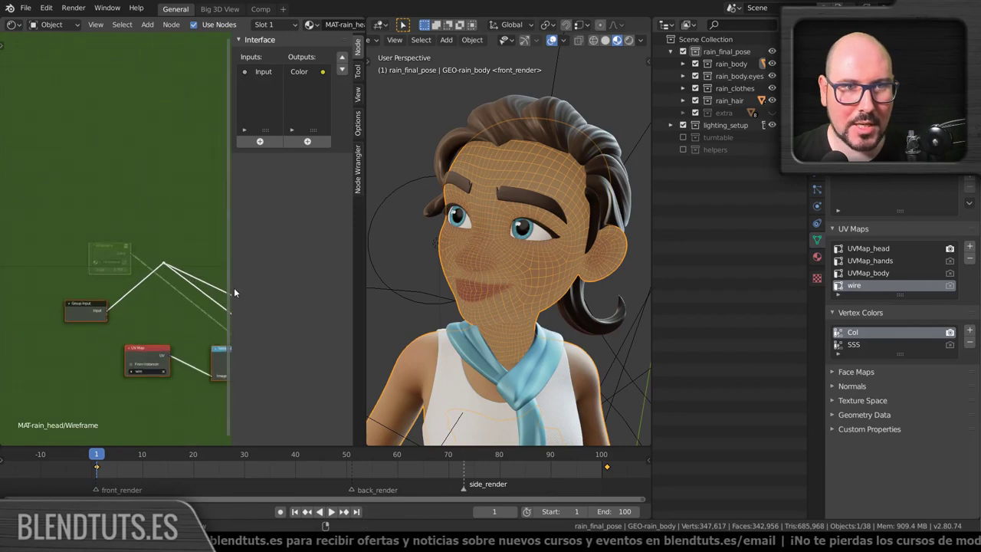
# Rename the group's input to Thickness and its Color output to Wireframe.
pyautogui.moveTo(231, 295); pyautogui.dragTo(252, 300)
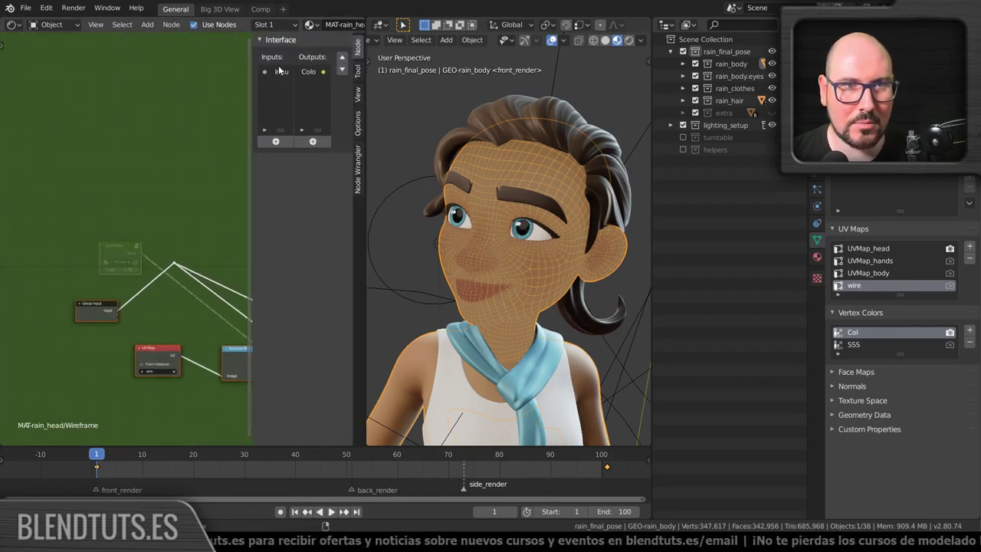
pyautogui.click(281, 71)
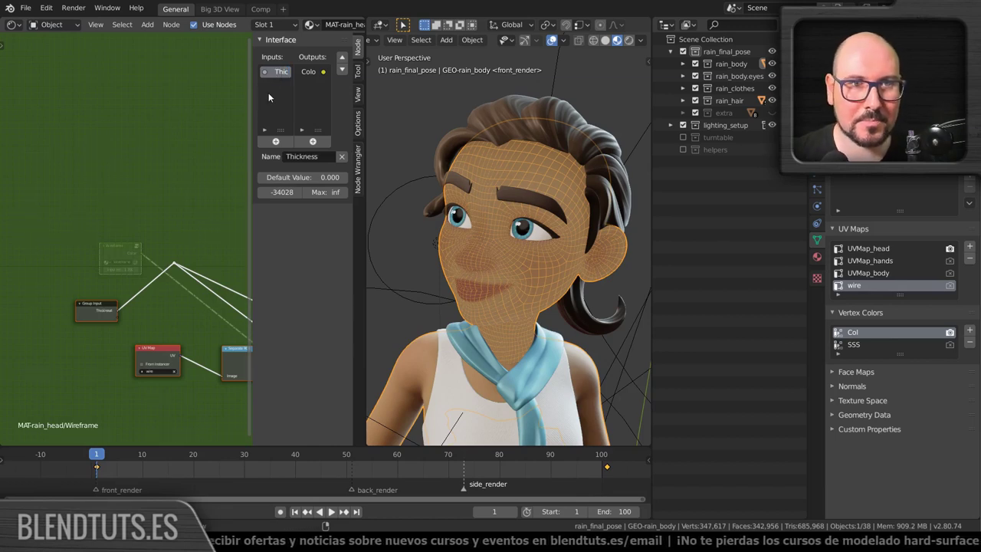
pyautogui.moveTo(251, 100); pyautogui.dragTo(214, 99)
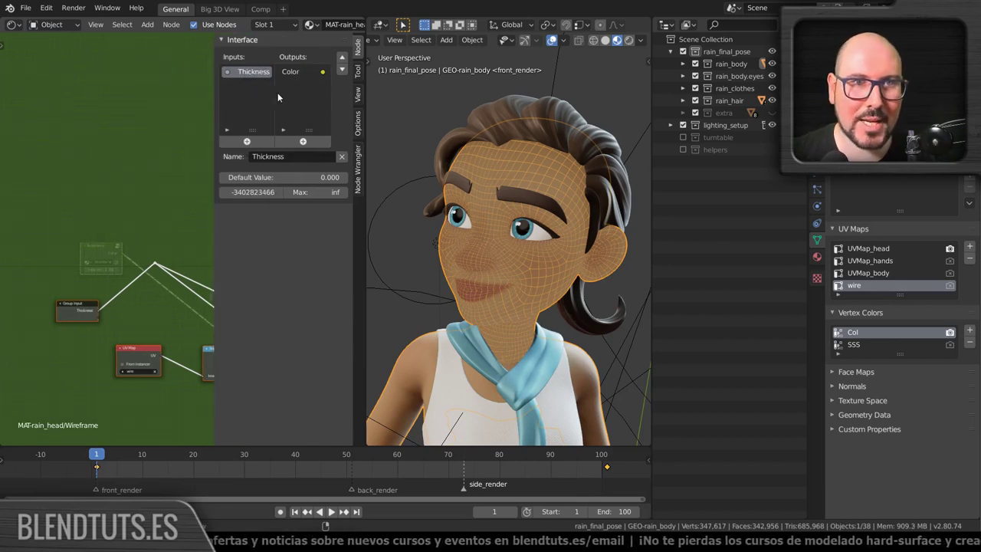
pyautogui.doubleClick(289, 72)
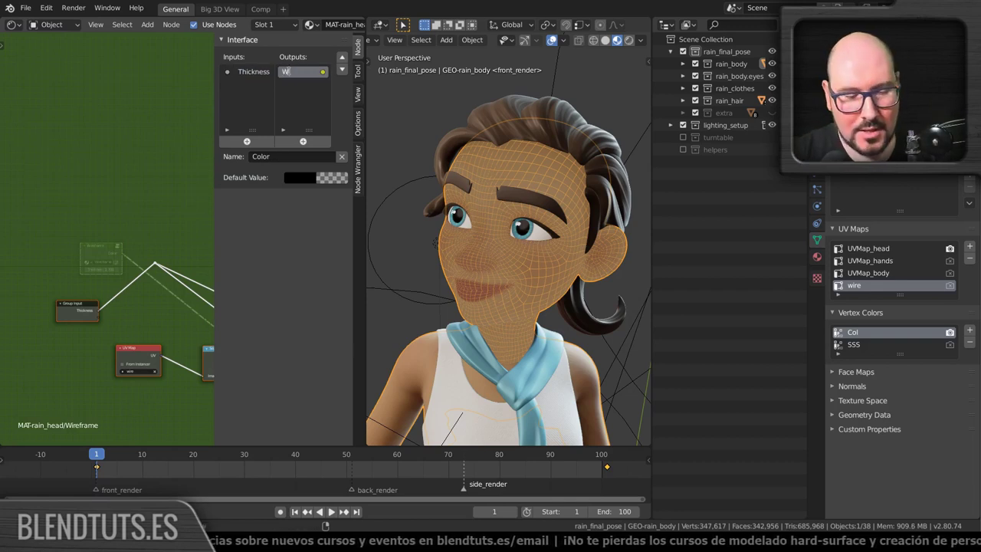
pyautogui.press('Return')
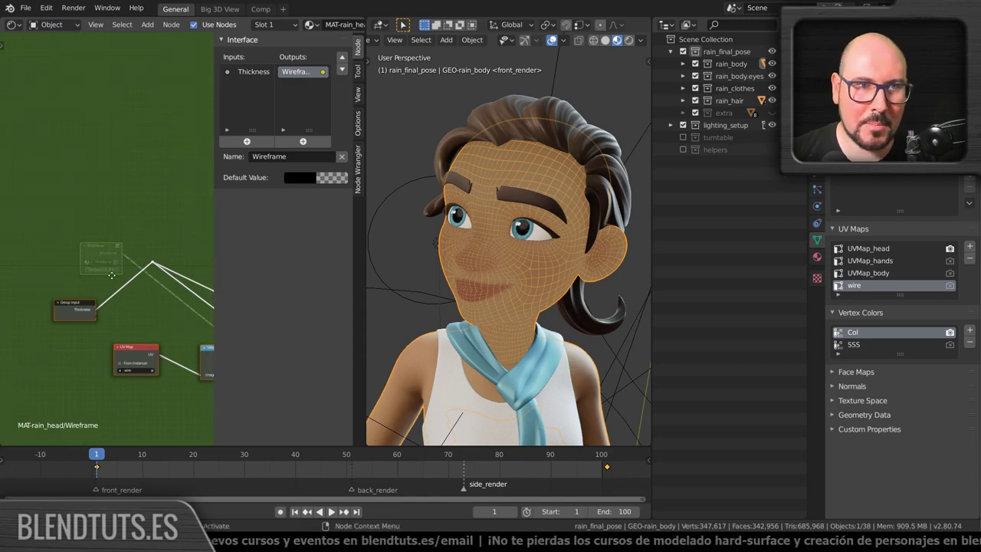
# Delete a node inside the group, then undo the deletion.
pyautogui.scroll(-3, 128, 269)
pyautogui.moveTo(128, 270); pyautogui.dragTo(107, 287, button='middle')
pyautogui.scroll(2, 106, 286)
pyautogui.moveTo(118, 251); pyautogui.dragTo(84, 239, button='middle')
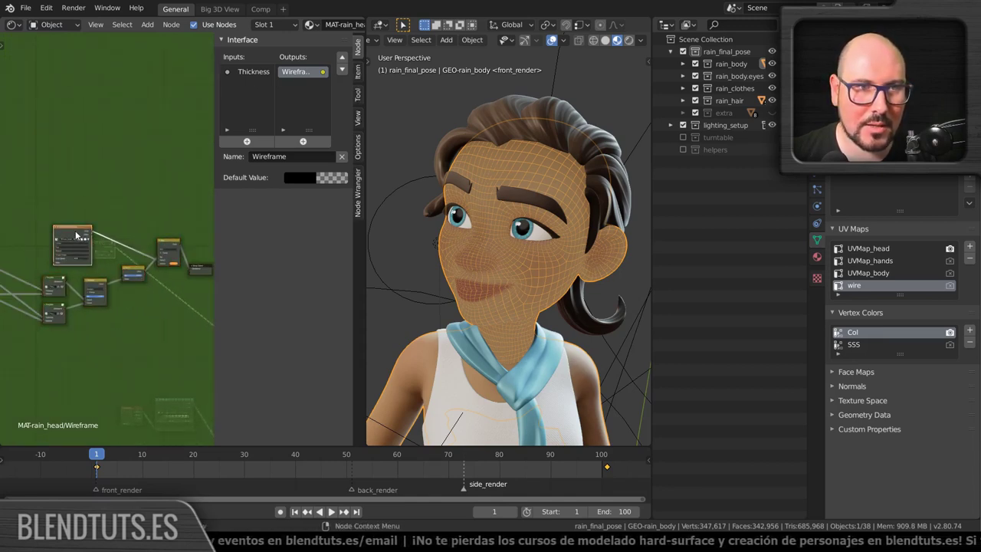
pyautogui.press('x')
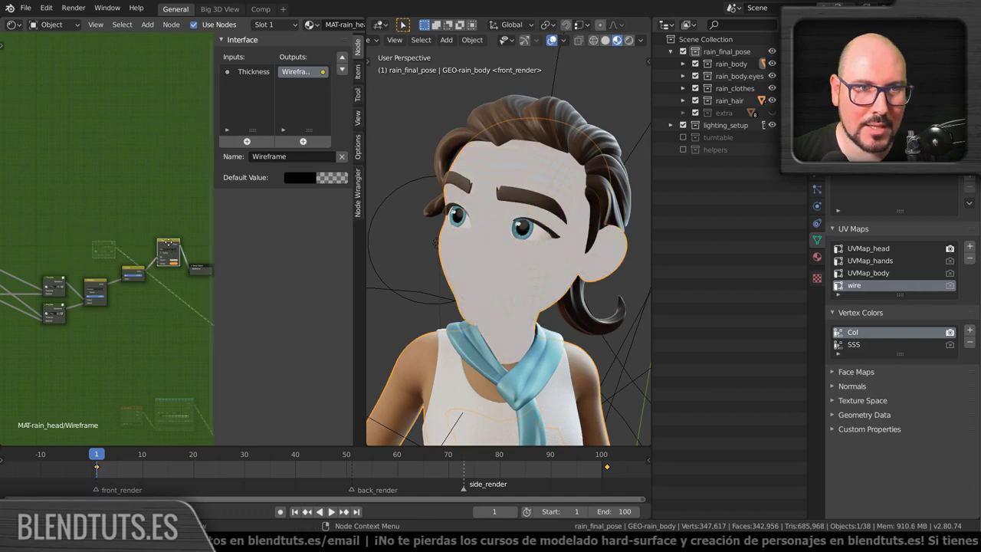
pyautogui.scroll(3, 117, 266)
pyautogui.hotkey('ctrl', 'z')
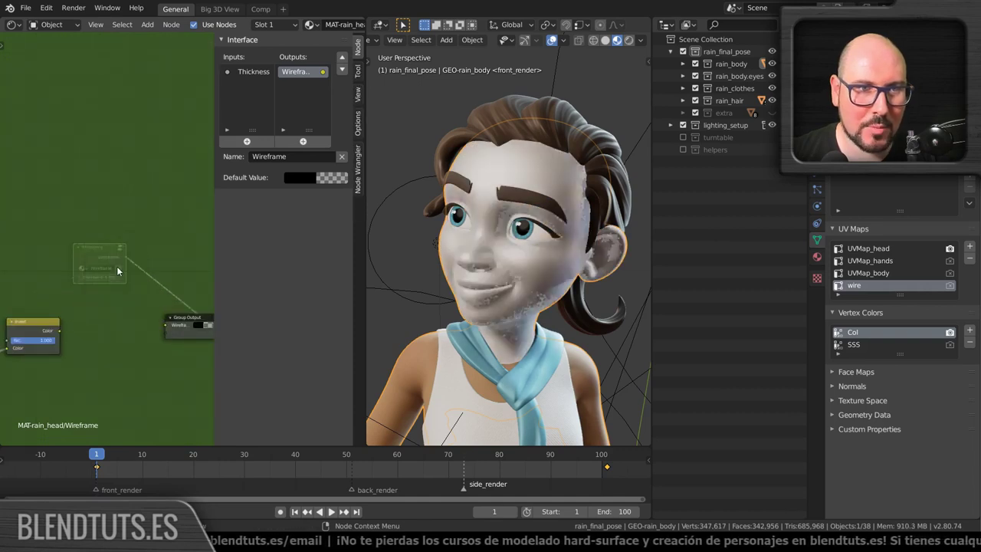
pyautogui.scroll(-1, 117, 276)
pyautogui.scroll(-1, 99, 291)
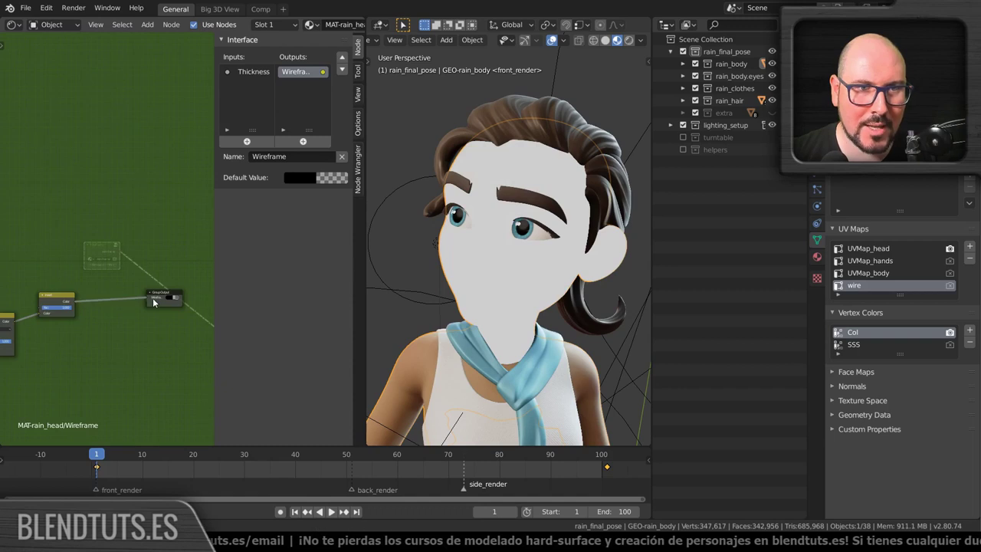
# Rearrange the node cluster and a small node inside the Wireframe group.
pyautogui.scroll(-2, 134, 298)
pyautogui.scroll(-1, 111, 292)
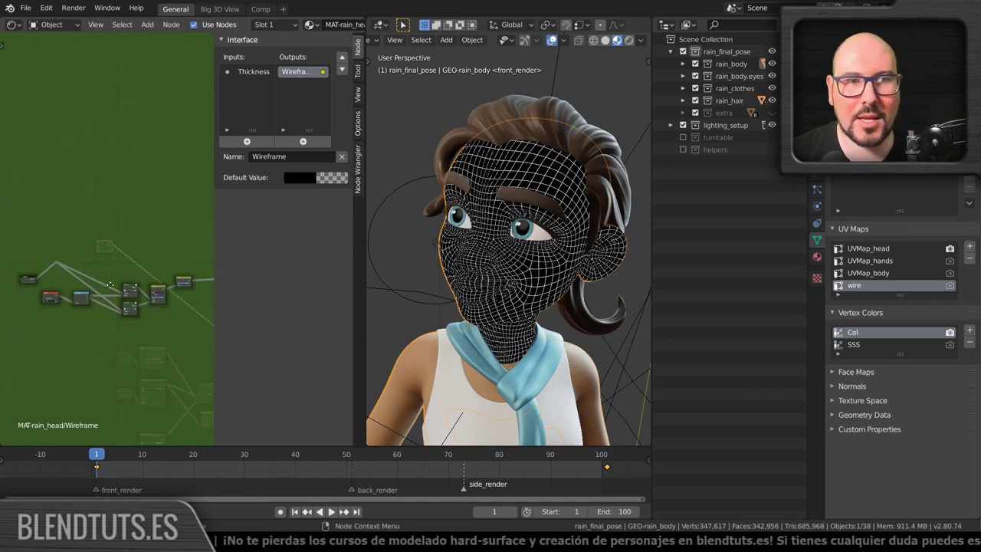
pyautogui.moveTo(104, 311)
pyautogui.mouseDown(button='middle')
pyautogui.moveTo(130, 316)
pyautogui.moveTo(56, 298)
pyautogui.mouseUp(button='middle')
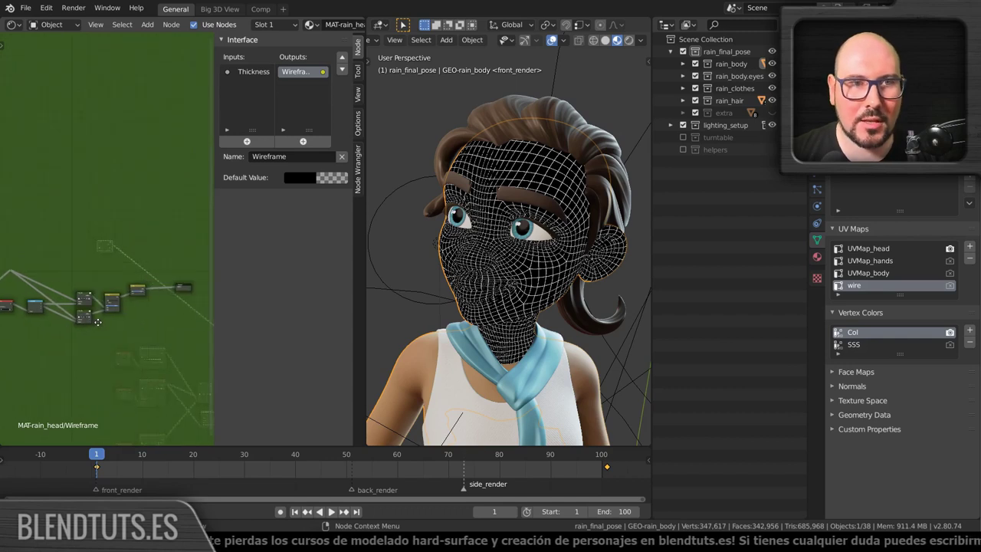
pyautogui.moveTo(46, 293); pyautogui.dragTo(37, 278)
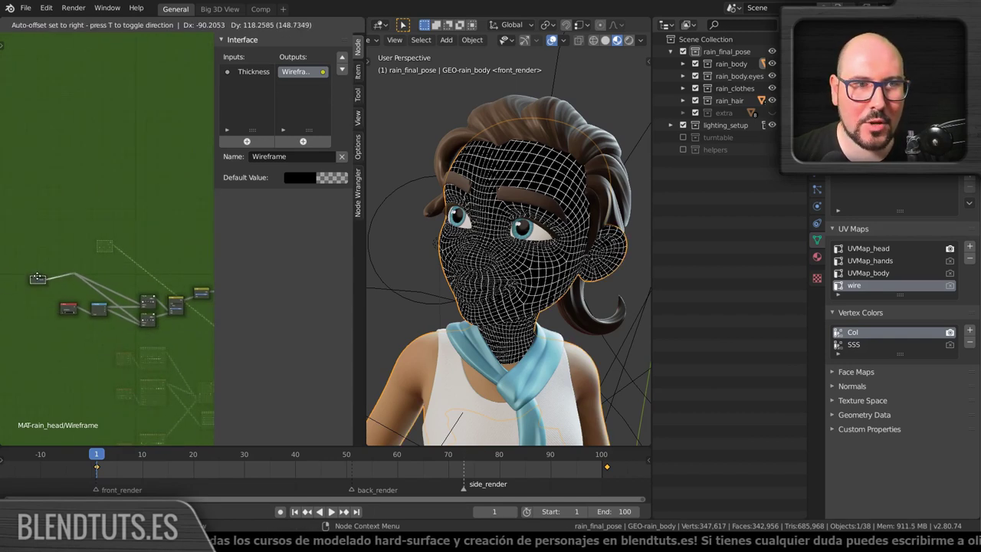
# In the head material, move the Wireframe group node down-right and resize the side panel.
pyautogui.press('Tab')
pyautogui.scroll(2, 105, 257)
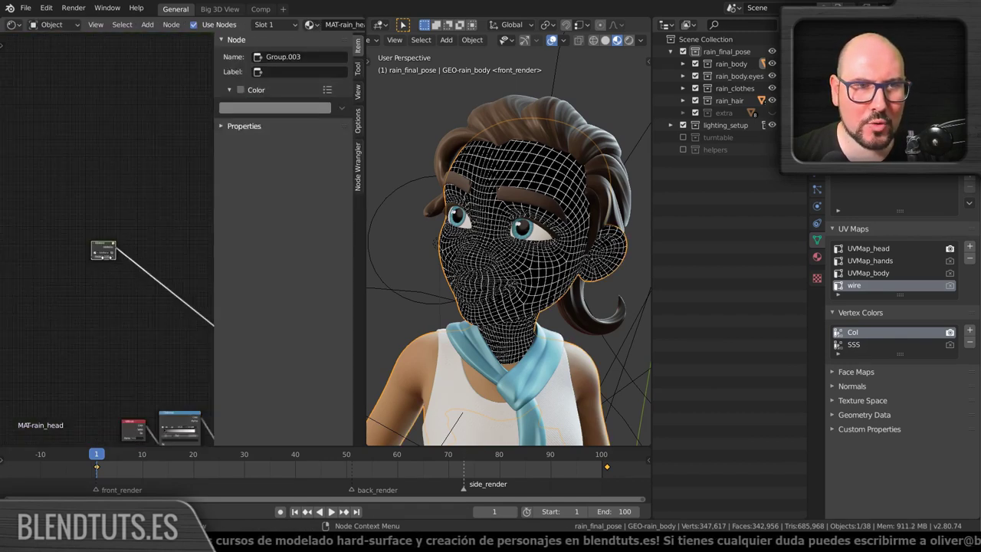
pyautogui.scroll(2, 107, 261)
pyautogui.moveTo(107, 261)
pyautogui.mouseDown(button='middle')
pyautogui.moveTo(179, 345)
pyautogui.moveTo(55, 229)
pyautogui.mouseUp(button='middle')
pyautogui.scroll(-2, 178, 345)
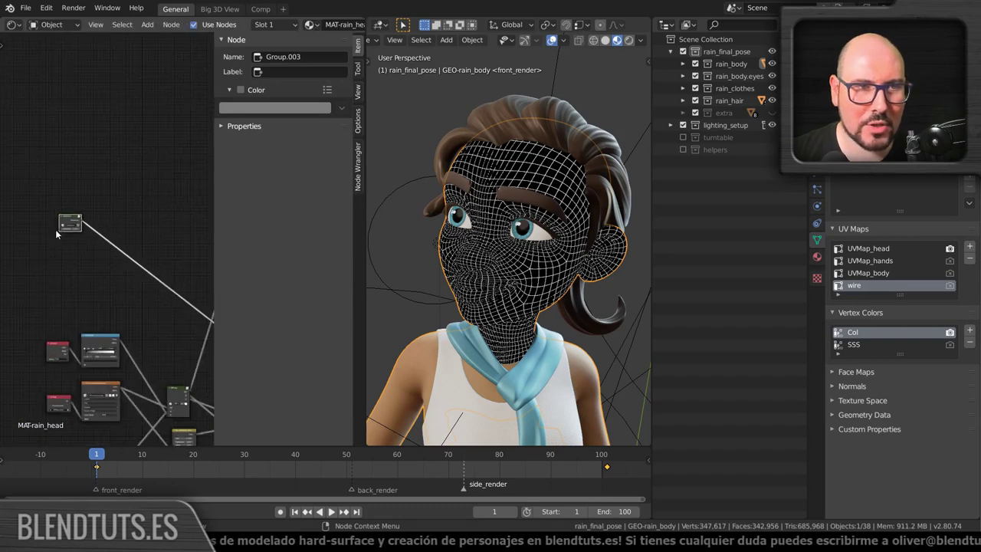
pyautogui.moveTo(71, 224); pyautogui.dragTo(148, 302)
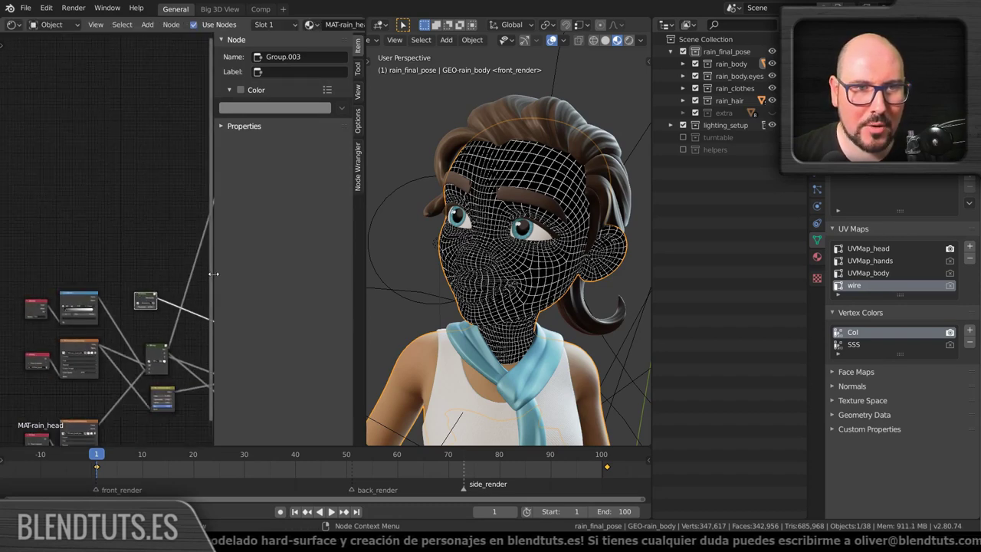
pyautogui.moveTo(215, 275)
pyautogui.mouseDown()
pyautogui.moveTo(238, 275)
pyautogui.moveTo(268, 310)
pyautogui.mouseUp()
pyautogui.scroll(3, 143, 231)
pyautogui.scroll(2, 118, 211)
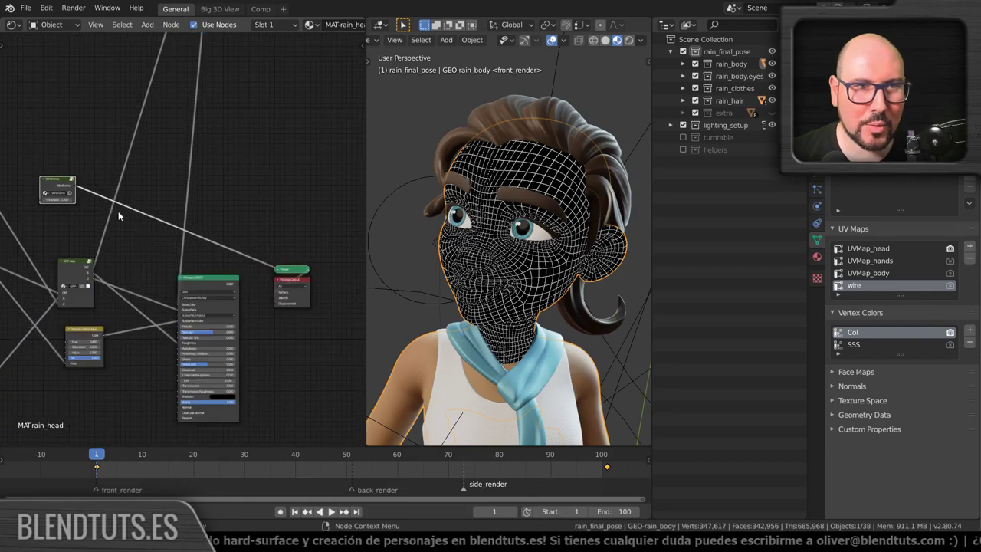
# Inside the Wireframe group, add a Glass BSDF node and shift the Group Input left.
pyautogui.press('Tab')
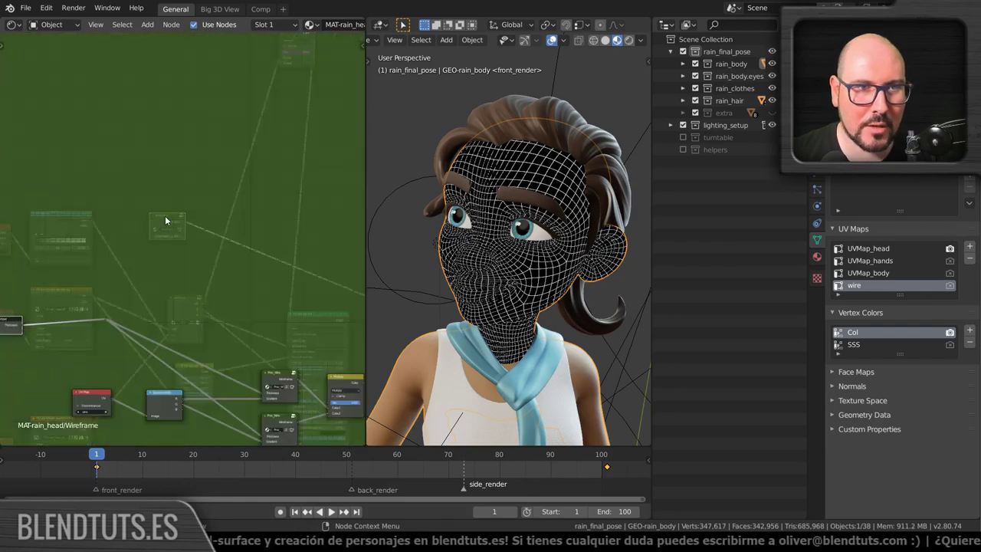
pyautogui.hotkey('shift', 'a')
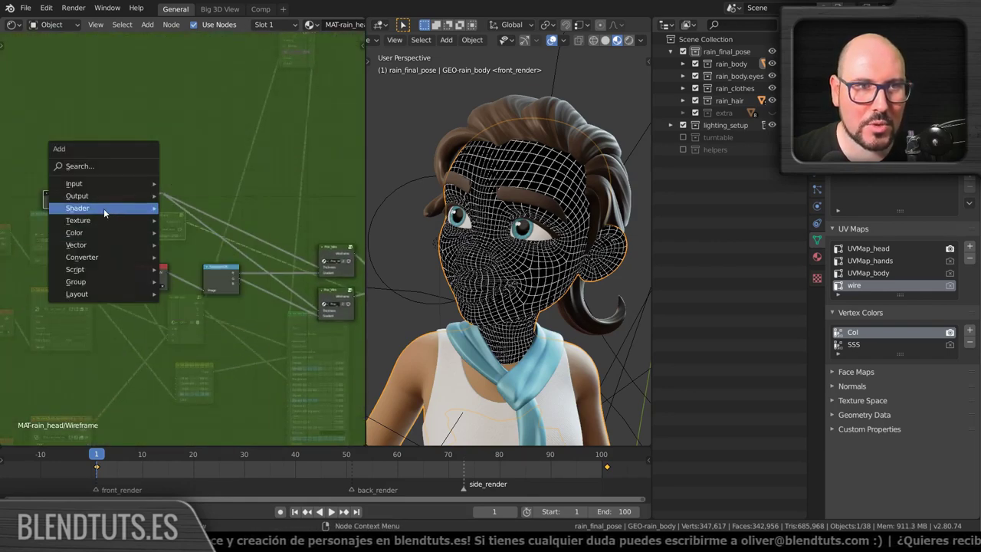
pyautogui.click(223, 263)
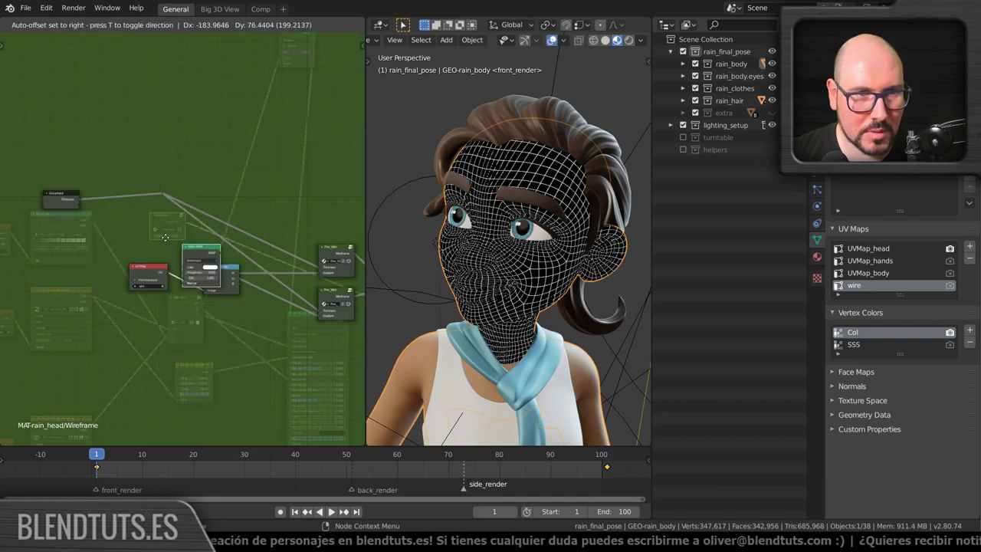
pyautogui.click(108, 242)
pyautogui.scroll(3, 186, 286)
pyautogui.moveTo(186, 285); pyautogui.dragTo(308, 282, button='middle')
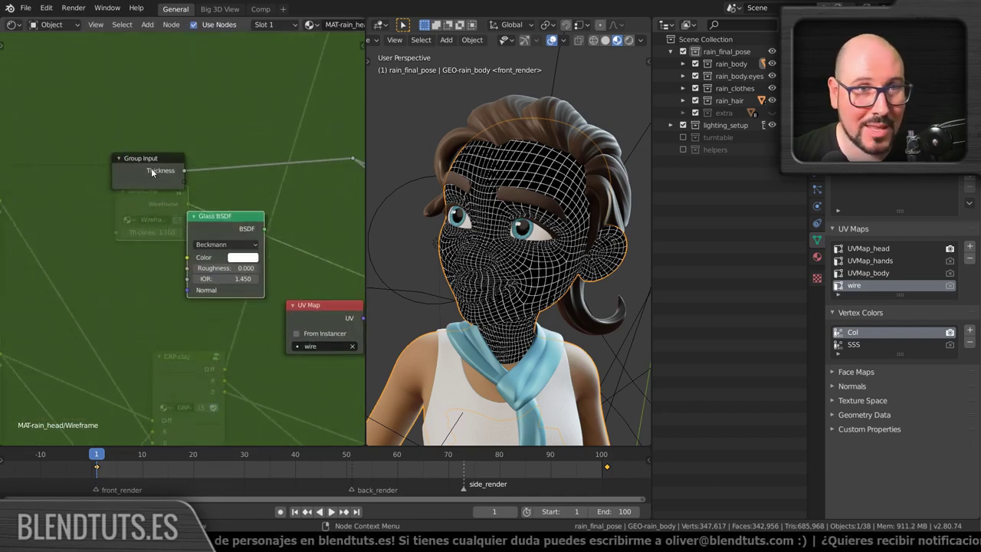
pyautogui.moveTo(153, 162); pyautogui.dragTo(90, 163)
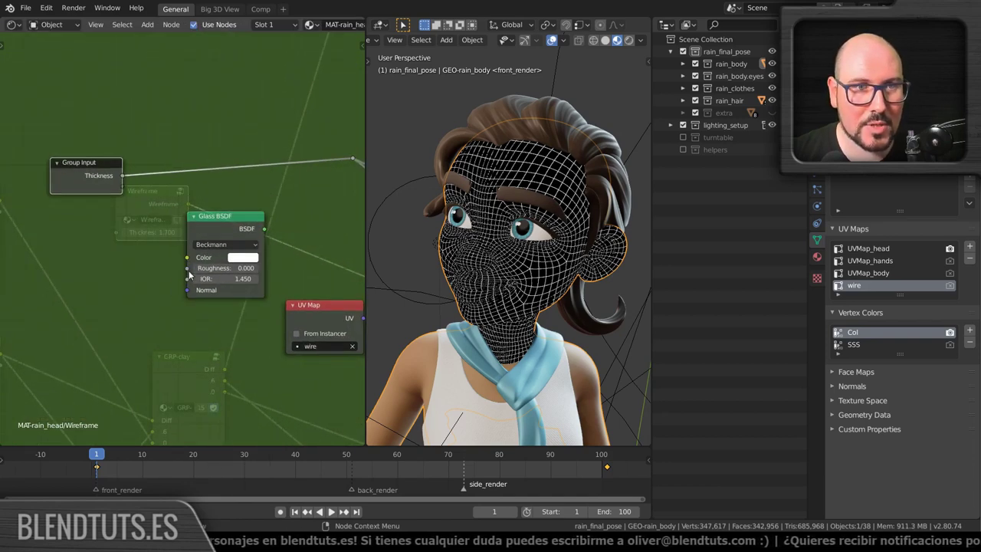
# Move the Glass BSDF node lower left, then delete it as unused.
pyautogui.press('g')
pyautogui.click(212, 251)
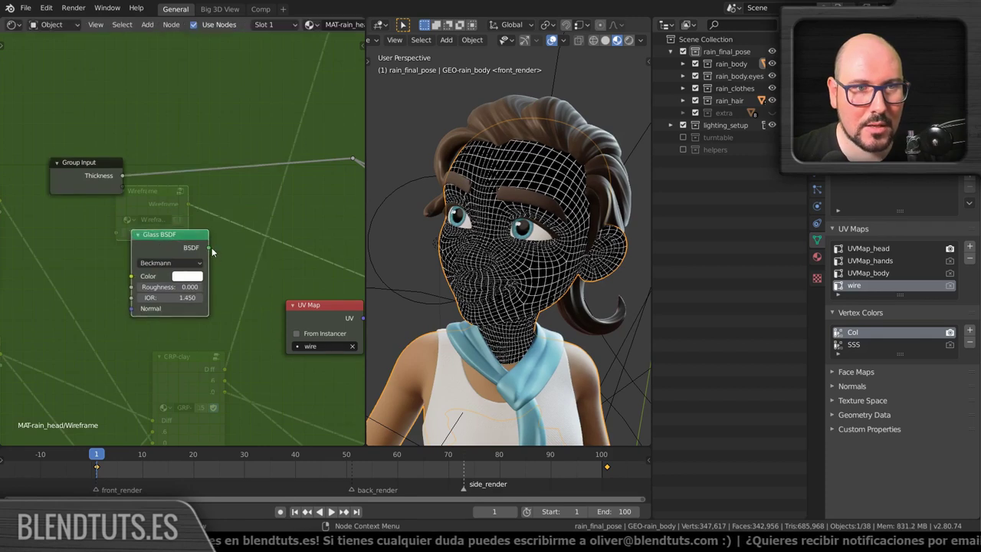
pyautogui.moveTo(122, 187); pyautogui.dragTo(122, 187)
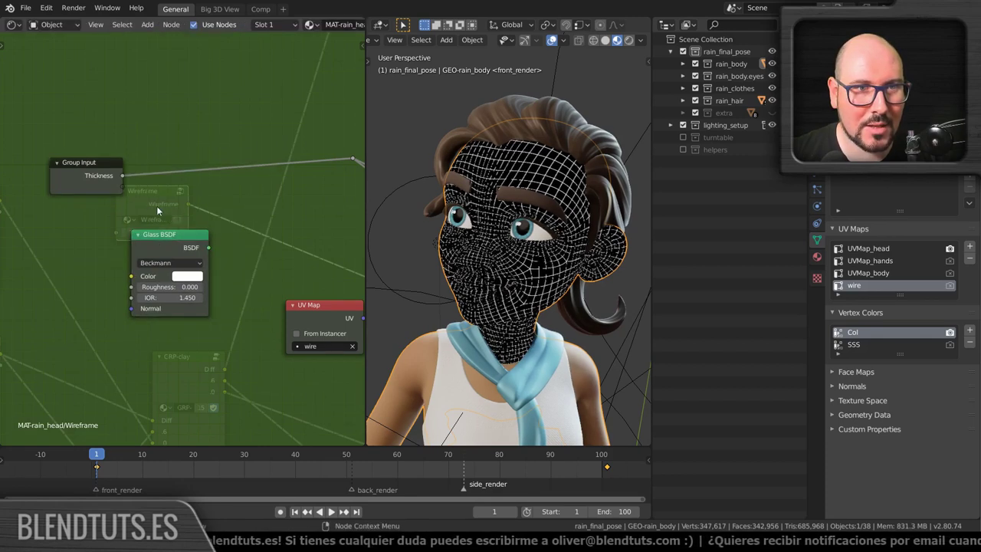
pyautogui.press('x')
pyautogui.scroll(-2, 190, 230)
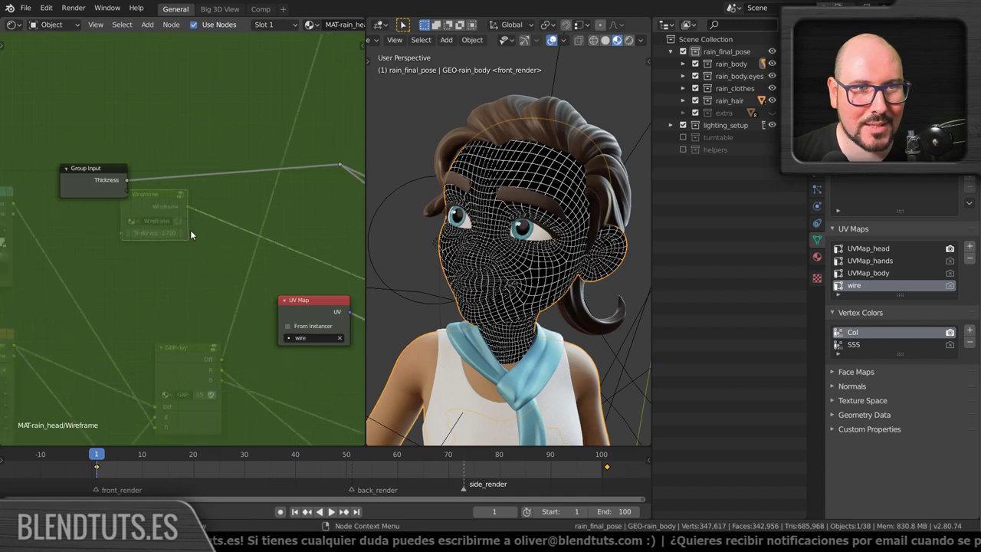
pyautogui.scroll(-3, 191, 230)
pyautogui.scroll(-1, 191, 230)
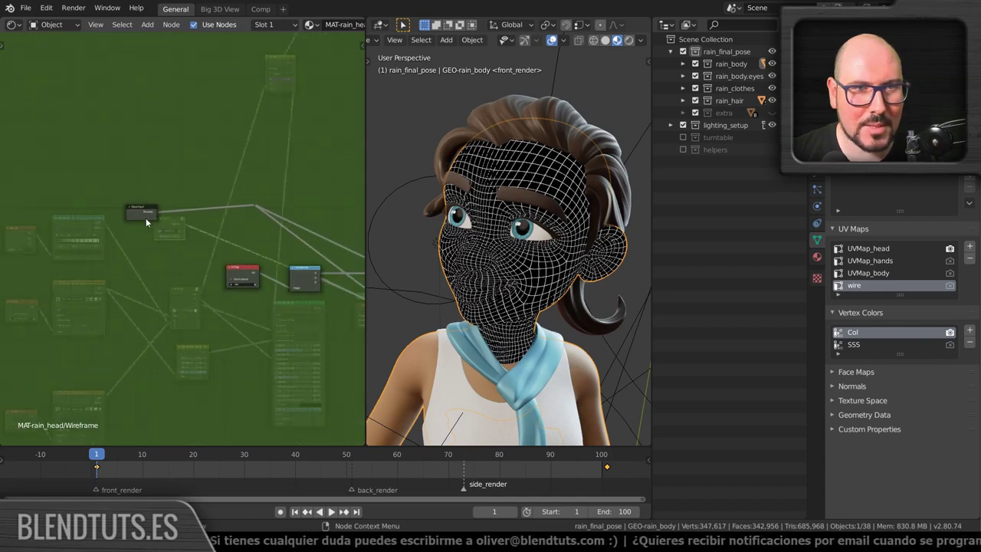
# Add a Mix Shader node inside the Wireframe group.
pyautogui.press('n')
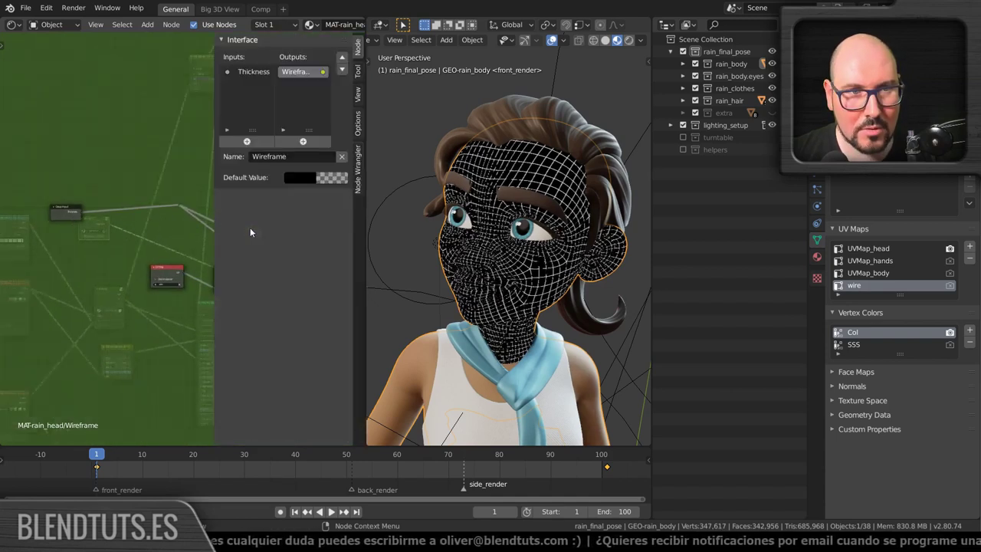
pyautogui.click(250, 74)
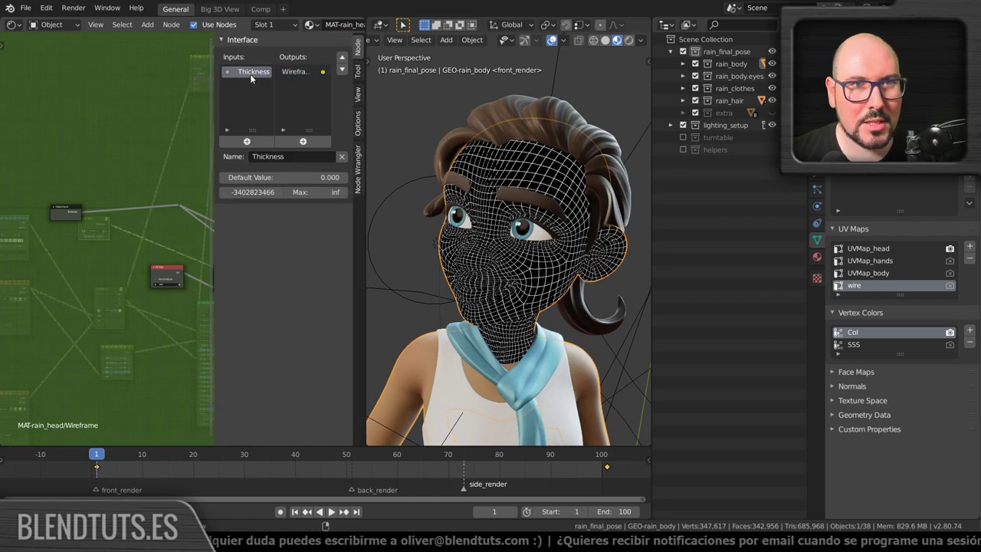
pyautogui.hotkey('shift', 'a')
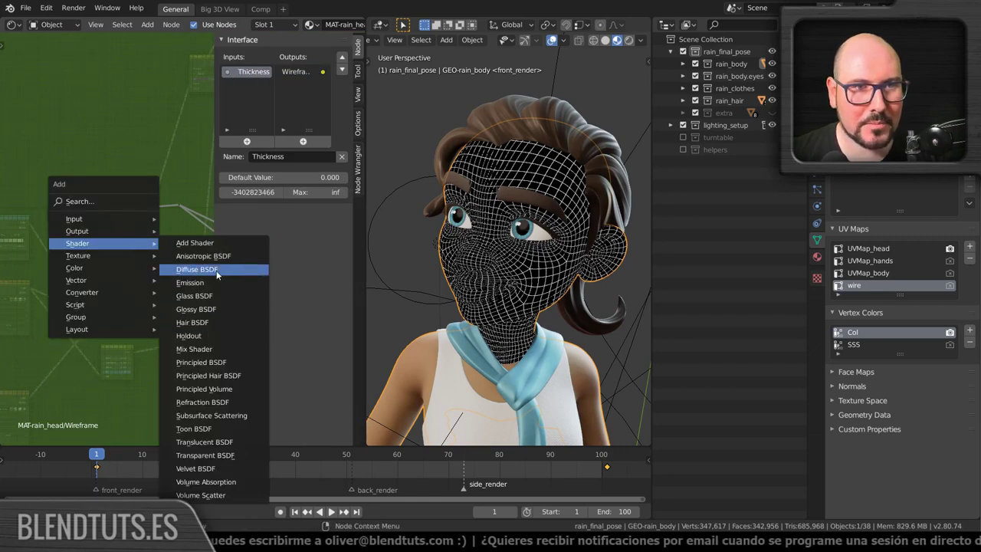
pyautogui.click(195, 349)
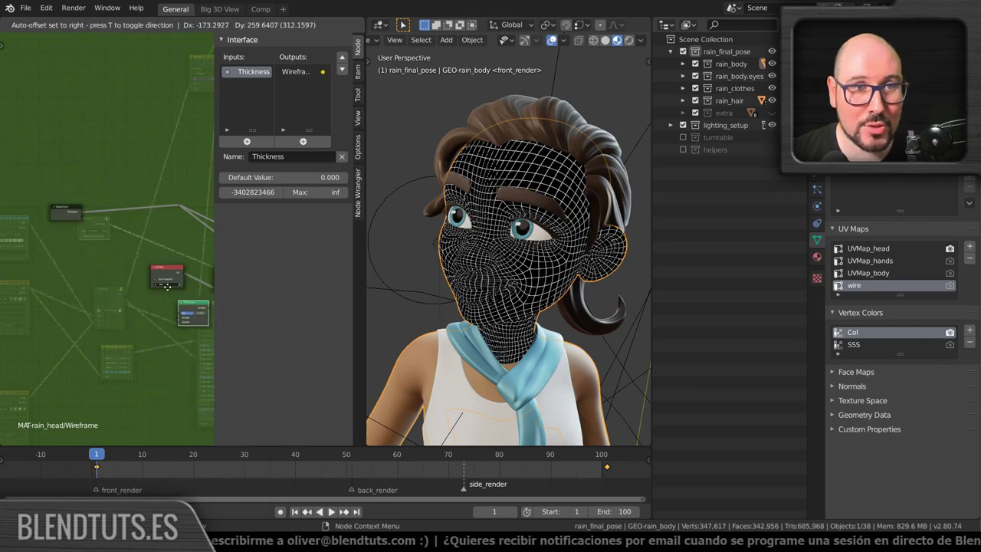
pyautogui.click(152, 288)
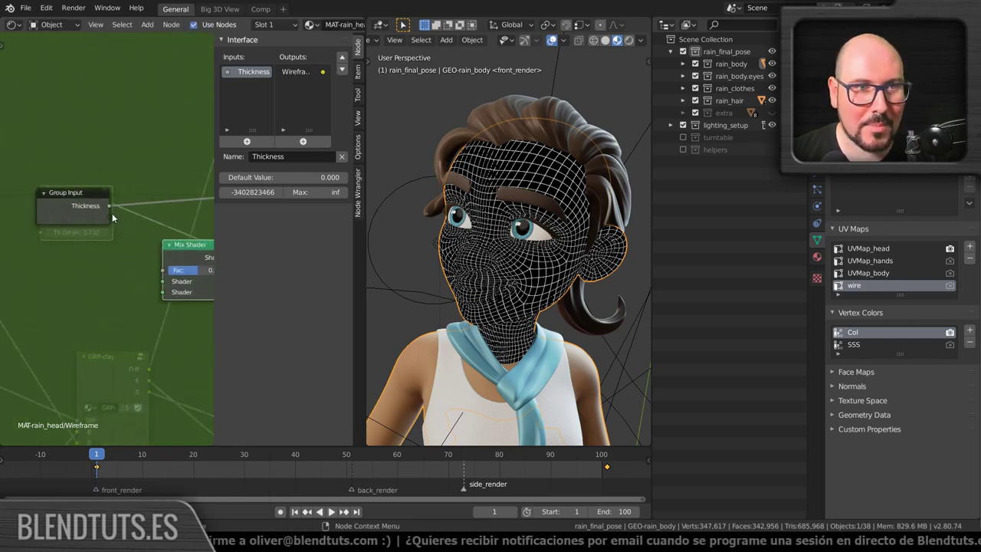
# Connect the Mix Shader to a new group input named 'Base Shader'.
pyautogui.moveTo(110, 206); pyautogui.dragTo(163, 282)
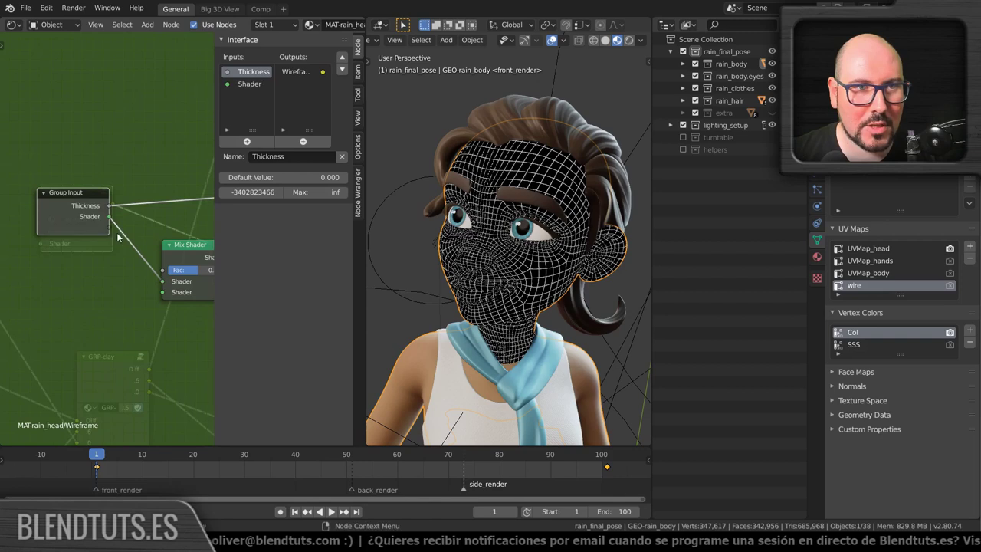
pyautogui.doubleClick(251, 84)
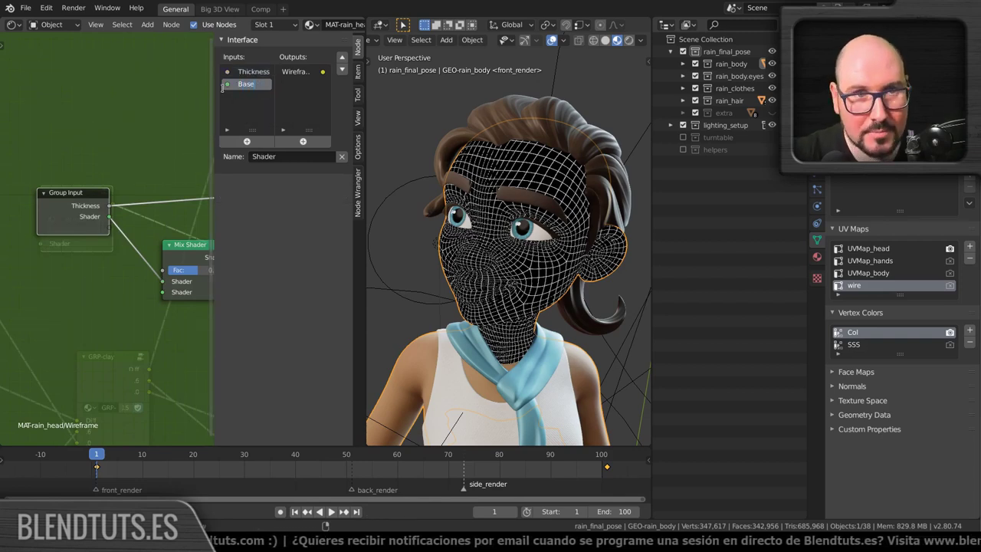
pyautogui.press('Return')
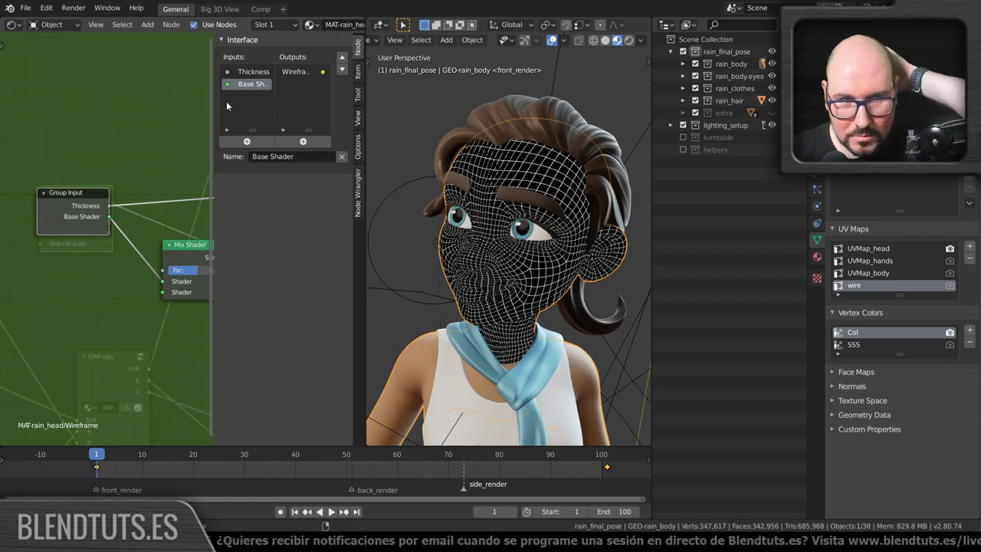
pyautogui.scroll(-2, 147, 287)
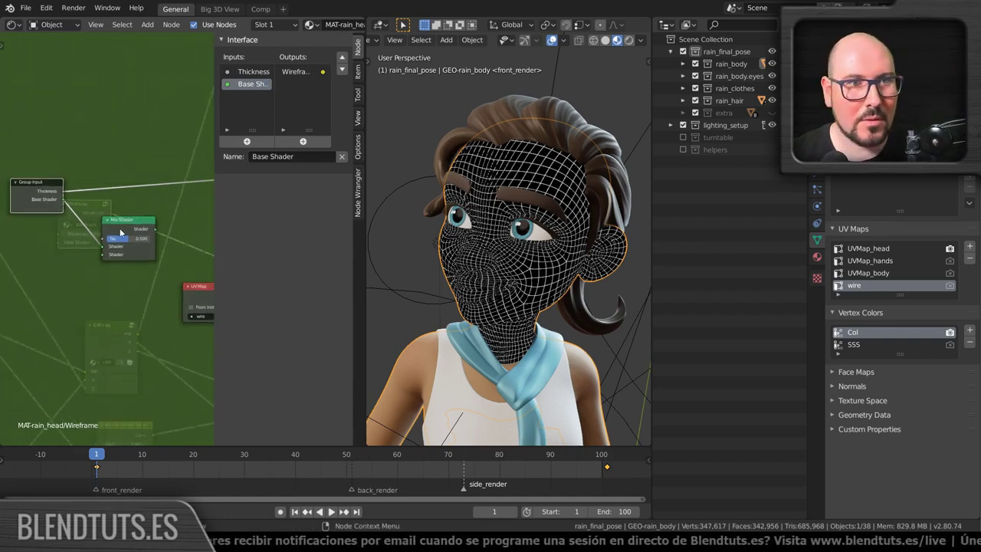
# Rearrange the Mix Shader and move the Group Output node further right.
pyautogui.moveTo(122, 233)
pyautogui.mouseDown()
pyautogui.moveTo(140, 223)
pyautogui.moveTo(76, 240)
pyautogui.mouseUp()
pyautogui.scroll(-2, 134, 229)
pyautogui.scroll(-2, 115, 233)
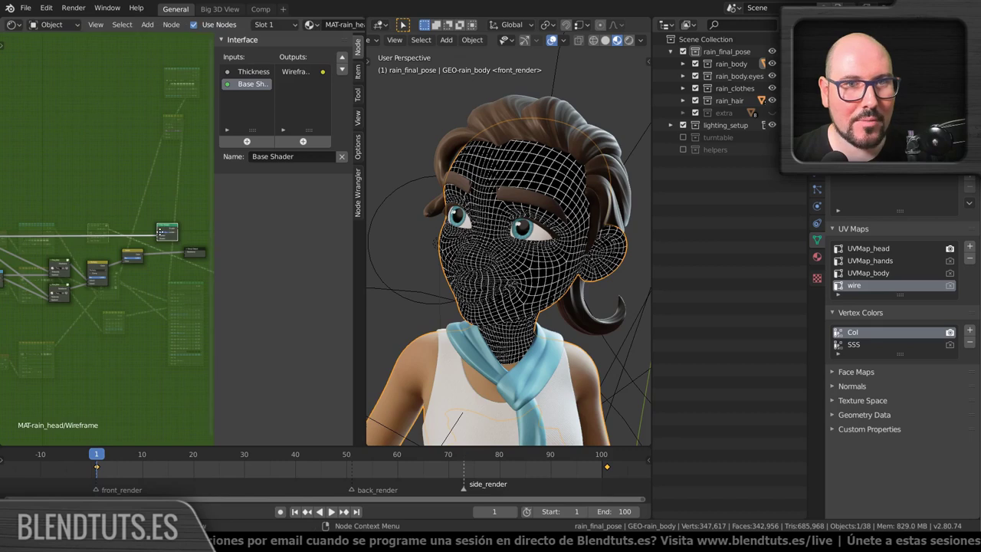
pyautogui.scroll(3, 91, 257)
pyautogui.scroll(2, 114, 284)
pyautogui.moveTo(152, 307); pyautogui.dragTo(36, 314)
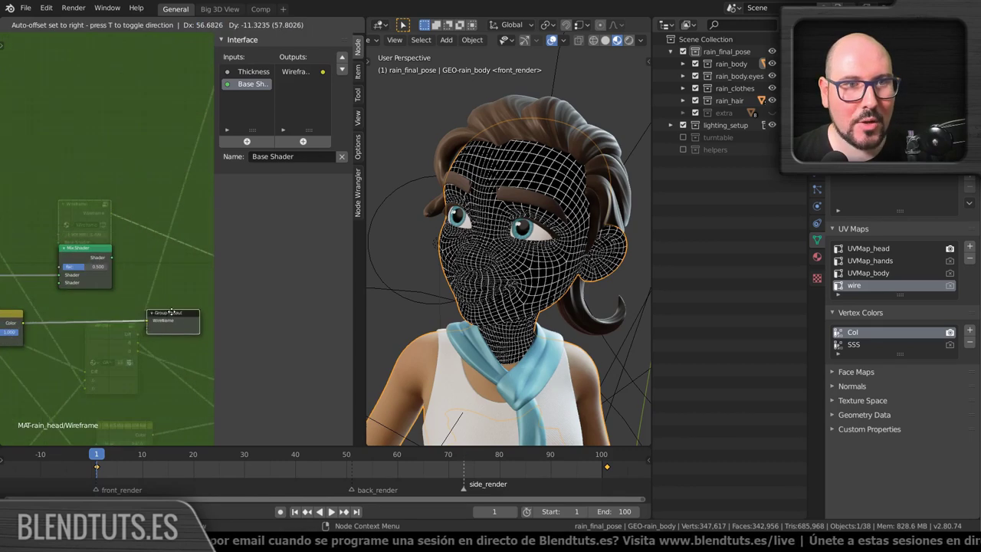
pyautogui.moveTo(115, 318); pyautogui.dragTo(113, 315)
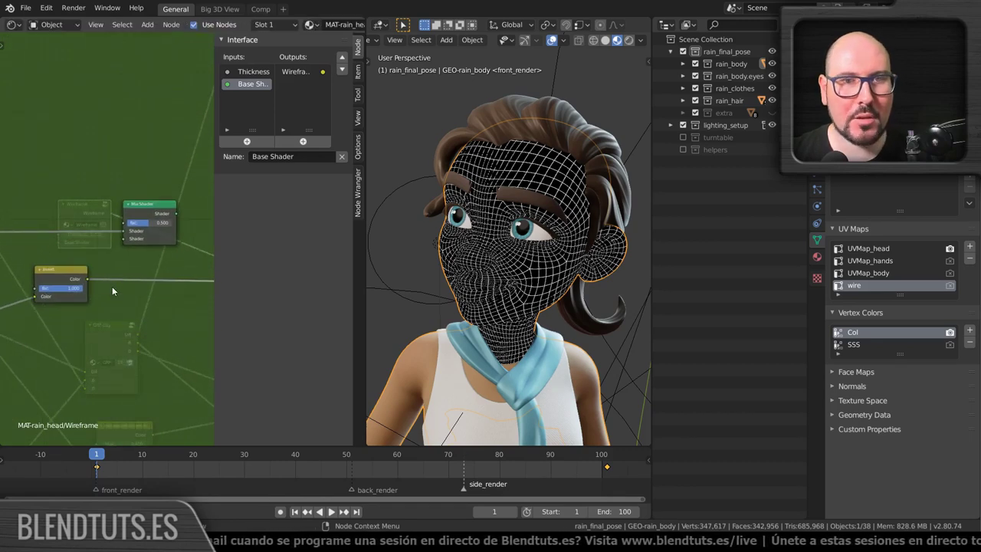
# Add an Emission node on the Invert link and widen the node editor.
pyautogui.hotkey('shift', 'a')
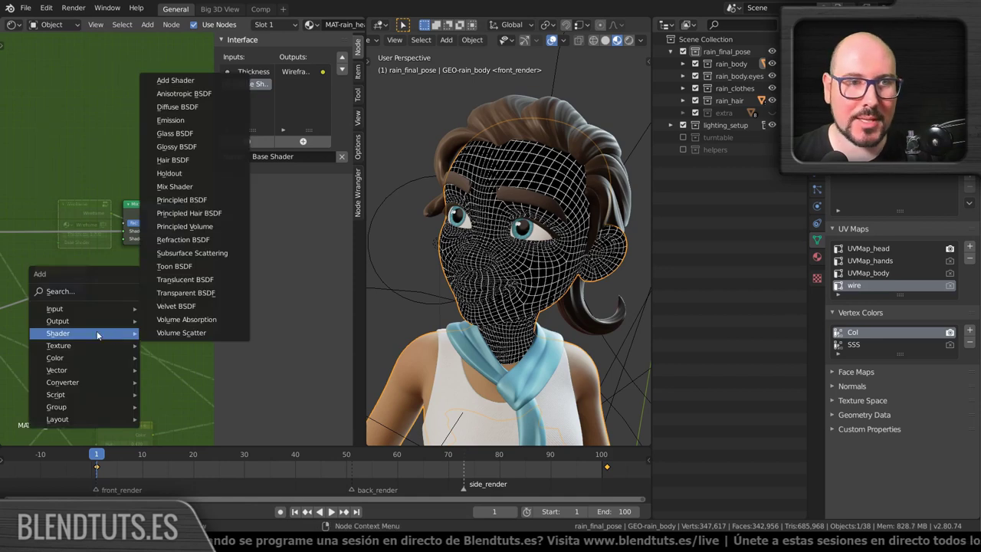
pyautogui.click(192, 120)
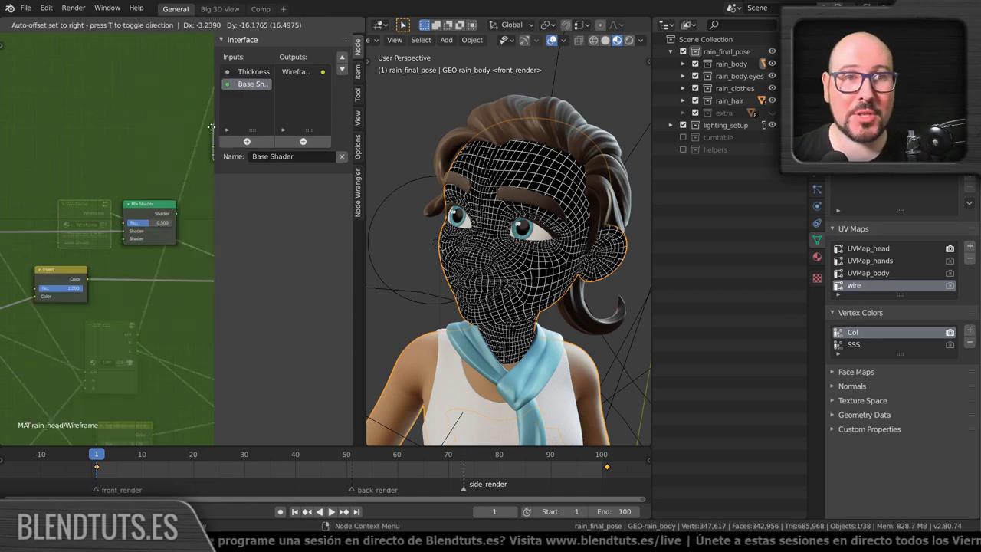
pyautogui.click(160, 304)
pyautogui.moveTo(160, 304)
pyautogui.mouseDown()
pyautogui.moveTo(141, 378)
pyautogui.moveTo(130, 267)
pyautogui.mouseUp()
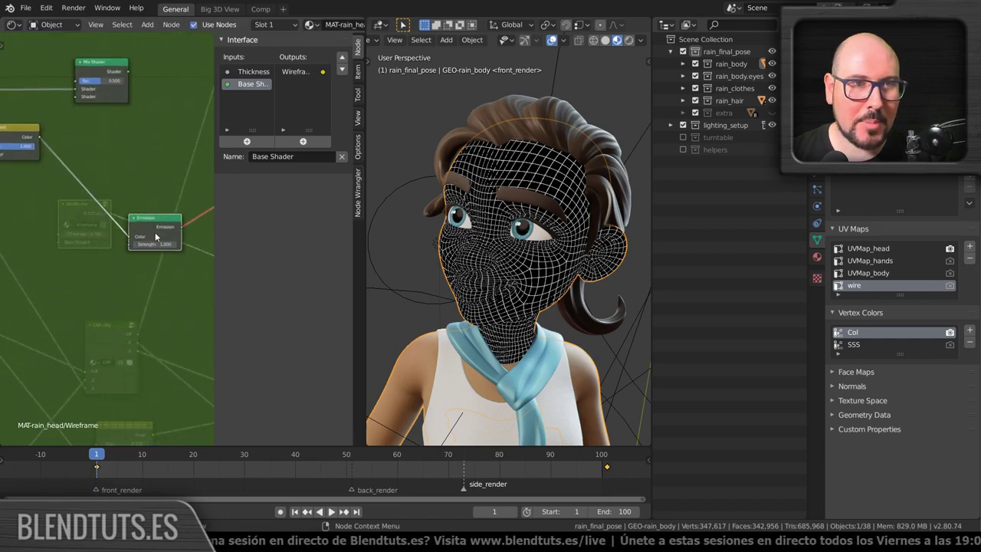
pyautogui.click(130, 268)
pyautogui.hotkey('shift', 'a')
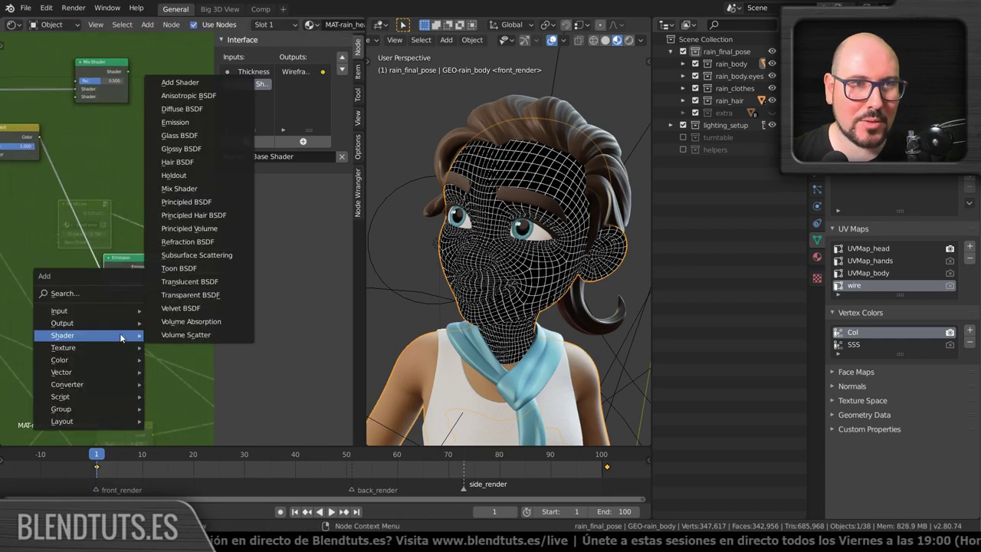
pyautogui.press('Escape')
pyautogui.moveTo(127, 267); pyautogui.dragTo(160, 292)
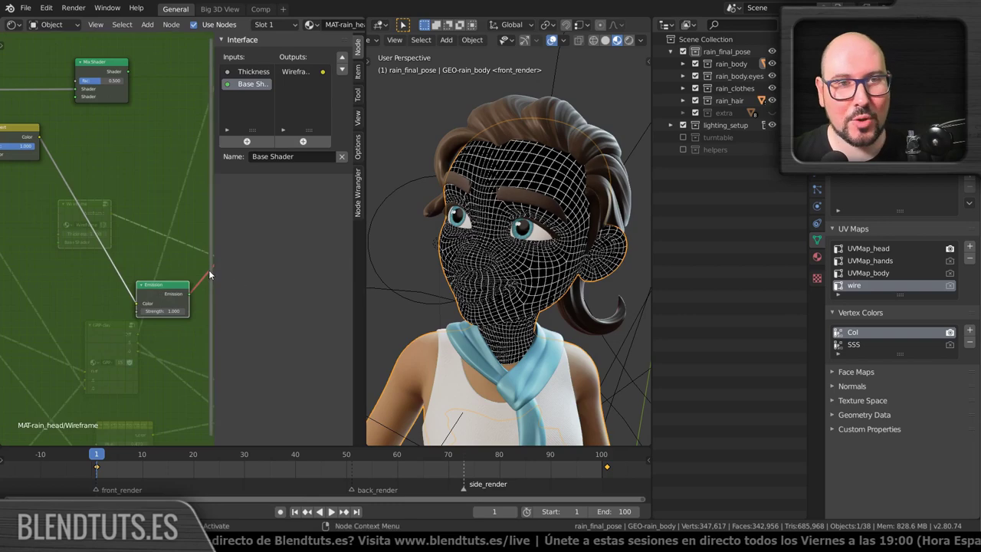
pyautogui.moveTo(365, 288)
pyautogui.mouseDown()
pyautogui.moveTo(686, 326)
pyautogui.moveTo(785, 312)
pyautogui.mouseUp()
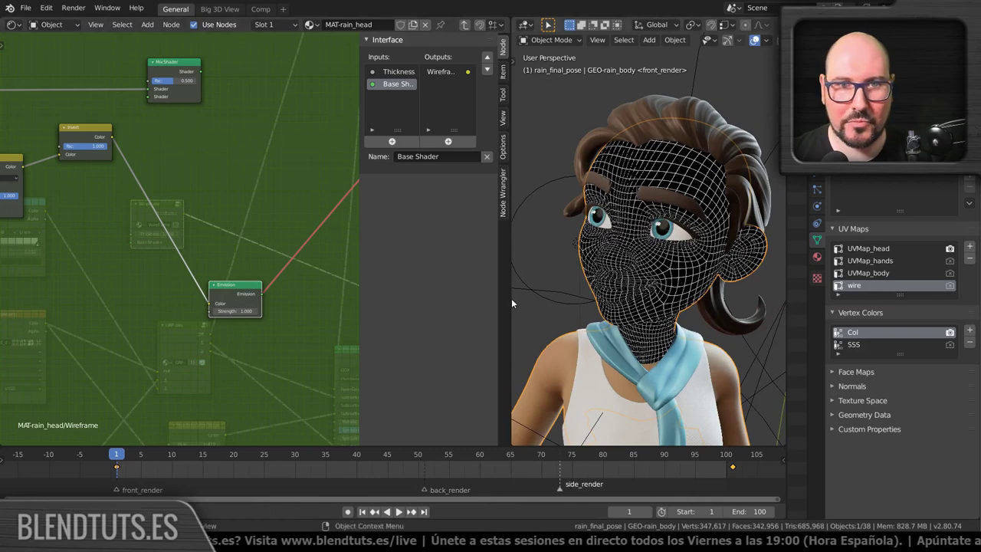
# Widen the node editor further and add a Light Path node beside Emission.
pyautogui.moveTo(511, 304); pyautogui.dragTo(618, 303)
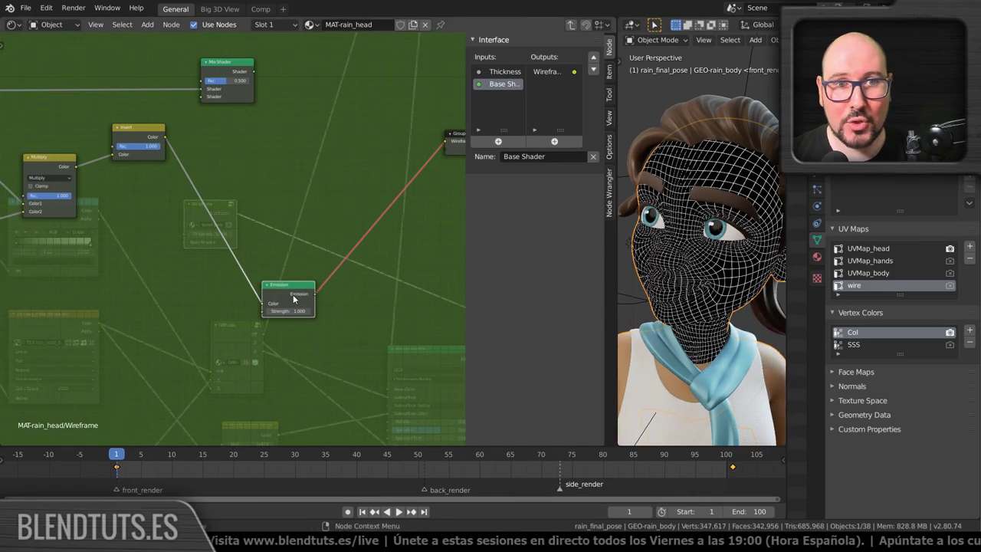
pyautogui.scroll(2, 322, 299)
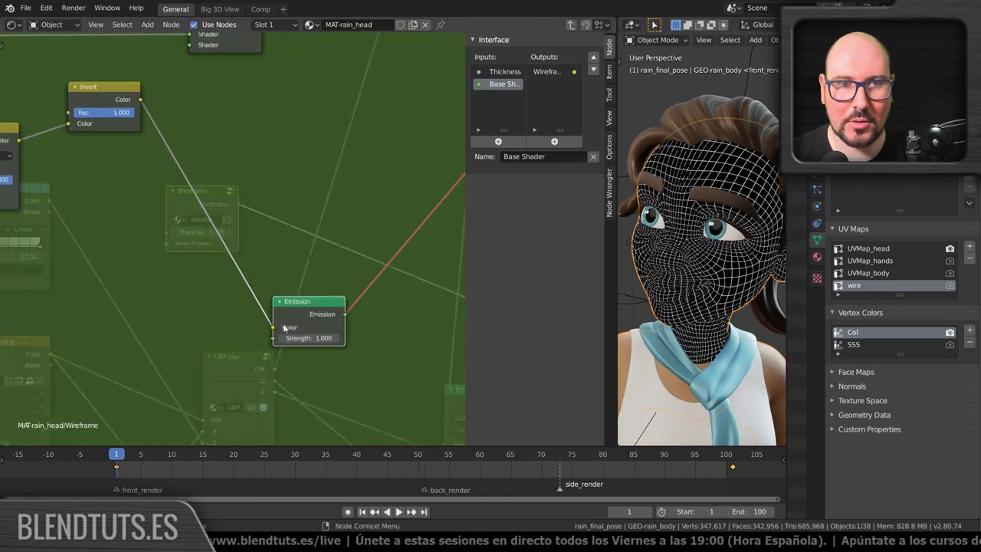
pyautogui.scroll(1, 318, 330)
pyautogui.hotkey('shift', 'a')
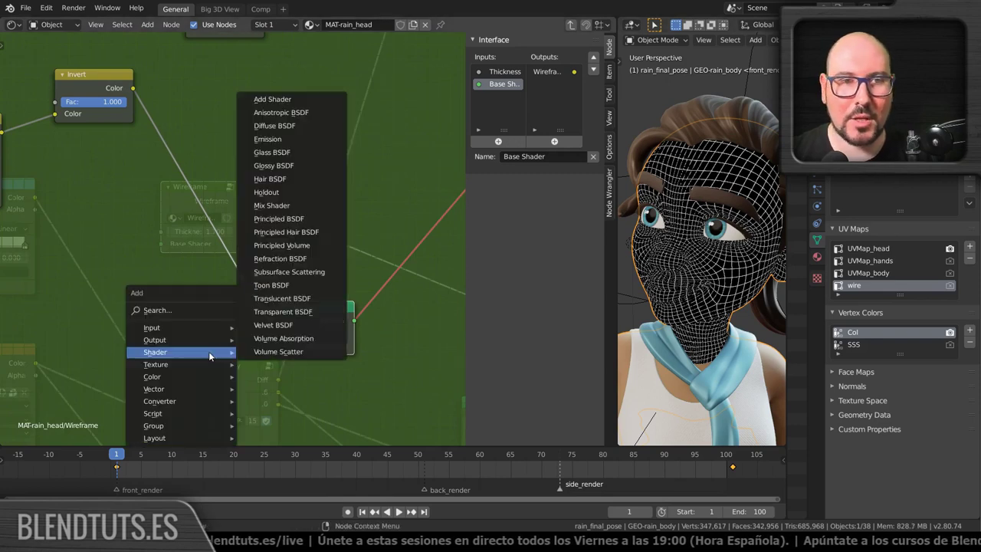
pyautogui.click(311, 220)
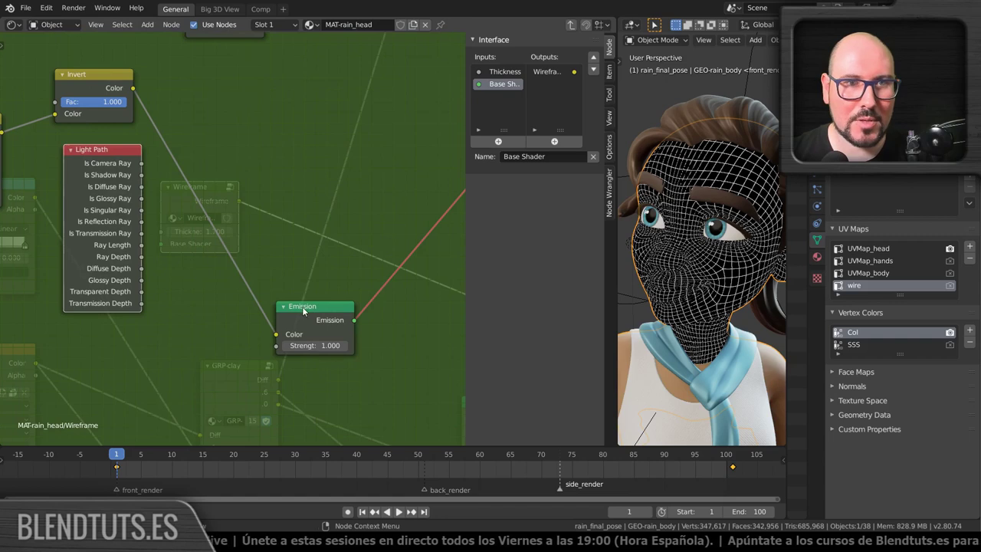
pyautogui.moveTo(305, 312); pyautogui.dragTo(245, 327)
pyautogui.hotkey('shift', 'a')
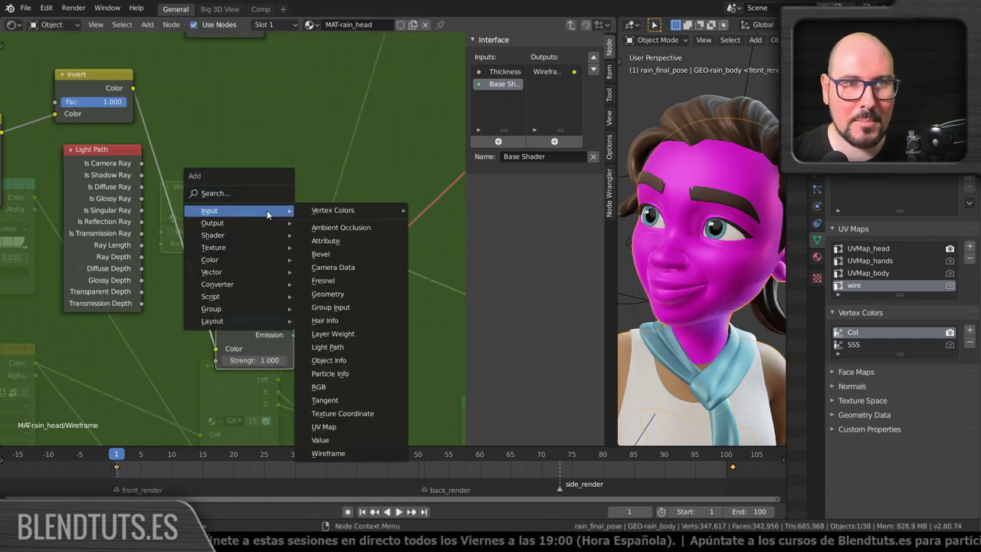
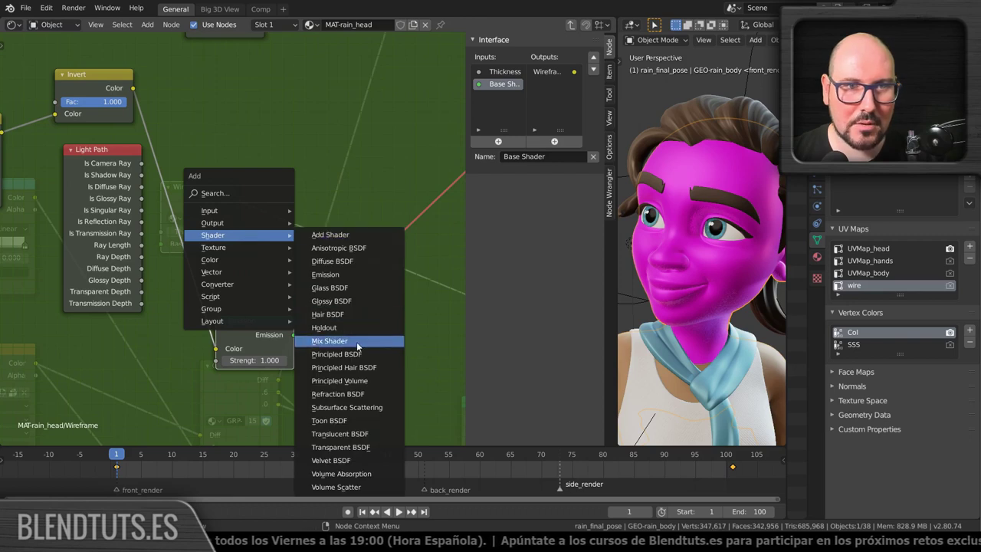
# Insert a Mix Shader node into the Emission output link inside the Wireframe group.
pyautogui.click(329, 340)
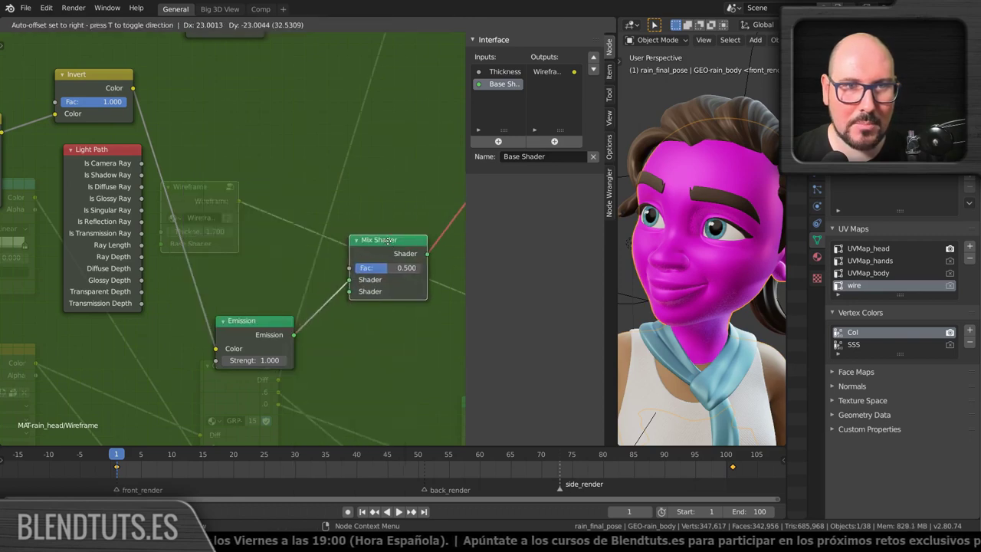
pyautogui.click(345, 227)
pyautogui.moveTo(391, 238); pyautogui.dragTo(208, 324, button='middle')
pyautogui.scroll(-2, 283, 282)
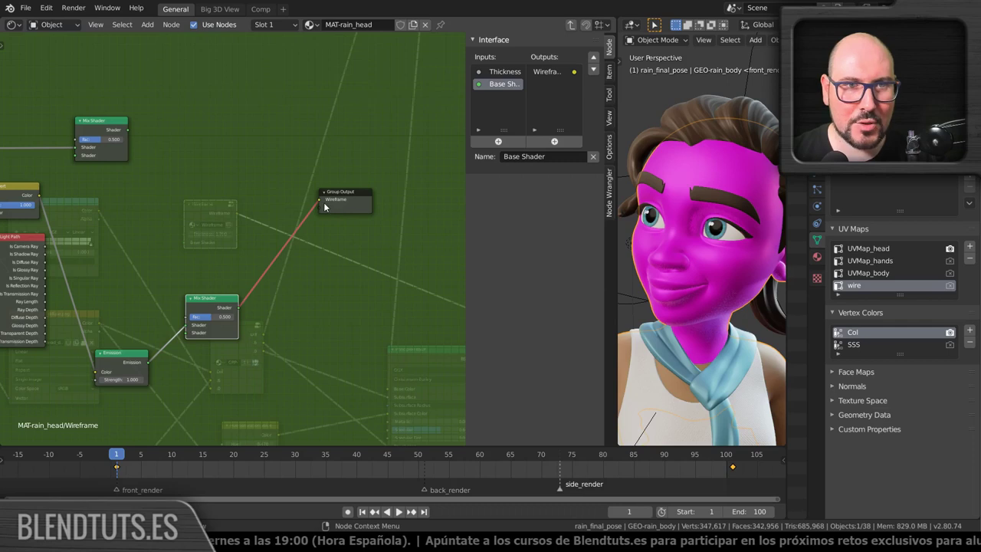
pyautogui.scroll(2, 324, 207)
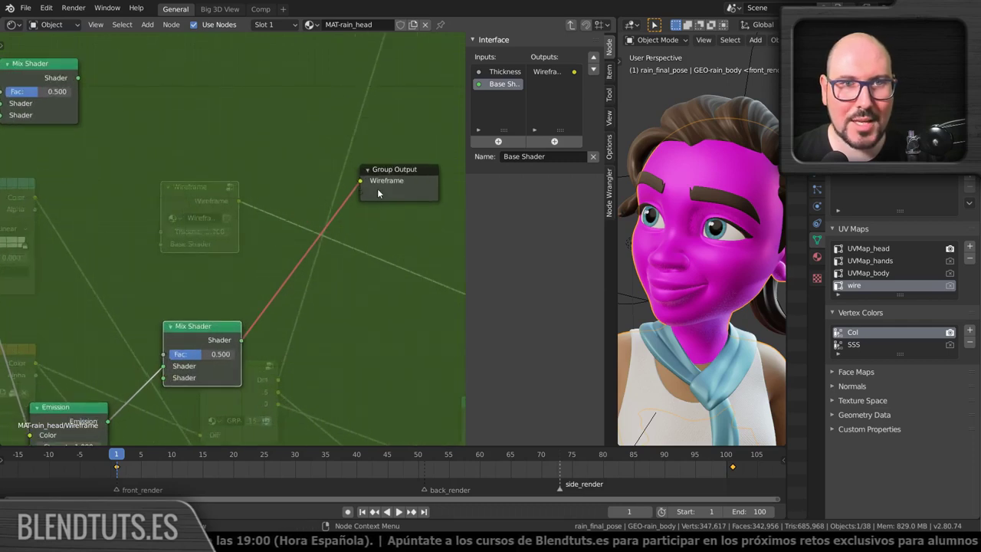
pyautogui.scroll(2, 377, 193)
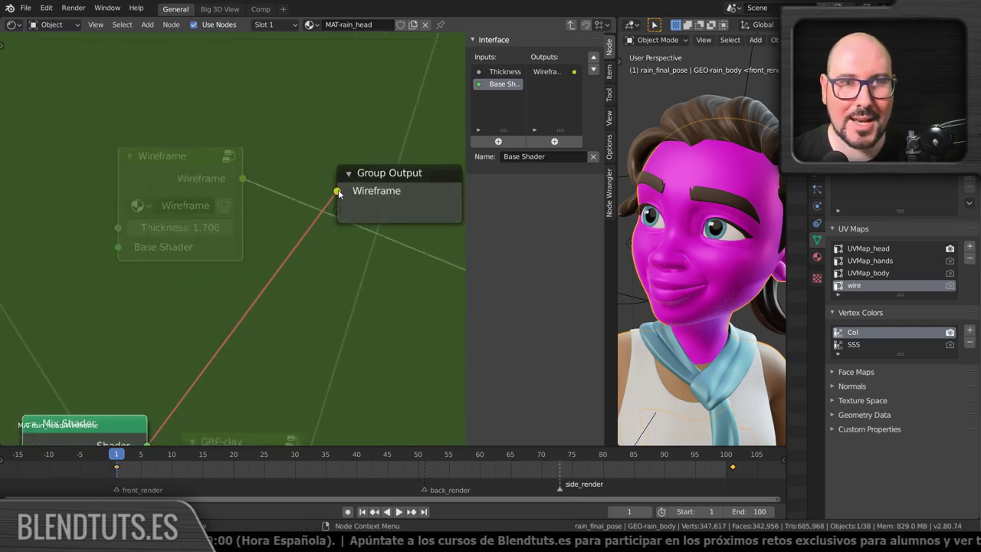
# Feed the Mix Shader into a new Shader group output and move Emission to its second input.
pyautogui.moveTo(338, 191); pyautogui.dragTo(337, 209)
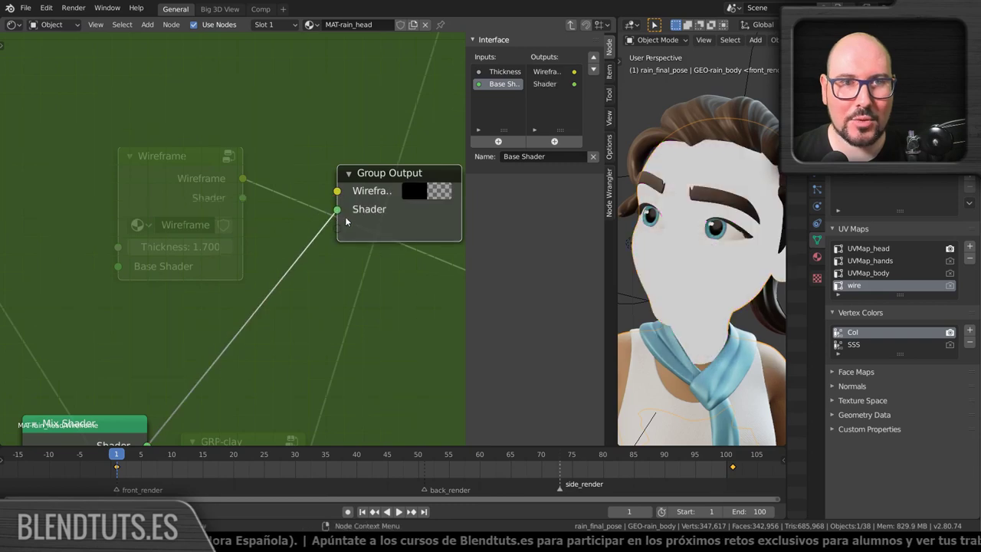
pyautogui.moveTo(259, 318); pyautogui.dragTo(302, 206, button='middle')
pyautogui.scroll(-2, 302, 206)
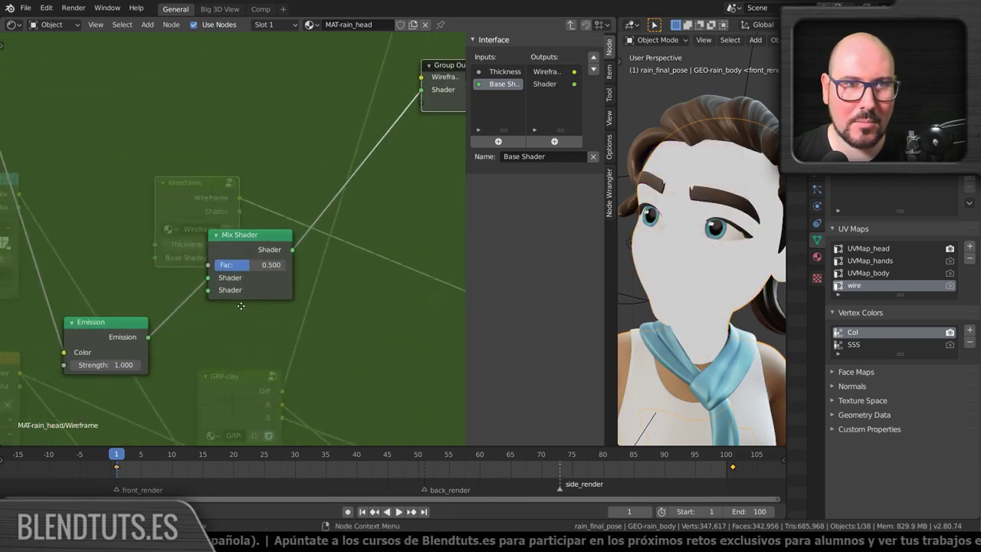
pyautogui.scroll(2, 150, 319)
pyautogui.moveTo(150, 319); pyautogui.dragTo(279, 340, button='middle')
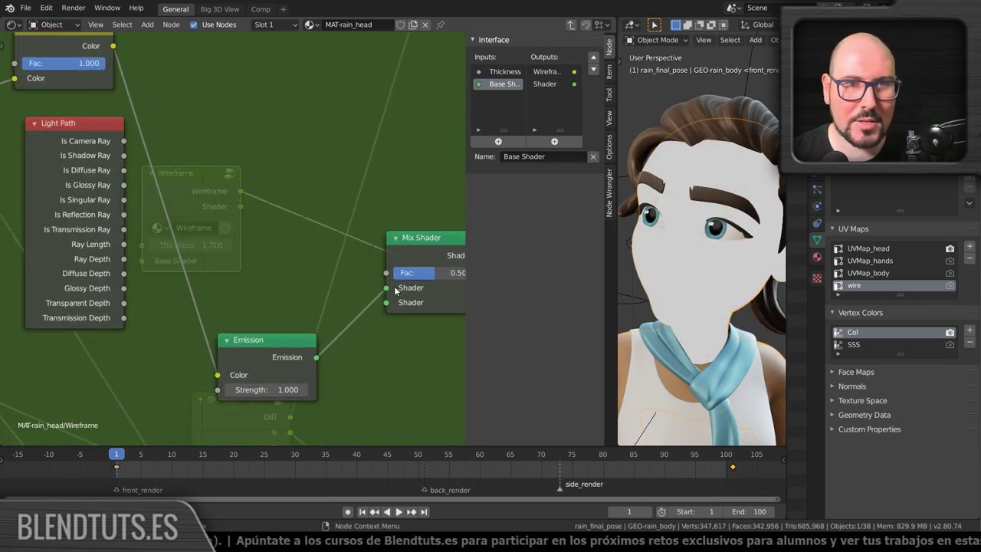
pyautogui.moveTo(387, 290); pyautogui.dragTo(386, 302)
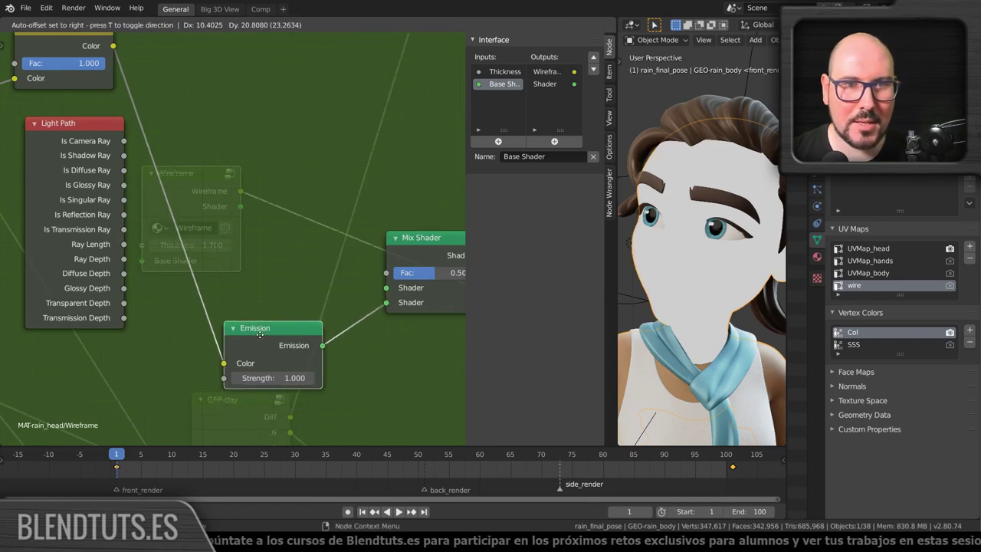
pyautogui.moveTo(317, 302); pyautogui.dragTo(247, 314, button='middle')
# Add a Diffuse BSDF into the Mix Shader's first input, coloured by the Invert node.
pyautogui.hotkey('shift', 'a')
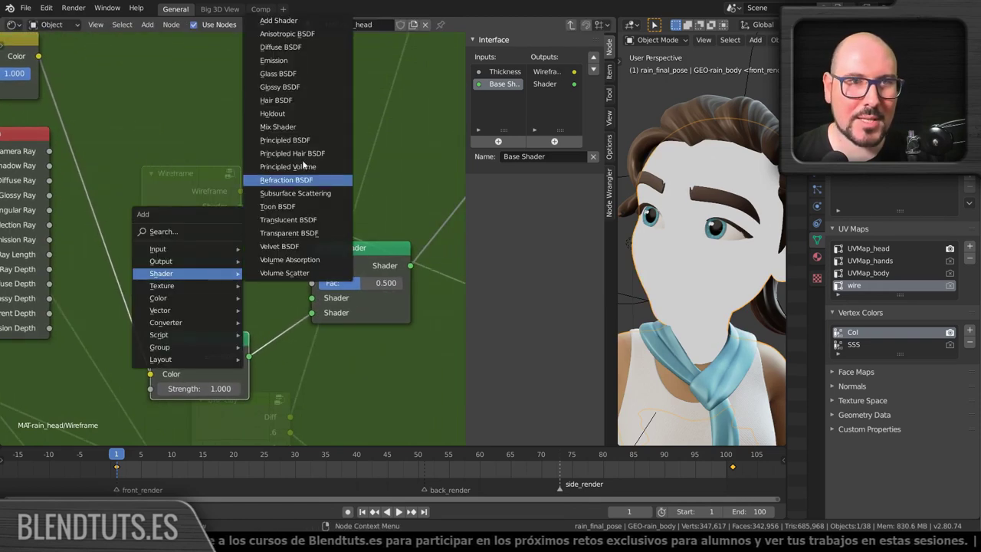
pyautogui.click(299, 47)
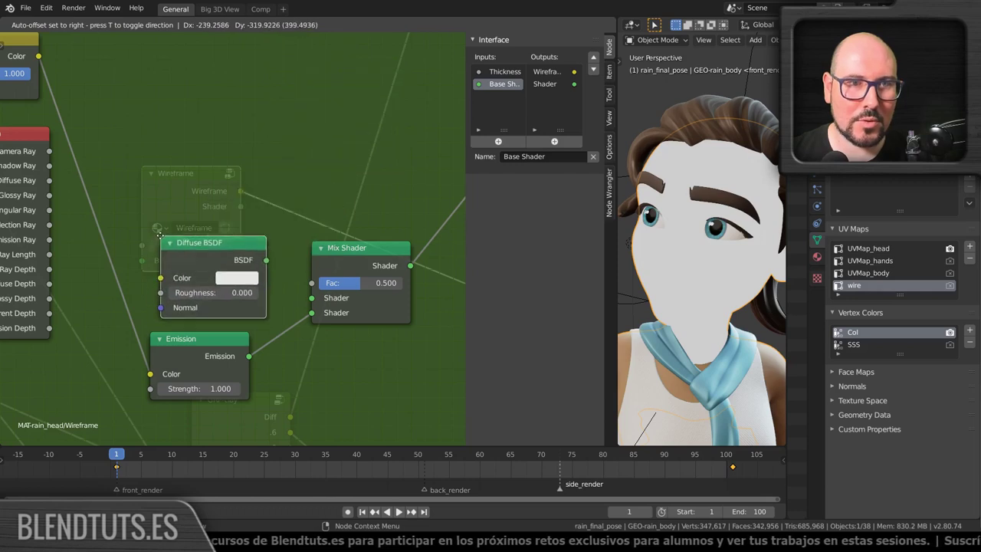
pyautogui.moveTo(261, 260); pyautogui.dragTo(311, 297)
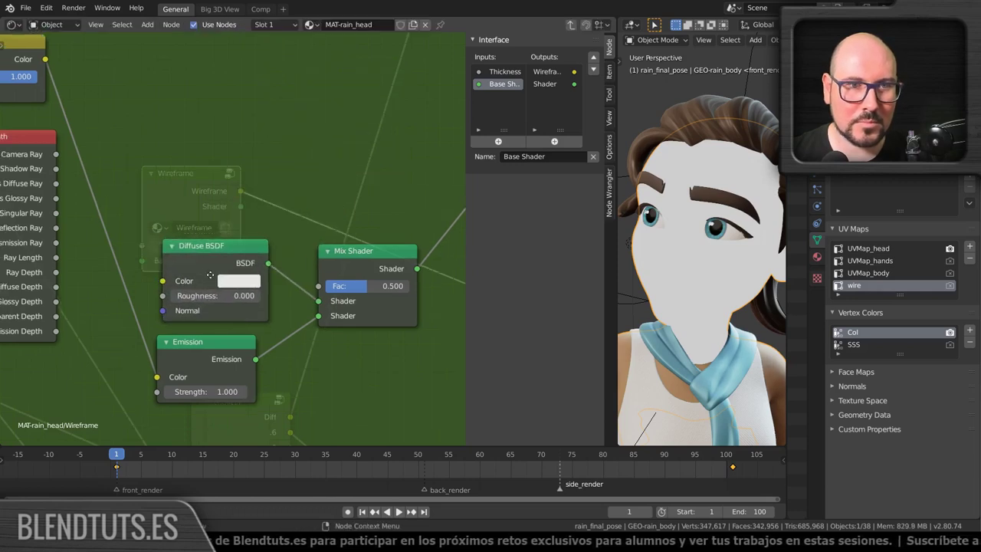
pyautogui.scroll(-2, 257, 282)
pyautogui.moveTo(150, 136); pyautogui.dragTo(243, 314)
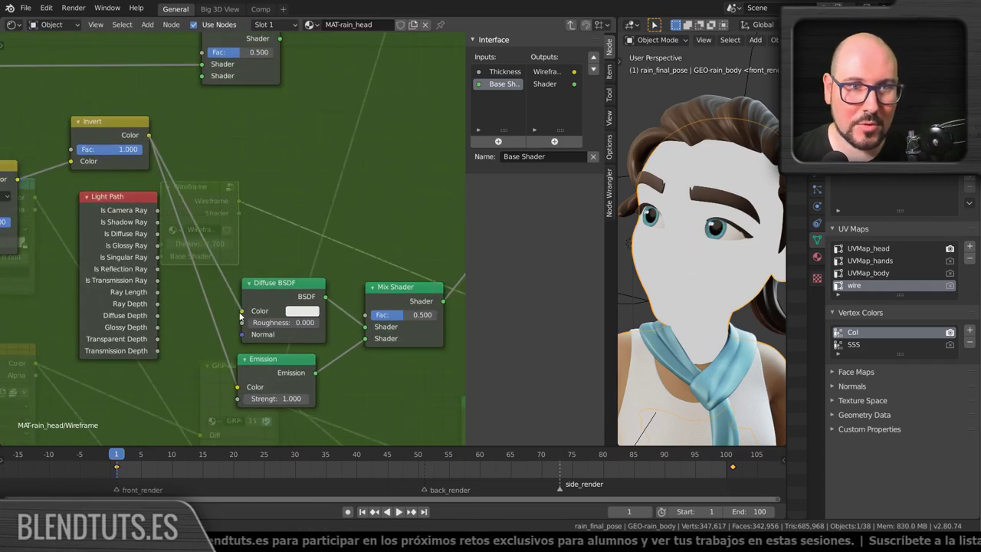
pyautogui.moveTo(291, 284); pyautogui.dragTo(282, 281)
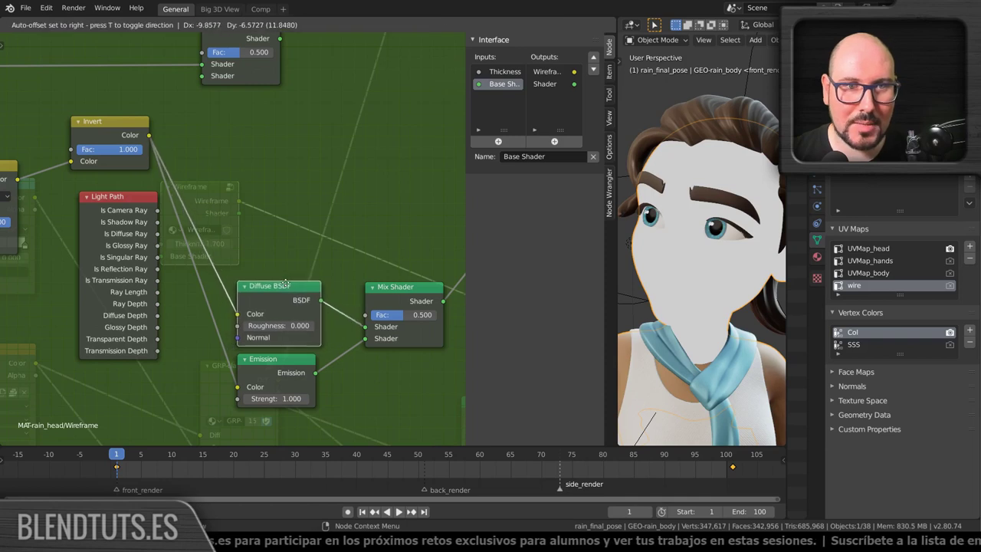
# Reposition the Mix Shader and drive its Fac with Light Path's Is Camera Ray.
pyautogui.moveTo(345, 290); pyautogui.dragTo(298, 295, button='middle')
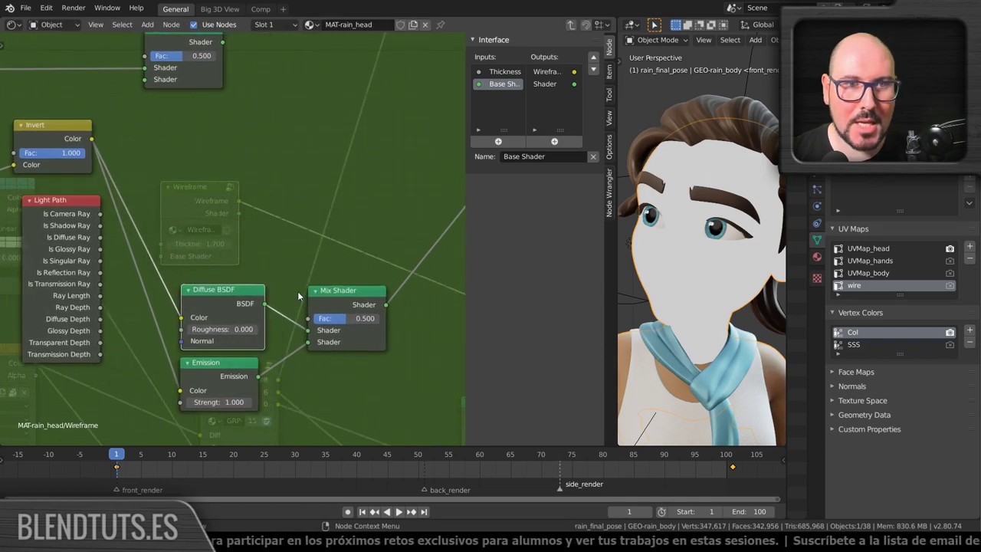
pyautogui.moveTo(207, 313); pyautogui.dragTo(263, 305, button='middle')
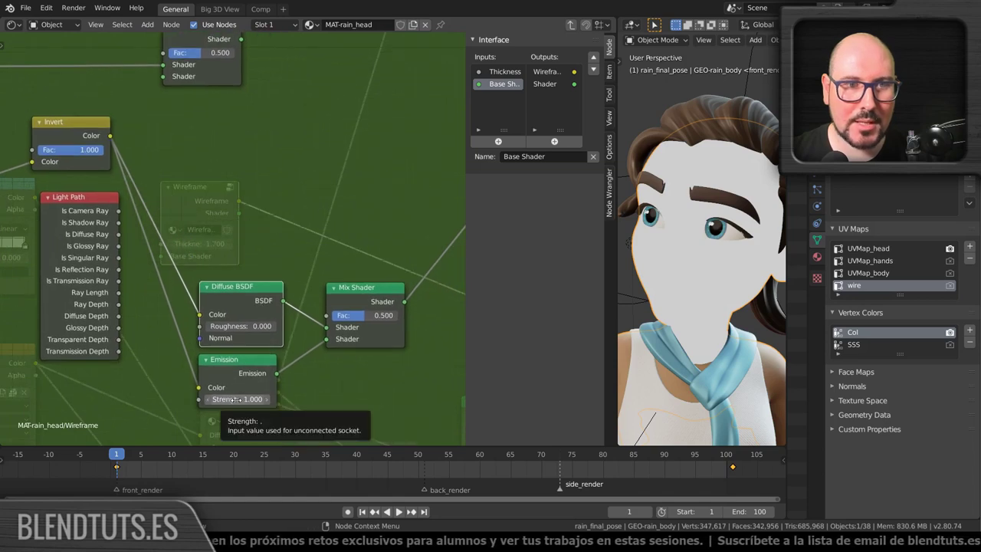
pyautogui.moveTo(237, 400); pyautogui.dragTo(170, 414, button='middle')
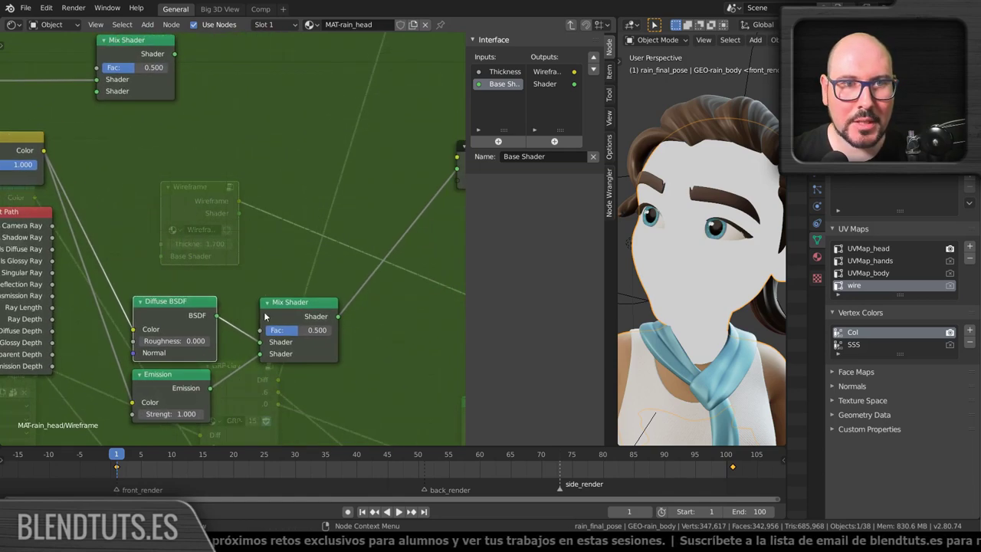
pyautogui.moveTo(301, 319)
pyautogui.mouseDown()
pyautogui.moveTo(341, 157)
pyautogui.moveTo(346, 193)
pyautogui.mouseUp()
pyautogui.moveTo(318, 193); pyautogui.dragTo(368, 206, button='middle')
pyautogui.moveTo(367, 206); pyautogui.dragTo(316, 262)
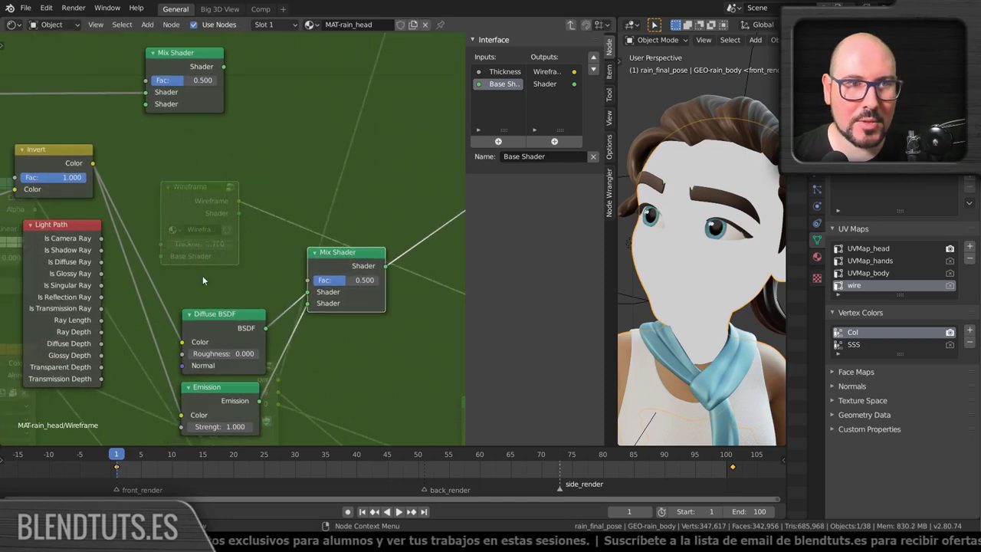
pyautogui.moveTo(101, 239); pyautogui.dragTo(307, 280)
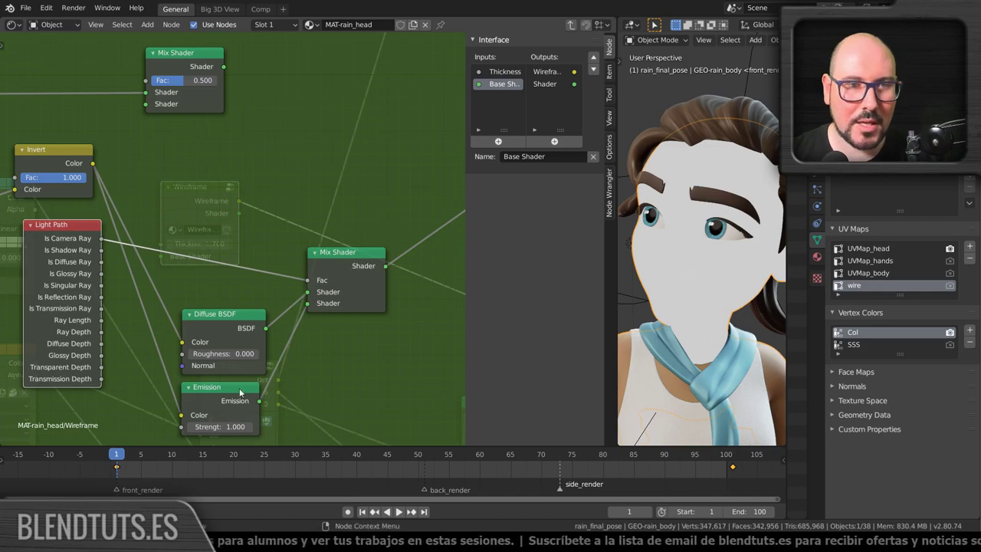
pyautogui.moveTo(239, 388); pyautogui.dragTo(243, 393)
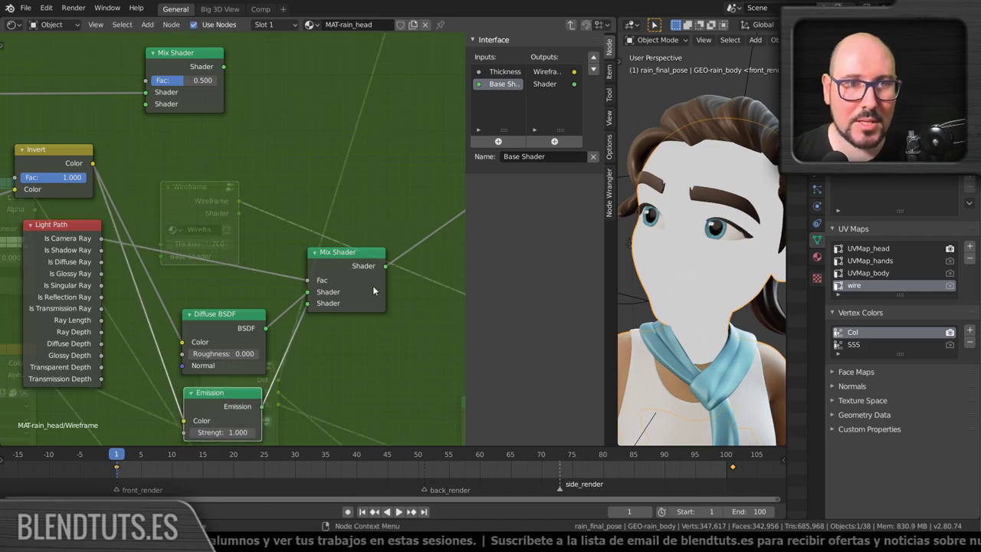
pyautogui.moveTo(225, 323); pyautogui.dragTo(227, 310)
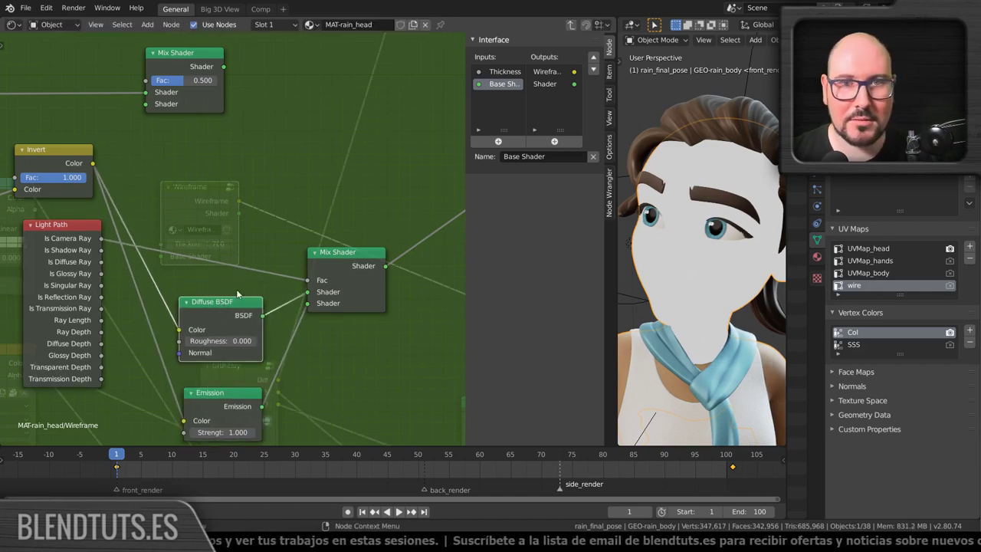
pyautogui.moveTo(401, 189); pyautogui.dragTo(341, 303, button='middle')
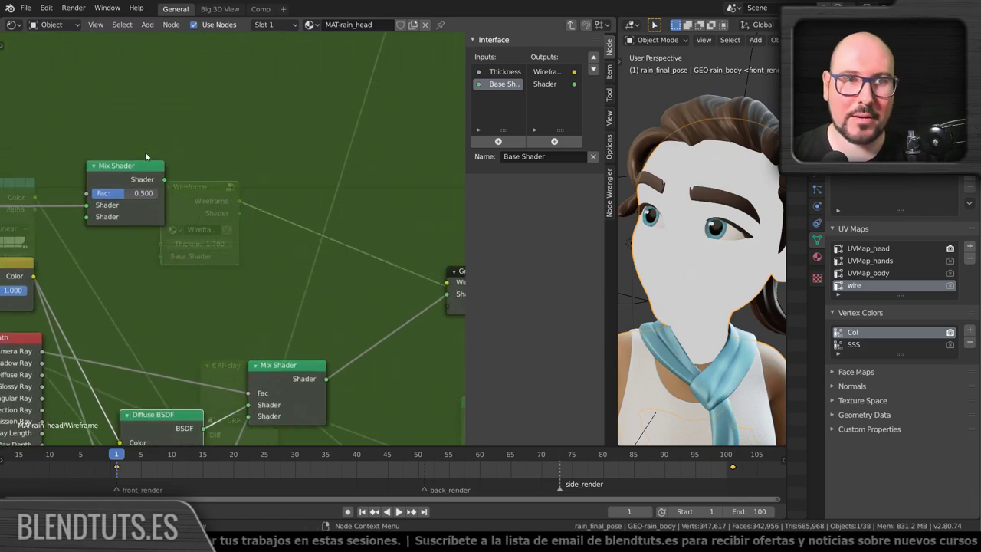
# Place the other Mix Shader above Group Output and unlink the colours feeding Diffuse and Emission.
pyautogui.moveTo(122, 180); pyautogui.dragTo(360, 188)
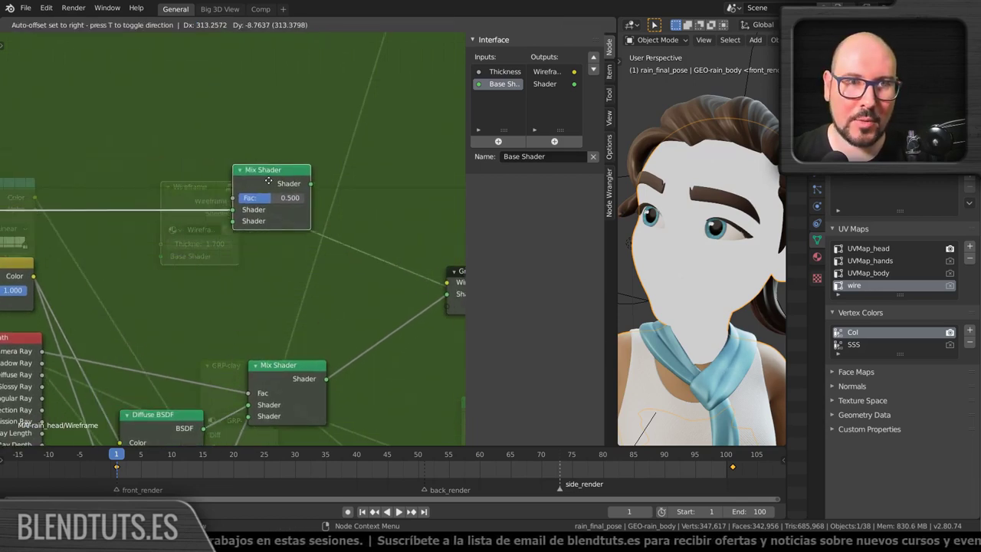
pyautogui.moveTo(360, 188); pyautogui.dragTo(377, 173)
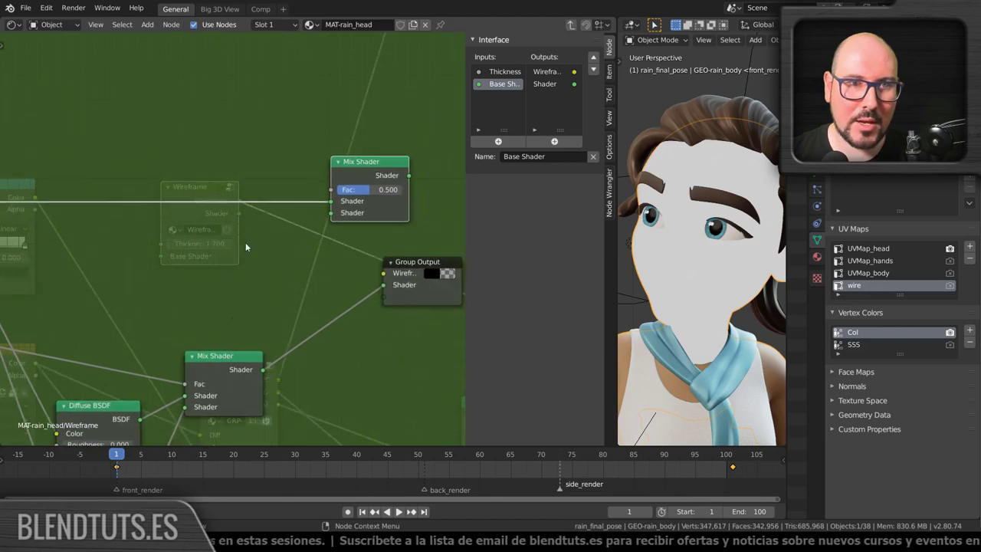
pyautogui.scroll(-2, 329, 314)
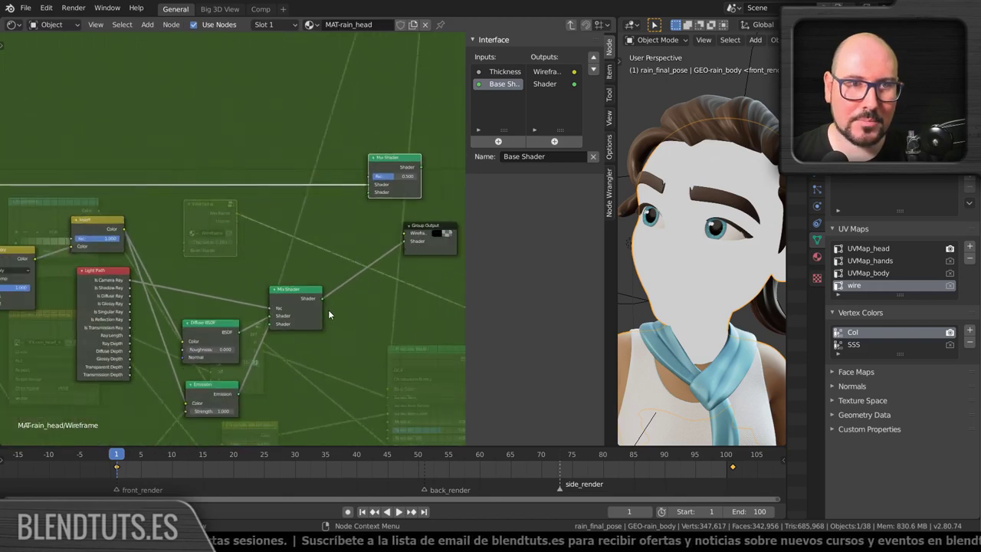
pyautogui.moveTo(298, 305); pyautogui.dragTo(332, 308, button='middle')
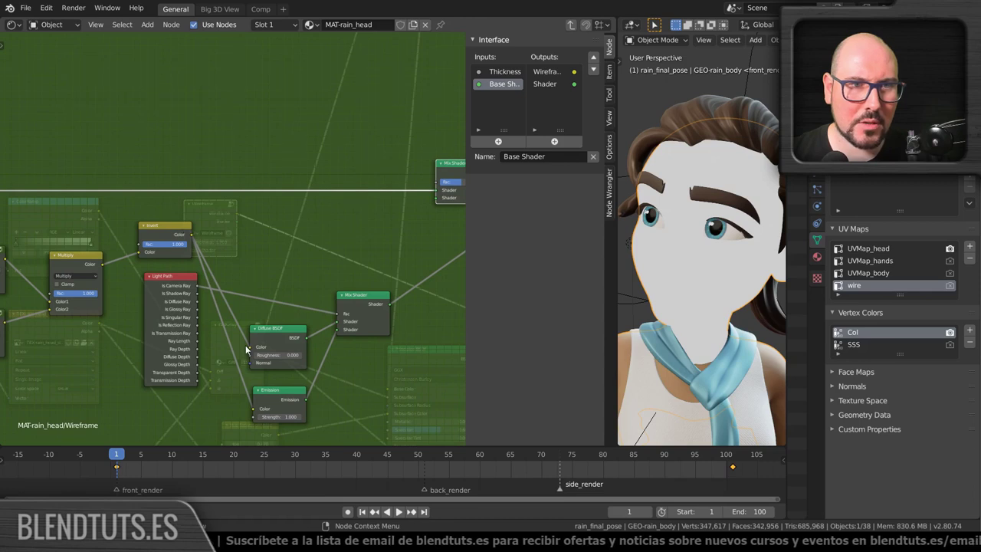
pyautogui.moveTo(250, 351); pyautogui.dragTo(244, 290)
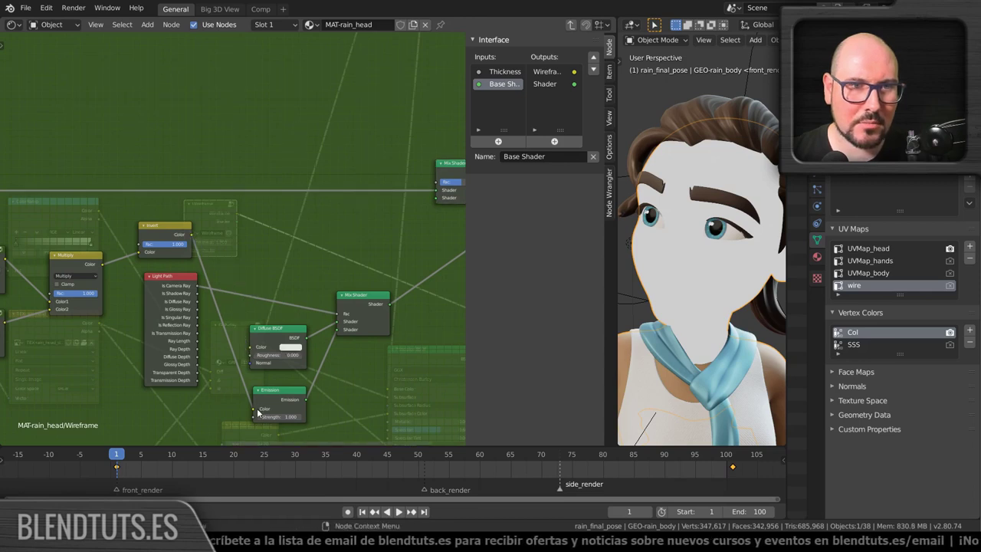
pyautogui.moveTo(254, 409); pyautogui.dragTo(232, 301)
pyautogui.moveTo(273, 393); pyautogui.dragTo(311, 329, button='middle')
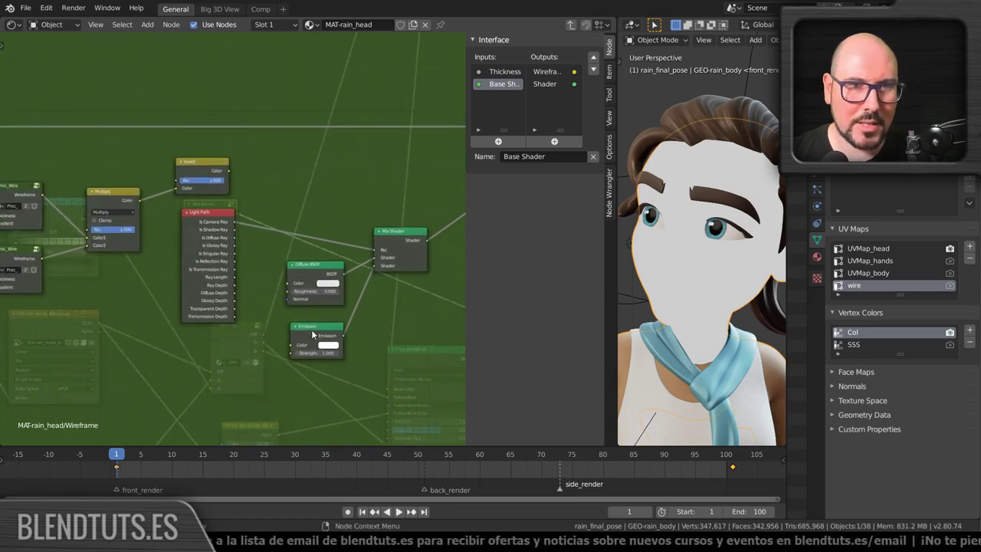
pyautogui.moveTo(311, 329); pyautogui.dragTo(305, 328)
# Frame the whole node tree and split the node editor into two side-by-side views.
pyautogui.scroll(-2, 351, 327)
pyautogui.scroll(-2, 349, 324)
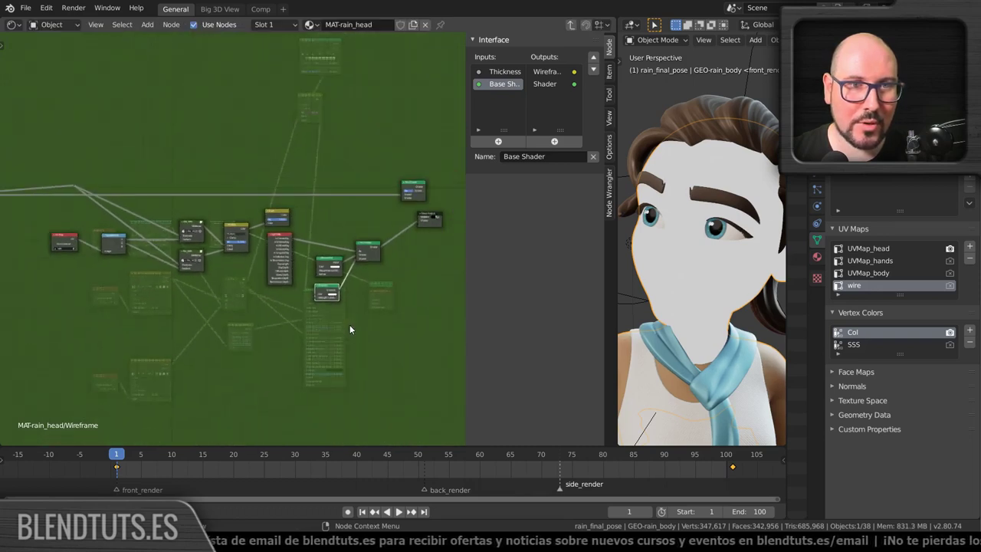
pyautogui.moveTo(350, 324); pyautogui.dragTo(381, 346, button='middle')
pyautogui.moveTo(77, 219); pyautogui.dragTo(87, 220)
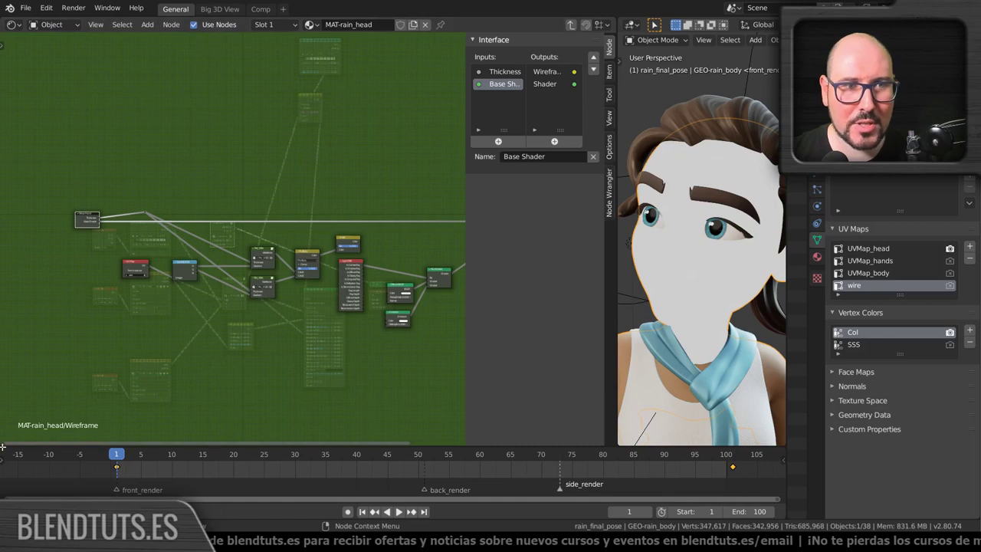
pyautogui.moveTo(37, 445); pyautogui.dragTo(260, 383)
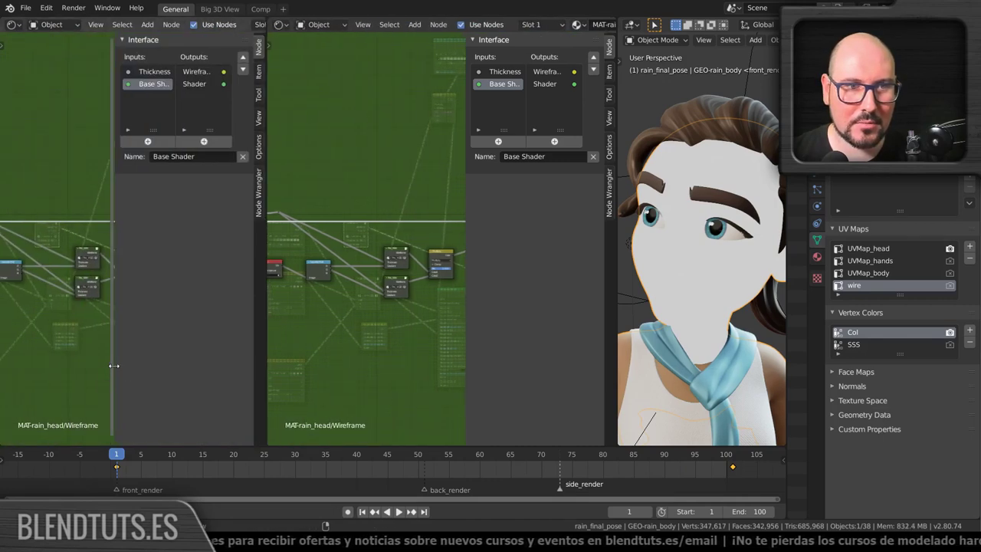
# Hide the side panels of both node editors and zoom into their node graphs.
pyautogui.moveTo(114, 366); pyautogui.dragTo(253, 366)
pyautogui.scroll(3, 121, 289)
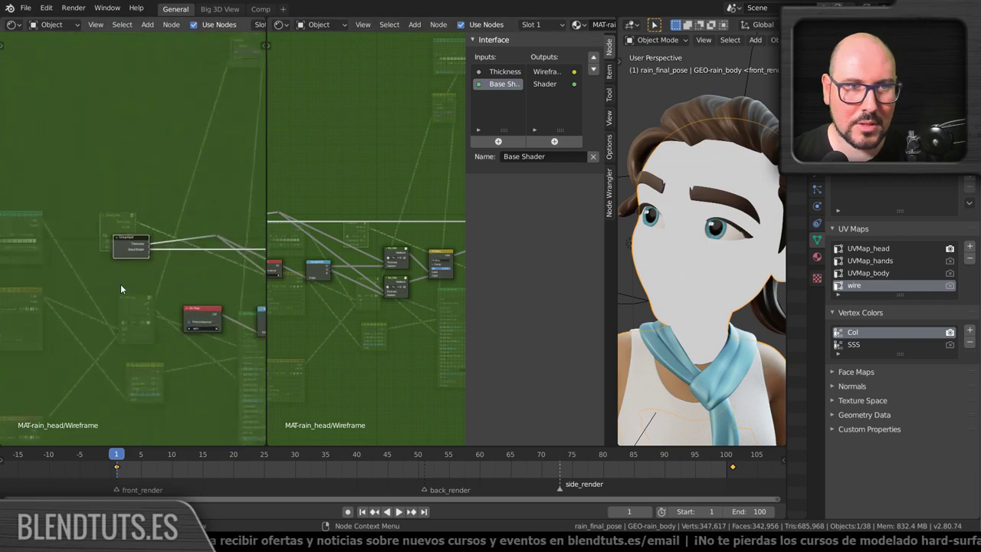
pyautogui.scroll(2, 121, 289)
pyautogui.scroll(2, 121, 289)
pyautogui.scroll(2, 384, 293)
pyautogui.scroll(1, 384, 292)
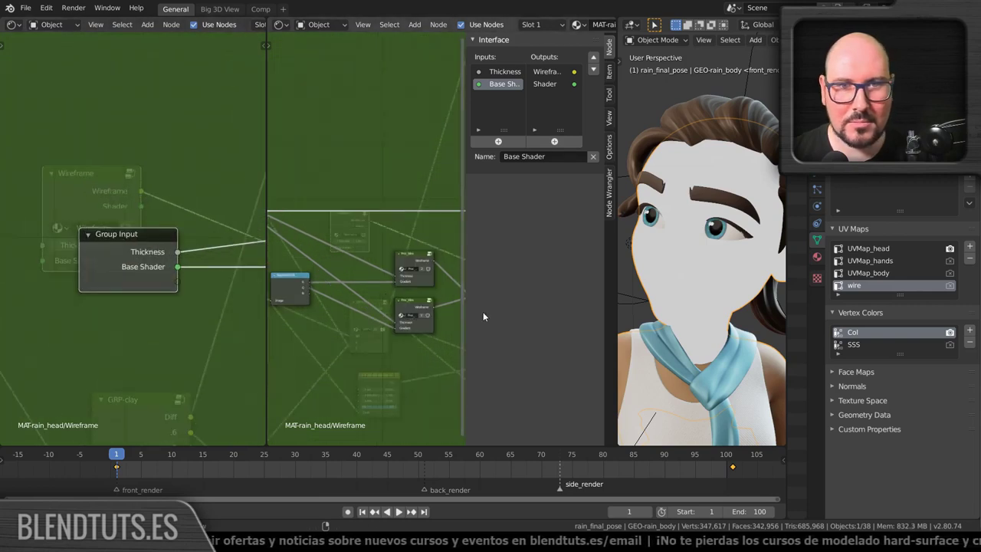
pyautogui.moveTo(466, 308); pyautogui.dragTo(541, 306)
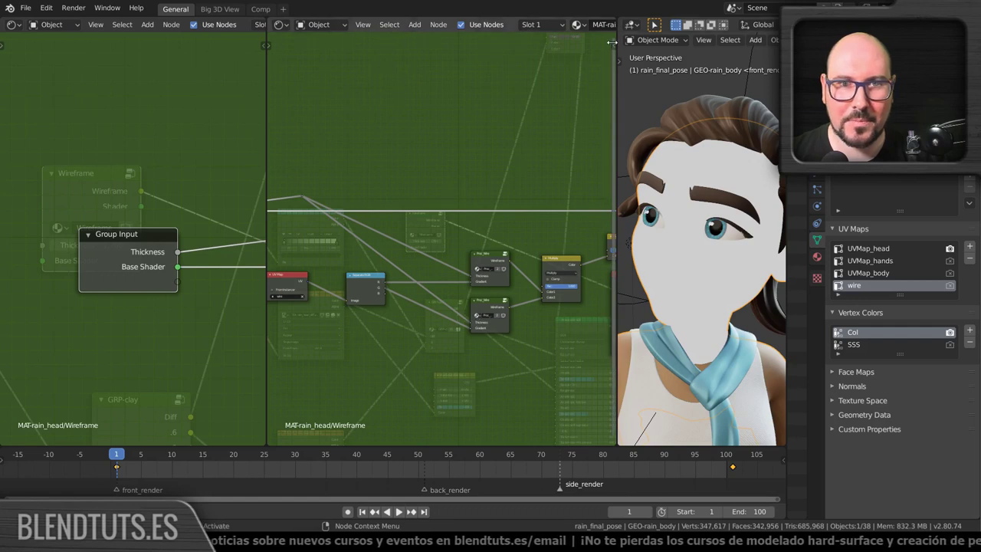
pyautogui.scroll(1, 470, 261)
pyautogui.scroll(2, 470, 260)
pyautogui.scroll(2, 470, 261)
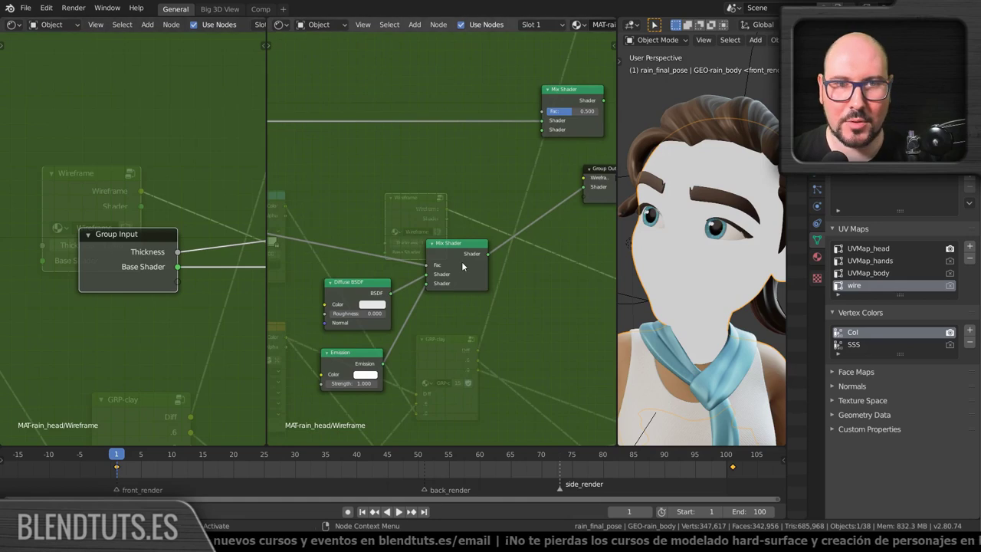
pyautogui.scroll(-3, 439, 248)
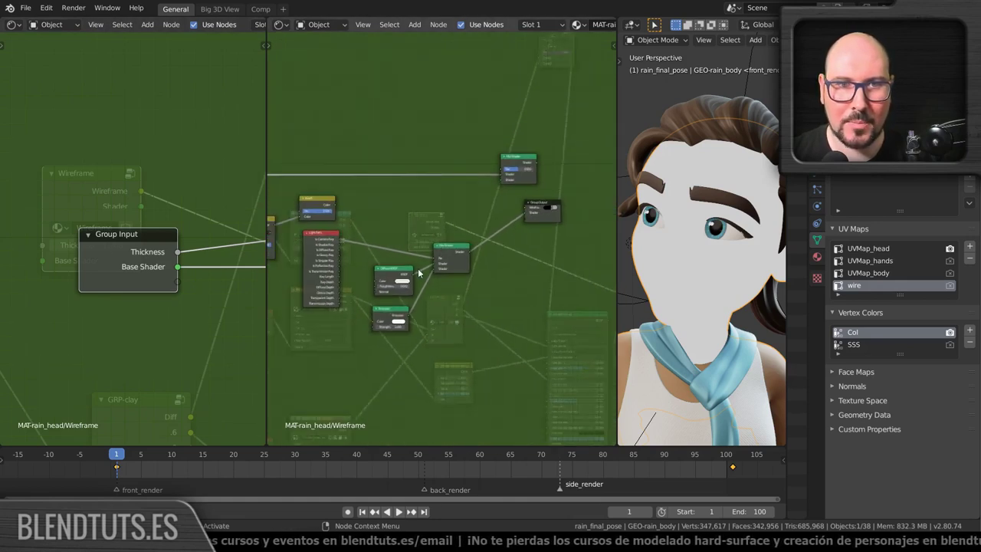
# Add a Color input to the Wireframe group, removing the extra Base Shader input.
pyautogui.press('n')
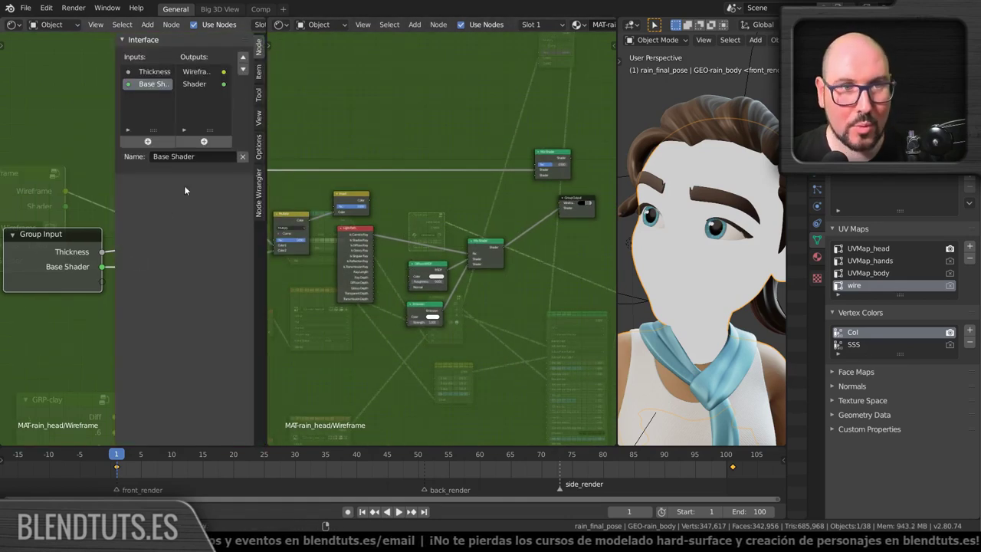
pyautogui.click(152, 142)
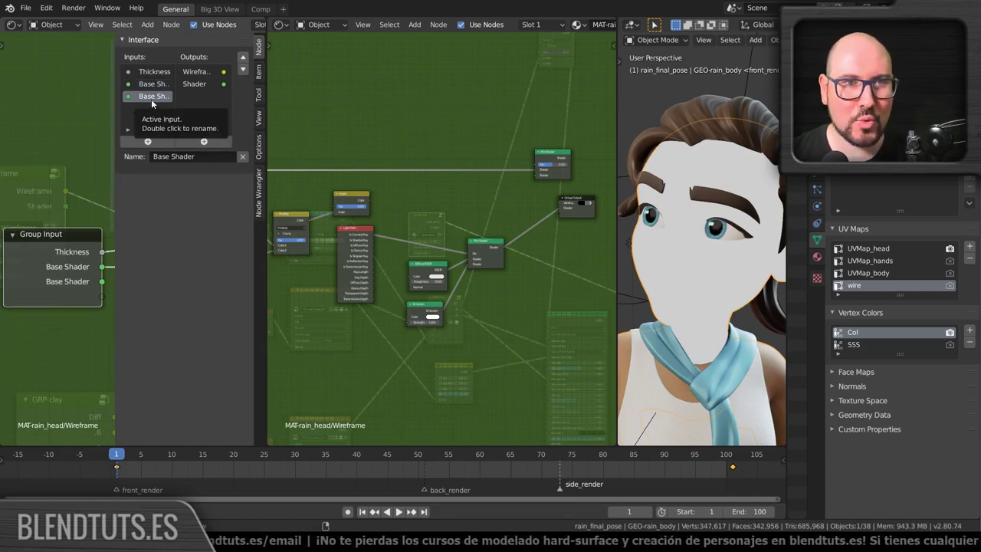
pyautogui.click(242, 157)
pyautogui.scroll(2, 423, 243)
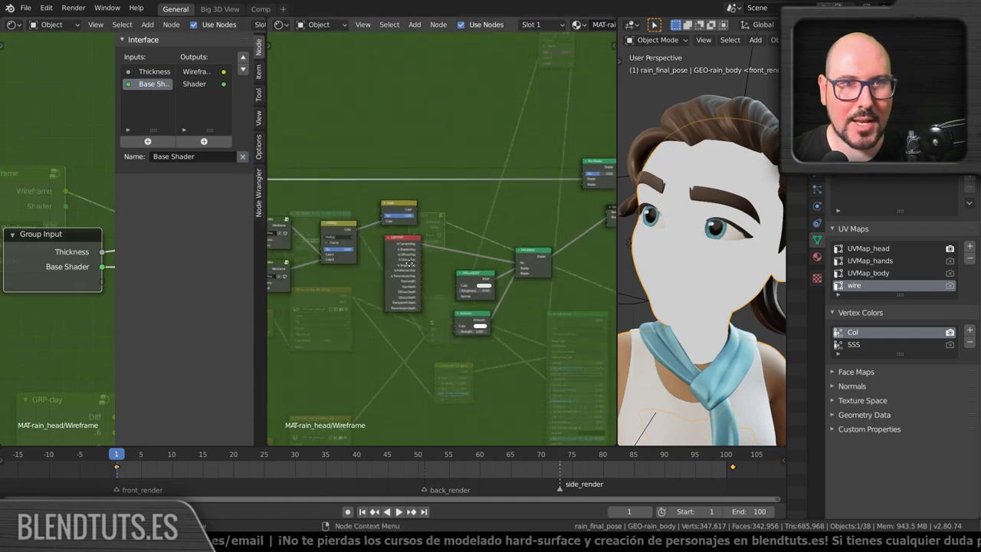
pyautogui.scroll(1, 422, 242)
pyautogui.scroll(-1, 422, 242)
pyautogui.scroll(-1, 531, 238)
pyautogui.scroll(-1, 530, 237)
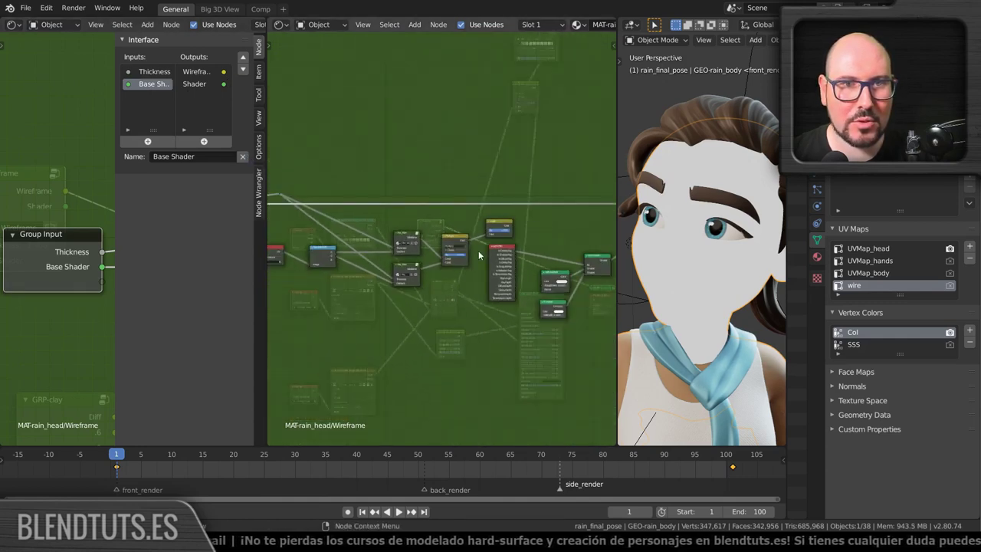
pyautogui.scroll(-1, 562, 253)
pyautogui.moveTo(540, 247)
pyautogui.mouseDown()
pyautogui.moveTo(302, 215)
pyautogui.moveTo(560, 244)
pyautogui.mouseUp()
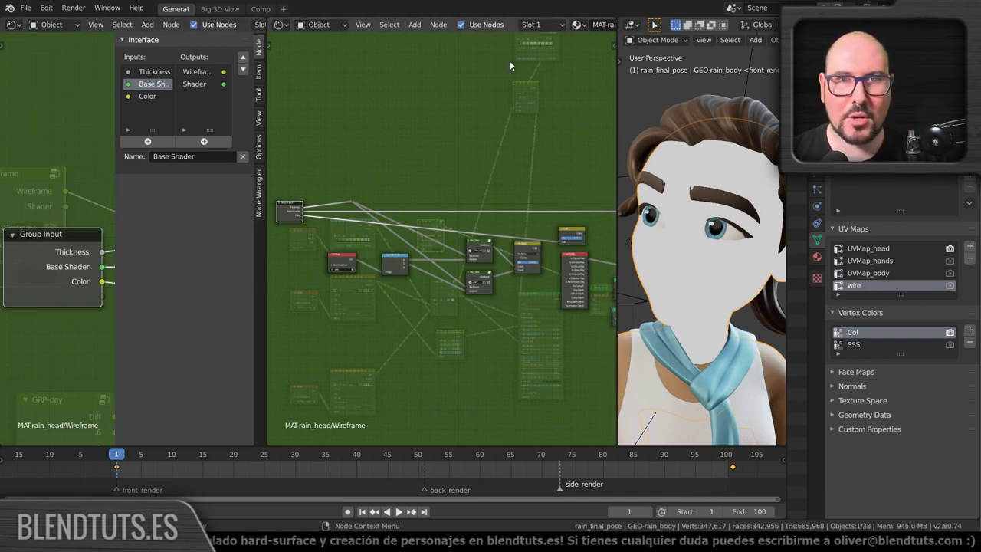
# Reorder the group inputs to Base Shader, Color, Thickness.
pyautogui.click(146, 98)
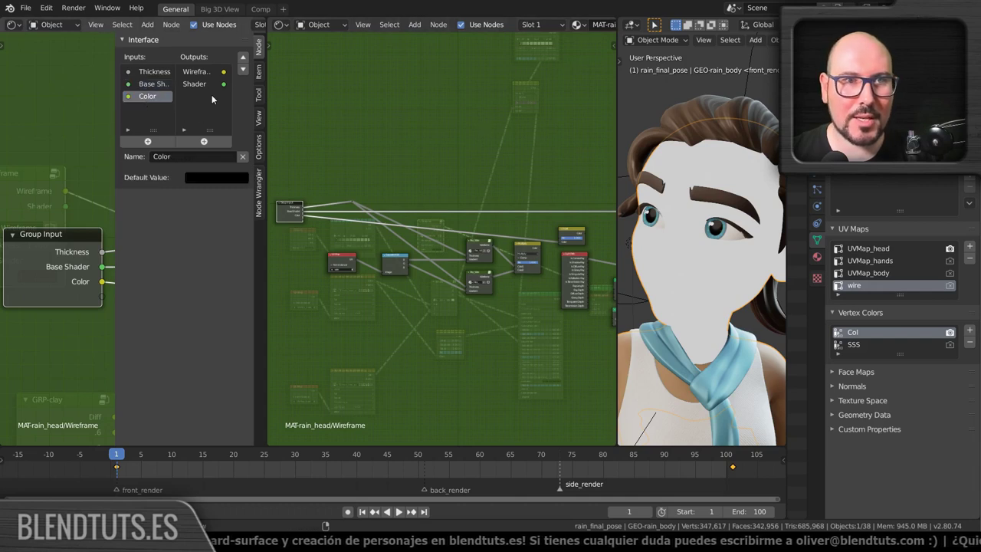
pyautogui.click(153, 84)
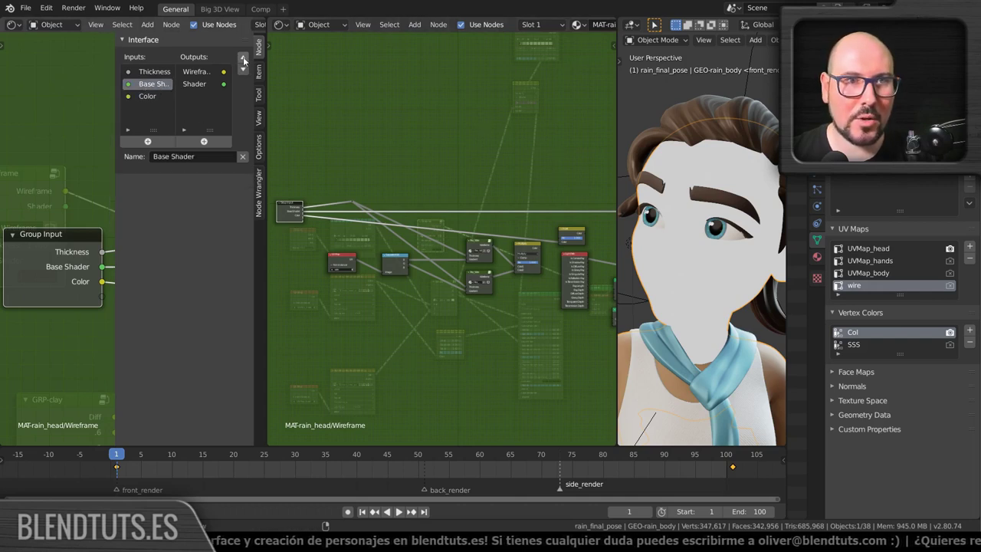
pyautogui.click(243, 58)
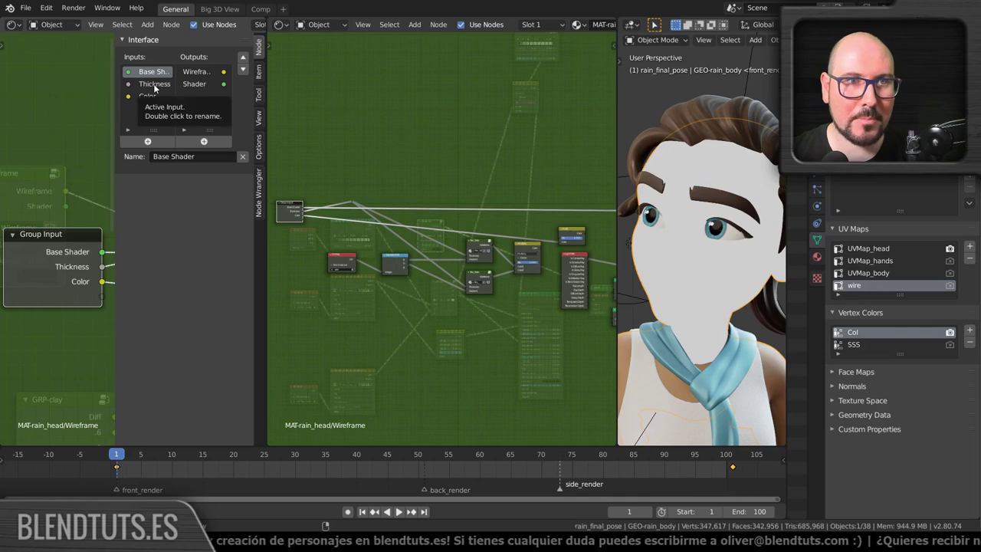
pyautogui.click(154, 83)
pyautogui.click(242, 69)
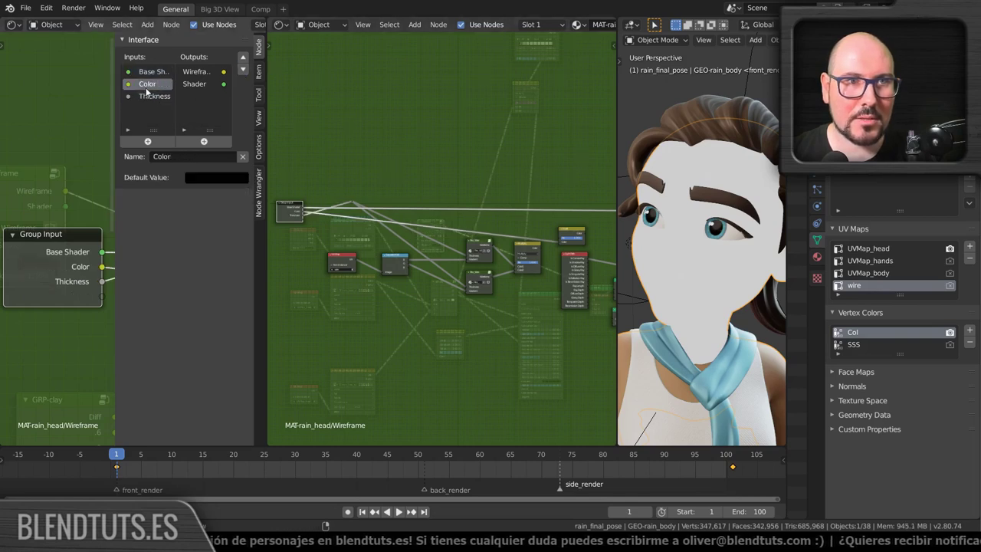
pyautogui.click(150, 71)
pyautogui.click(150, 83)
pyautogui.click(150, 95)
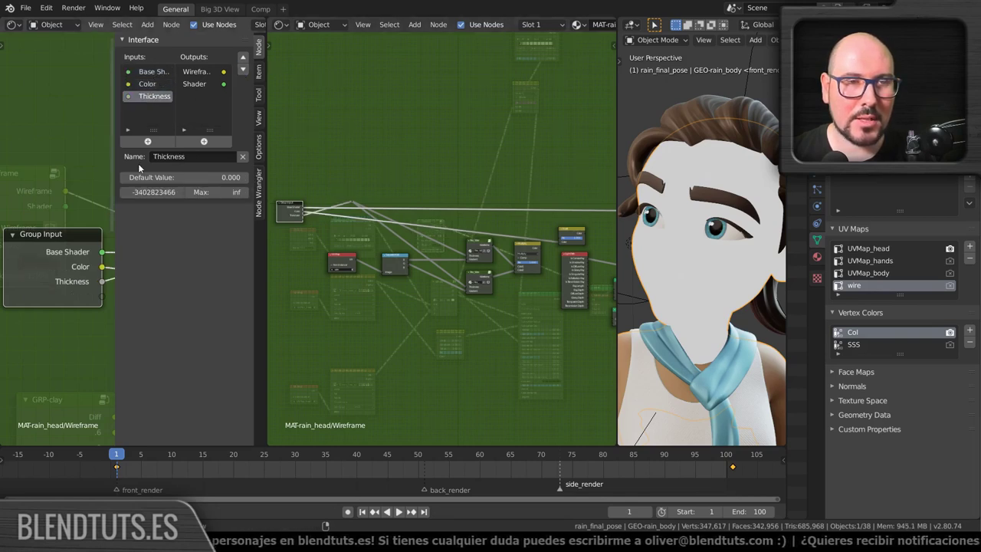
pyautogui.scroll(2, 535, 270)
# Frame the node tree and cut the links leaving the small Group Input node.
pyautogui.scroll(2, 535, 270)
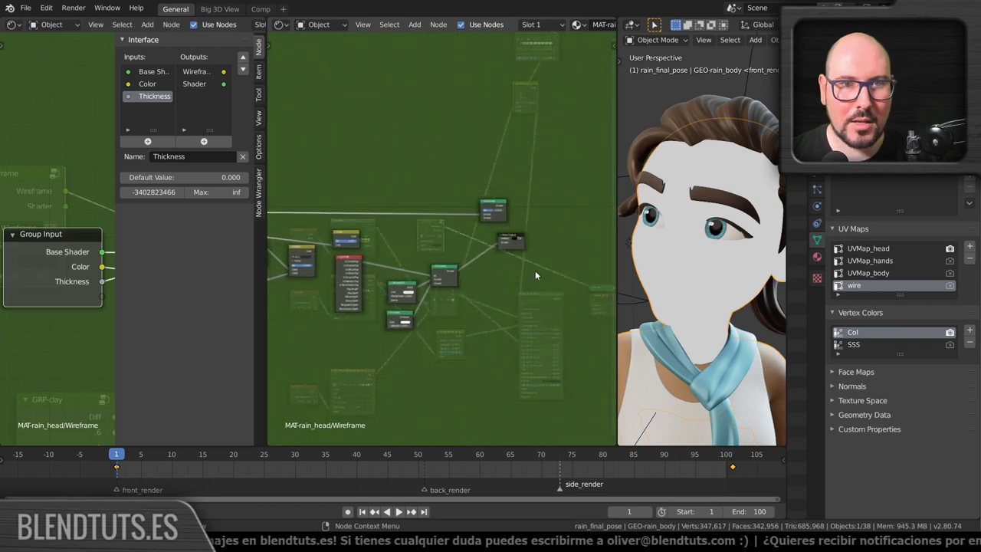
pyautogui.scroll(2, 426, 306)
pyautogui.scroll(-2, 552, 302)
pyautogui.scroll(-2, 537, 303)
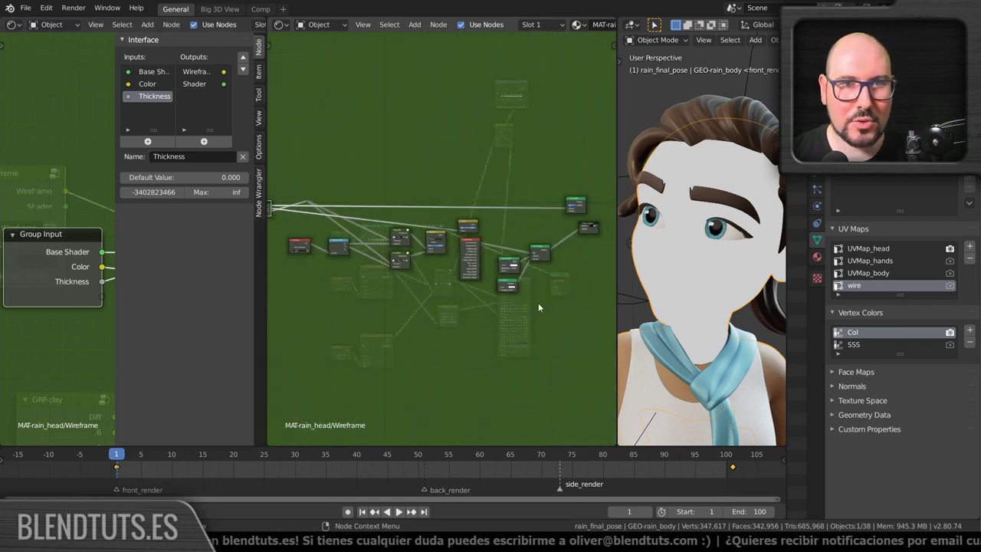
pyautogui.moveTo(538, 303)
pyautogui.mouseDown(button='middle')
pyautogui.moveTo(554, 334)
pyautogui.moveTo(517, 328)
pyautogui.mouseUp(button='middle')
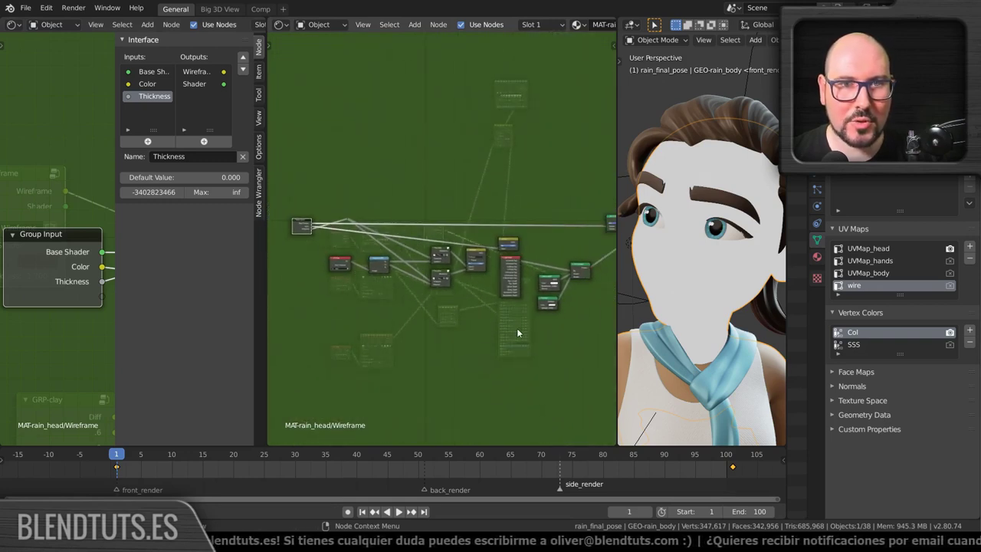
pyautogui.click(330, 245)
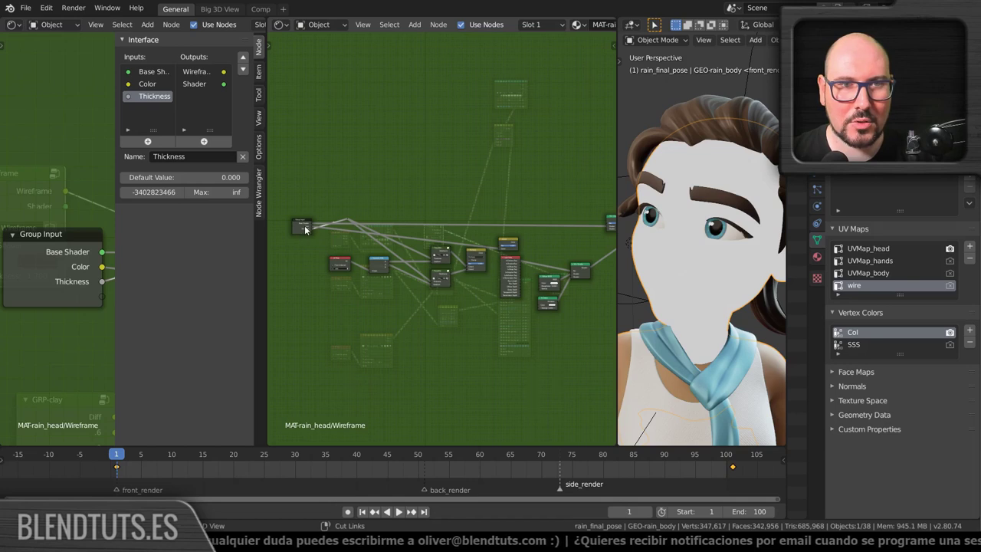
pyautogui.keyDown('ctrl'); pyautogui.moveTo(306, 226); pyautogui.dragTo(328, 227, button='right'); pyautogui.keyUp('ctrl')
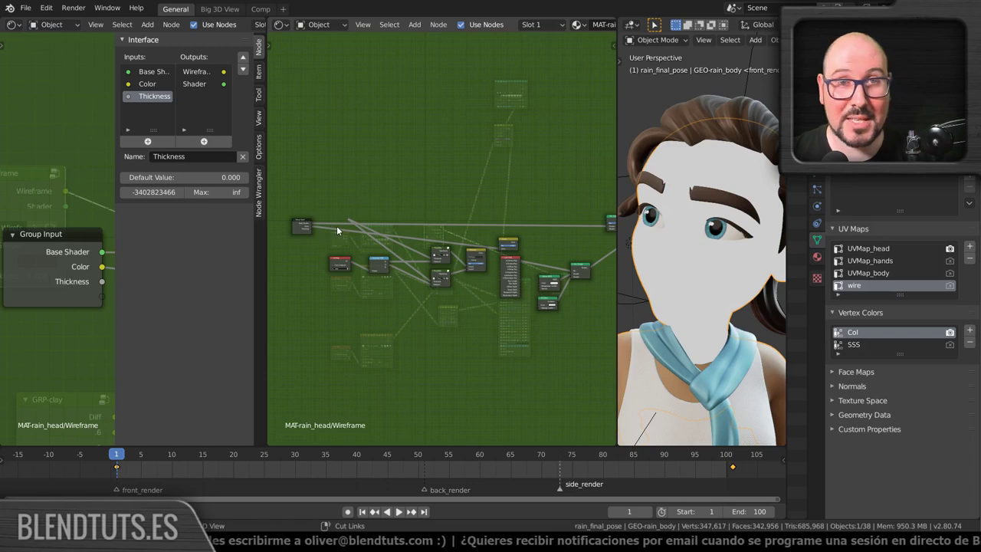
pyautogui.keyDown('ctrl'); pyautogui.moveTo(336, 226); pyautogui.dragTo(328, 226, button='right'); pyautogui.keyUp('ctrl')
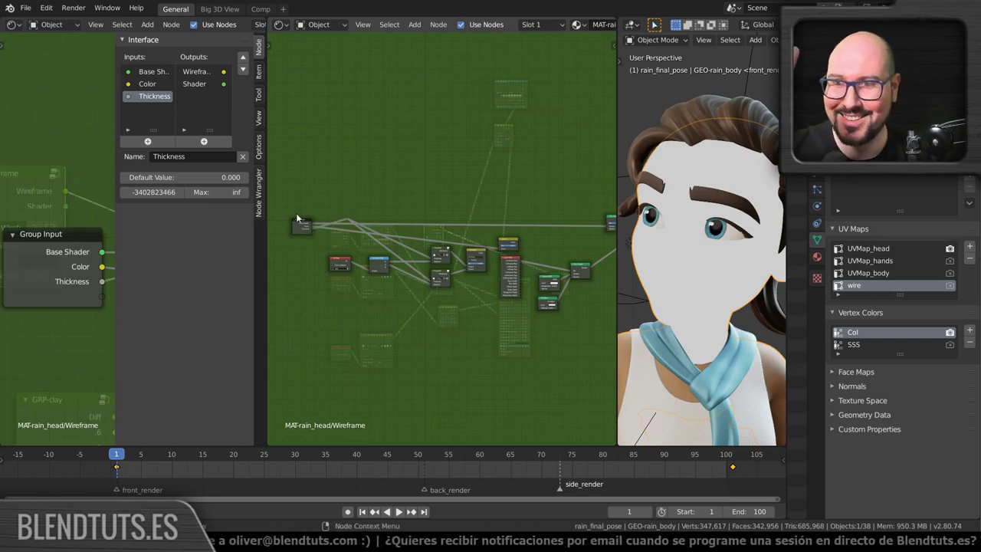
# Link the Group Input's output into the shader nodes, removing an unwanted inserted mix node.
pyautogui.click(297, 218)
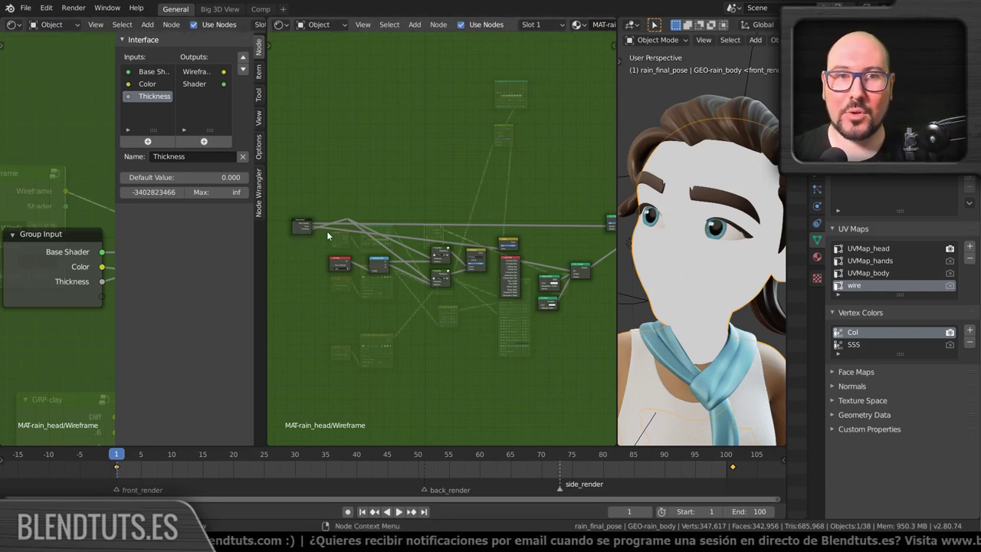
pyautogui.click(299, 230)
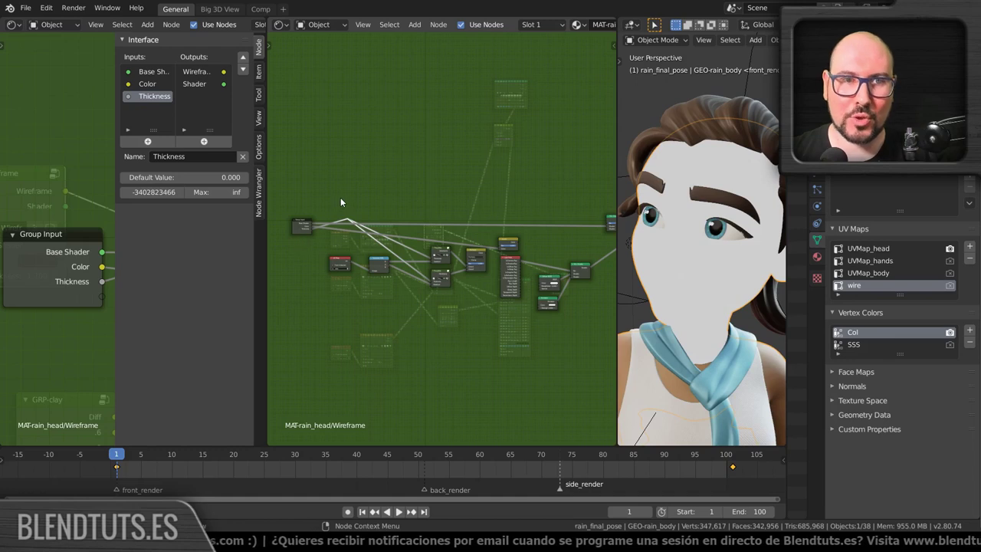
pyautogui.click(300, 228)
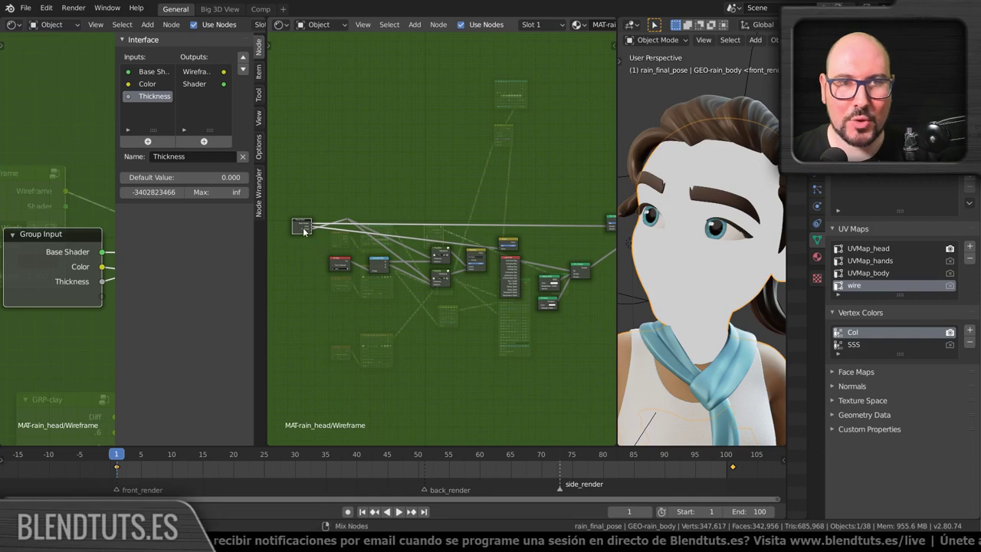
pyautogui.moveTo(302, 227)
pyautogui.keyDown('ctrl'); pyautogui.keyDown('shift'); pyautogui.mouseDown(button='right')
pyautogui.moveTo(519, 213)
pyautogui.moveTo(585, 261)
pyautogui.mouseUp(button='right'); pyautogui.keyUp('shift'); pyautogui.keyUp('ctrl')
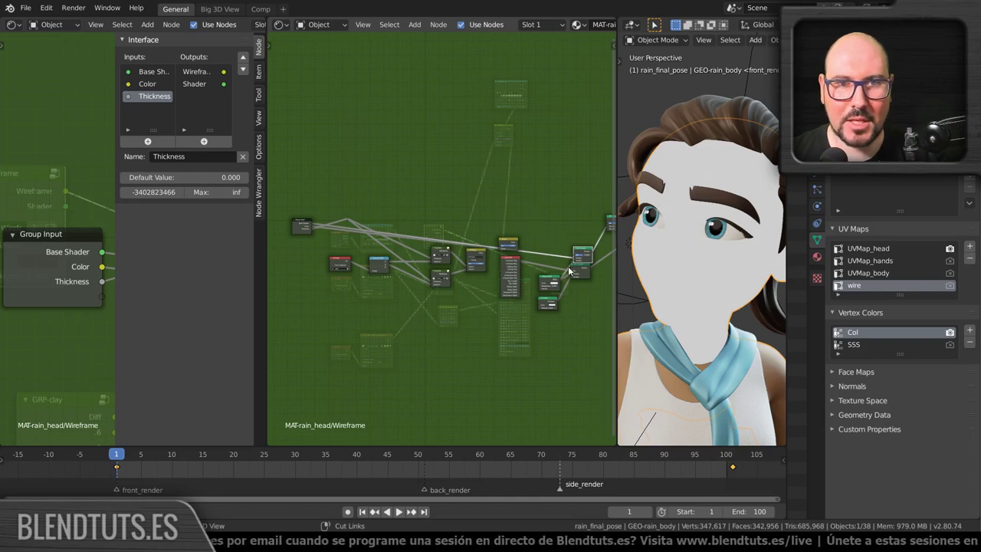
pyautogui.hotkey('ctrl', 'x')
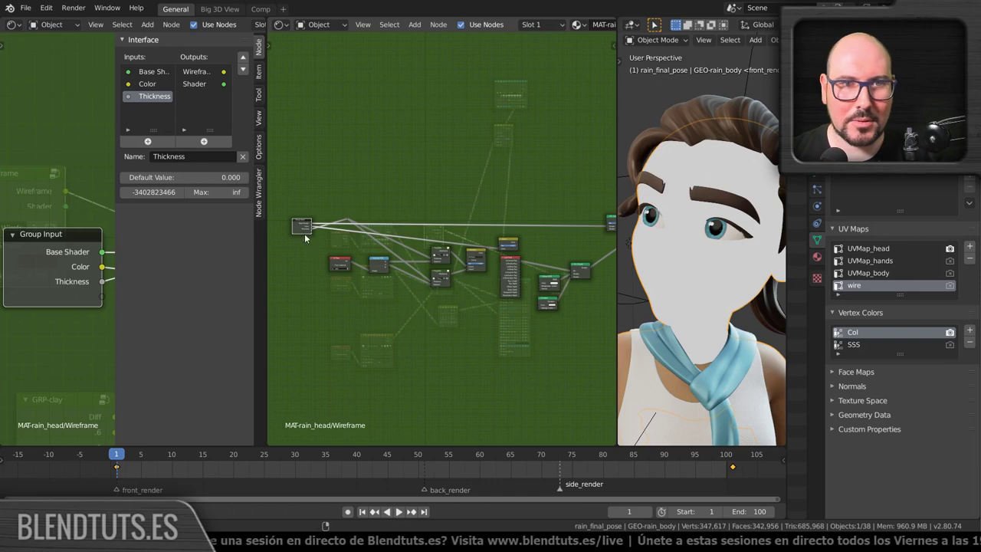
# Nudge the Group Input node lower-right and add a reroute point on its link.
pyautogui.moveTo(305, 234); pyautogui.dragTo(306, 238)
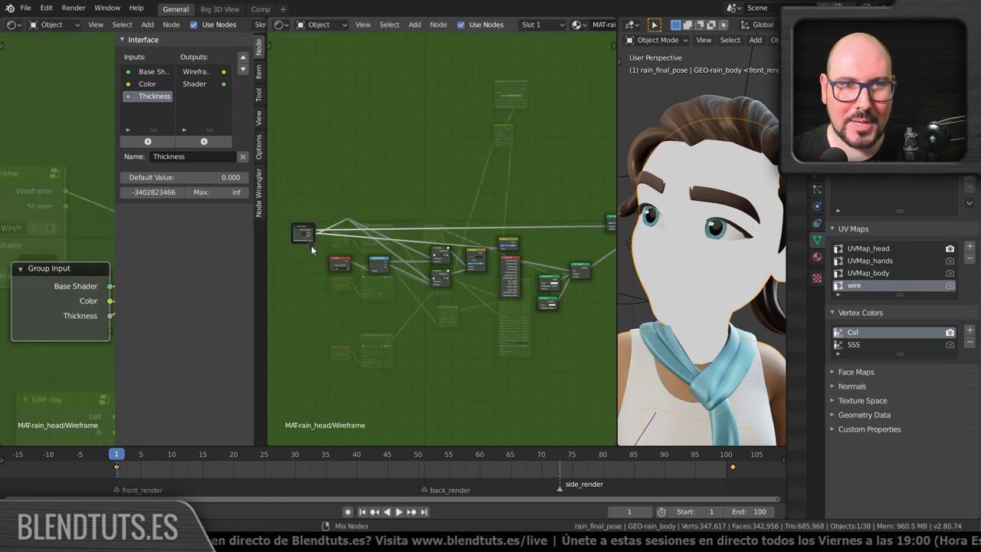
pyautogui.keyDown('shift'); pyautogui.moveTo(304, 243); pyautogui.dragTo(311, 242, button='right'); pyautogui.keyUp('shift')
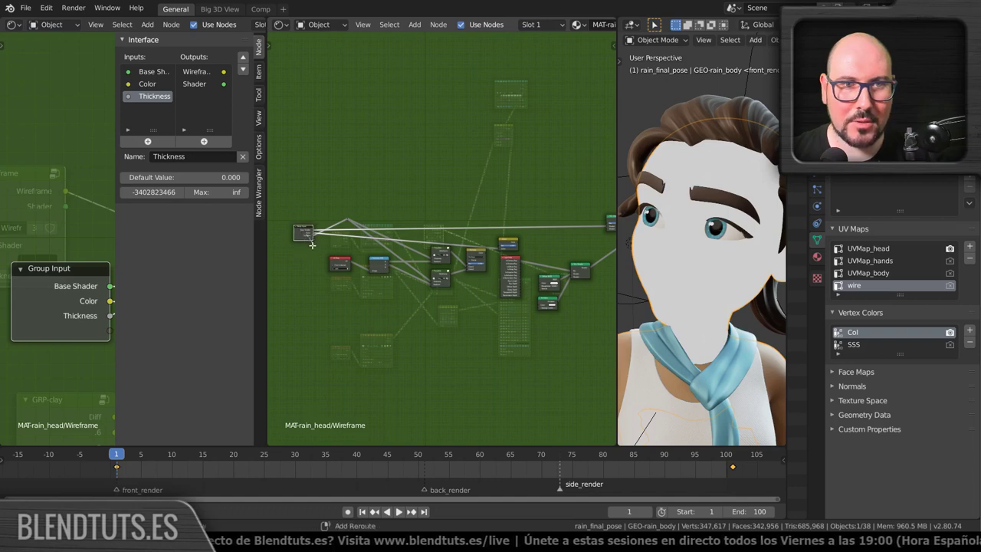
pyautogui.click(312, 253)
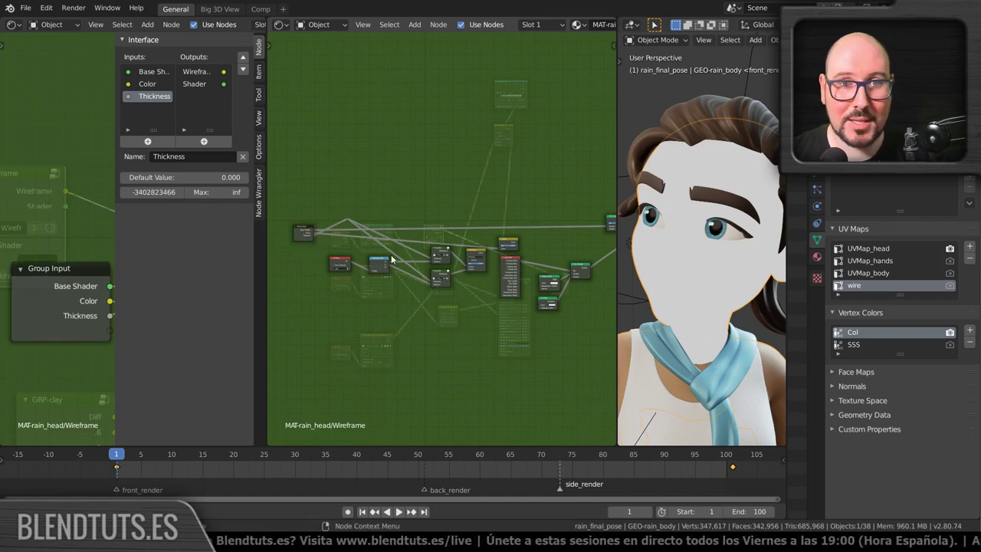
pyautogui.scroll(2, 344, 246)
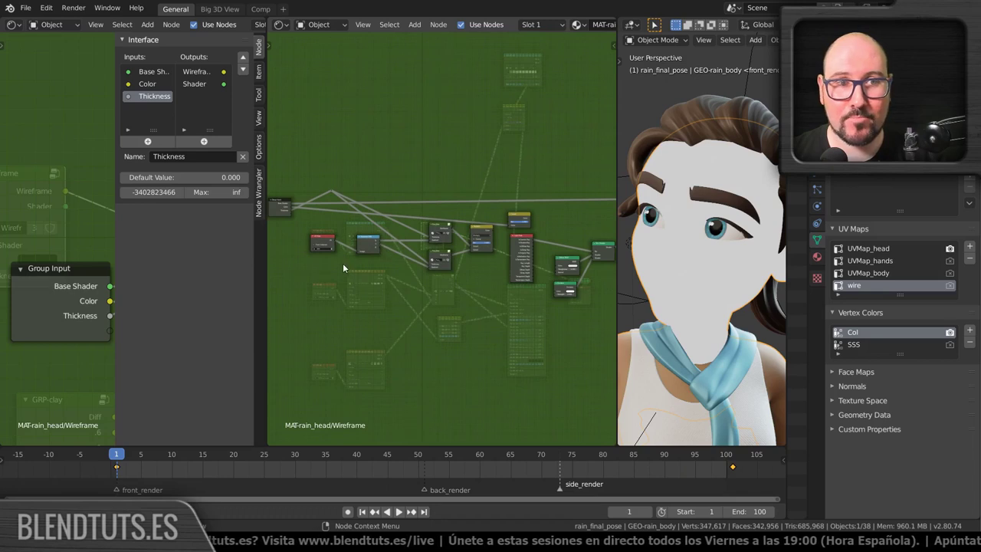
pyautogui.click(290, 209)
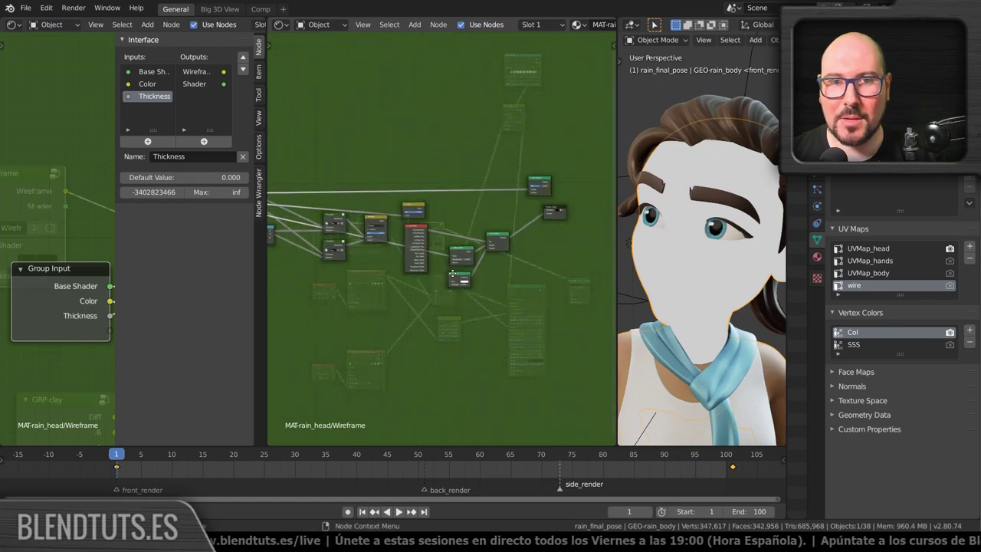
pyautogui.scroll(3, 536, 276)
pyautogui.scroll(3, 398, 295)
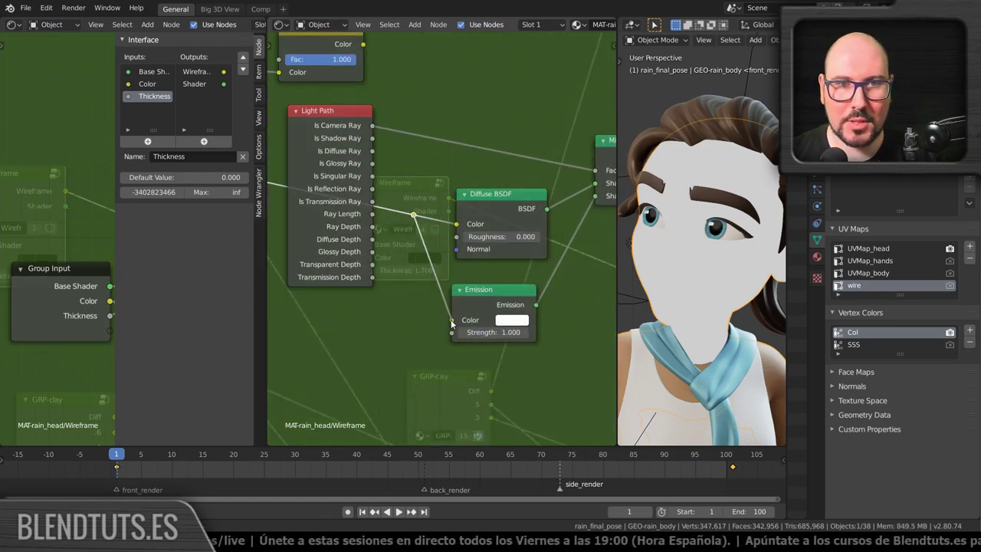
# Move the colour reroute point lower, past Glossy Depth.
pyautogui.rightClick(414, 218)
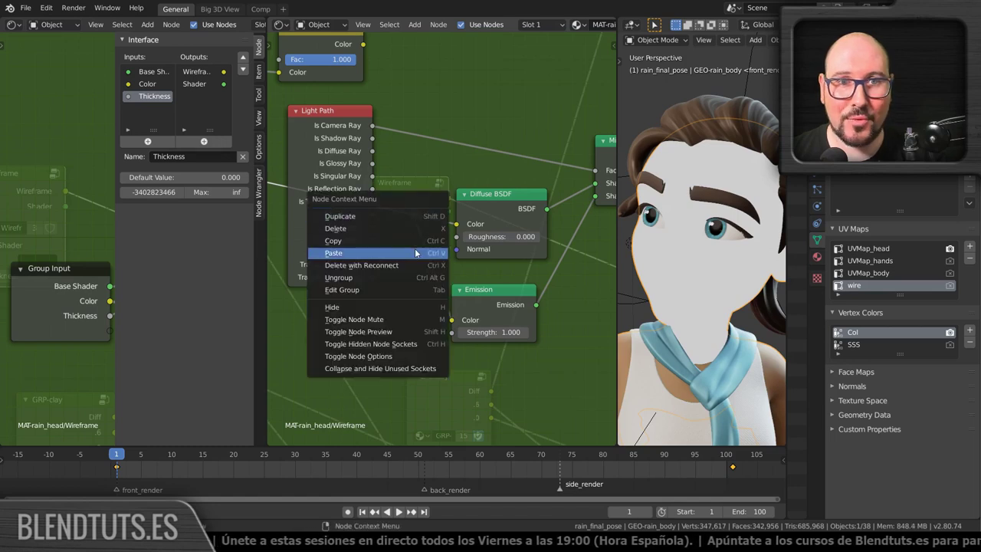
pyautogui.moveTo(413, 216); pyautogui.dragTo(408, 257)
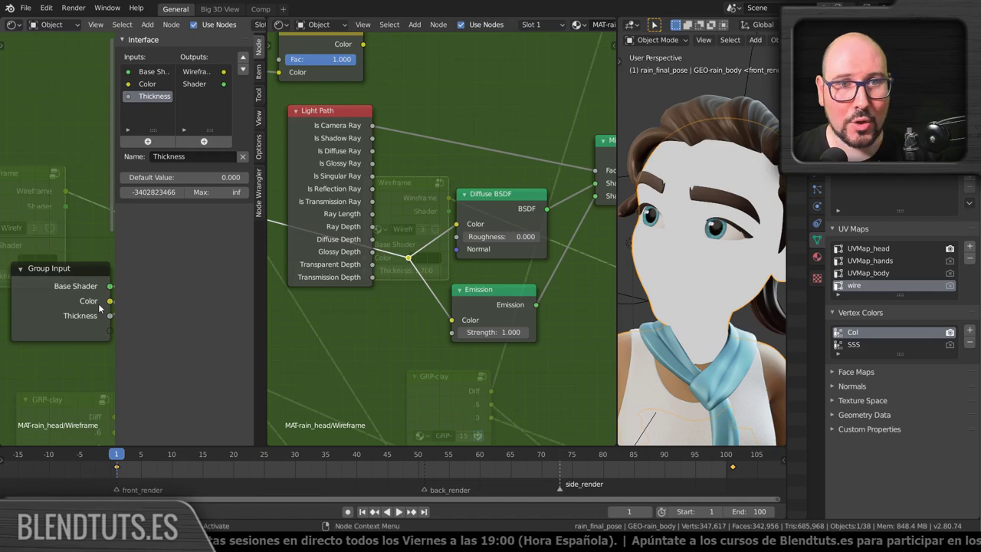
pyautogui.click(485, 208)
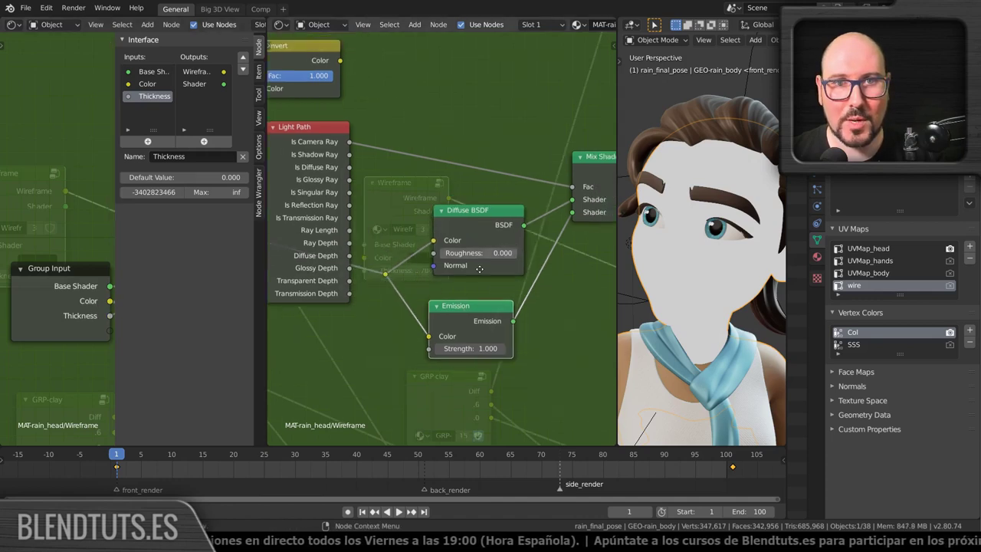
pyautogui.scroll(-3, 487, 295)
pyautogui.moveTo(468, 153); pyautogui.dragTo(460, 233, button='middle')
pyautogui.scroll(3, 460, 232)
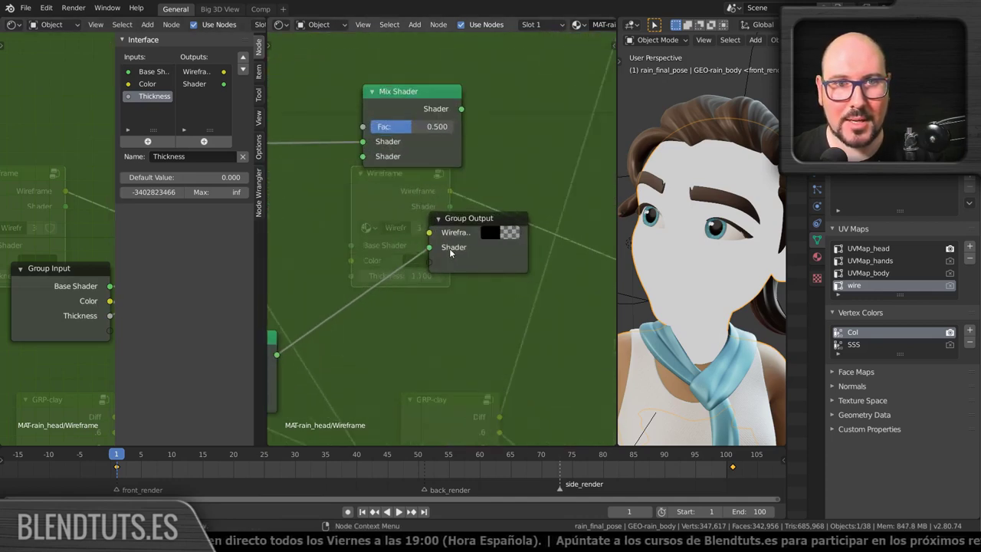
pyautogui.scroll(-2, 459, 245)
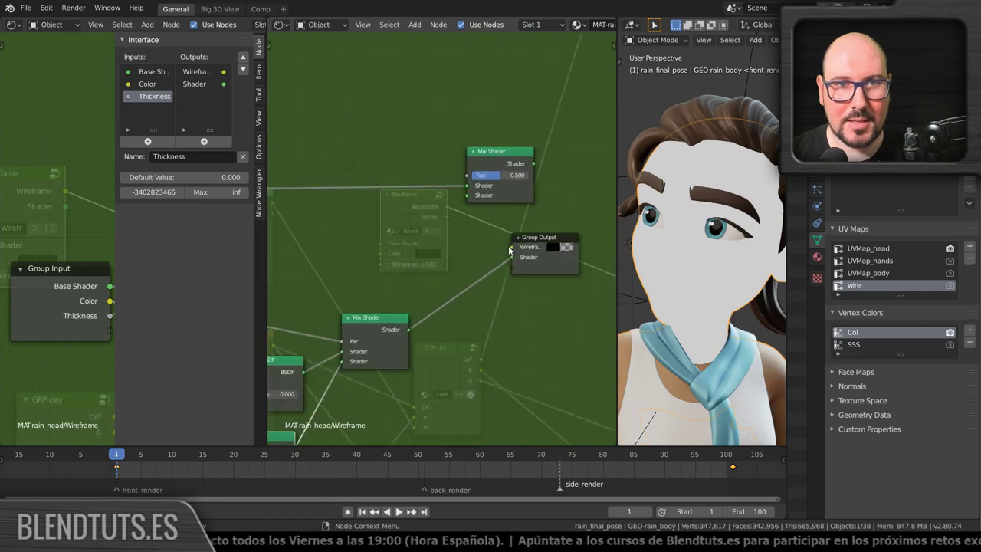
# Check and detach the link into Group Output's Shader input.
pyautogui.moveTo(512, 258); pyautogui.dragTo(439, 210)
pyautogui.scroll(-1, 471, 198)
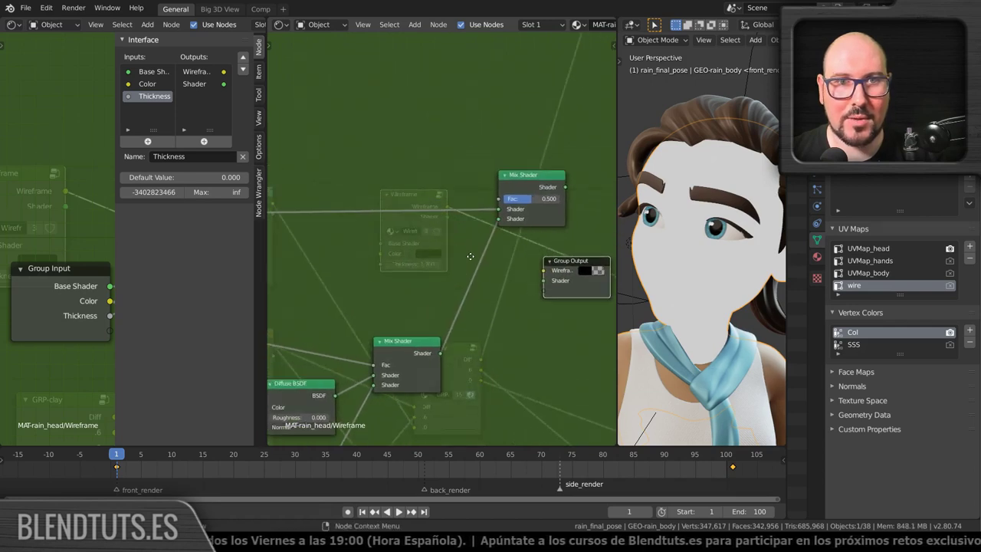
pyautogui.scroll(-1, 491, 214)
pyautogui.scroll(-2, 510, 230)
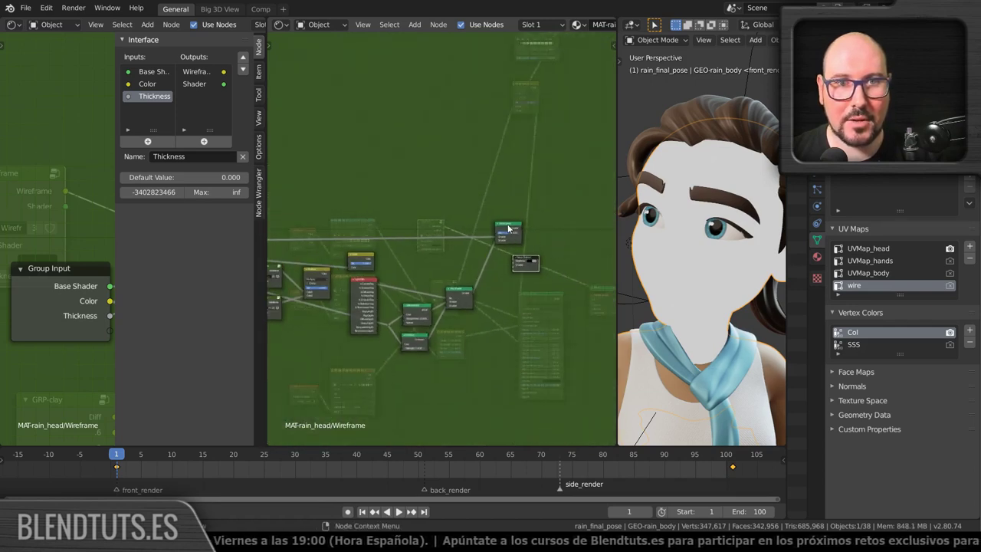
pyautogui.scroll(2, 505, 242)
pyautogui.scroll(1, 521, 268)
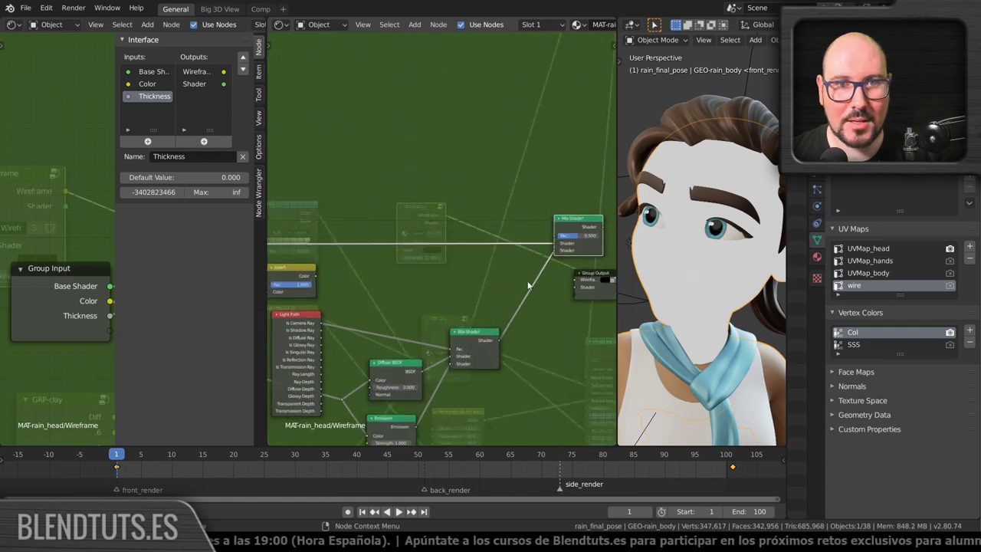
pyautogui.moveTo(507, 243); pyautogui.dragTo(535, 225, button='middle')
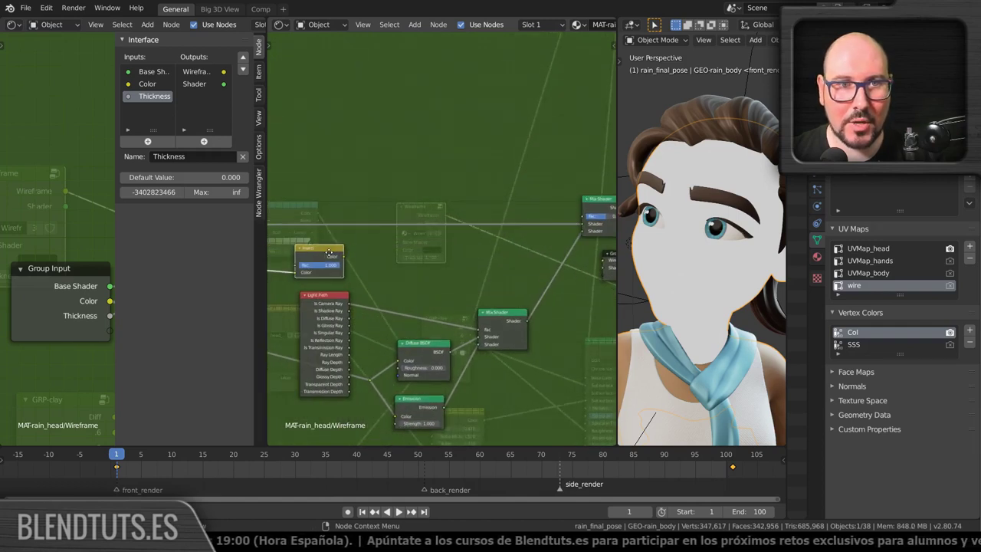
# Move the Invert node right, beside the Multiply node.
pyautogui.moveTo(330, 254); pyautogui.dragTo(471, 266, button='middle')
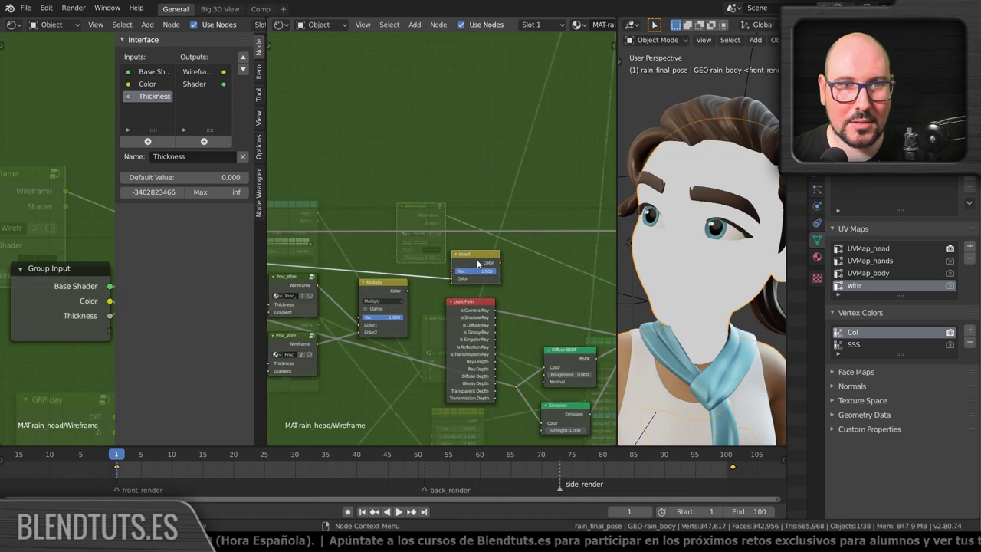
pyautogui.moveTo(479, 264); pyautogui.dragTo(386, 250)
pyautogui.moveTo(368, 280)
pyautogui.mouseDown(button='middle')
pyautogui.moveTo(453, 284)
pyautogui.moveTo(355, 284)
pyautogui.moveTo(506, 274)
pyautogui.mouseUp(button='middle')
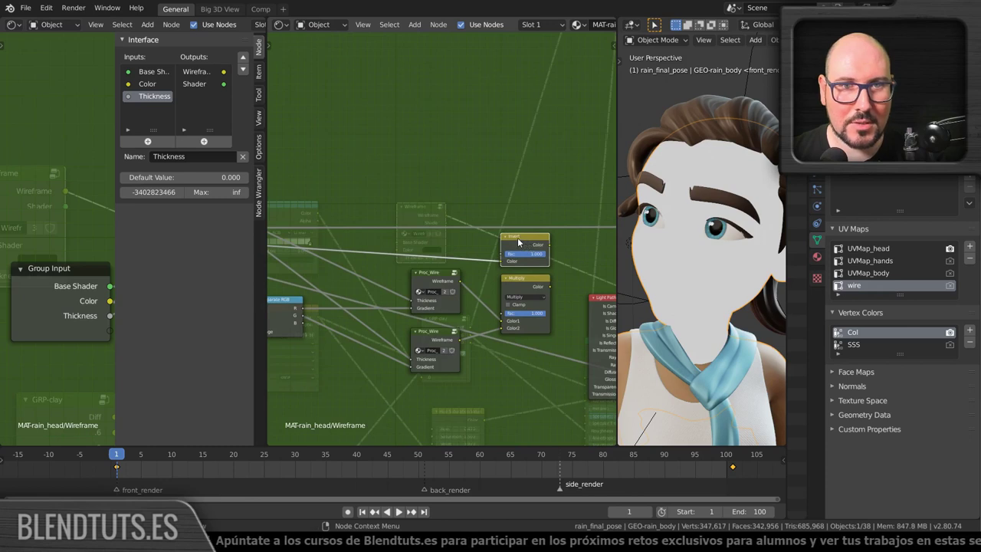
pyautogui.moveTo(526, 243); pyautogui.dragTo(568, 256)
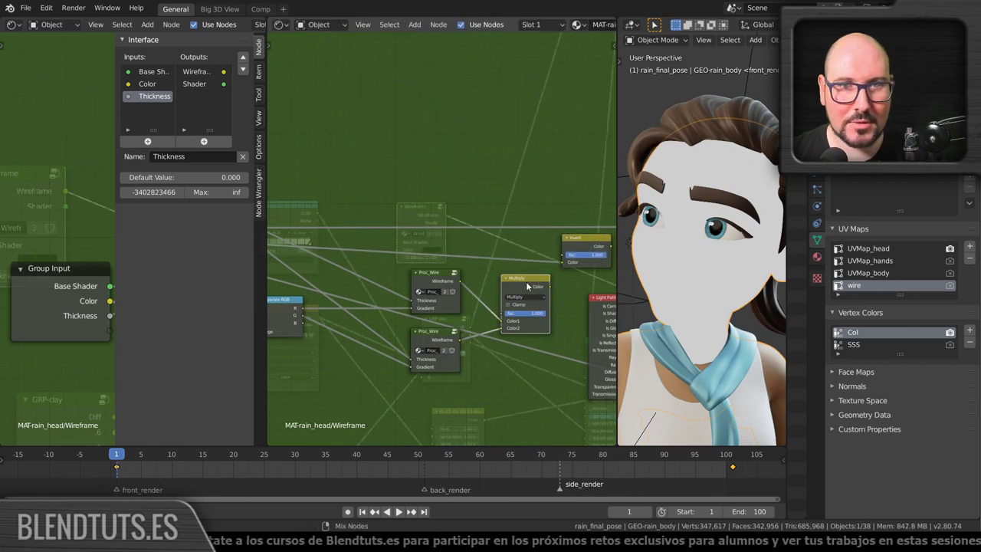
pyautogui.moveTo(526, 281); pyautogui.dragTo(303, 312, button='middle')
pyautogui.scroll(-1, 303, 312)
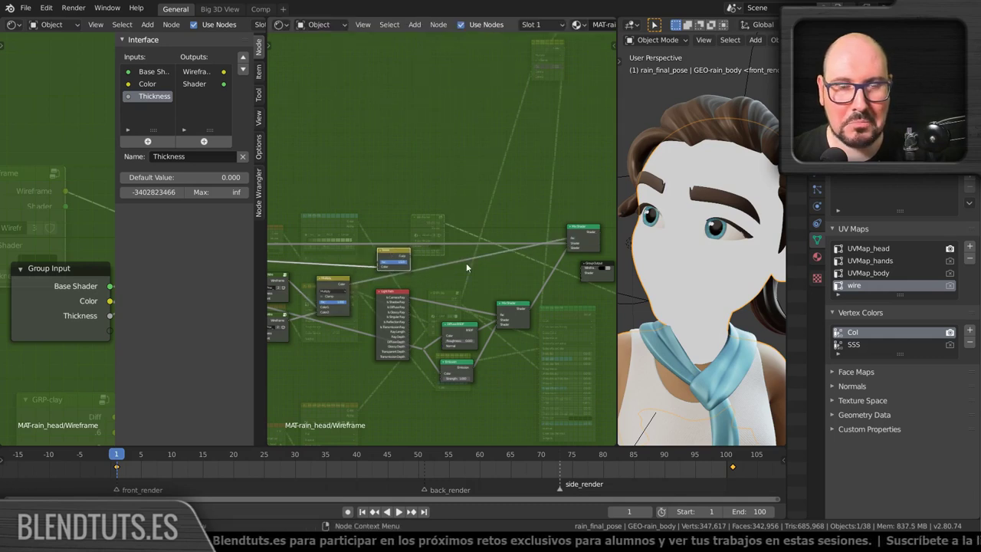
# Return to MAT-rain_head and place the Wireframe node beside Material Output, spreading Mix and Output right.
pyautogui.press('Tab')
pyautogui.scroll(-3, 460, 257)
pyautogui.scroll(4, 368, 233)
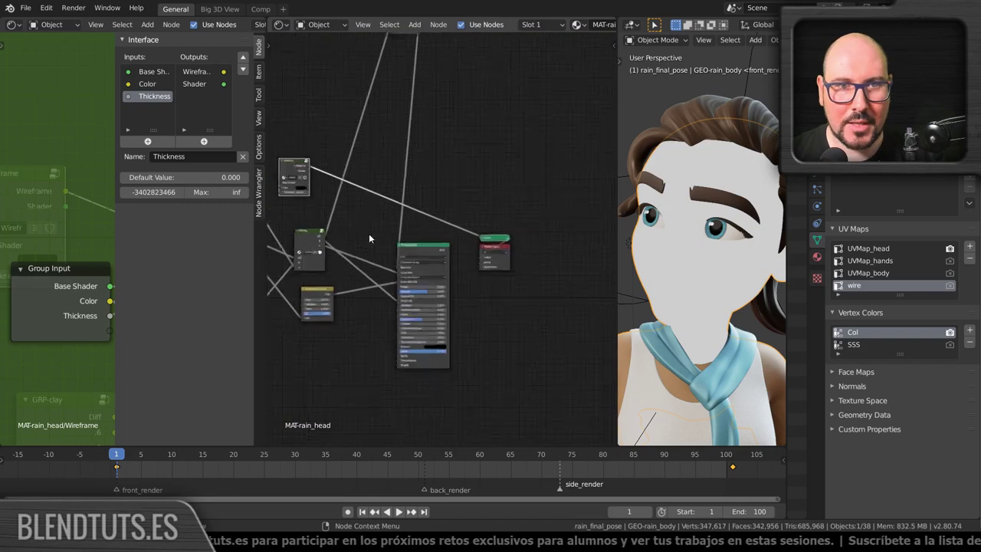
pyautogui.moveTo(364, 170); pyautogui.dragTo(532, 193)
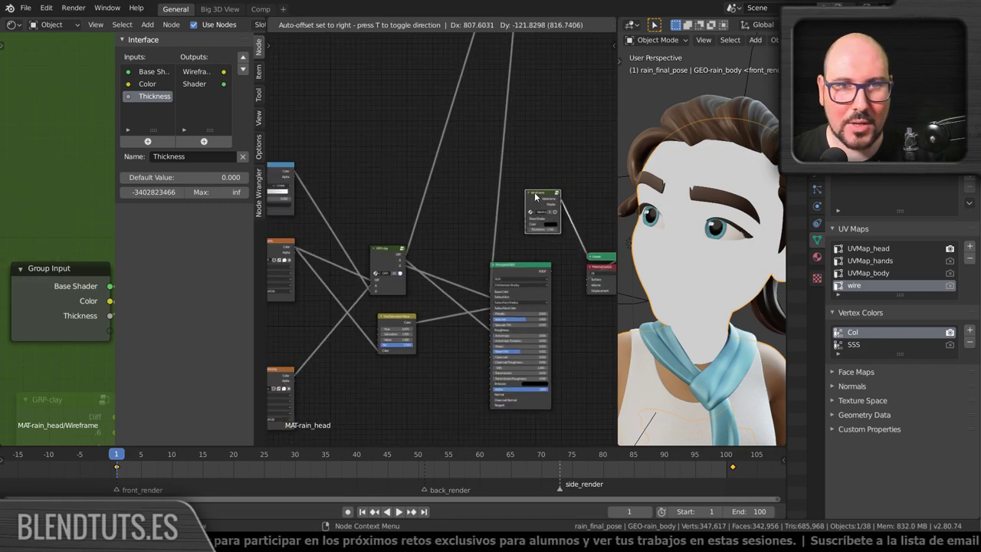
pyautogui.moveTo(539, 231); pyautogui.dragTo(419, 215, button='middle')
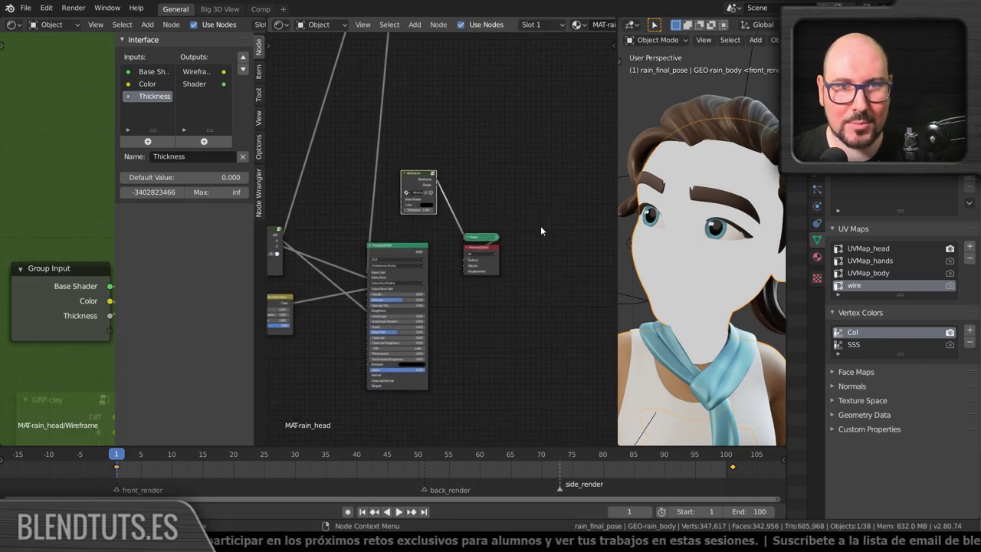
pyautogui.moveTo(475, 251); pyautogui.dragTo(590, 260)
pyautogui.moveTo(478, 232); pyautogui.dragTo(565, 203)
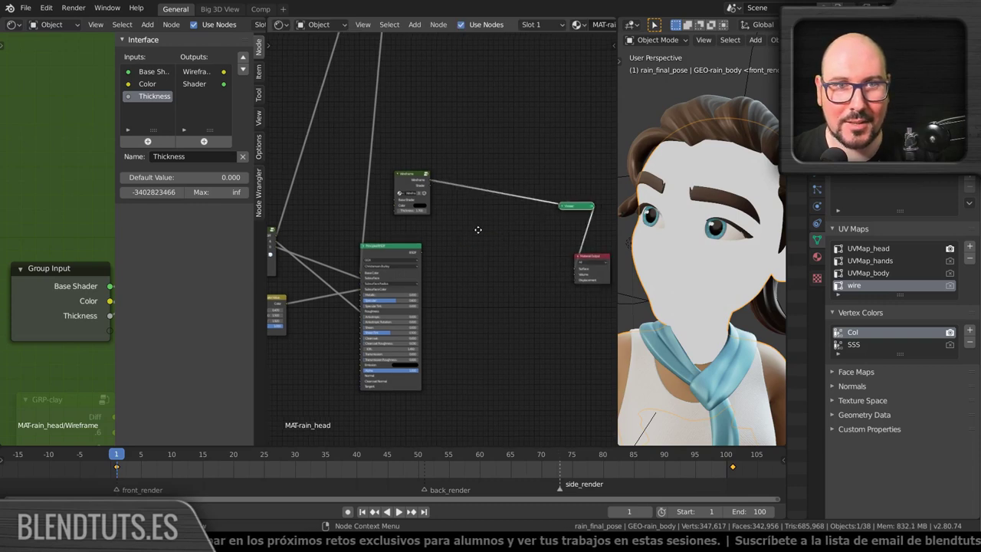
pyautogui.moveTo(400, 172); pyautogui.dragTo(339, 172, button='middle')
pyautogui.moveTo(338, 170); pyautogui.dragTo(390, 241)
pyautogui.scroll(2, 342, 264)
# Wire the BSDF into Wireframe's Base Shader, its output to the material, and pick the wireframe colour.
pyautogui.scroll(2, 351, 261)
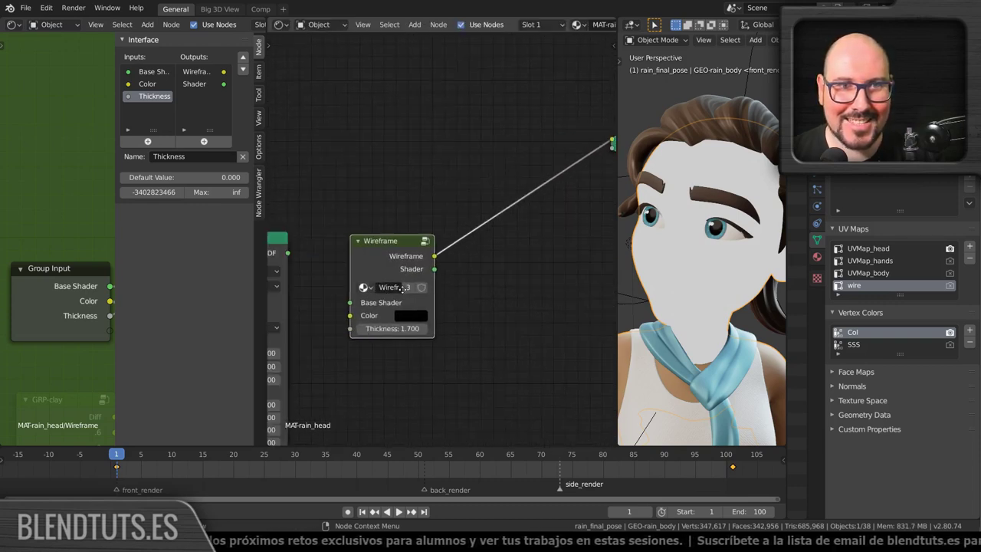
pyautogui.scroll(1, 358, 256)
pyautogui.moveTo(363, 250); pyautogui.dragTo(426, 300)
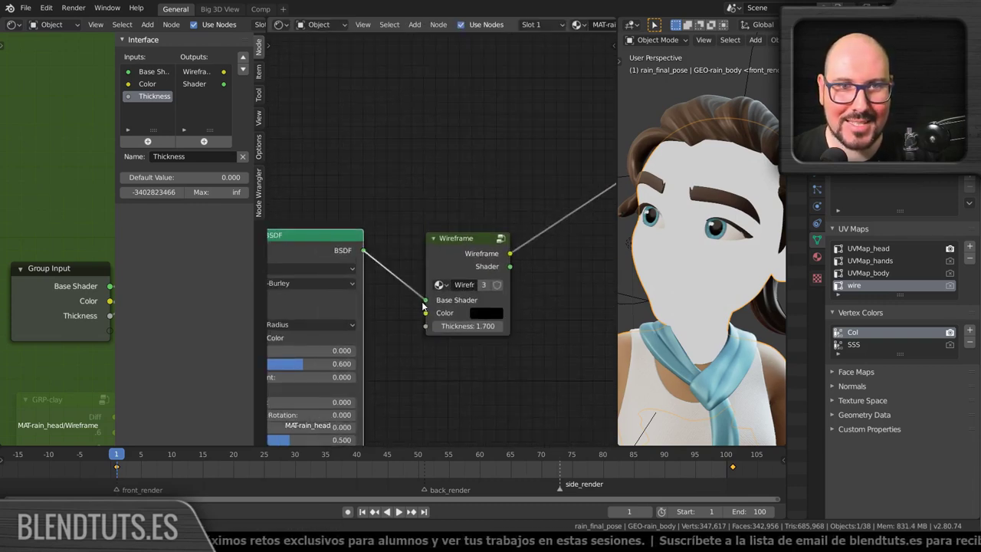
pyautogui.keyDown('ctrl'); pyautogui.keyDown('shift'); pyautogui.click(480, 244); pyautogui.keyUp('shift'); pyautogui.keyUp('ctrl')
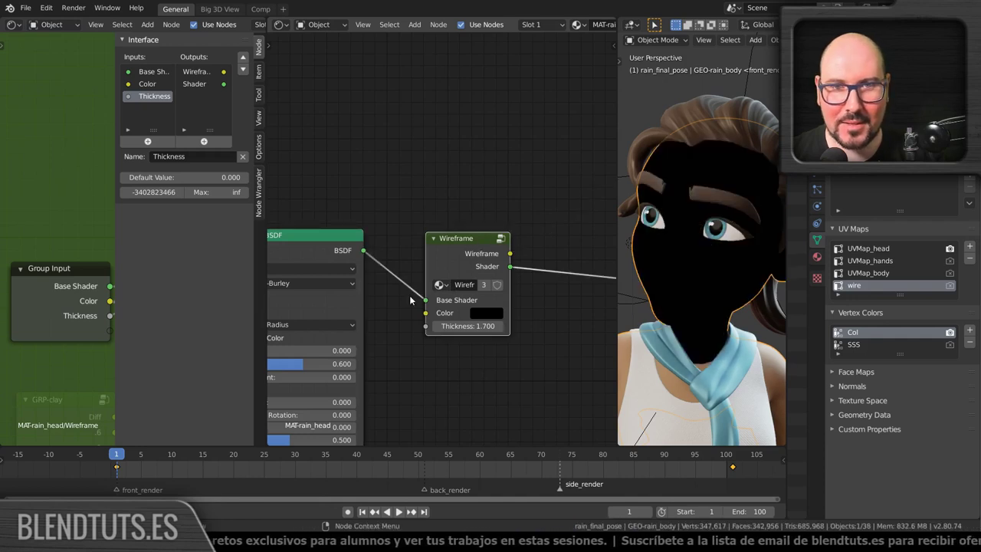
pyautogui.click(483, 316)
pyautogui.moveTo(573, 202); pyautogui.dragTo(574, 141)
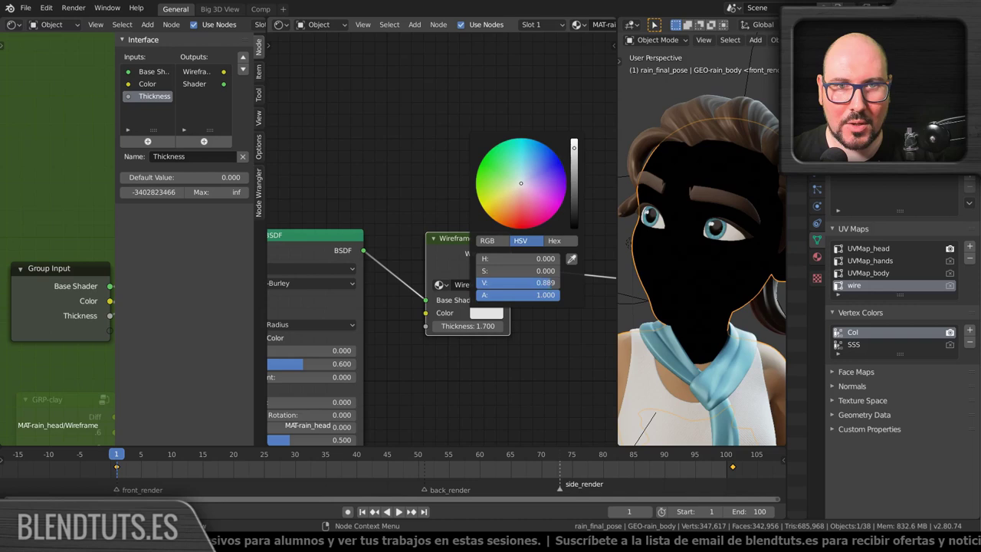
pyautogui.click(497, 210)
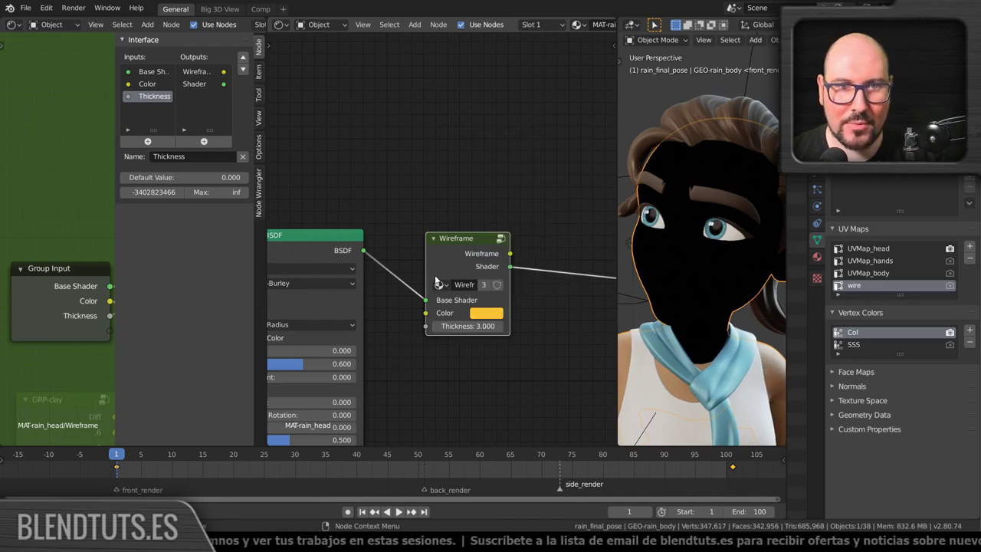
# Move the Multiply node below the ColorRamp and shift the ColorRamp down and left.
pyautogui.scroll(-2, 450, 264)
pyautogui.scroll(-2, 450, 264)
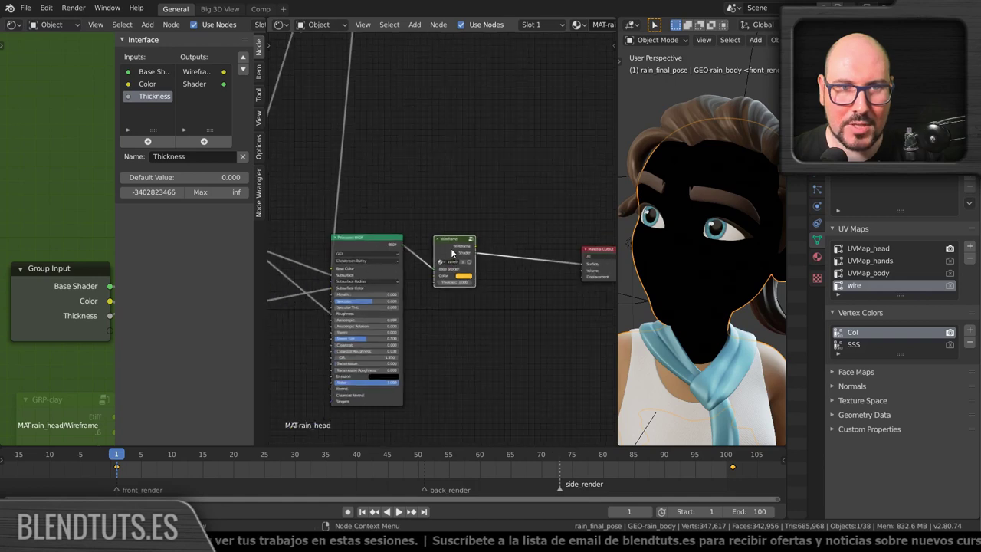
pyautogui.moveTo(383, 256); pyautogui.dragTo(476, 275, button='middle')
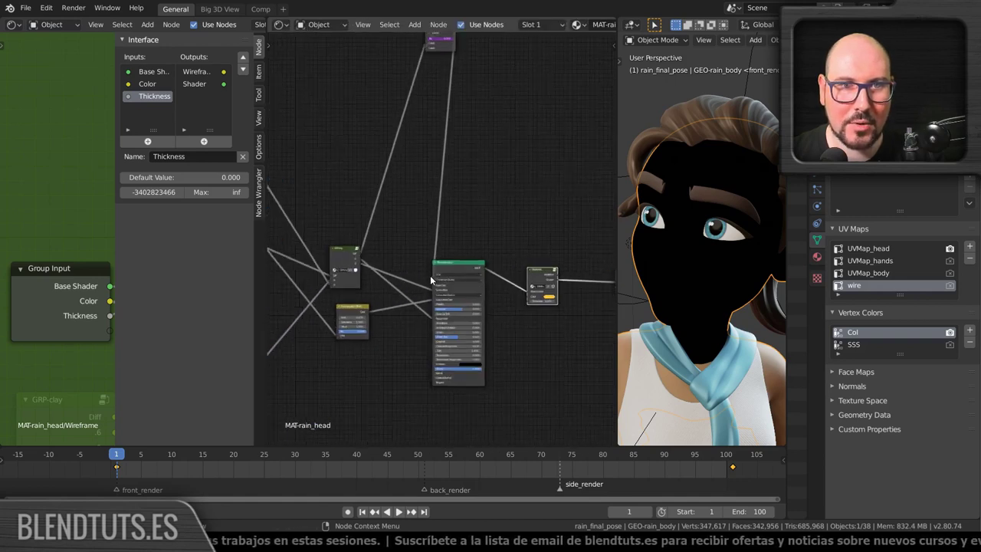
pyautogui.scroll(2, 430, 275)
pyautogui.scroll(-2, 450, 221)
pyautogui.moveTo(450, 221); pyautogui.dragTo(458, 283, button='middle')
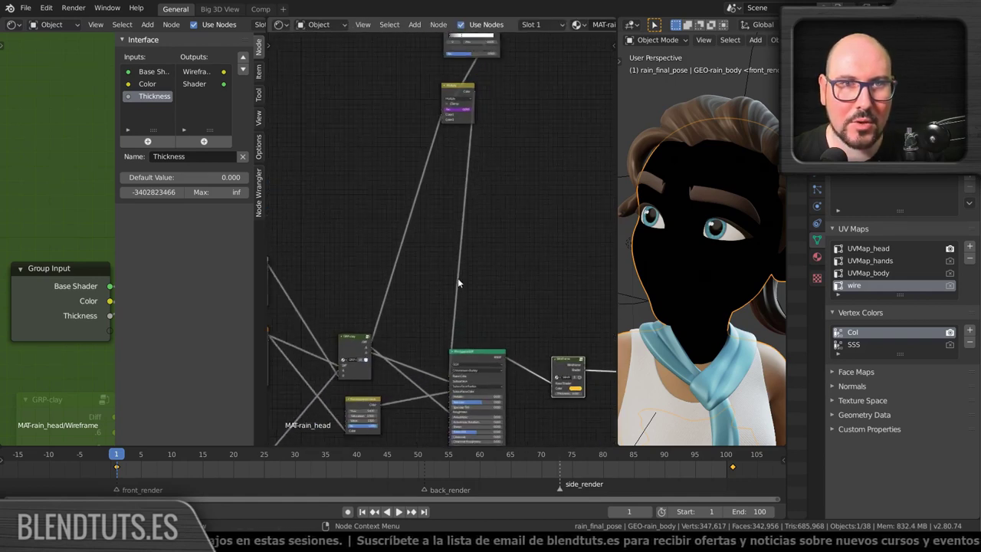
pyautogui.moveTo(460, 90); pyautogui.dragTo(482, 142)
pyautogui.scroll(-1, 482, 143)
pyautogui.moveTo(482, 142); pyautogui.dragTo(467, 161, button='middle')
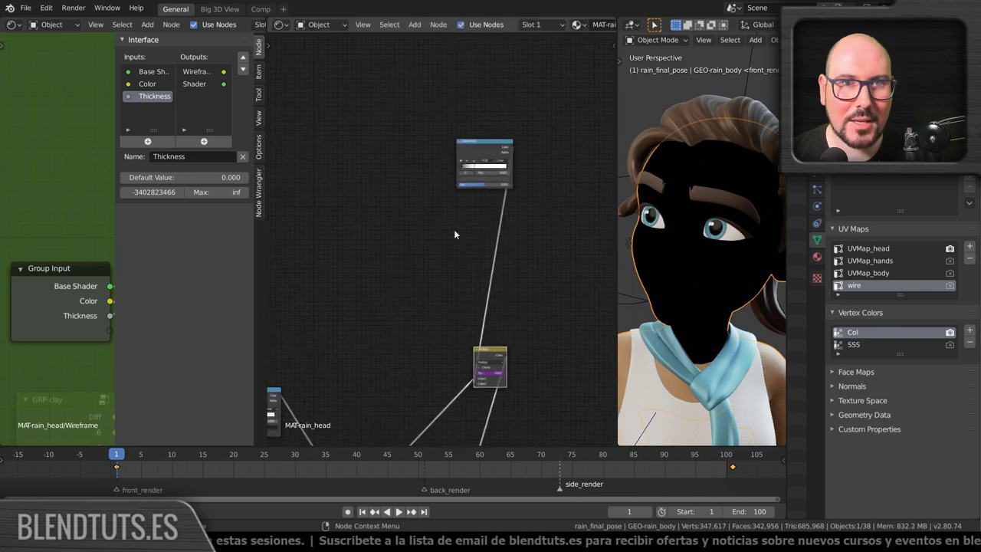
pyautogui.moveTo(477, 173); pyautogui.dragTo(368, 288)
# Enter the Wireframe group's inner node tree for editing.
pyautogui.scroll(2, 439, 234)
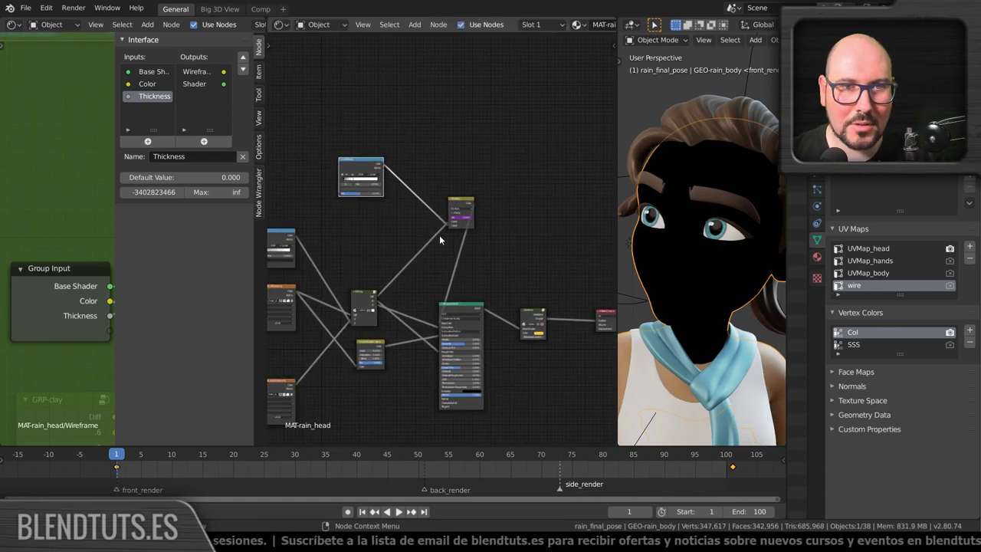
pyautogui.moveTo(439, 234); pyautogui.dragTo(387, 245, button='middle')
pyautogui.scroll(2, 449, 285)
pyautogui.press('Tab')
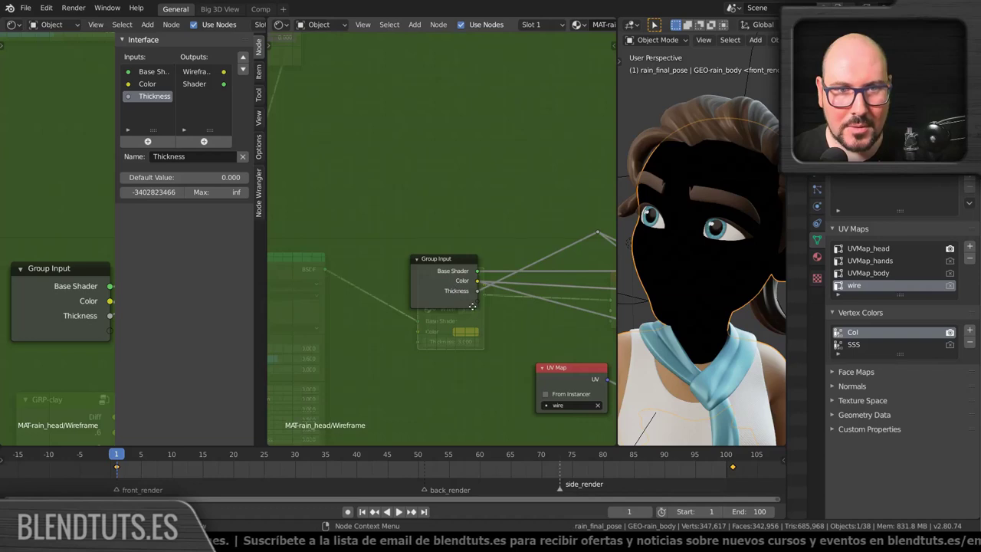
# Inside the Wireframe group, move the UV Map node beside Separate RGB.
pyautogui.moveTo(472, 306); pyautogui.dragTo(375, 273, button='middle')
pyautogui.scroll(-1, 375, 273)
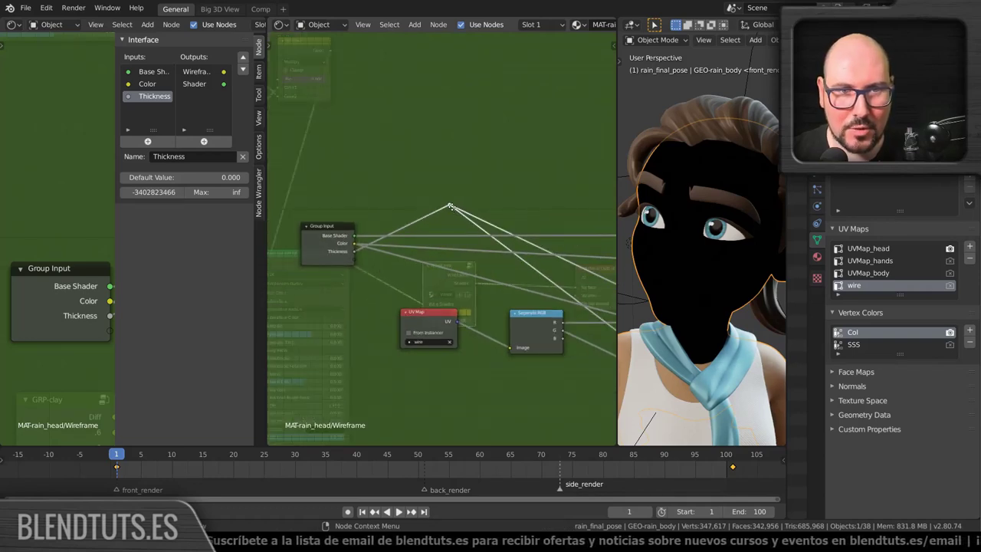
pyautogui.moveTo(511, 259); pyautogui.dragTo(376, 252, button='middle')
pyautogui.scroll(-1, 376, 251)
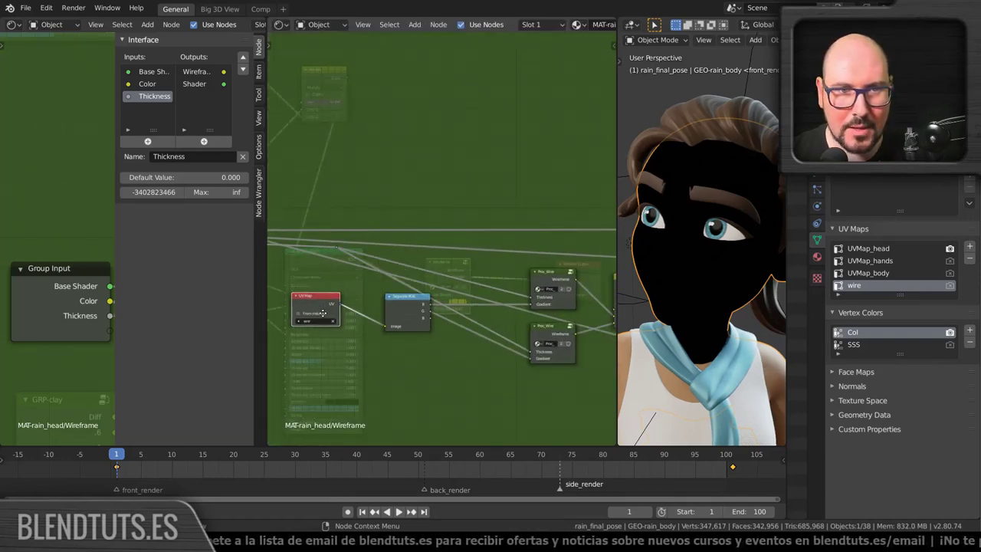
pyautogui.moveTo(348, 307); pyautogui.dragTo(381, 313)
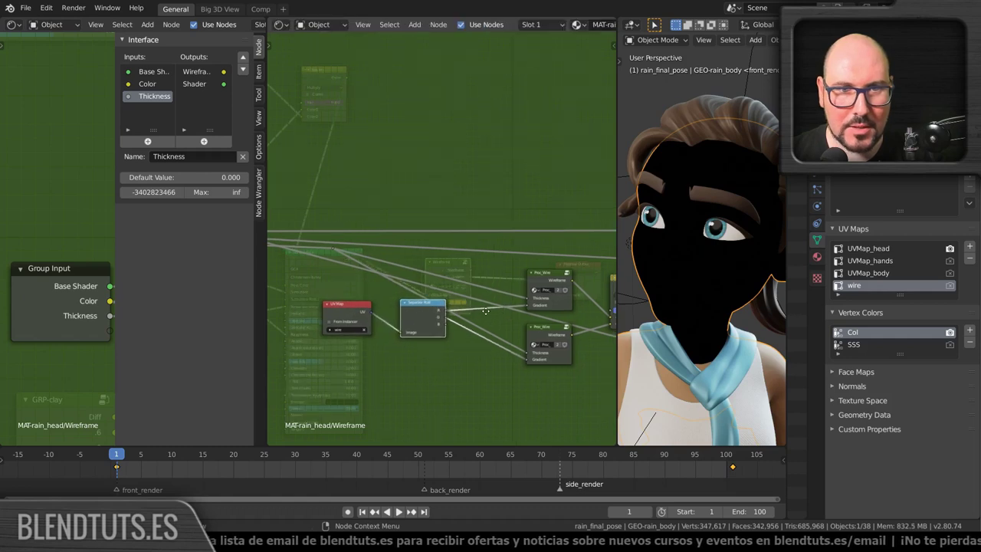
pyautogui.moveTo(403, 311)
pyautogui.mouseDown(button='middle')
pyautogui.moveTo(434, 298)
pyautogui.moveTo(333, 276)
pyautogui.mouseUp(button='middle')
pyautogui.scroll(3, 434, 297)
# Duplicate the Mix Shader and place the copy before the group output.
pyautogui.hotkey('shift', 'd')
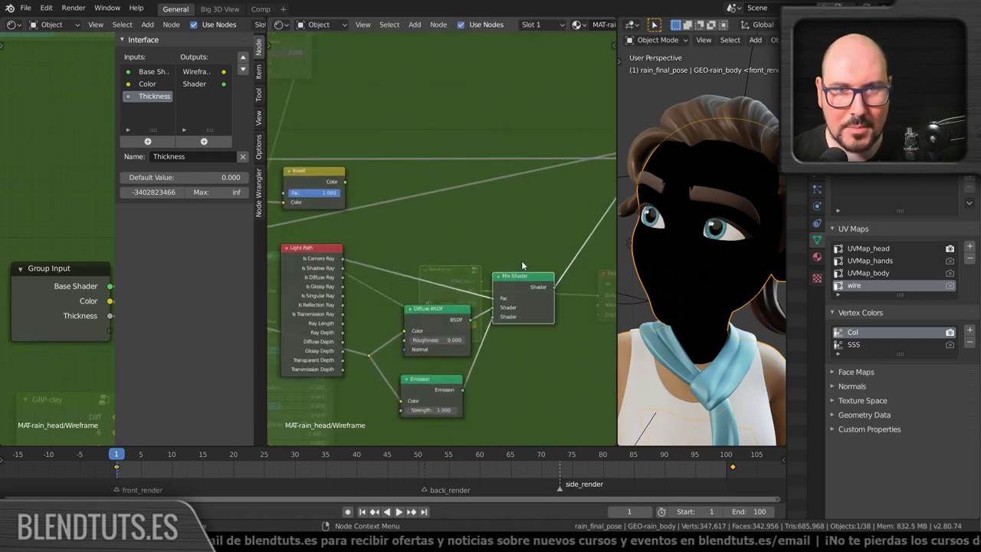
pyautogui.scroll(-2, 521, 261)
pyautogui.click(534, 211)
pyautogui.scroll(5, 534, 211)
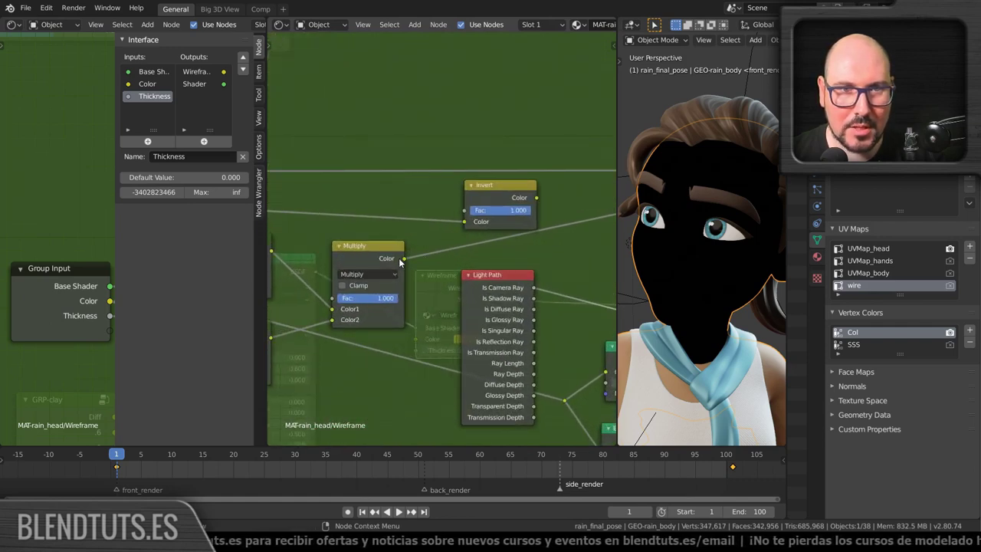
pyautogui.scroll(-4, 476, 234)
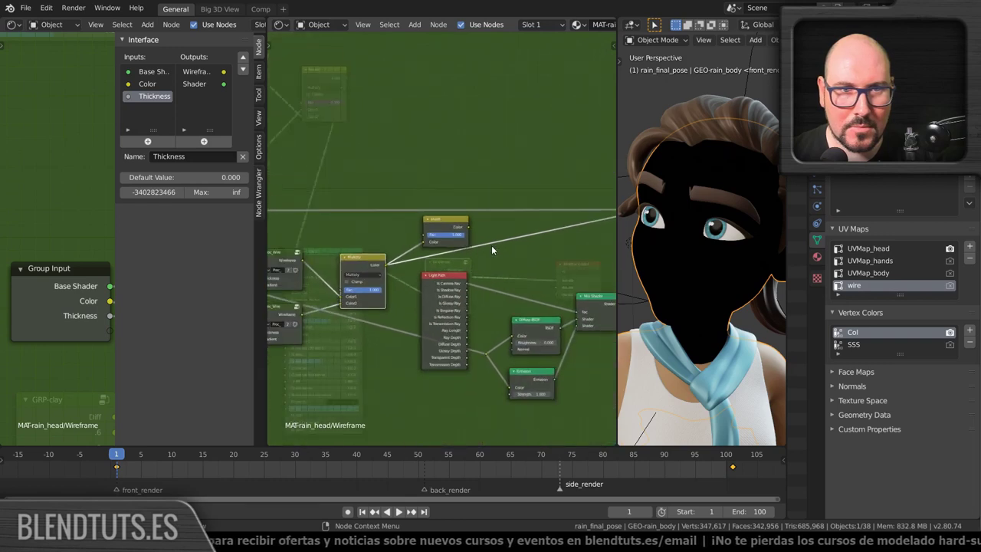
pyautogui.scroll(-3, 491, 246)
pyautogui.moveTo(488, 251); pyautogui.dragTo(591, 245, button='middle')
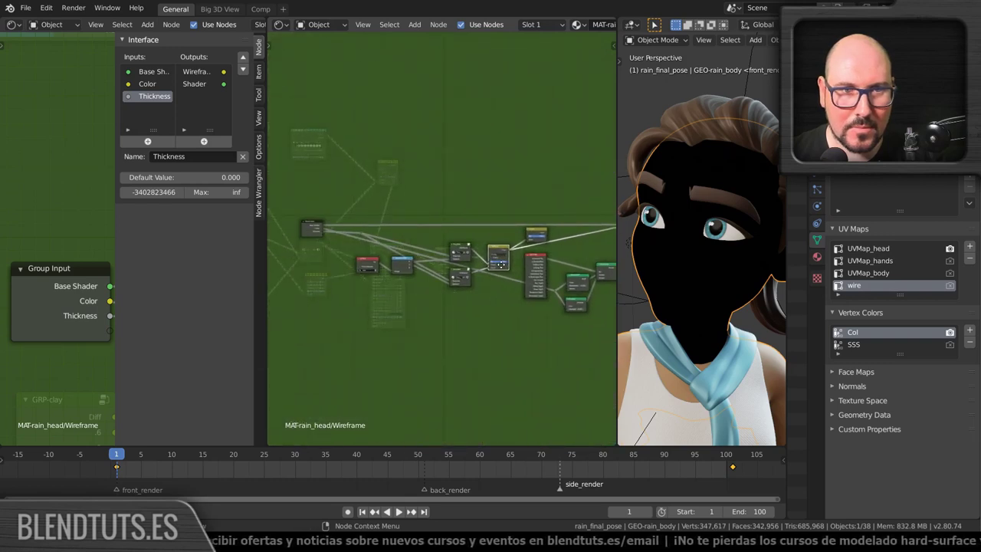
pyautogui.scroll(2, 384, 261)
pyautogui.scroll(2, 373, 257)
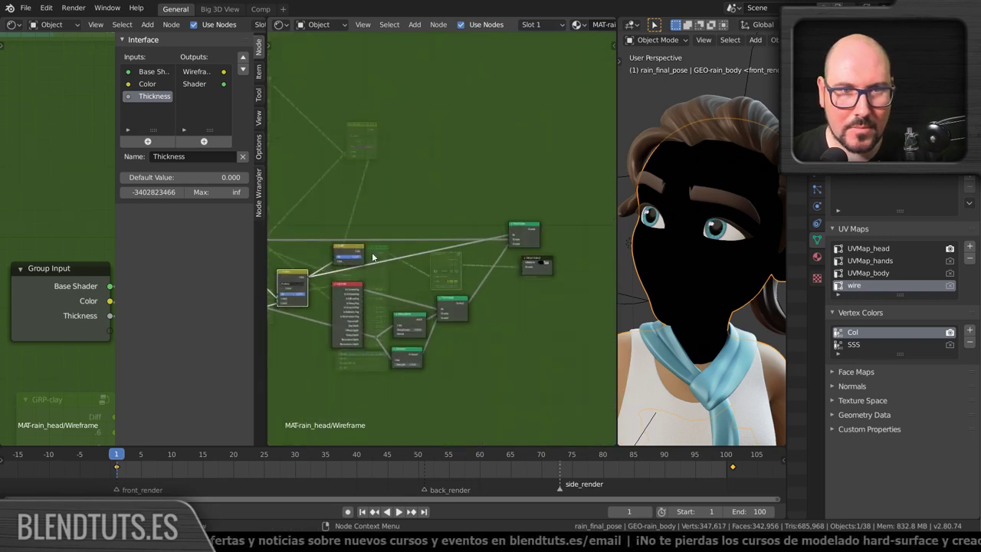
# Link the Invert output into the new Mix Shader.
pyautogui.moveTo(366, 256); pyautogui.dragTo(510, 240)
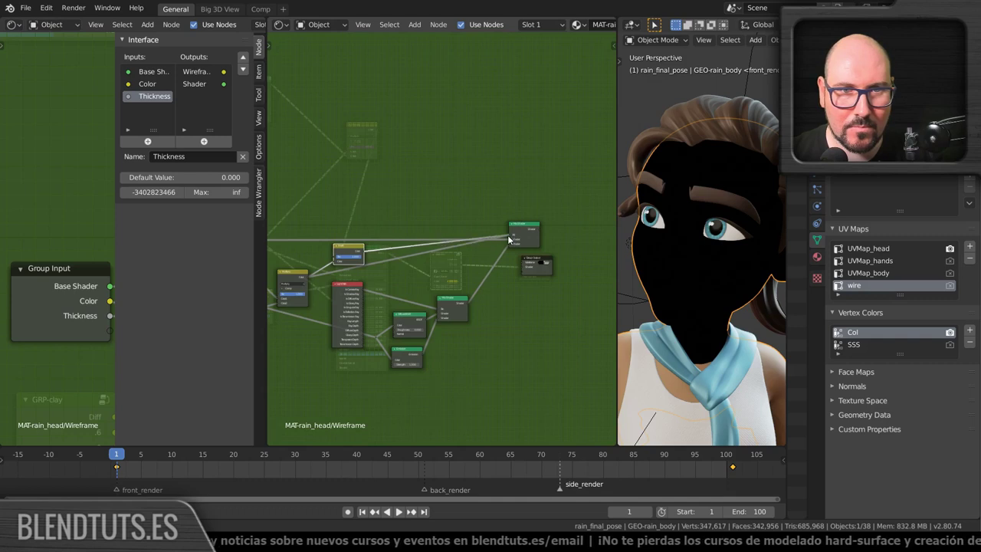
pyautogui.moveTo(405, 268); pyautogui.dragTo(510, 275, button='middle')
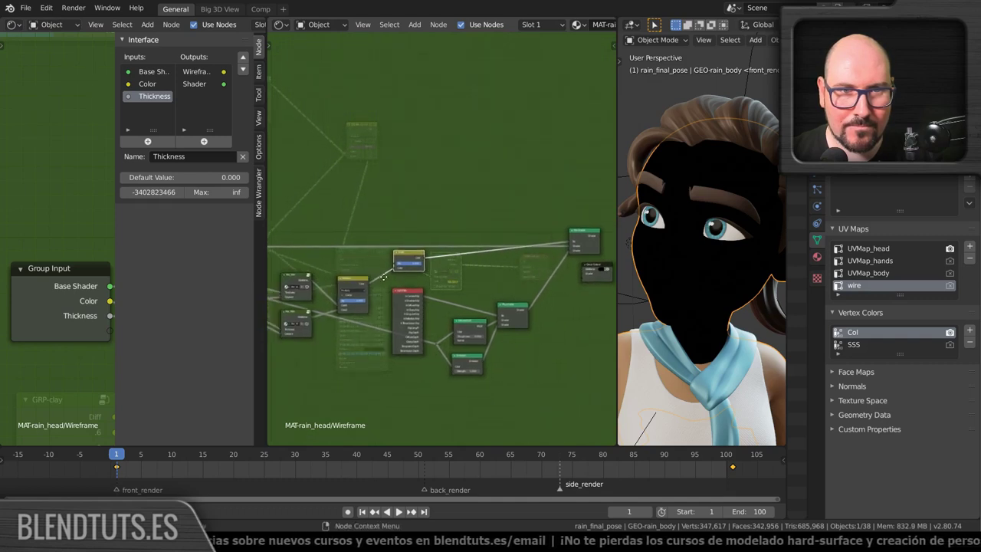
pyautogui.scroll(2, 471, 284)
pyautogui.scroll(1, 470, 283)
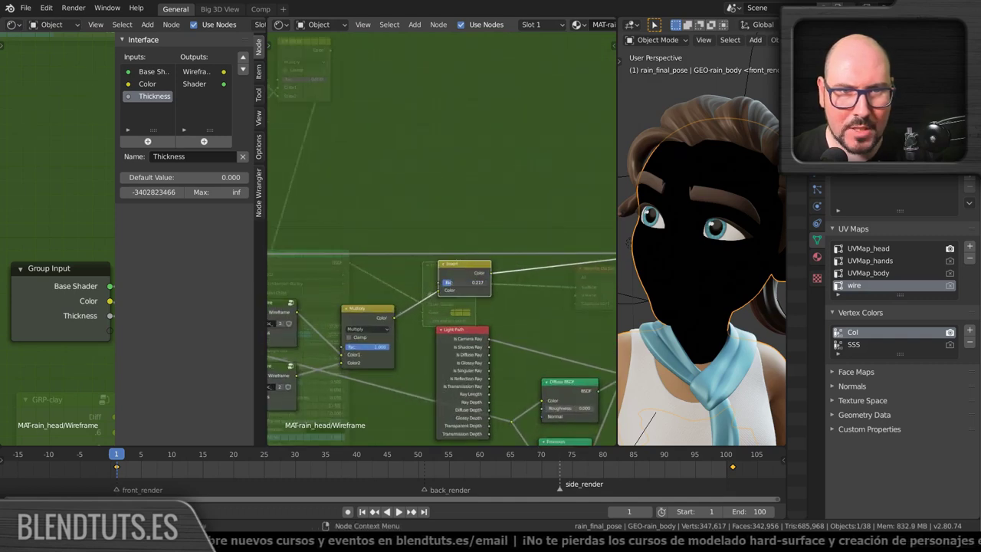
# Select the Group Input node and exit the group back to MAT-rain_head.
pyautogui.moveTo(481, 287)
pyautogui.mouseDown(button='middle')
pyautogui.moveTo(578, 324)
pyautogui.moveTo(510, 290)
pyautogui.mouseUp(button='middle')
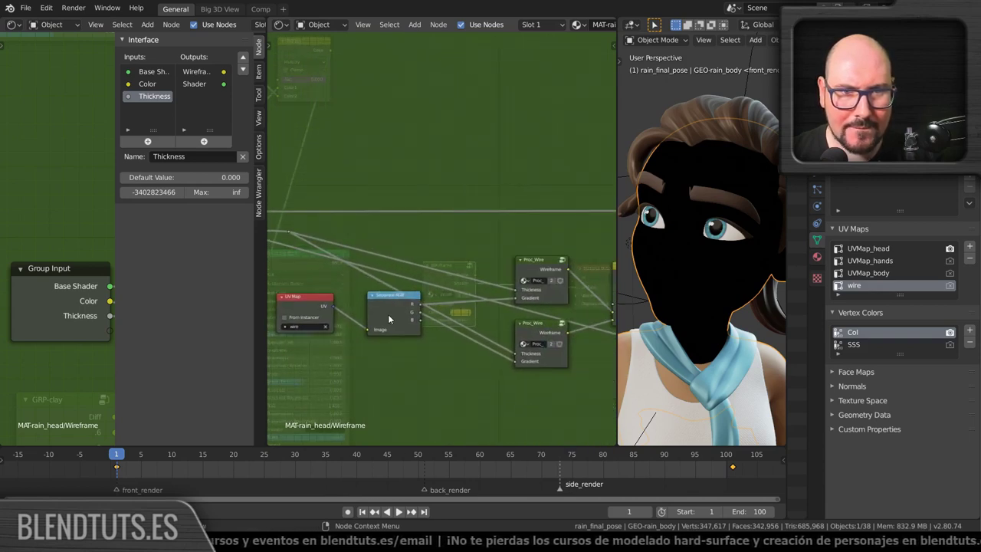
pyautogui.moveTo(393, 302); pyautogui.dragTo(413, 316)
pyautogui.moveTo(303, 315); pyautogui.dragTo(373, 329, button='middle')
pyautogui.scroll(-2, 373, 329)
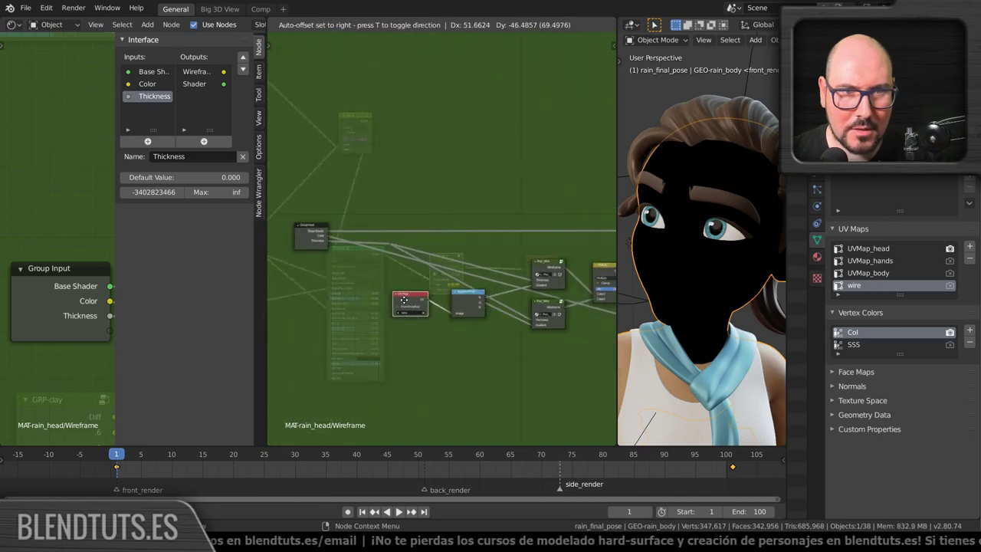
pyautogui.click(316, 242)
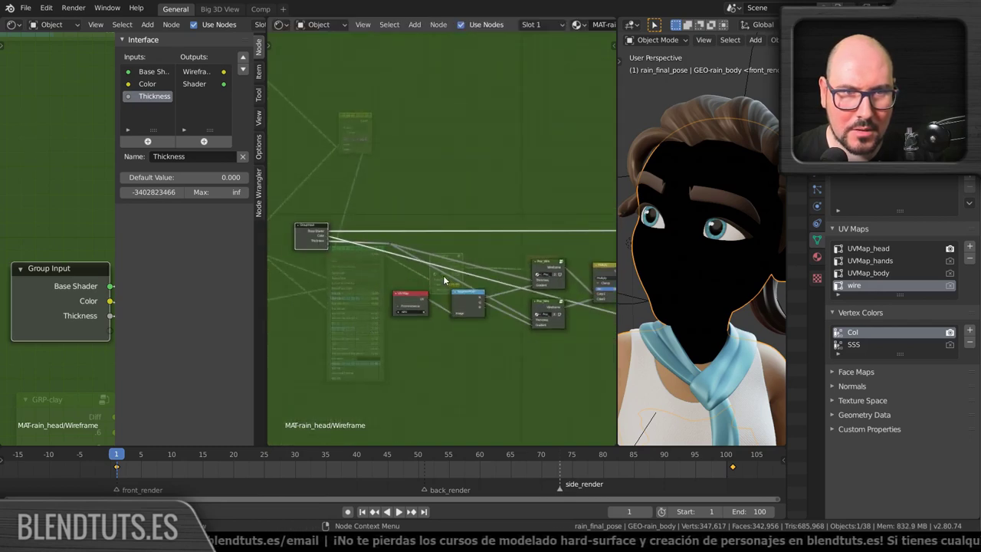
pyautogui.press('Tab')
# Move the Wireframe group node up and to the left.
pyautogui.moveTo(449, 265); pyautogui.dragTo(452, 260)
pyautogui.scroll(2, 440, 272)
pyautogui.scroll(2, 433, 279)
pyautogui.scroll(1, 422, 284)
pyautogui.scroll(1, 414, 286)
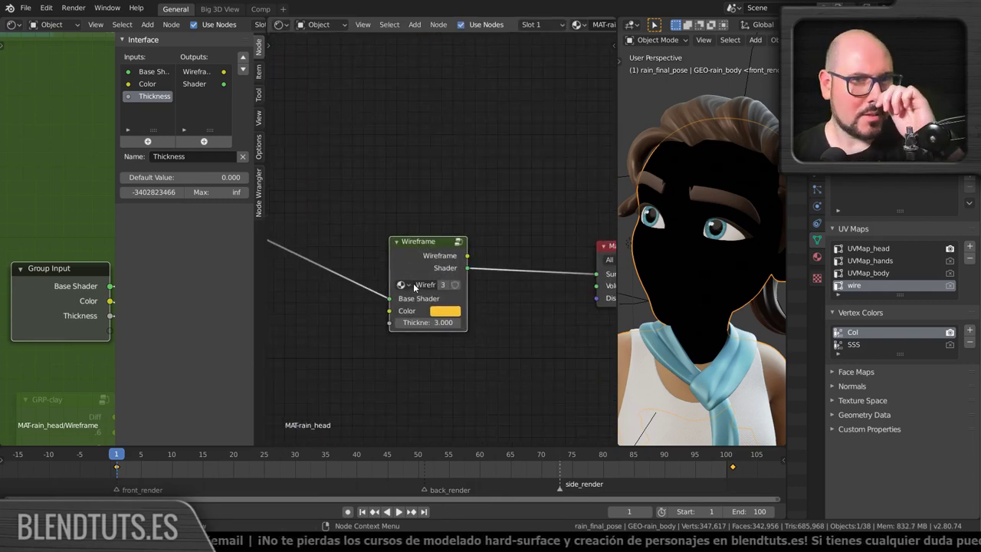
pyautogui.moveTo(405, 273); pyautogui.dragTo(407, 246)
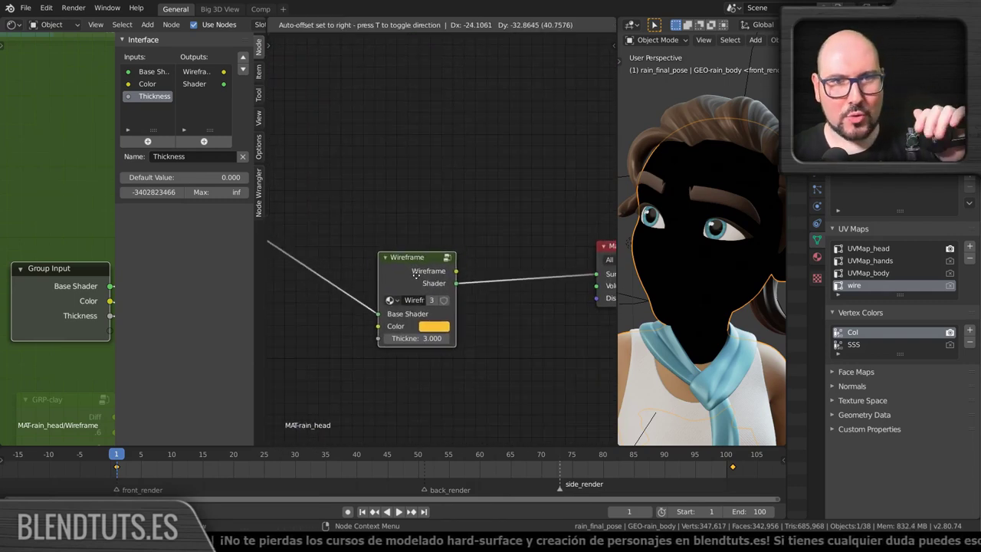
pyautogui.scroll(-3, 407, 245)
pyautogui.scroll(-2, 398, 260)
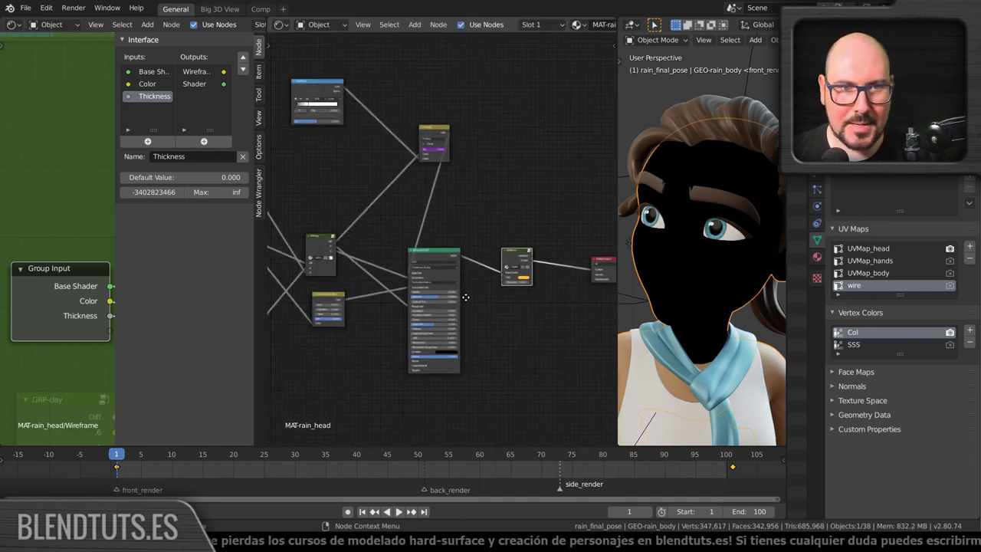
# Place the Wireframe node down beside Material Output and bring up the Shift+A add menu.
pyautogui.moveTo(345, 291)
pyautogui.mouseDown(button='middle')
pyautogui.moveTo(473, 293)
pyautogui.moveTo(357, 275)
pyautogui.moveTo(299, 279)
pyautogui.mouseUp(button='middle')
pyautogui.scroll(4, 367, 304)
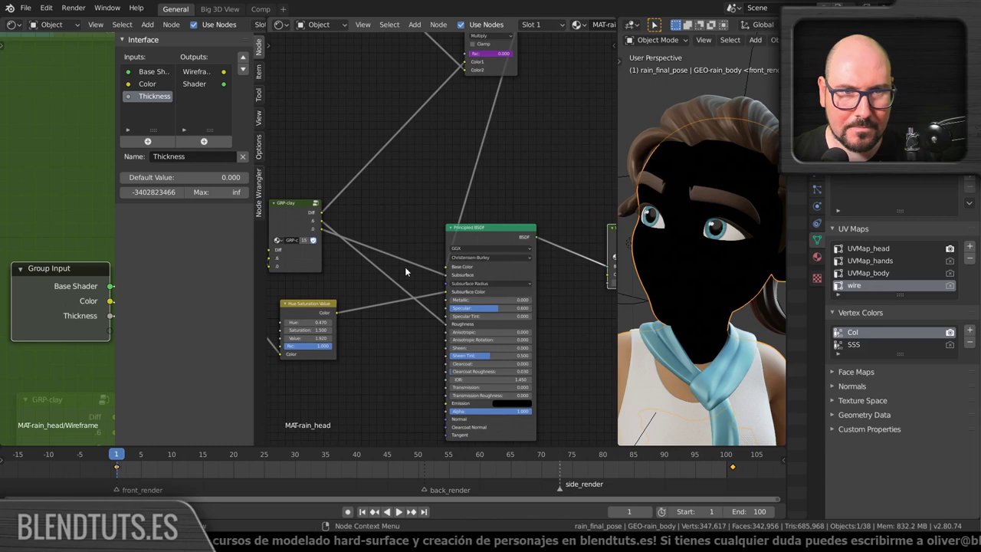
pyautogui.scroll(-2, 406, 271)
pyautogui.moveTo(423, 270); pyautogui.dragTo(391, 276, button='middle')
pyautogui.moveTo(482, 254)
pyautogui.mouseDown()
pyautogui.moveTo(533, 338)
pyautogui.moveTo(537, 324)
pyautogui.moveTo(506, 331)
pyautogui.mouseUp()
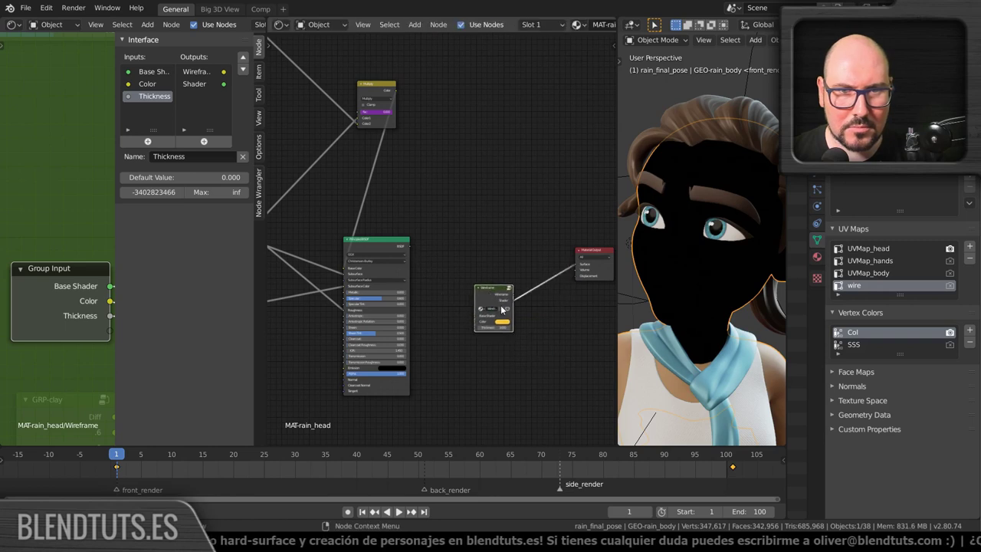
pyautogui.scroll(3, 498, 338)
pyautogui.moveTo(498, 338); pyautogui.dragTo(452, 233, button='middle')
pyautogui.hotkey('shift', 'a')
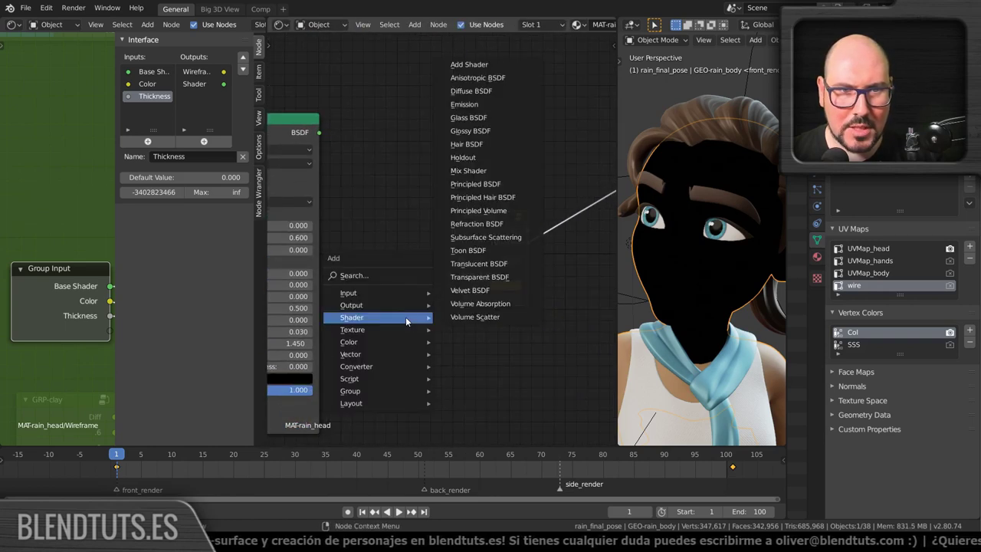
# Add a Diffuse BSDF left of the Wireframe node, then delete it.
pyautogui.click(482, 92)
pyautogui.click(338, 242)
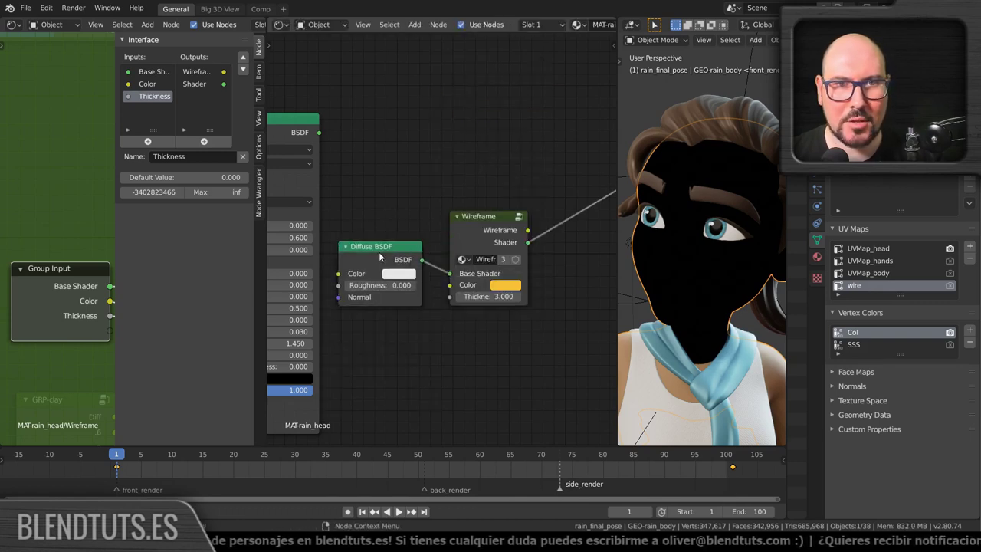
pyautogui.press('x')
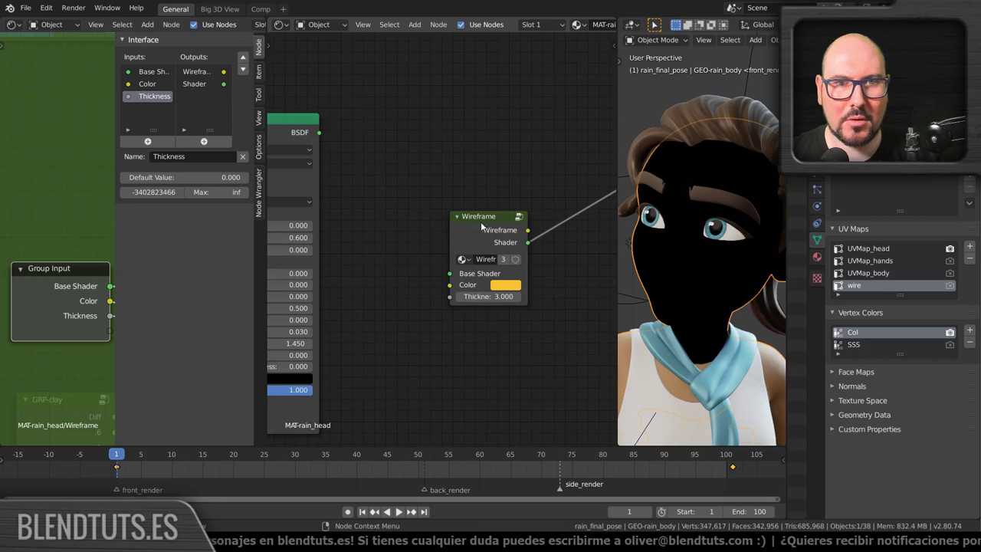
# Preview the Wireframe output through a Viewer node and set Thickness to 9.900.
pyautogui.moveTo(495, 259); pyautogui.dragTo(383, 268, button='middle')
pyautogui.keyDown('ctrl'); pyautogui.keyDown('shift'); pyautogui.click(381, 238); pyautogui.keyUp('shift'); pyautogui.keyUp('ctrl')
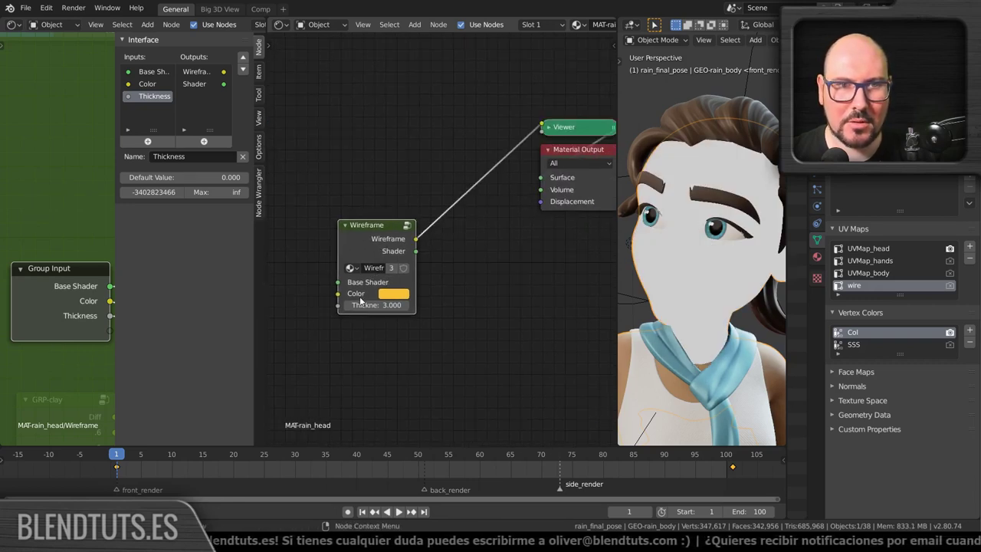
pyautogui.press('-')
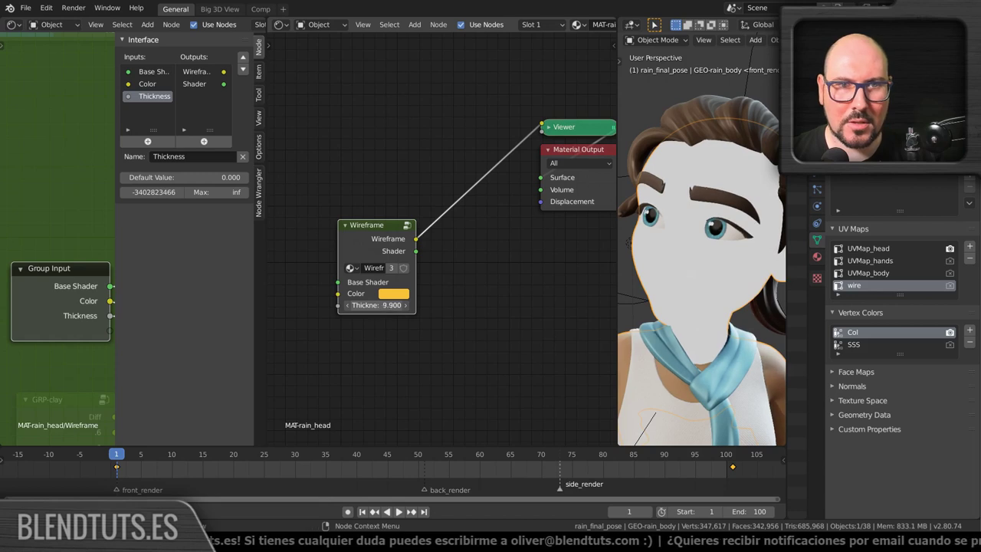
# Inside the Wireframe group, duplicate a reroute point and move Separate RGB down-left.
pyautogui.press('Tab')
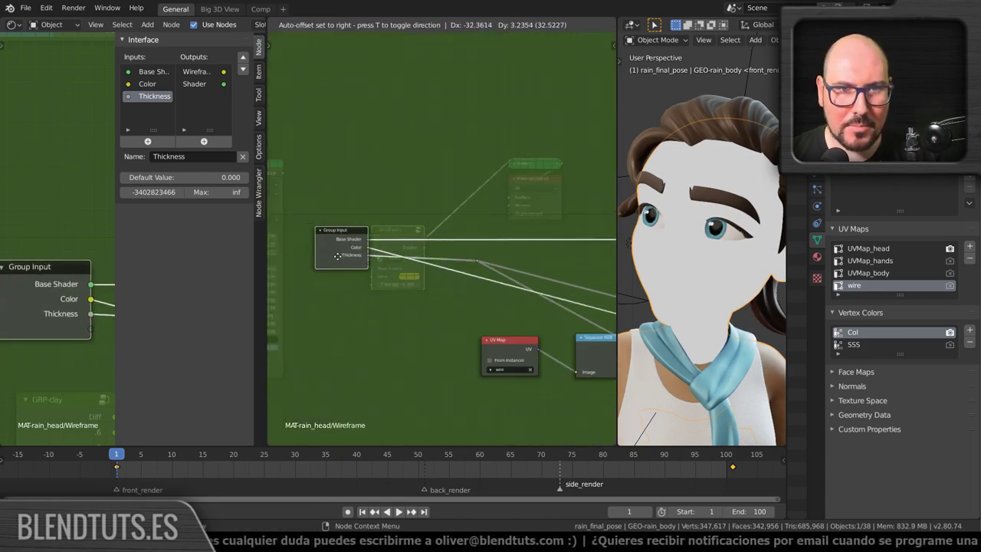
pyautogui.rightClick(314, 247)
pyautogui.click(314, 247)
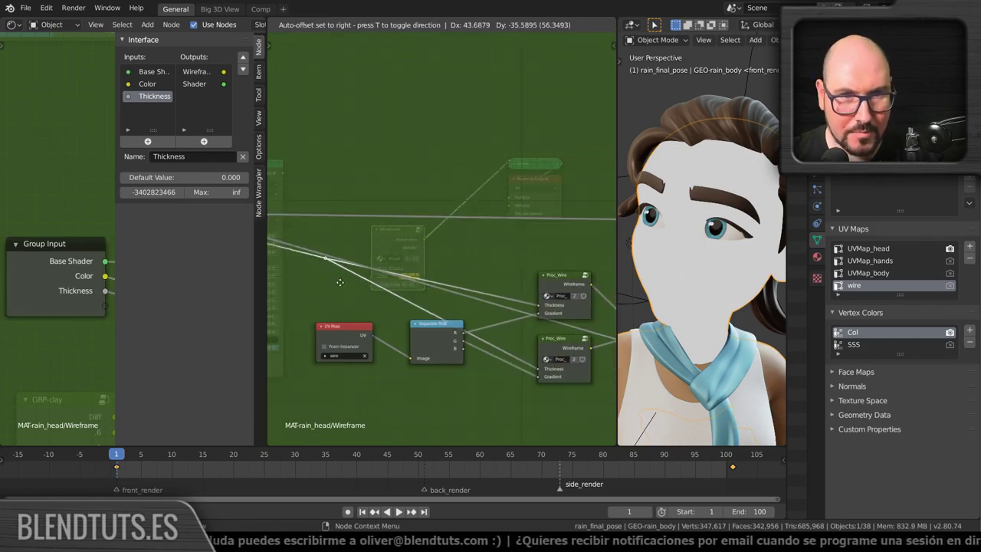
pyautogui.click(520, 357)
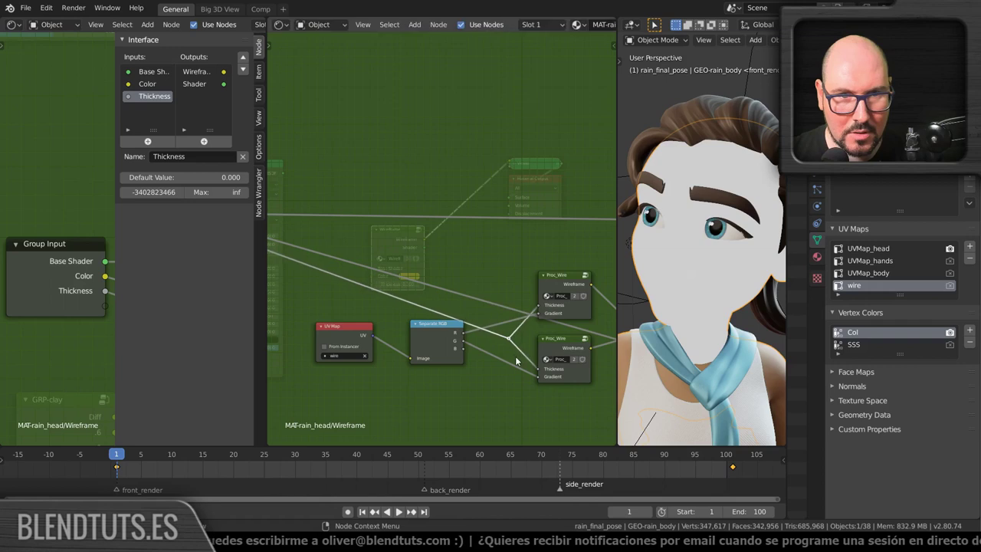
pyautogui.moveTo(424, 334); pyautogui.dragTo(421, 346)
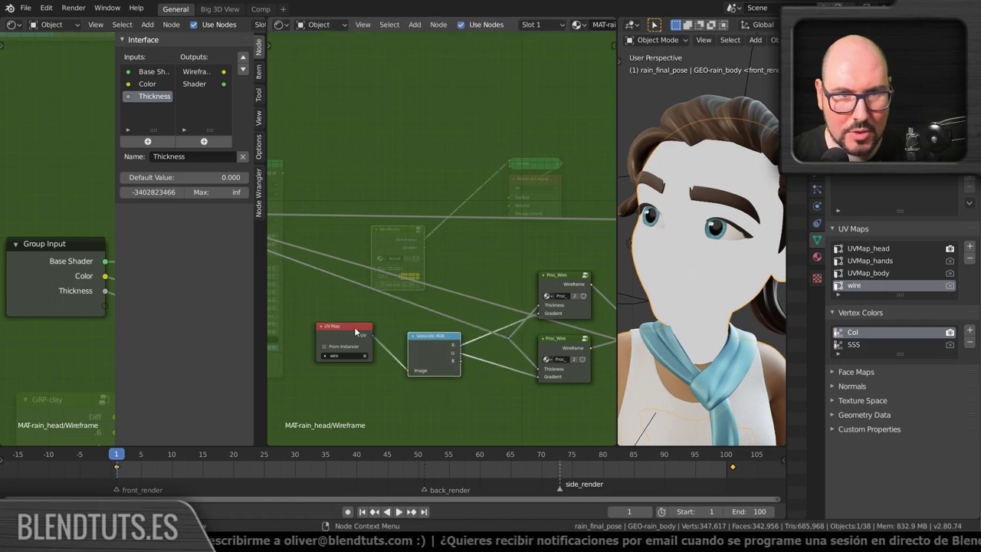
pyautogui.moveTo(354, 326); pyautogui.dragTo(361, 337)
# Select the Multiply node and move the Invert node to a new spot.
pyautogui.moveTo(604, 304); pyautogui.dragTo(416, 285, button='middle')
pyautogui.scroll(2, 416, 285)
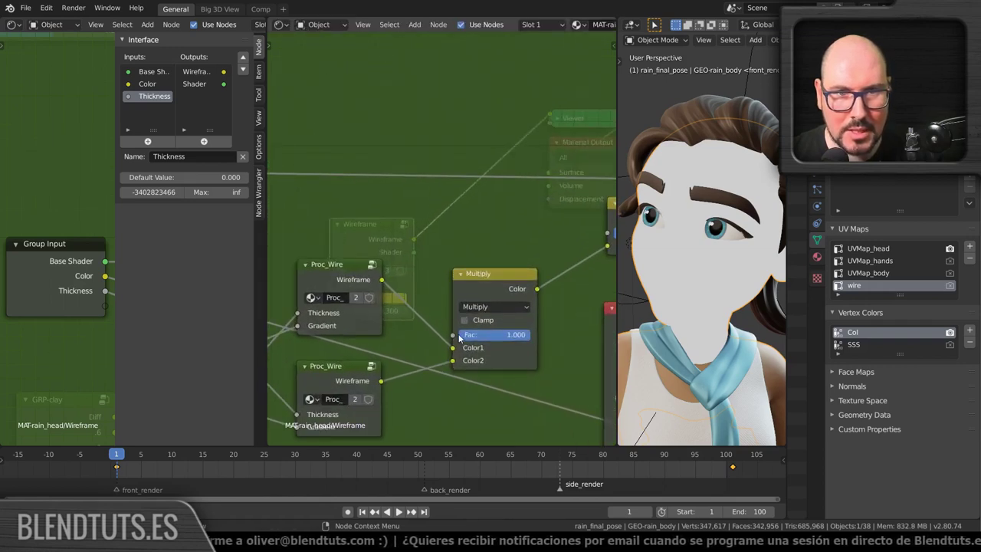
pyautogui.scroll(2, 458, 333)
pyautogui.click(445, 229)
pyautogui.moveTo(446, 228); pyautogui.dragTo(472, 272, button='middle')
pyautogui.scroll(-1, 473, 272)
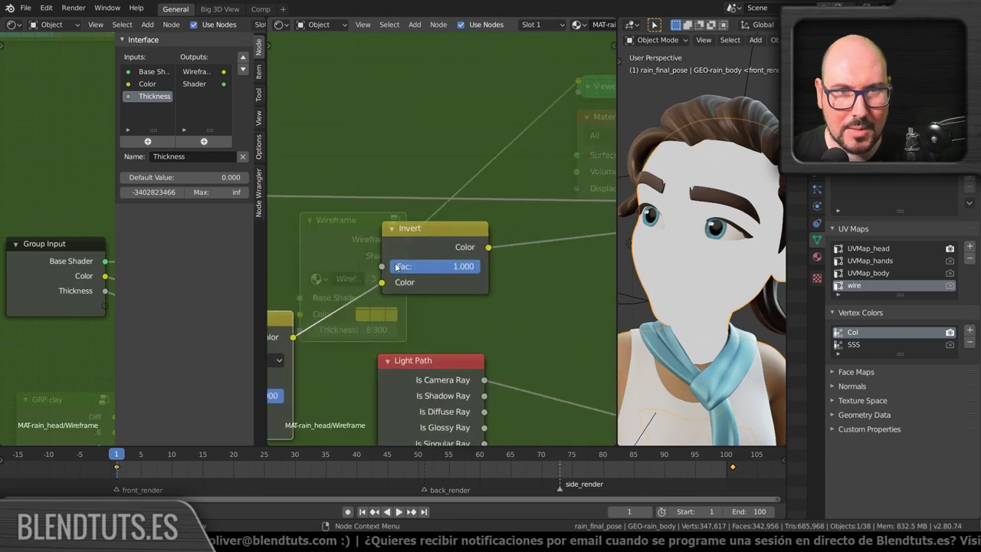
pyautogui.scroll(-1, 435, 235)
pyautogui.moveTo(435, 236); pyautogui.dragTo(458, 247)
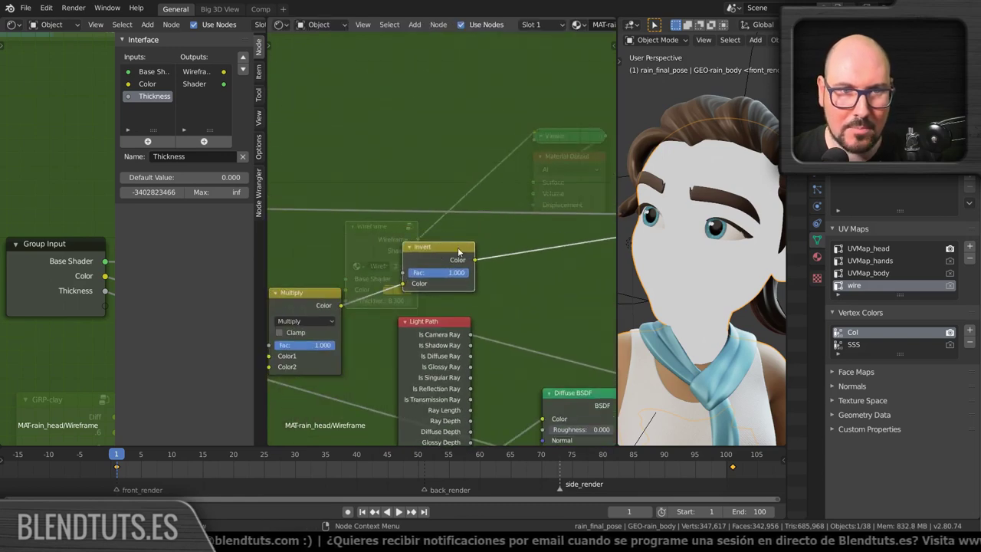
pyautogui.scroll(-1, 429, 264)
pyautogui.scroll(-1, 412, 278)
pyautogui.moveTo(326, 328); pyautogui.dragTo(208, 337, button='middle')
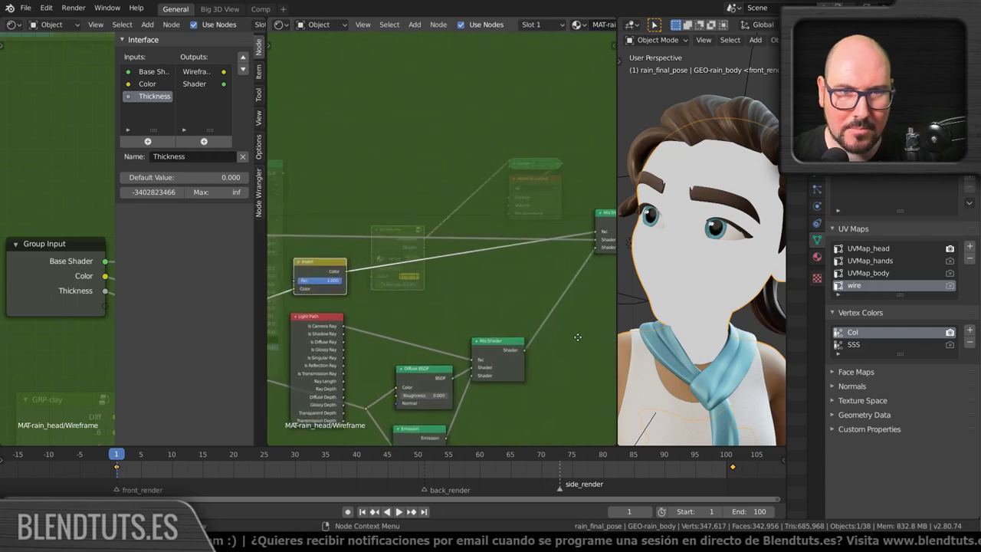
# Move the Mix Shader and Group Output, link Mix Shader to Group Output, and exit the group.
pyautogui.moveTo(598, 218); pyautogui.dragTo(562, 226)
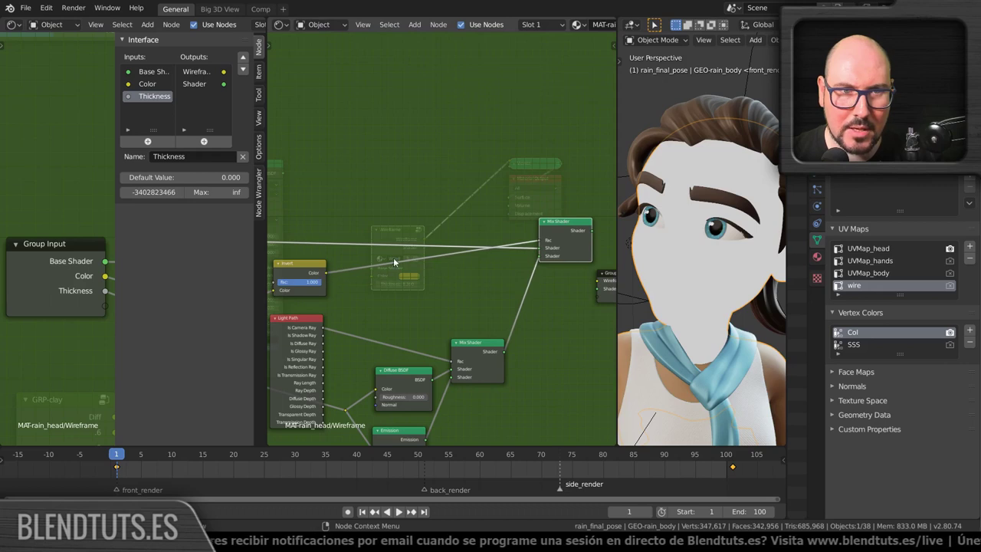
pyautogui.moveTo(547, 243)
pyautogui.mouseDown(button='middle')
pyautogui.moveTo(417, 320)
pyautogui.moveTo(394, 233)
pyautogui.moveTo(420, 207)
pyautogui.mouseUp(button='middle')
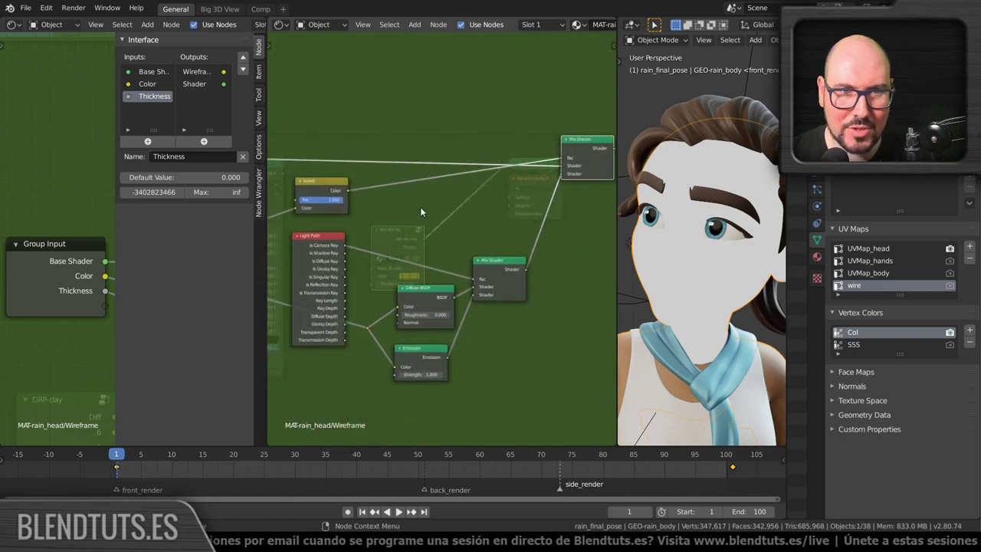
pyautogui.scroll(2, 384, 317)
pyautogui.scroll(2, 353, 299)
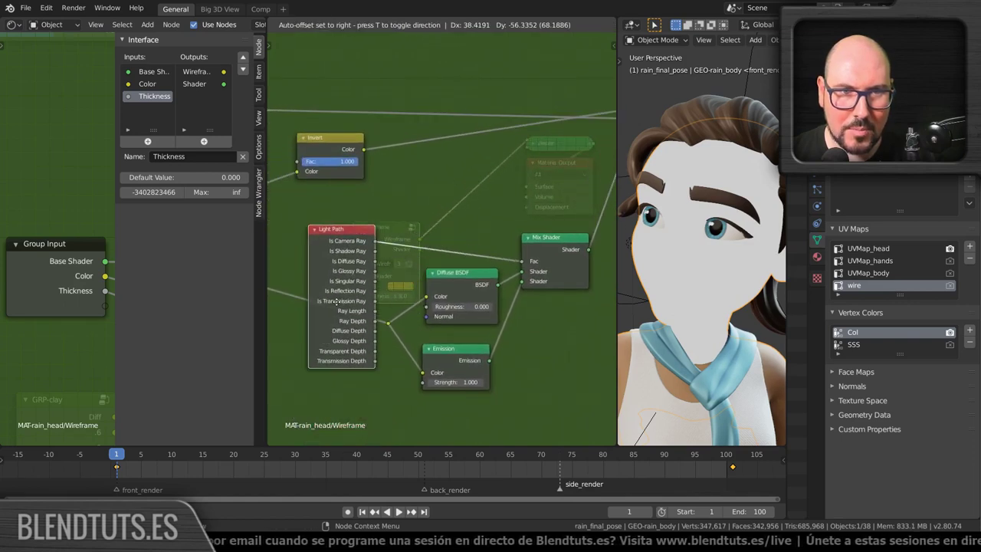
pyautogui.moveTo(323, 280)
pyautogui.mouseDown(button='middle')
pyautogui.moveTo(368, 328)
pyautogui.moveTo(359, 278)
pyautogui.moveTo(449, 364)
pyautogui.moveTo(409, 381)
pyautogui.mouseUp(button='middle')
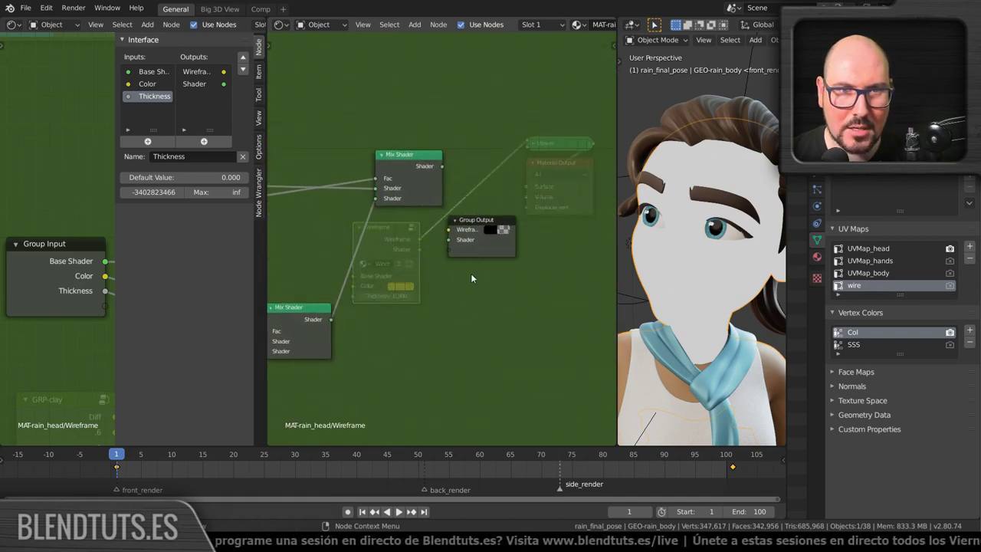
pyautogui.moveTo(477, 219); pyautogui.dragTo(526, 164)
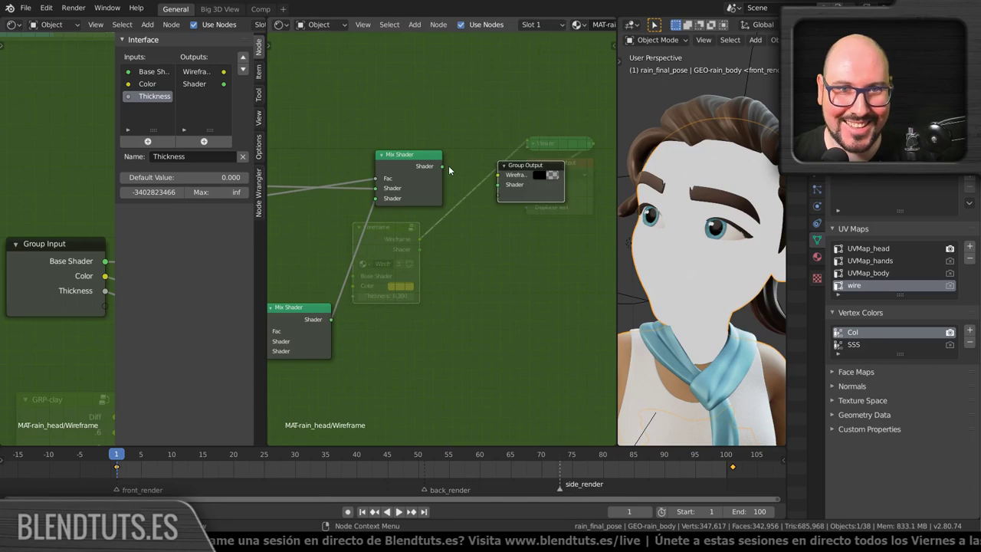
pyautogui.moveTo(444, 166); pyautogui.dragTo(453, 171)
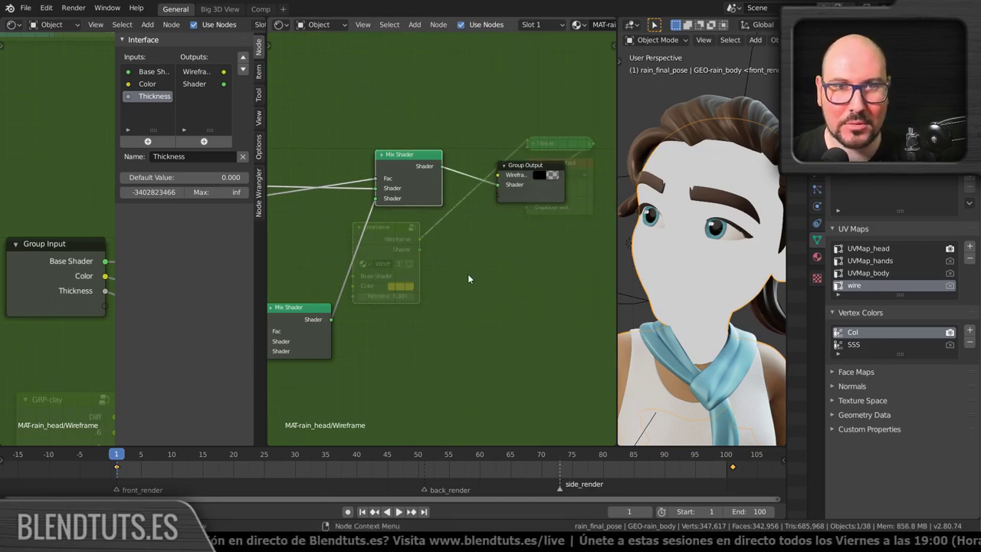
pyautogui.press('Tab')
pyautogui.moveTo(451, 286); pyautogui.dragTo(464, 242, button='middle')
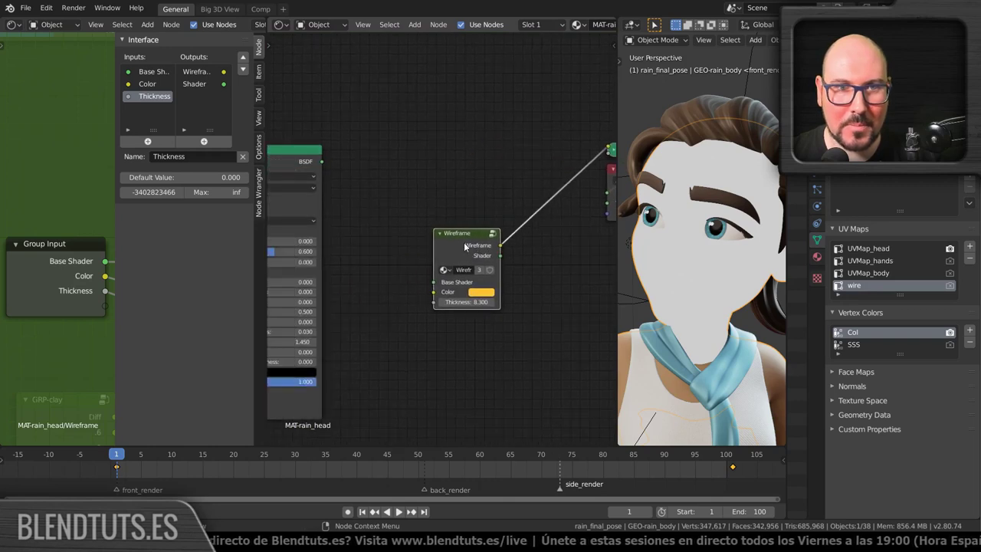
# Connect Principled BSDF to Base Shader and the group's Shader output to Material Output Surface.
pyautogui.moveTo(329, 213); pyautogui.dragTo(375, 207, button='middle')
pyautogui.moveTo(367, 154); pyautogui.dragTo(483, 279)
pyautogui.keyDown('ctrl'); pyautogui.keyDown('shift'); pyautogui.click(509, 232); pyautogui.keyUp('shift'); pyautogui.keyUp('ctrl')
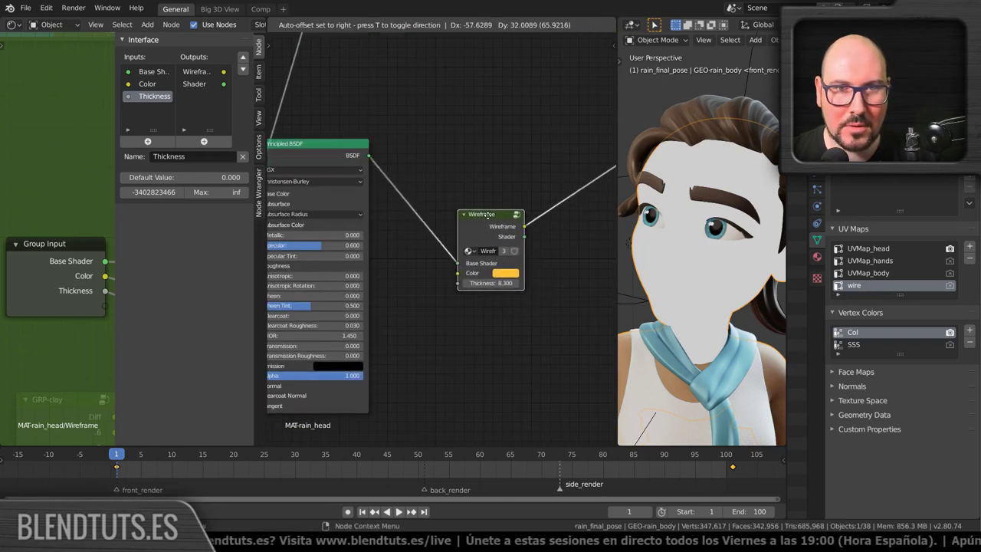
pyautogui.moveTo(550, 249); pyautogui.dragTo(392, 265, button='middle')
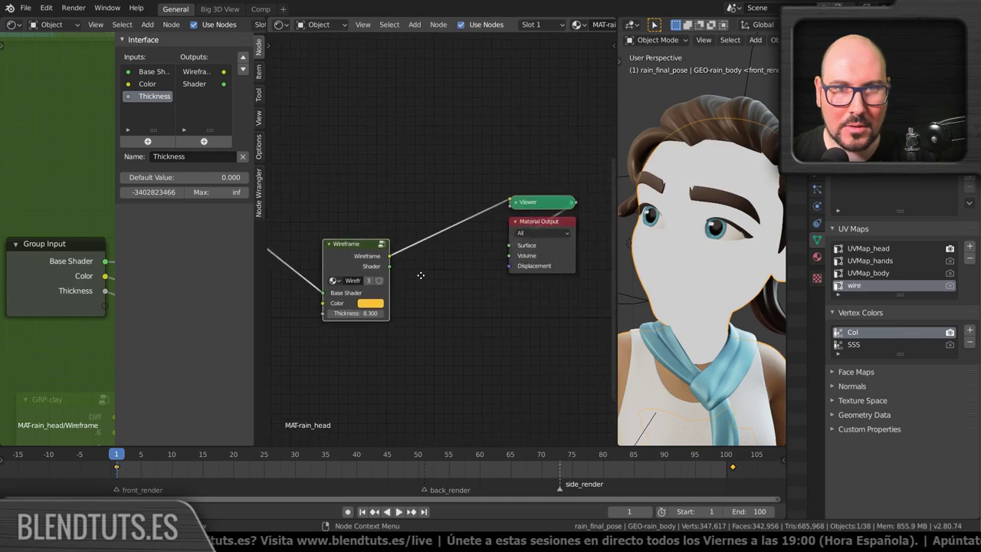
pyautogui.keyDown('ctrl'); pyautogui.keyDown('shift'); pyautogui.click(349, 265); pyautogui.keyUp('shift'); pyautogui.keyUp('ctrl')
# Set the Wireframe Thickness to 2.800 and its Color to light blue.
pyautogui.moveTo(359, 254); pyautogui.dragTo(397, 247)
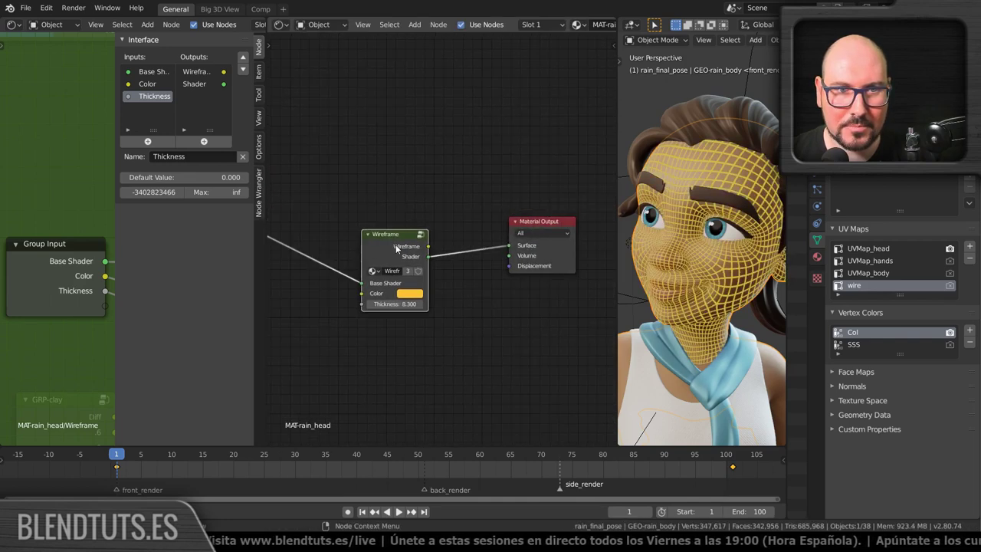
pyautogui.scroll(2, 423, 265)
pyautogui.moveTo(377, 327)
pyautogui.mouseDown()
pyautogui.moveTo(345, 328)
pyautogui.moveTo(368, 327)
pyautogui.mouseUp()
pyautogui.click(414, 313)
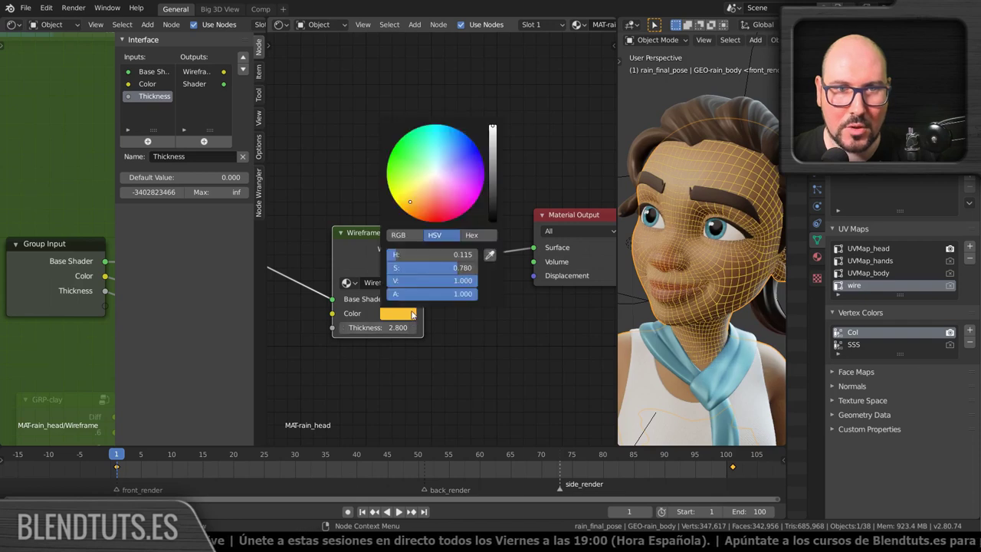
pyautogui.moveTo(430, 197); pyautogui.dragTo(452, 145)
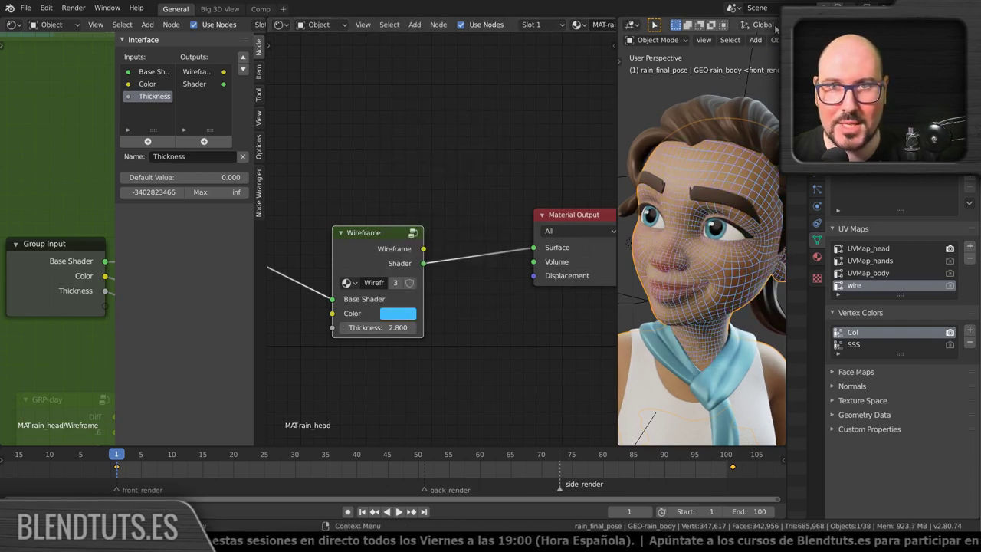
pyautogui.moveTo(776, 28); pyautogui.dragTo(685, 25, button='middle')
pyautogui.scroll(-5, 754, 42)
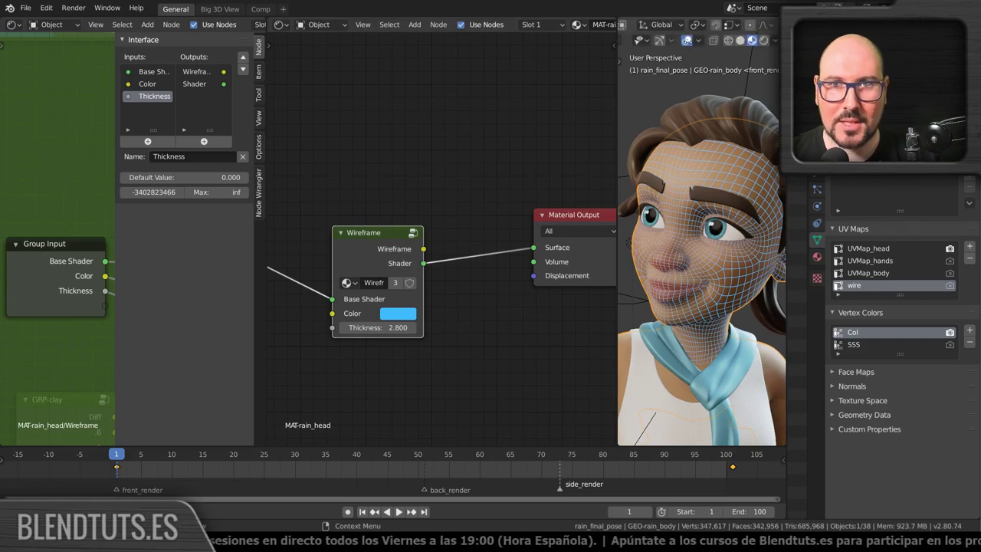
# Switch the viewport to Rendered shading and set the Wireframe Color to near-white.
pyautogui.click(763, 40)
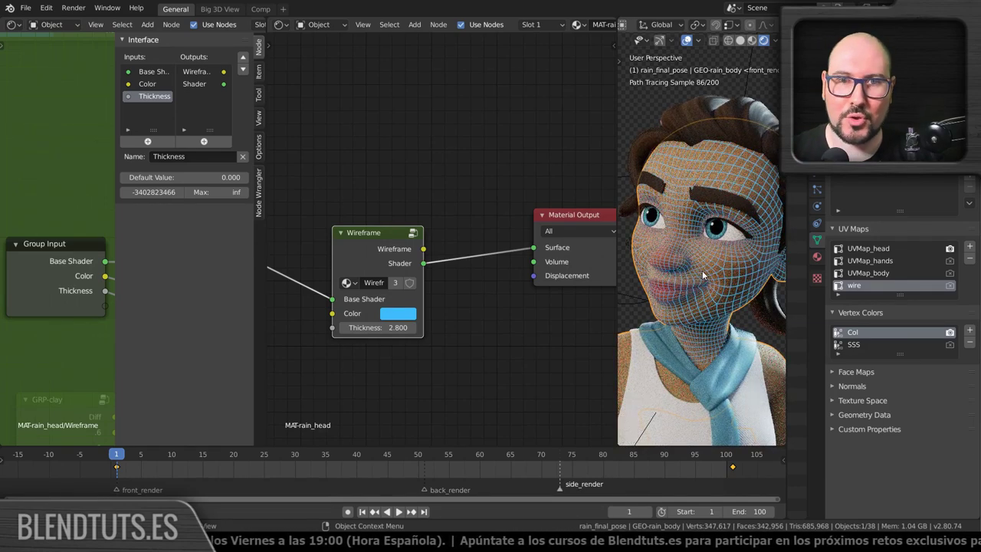
pyautogui.click(402, 315)
pyautogui.click(434, 174)
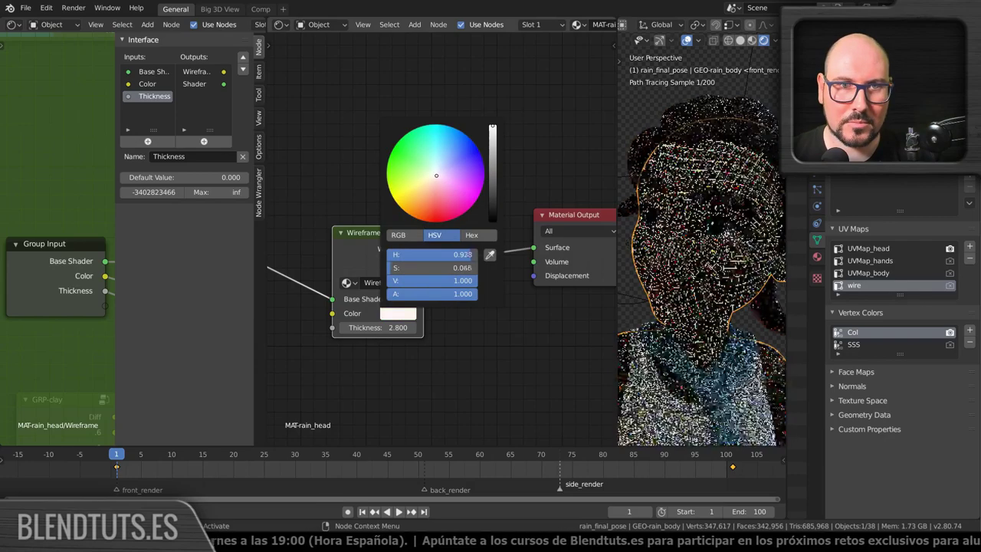
# Adjust the Wireframe Thickness to 5.100, then 1.300, and enter the group.
pyautogui.moveTo(374, 328); pyautogui.dragTo(414, 327)
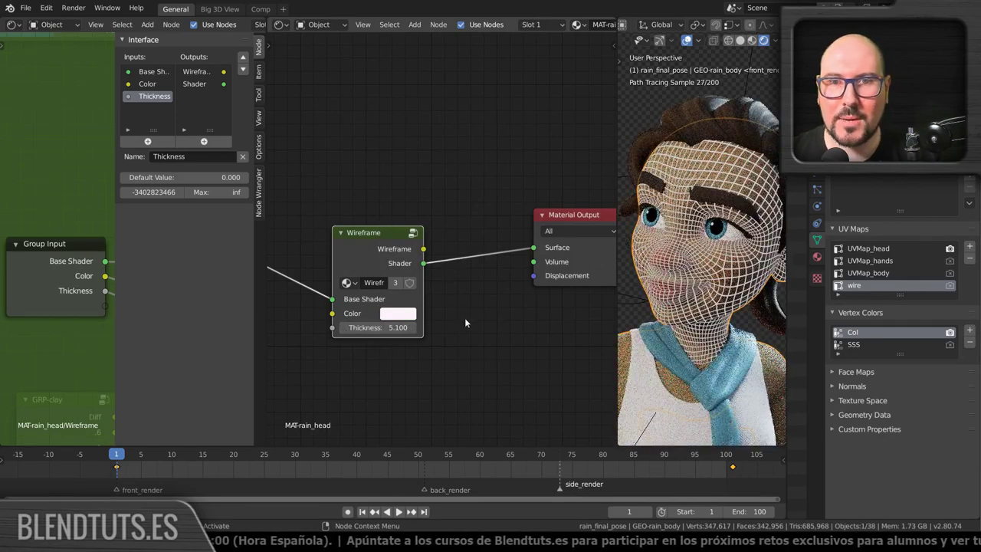
pyautogui.moveTo(389, 327); pyautogui.dragTo(330, 327)
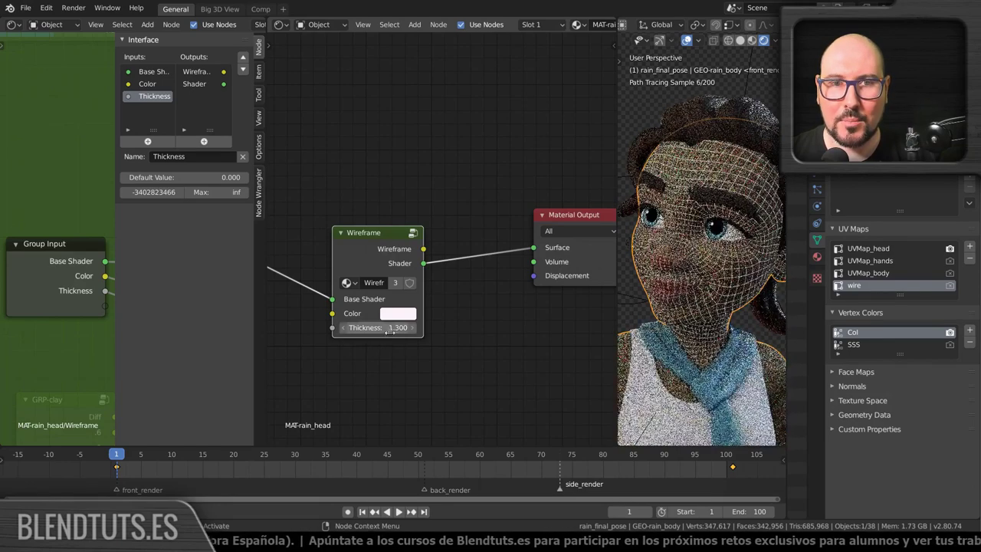
pyautogui.press('Tab')
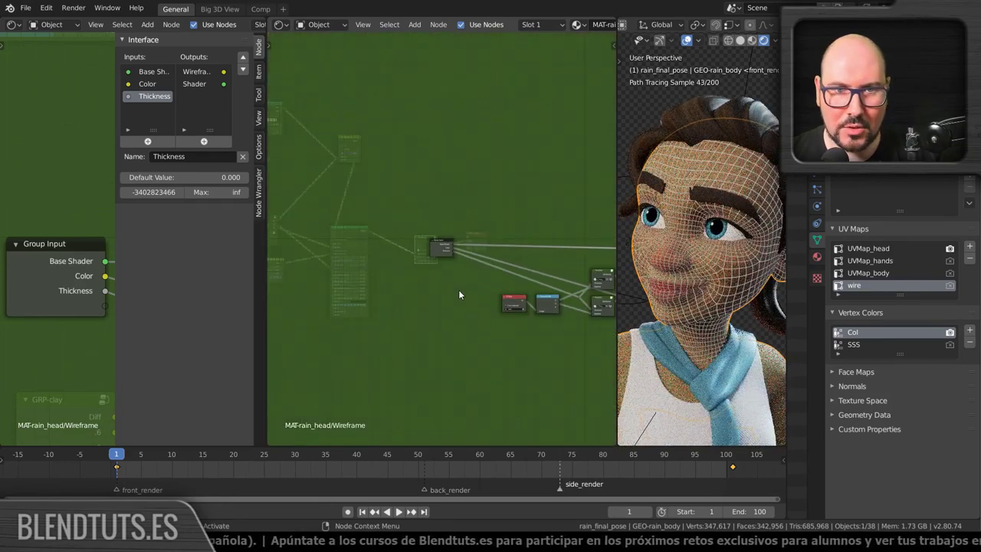
# Add a MixRGB colour node inside the group and place it after Invert.
pyautogui.scroll(2, 374, 311)
pyautogui.scroll(2, 394, 335)
pyautogui.scroll(2, 470, 343)
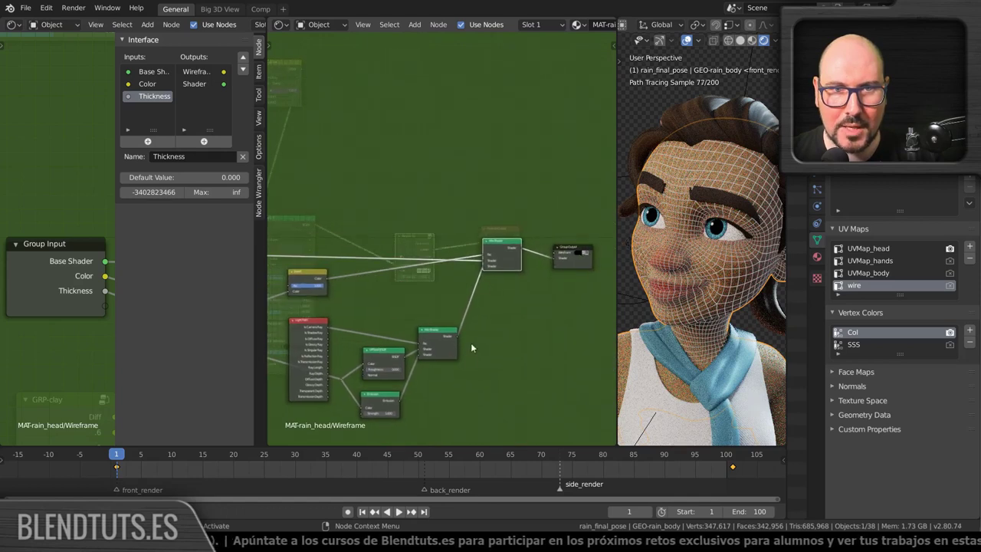
pyautogui.moveTo(499, 248)
pyautogui.keyDown('ctrl'); pyautogui.mouseDown(button='middle')
pyautogui.moveTo(405, 332)
pyautogui.moveTo(465, 312)
pyautogui.mouseUp(button='middle'); pyautogui.keyUp('ctrl')
pyautogui.hotkey('shift', 'a')
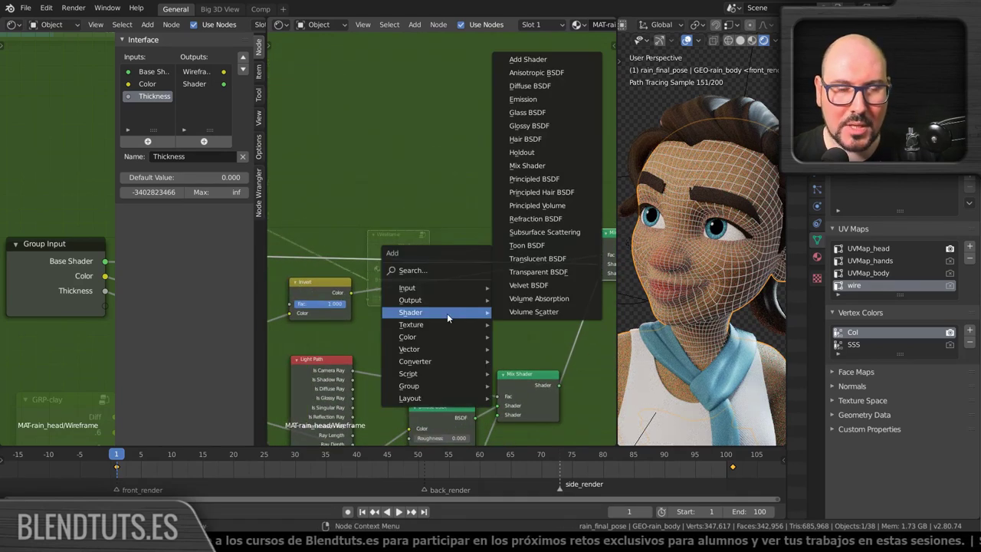
pyautogui.moveTo(429, 337)
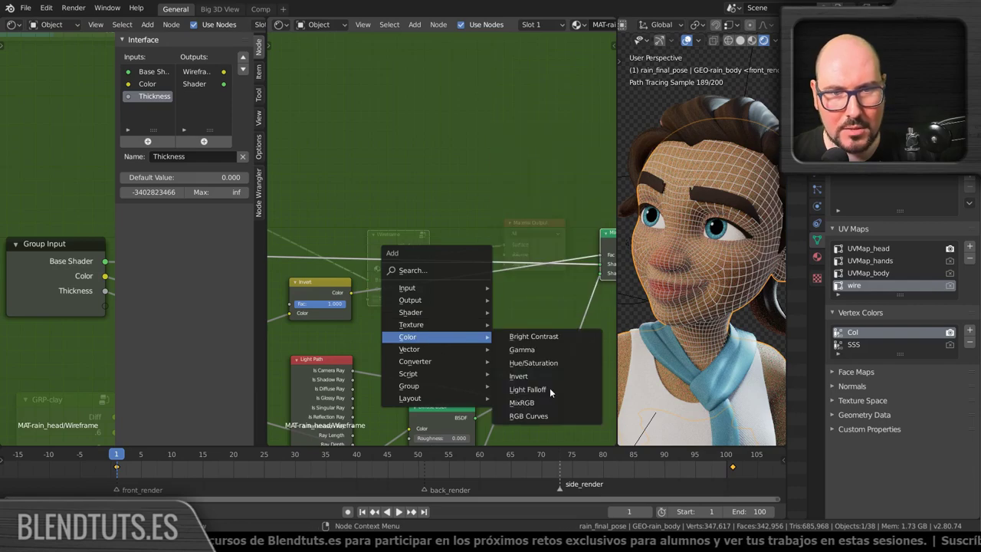
pyautogui.click(551, 403)
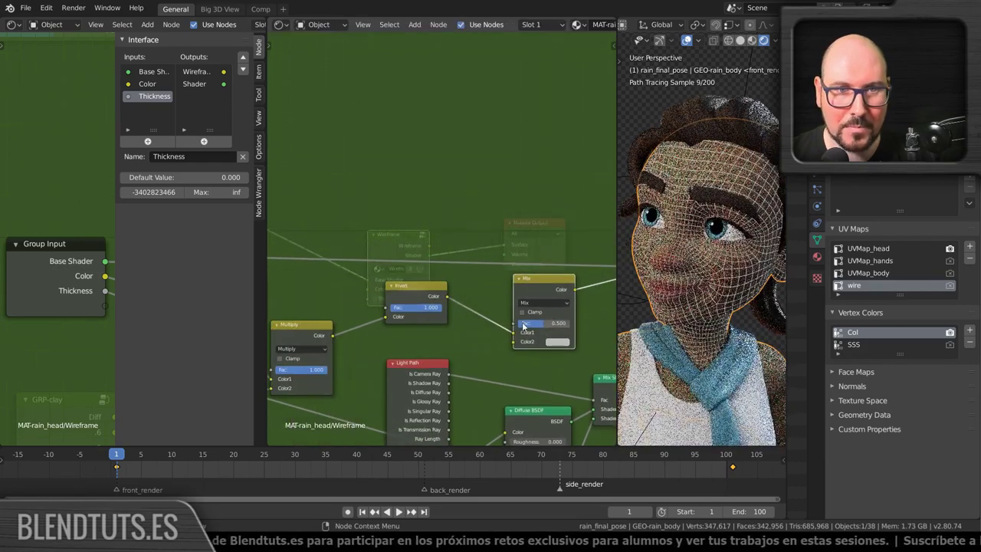
pyautogui.moveTo(523, 326); pyautogui.dragTo(532, 247)
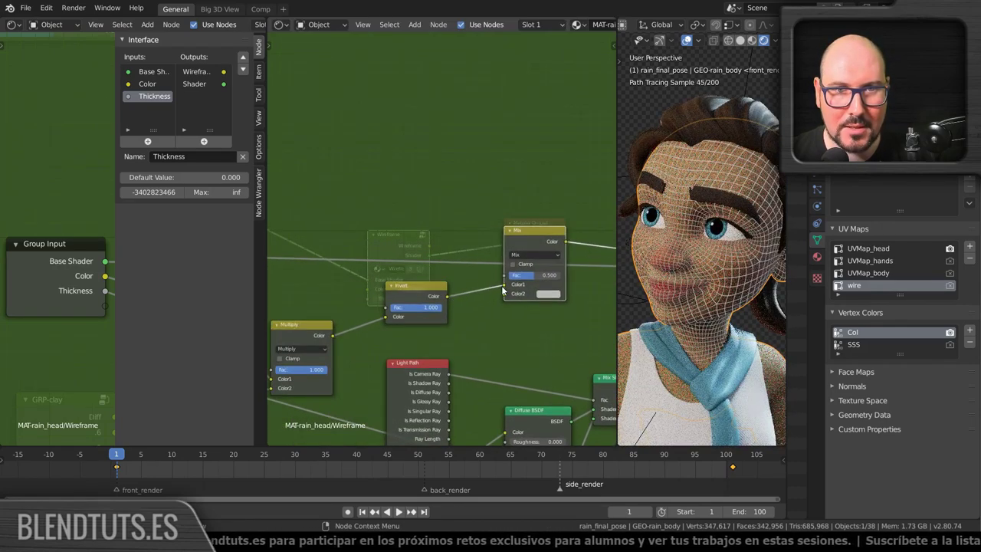
# Adjust the brightness of the Mix node's second colour and set its Fac to 1.000.
pyautogui.click(548, 294)
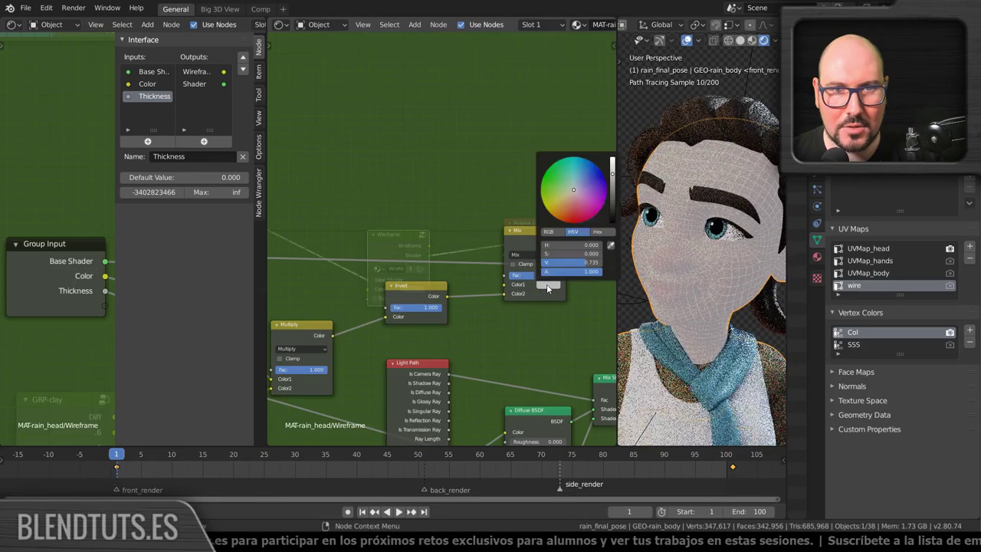
pyautogui.moveTo(611, 161); pyautogui.dragTo(612, 221)
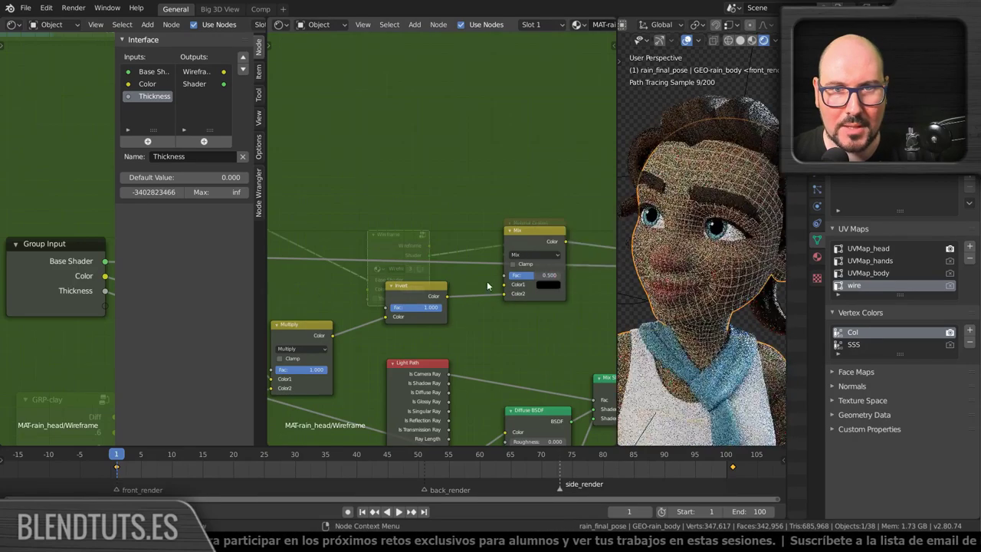
pyautogui.moveTo(536, 274)
pyautogui.mouseDown()
pyautogui.moveTo(571, 274)
pyautogui.moveTo(510, 274)
pyautogui.moveTo(571, 274)
pyautogui.mouseUp()
pyautogui.scroll(-2, 441, 276)
pyautogui.scroll(-2, 440, 276)
pyautogui.scroll(-2, 441, 276)
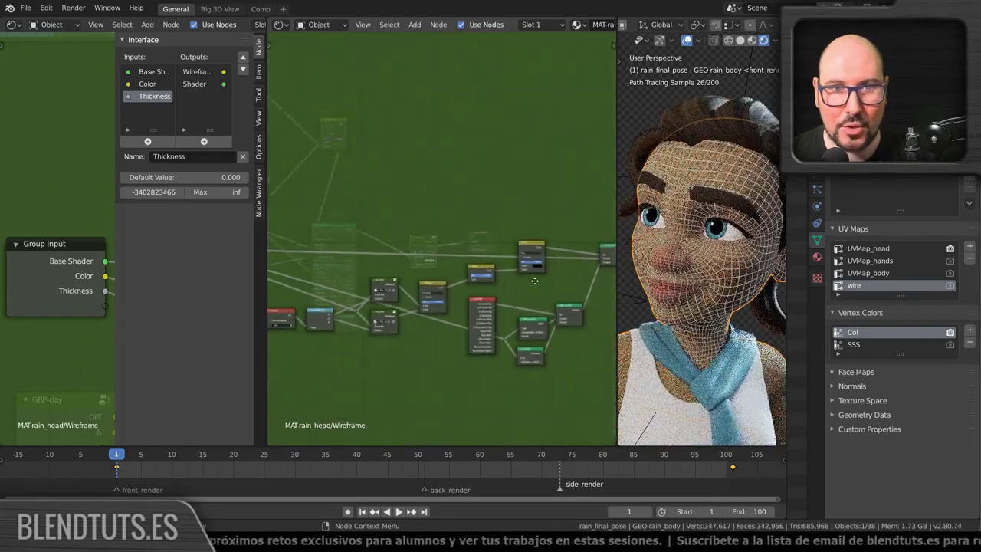
pyautogui.scroll(-1, 441, 276)
pyautogui.keyDown('ctrl'); pyautogui.hscroll(1, 383, 276); pyautogui.keyUp('ctrl')
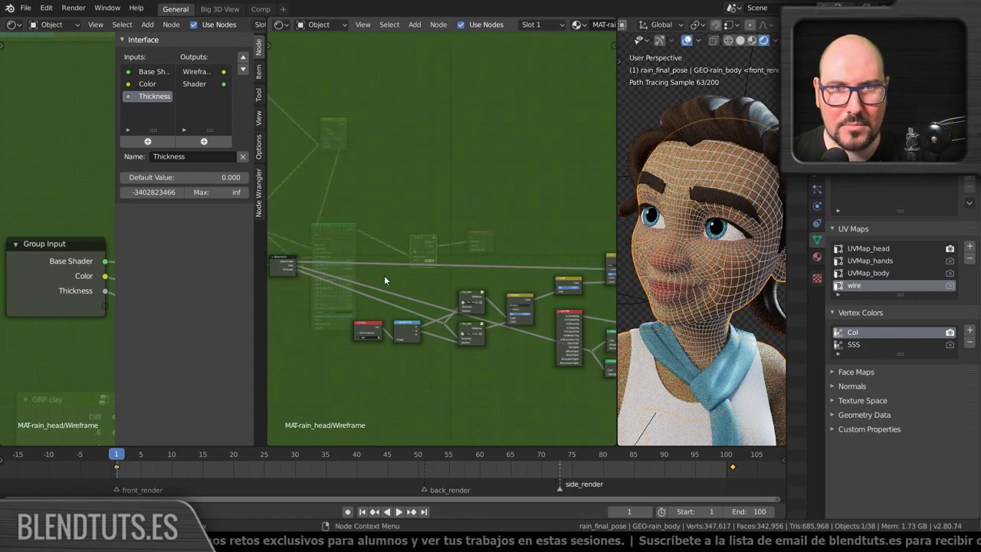
pyautogui.keyDown('ctrl'); pyautogui.hscroll(1, 498, 276); pyautogui.keyUp('ctrl')
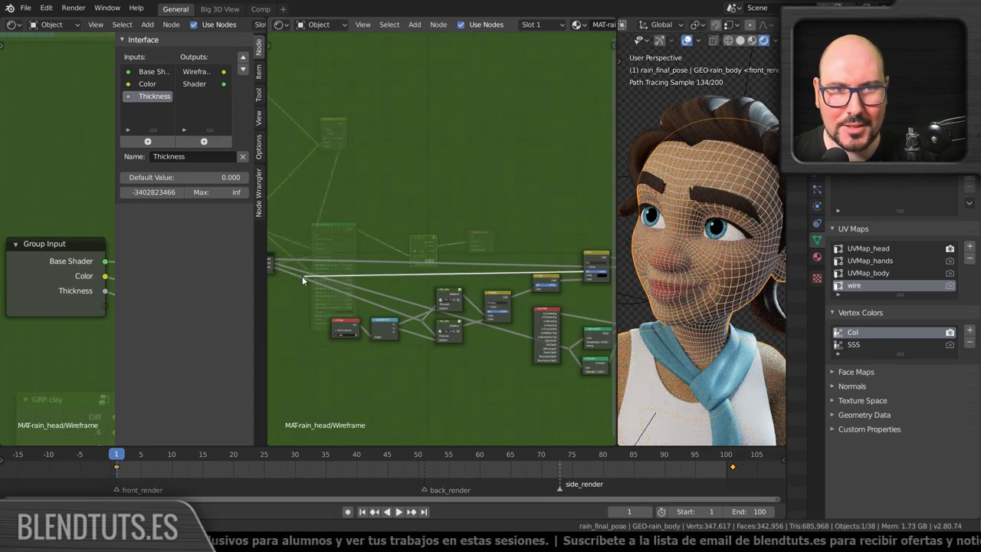
# Expose the mix Fac as a Wireframe group input named Intensity, then exit the group.
pyautogui.moveTo(302, 280); pyautogui.dragTo(271, 272)
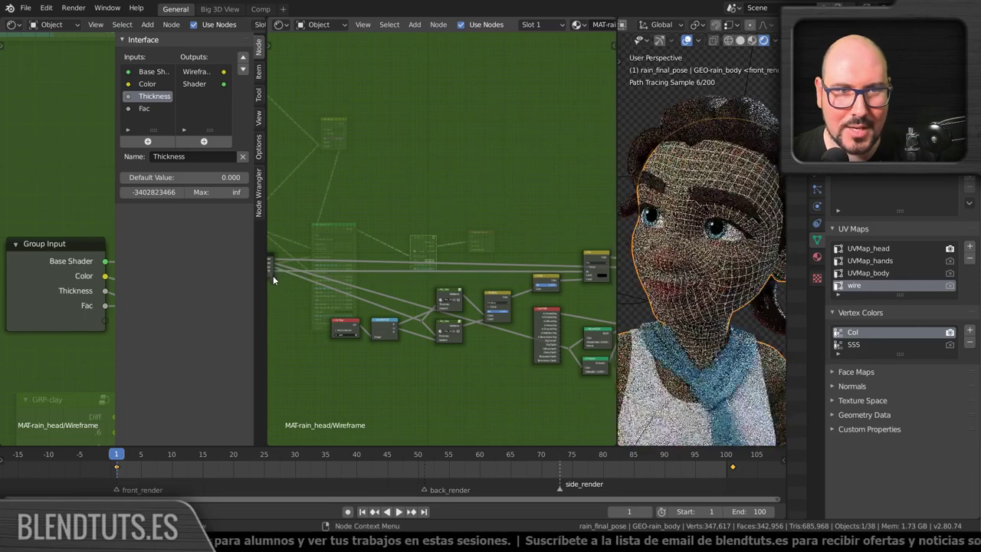
pyautogui.scroll(2, 273, 279)
pyautogui.scroll(2, 341, 297)
pyautogui.scroll(1, 342, 297)
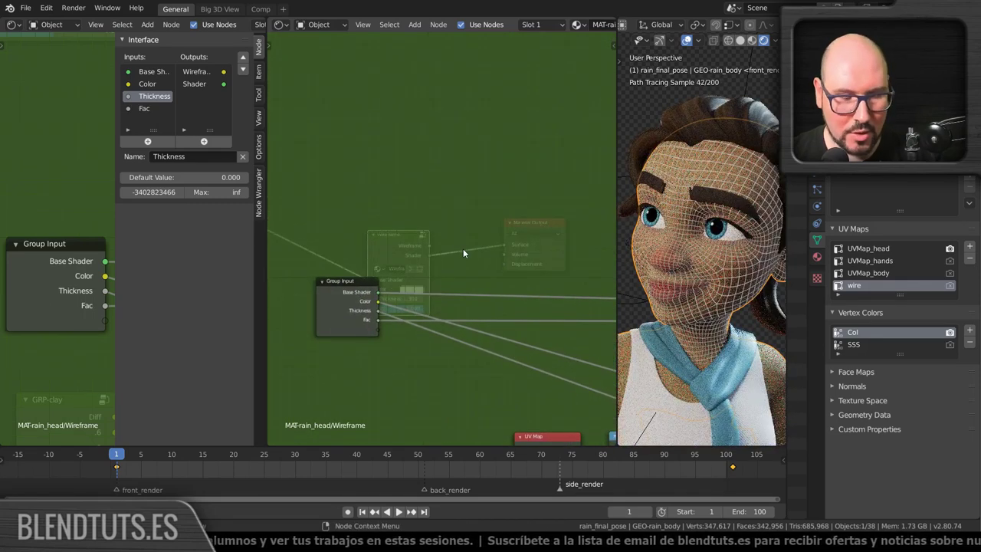
pyautogui.press('n')
pyautogui.doubleClick(495, 109)
pyautogui.write('Intensity')
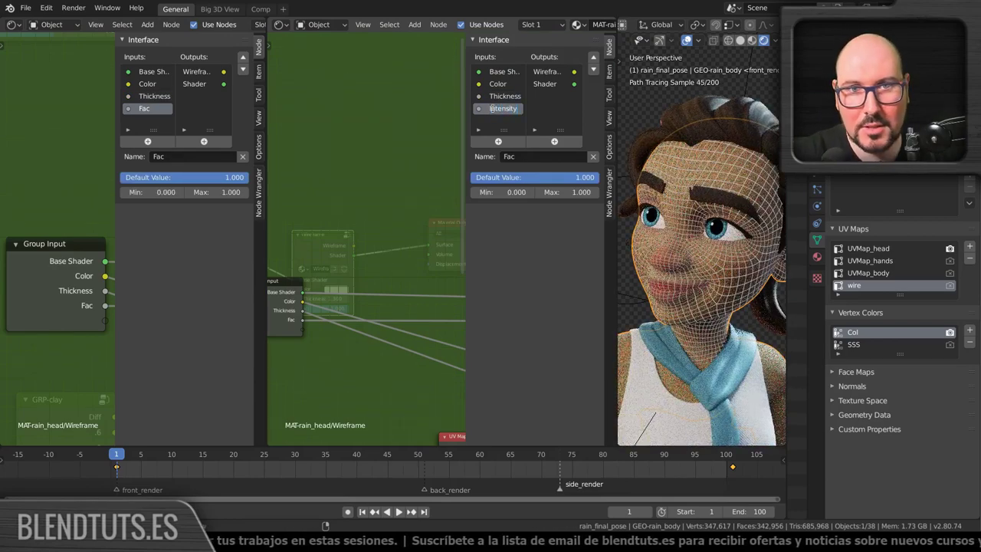
pyautogui.press('Return')
pyautogui.press('Tab')
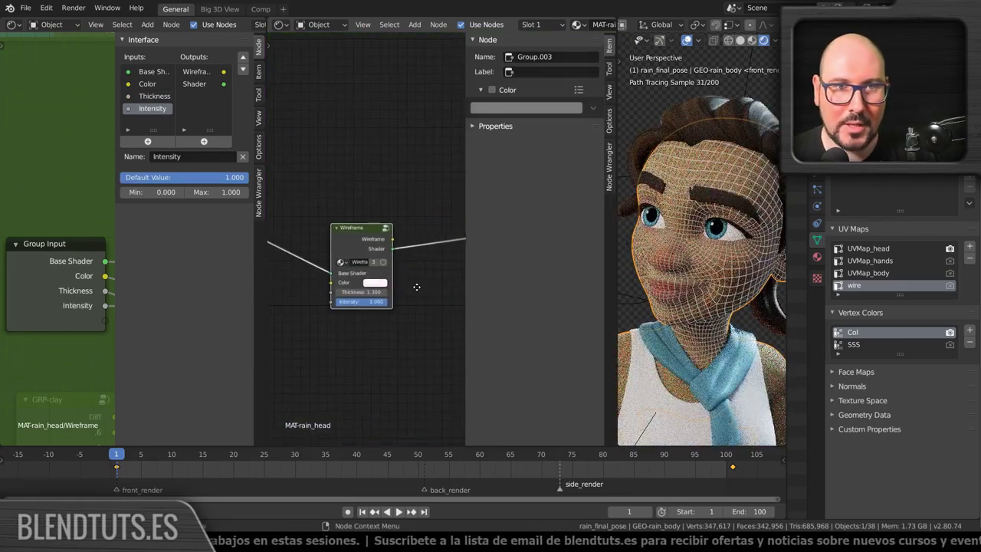
# Set the head's Wireframe Intensity to 0.636 and Thickness to 3.700 in Material Preview.
pyautogui.scroll(2, 360, 295)
pyautogui.scroll(2, 356, 309)
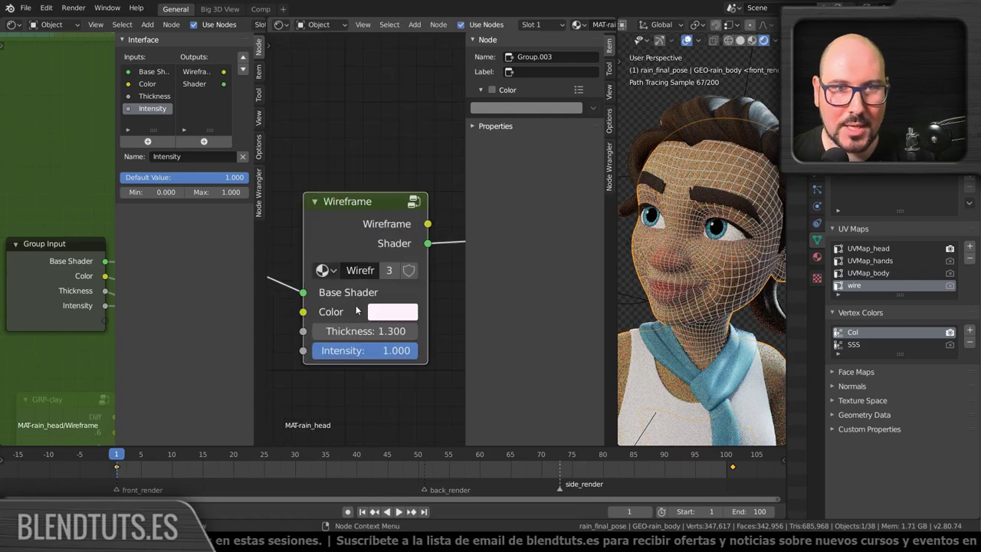
pyautogui.moveTo(361, 331); pyautogui.dragTo(356, 308, button='middle')
pyautogui.moveTo(360, 327); pyautogui.dragTo(337, 327)
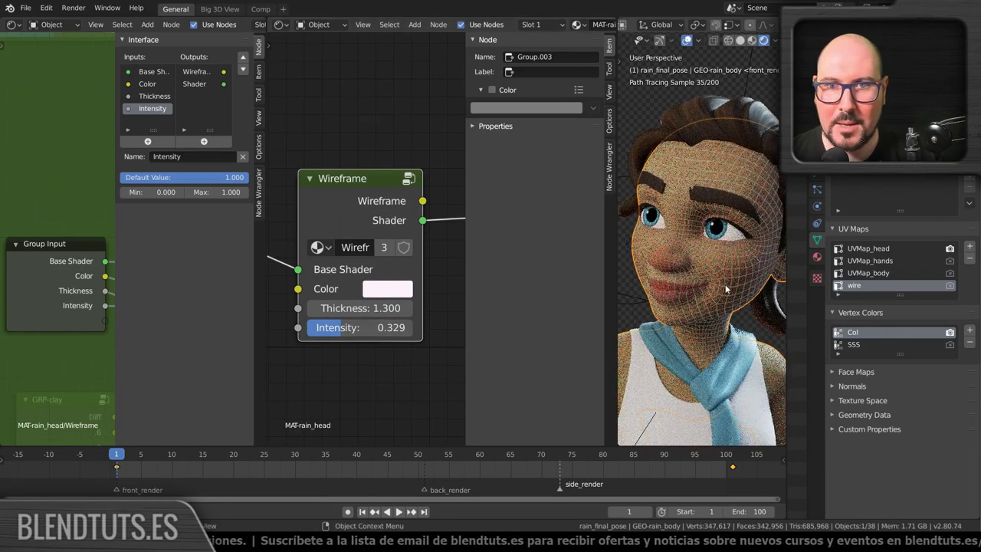
pyautogui.click(752, 40)
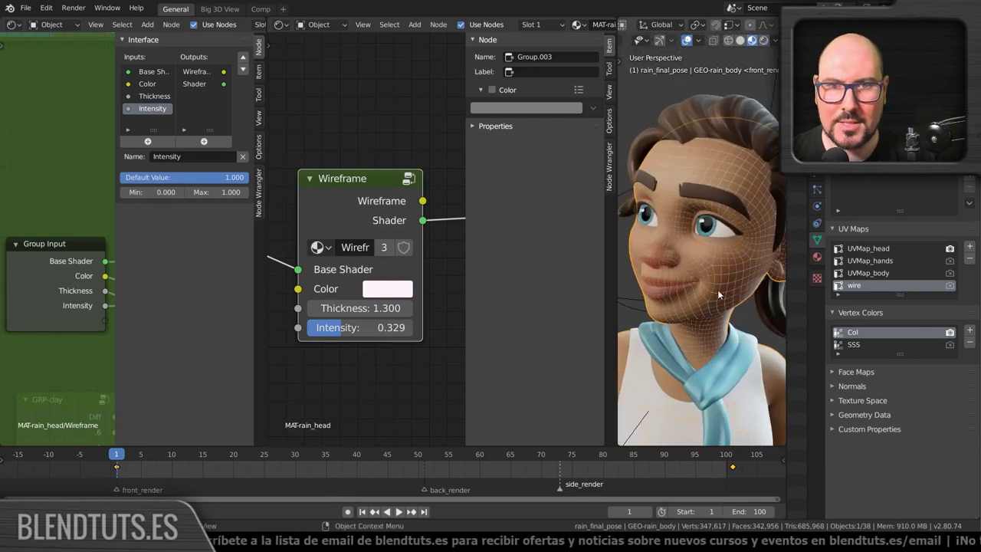
pyautogui.moveTo(356, 330)
pyautogui.mouseDown()
pyautogui.moveTo(391, 330)
pyautogui.moveTo(406, 307)
pyautogui.mouseUp()
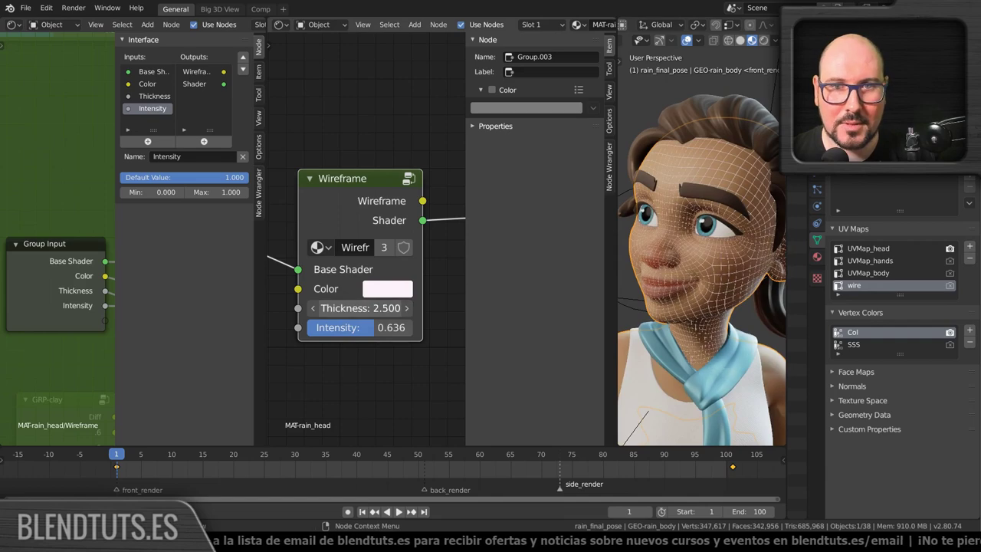
pyautogui.scroll(-2, 348, 210)
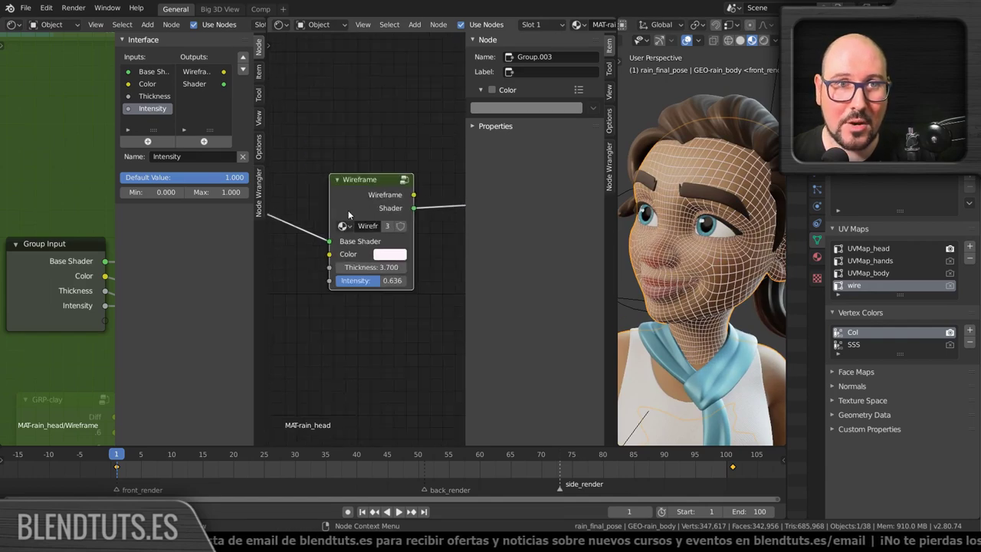
pyautogui.scroll(-2, 347, 212)
pyautogui.moveTo(682, 320)
pyautogui.keyDown('shift'); pyautogui.mouseDown(button='middle')
pyautogui.moveTo(725, 256)
pyautogui.moveTo(728, 200)
pyautogui.mouseUp(button='middle'); pyautogui.keyUp('shift')
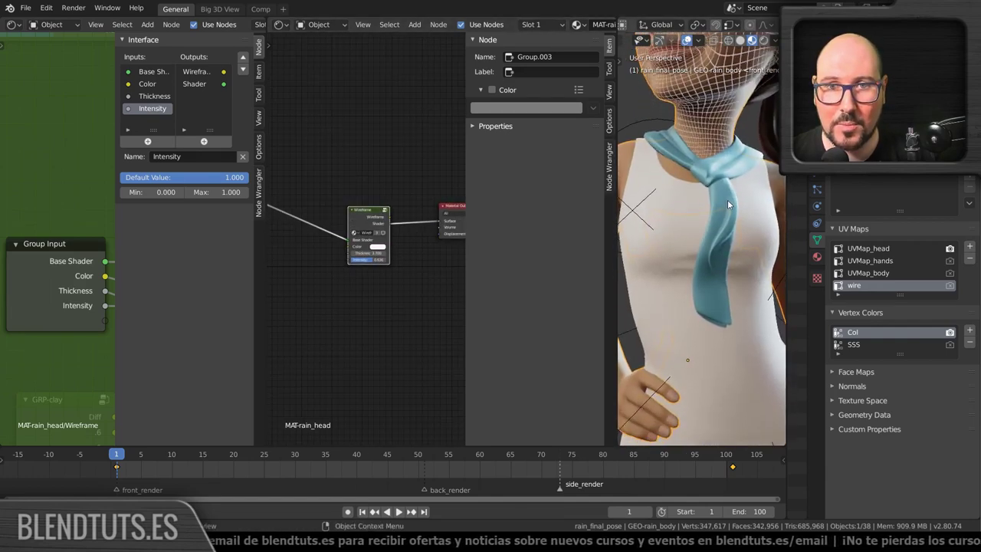
pyautogui.scroll(-3, 727, 200)
pyautogui.scroll(1, 712, 205)
# Select all of the jeans in Edit Mode and make 'wire' the active UV map.
pyautogui.click(675, 345)
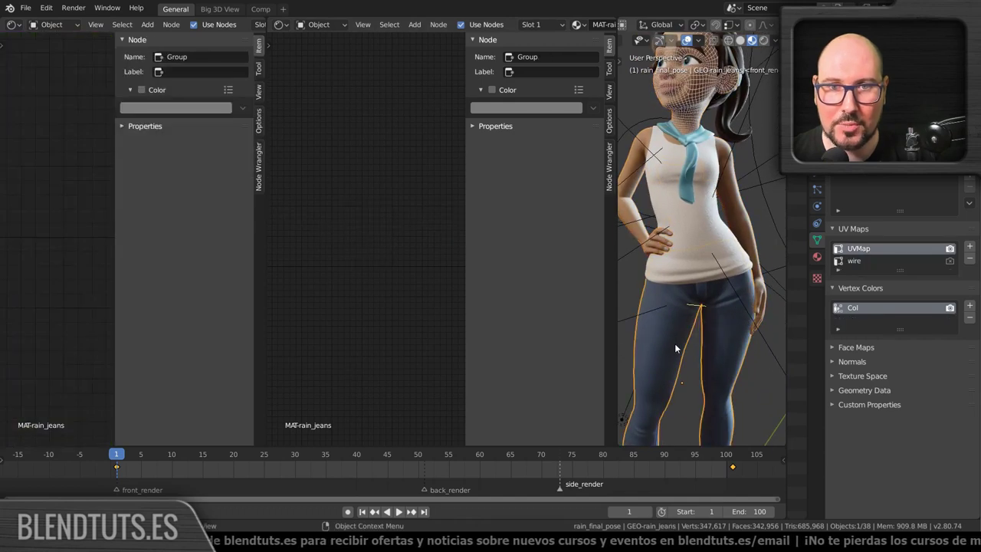
pyautogui.press('Tab')
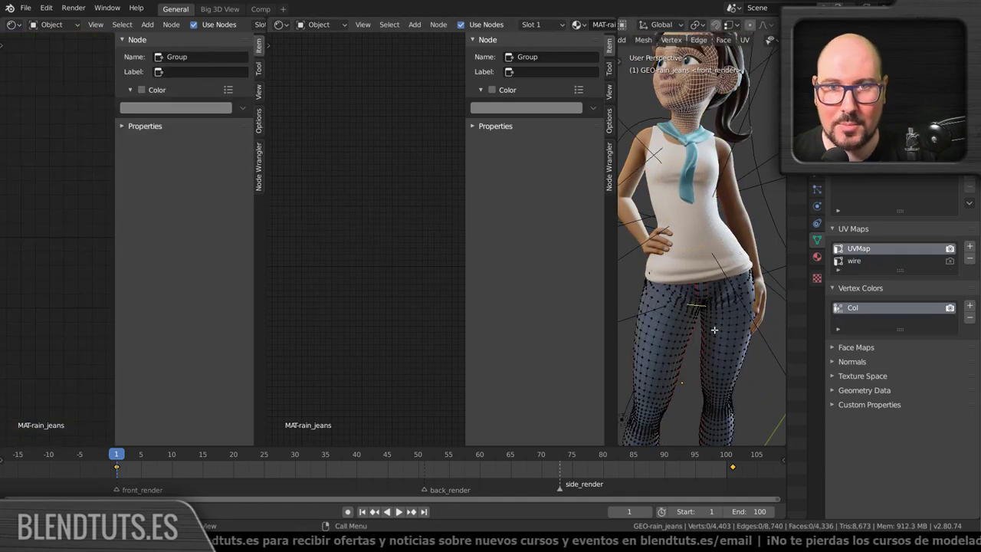
pyautogui.press('a')
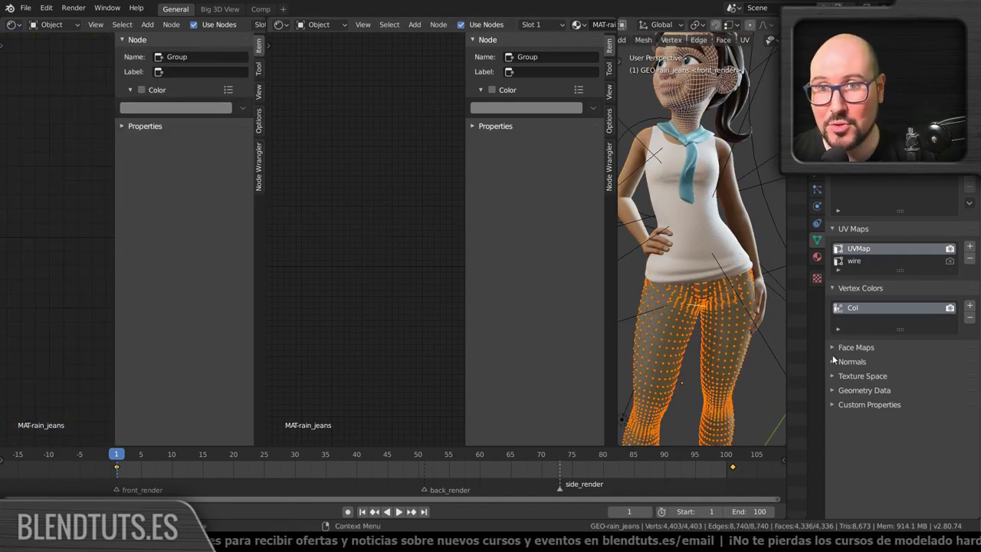
pyautogui.click(856, 263)
pyautogui.press('Tab')
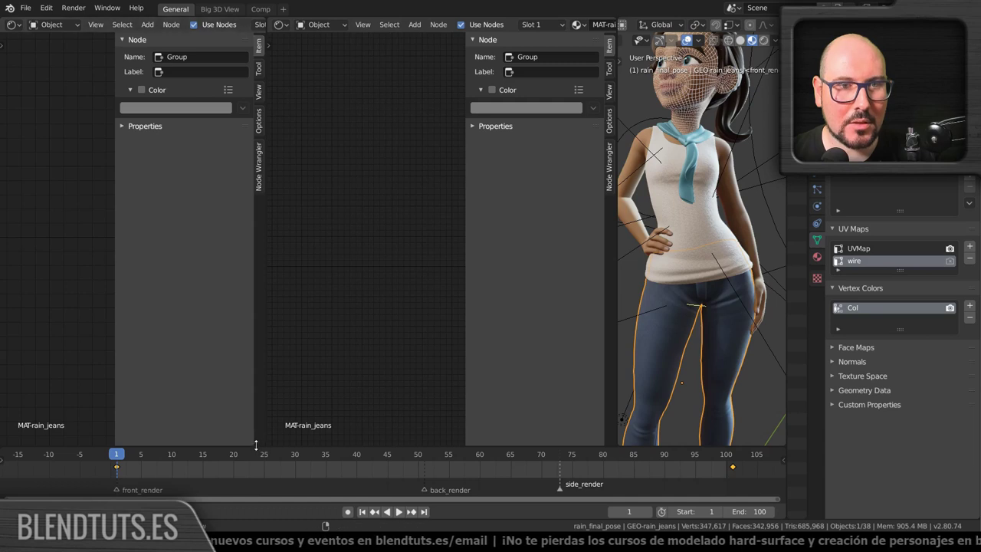
# Merge the node editors and insert the Wireframe group before the jeans' Material Output.
pyautogui.moveTo(209, 434); pyautogui.dragTo(151, 435)
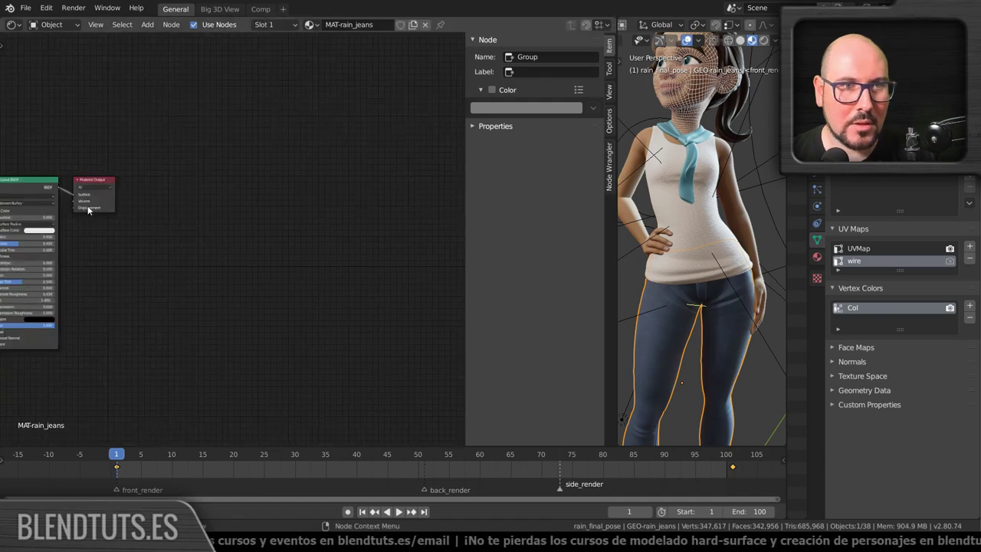
pyautogui.moveTo(88, 209); pyautogui.dragTo(297, 226, button='middle')
pyautogui.moveTo(303, 178); pyautogui.dragTo(438, 184)
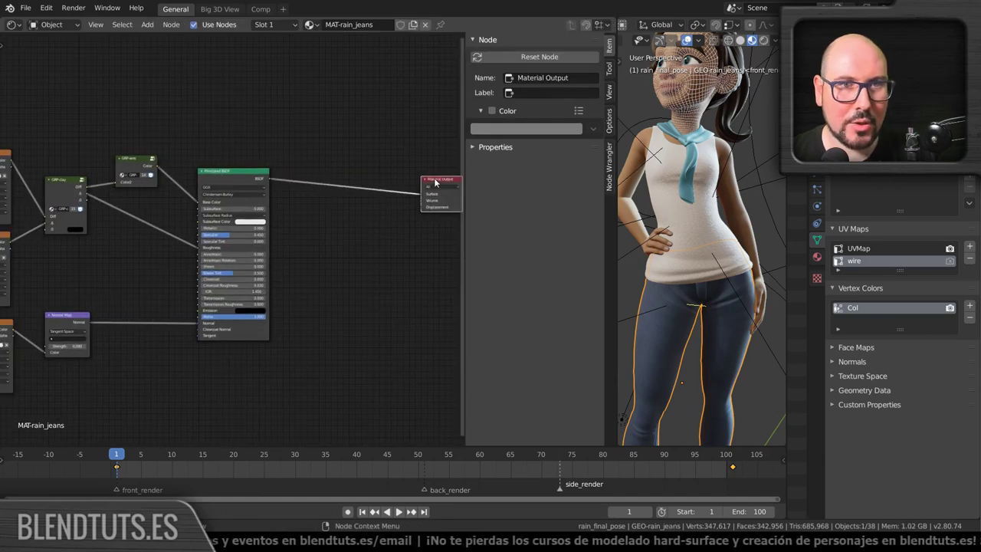
pyautogui.moveTo(392, 204); pyautogui.dragTo(223, 232, button='middle')
pyautogui.scroll(2, 223, 232)
pyautogui.hotkey('shift', 'a')
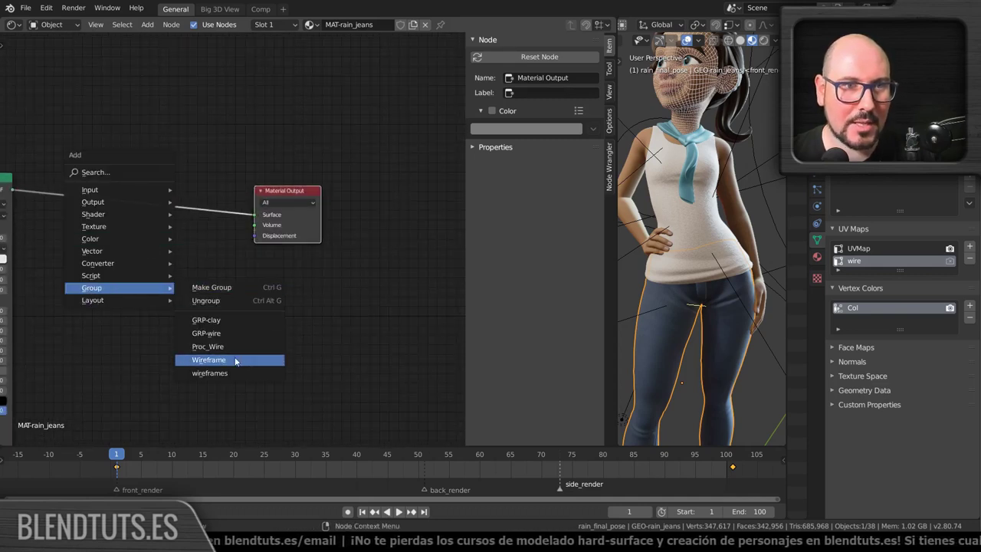
pyautogui.click(240, 365)
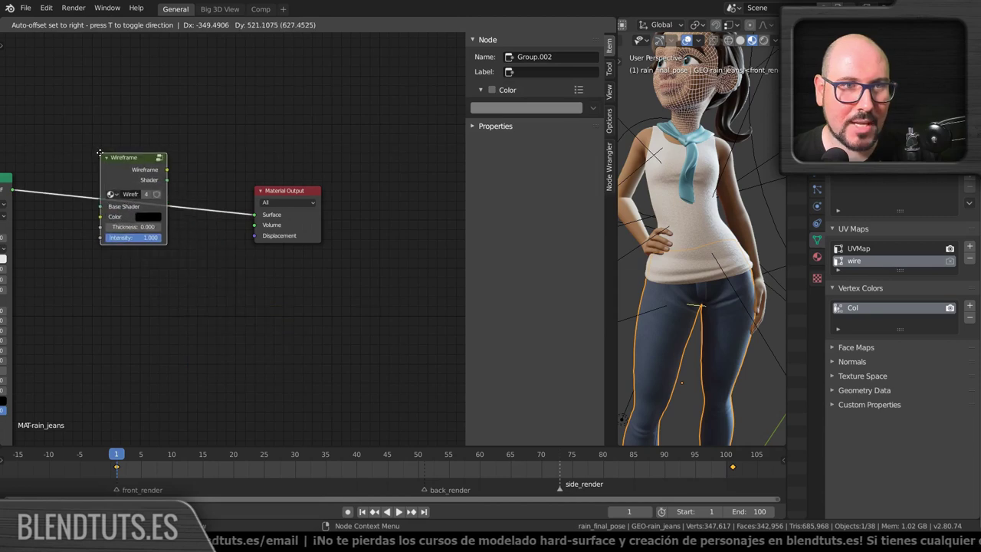
pyautogui.click(98, 172)
pyautogui.moveTo(98, 172); pyautogui.dragTo(174, 175, button='middle')
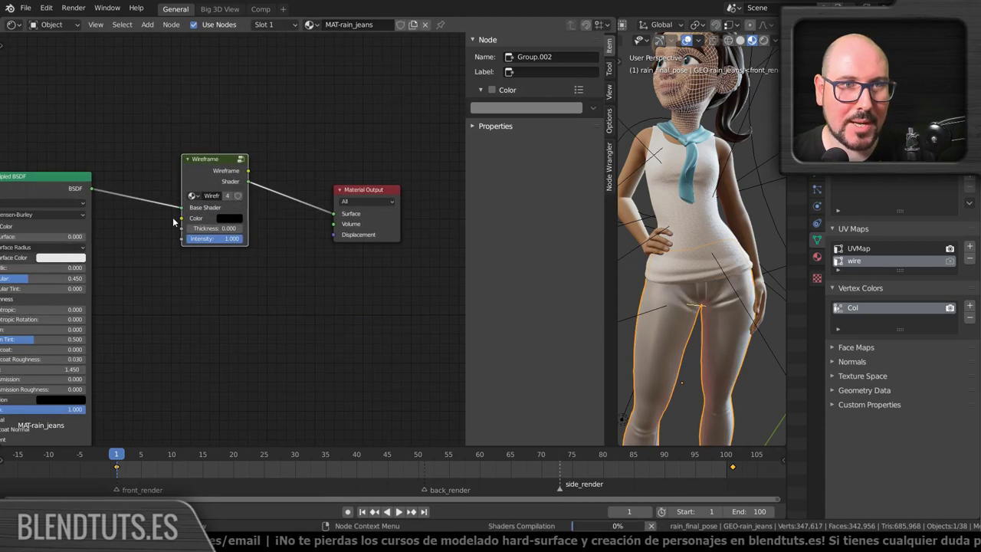
pyautogui.scroll(3, 215, 230)
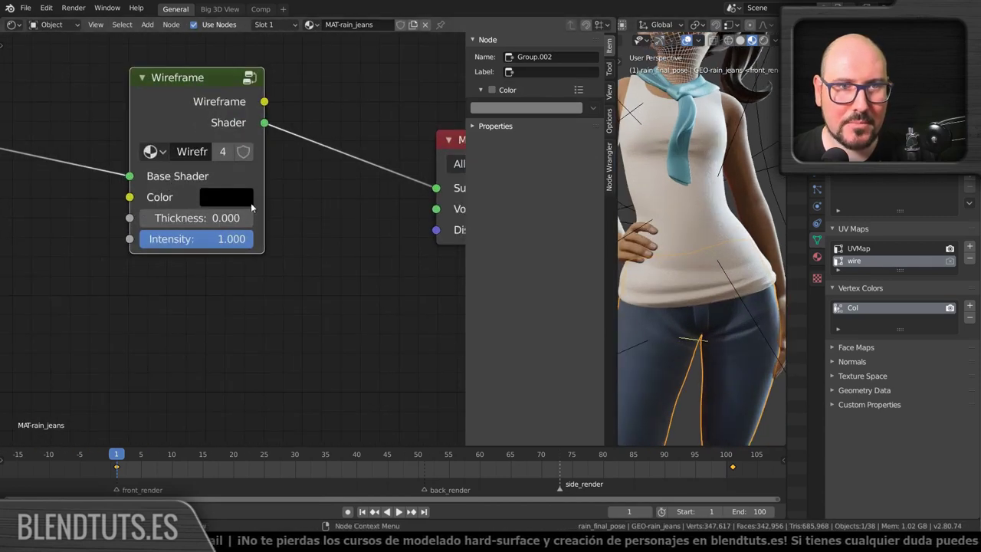
pyautogui.moveTo(230, 191); pyautogui.dragTo(260, 201, button='middle')
# Make the jeans' wireframe colour white and set its Thickness to 1.900.
pyautogui.click(268, 211)
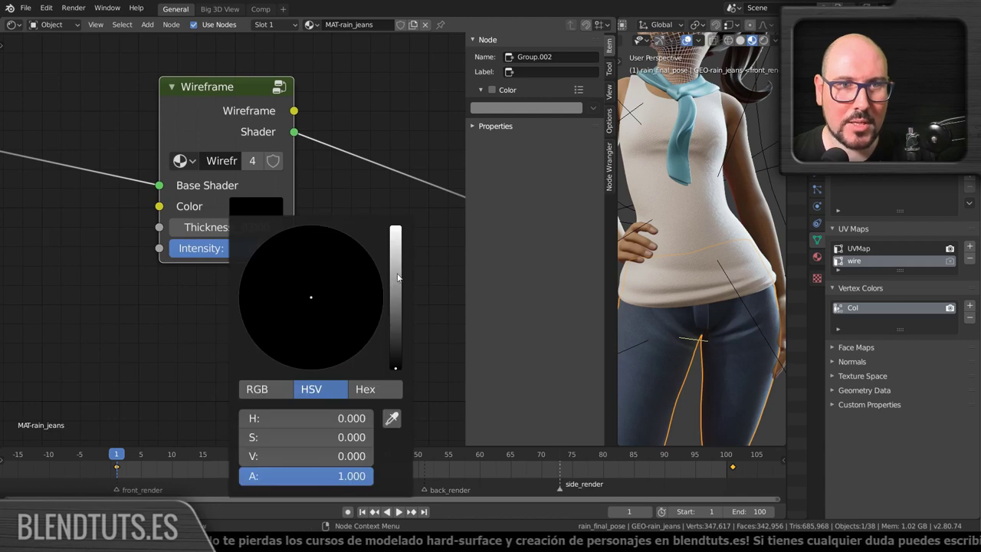
pyautogui.moveTo(398, 277); pyautogui.dragTo(395, 272)
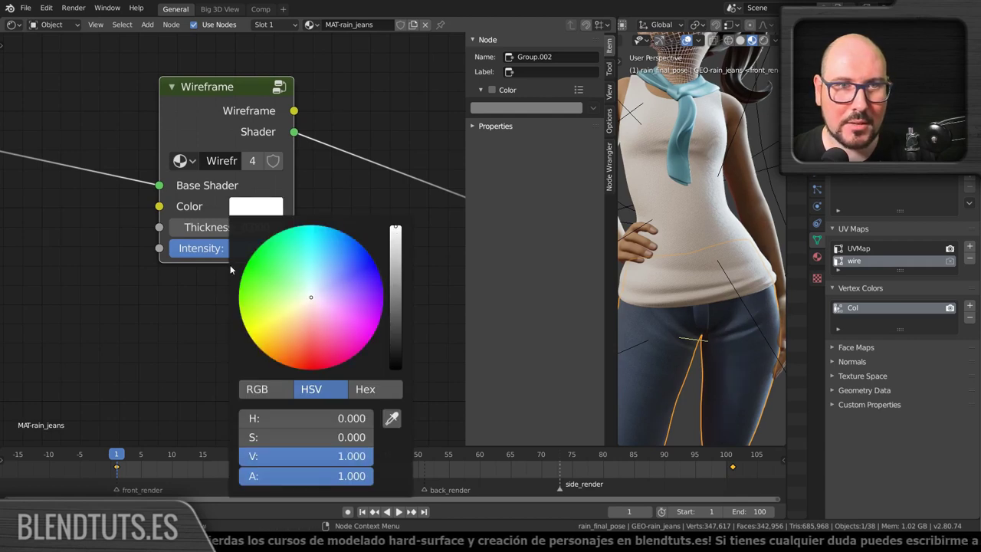
pyautogui.moveTo(213, 228); pyautogui.dragTo(212, 227)
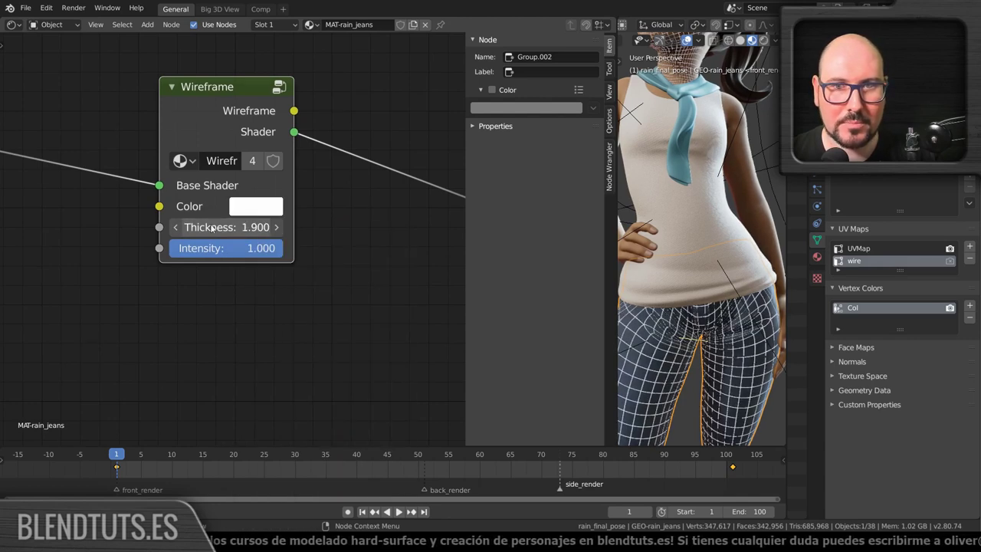
pyautogui.scroll(-2, 690, 313)
pyautogui.scroll(-4, 690, 313)
pyautogui.scroll(-1, 690, 313)
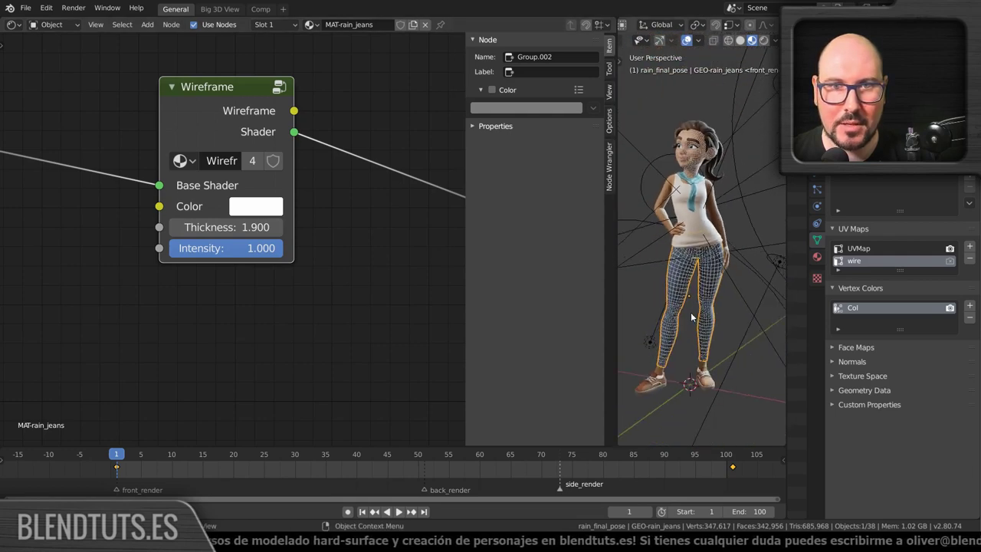
# Orbit the viewport toward the character's front and zoom in around the feet.
pyautogui.moveTo(690, 312); pyautogui.dragTo(705, 314, button='middle')
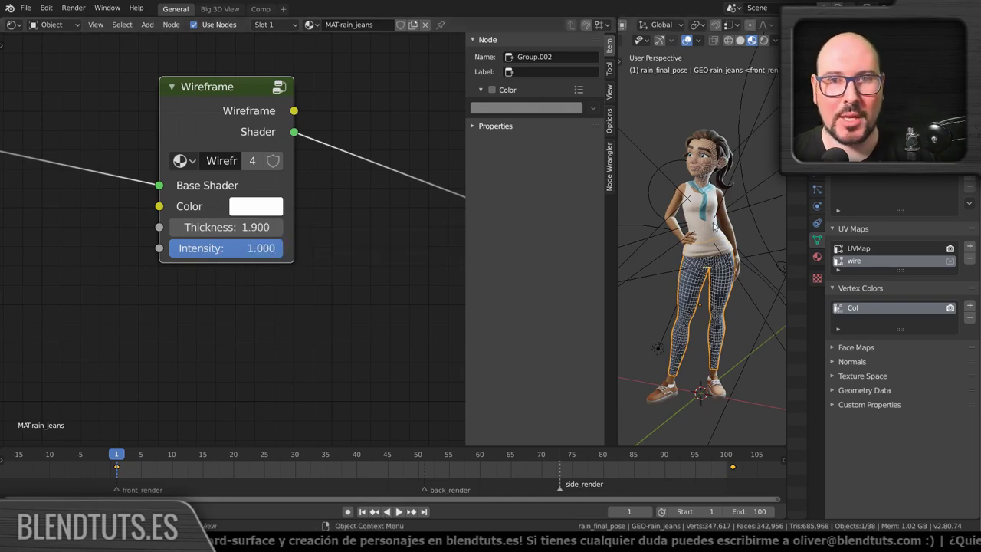
pyautogui.moveTo(209, 259); pyautogui.dragTo(219, 270, button='middle')
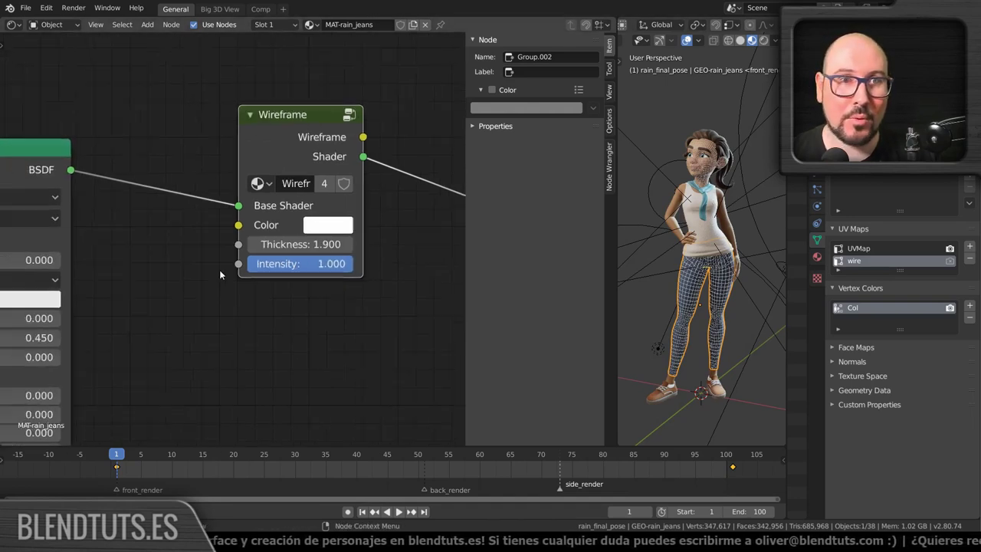
pyautogui.scroll(-1, 174, 232)
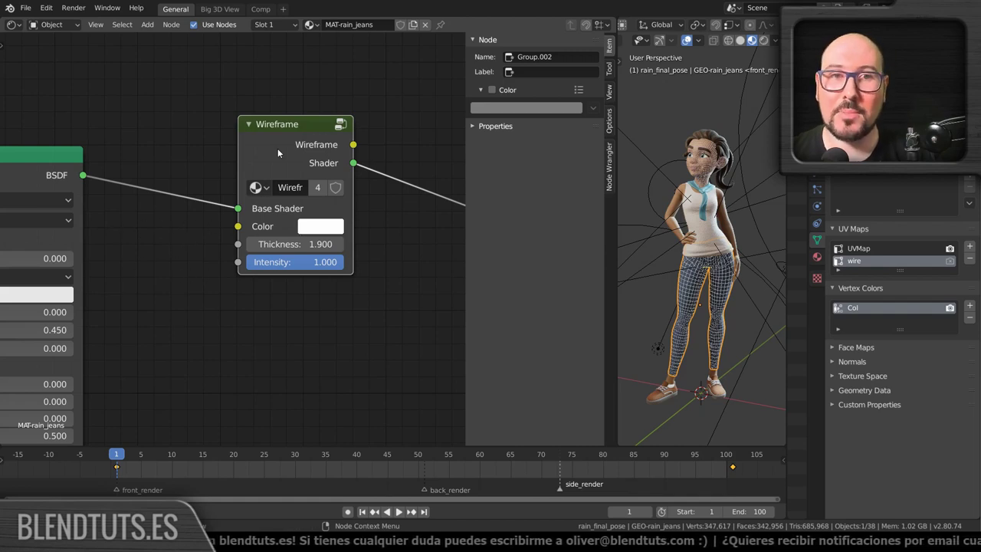
pyautogui.scroll(-1, 279, 153)
pyautogui.scroll(-1, 308, 180)
pyautogui.scroll(-1, 318, 202)
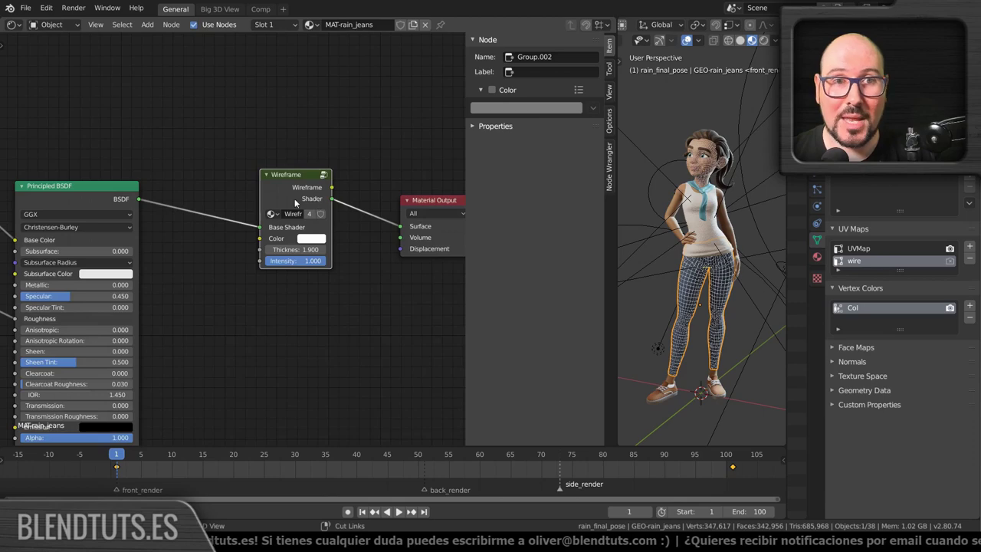
pyautogui.scroll(2, 674, 337)
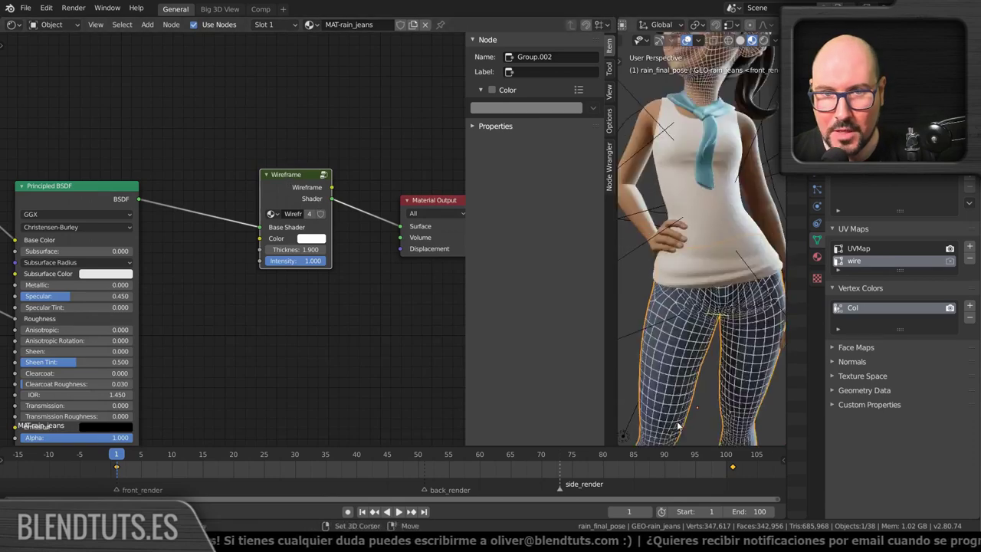
pyautogui.scroll(2, 675, 338)
pyautogui.scroll(1, 675, 337)
pyautogui.scroll(1, 667, 360)
# Select the right shoe and paste the Wireframe group between Principled BSDF and Material Output.
pyautogui.click(658, 395)
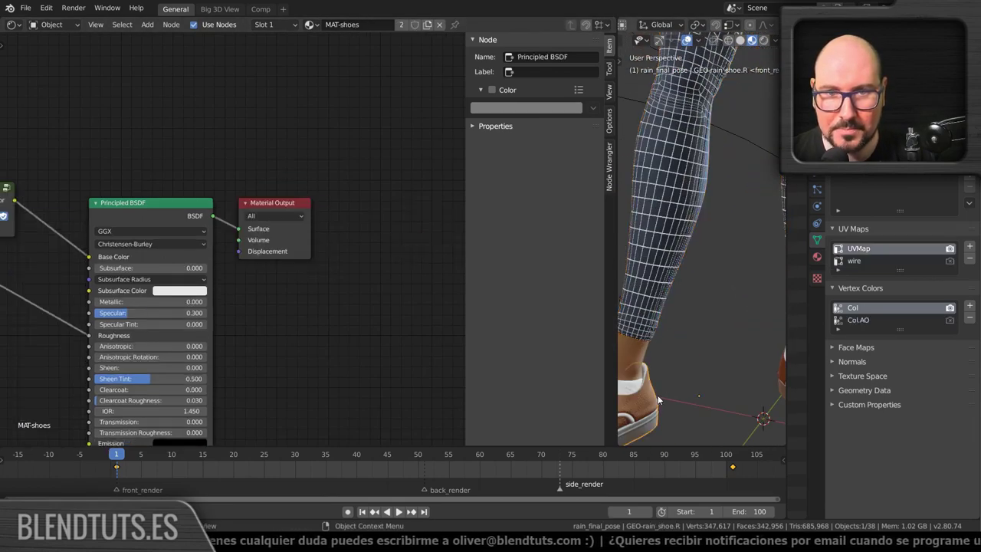
pyautogui.scroll(2, 705, 333)
pyautogui.scroll(1, 776, 303)
pyautogui.moveTo(272, 200); pyautogui.dragTo(229, 184, button='middle')
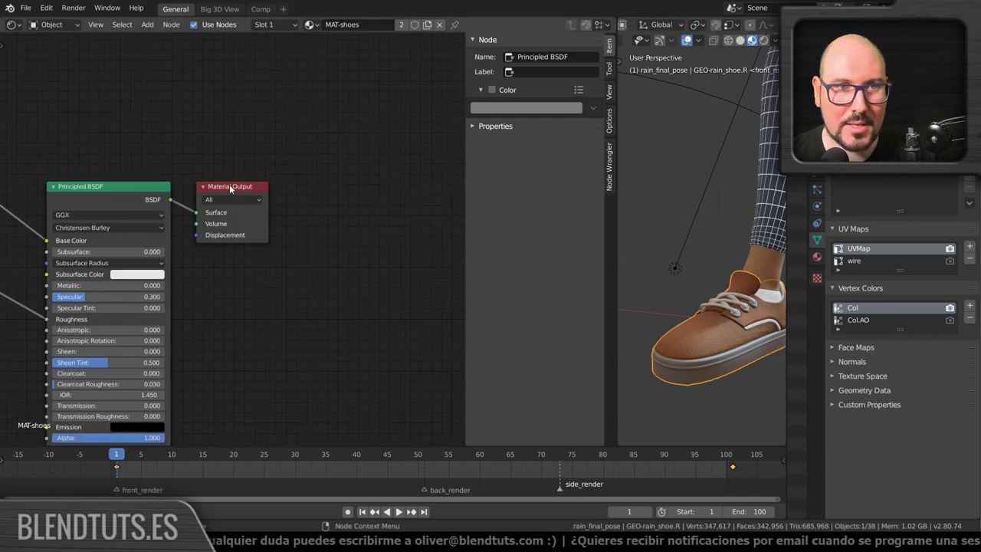
pyautogui.hotkey('ctrl', 'v')
pyautogui.moveTo(229, 184)
pyautogui.mouseDown()
pyautogui.moveTo(277, 175)
pyautogui.moveTo(262, 178)
pyautogui.mouseUp()
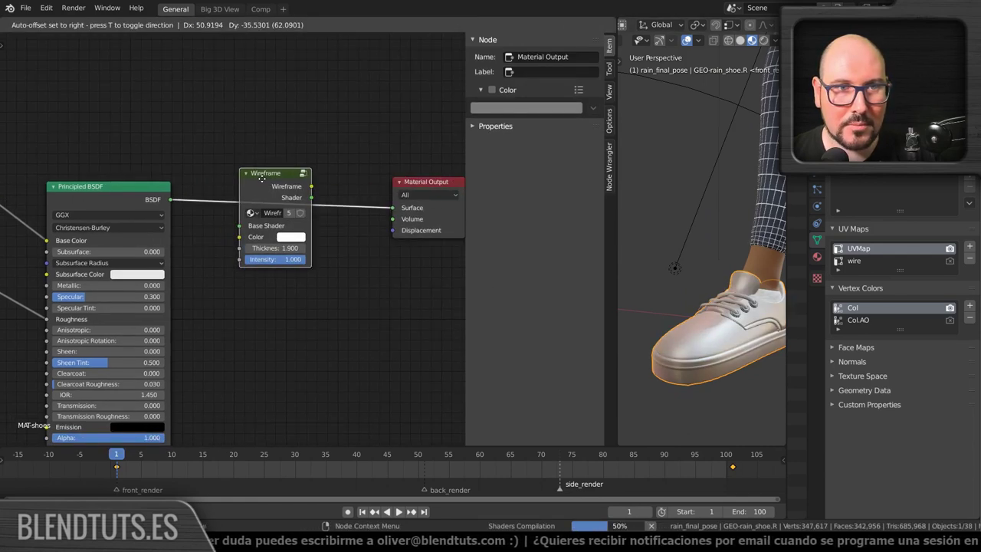
# Orbit and zoom around the shoe, legs and torso to check the wireframe overlay.
pyautogui.moveTo(737, 368); pyautogui.dragTo(708, 342, button='middle')
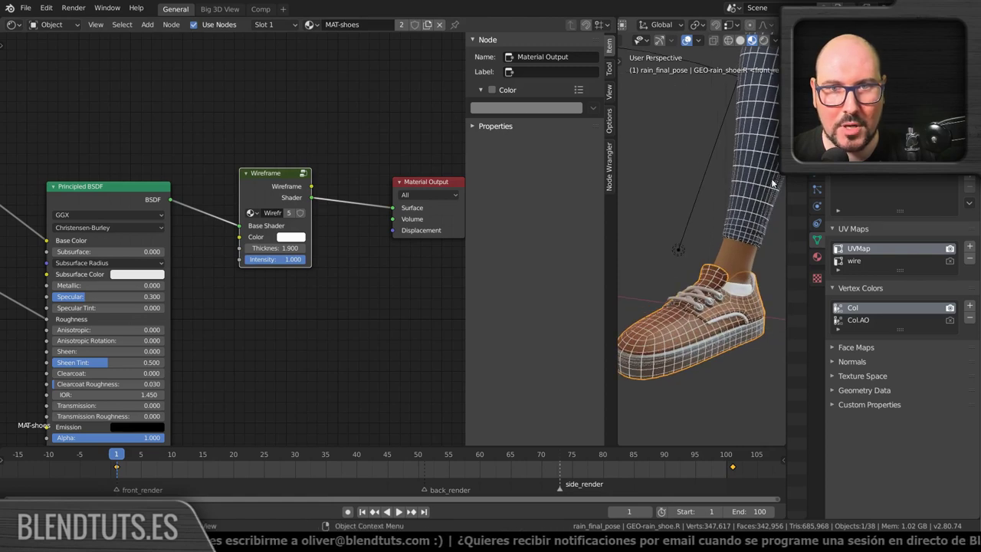
pyautogui.scroll(-5, 733, 292)
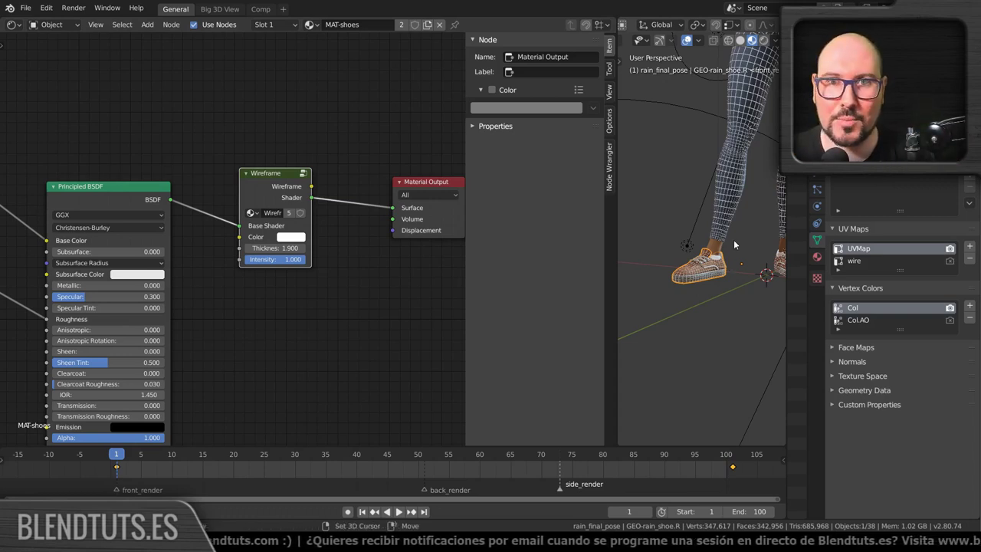
pyautogui.keyDown('shift'); pyautogui.moveTo(734, 244); pyautogui.dragTo(674, 340, button='middle'); pyautogui.keyUp('shift')
pyautogui.scroll(3, 696, 157)
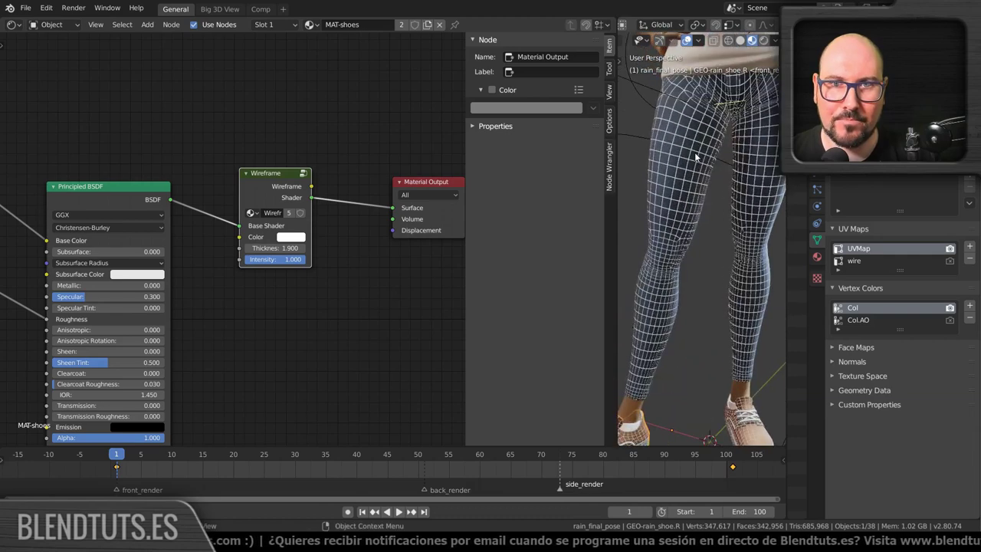
pyautogui.keyDown('shift'); pyautogui.moveTo(696, 157); pyautogui.dragTo(727, 242, button='middle'); pyautogui.keyUp('shift')
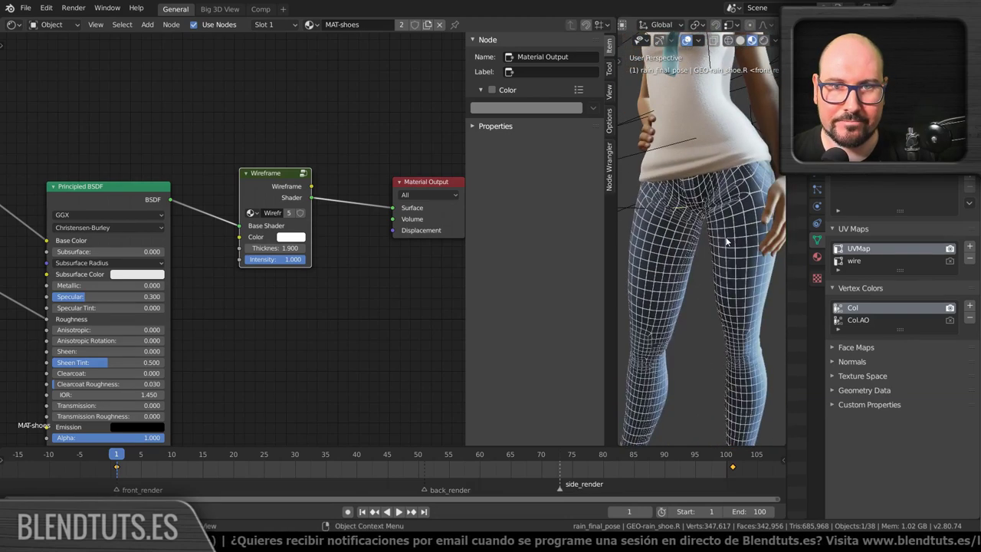
pyautogui.scroll(-2, 726, 243)
pyautogui.scroll(-2, 728, 249)
pyautogui.scroll(-2, 730, 255)
pyautogui.scroll(-1, 732, 261)
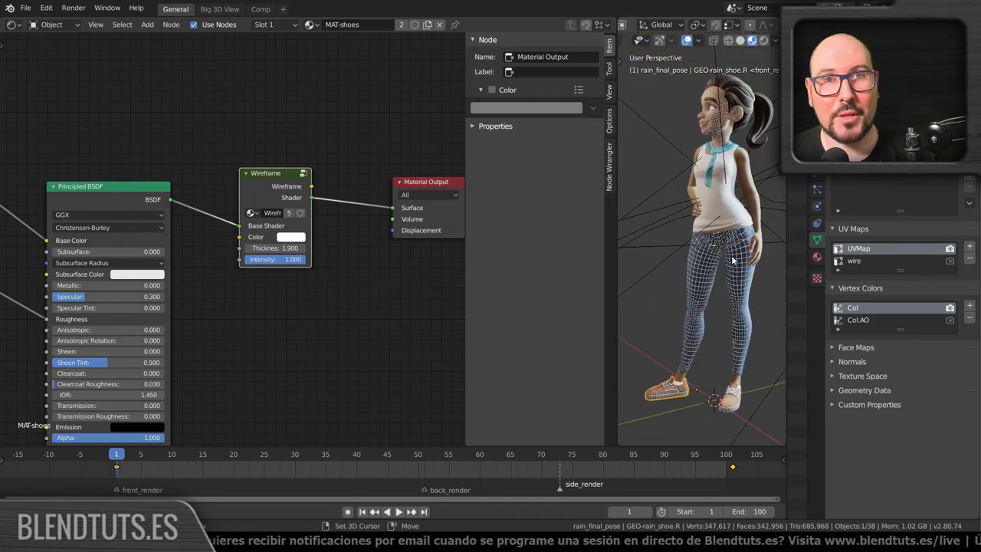
pyautogui.moveTo(733, 260); pyautogui.dragTo(724, 270, button='middle')
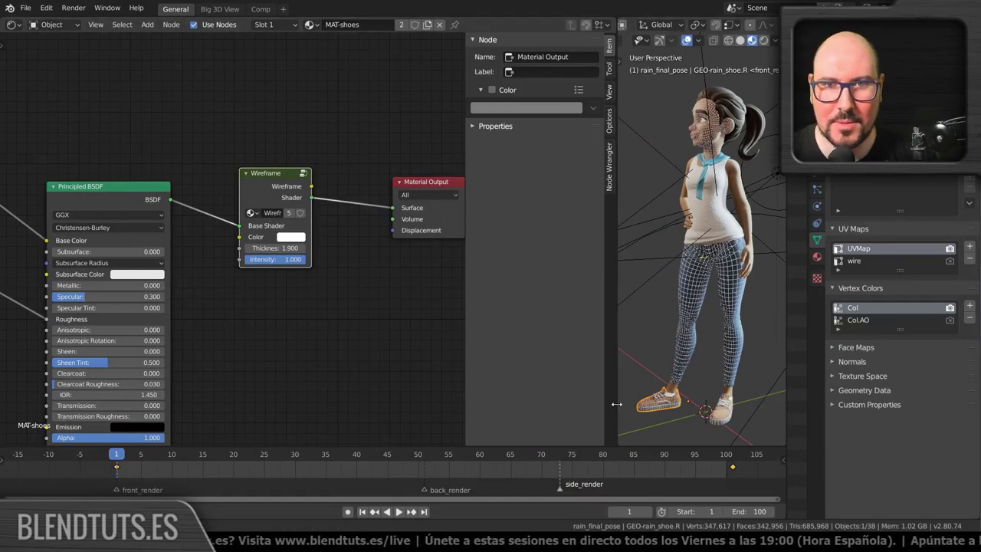
# Widen the 3D viewport over the Shader Editor and zoom in on the wireframe legs.
pyautogui.moveTo(617, 404); pyautogui.dragTo(412, 399)
pyautogui.scroll(3, 618, 265)
pyautogui.scroll(2, 618, 265)
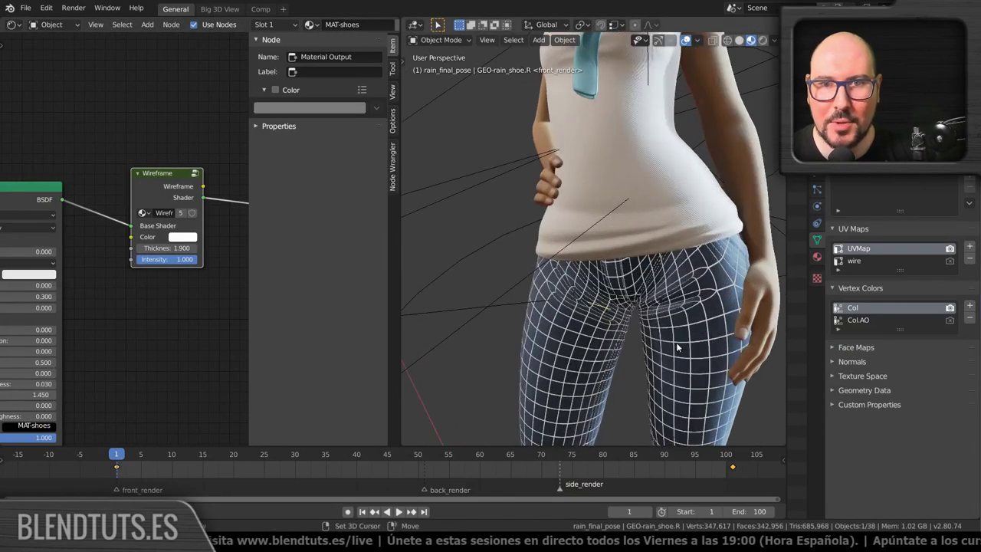
pyautogui.scroll(2, 676, 342)
pyautogui.scroll(2, 695, 231)
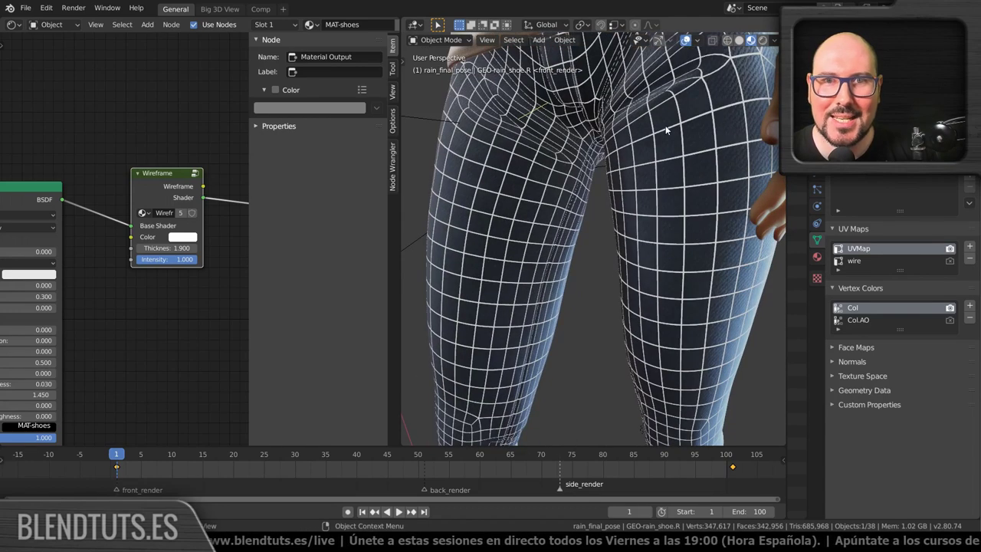
pyautogui.moveTo(678, 157); pyautogui.dragTo(691, 197, button='middle')
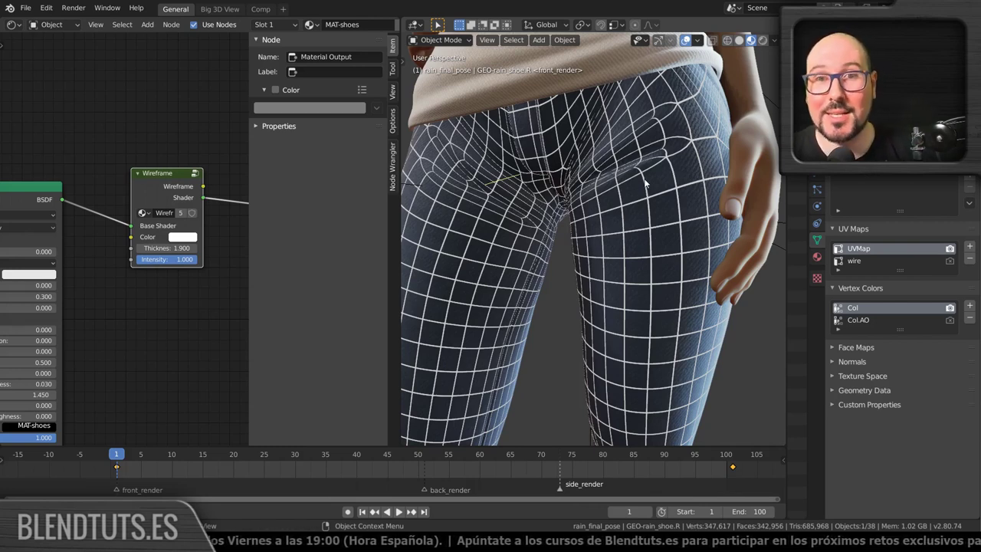
# Orbit to side and frontal views of the legs and head to inspect the wireframe.
pyautogui.scroll(-2, 593, 261)
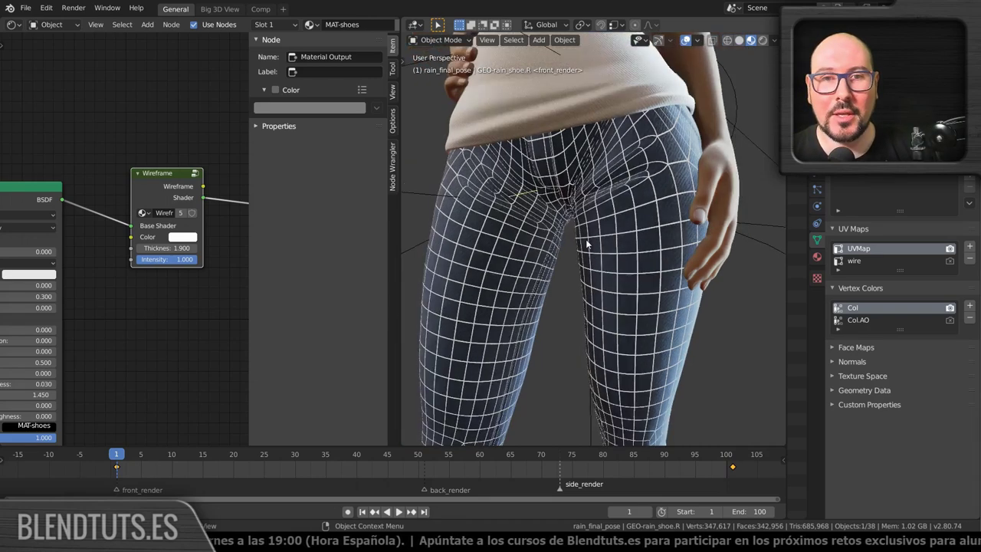
pyautogui.scroll(-2, 605, 262)
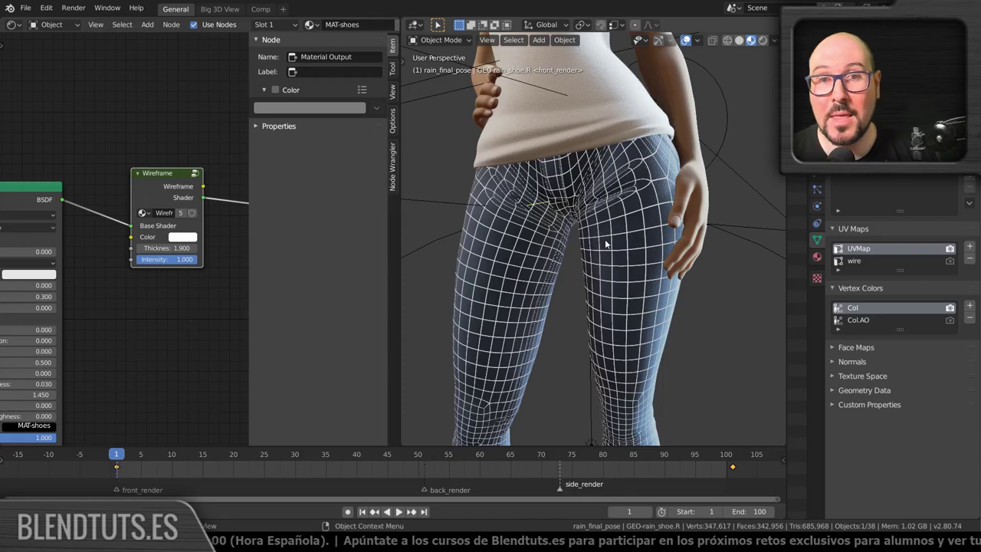
pyautogui.scroll(-2, 605, 239)
pyautogui.scroll(-3, 605, 239)
pyautogui.moveTo(604, 239)
pyautogui.mouseDown(button='middle')
pyautogui.moveTo(637, 283)
pyautogui.moveTo(621, 279)
pyautogui.moveTo(630, 275)
pyautogui.mouseUp(button='middle')
pyautogui.scroll(2, 581, 275)
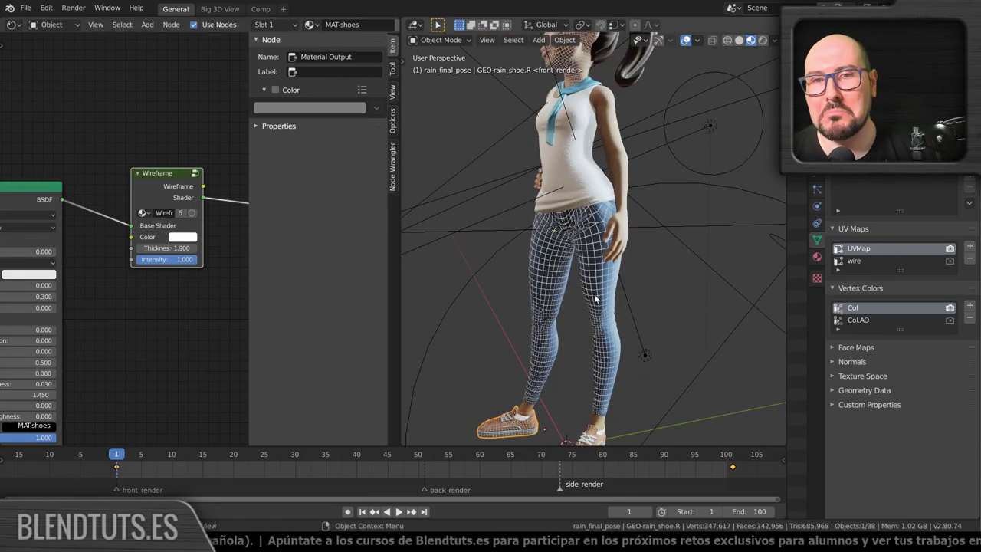
pyautogui.scroll(1, 615, 285)
pyautogui.scroll(1, 588, 297)
pyautogui.moveTo(589, 297); pyautogui.dragTo(582, 326, button='middle')
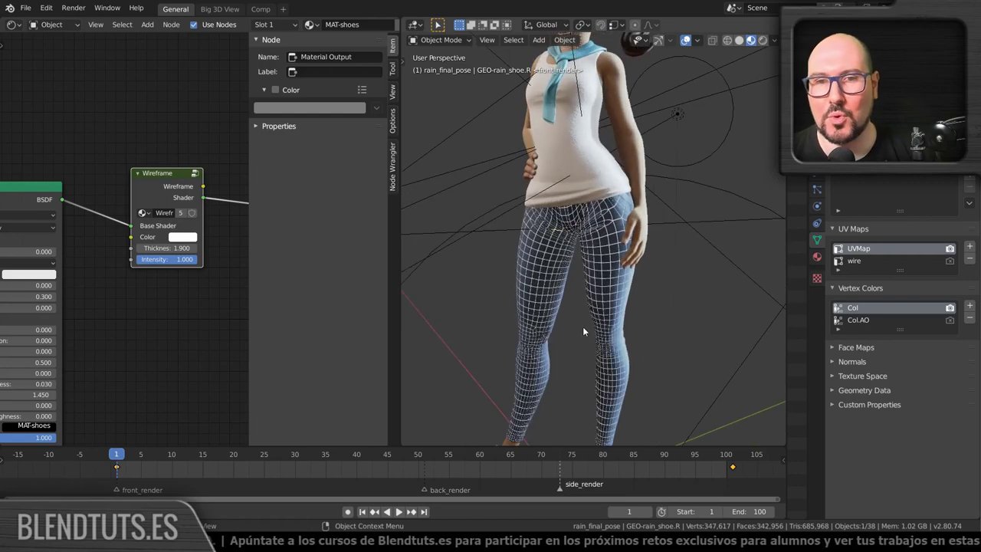
pyautogui.scroll(-2, 580, 286)
pyautogui.moveTo(581, 286)
pyautogui.mouseDown(button='middle')
pyautogui.moveTo(581, 209)
pyautogui.moveTo(579, 230)
pyautogui.mouseUp(button='middle')
pyautogui.scroll(3, 581, 208)
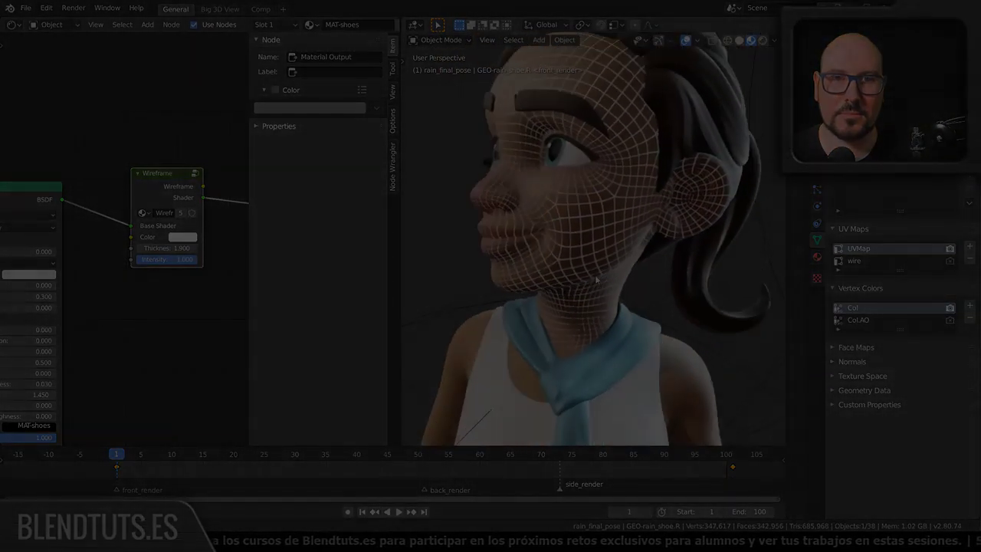